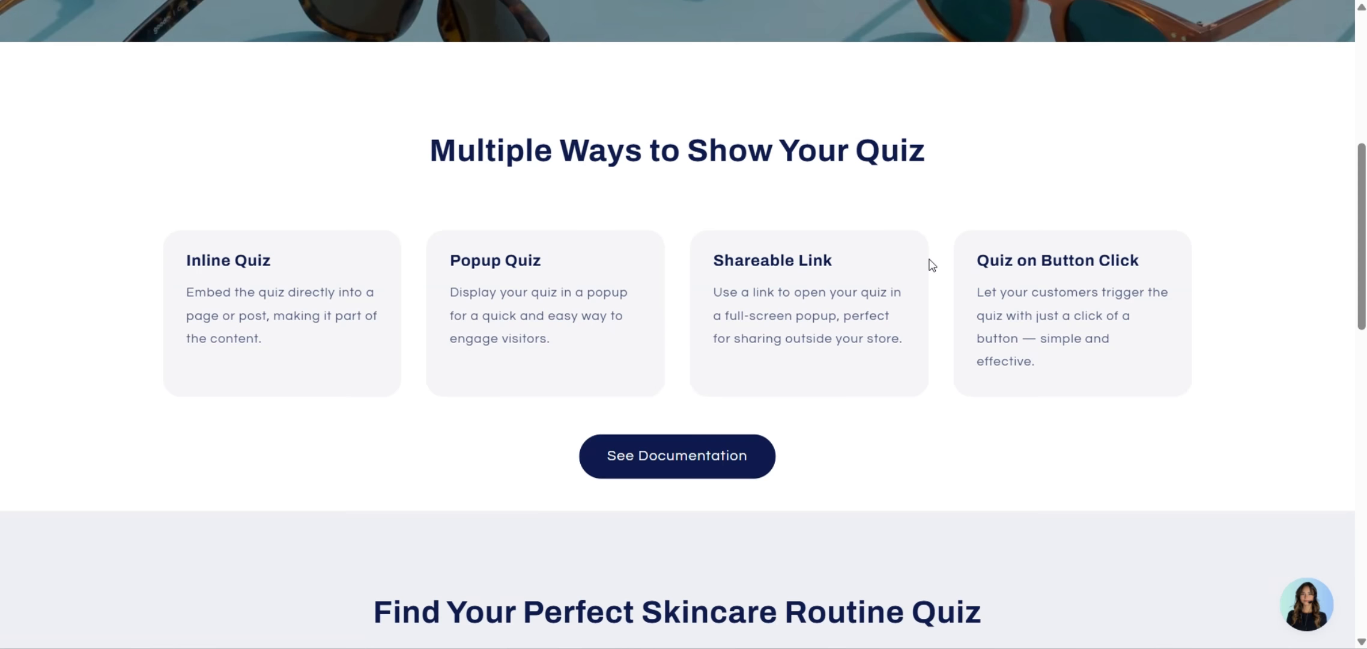
Scroll down the demo store to the Find Your Perfect Skincare Routine Quiz section and back up.
scroll(932, 265, "down", 2)
scroll(932, 264, "down", 2)
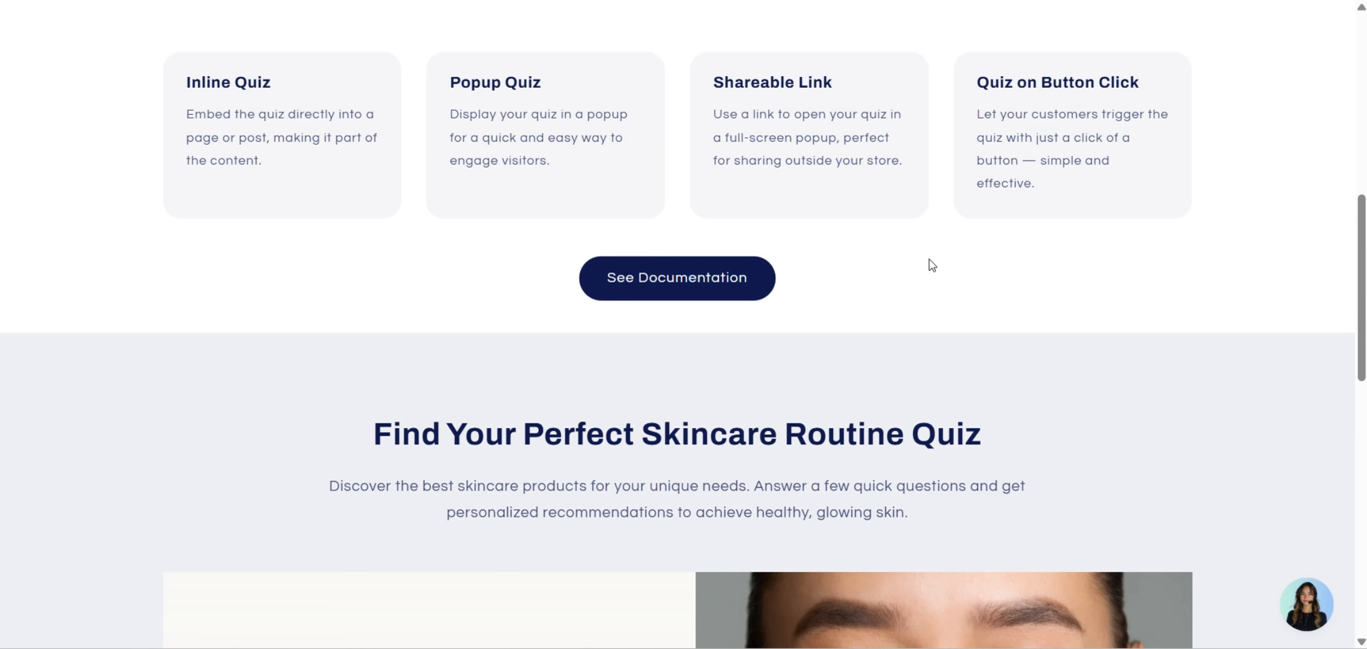
scroll(932, 265, "down", 1)
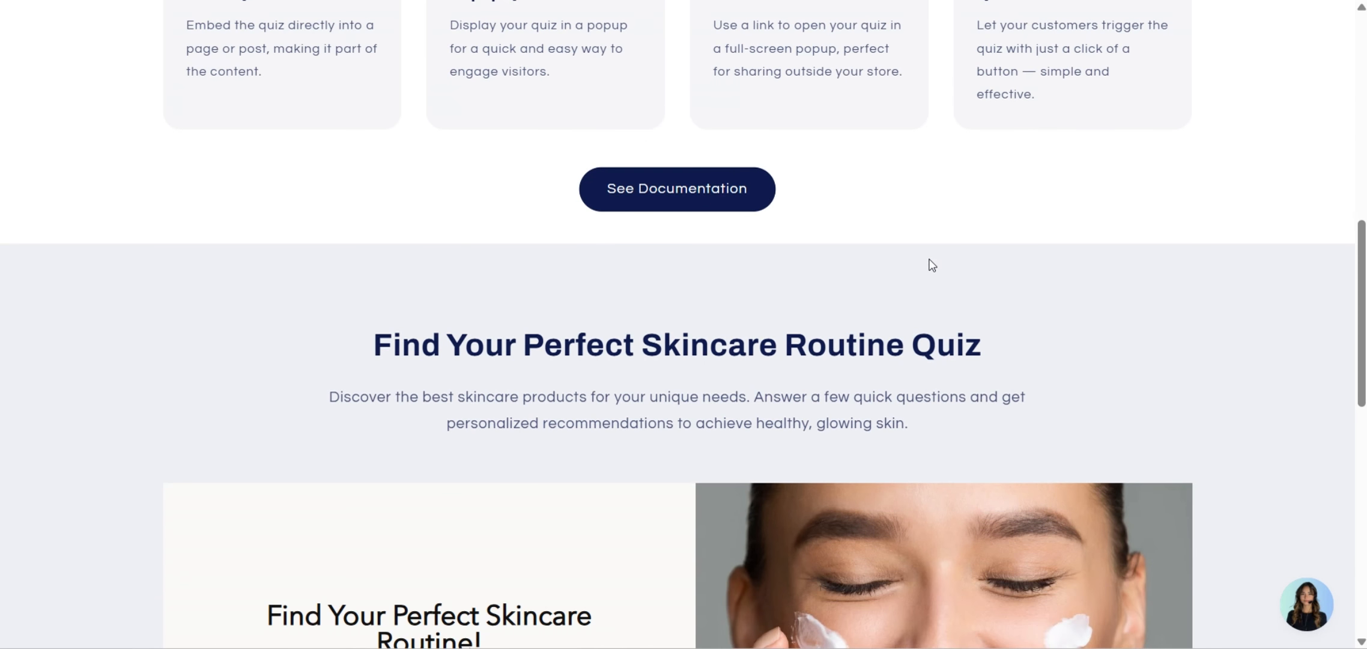
scroll(931, 265, "down", 1)
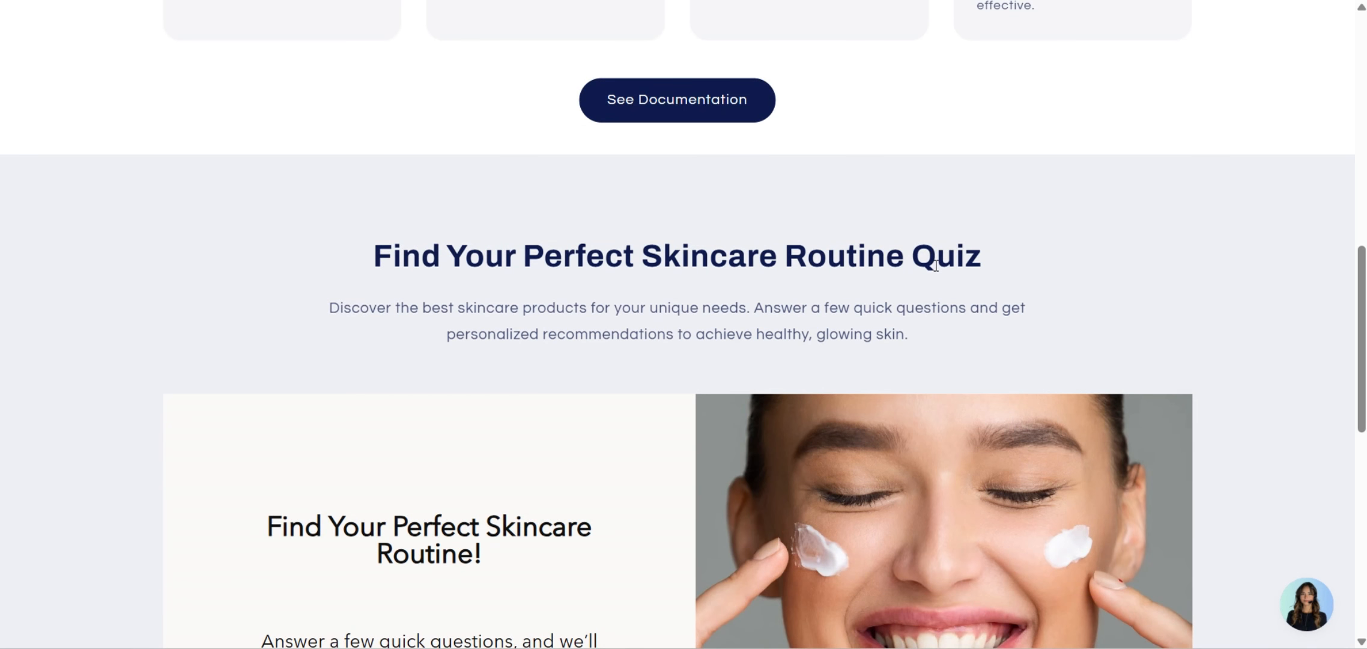
scroll(936, 265, "down", 1)
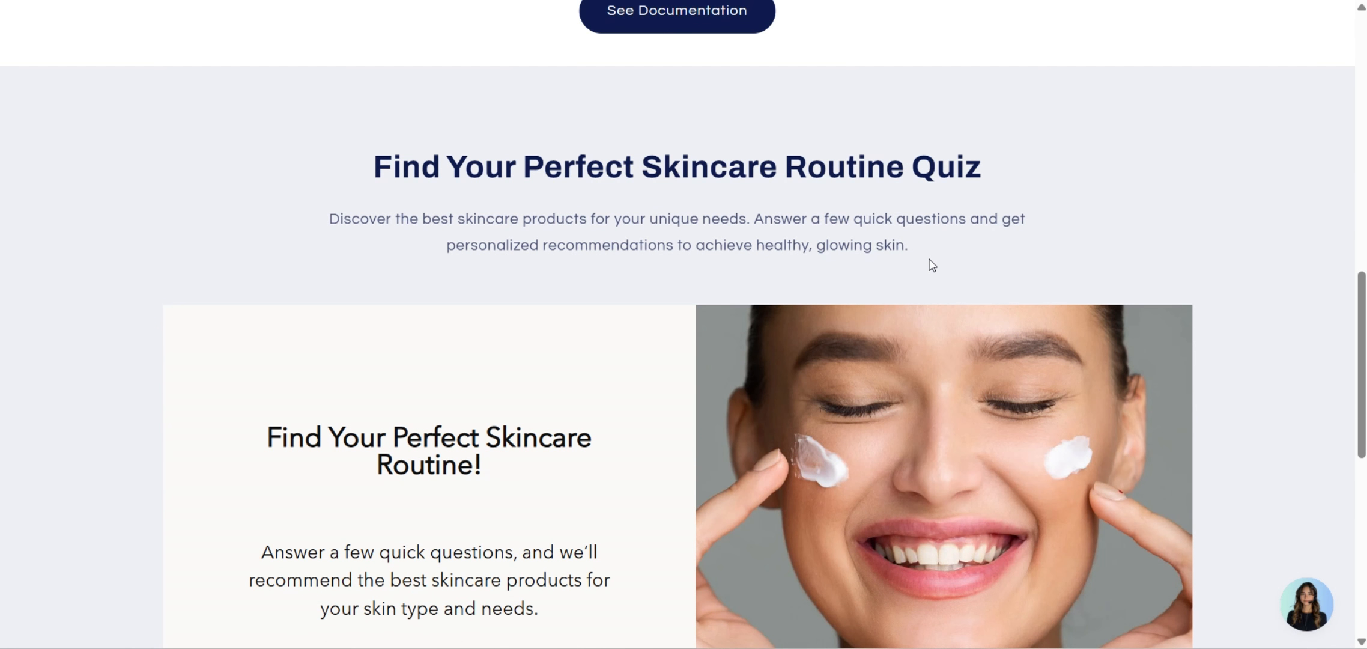
scroll(932, 265, "down", 1)
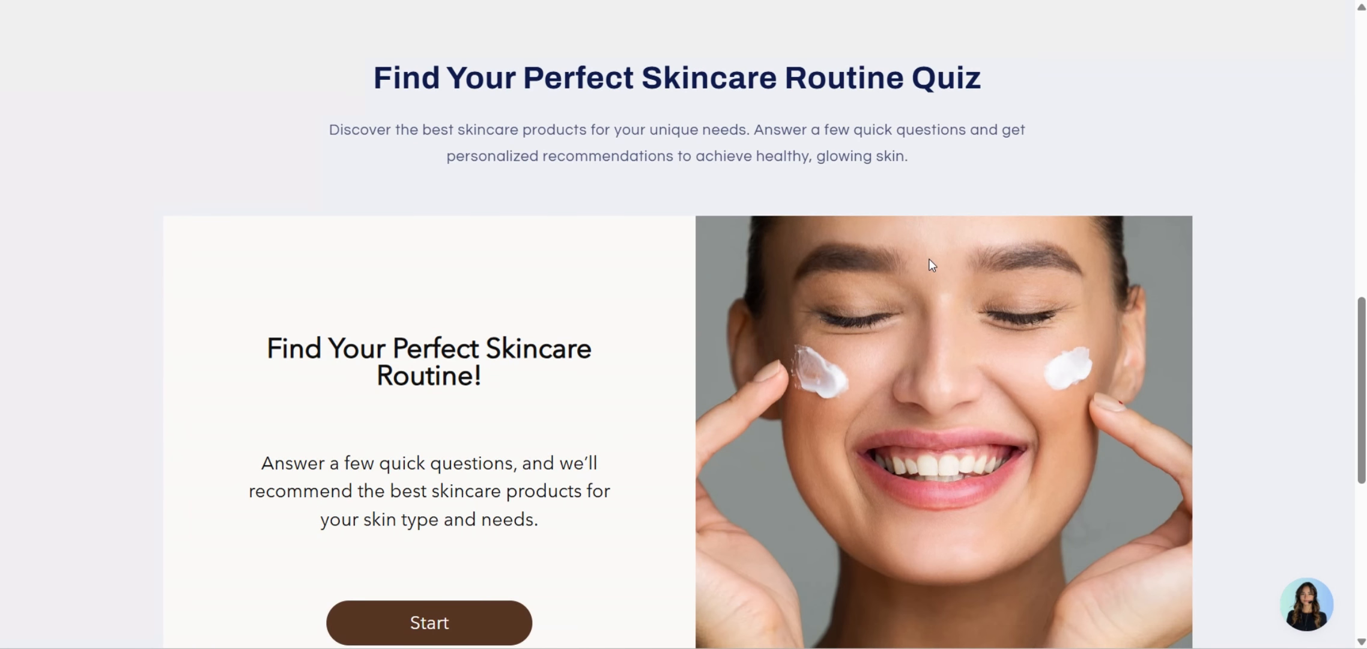
scroll(932, 265, "down", 2)
scroll(931, 262, "down", 1)
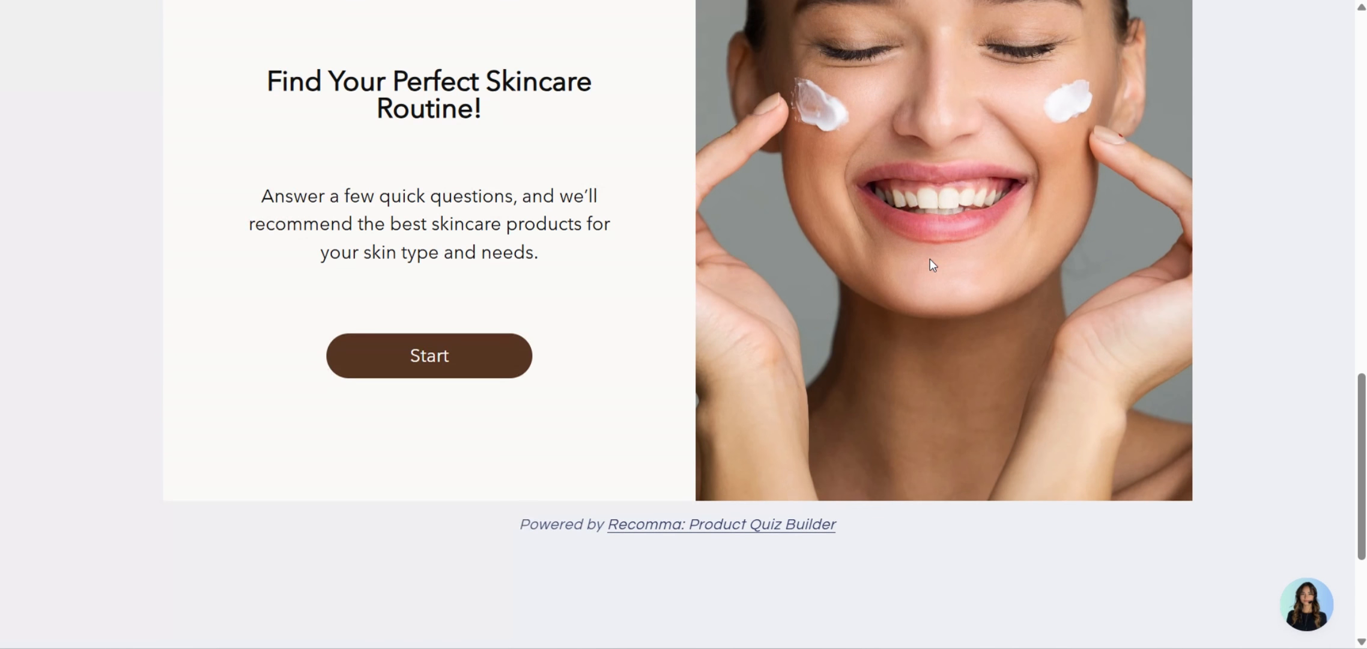
scroll(931, 261, "up", 9)
scroll(927, 257, "up", 5)
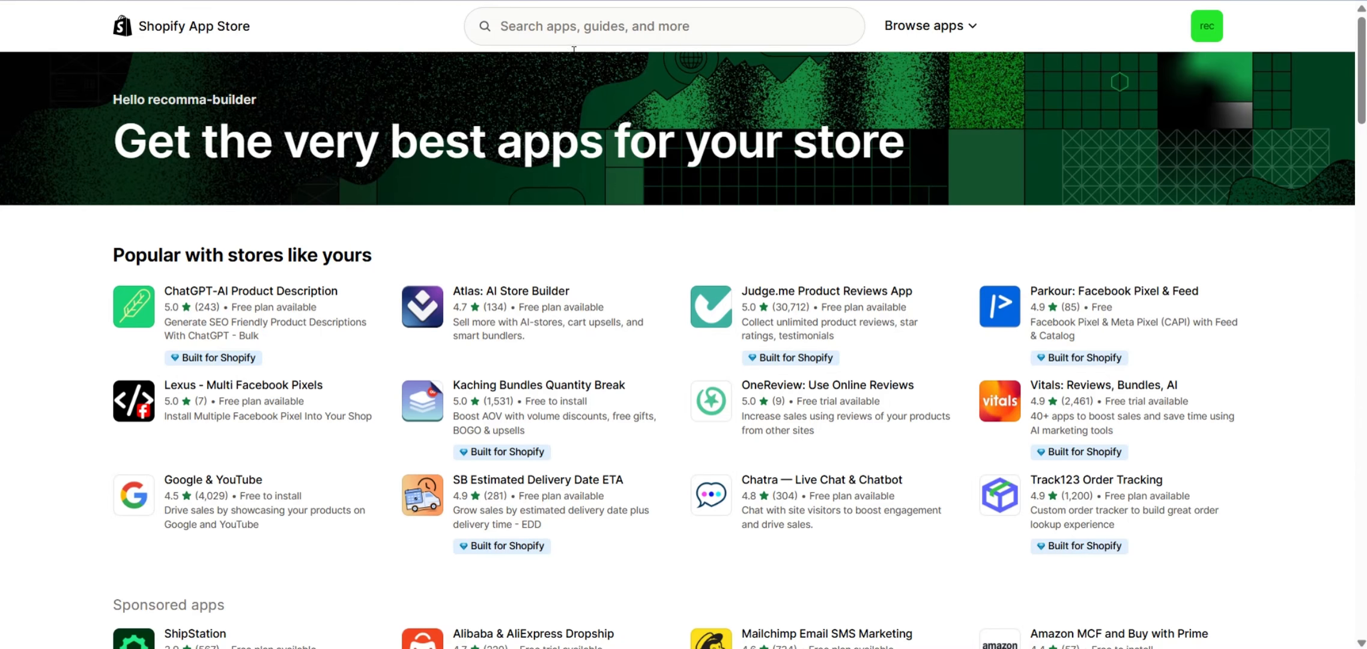
Search the App Store for 'recomma', open the Recomma: Product Quiz Builder listing, and start installing it.
left_click(574, 38)
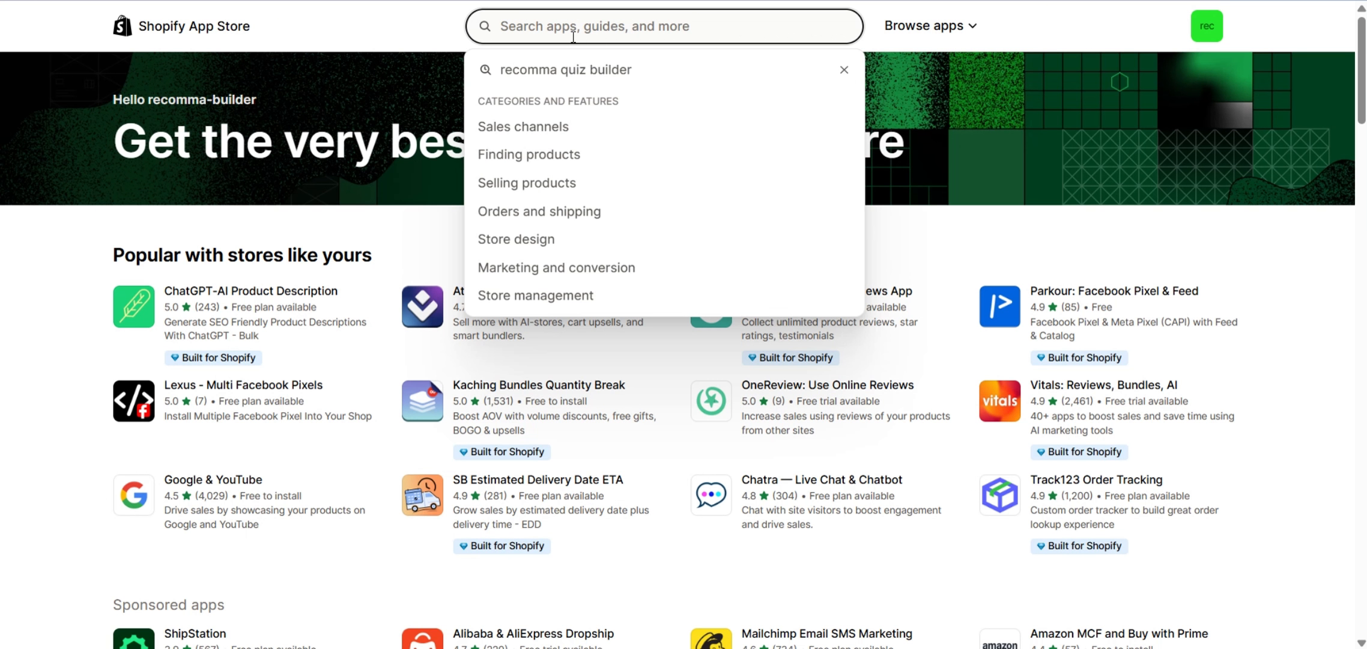
type("recomma")
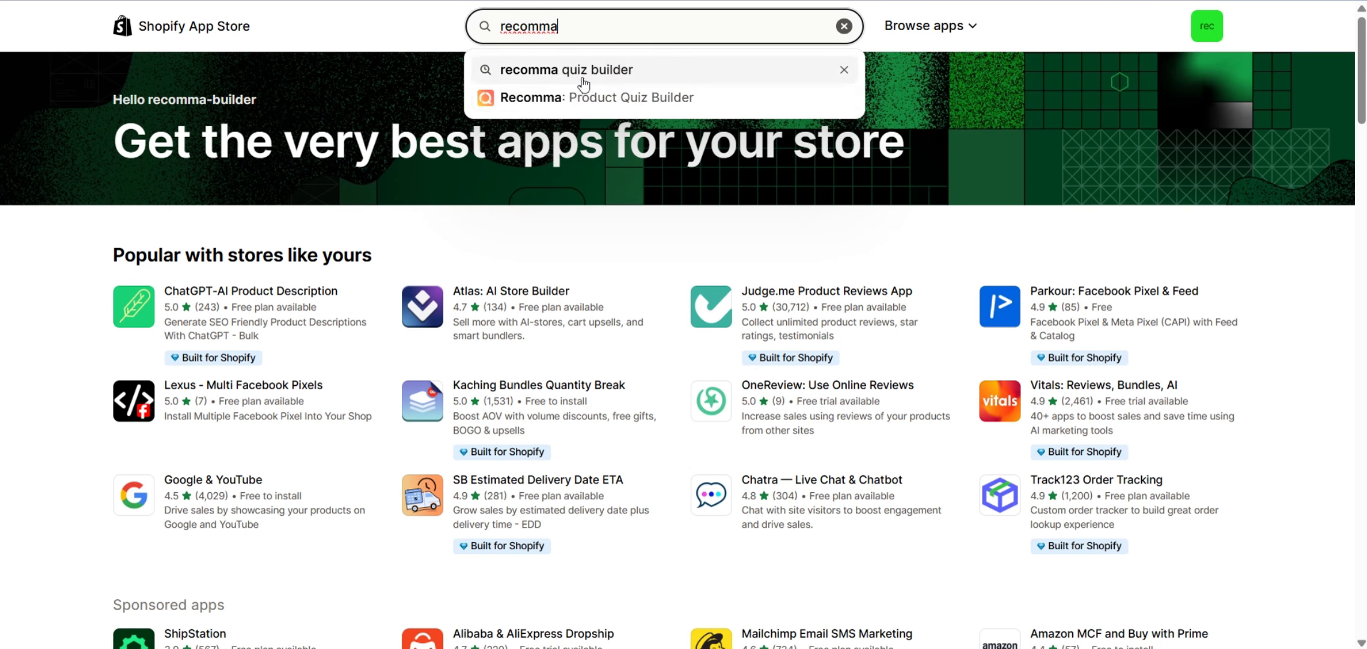
left_click(578, 72)
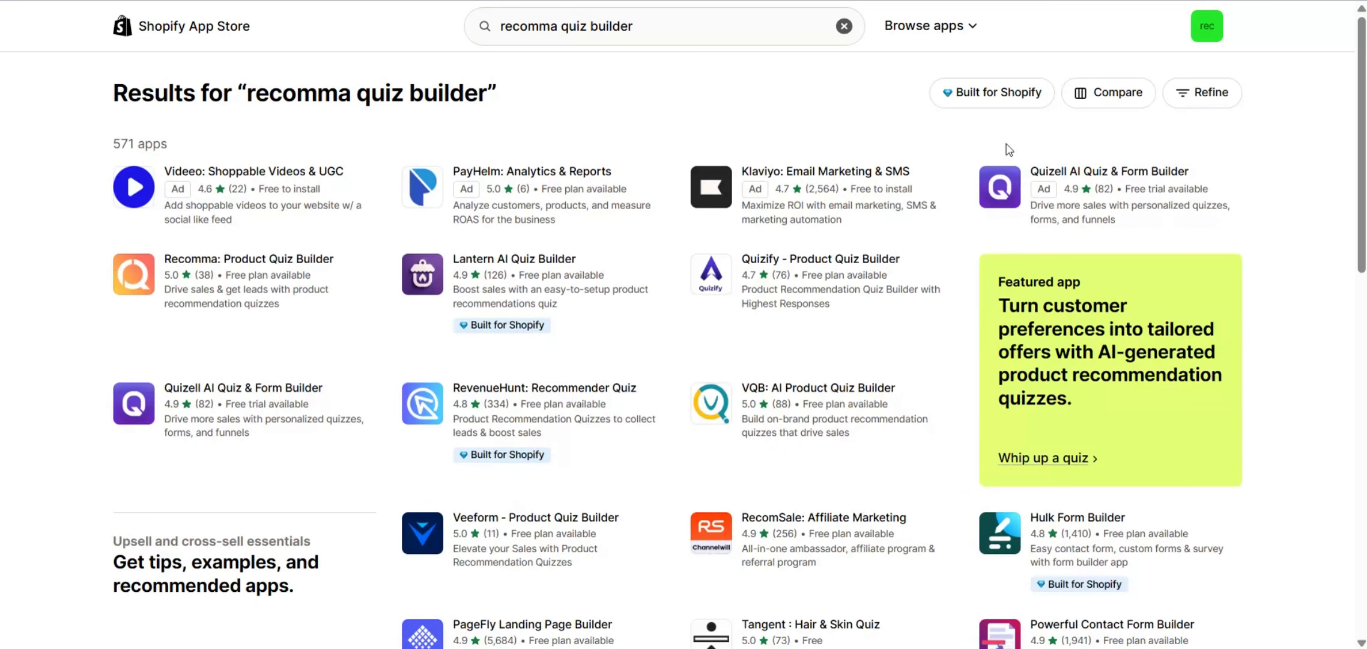
left_click(261, 272)
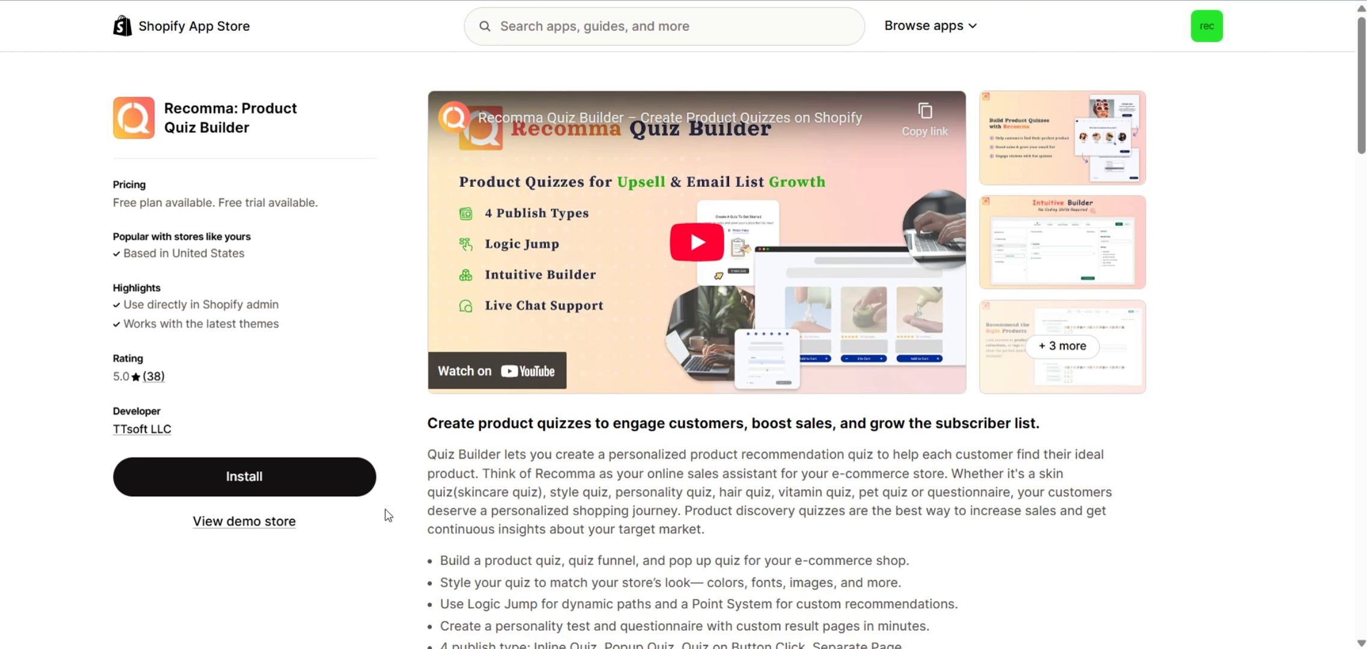
left_click(284, 487)
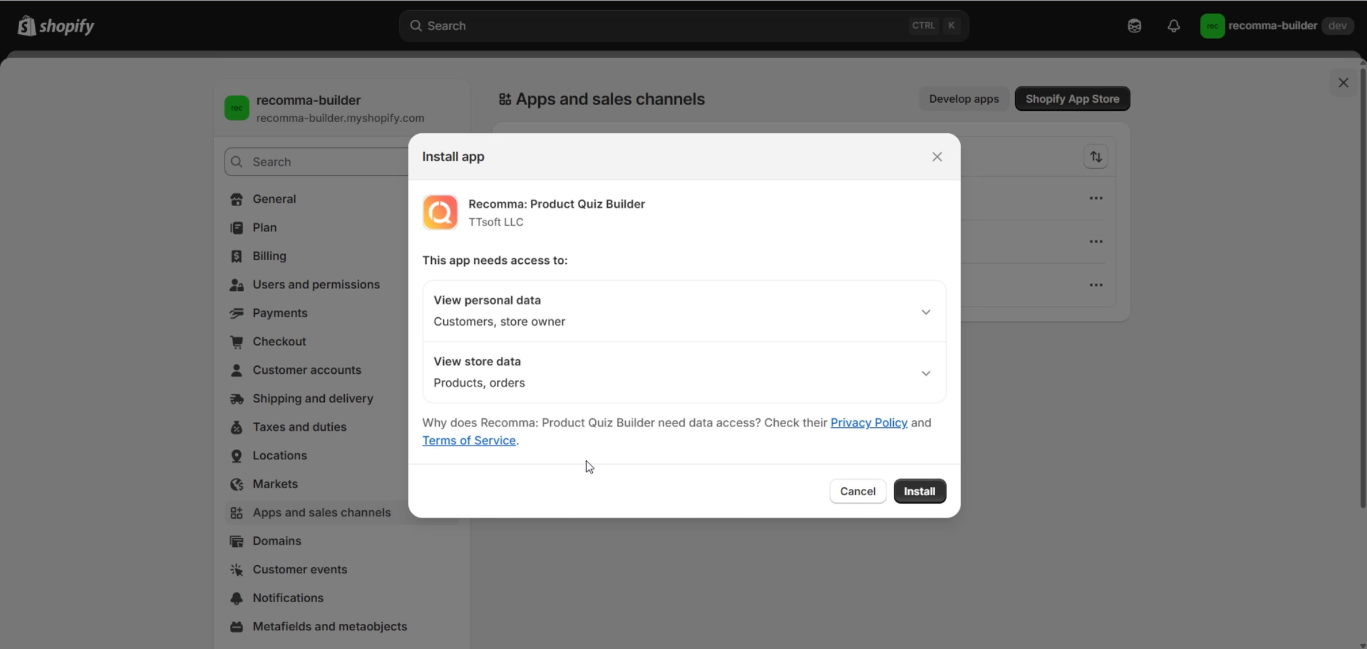
Confirm installing Recomma: Product Quiz Builder and grant its requested data access.
left_click(920, 491)
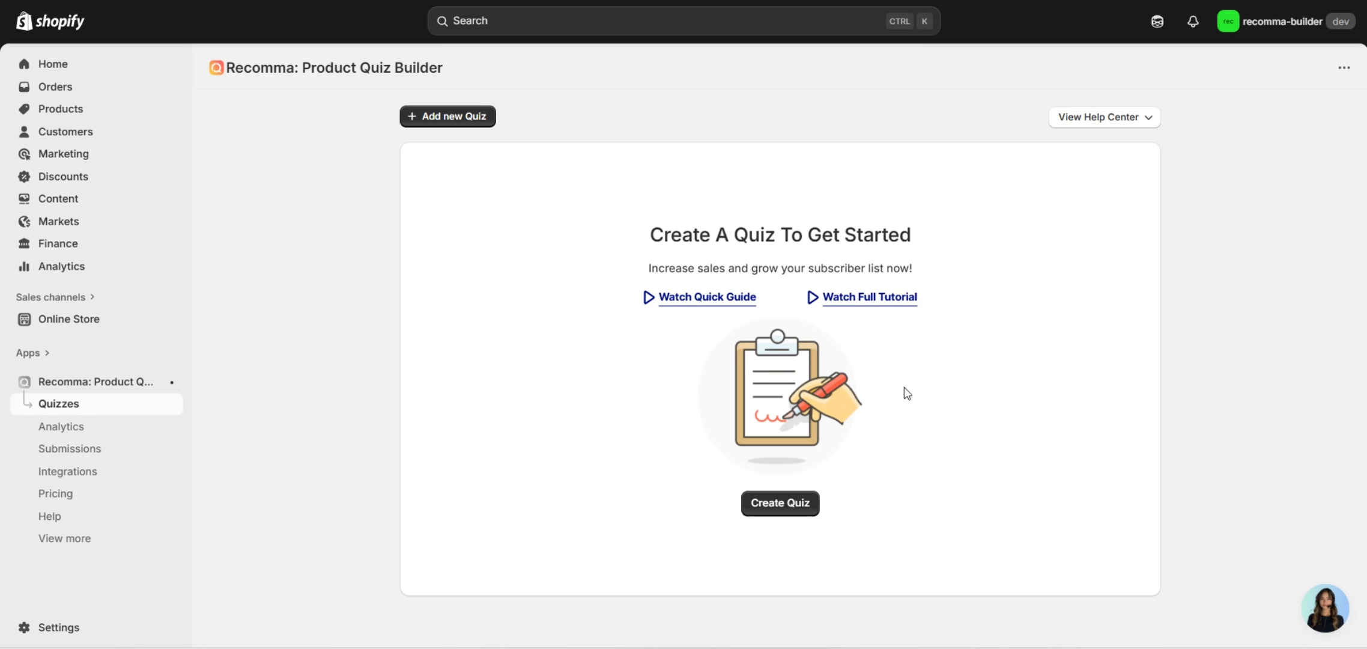
Add a new quiz, insert 'Product' before 'Quiz' in the title, and create 'Product Quiz'.
left_click(487, 124)
left_click(479, 331)
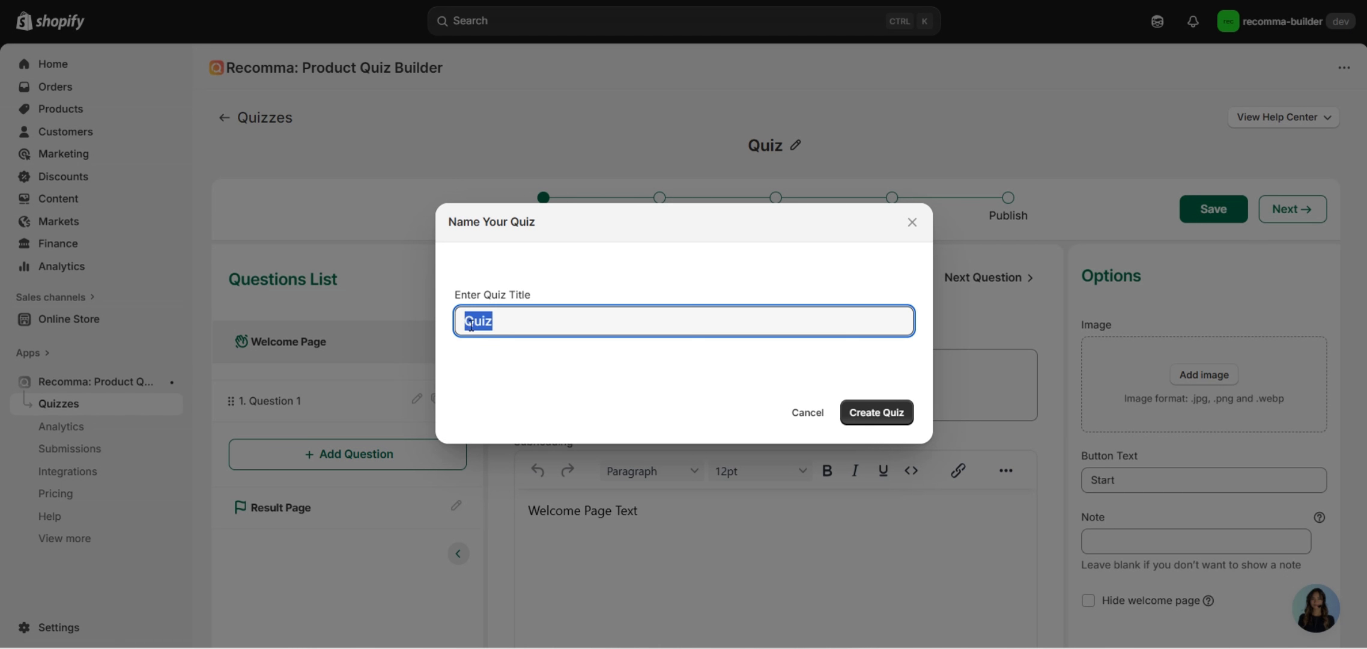
left_click(478, 325)
type("Prod")
type("uct")
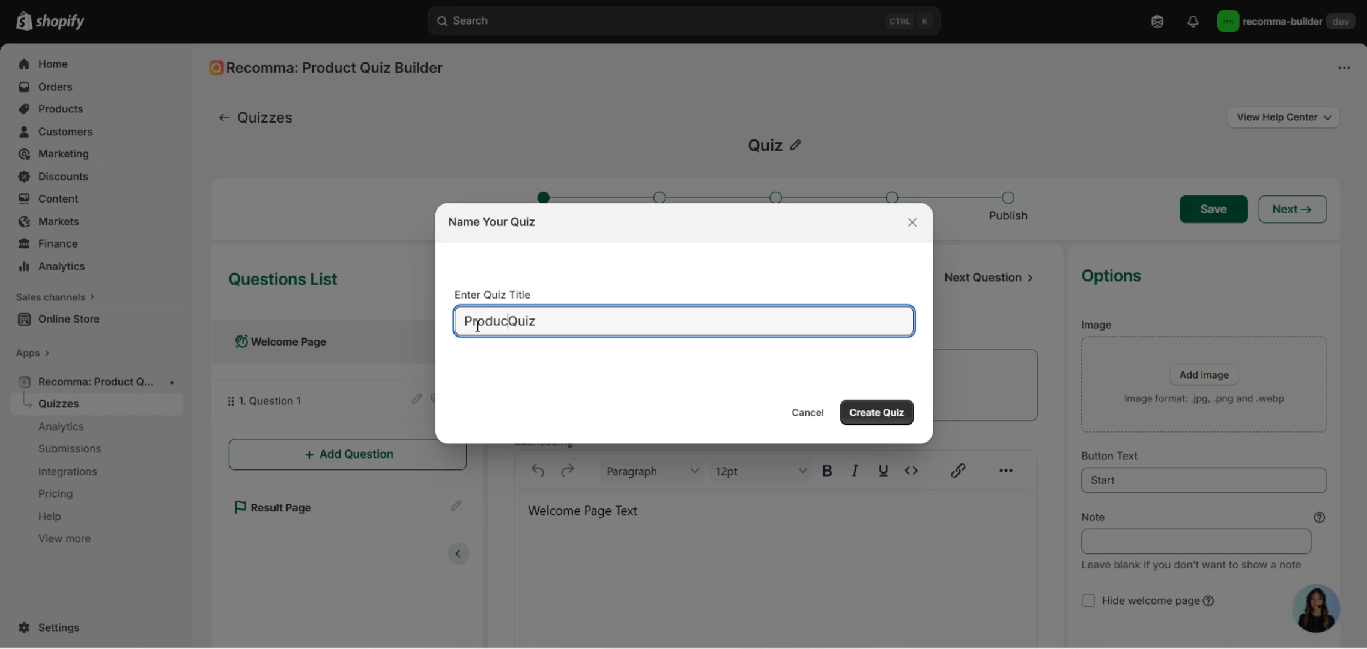
left_click(876, 412)
scroll(775, 491, "down", 2)
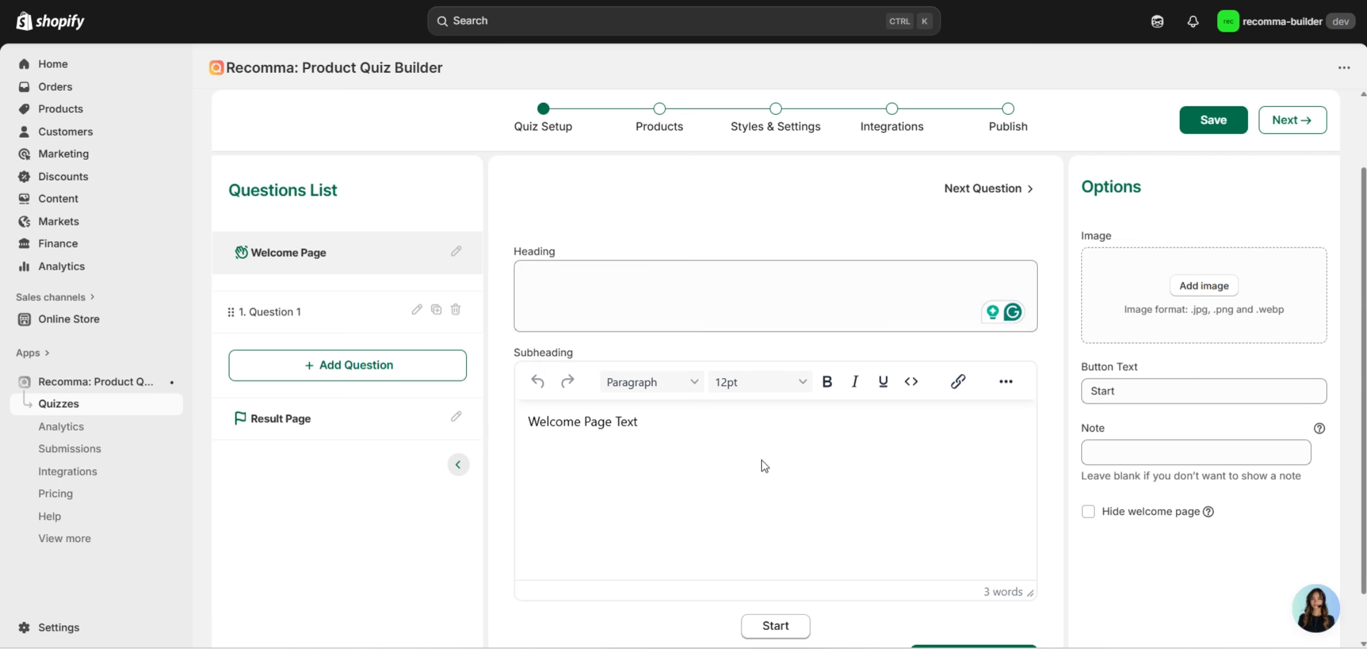
Set the Welcome Page heading to 'Find the Right Vitamins for You' from clipboard history.
left_click(582, 288)
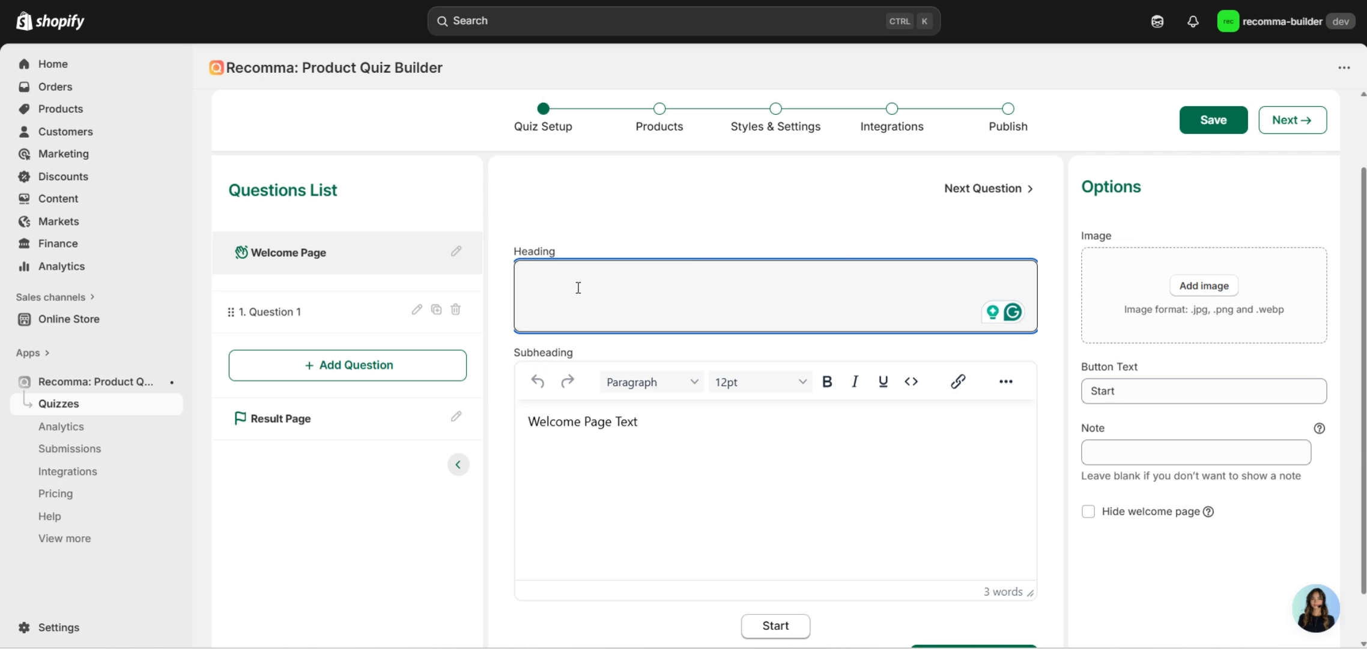
key("super+v")
left_click(617, 448)
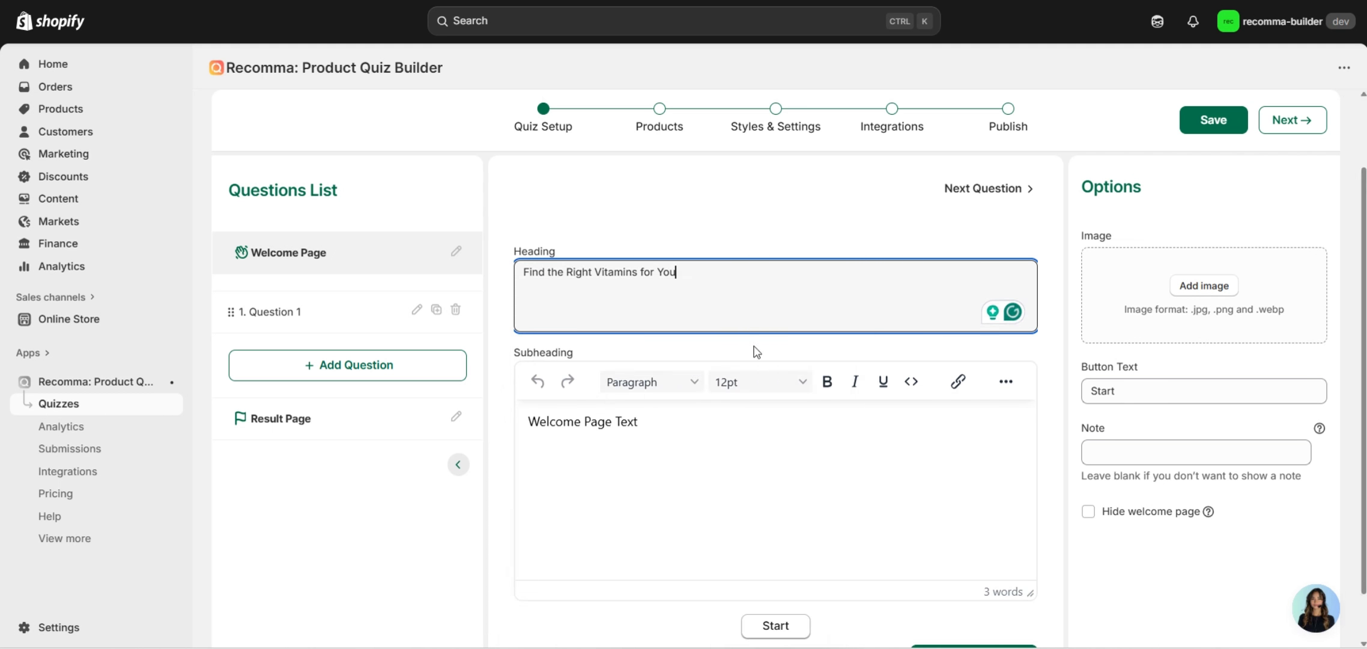
left_click(766, 237)
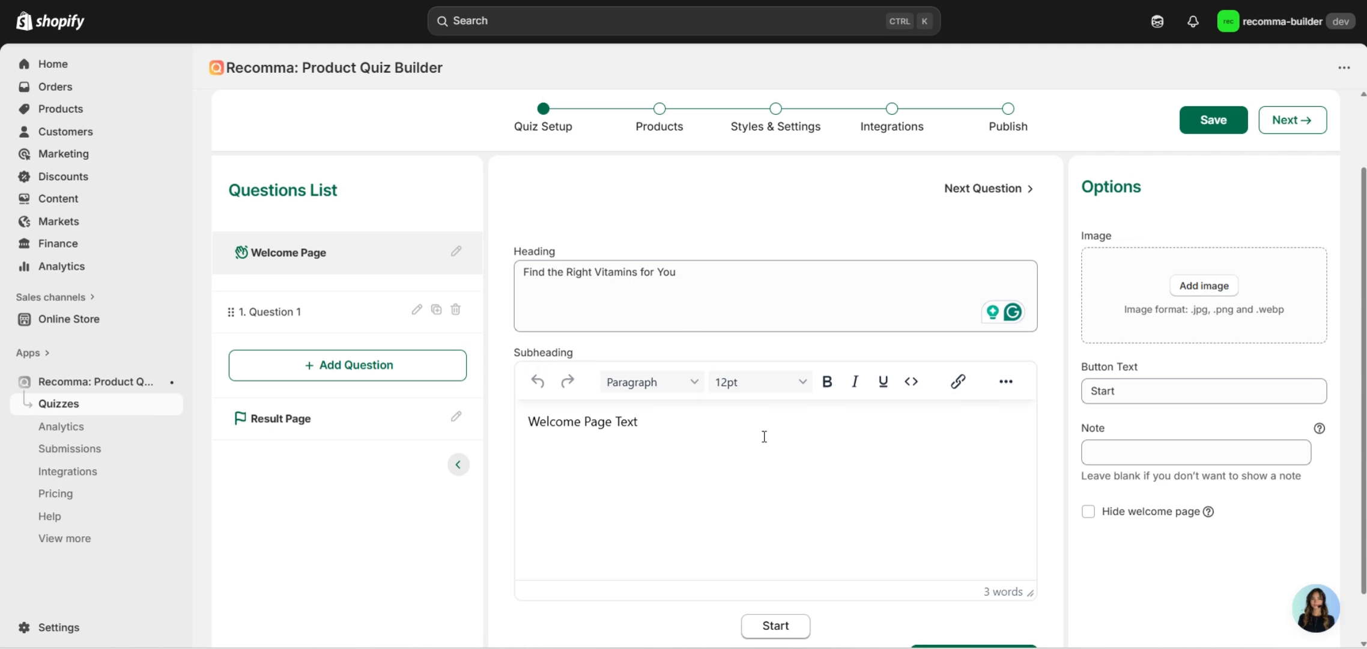
Replace the Welcome Page Text subheading with the quick-quiz vitamins description sentence.
left_click(915, 384)
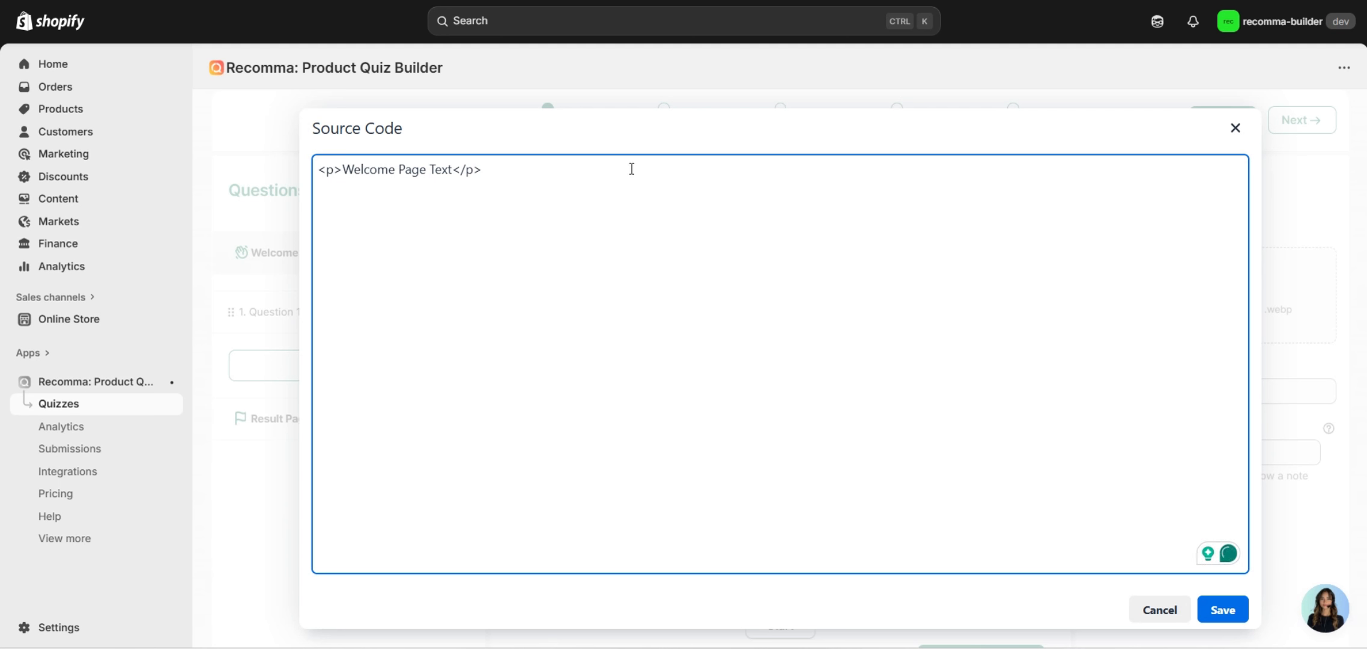
left_click(1235, 128)
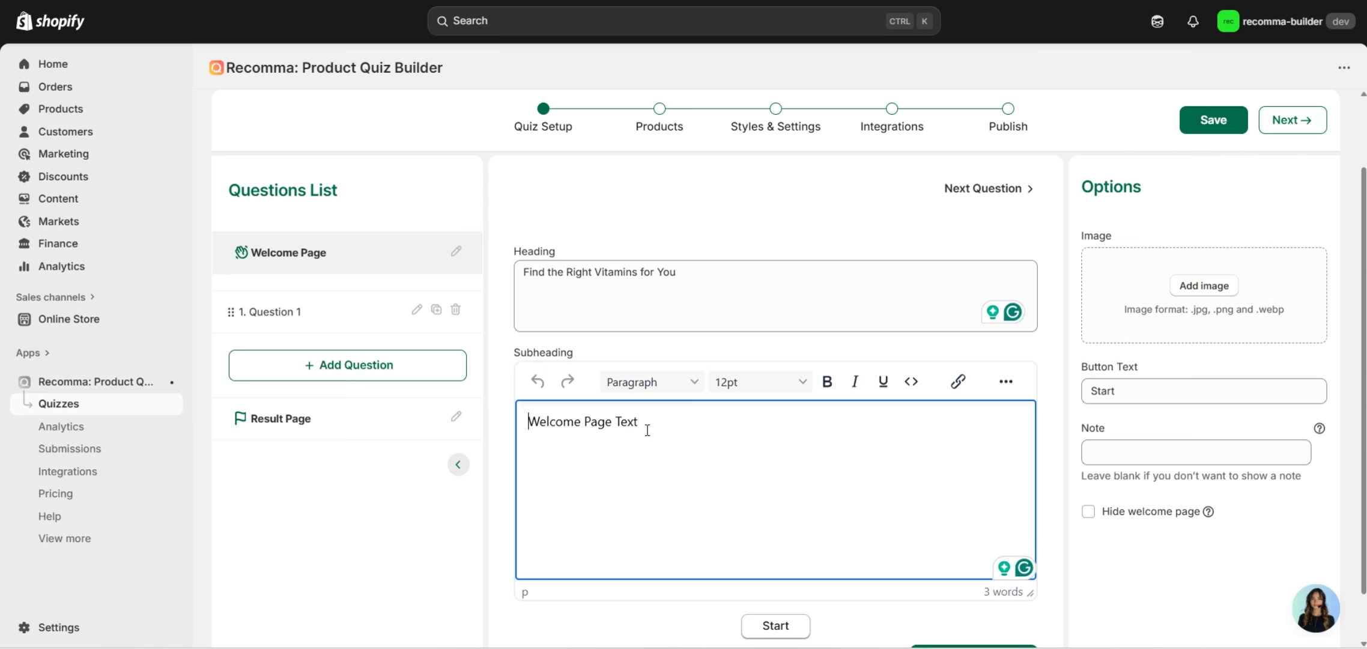
key("ctrl+a")
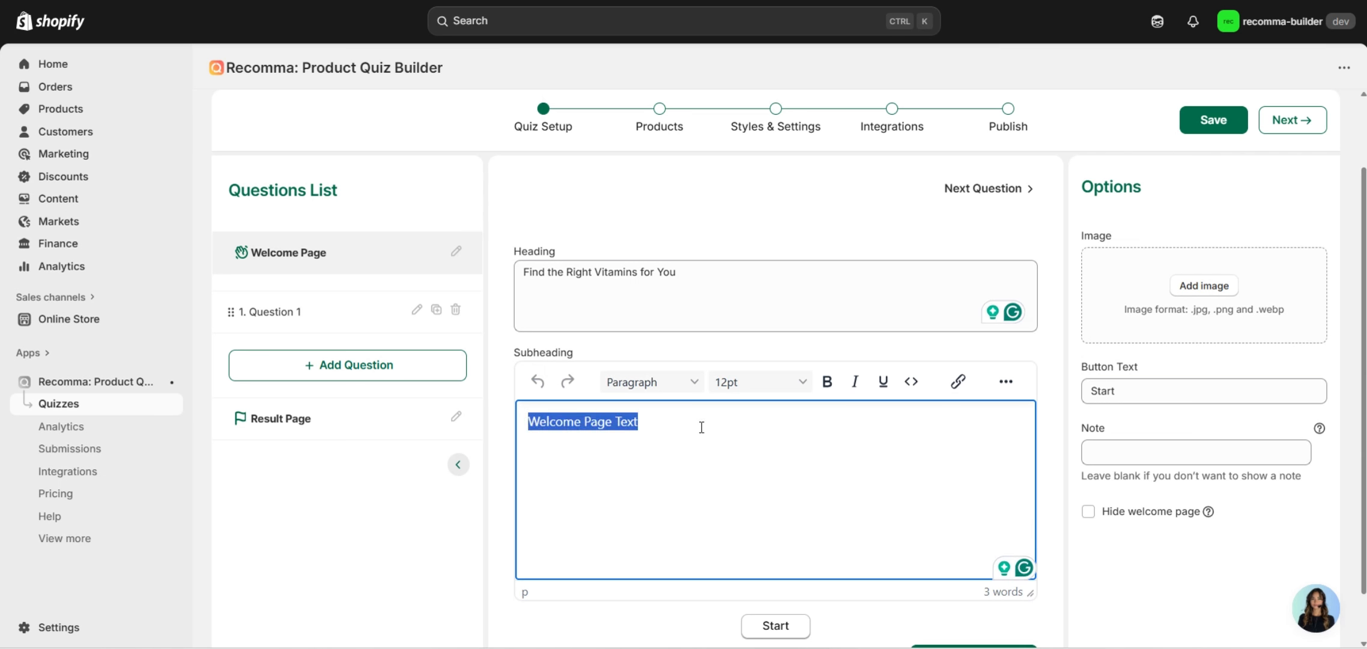
key("super+v")
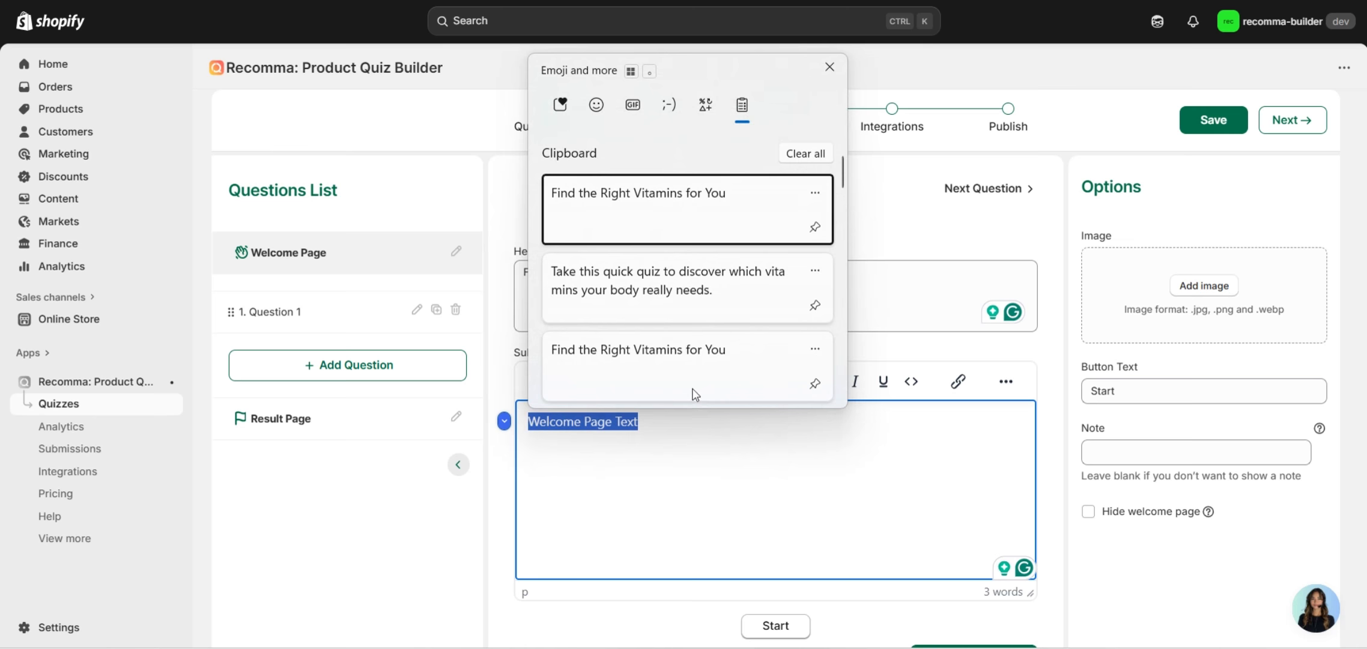
left_click(676, 300)
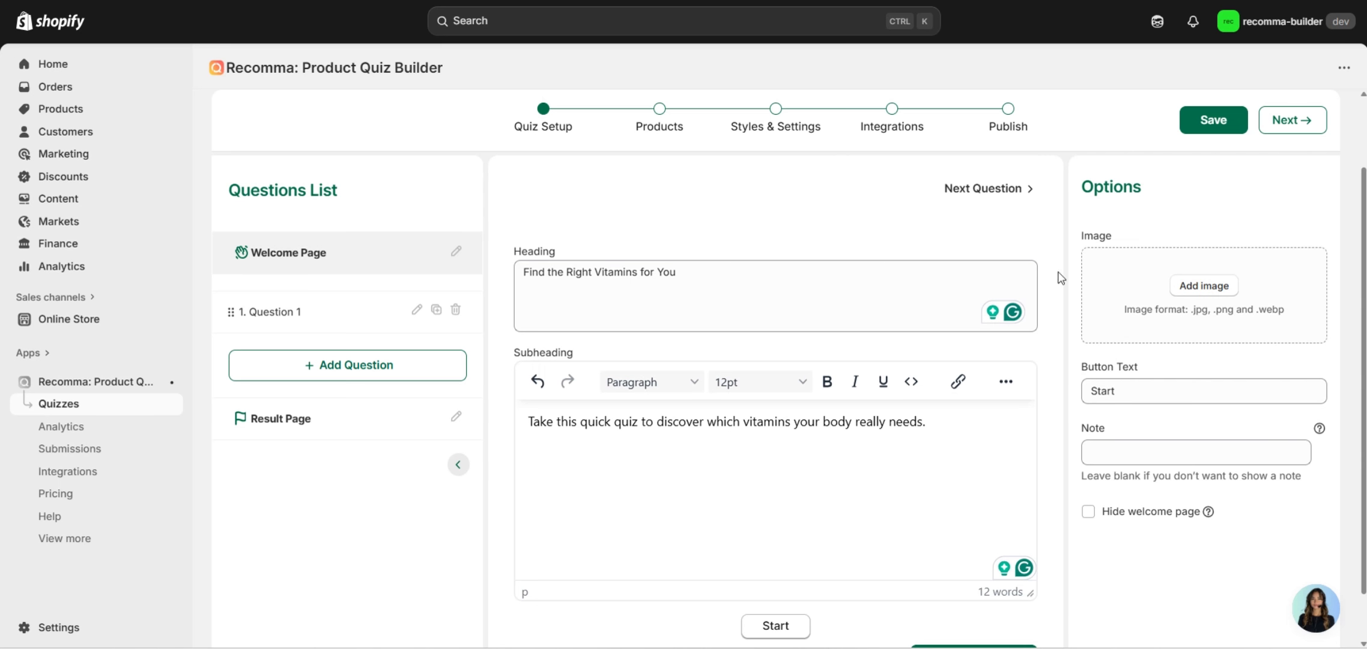
scroll(1214, 437, "down", 1)
scroll(1186, 449, "up", 2)
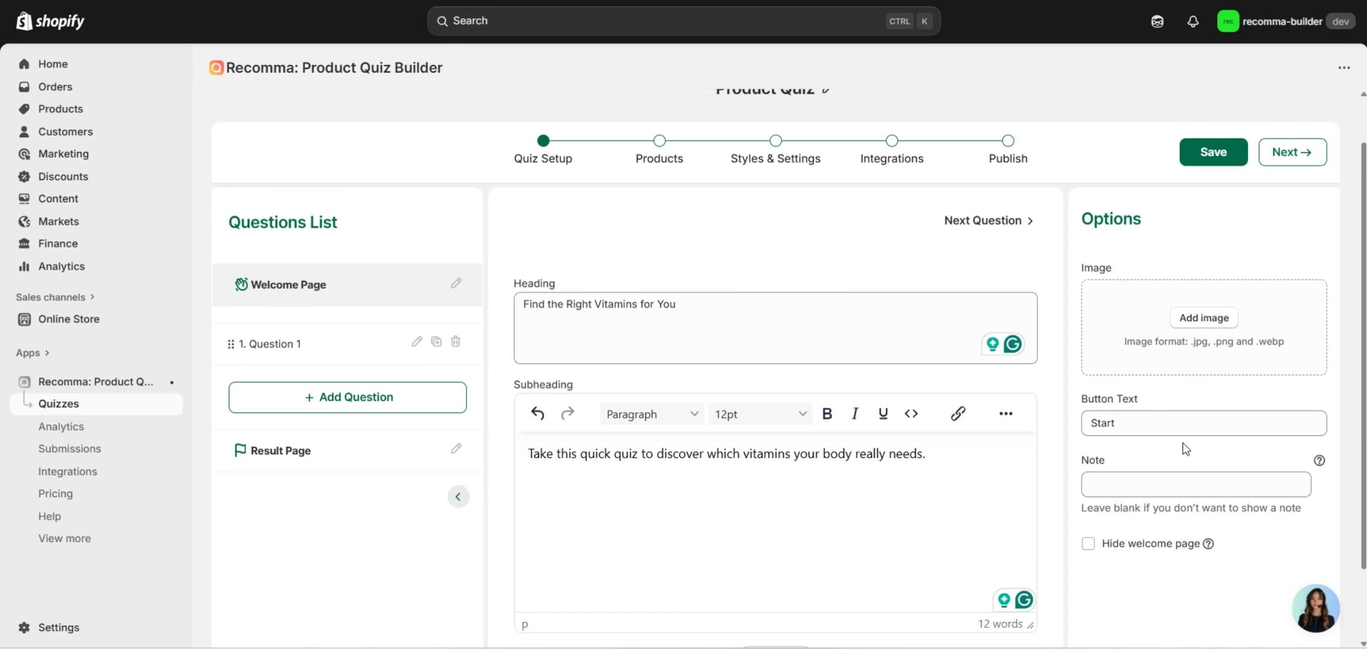
Set question 1's title to 'What is your main health goal?'.
left_click(318, 350)
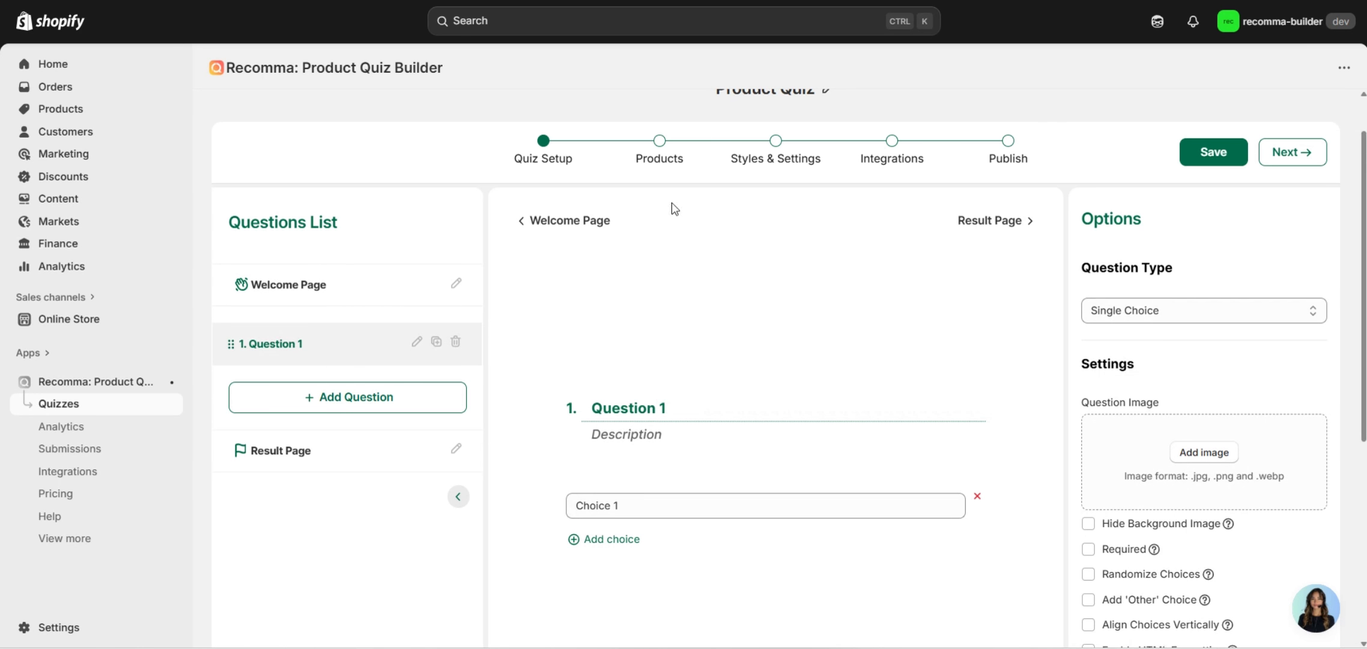
scroll(747, 387, "down", 1)
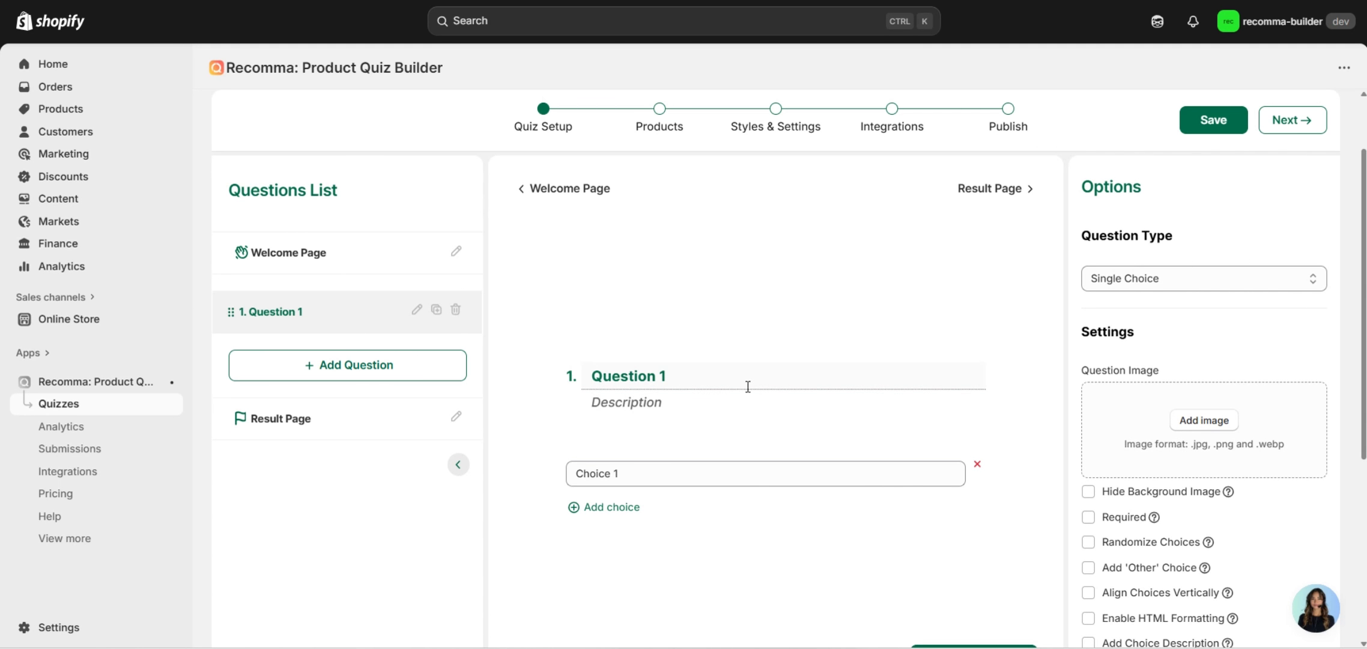
triple_click(739, 388)
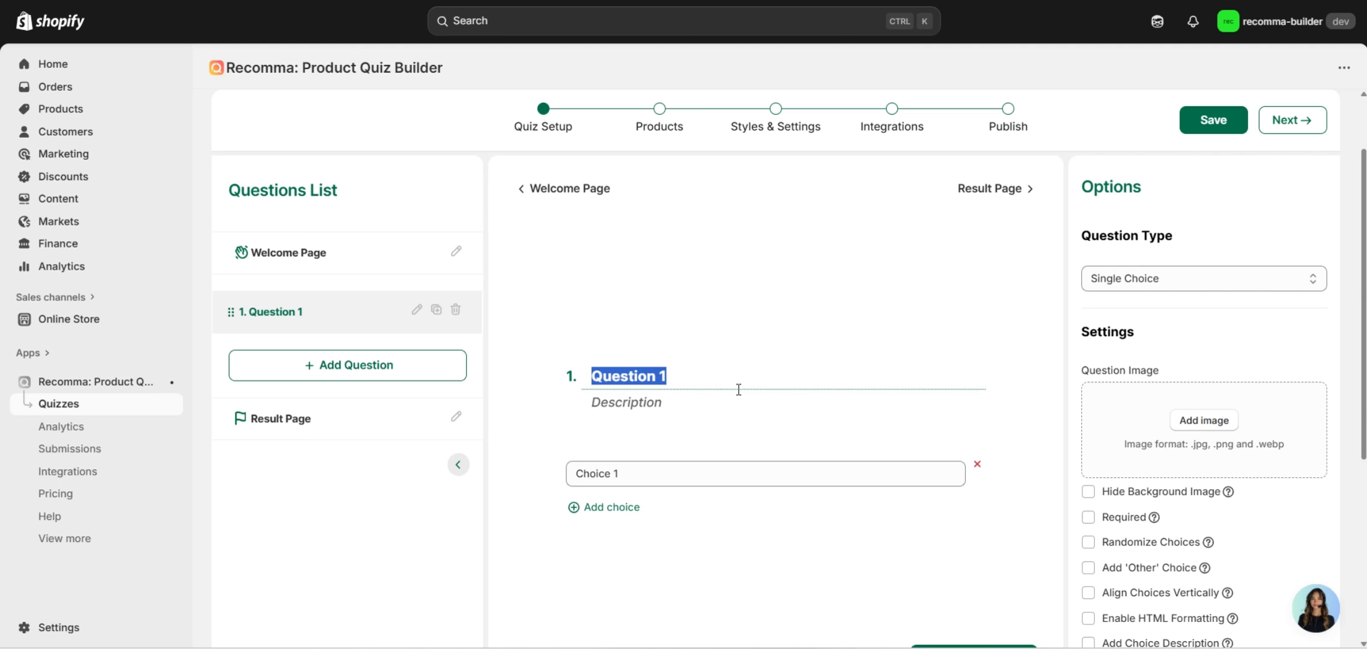
key("super+v")
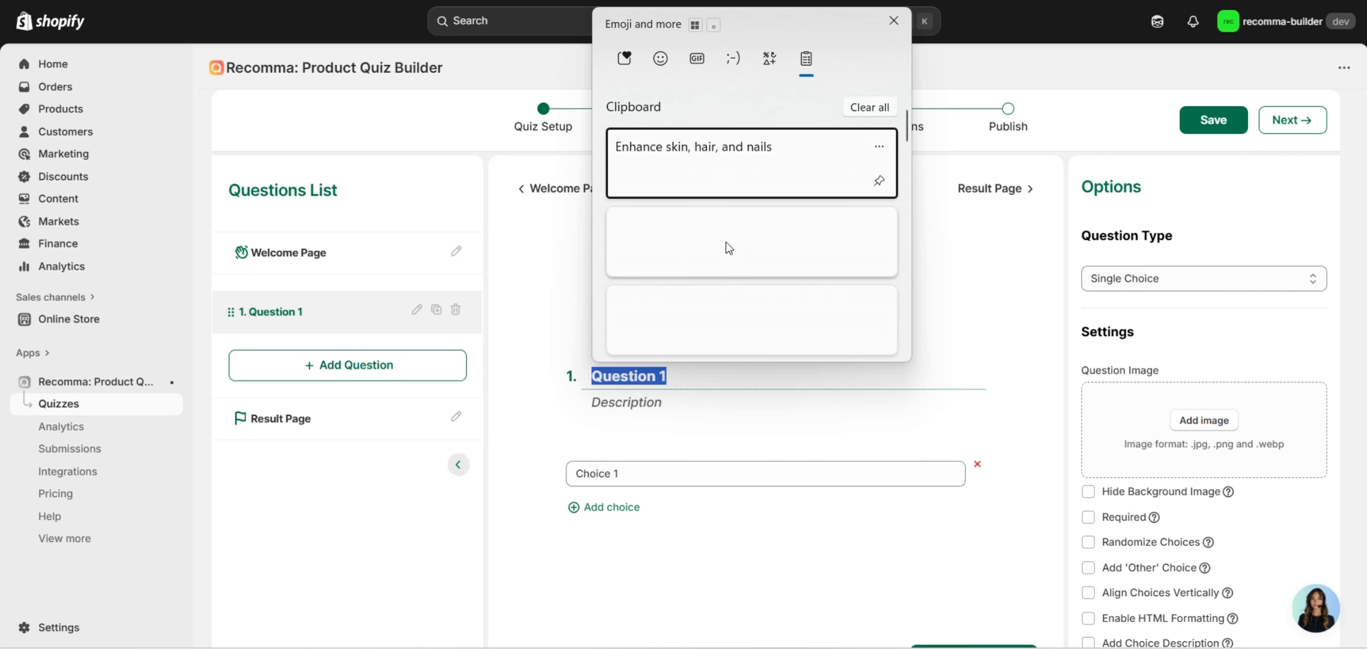
scroll(726, 252, "down", 3)
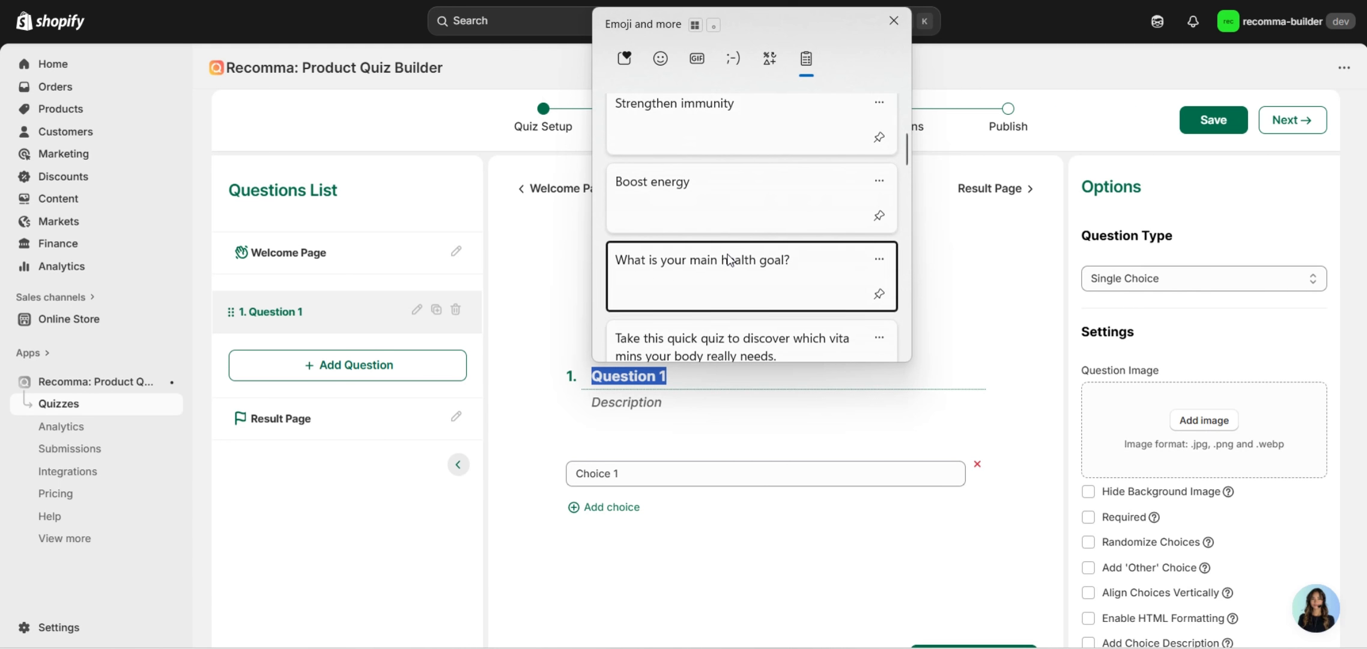
left_click(728, 264)
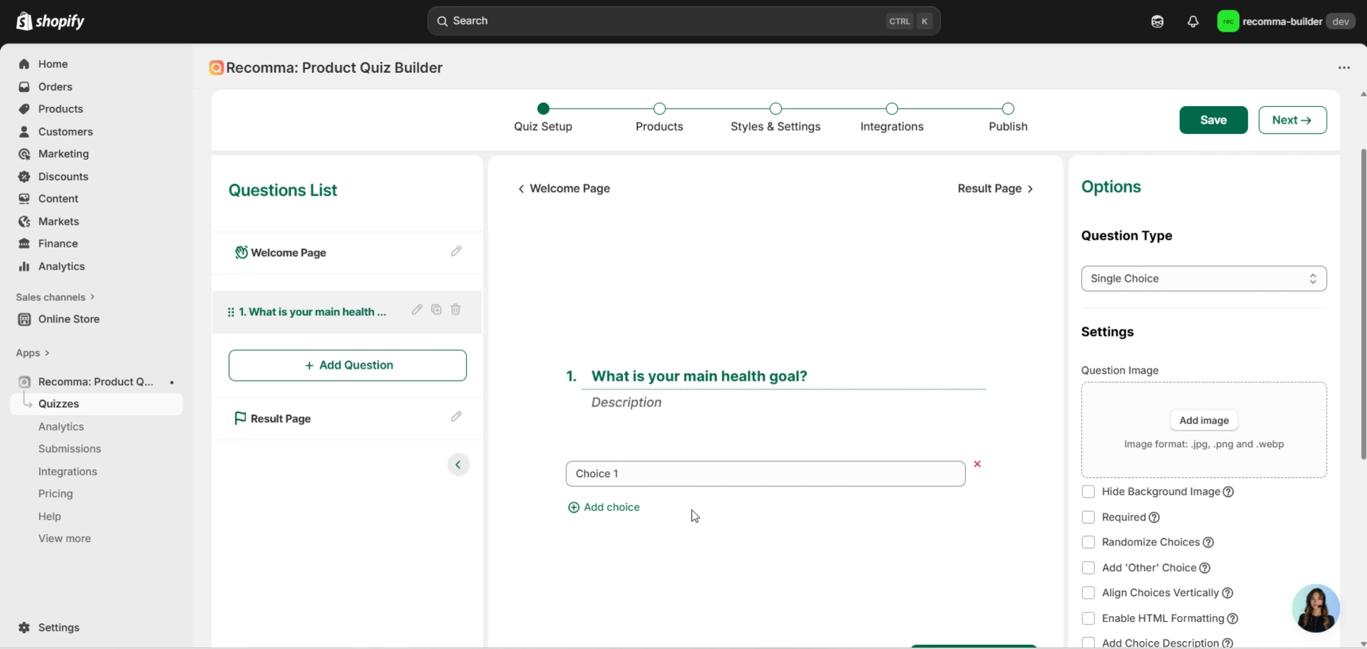
Fill in the first two choices: Boost energy and Strengthen immunity.
left_click(656, 481)
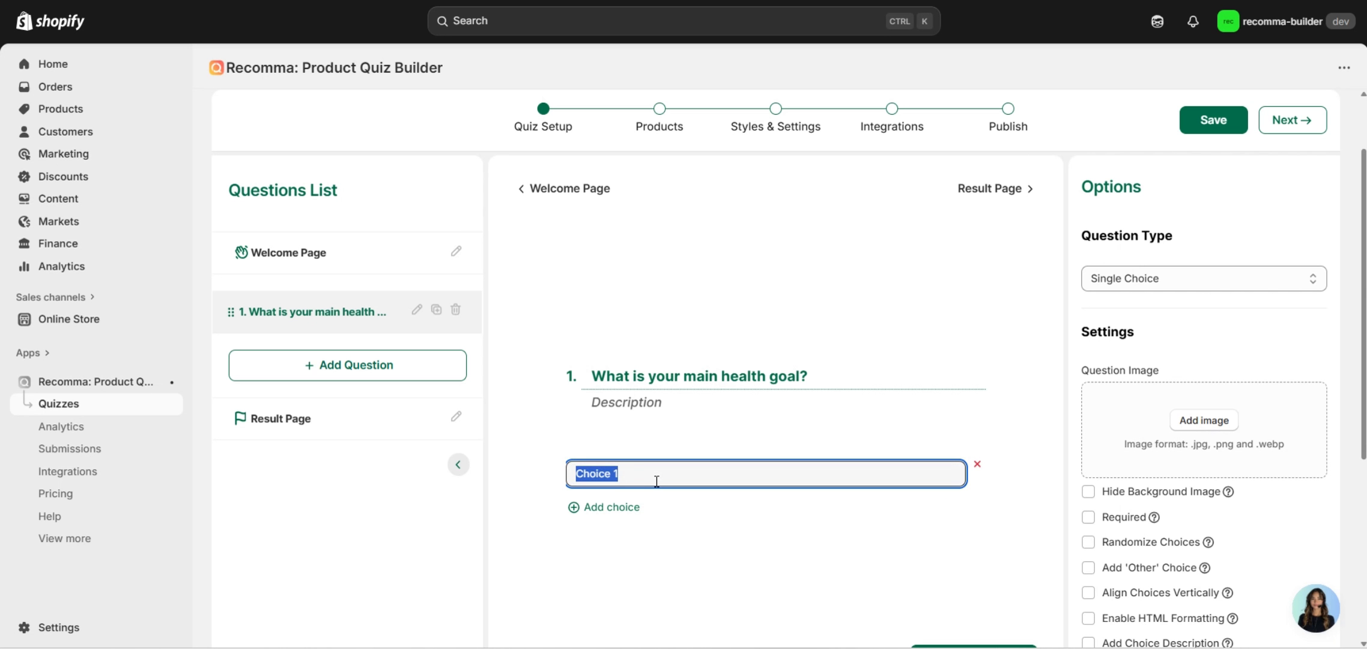
key("super+v")
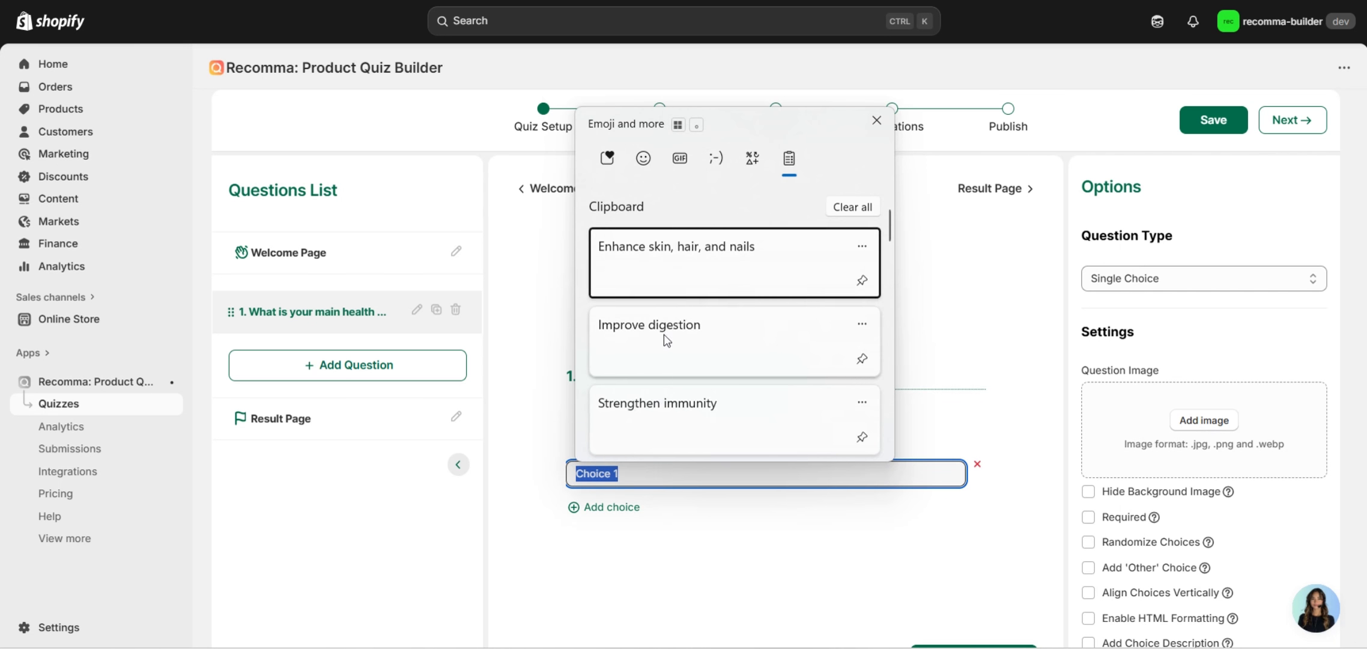
scroll(664, 335, "down", 2)
left_click(664, 417)
left_click(606, 507)
left_click(619, 492)
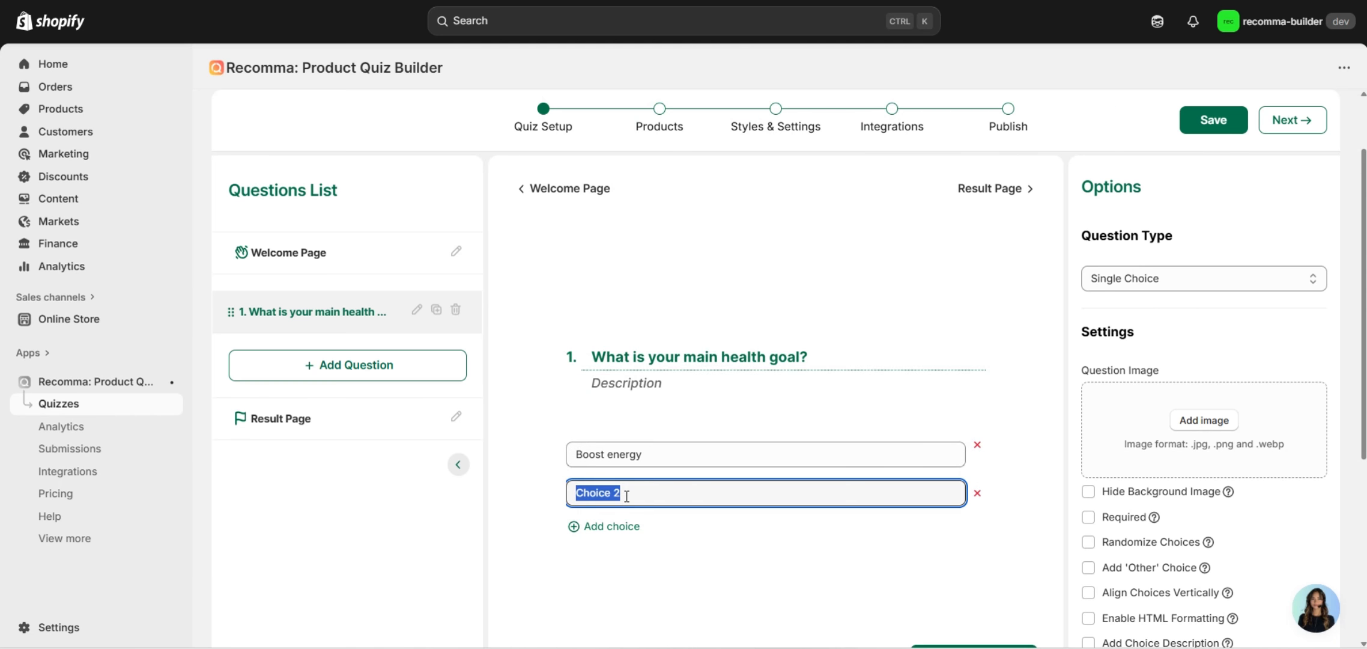
key("super+v")
left_click(685, 434)
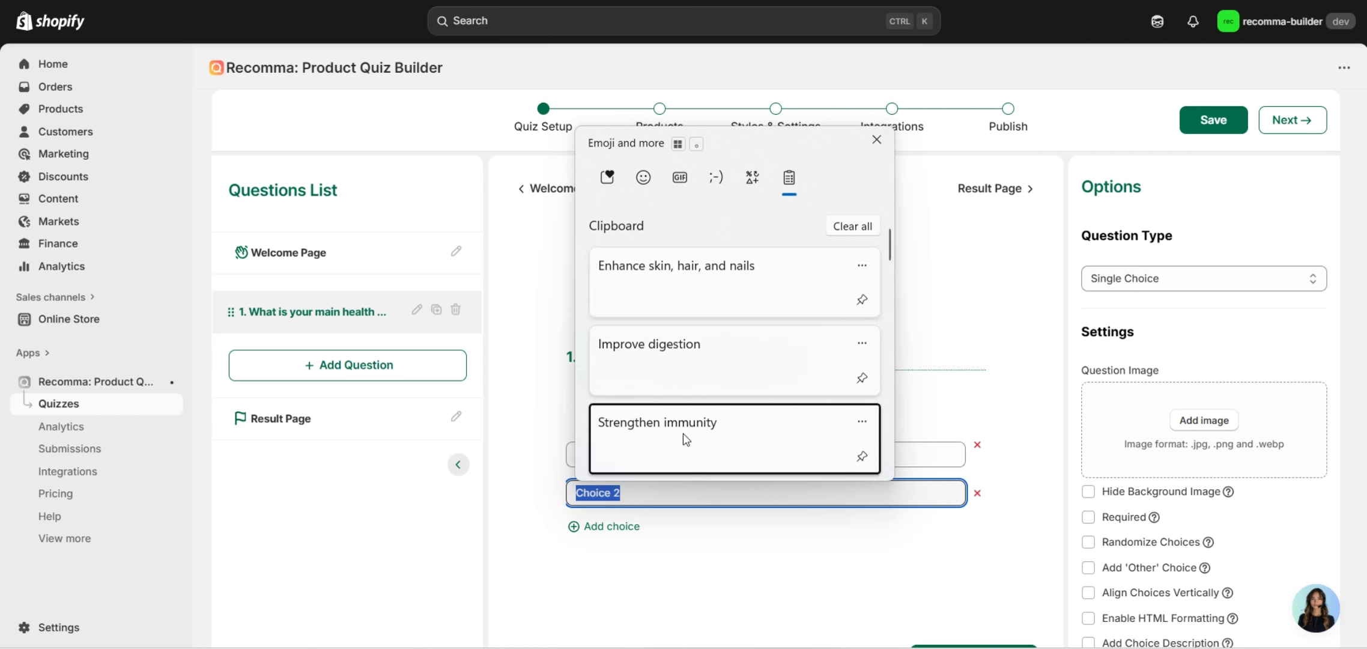
Add the third and fourth choices: Improve digestion and Enhance skin, hair, and nails.
left_click(637, 526)
left_click(652, 518)
key("super+v")
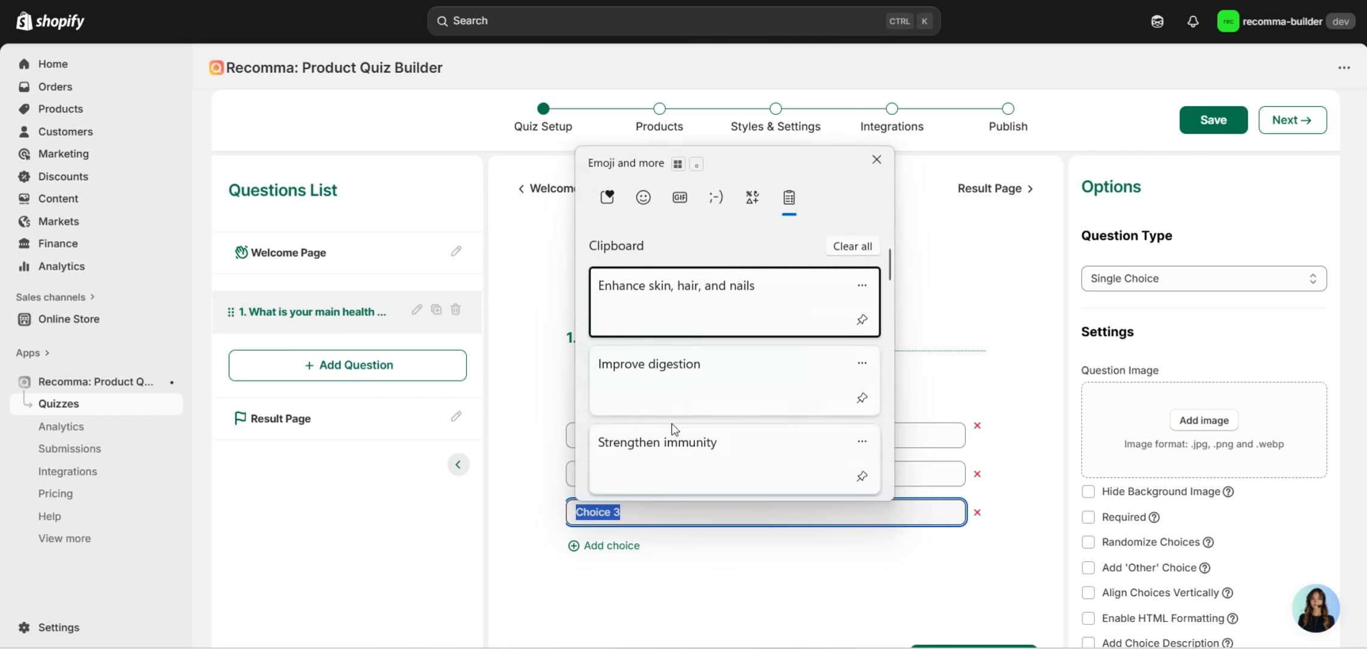
left_click(670, 385)
left_click(628, 545)
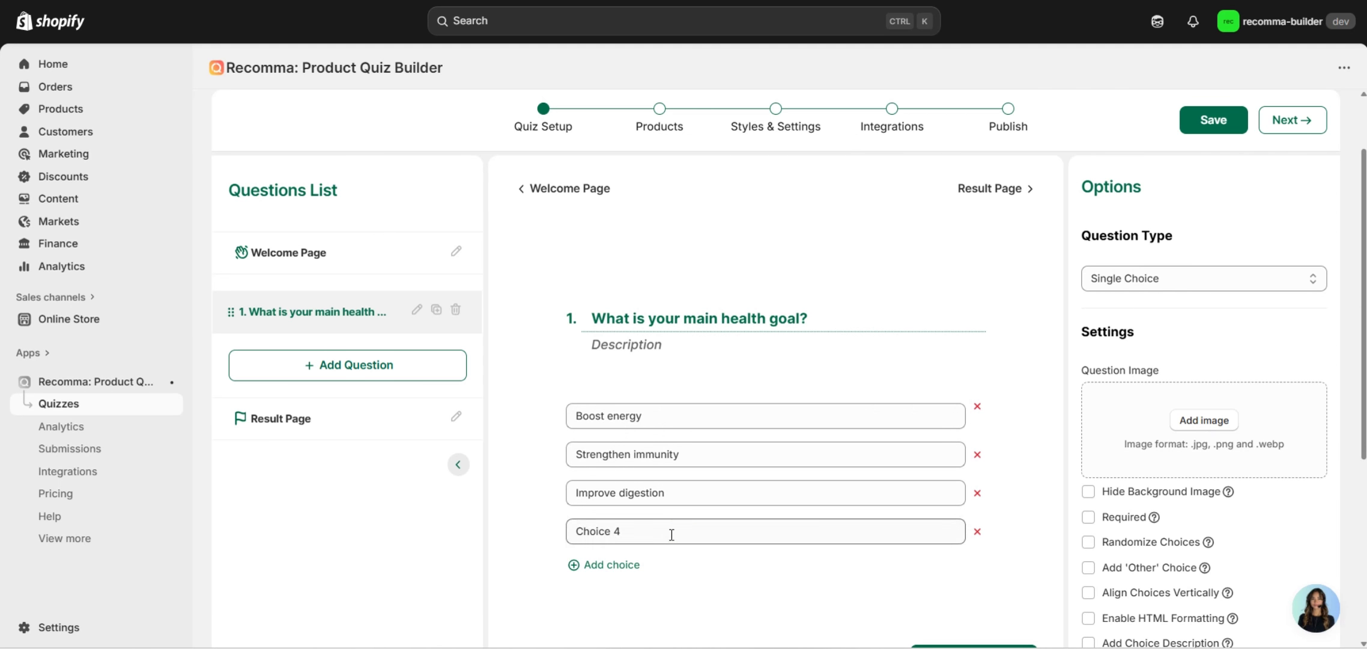
left_click(672, 532)
key("super+v")
left_click(683, 317)
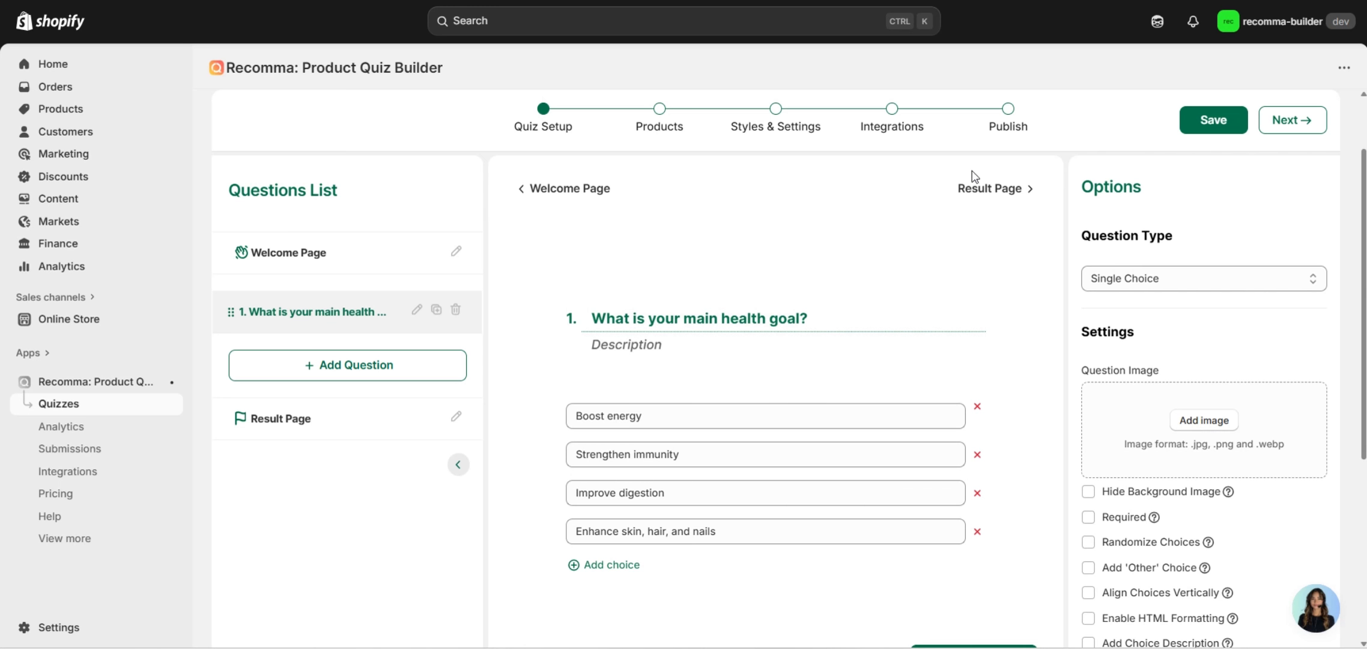
Add question 2 titled 'Do you have any specific concerns?'.
left_click(365, 374)
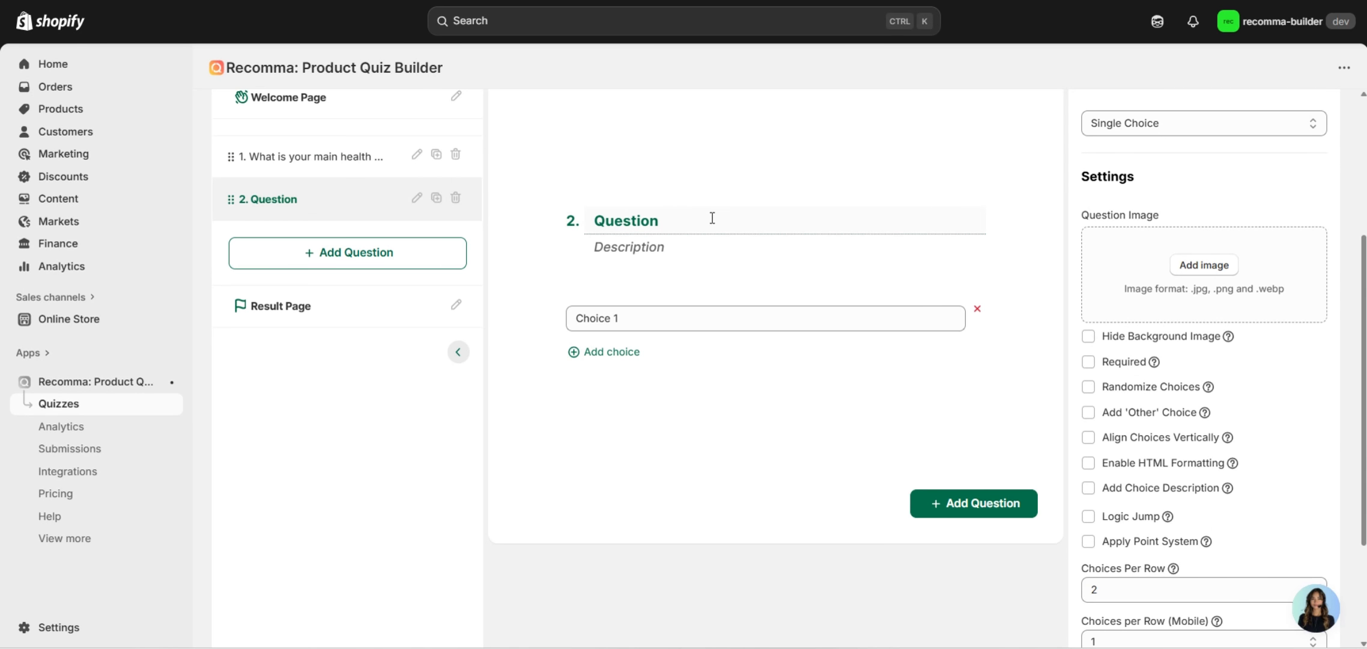
double_click(712, 218)
key("super+v")
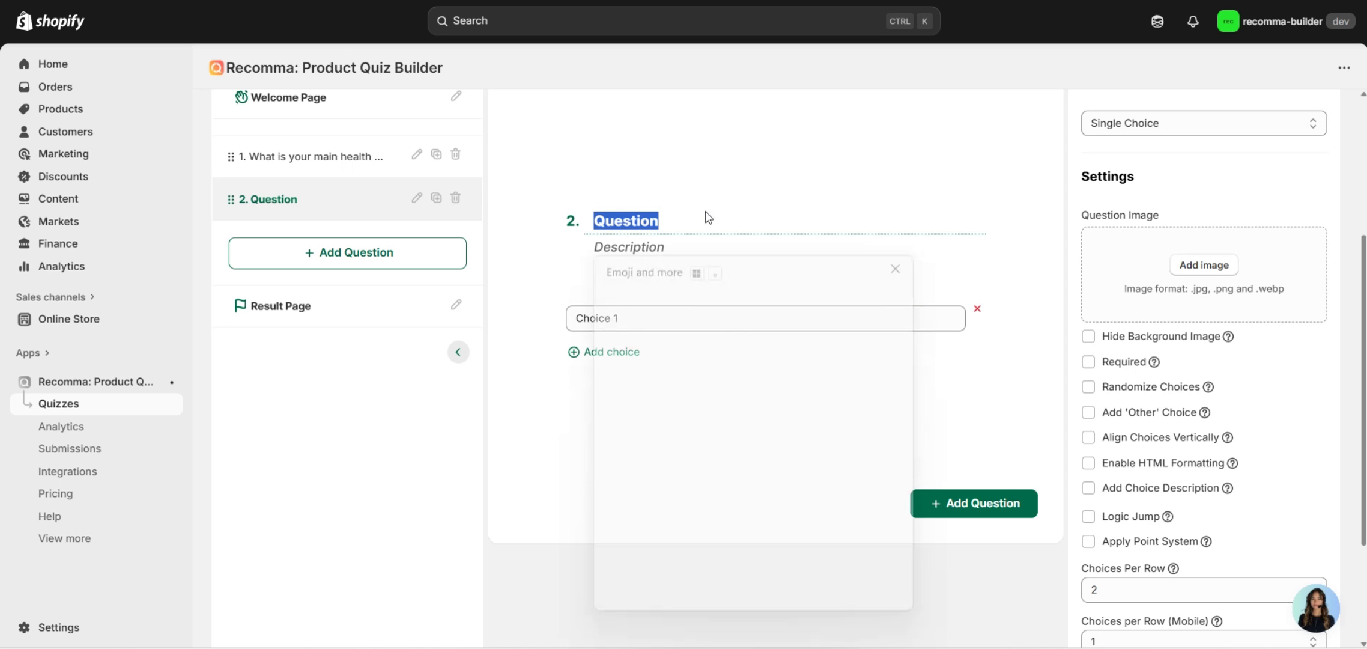
scroll(733, 480, "down", 1)
scroll(726, 480, "down", 2)
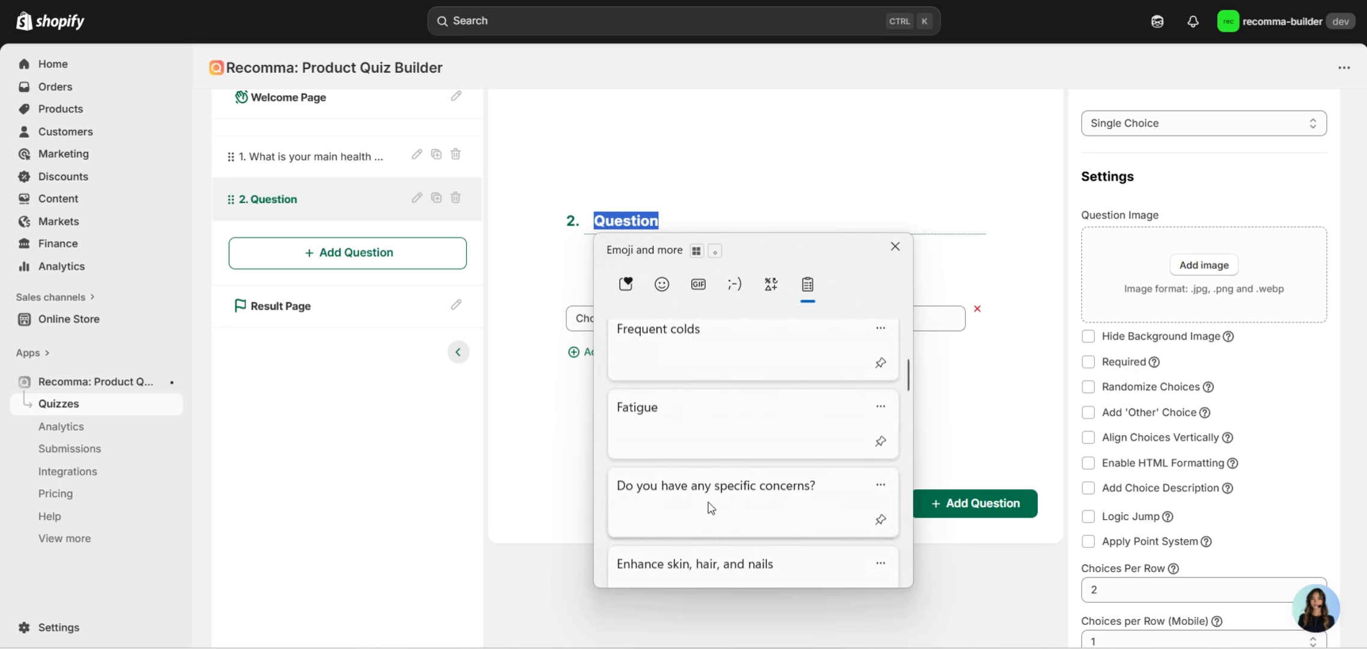
left_click(711, 506)
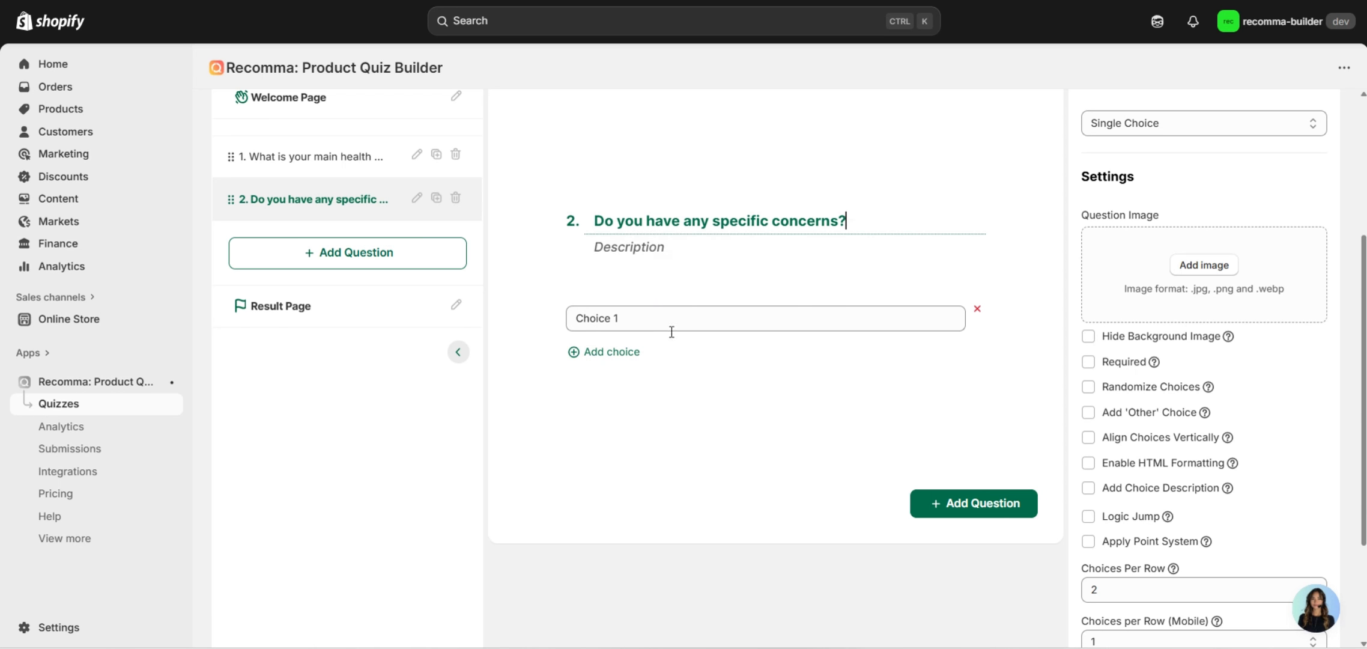
Fill in the first two choices: Fatigue and Frequent colds.
triple_click(650, 326)
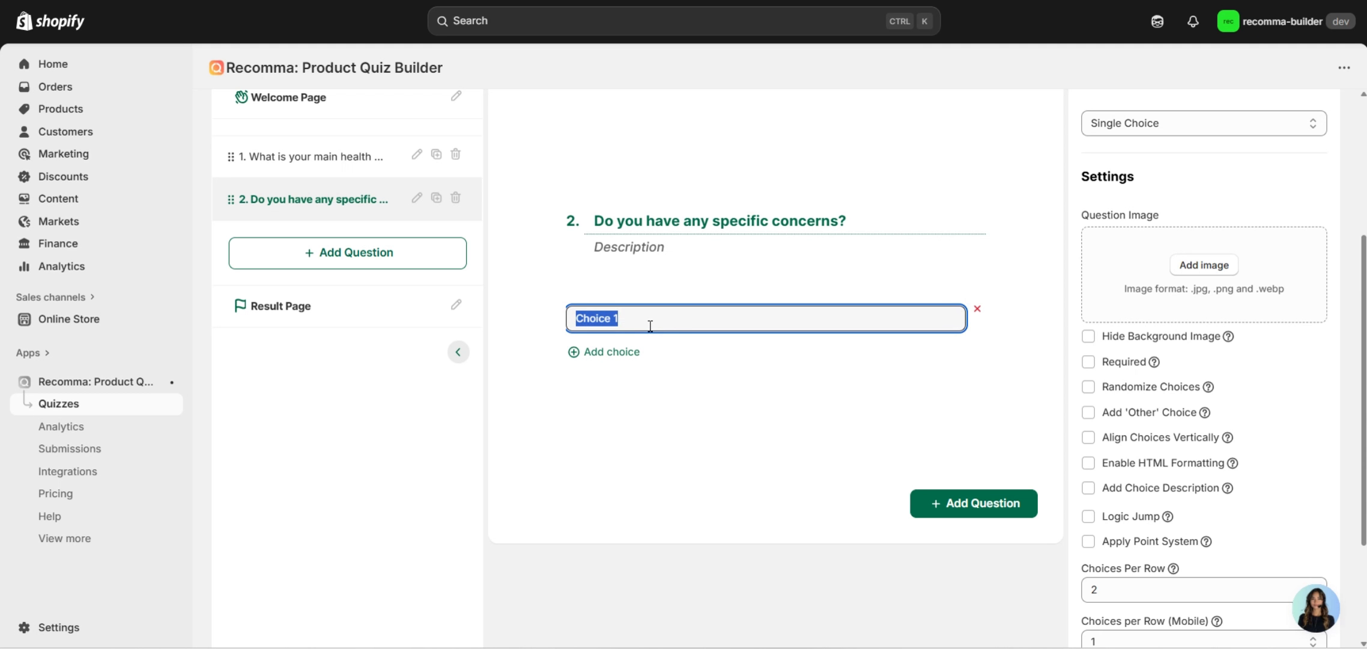
key("super+v")
scroll(660, 622, "down", 1)
left_click(660, 619)
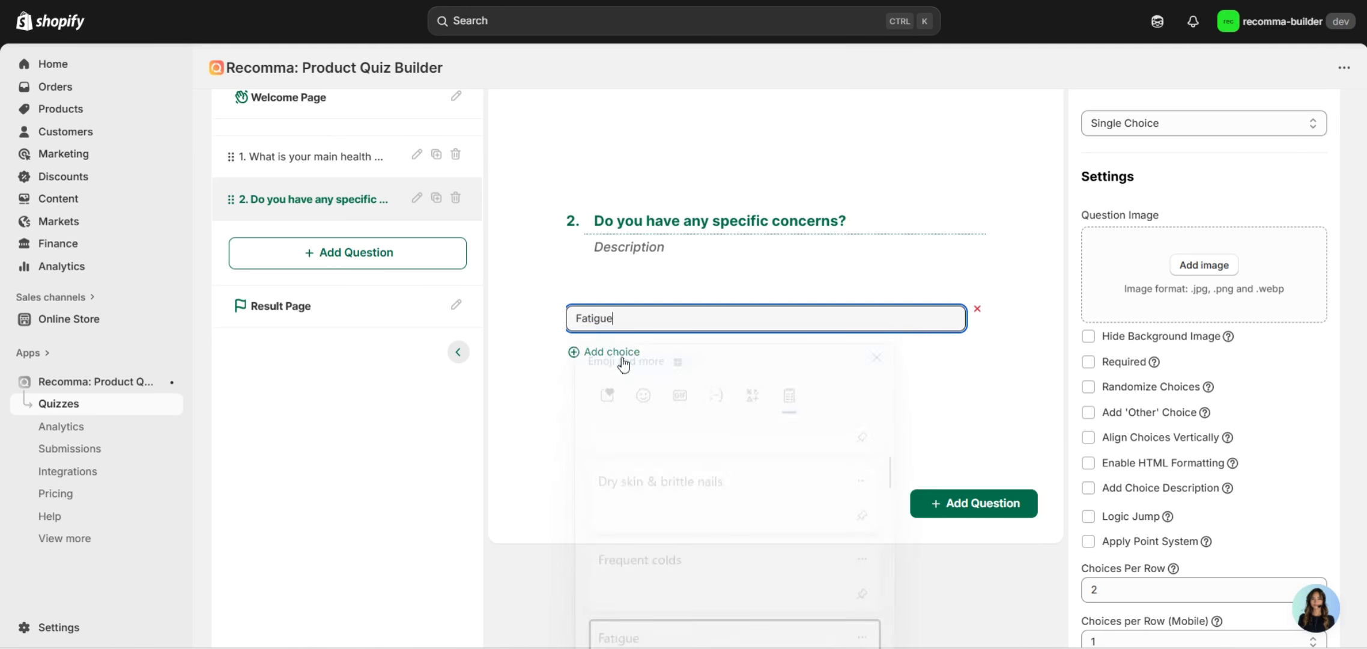
left_click(610, 351)
triple_click(630, 337)
key("super+v")
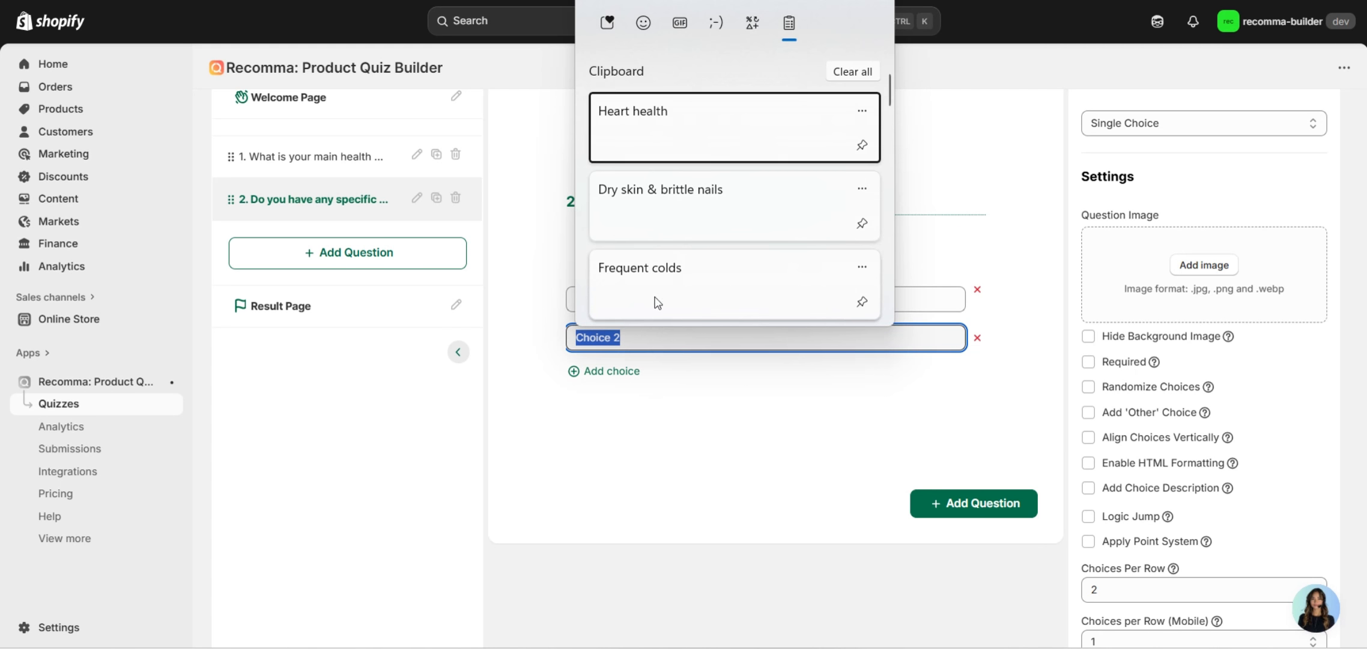
left_click(657, 282)
Add the third and fourth choices: Dry skin & brittle nails and Heart health.
left_click(607, 371)
key("super+v")
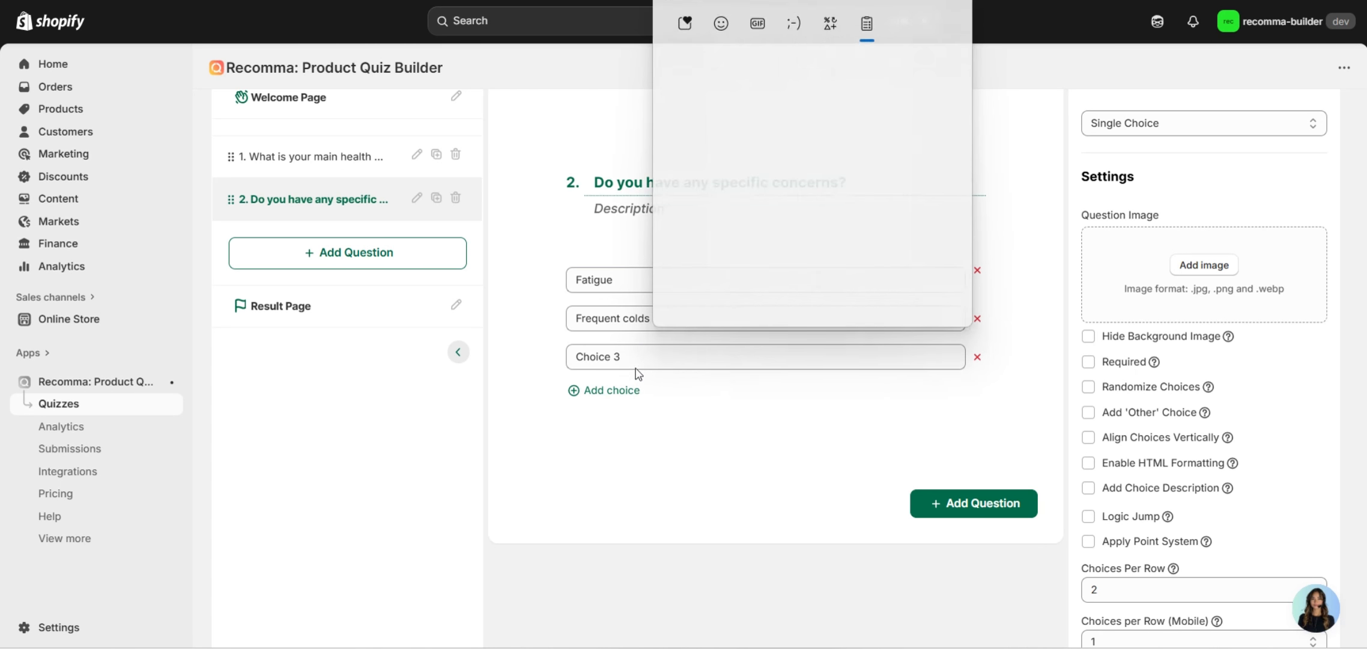
triple_click(638, 365)
key("super+v")
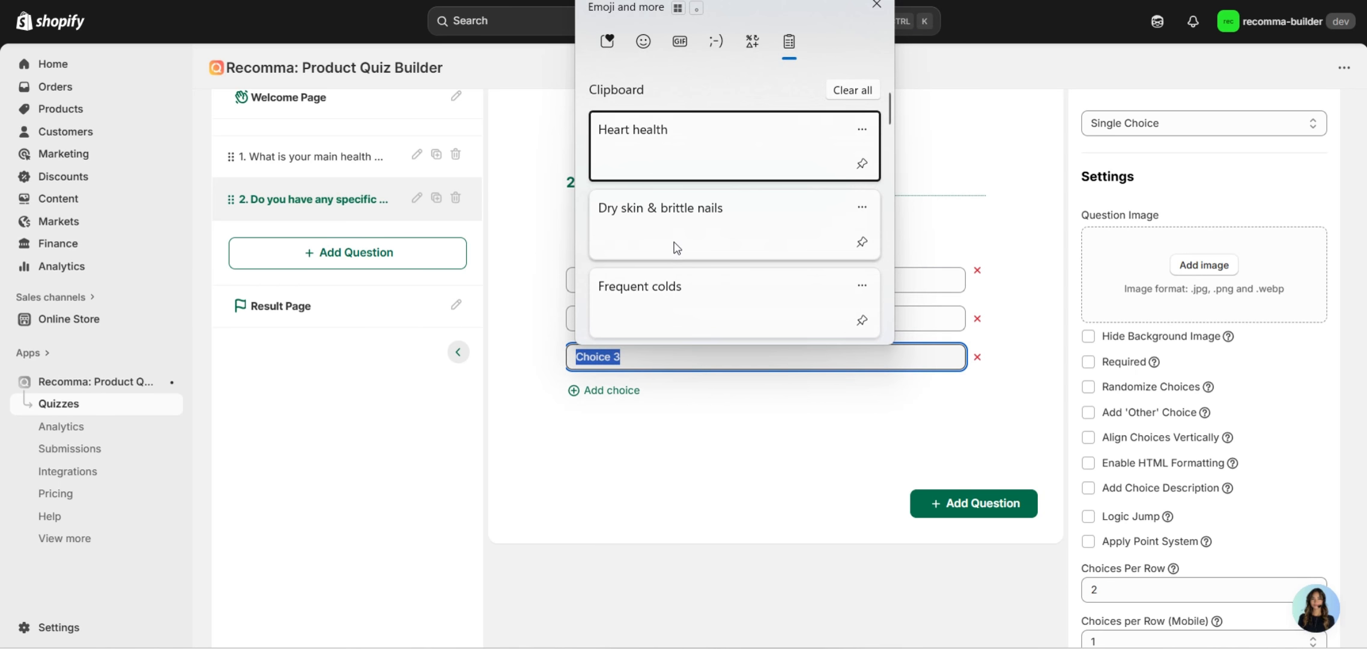
key("Down")
key("Return")
left_click(612, 391)
triple_click(642, 373)
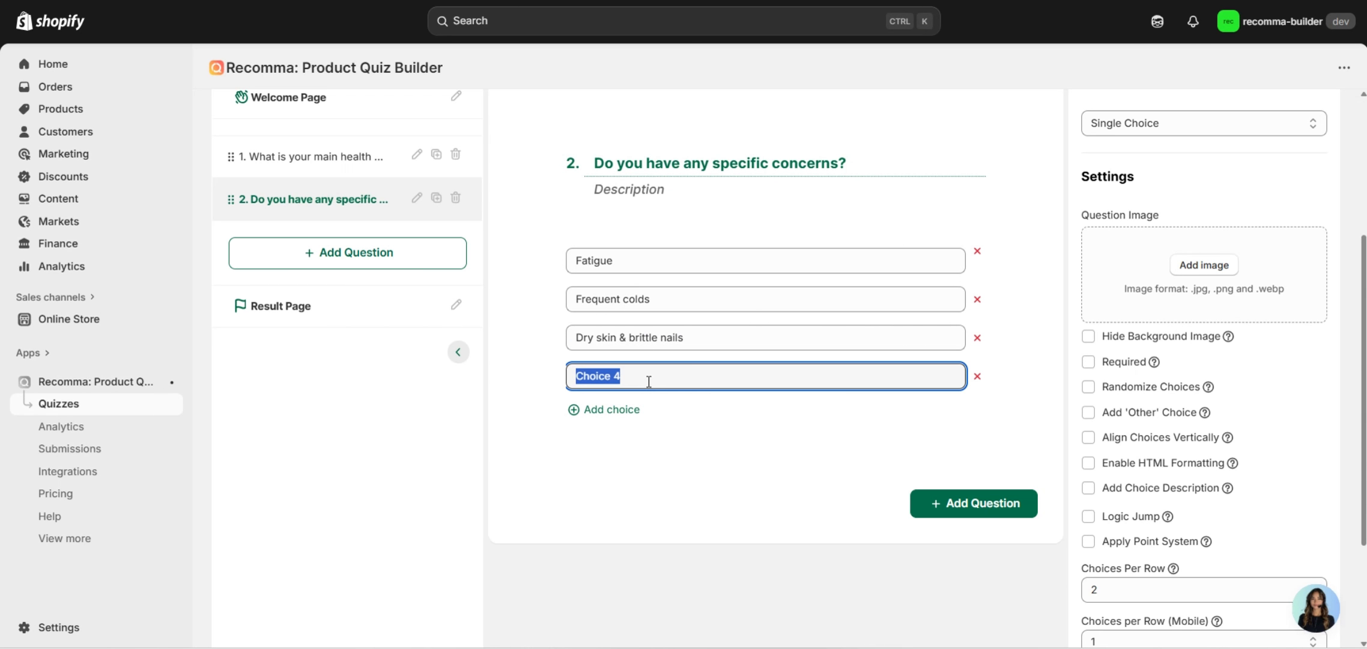
key("super+v")
left_click(665, 188)
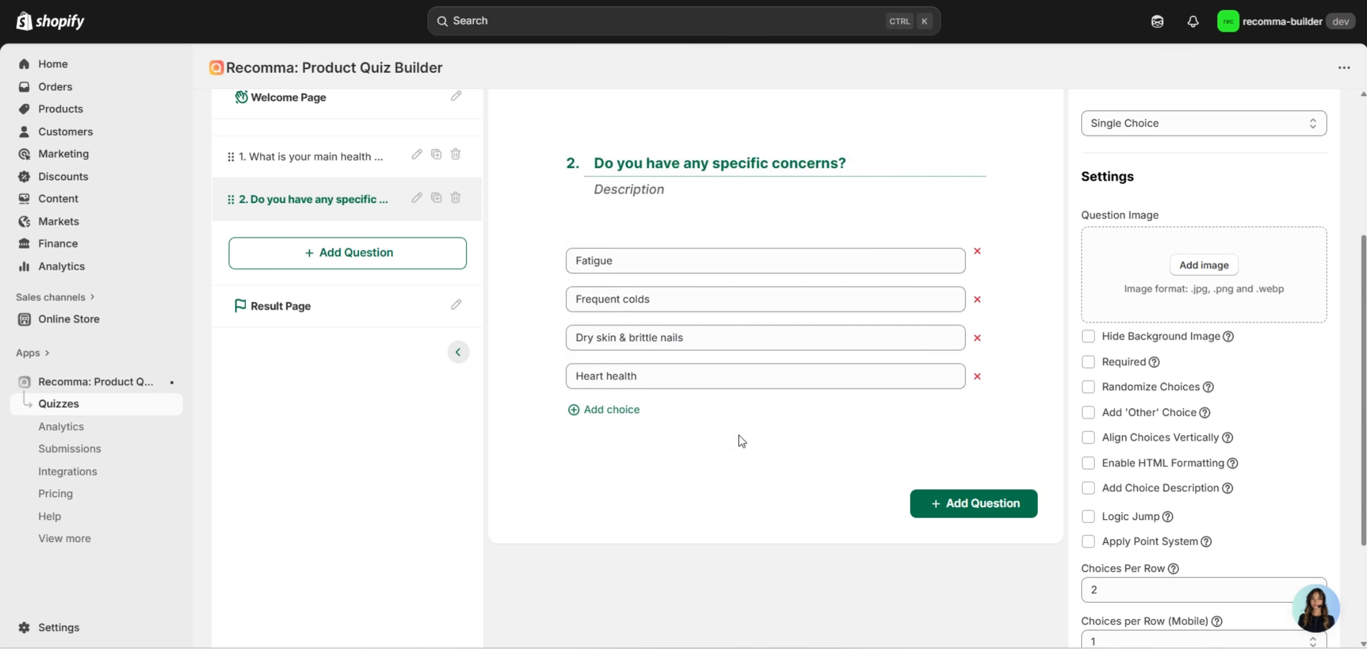
scroll(744, 437, "up", 3)
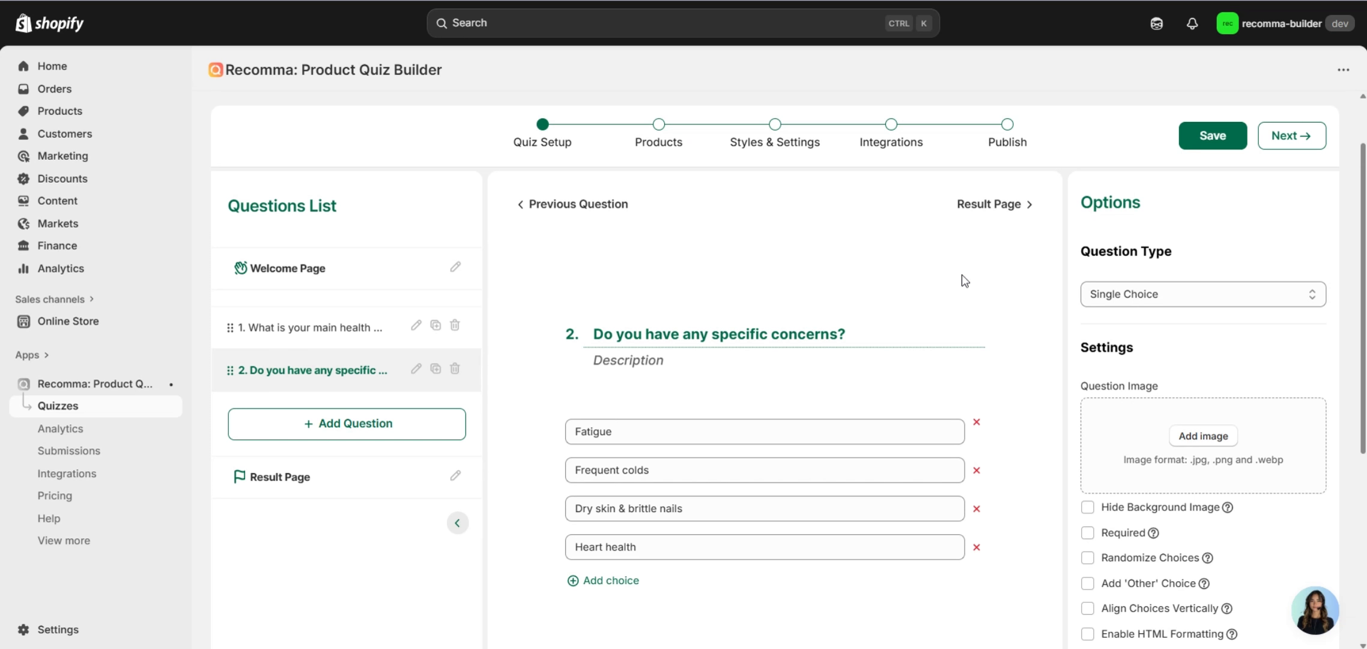
Add a third question, change its type to Email, and title it 'Fill in your email address'.
left_click(399, 423)
scroll(606, 413, "up", 3)
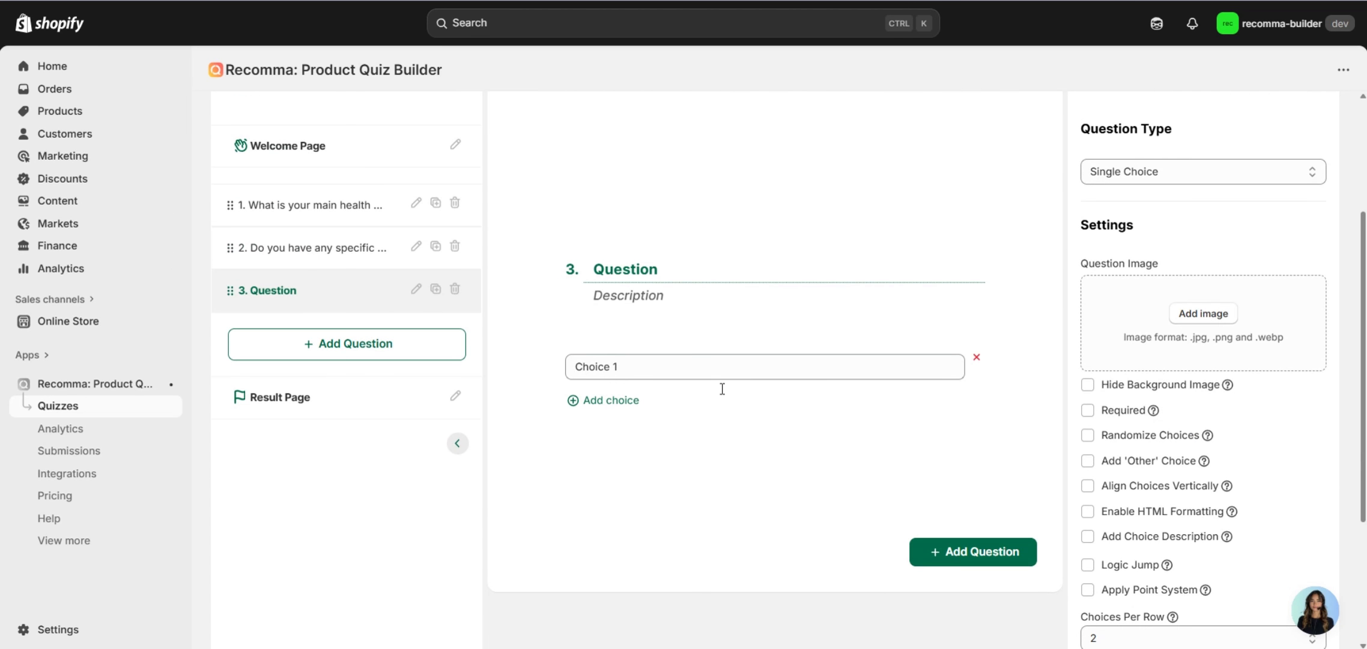
left_click(1163, 174)
left_click(1141, 366)
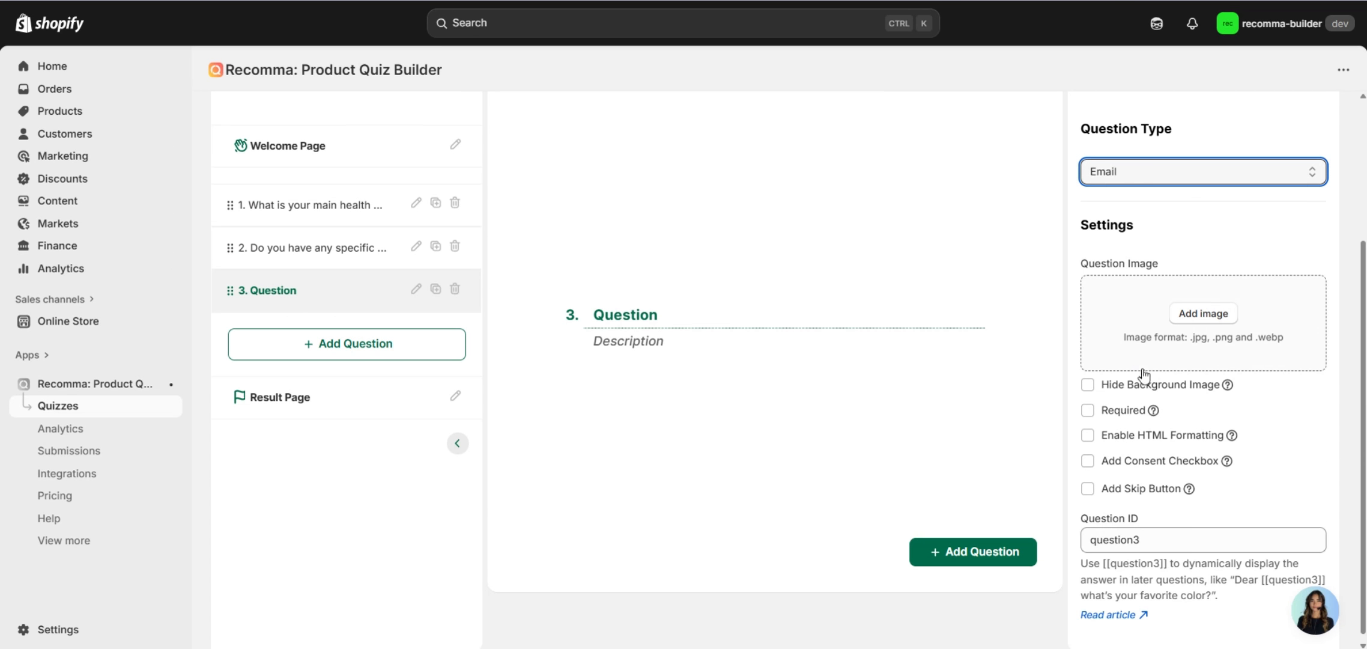
double_click(622, 312)
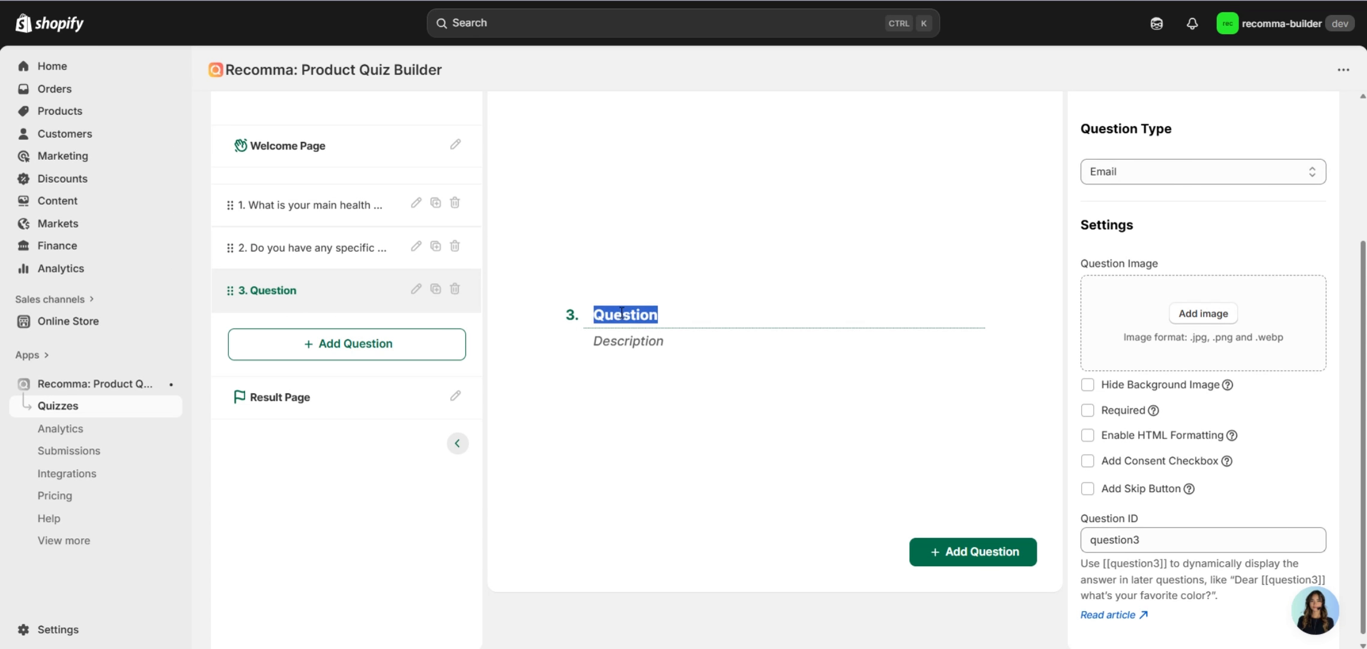
type("Fill ")
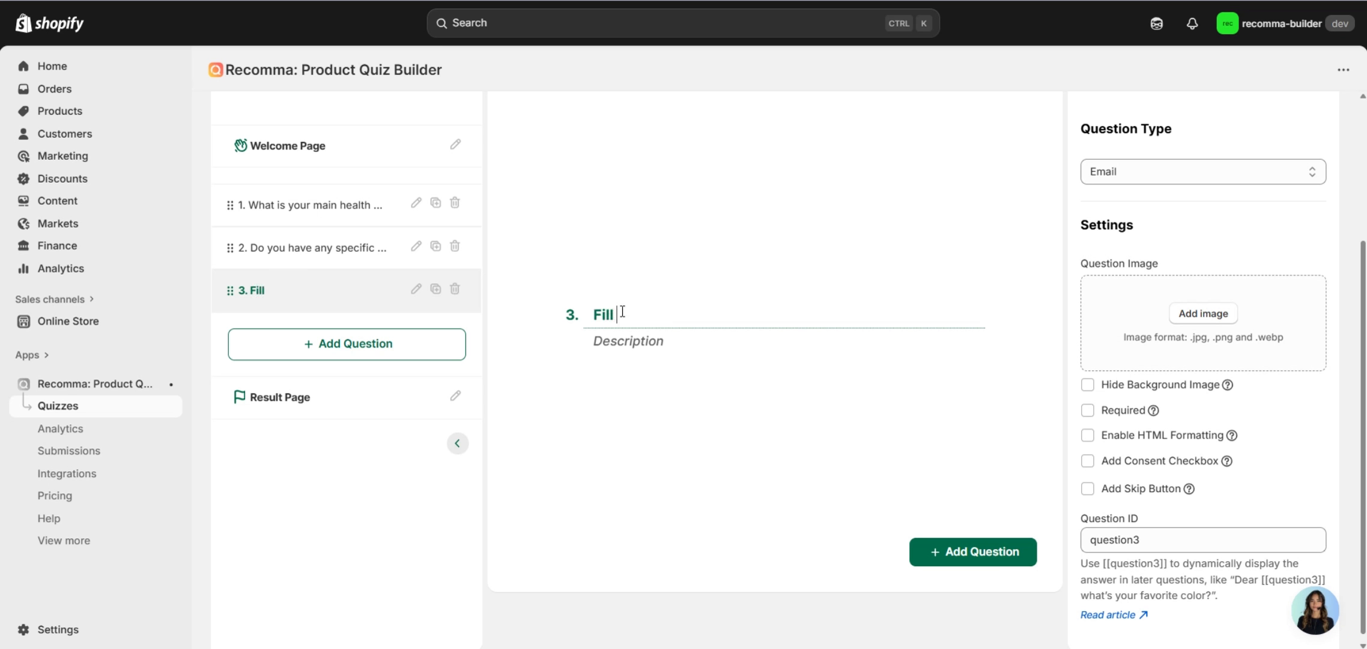
type("in your emai")
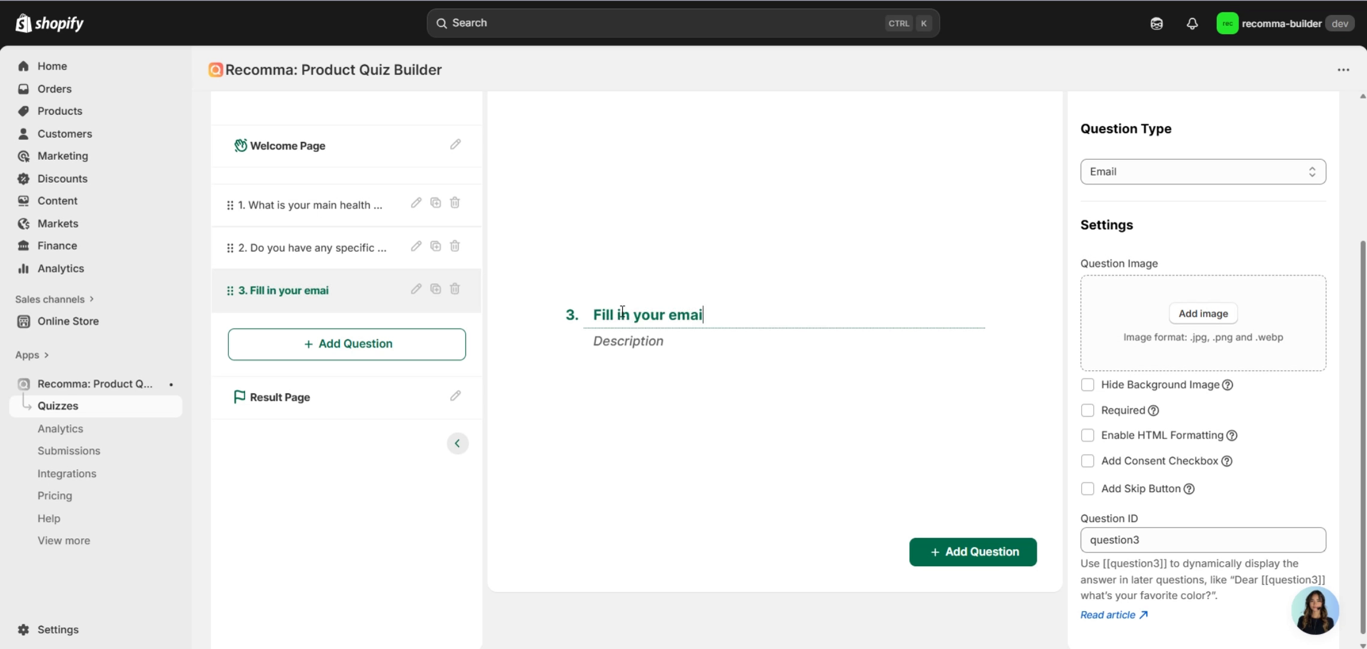
type("l address")
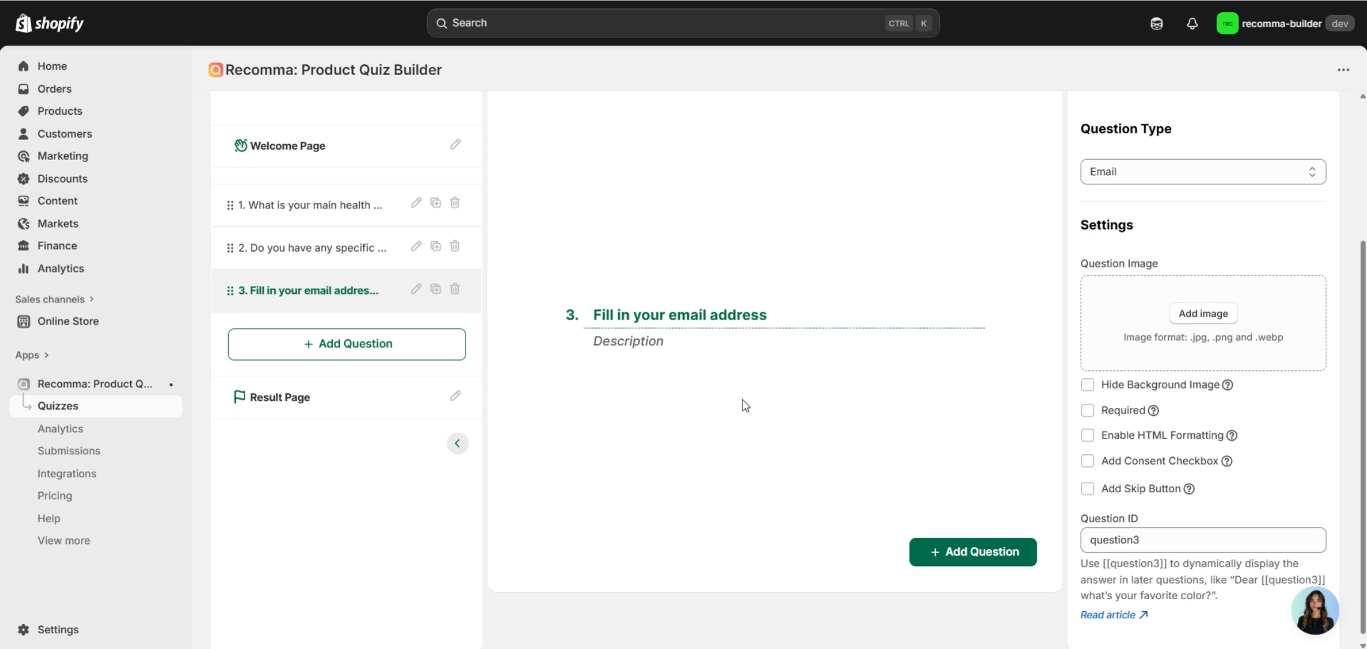
scroll(745, 405, "up", 2)
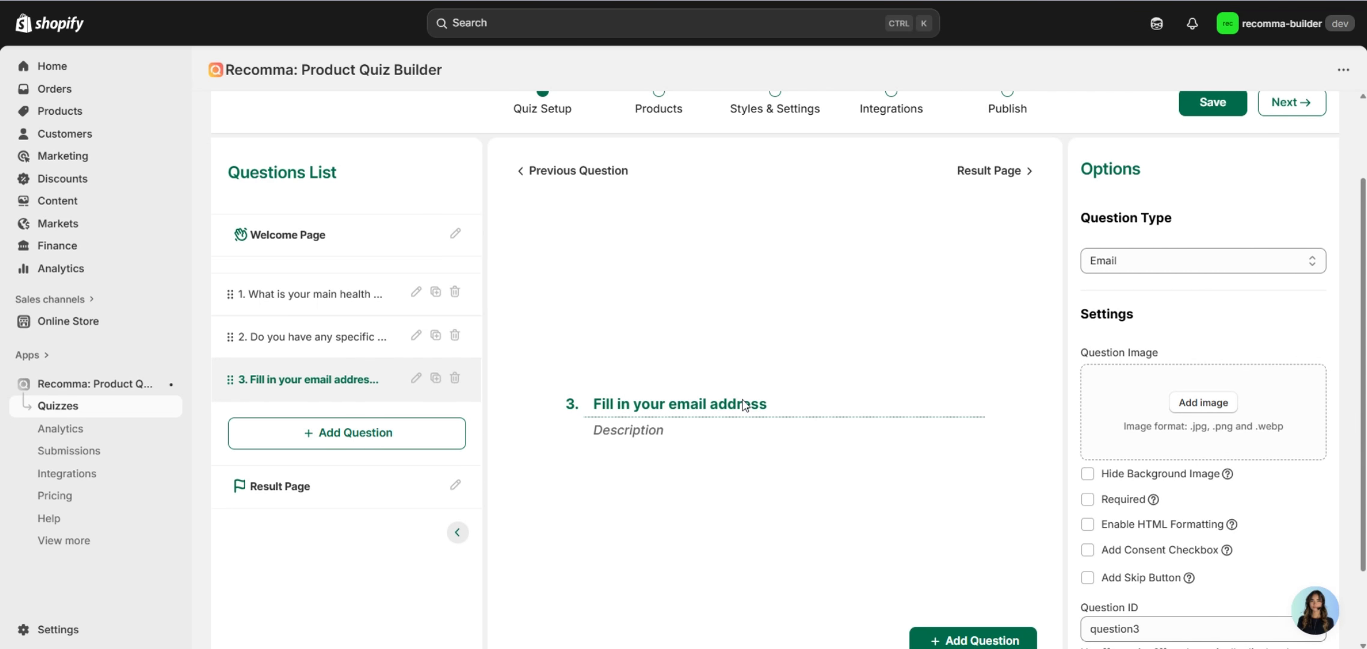
scroll(851, 376, "down", 2)
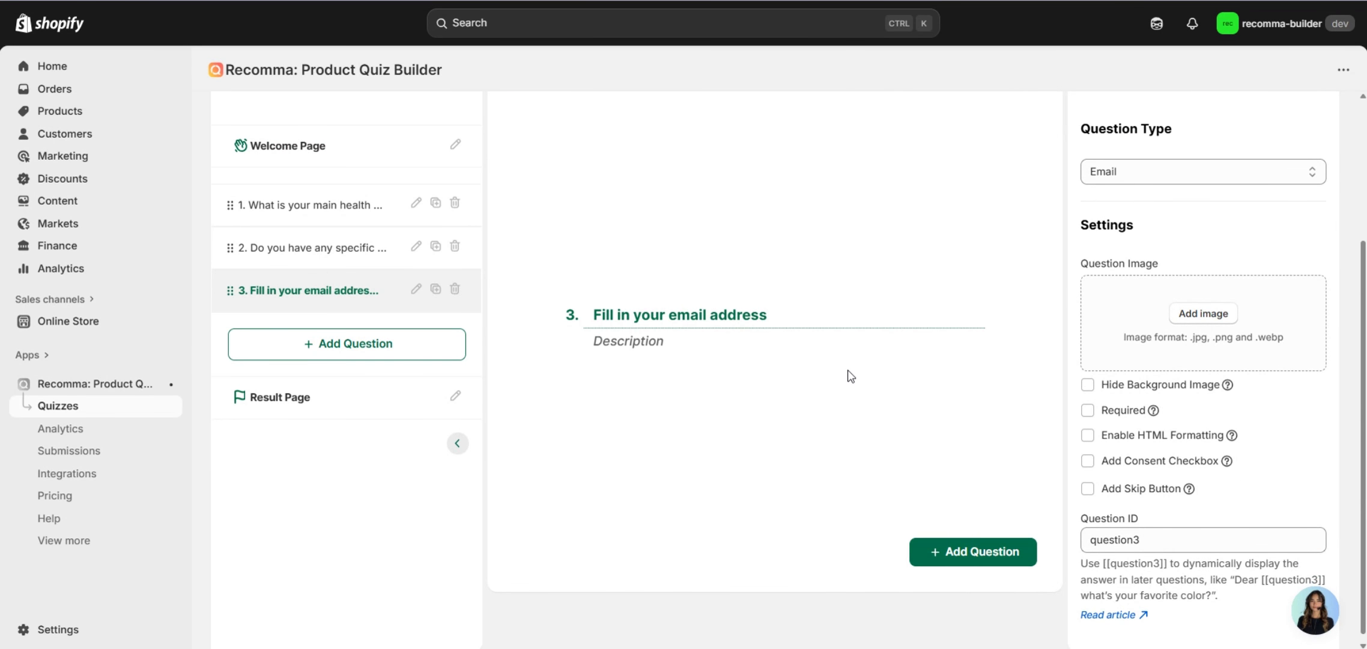
On the Result Page settings, enable Show Add to Cart Button.
left_click(311, 397)
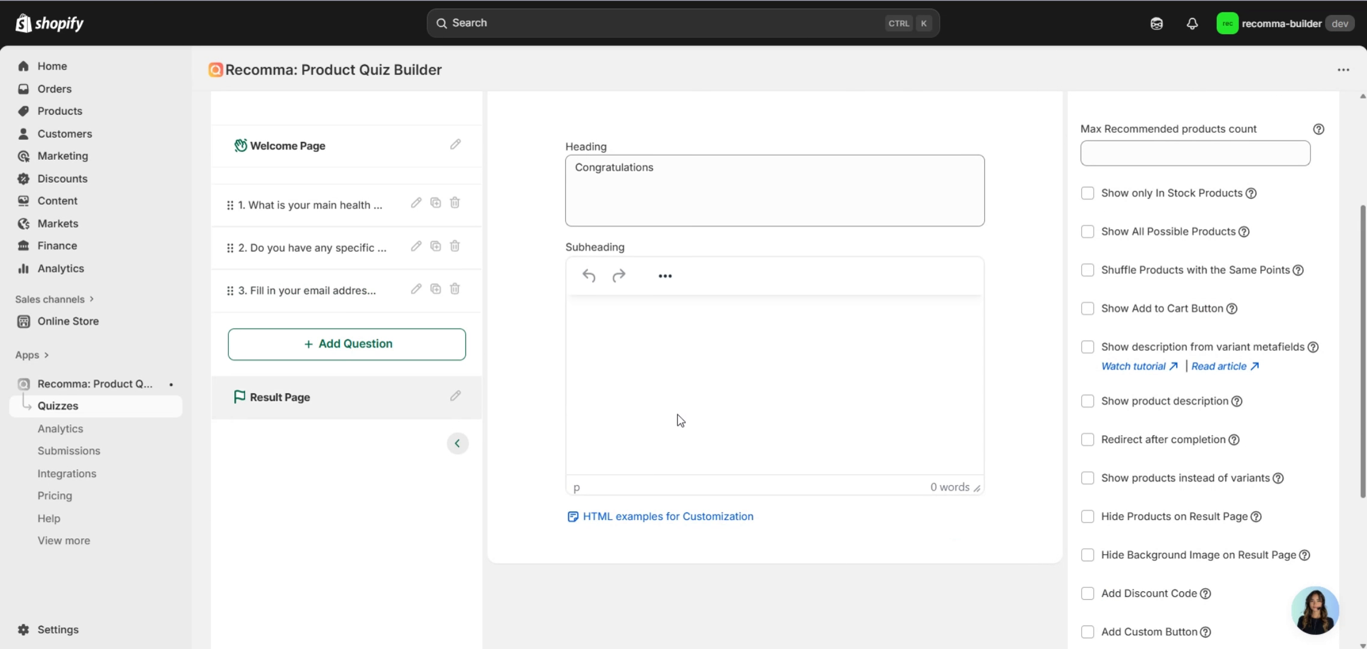
scroll(700, 419, "up", 2)
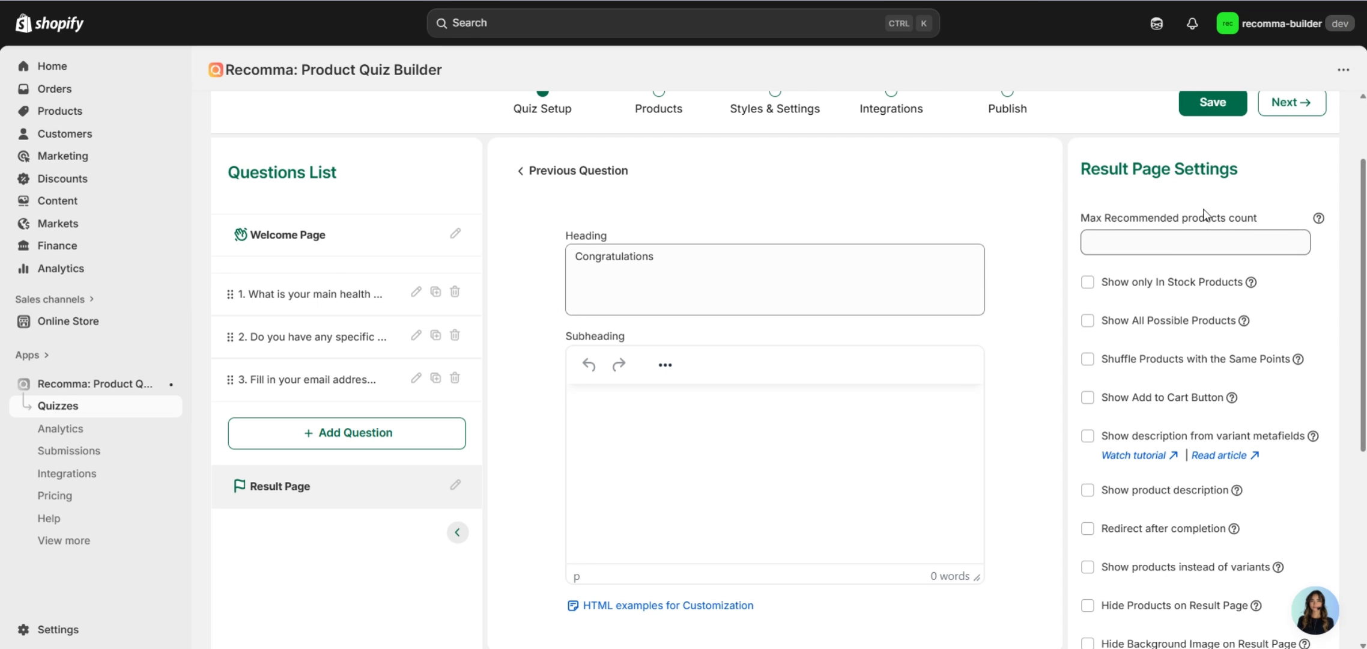
scroll(1254, 199, "down", 5)
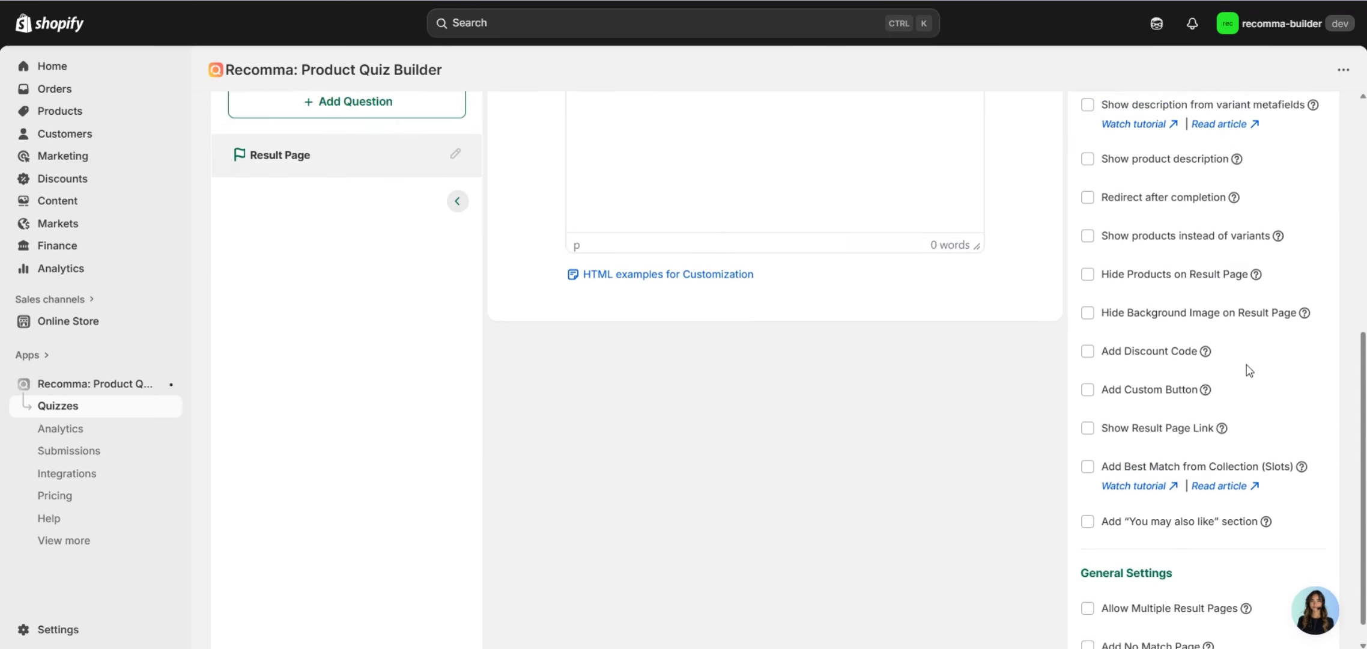
scroll(1249, 366, "up", 7)
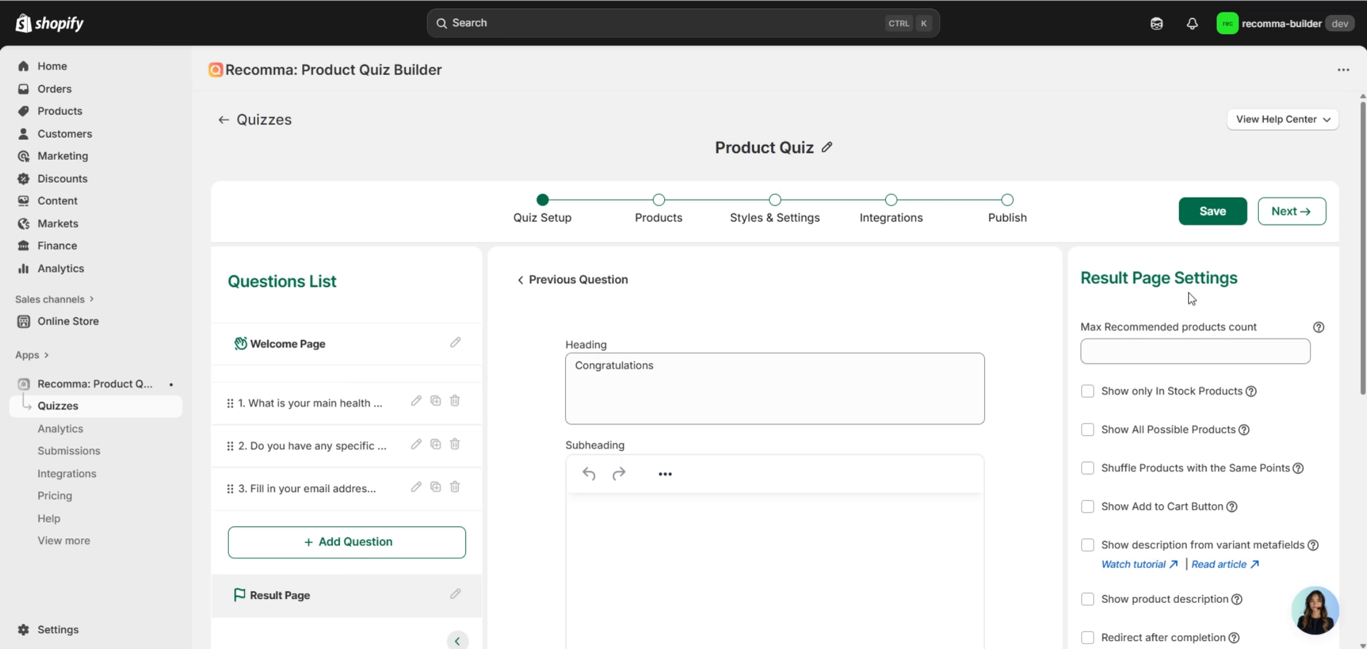
left_click(1133, 507)
scroll(1224, 481, "down", 1)
scroll(1224, 480, "up", 1)
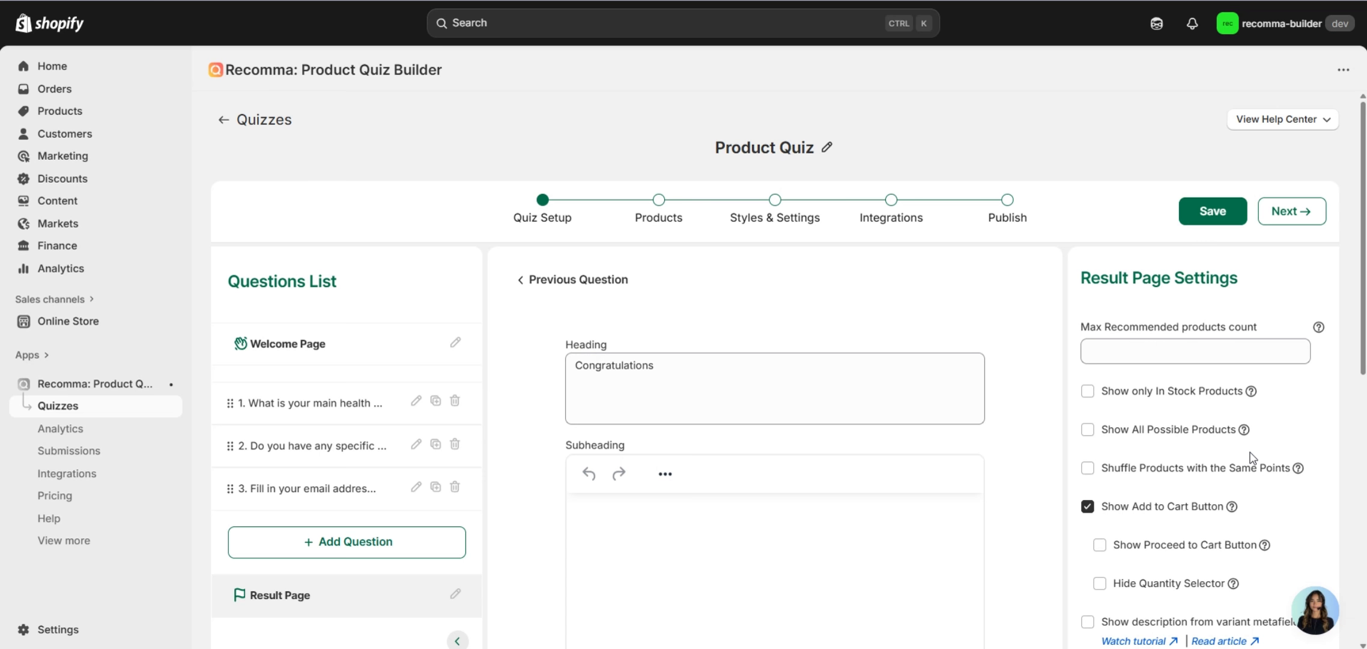
Go to the Products step and look over Question 1's answer choices for product linking.
left_click(661, 219)
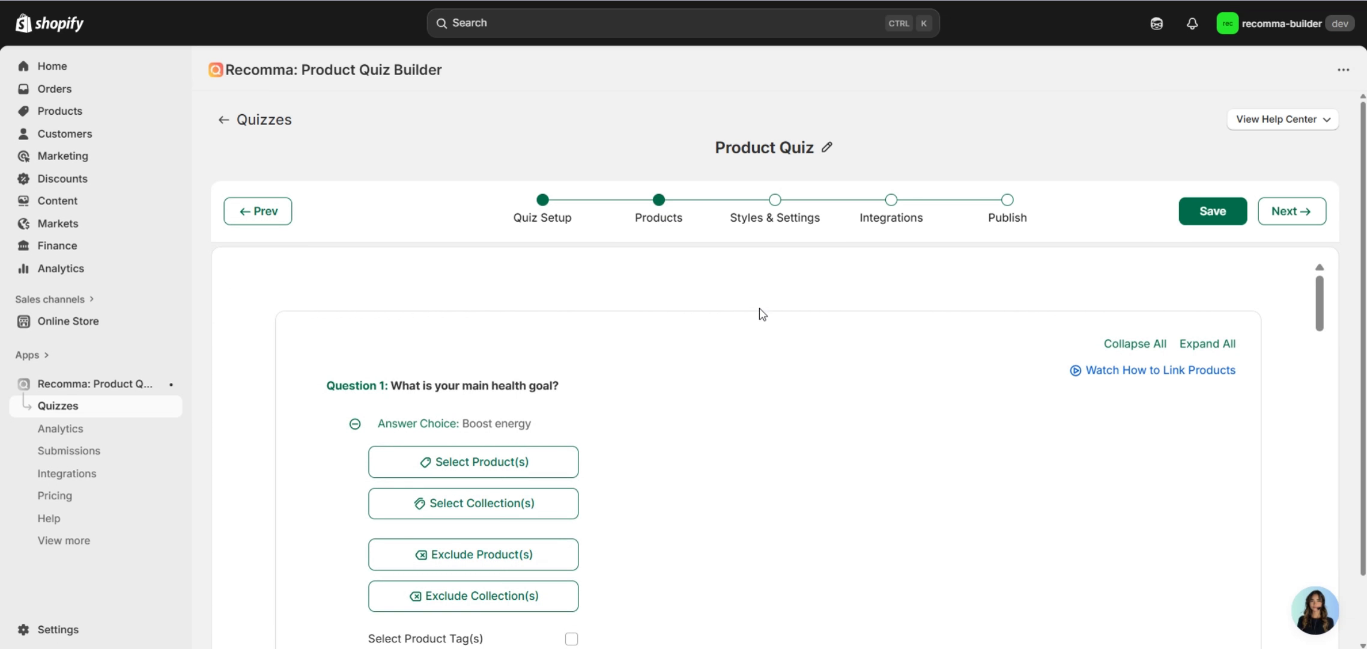
scroll(762, 314, "down", 1)
scroll(485, 327, "down", 8)
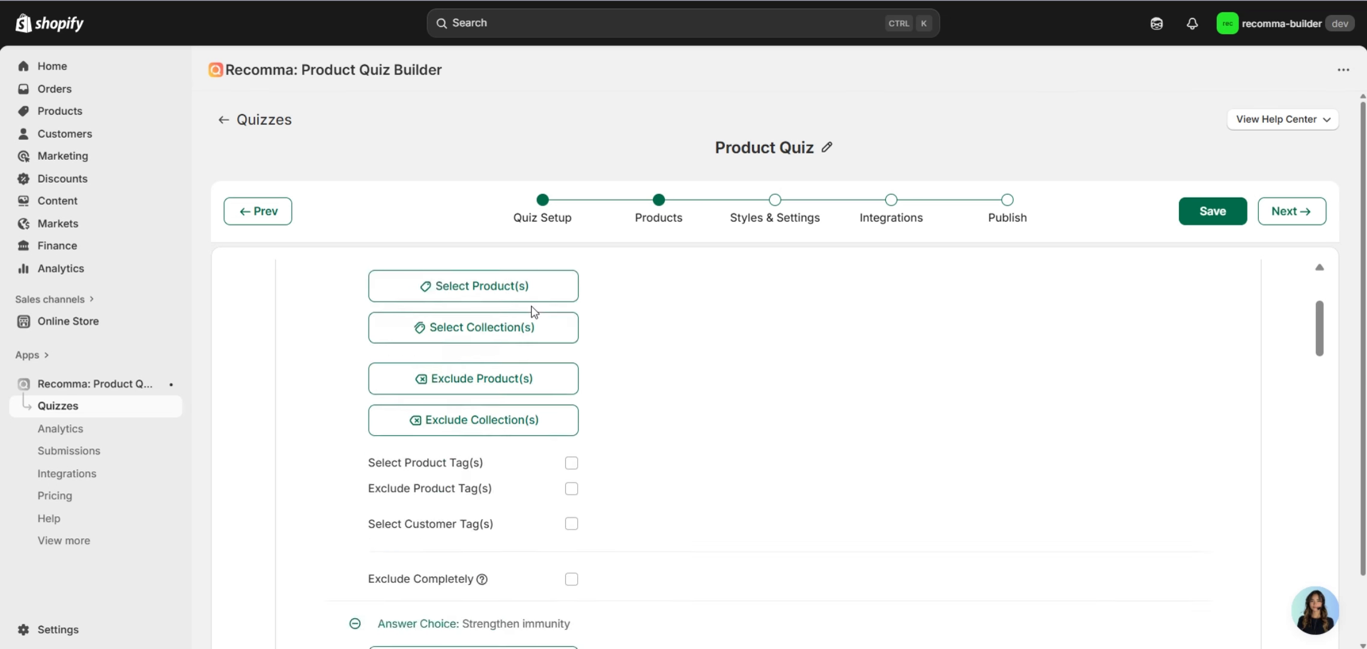
scroll(632, 341, "up", 8)
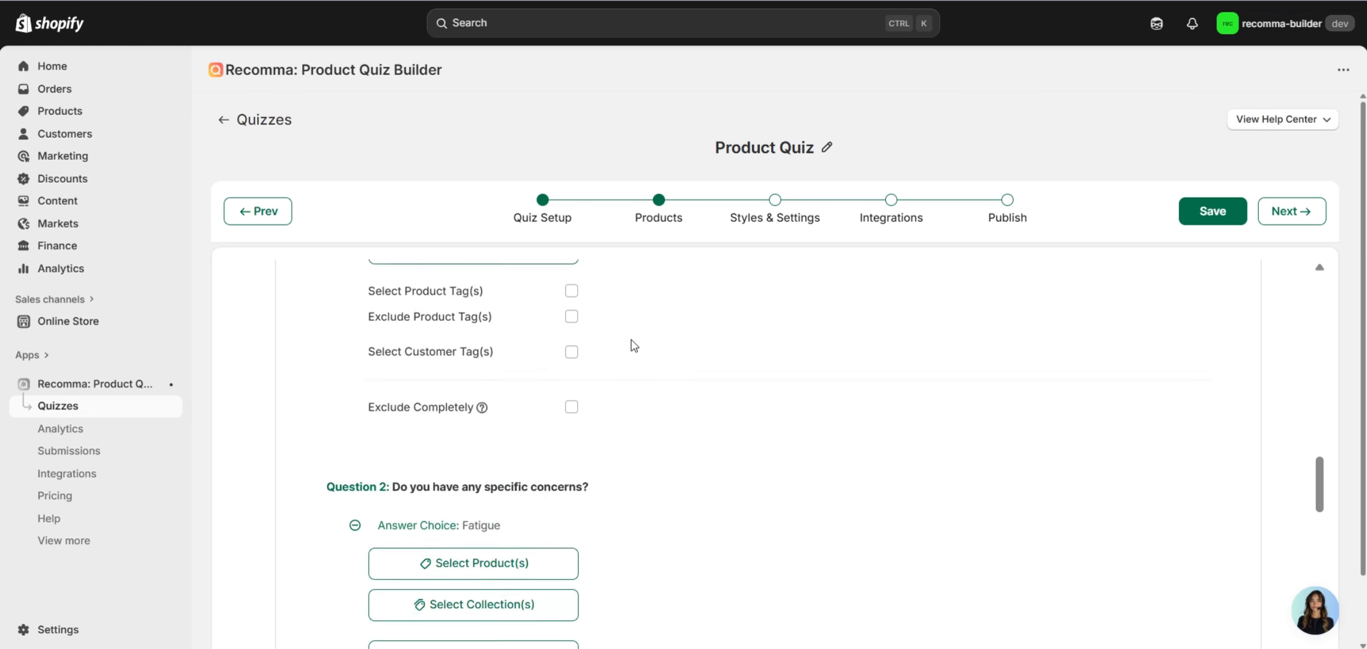
scroll(637, 342, "up", 3)
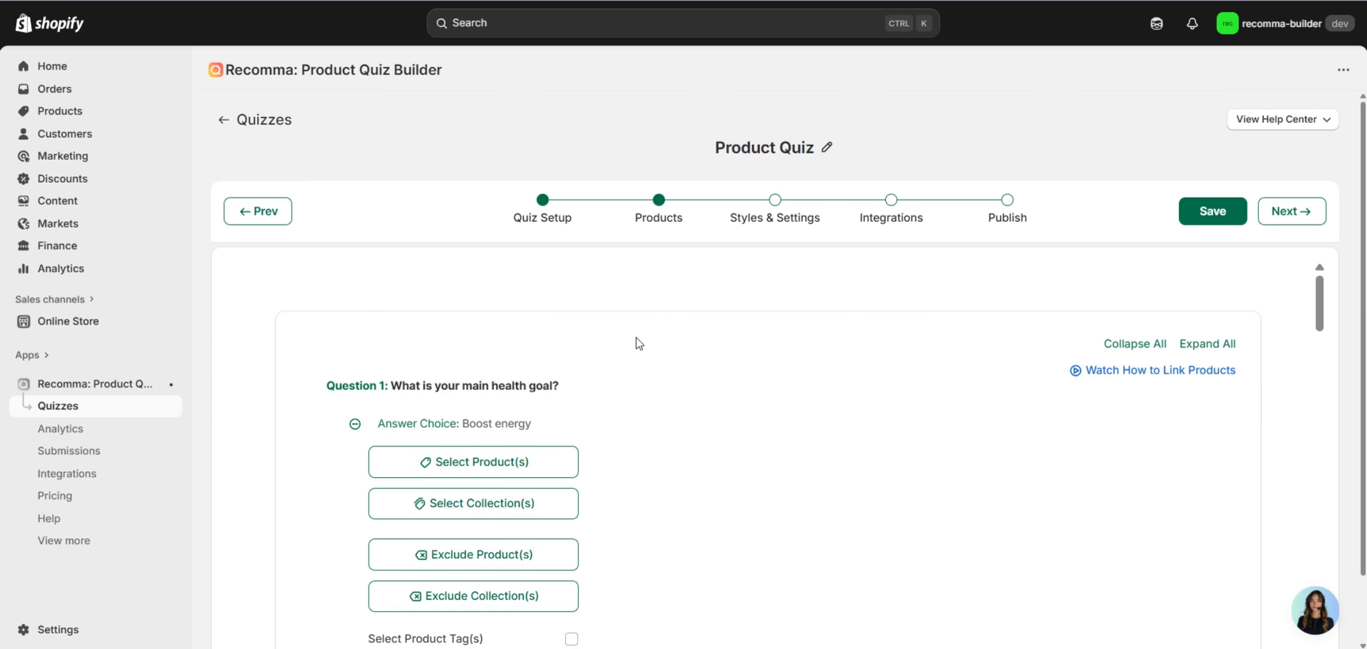
scroll(615, 322, "down", 2)
Link Question 1 answers to products, including Immune Defense Gummies, Digestive Balance Probiotics and Beauty Boost Collagen Powder.
left_click(562, 367)
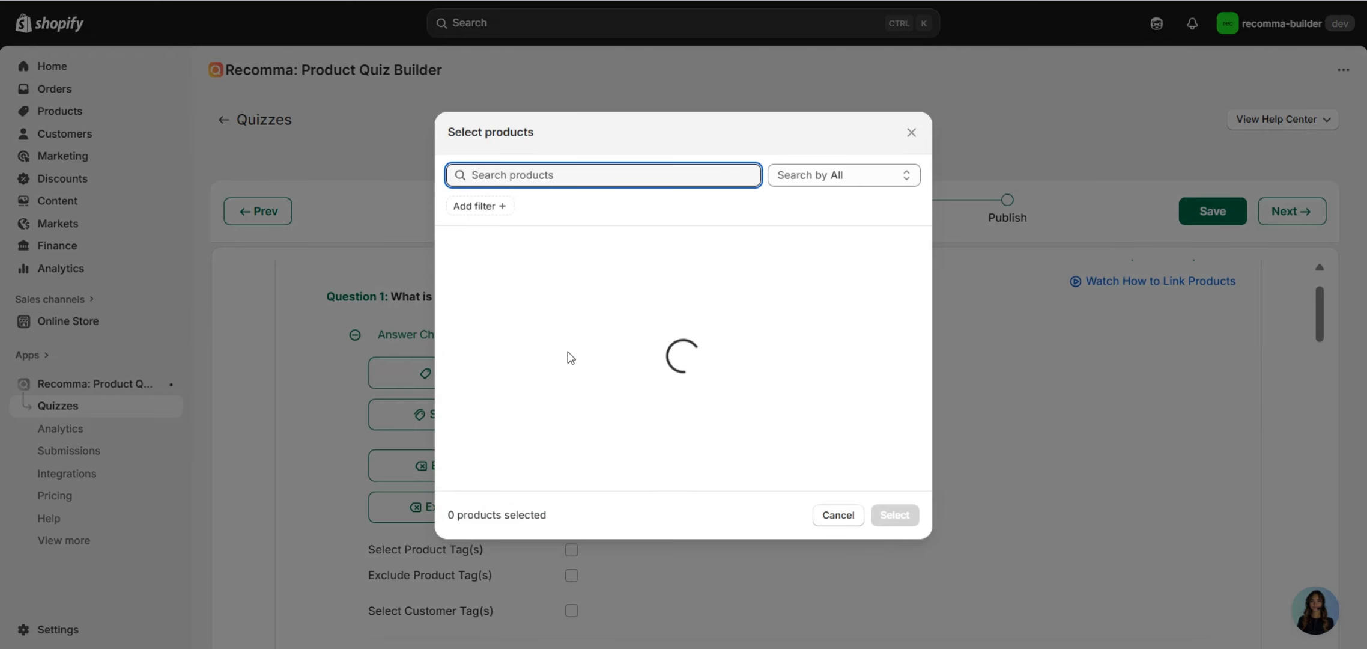
left_click(894, 515)
scroll(732, 397, "down", 6)
left_click(563, 484)
scroll(622, 297, "down", 4)
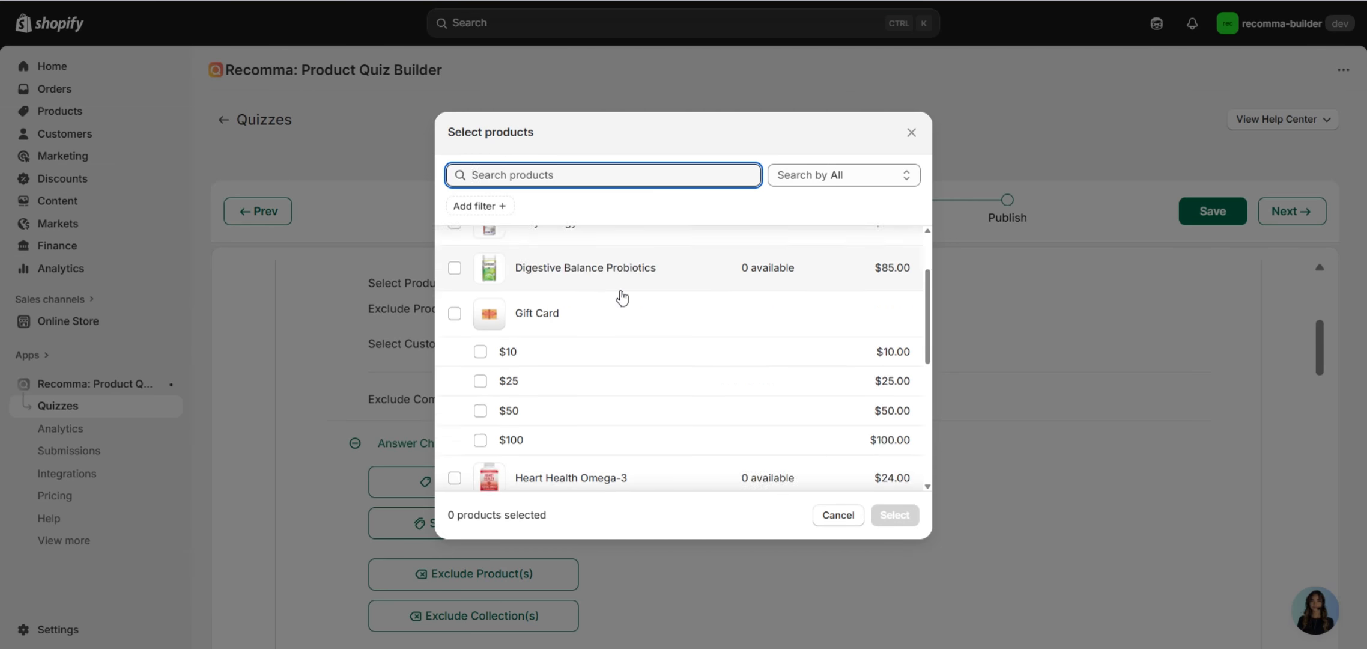
left_click(623, 416)
left_click(893, 516)
scroll(715, 398, "down", 7)
left_click(565, 416)
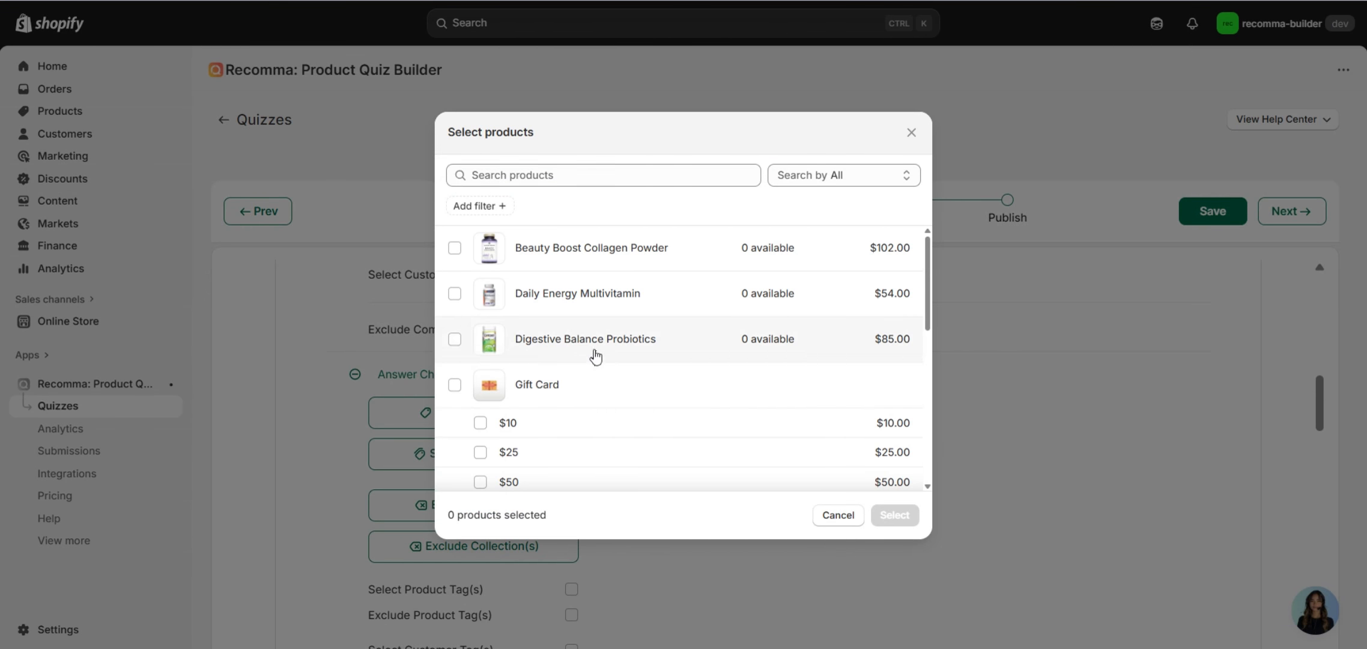
left_click(595, 353)
left_click(892, 515)
scroll(752, 424, "down", 5)
left_click(565, 347)
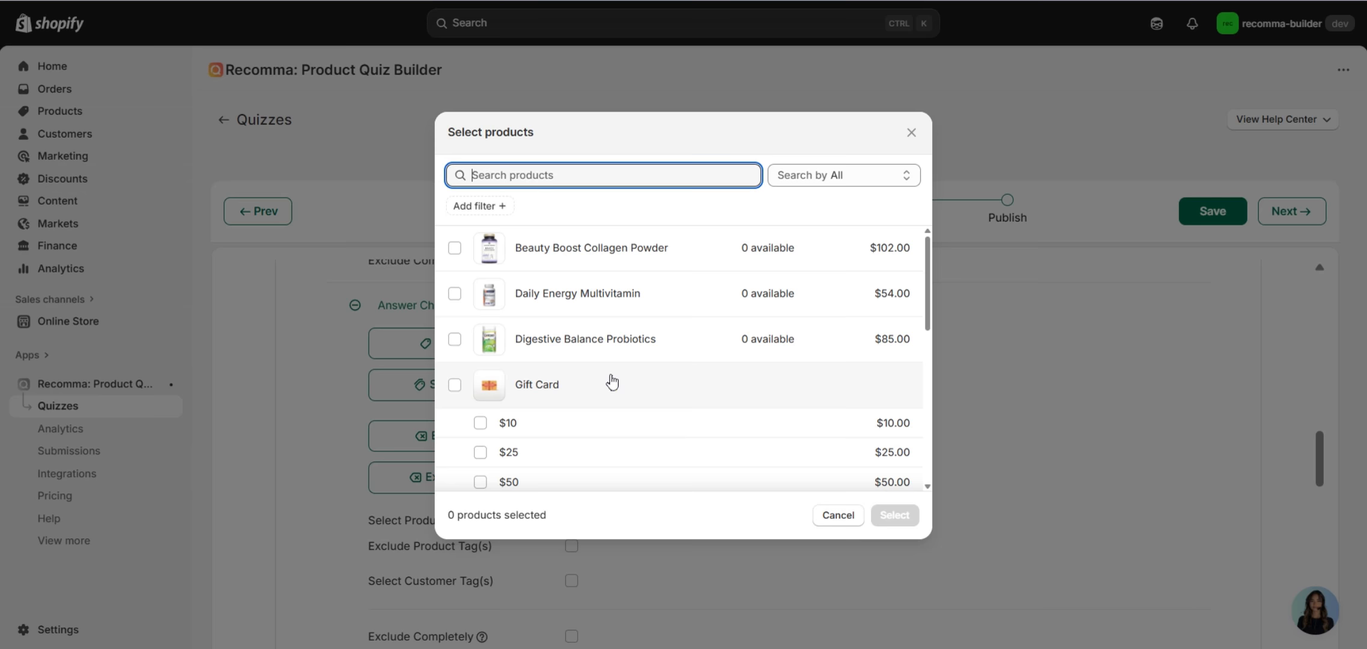
left_click(565, 250)
left_click(894, 515)
scroll(705, 457, "down", 5)
Link two Question 2 answers to Heart Health Omega-3 and Daily Energy Multivitamin.
left_click(478, 347)
scroll(540, 348, "down", 4)
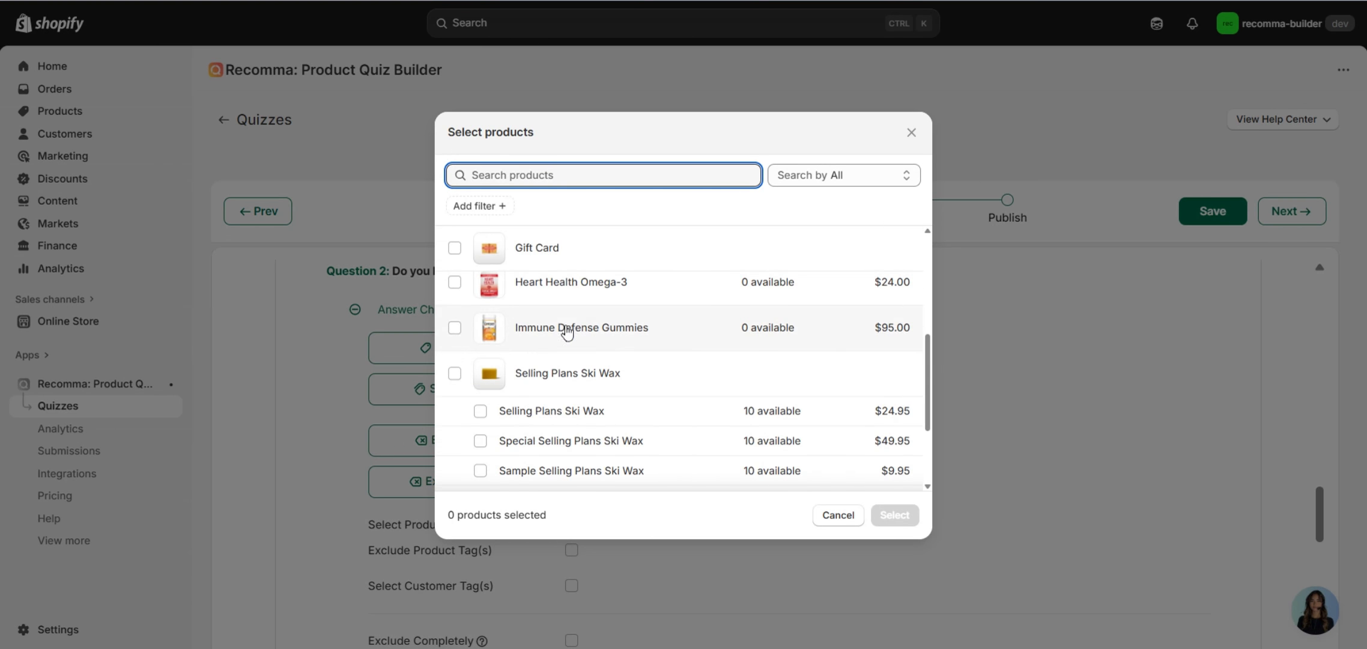
left_click(565, 277)
left_click(894, 515)
scroll(712, 421, "down", 5)
left_click(565, 456)
left_click(580, 293)
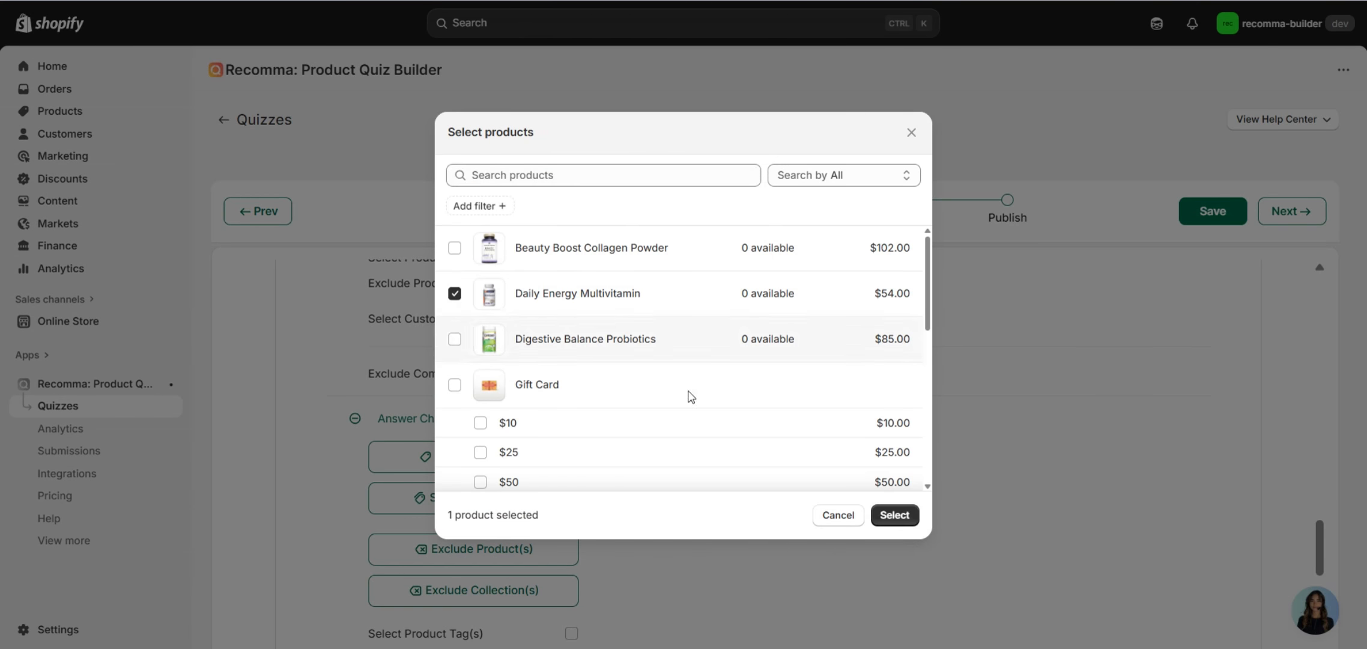
left_click(894, 515)
scroll(611, 452, "down", 6)
Link Dry skin & brittle nails to Beauty Boost Collagen Powder and Heart health to Heart Health Omega-3.
left_click(565, 389)
scroll(591, 354, "down", 1)
scroll(620, 384, "down", 2)
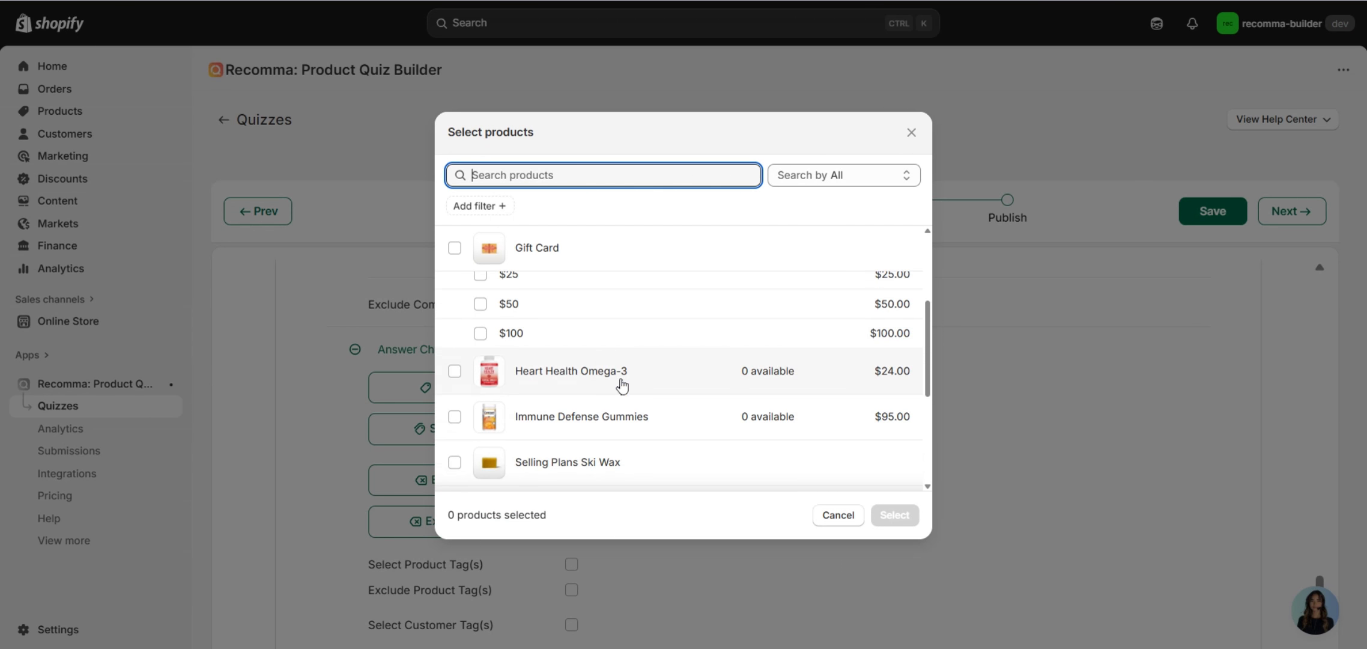
scroll(596, 336, "up", 3)
left_click(564, 246)
left_click(894, 515)
scroll(548, 452, "down", 3)
scroll(548, 451, "down", 1)
left_click(559, 492)
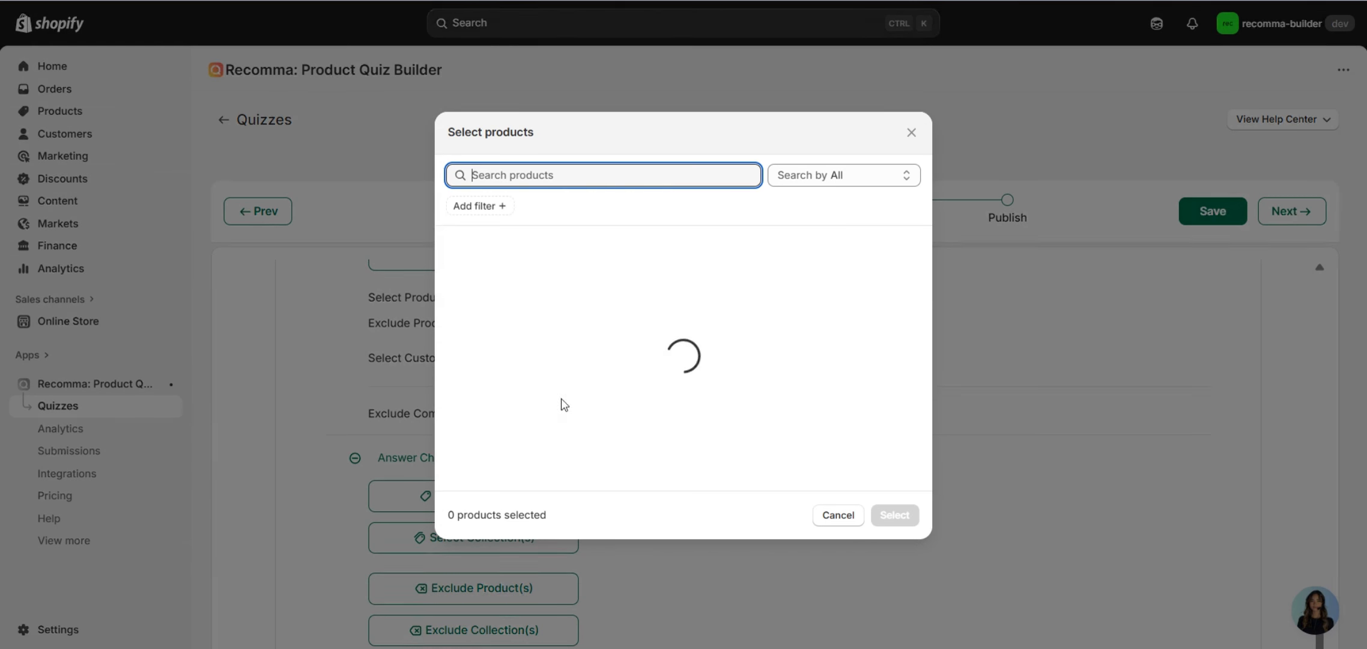
scroll(562, 385, "down", 4)
left_click(563, 367)
left_click(894, 515)
scroll(829, 479, "down", 2)
scroll(828, 479, "down", 4)
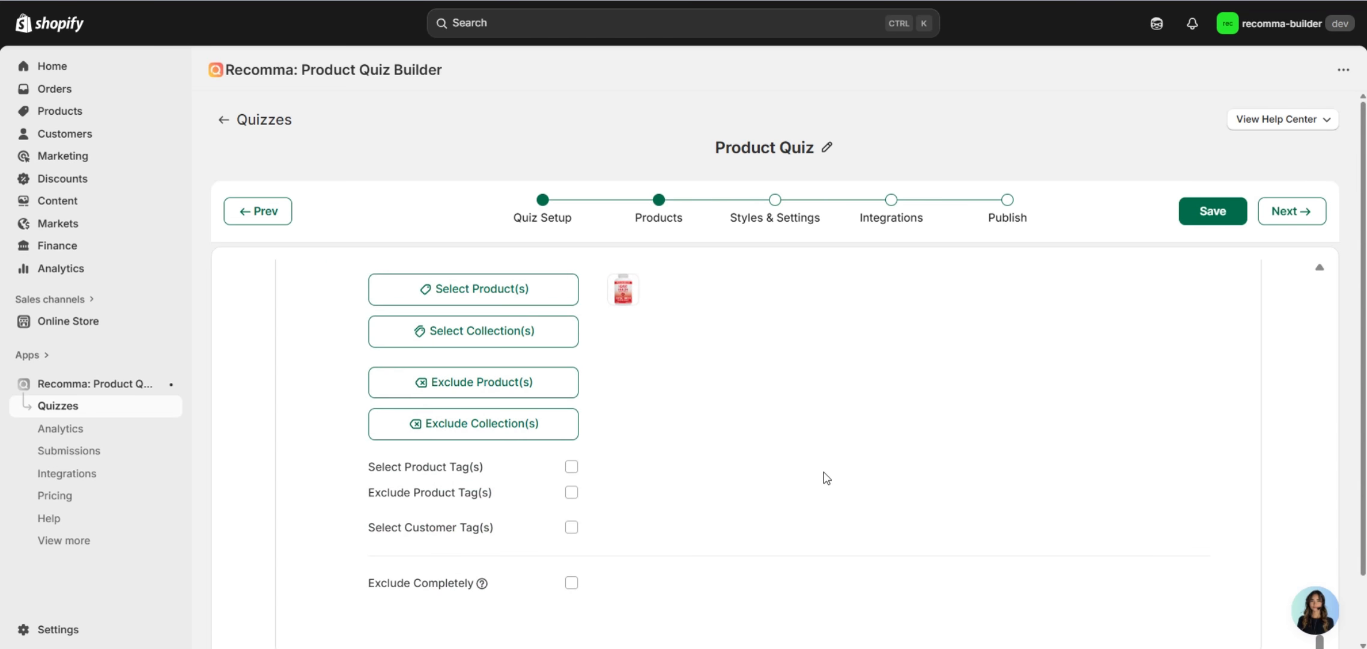
scroll(791, 475, "down", 8)
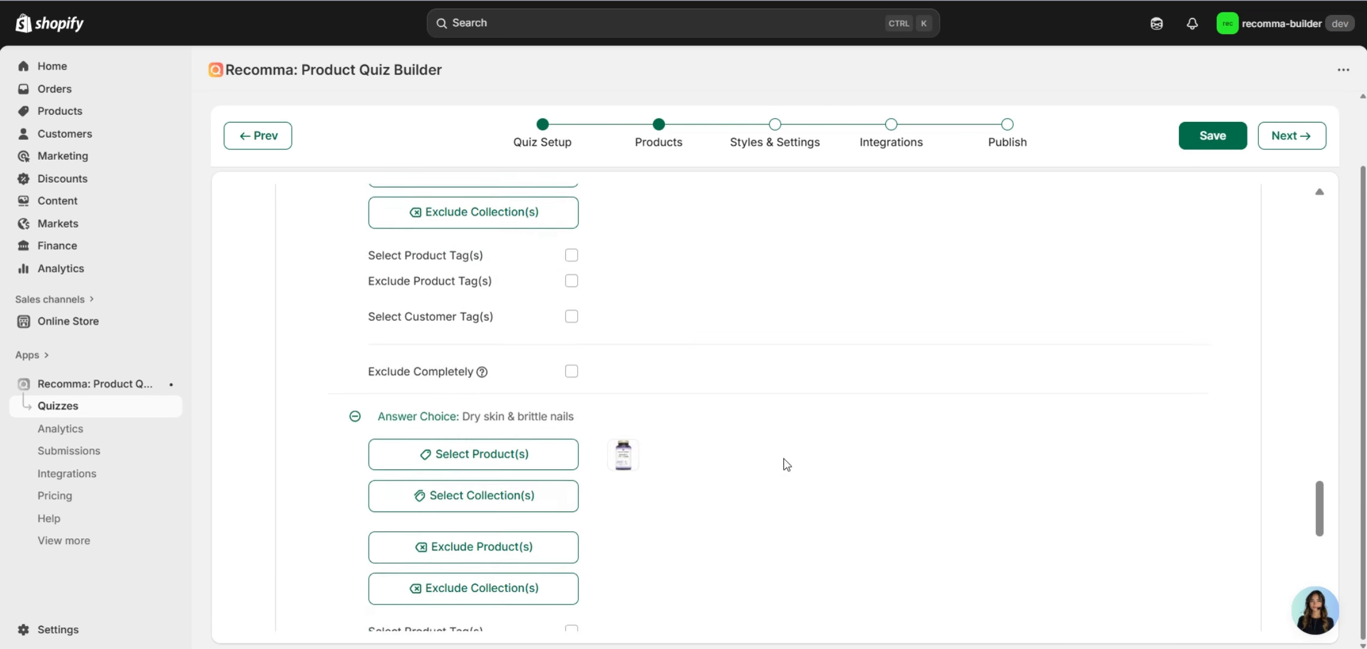
scroll(782, 459, "up", 15)
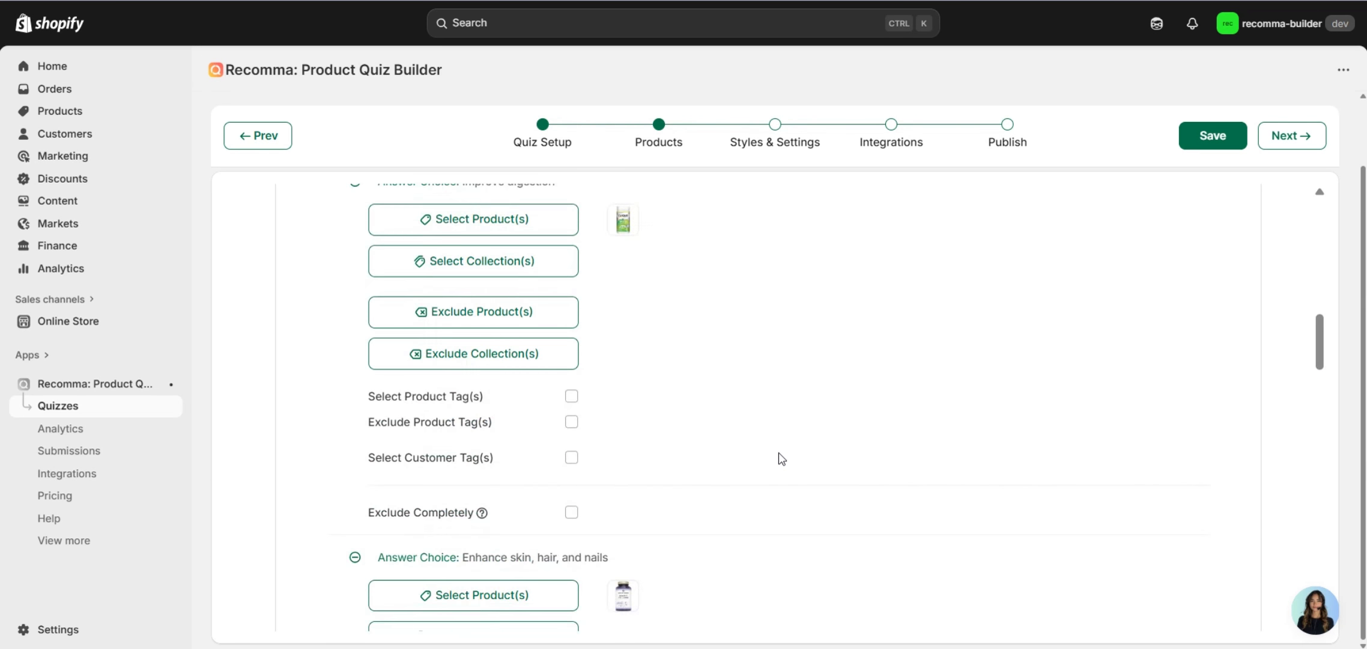
scroll(781, 458, "up", 2)
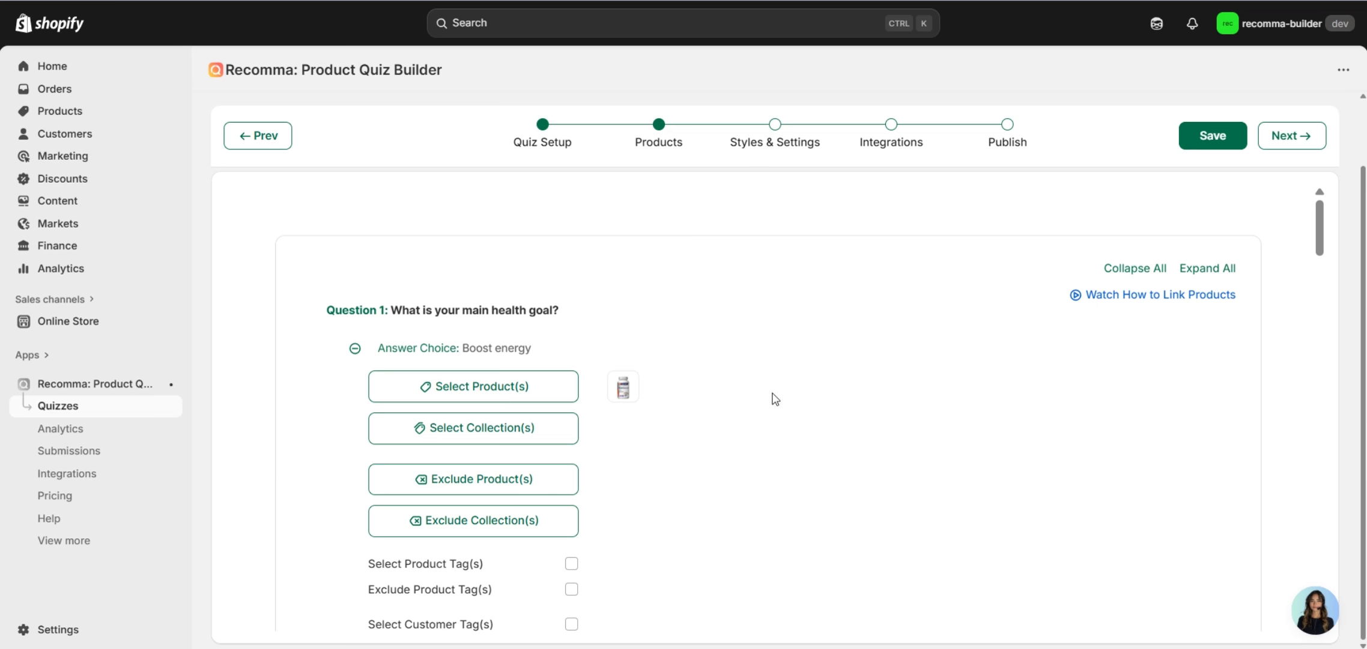
Add Beauty Boost Collagen Powder as a second product for the Boost energy answer.
left_click(473, 393)
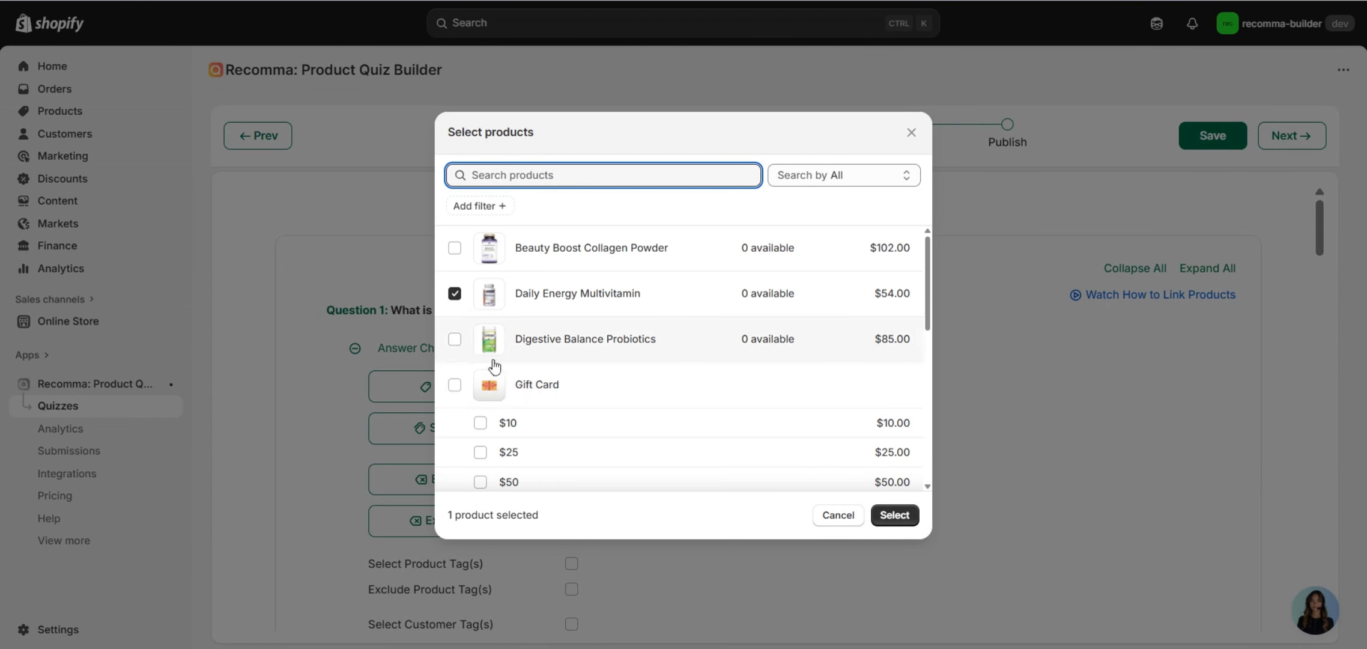
left_click(532, 249)
left_click(895, 516)
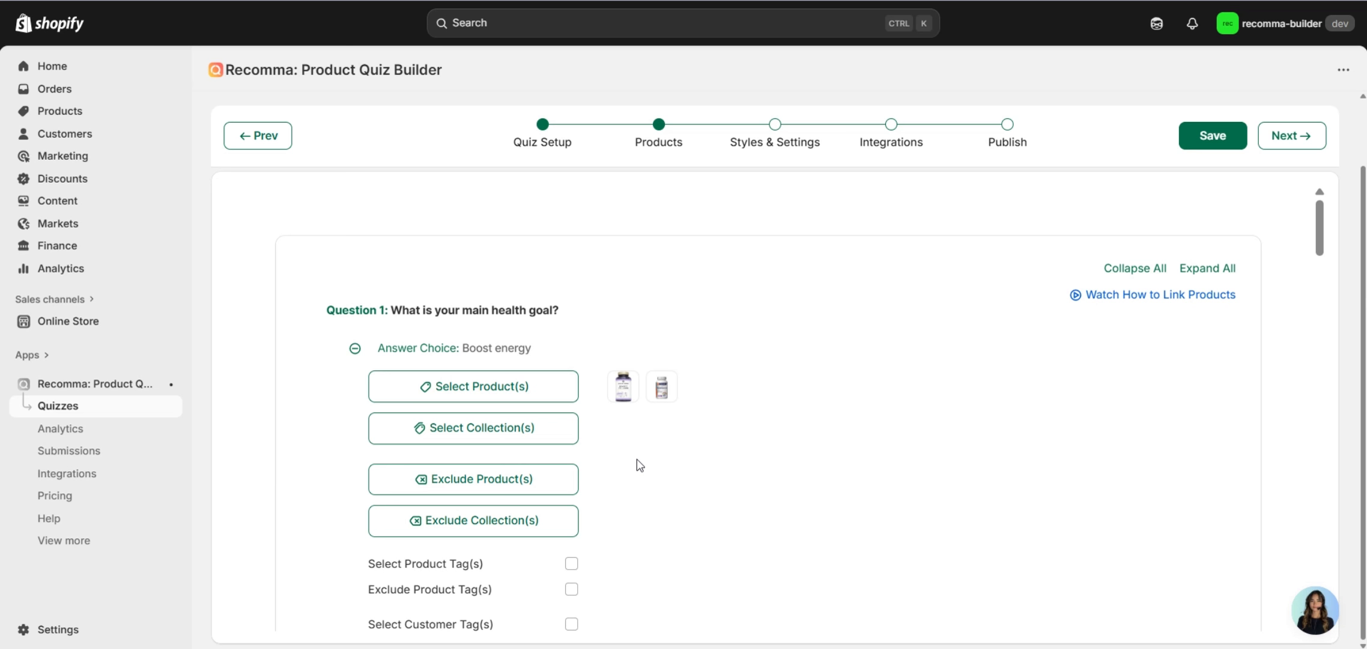
Review the linked answers and advance to the Styles & Settings step.
scroll(643, 456, "down", 3)
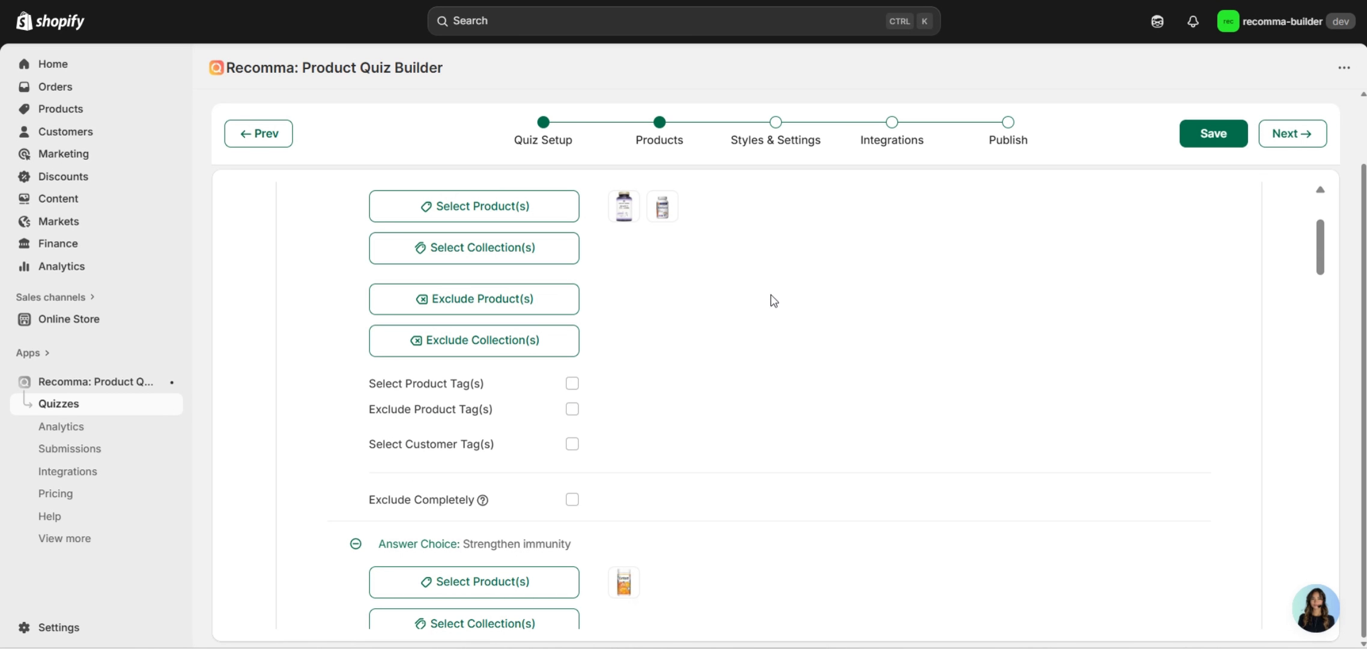
scroll(776, 303, "up", 2)
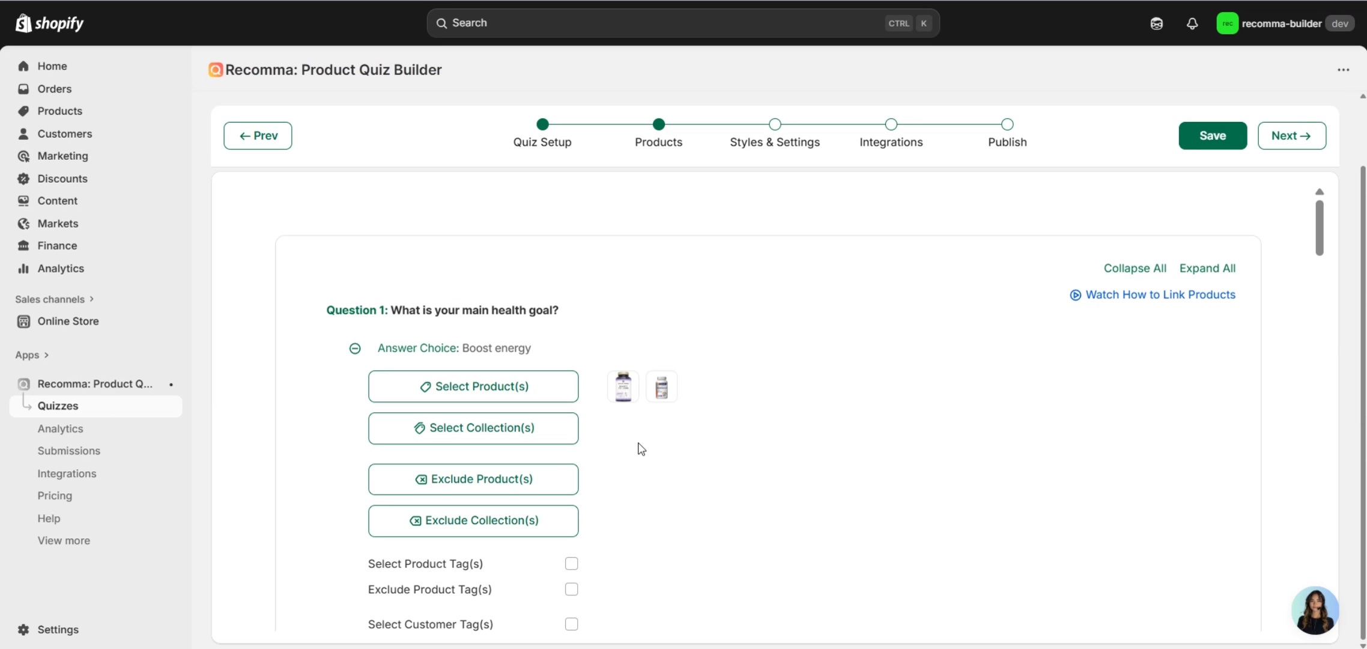
scroll(637, 442, "down", 6)
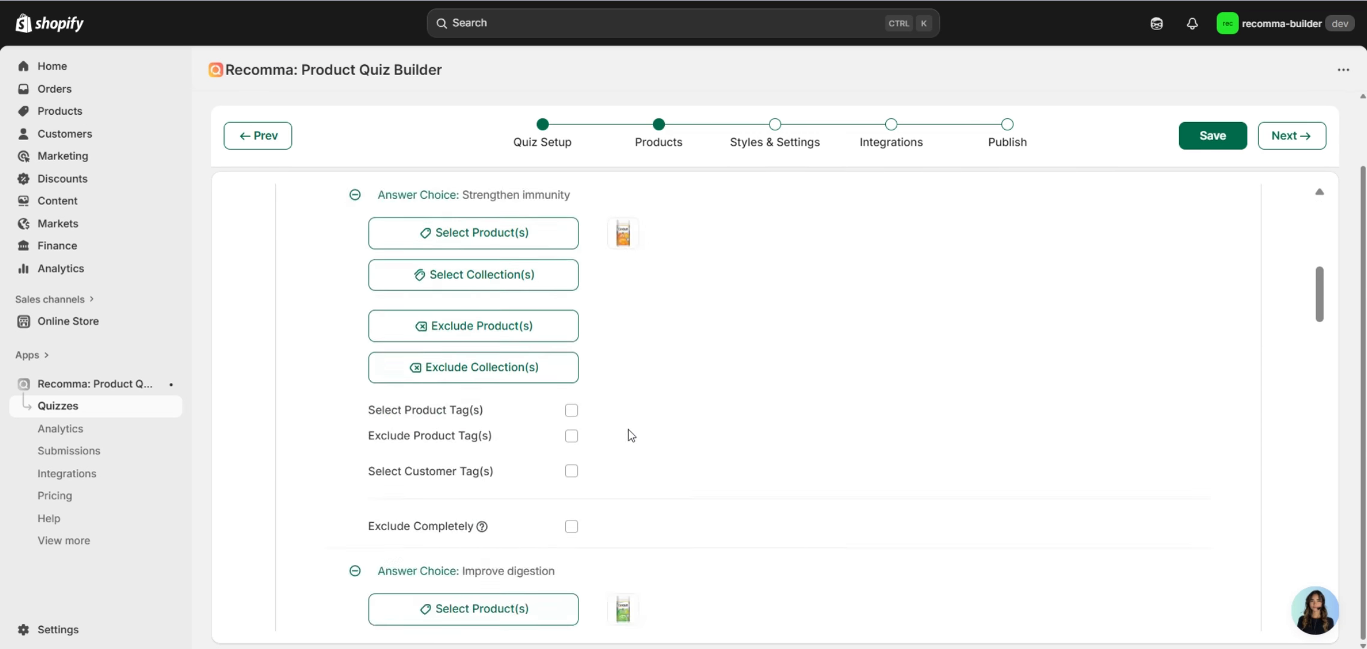
scroll(633, 431, "up", 5)
scroll(636, 418, "up", 3)
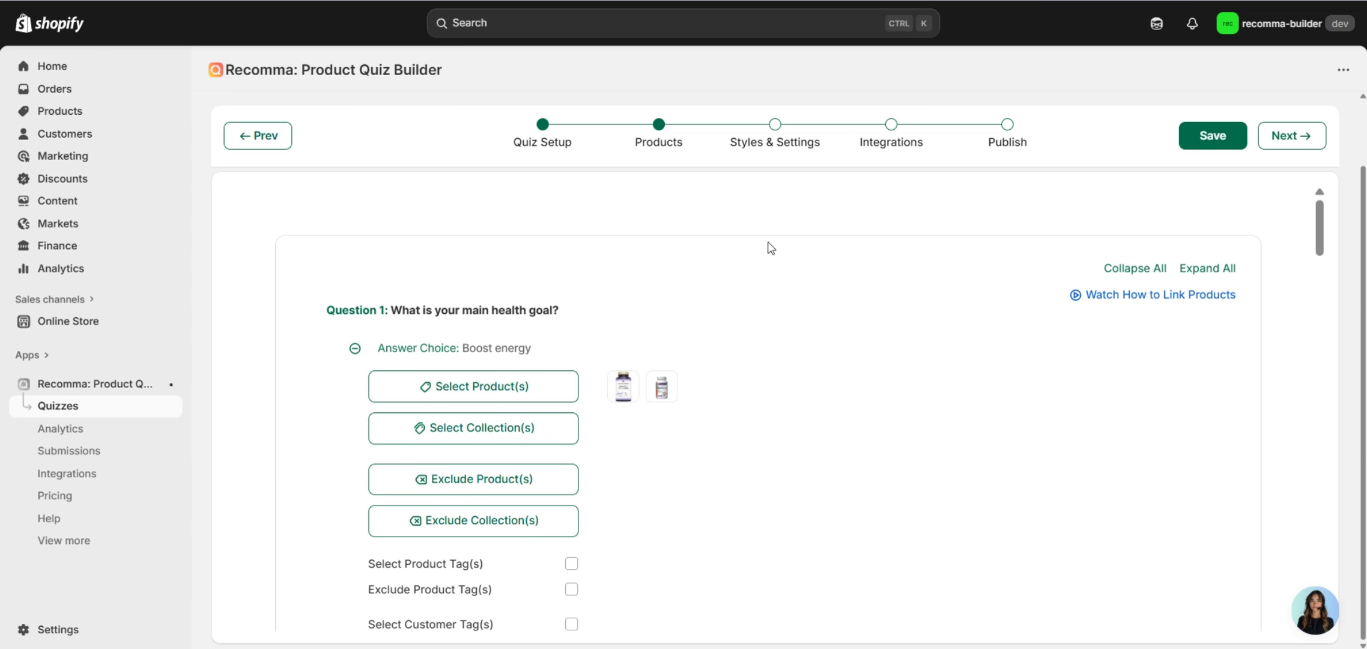
left_click(768, 155)
Browse the quiz's Styling, Notifications and message variable settings.
scroll(721, 312, "up", 2)
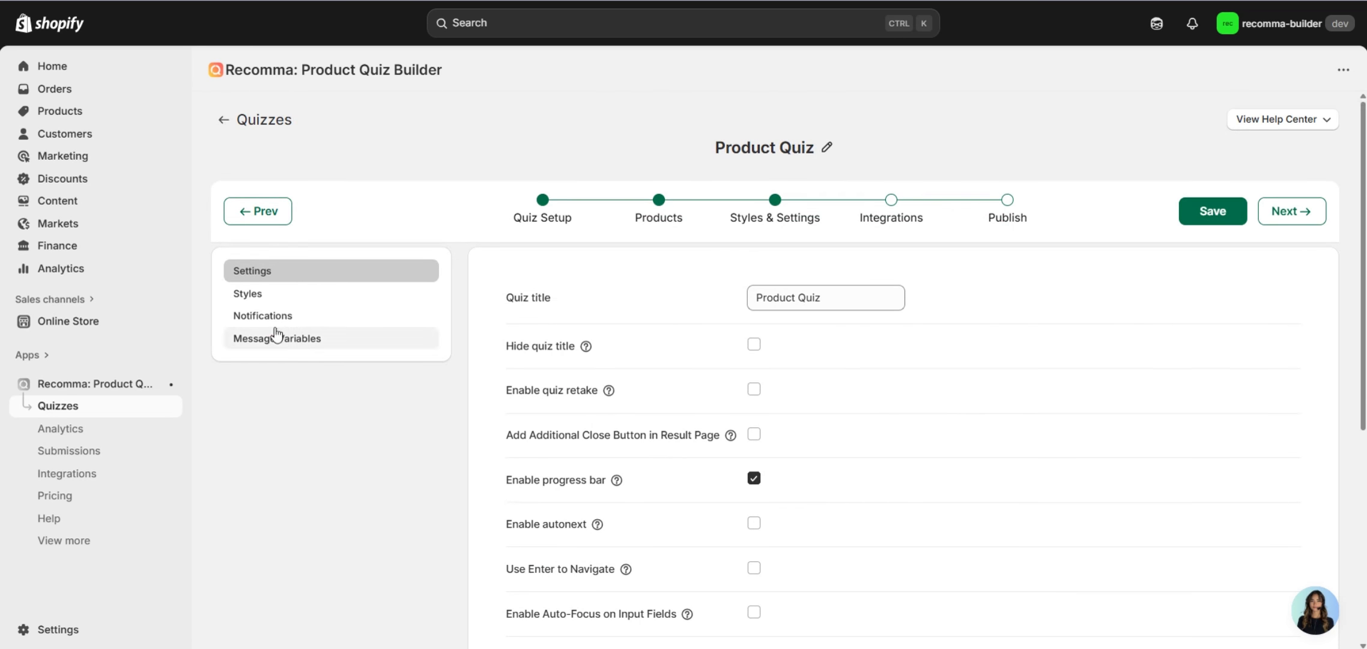
scroll(851, 360, "down", 5)
scroll(677, 348, "down", 2)
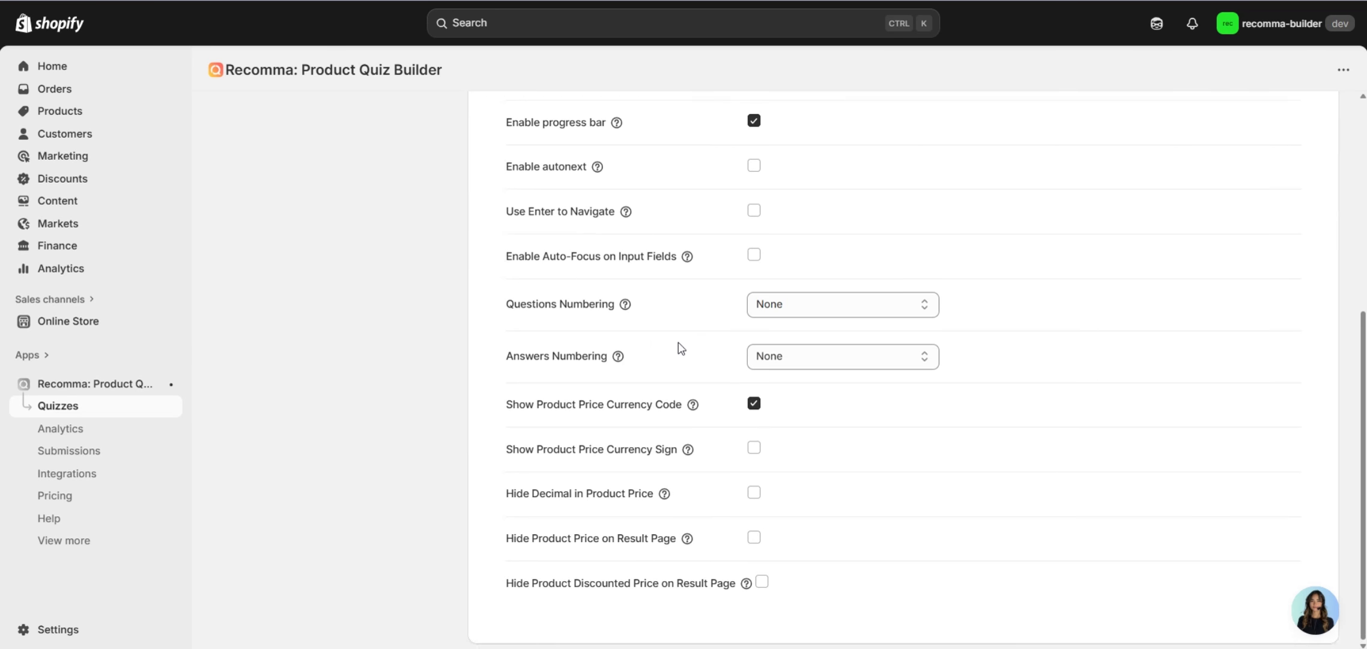
scroll(677, 357, "up", 6)
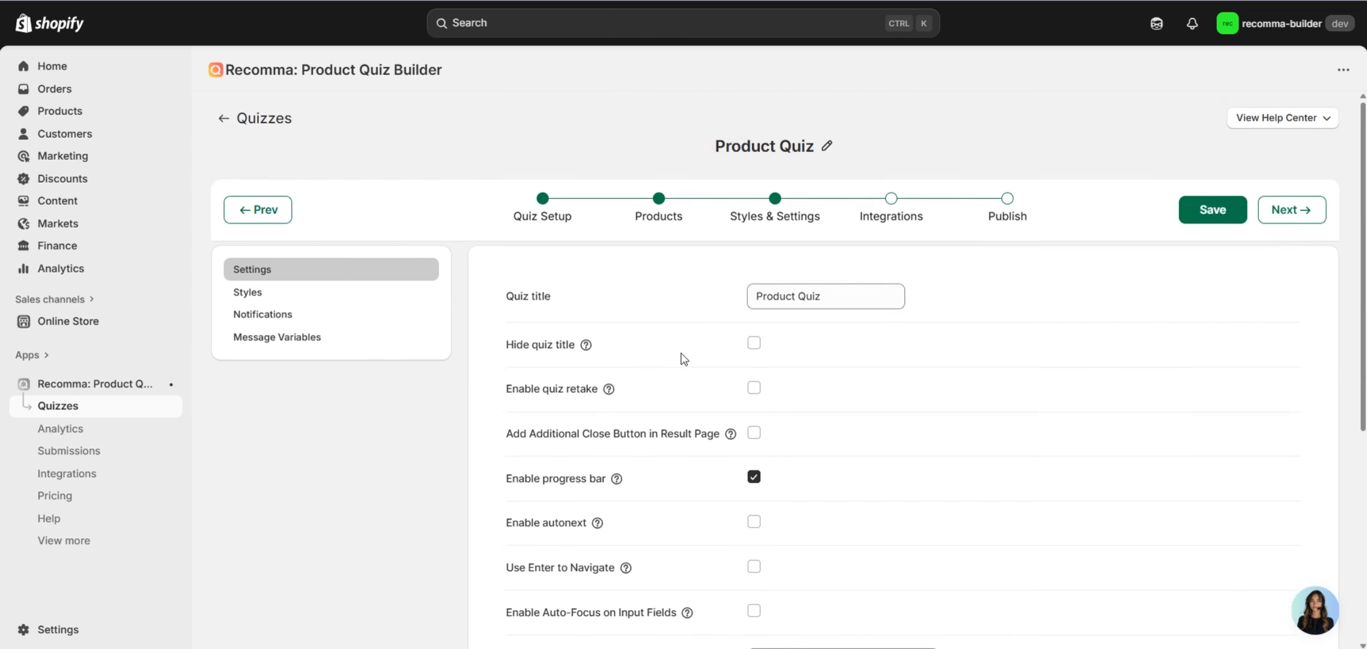
left_click(378, 296)
scroll(903, 320, "down", 3)
scroll(772, 308, "up", 3)
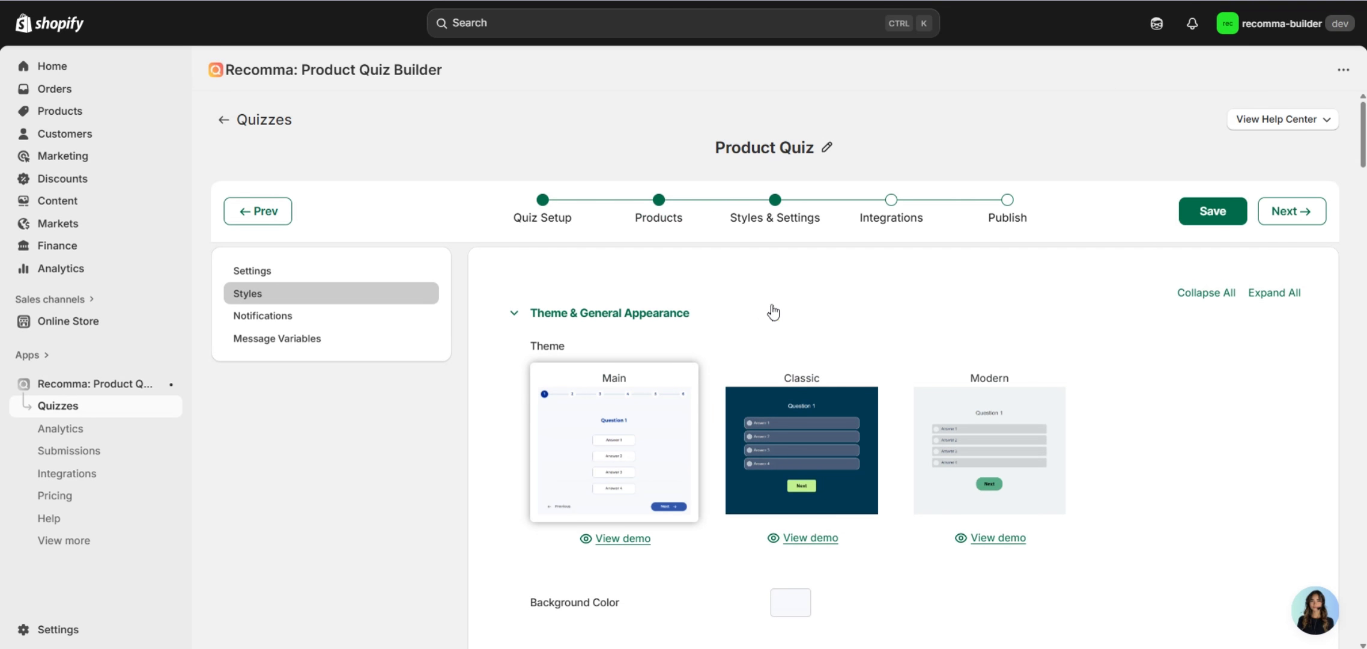
scroll(770, 323, "down", 10)
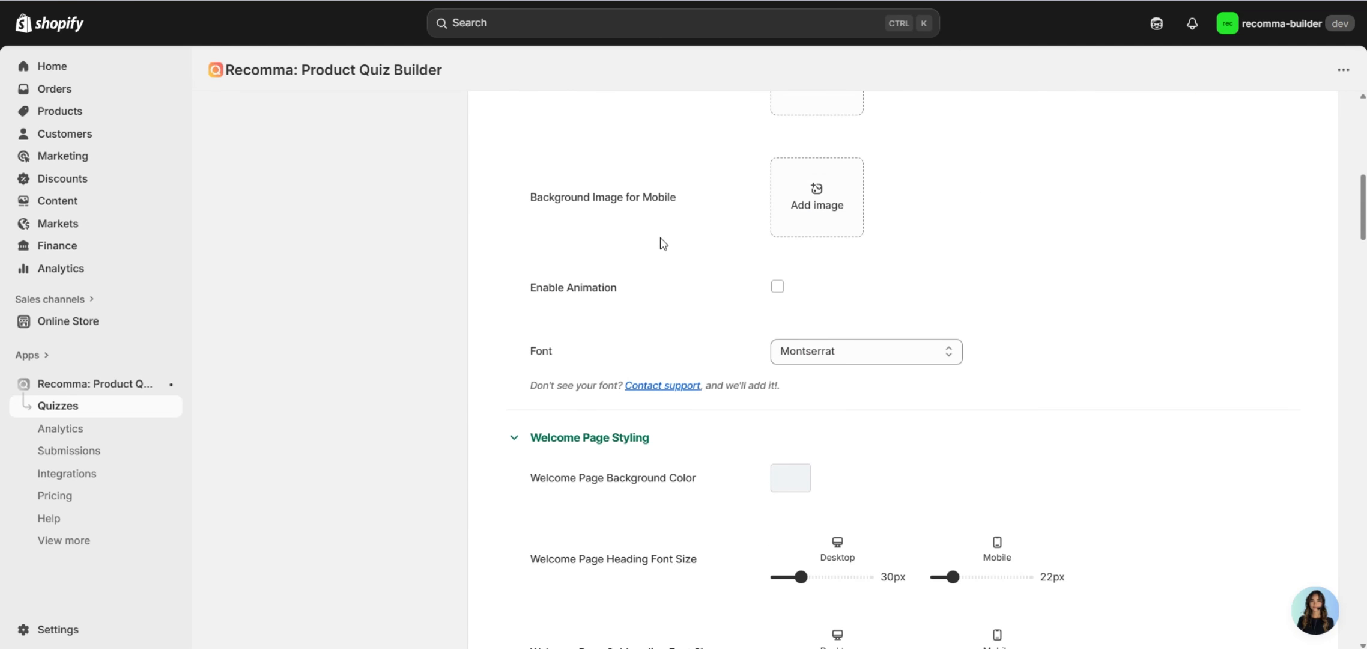
scroll(757, 324, "up", 10)
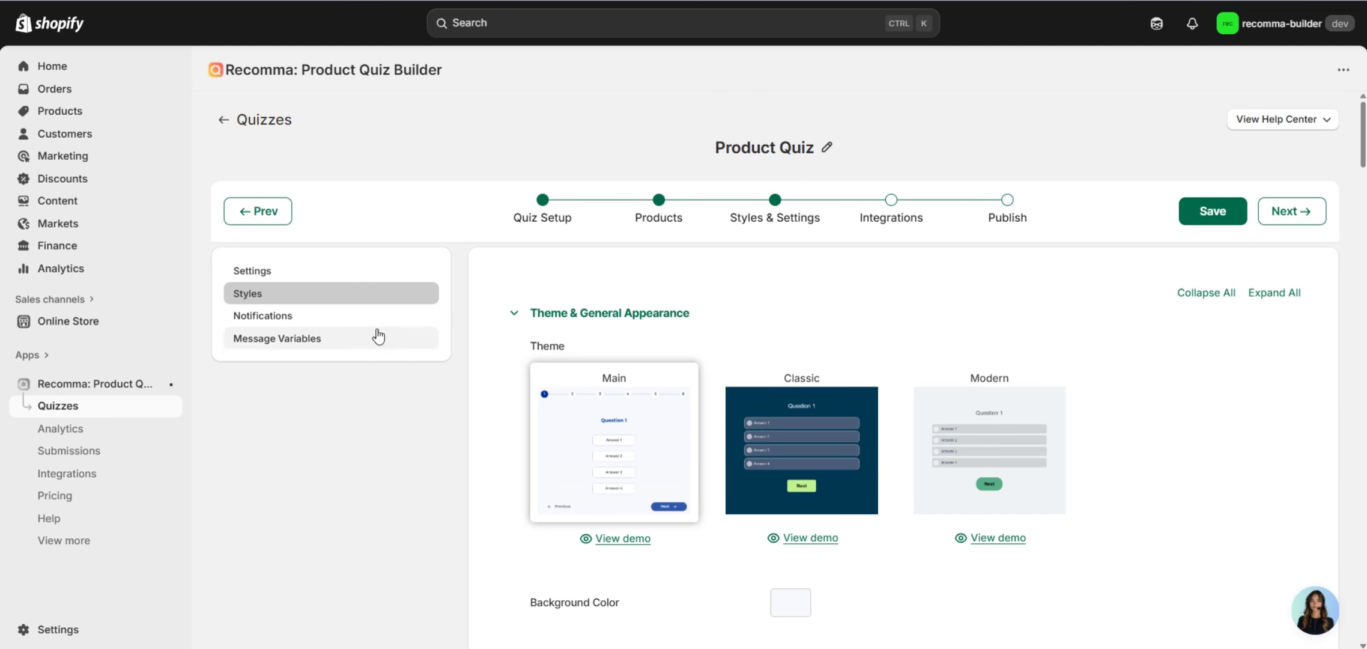
left_click(374, 324)
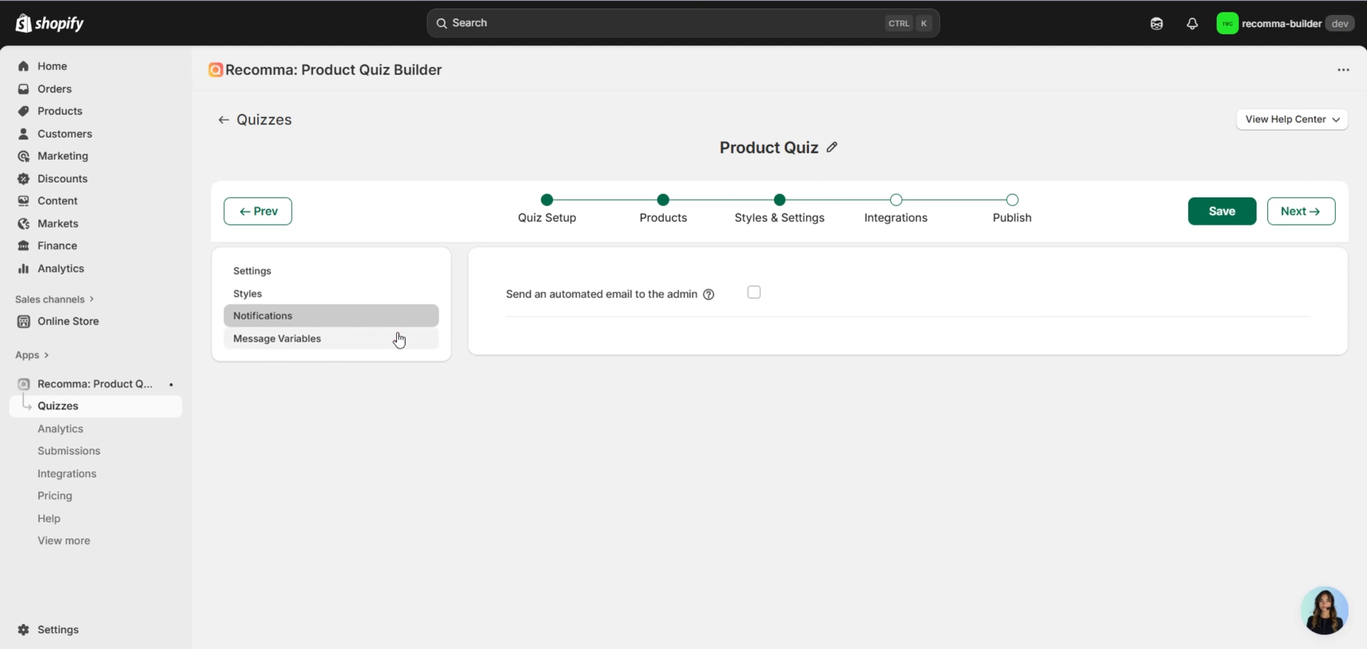
left_click(399, 340)
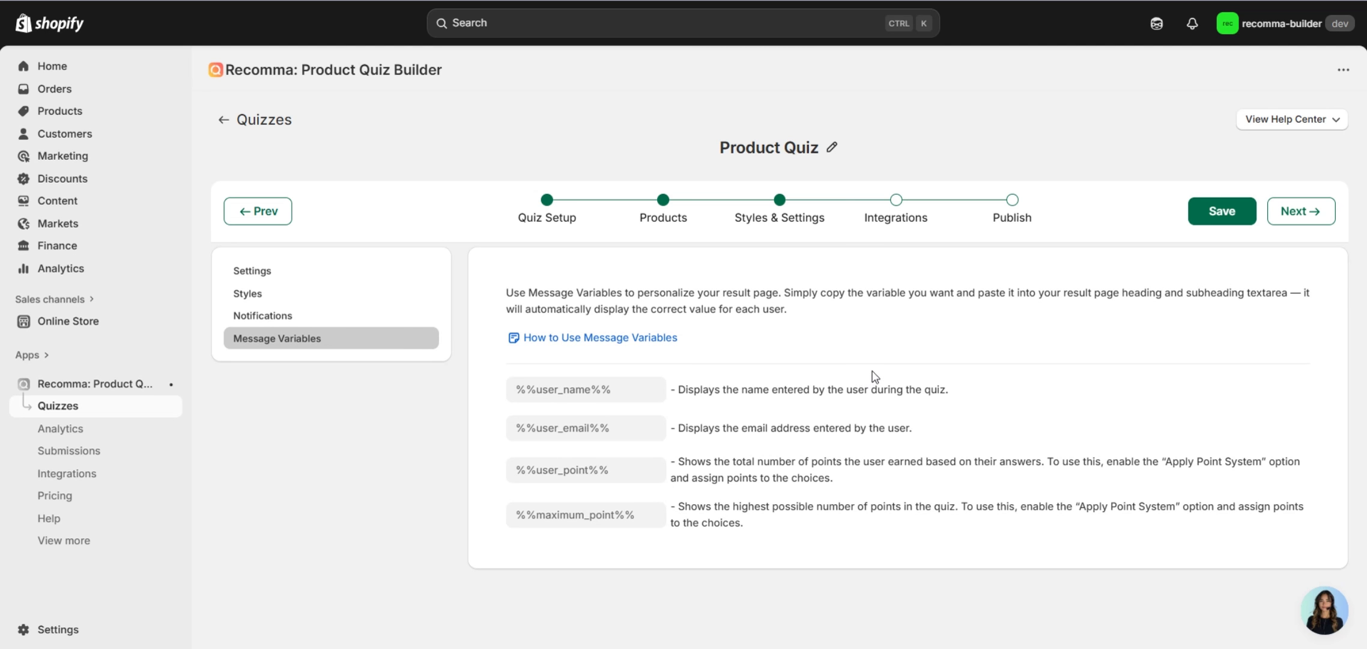
Go to the Integrations step and scroll through the integration cards.
left_click(896, 216)
scroll(517, 310, "down", 10)
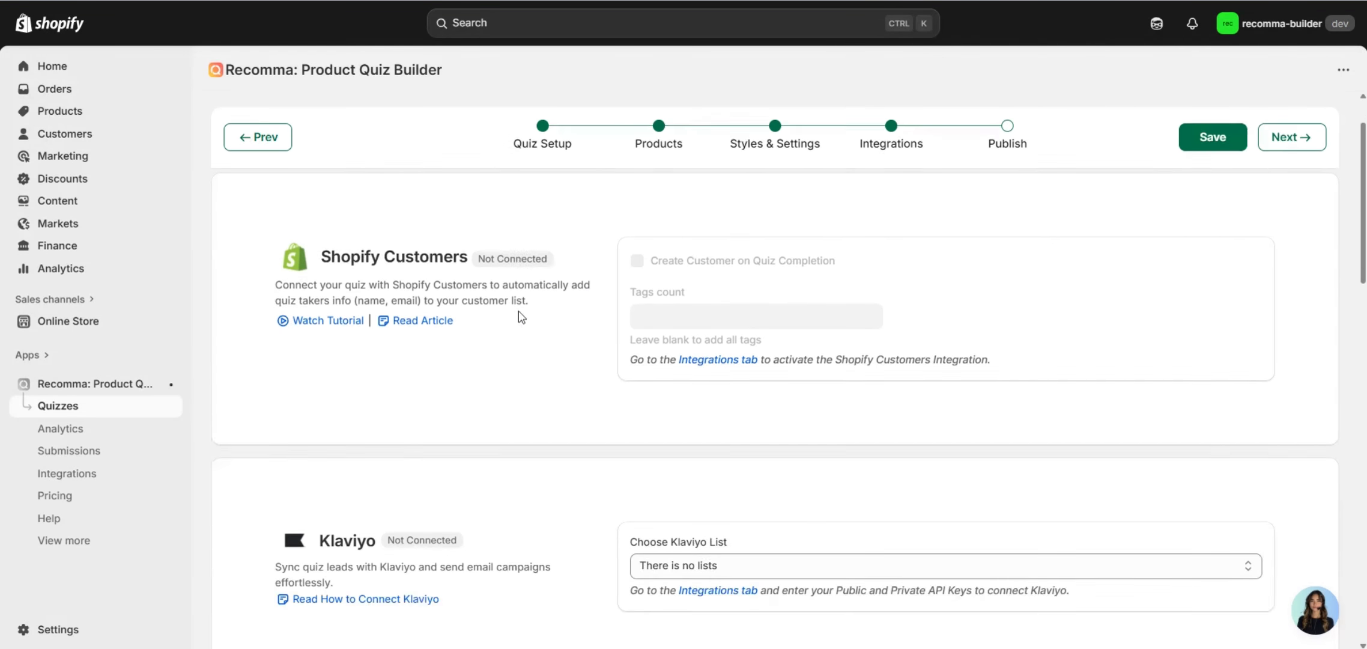
scroll(523, 316, "down", 7)
scroll(592, 320, "up", 5)
scroll(601, 312, "down", 2)
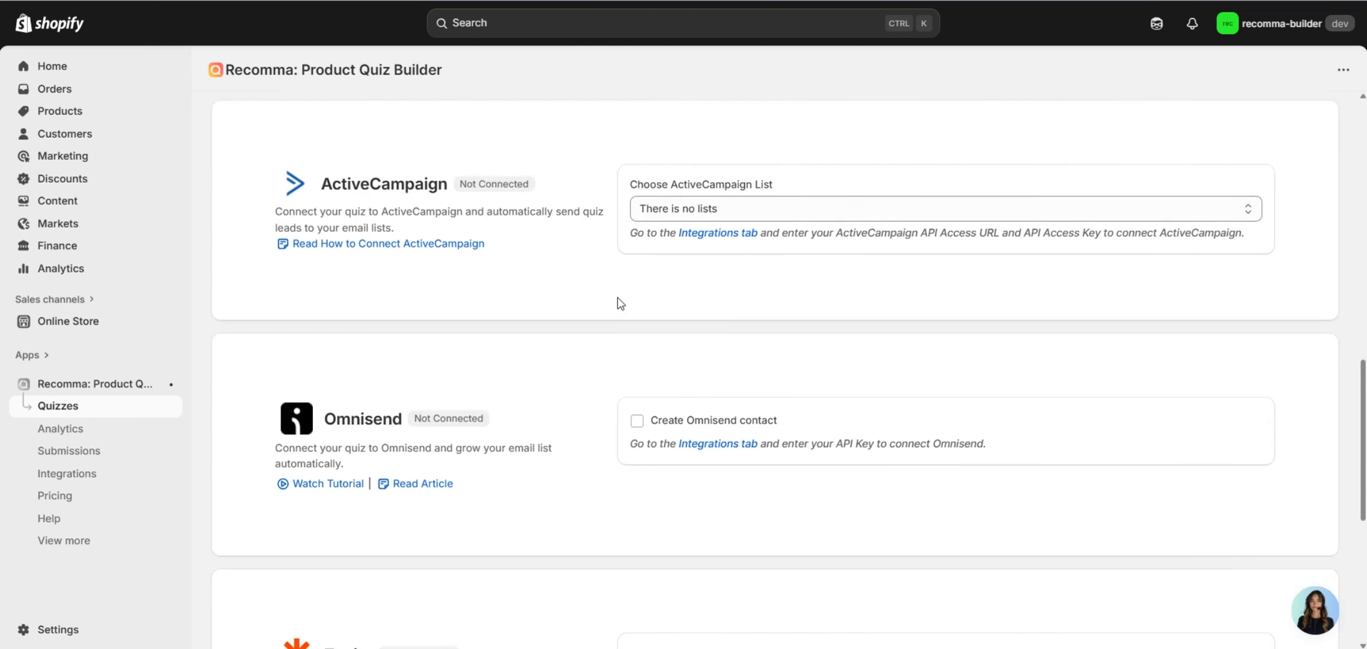
scroll(619, 302, "up", 2)
scroll(618, 302, "up", 10)
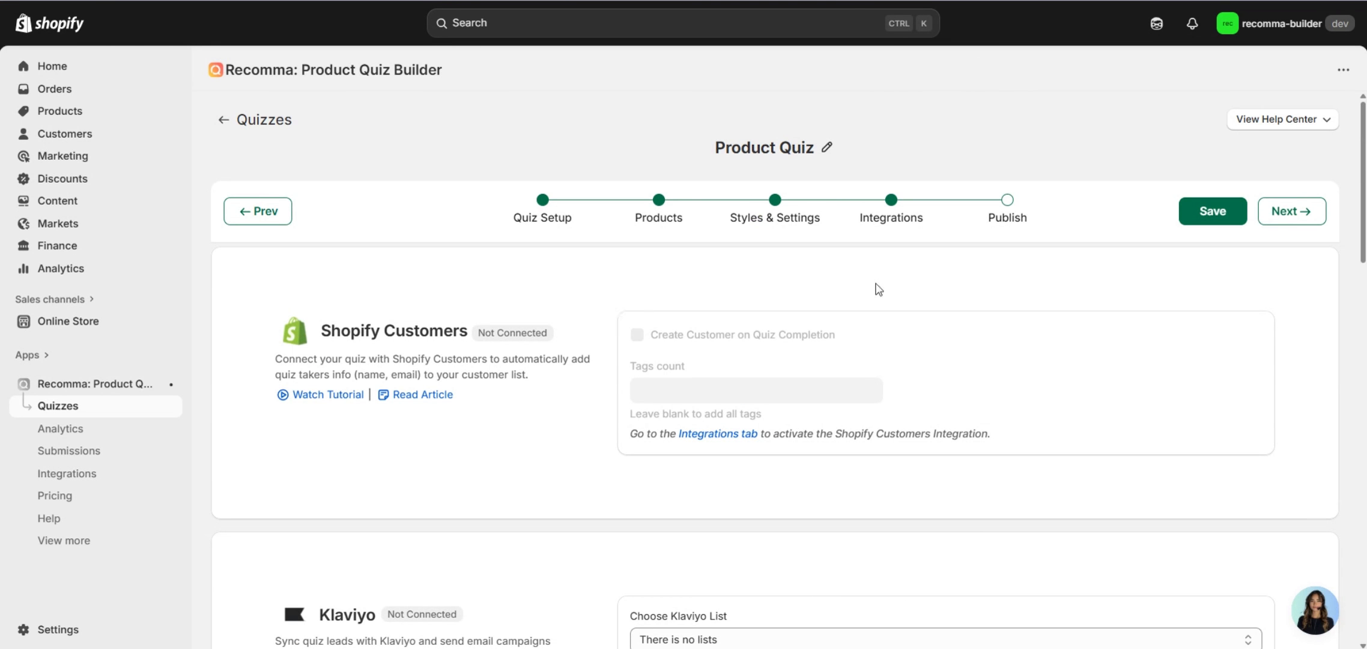
On the Publish step, choose Button Link and copy the quiz ID #ttquiz-2280.
left_click(1008, 204)
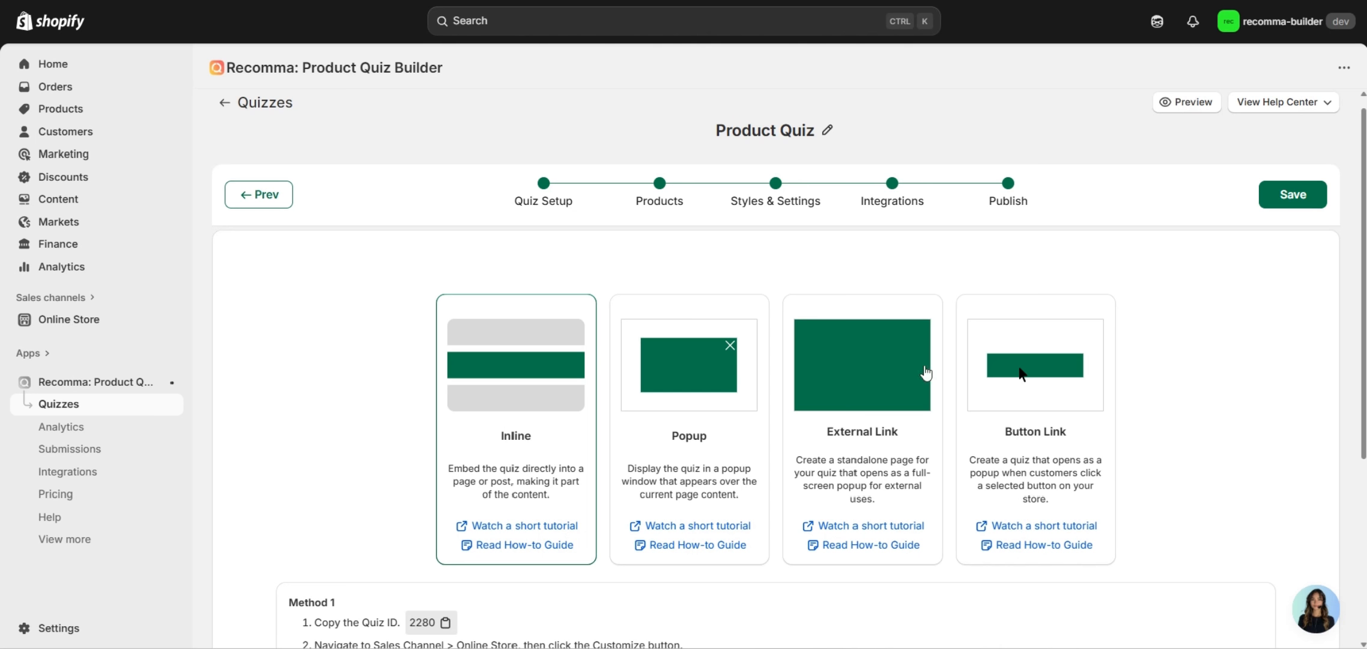
left_click(1074, 384)
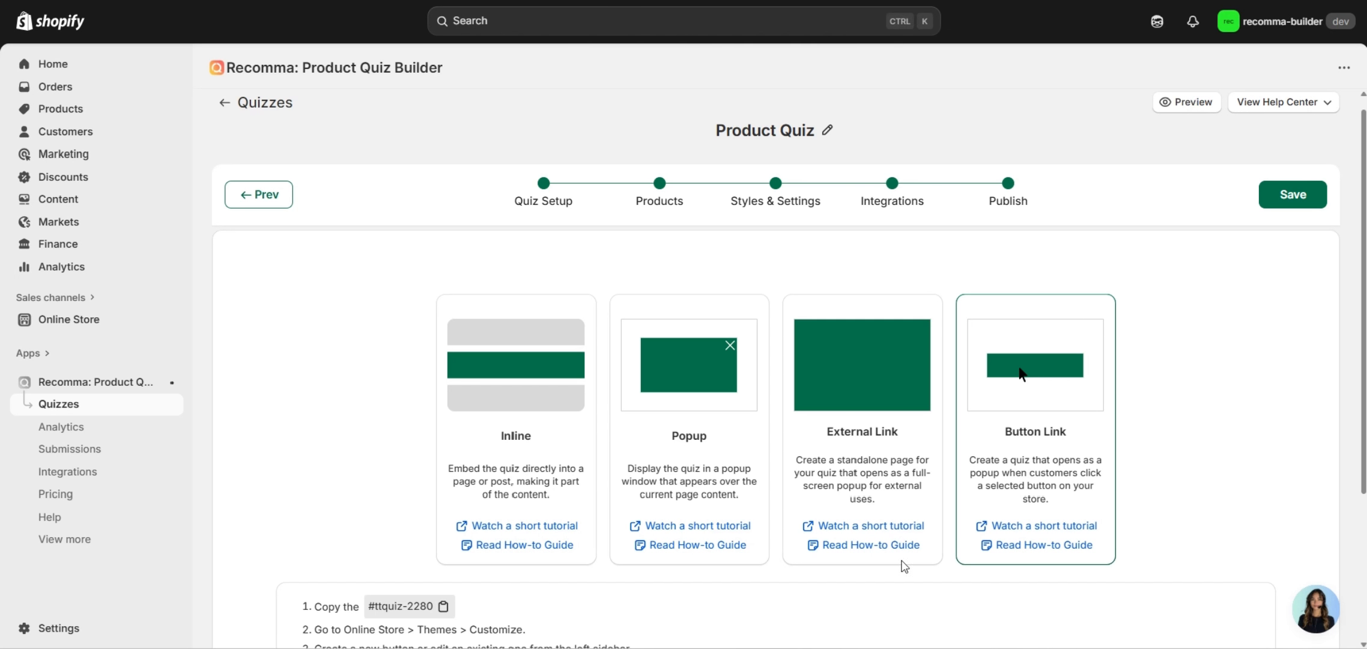
left_click(444, 606)
Customize the current theme and relabel the Rich text button 'Take the Quiz'.
left_click(144, 320)
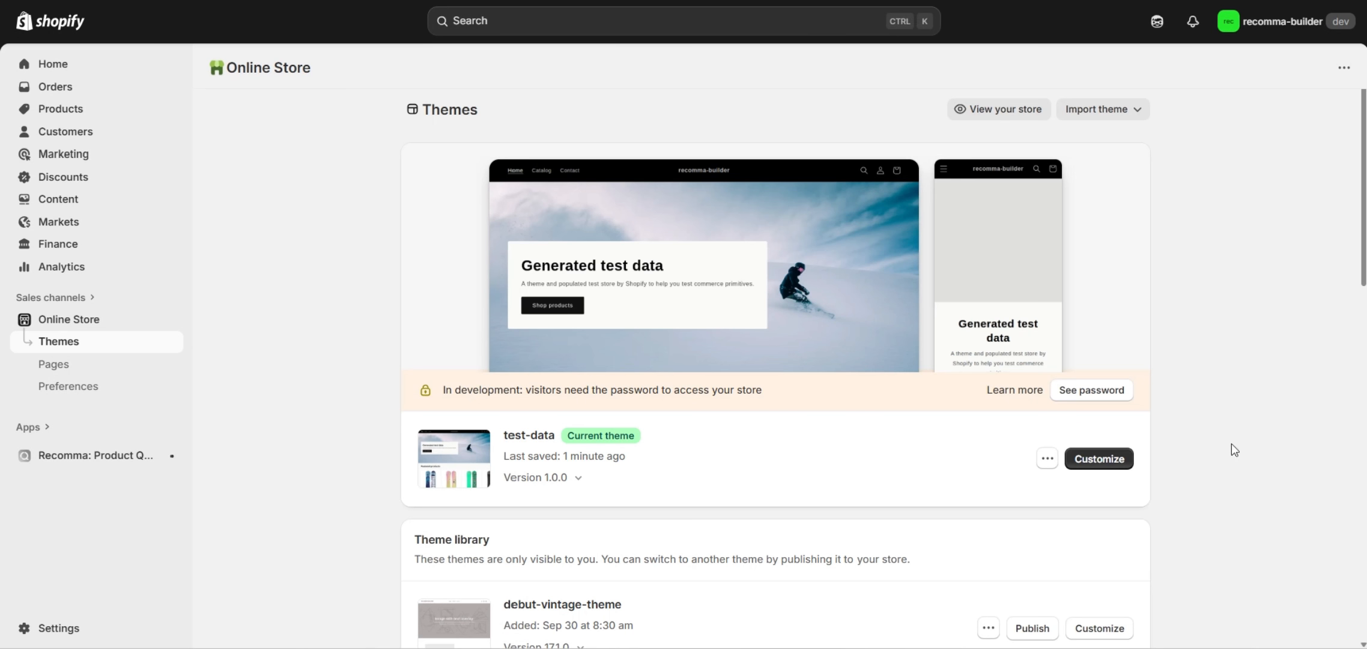
left_click(1117, 466)
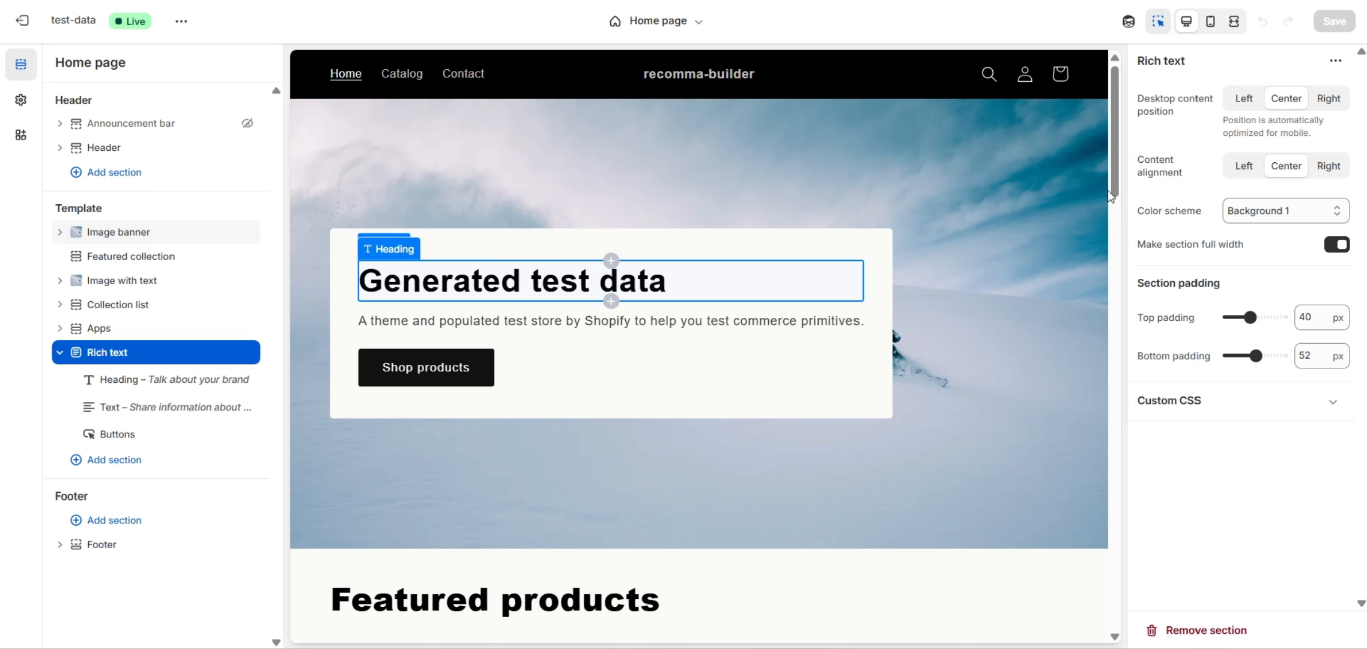
left_click_drag(1113, 171, 1134, 568)
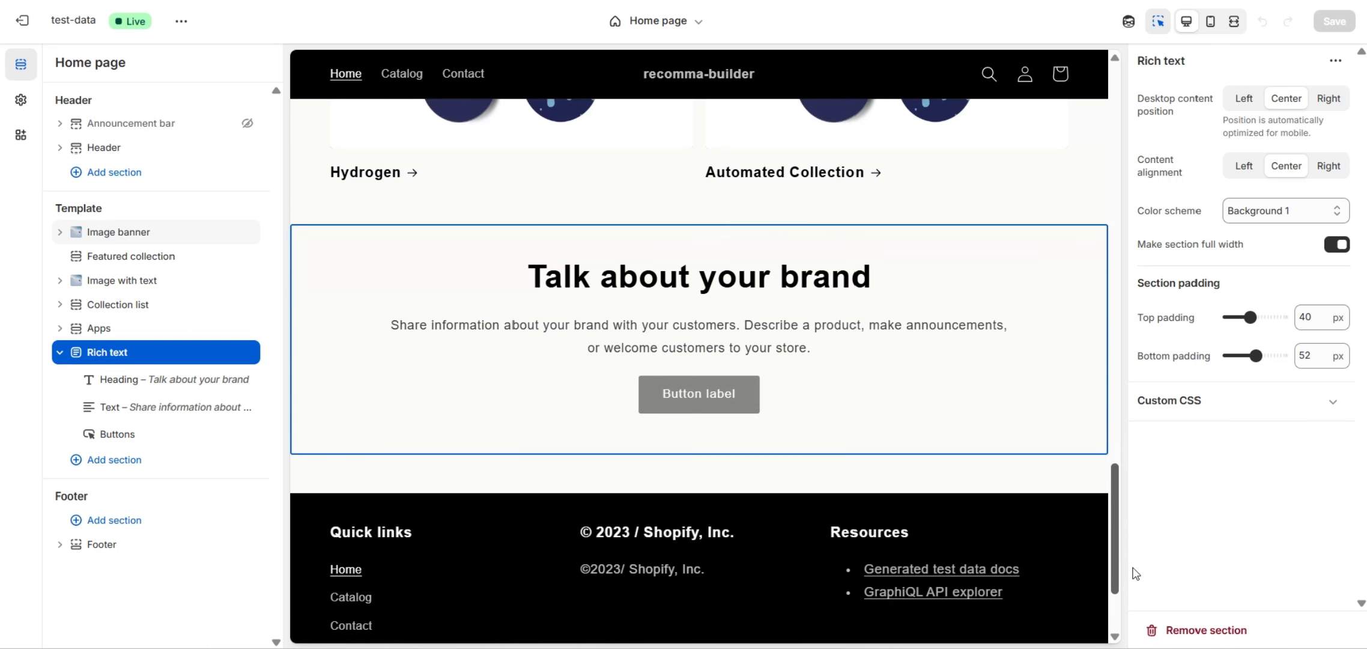
left_click(721, 399)
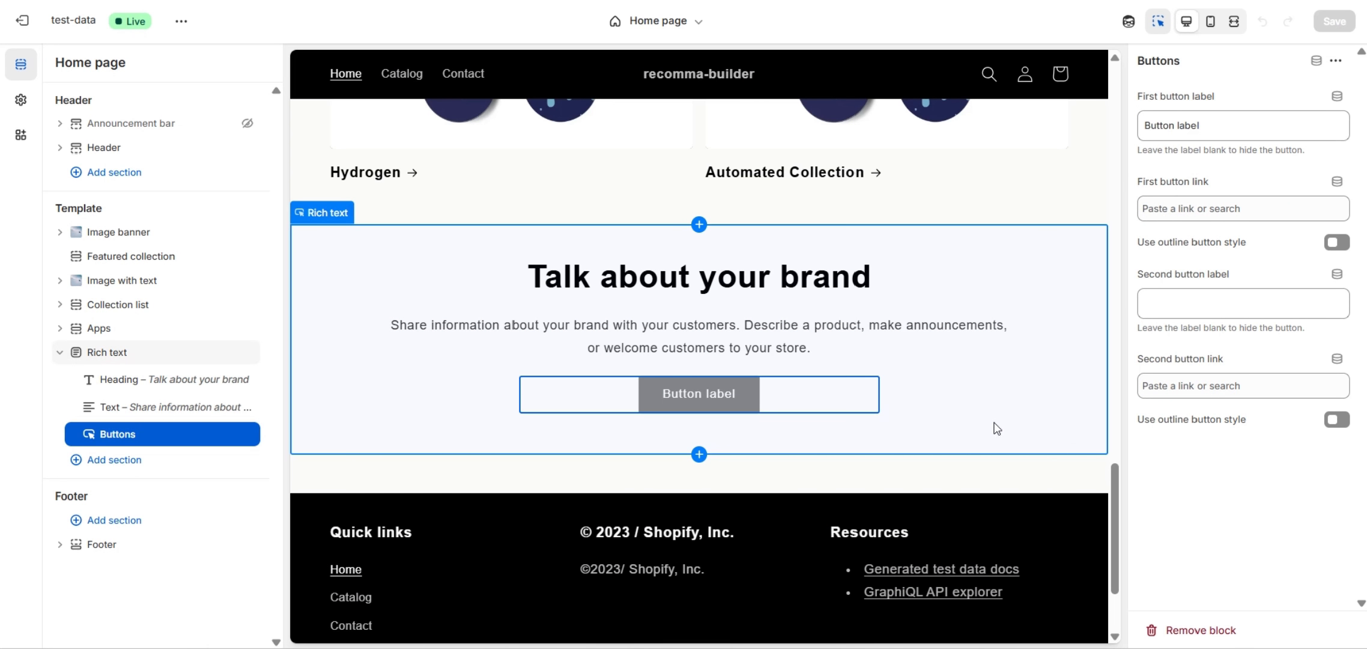
triple_click(1156, 126)
key("BackSpace")
type("Take")
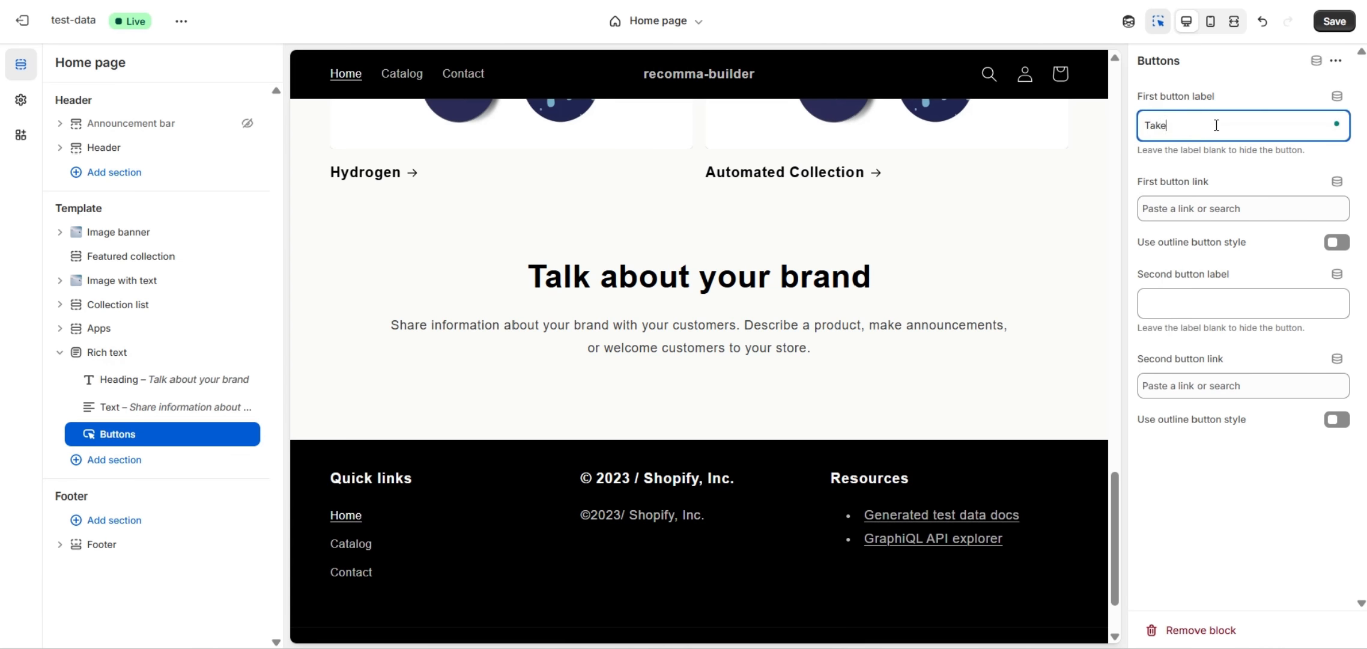
type(" the Q")
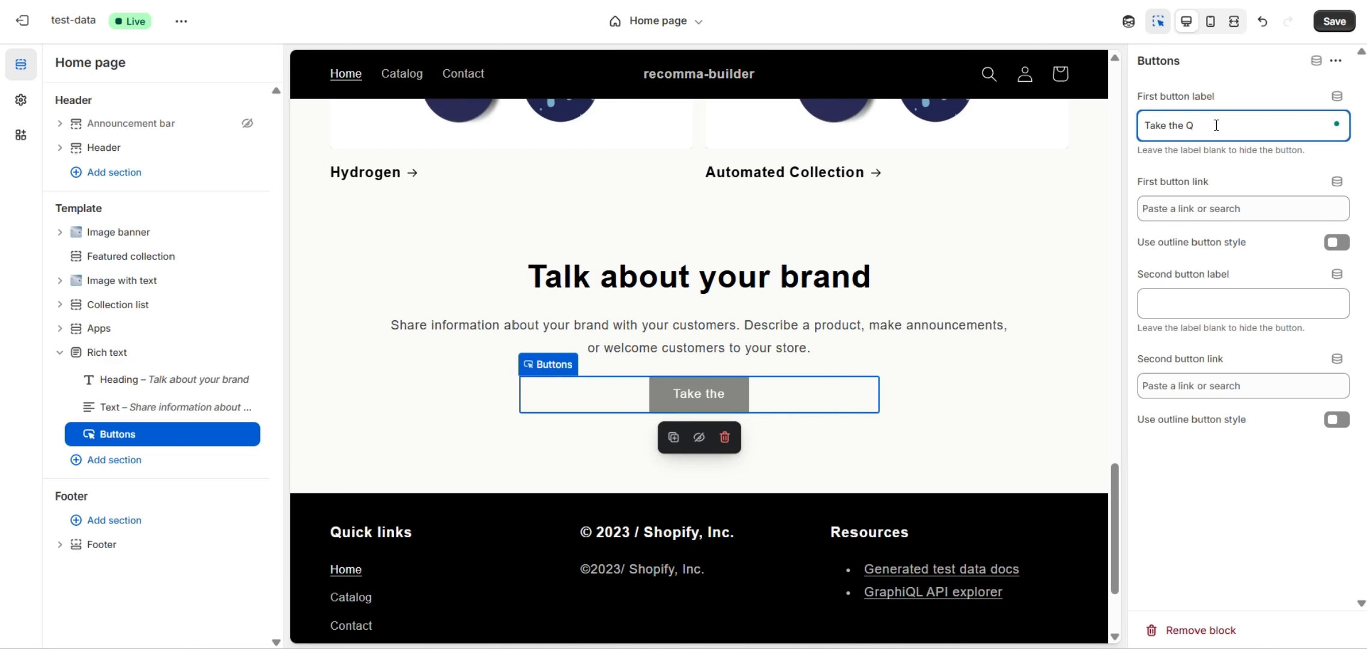
type("uiz")
left_click(1215, 81)
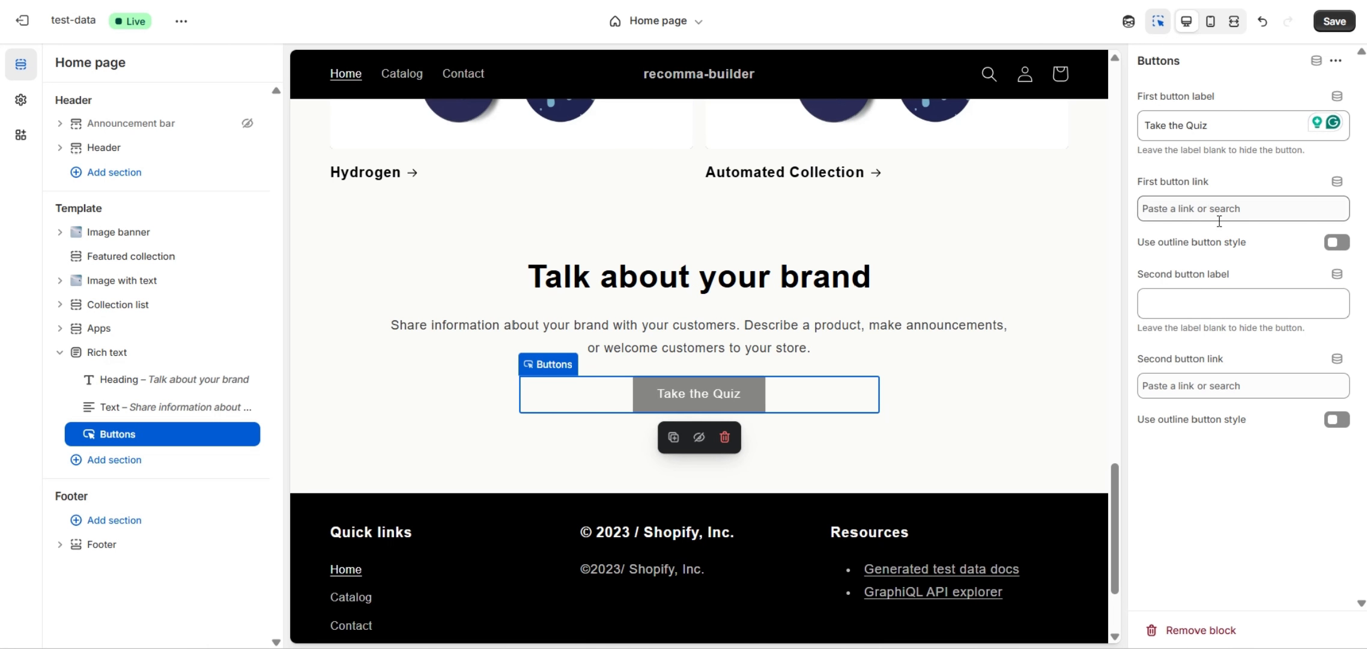
Link the button to #ttquiz-2280, enable the Link Quiz app embed, and save.
left_click(1201, 215)
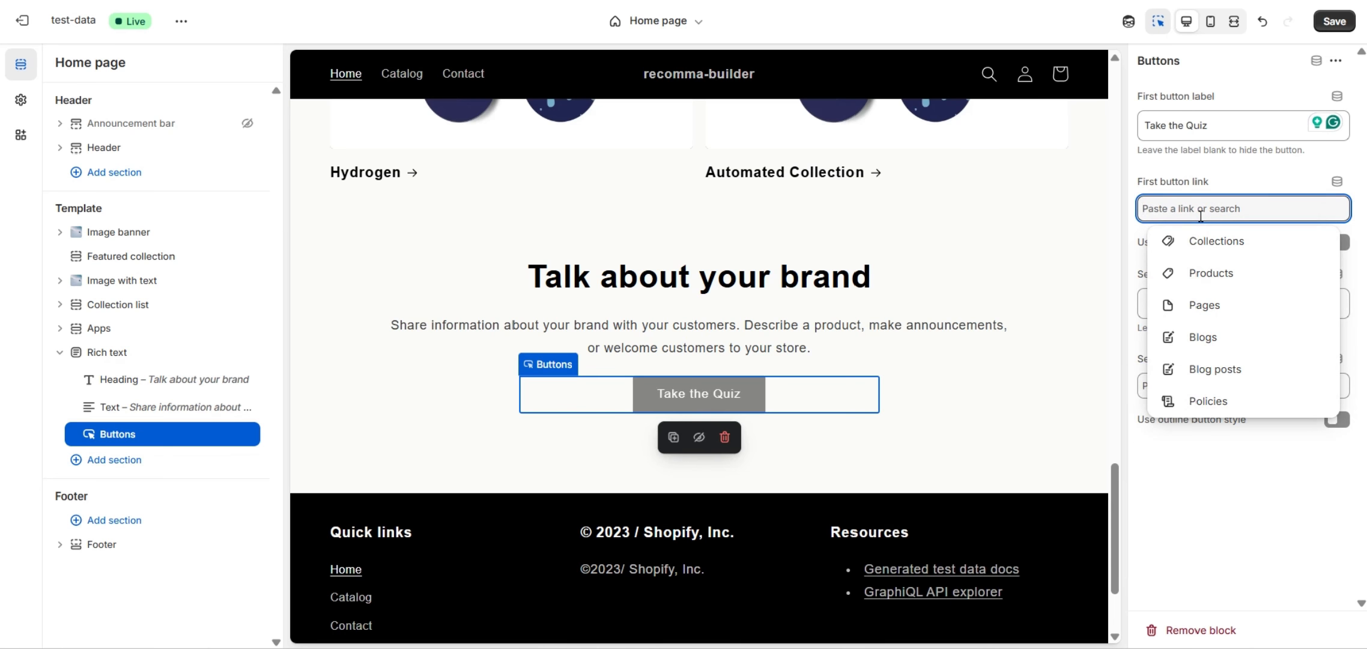
key("ctrl+v")
left_click(1234, 146)
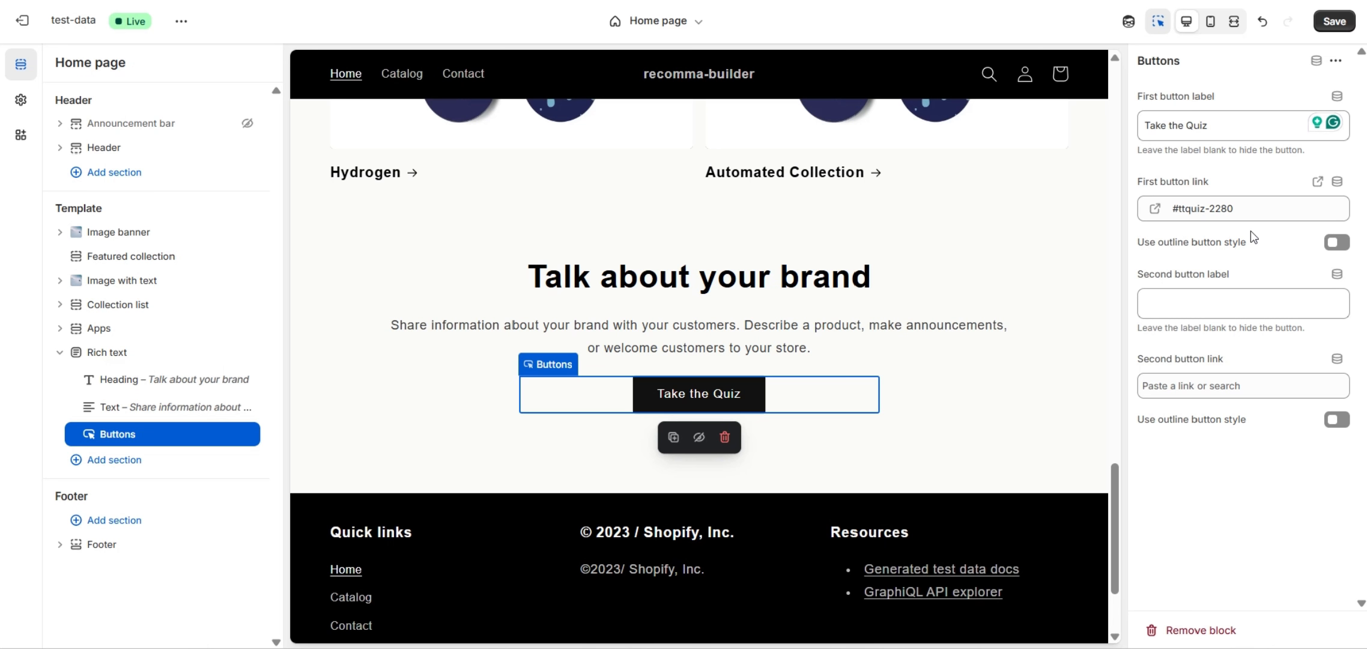
left_click(21, 134)
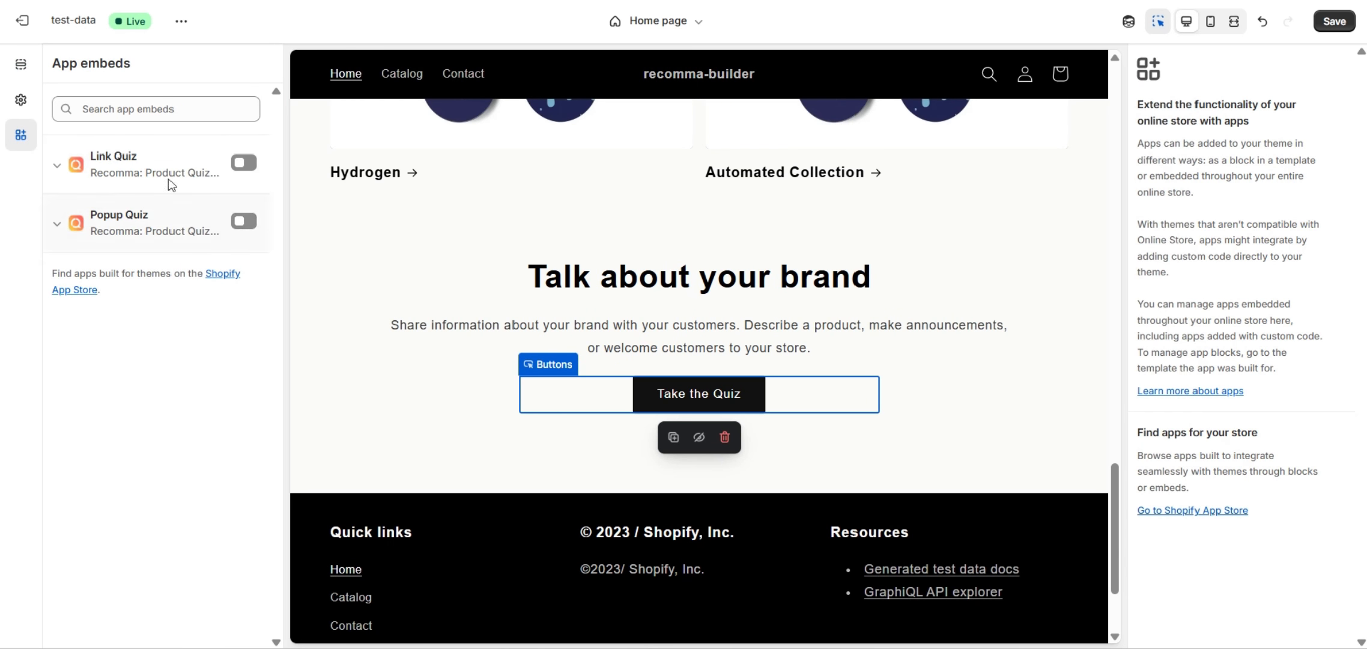
left_click(253, 168)
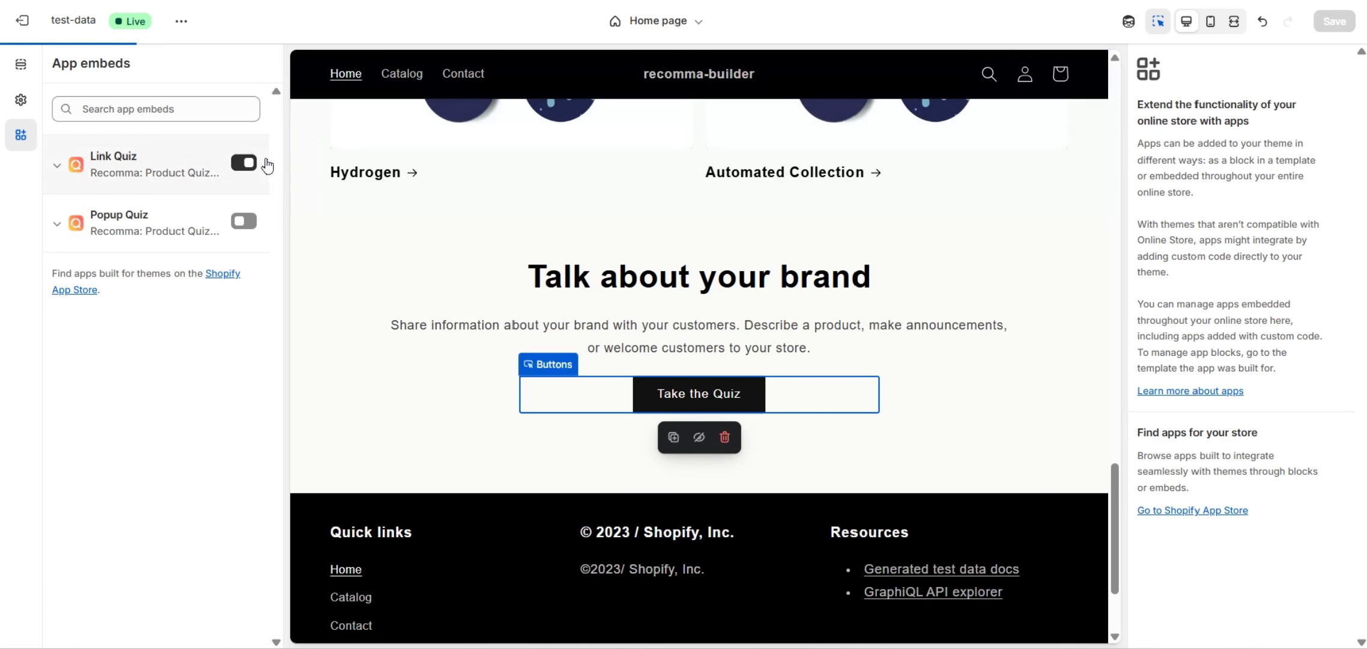
left_click(1335, 21)
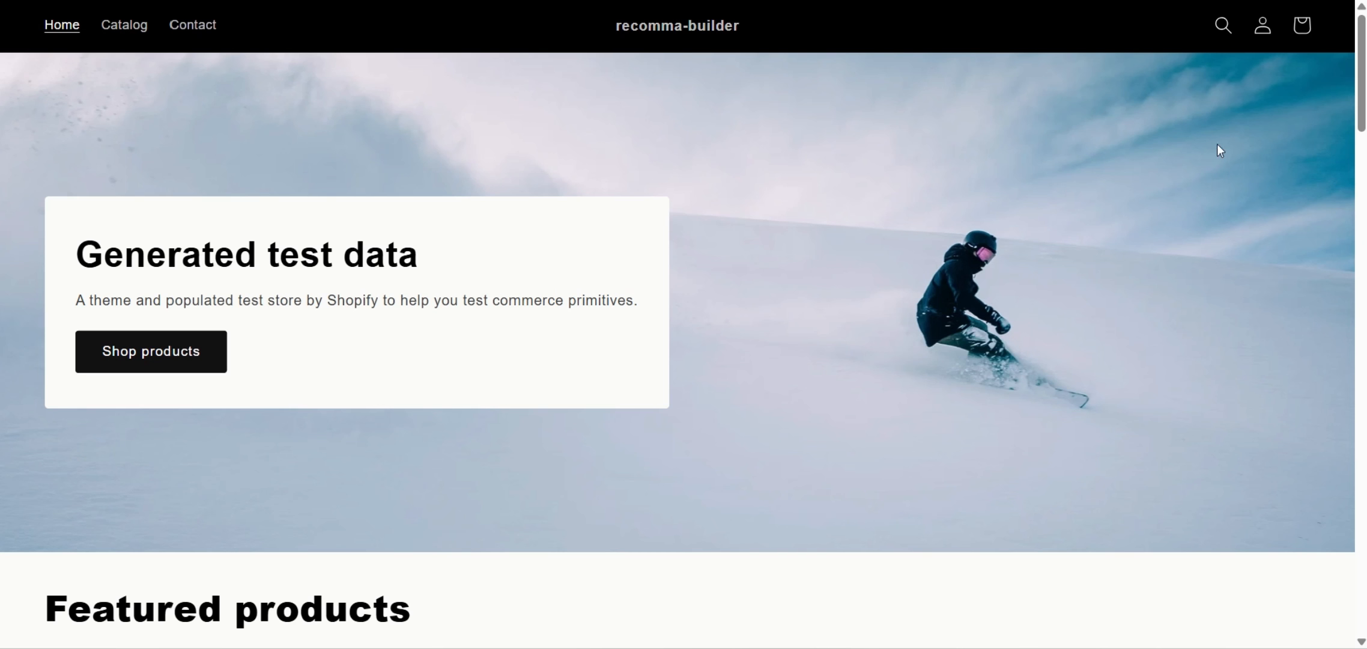
Launch the quiz from Take the Quiz and answer Boost energy and Dry skin & brittle nails.
scroll(1220, 150, "down", 20)
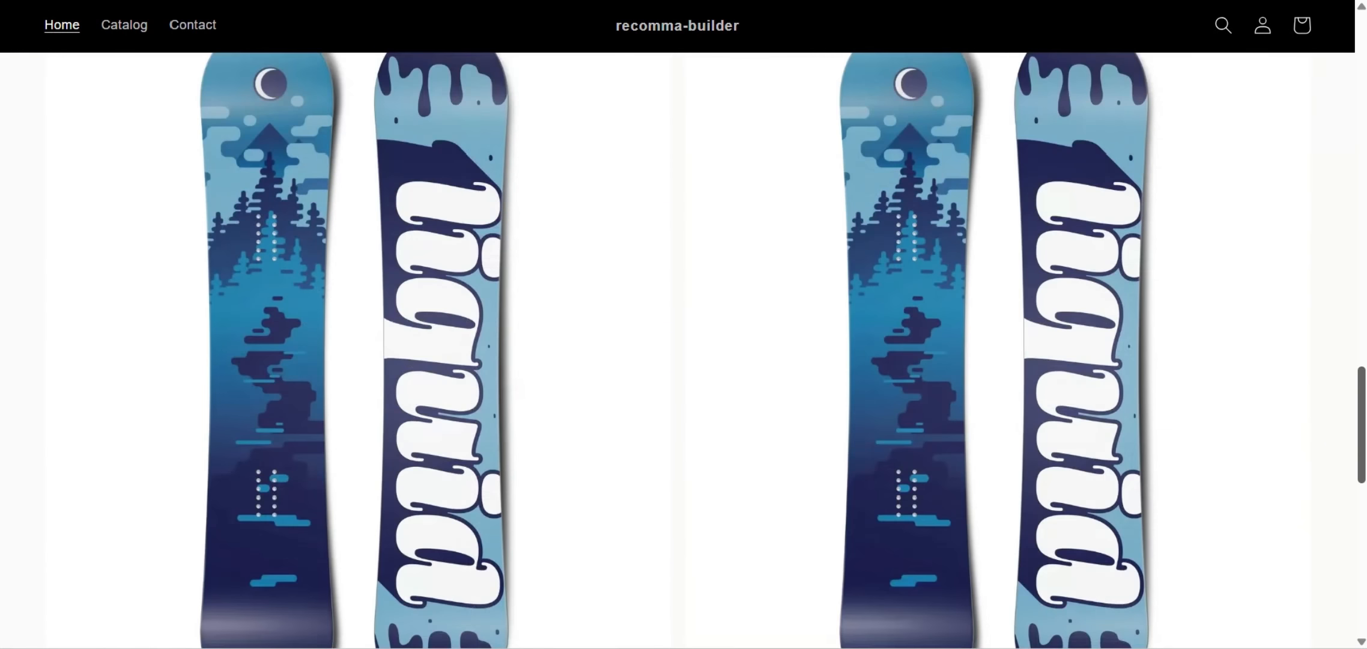
scroll(1111, 494, "down", 8)
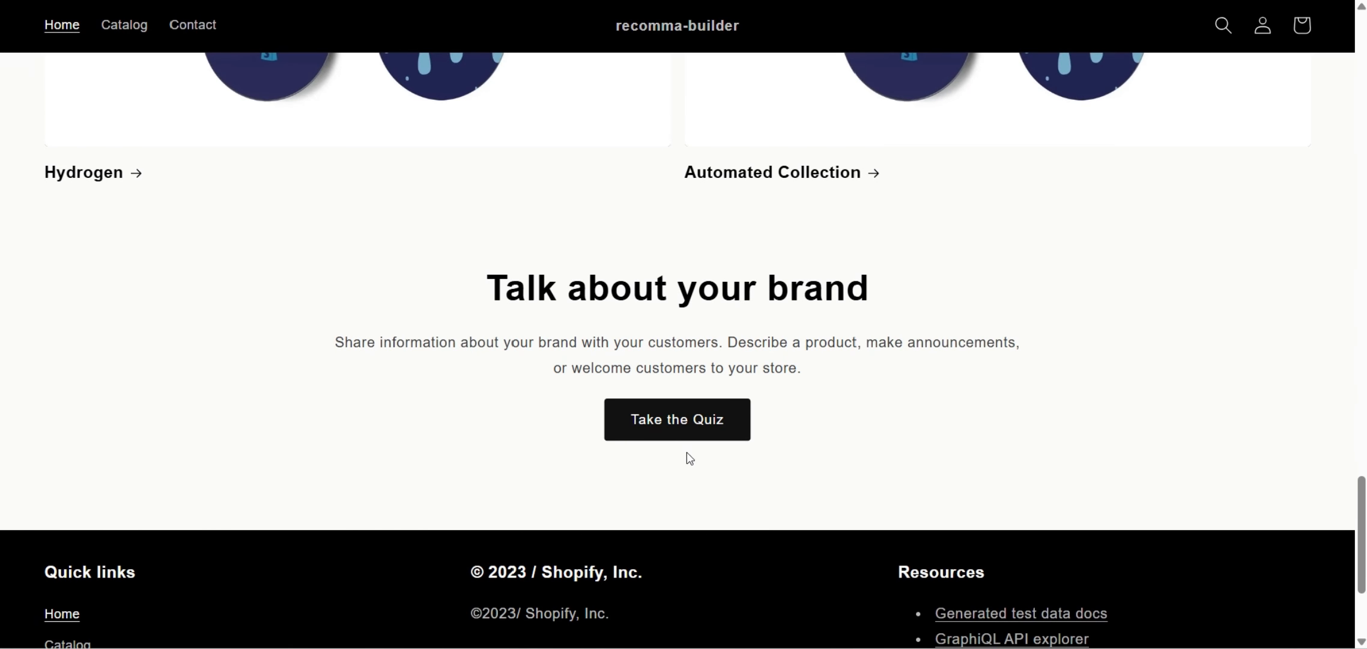
left_click(697, 437)
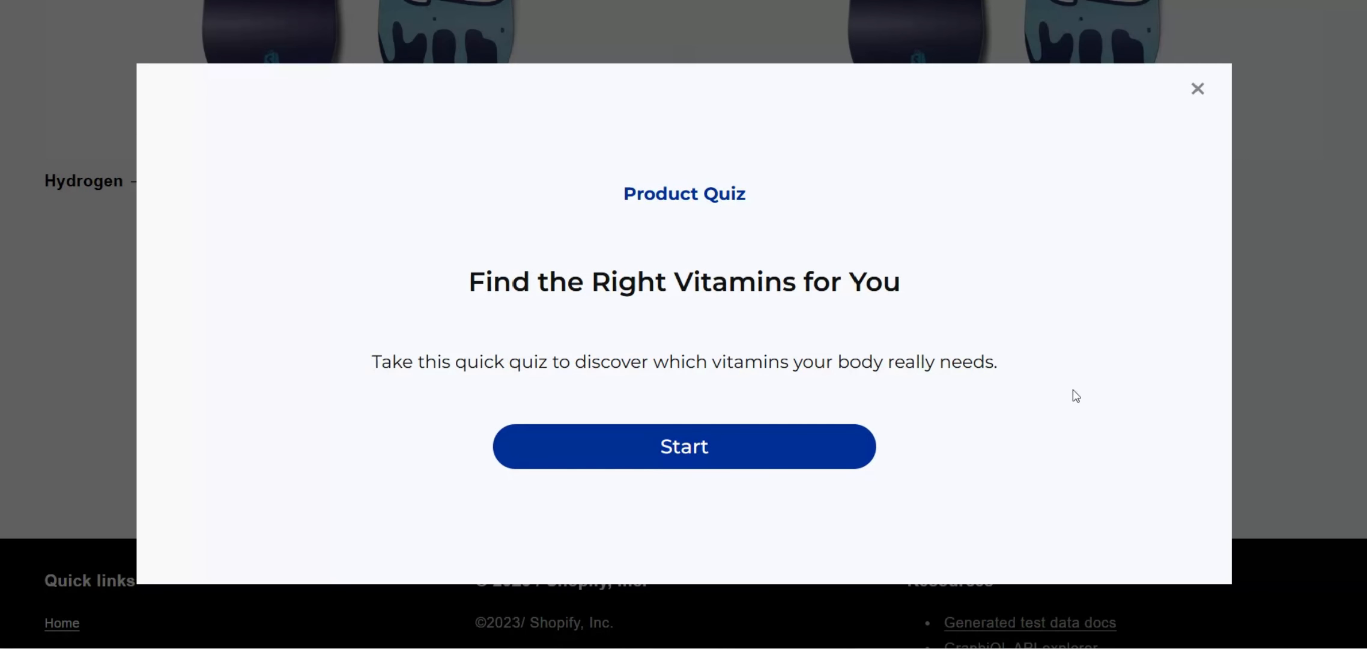
left_click(784, 455)
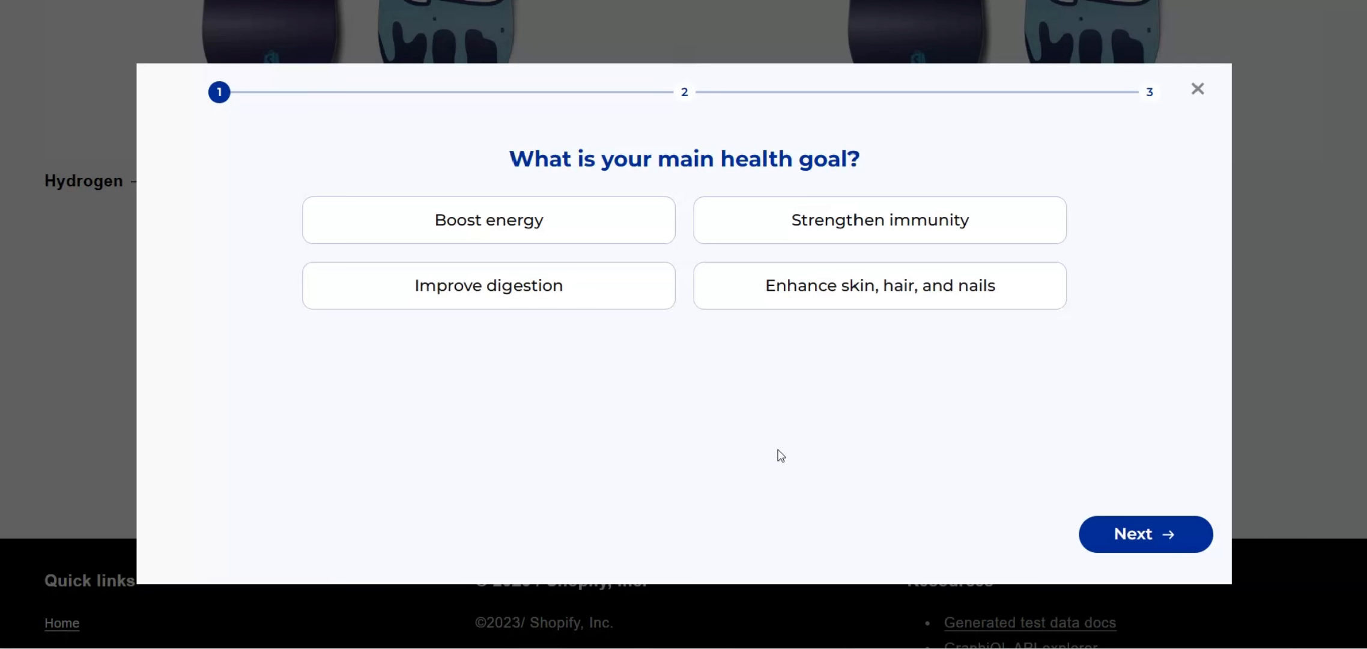
left_click(558, 233)
left_click(1127, 532)
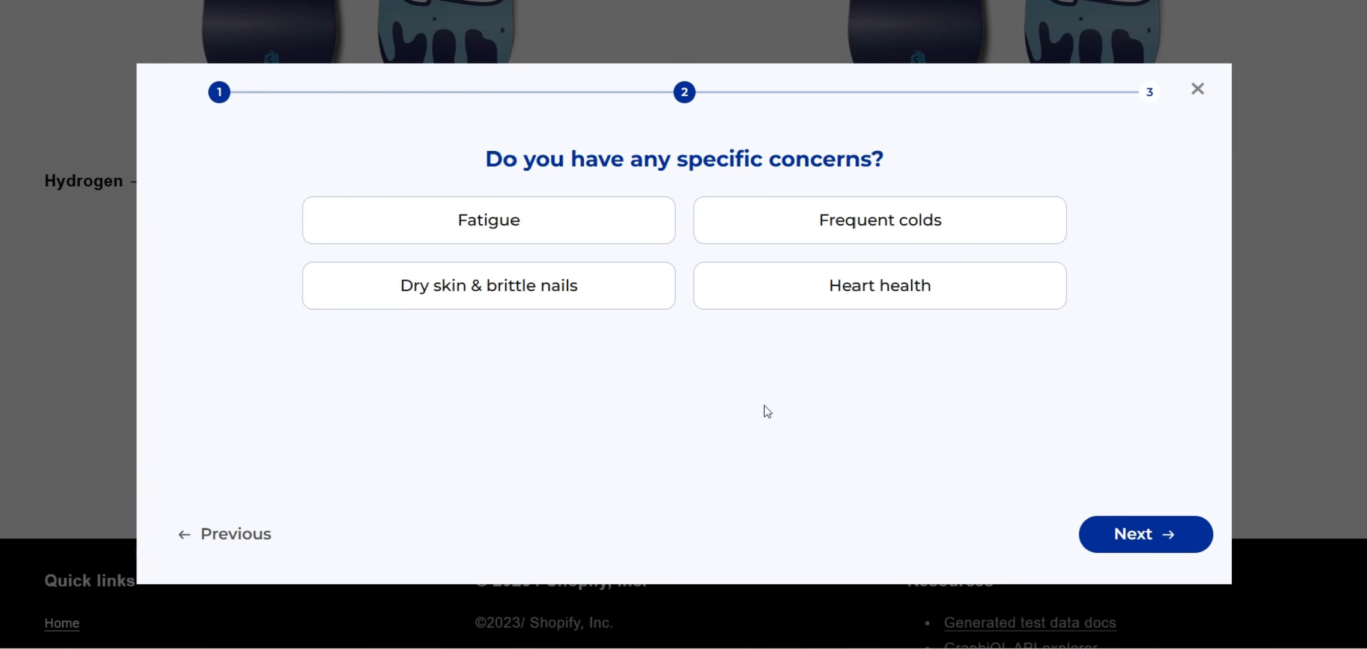
left_click(563, 306)
left_click(1159, 547)
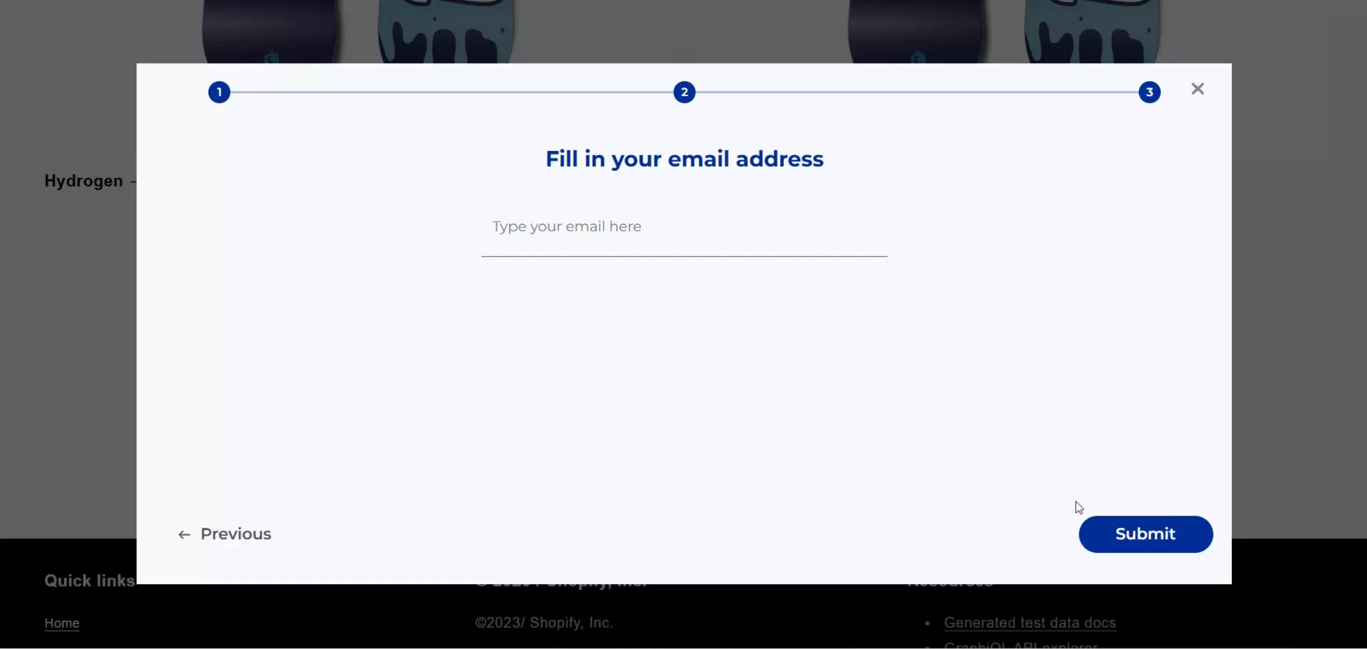
Enter an email address and submit the quiz.
left_click(623, 244)
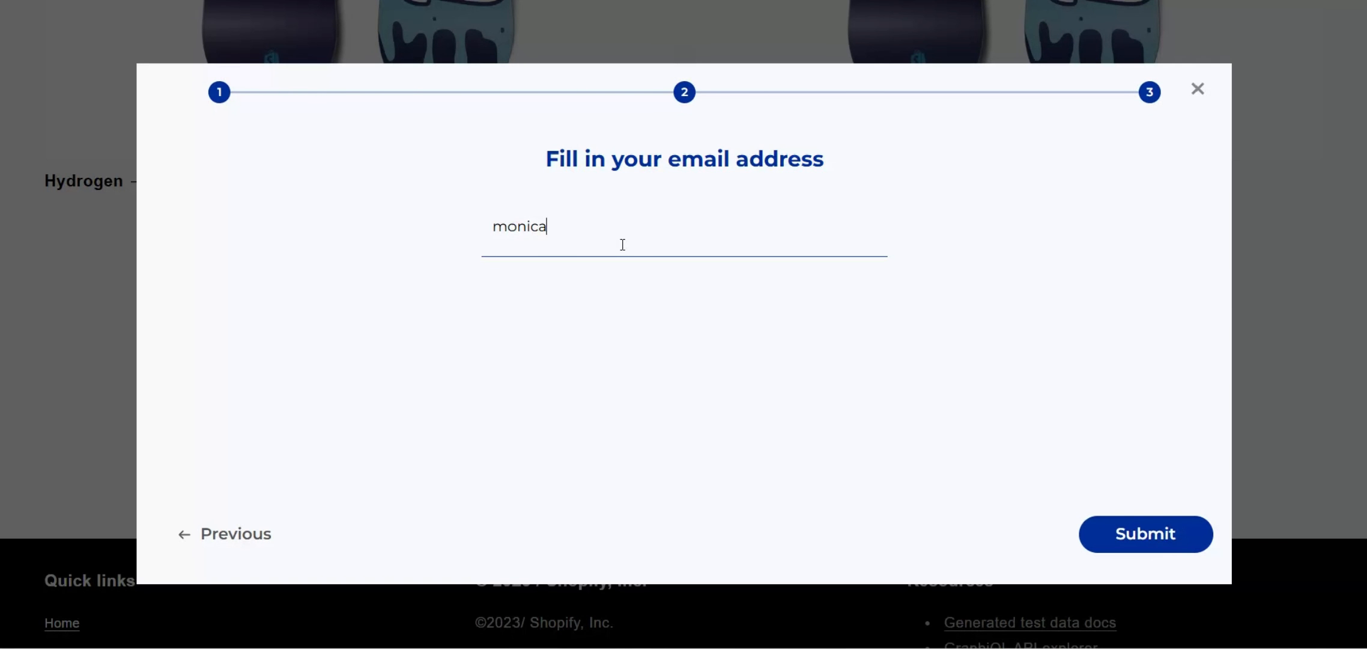
left_click(1109, 524)
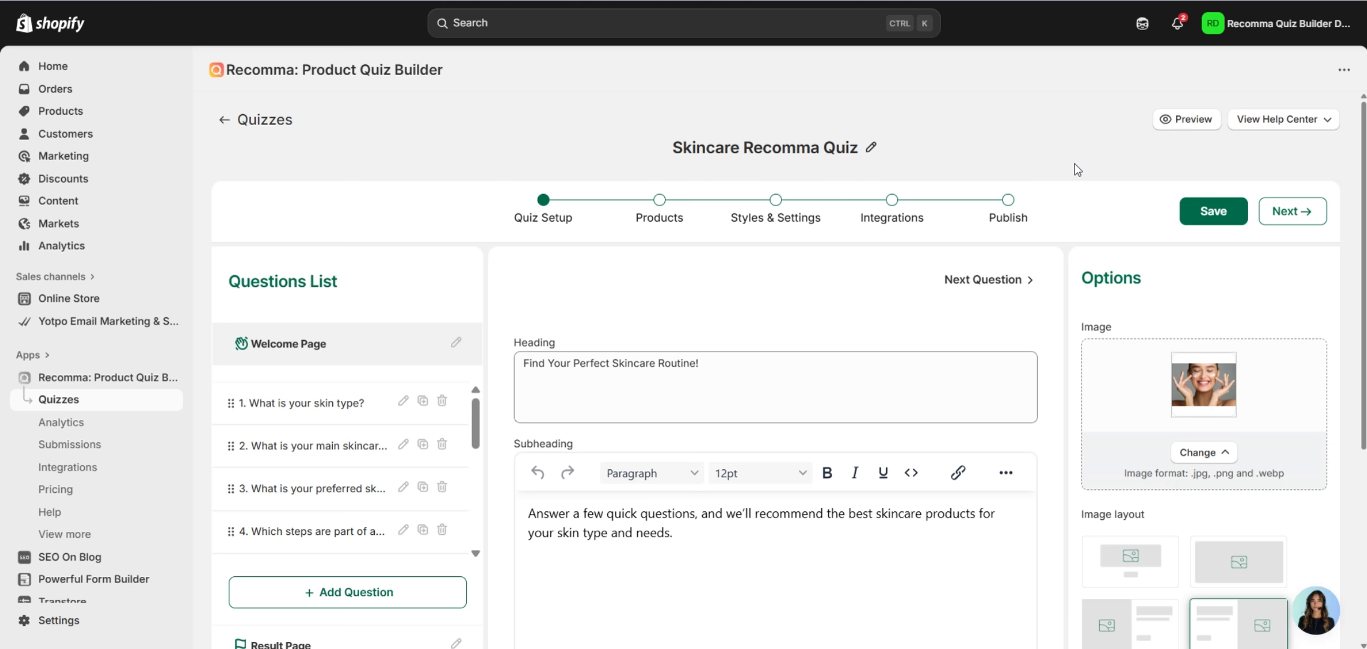
scroll(1081, 151, "down", 2)
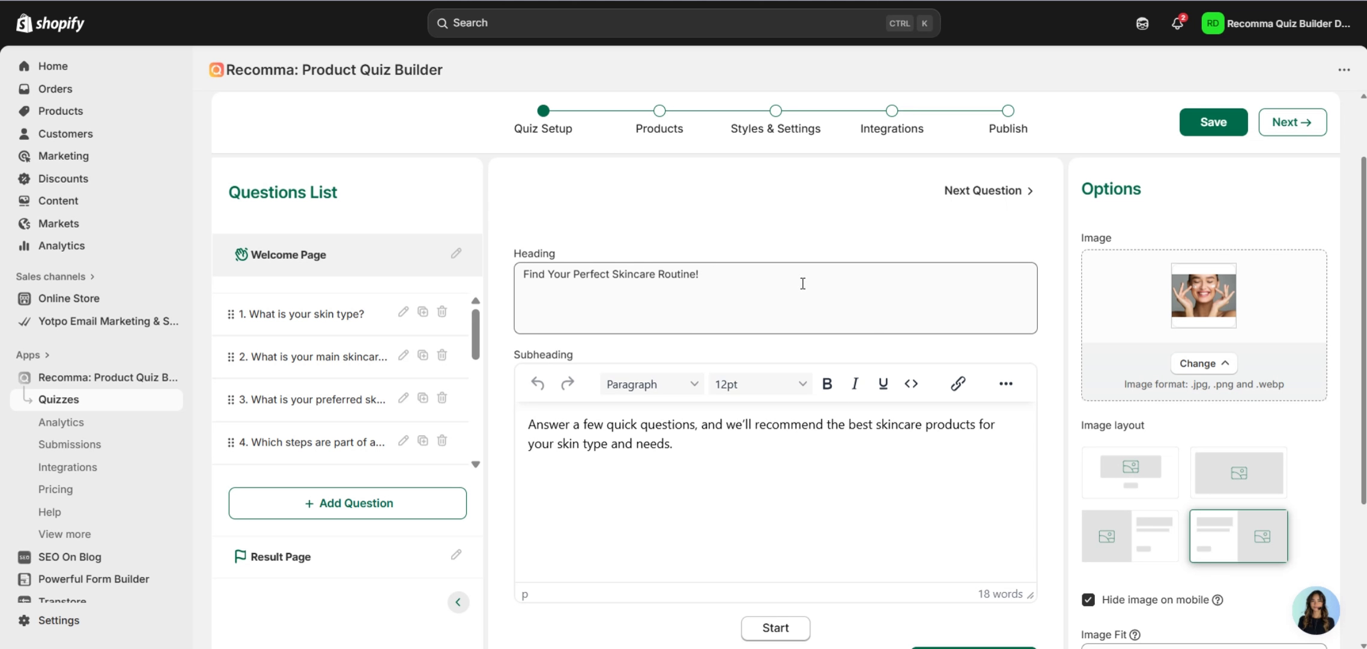
scroll(803, 283, "up", 2)
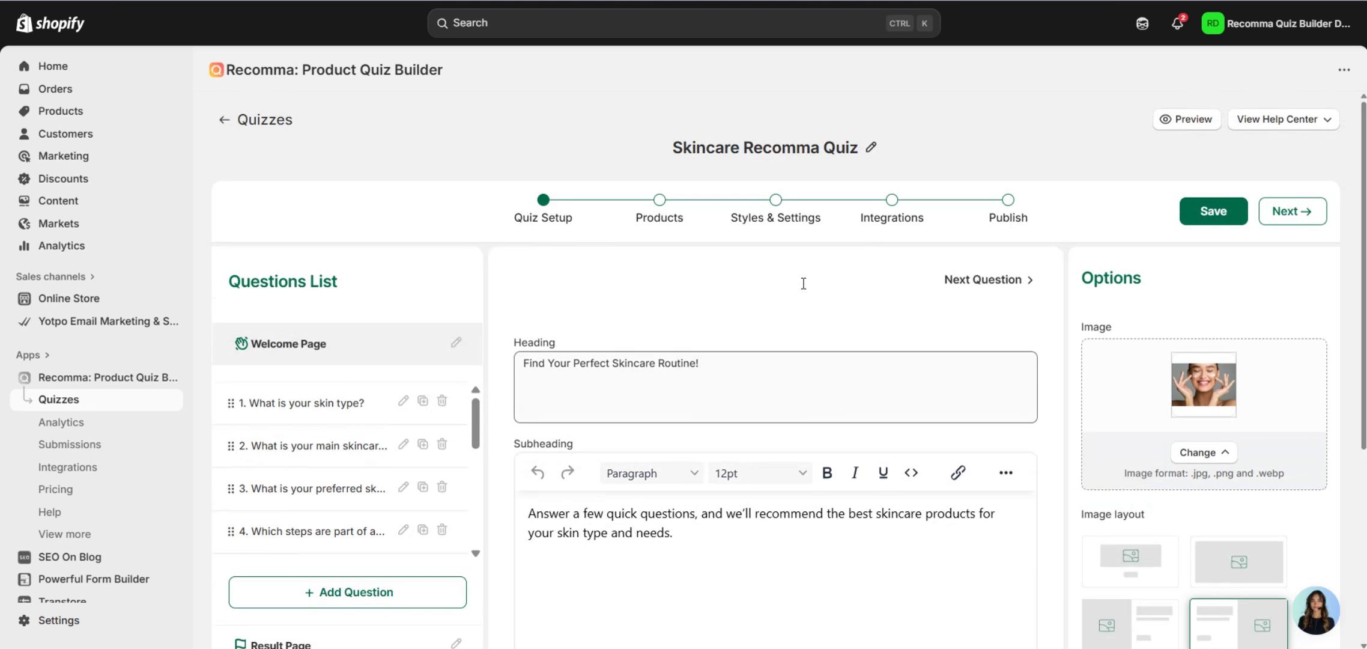
scroll(860, 269, "down", 2)
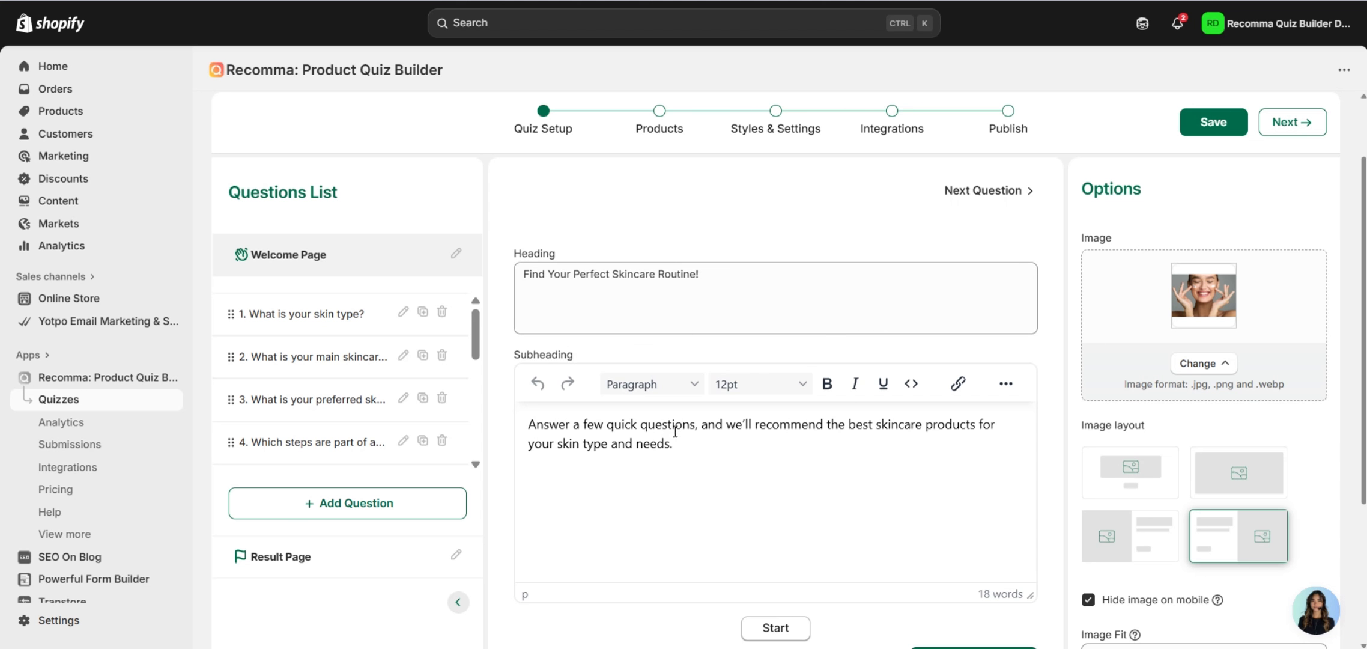
left_click(678, 383)
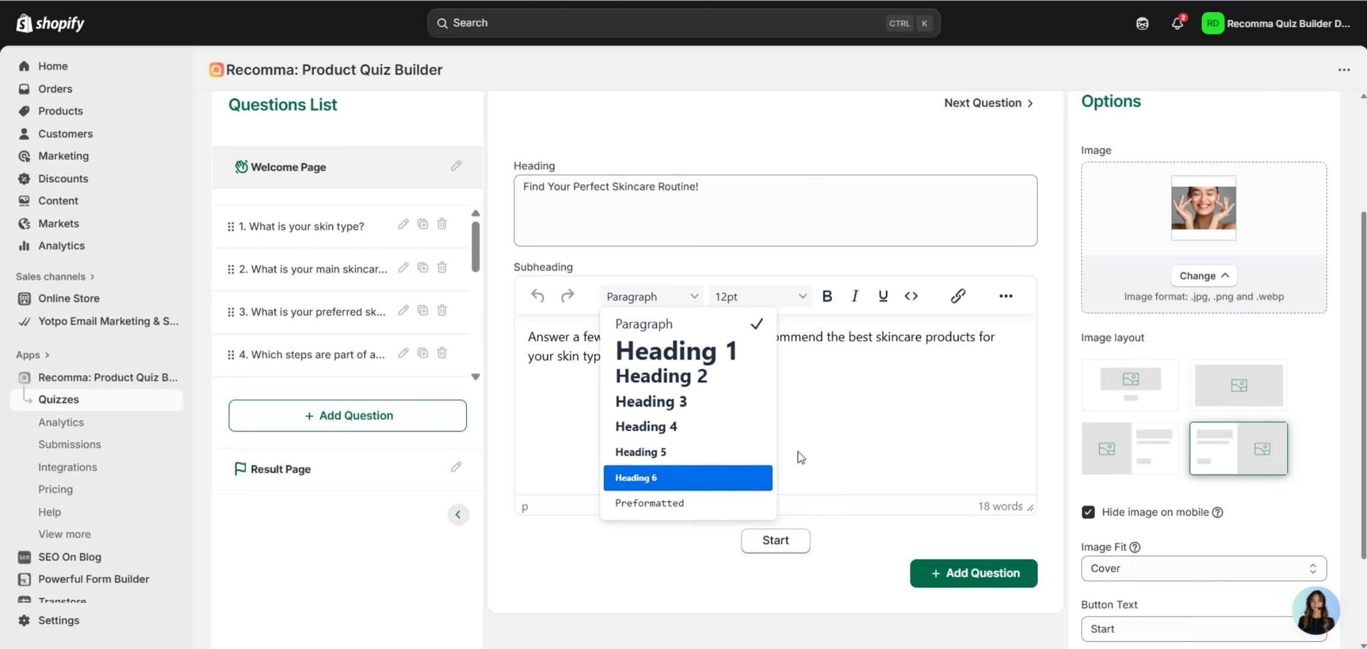
left_click(860, 438)
left_click(784, 384)
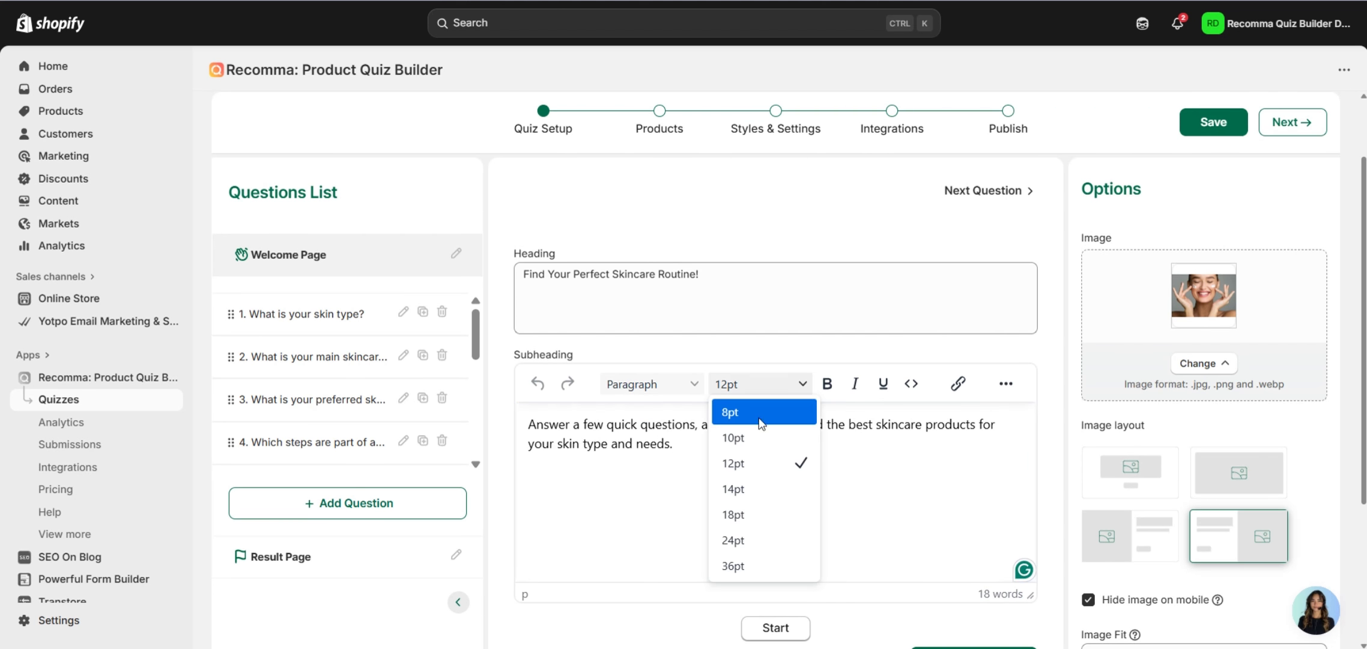
left_click(839, 438)
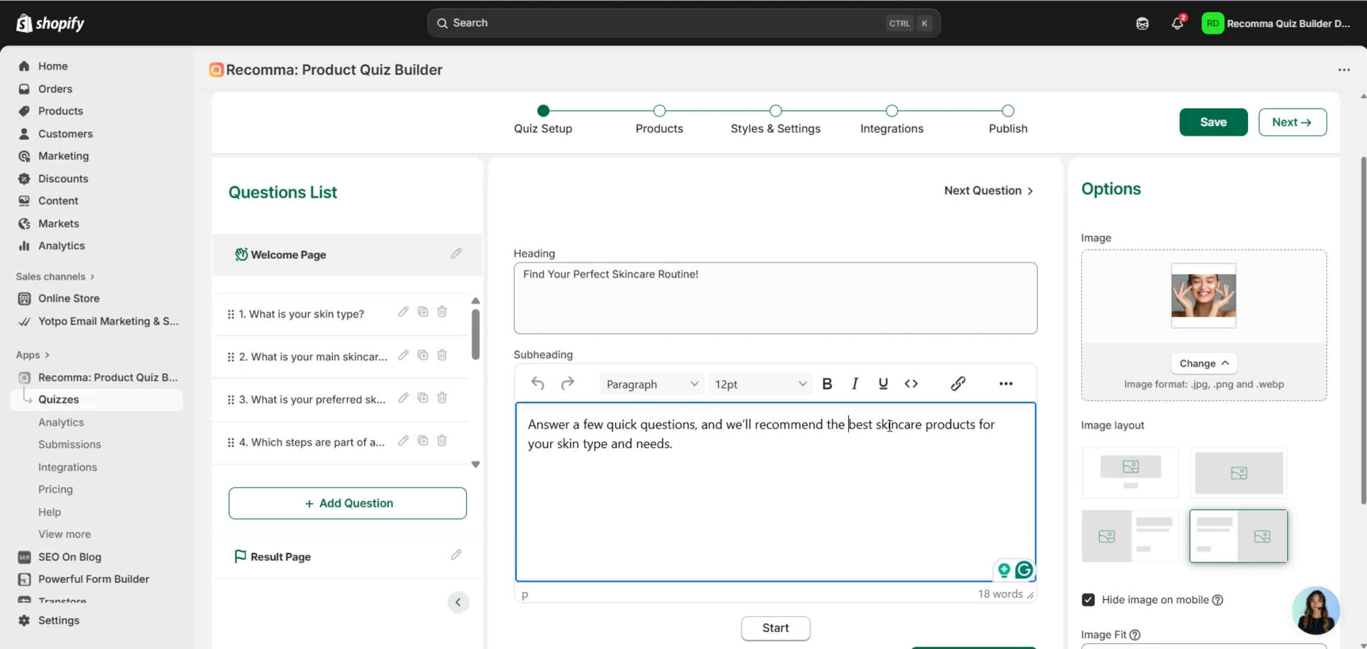
left_click_drag(849, 428, 978, 427)
left_click(825, 384)
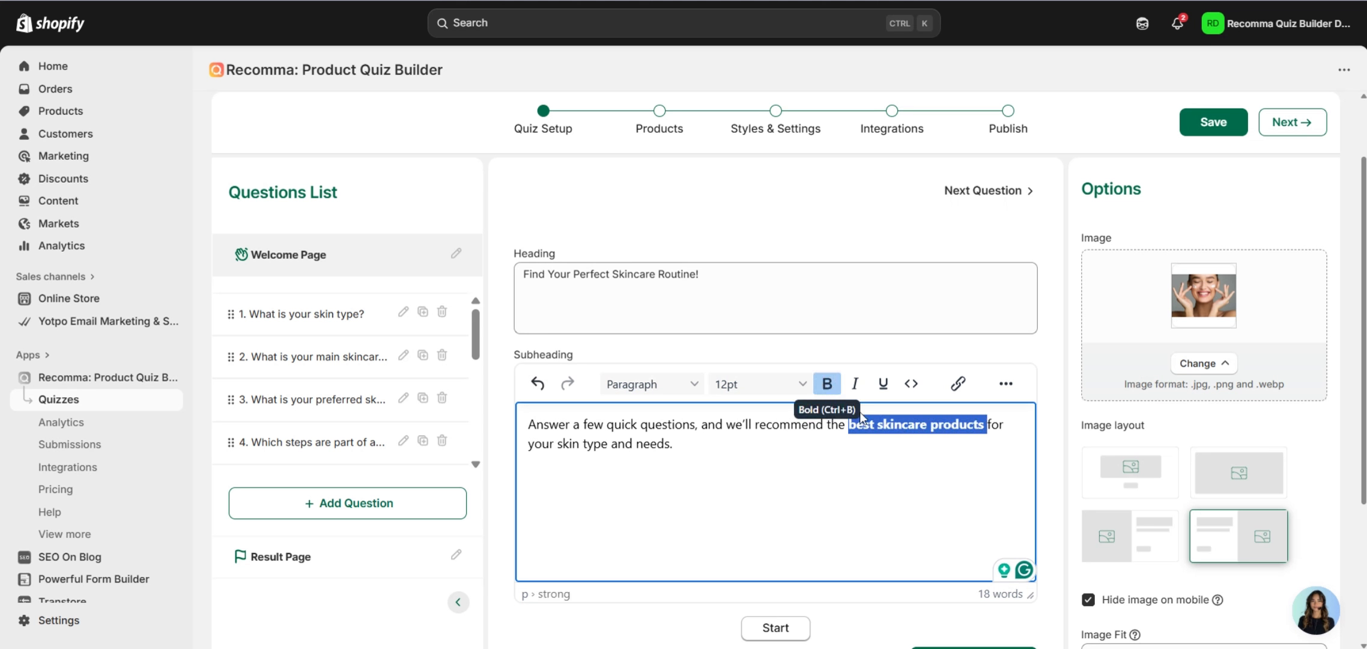
left_click(856, 384)
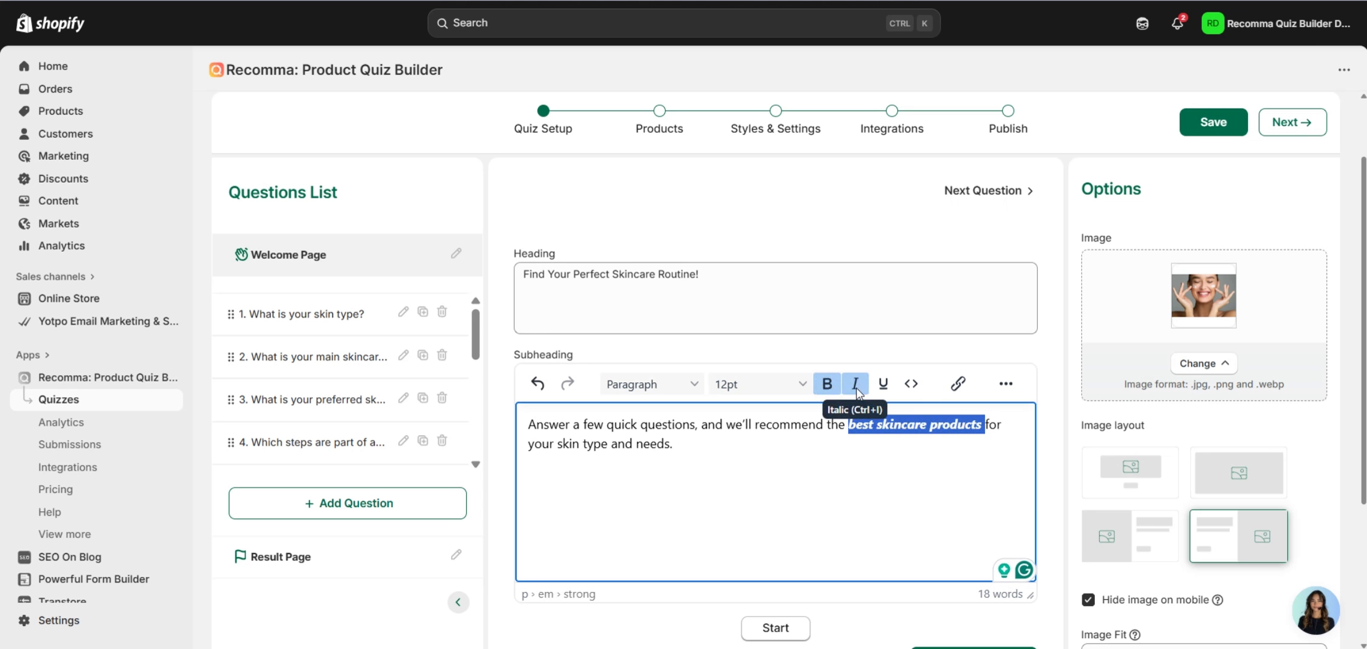
left_click(856, 386)
left_click(826, 385)
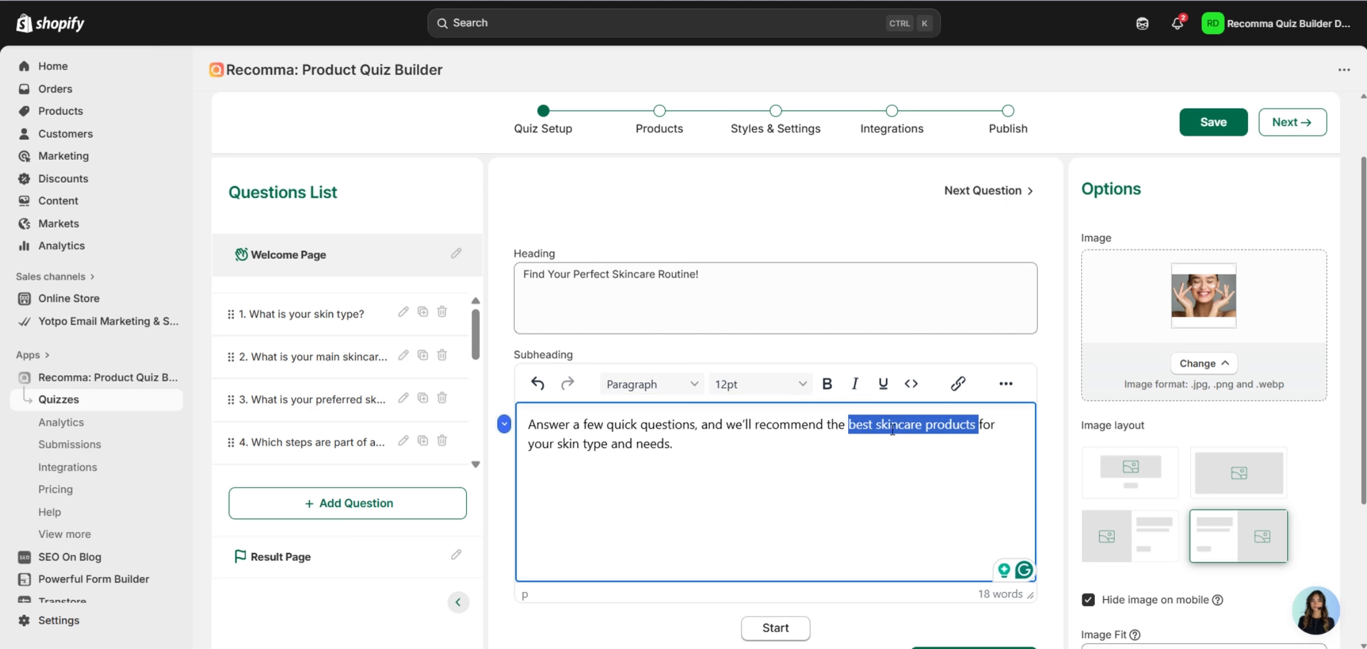
left_click(914, 388)
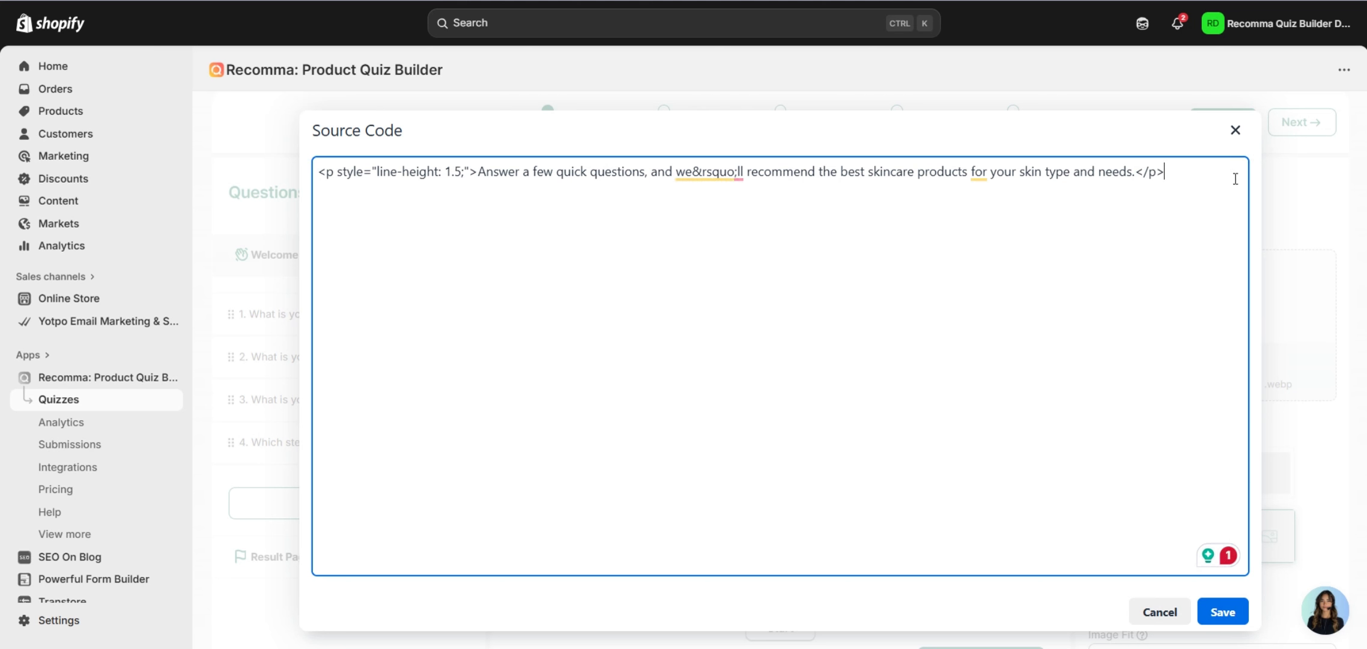
left_click(1237, 131)
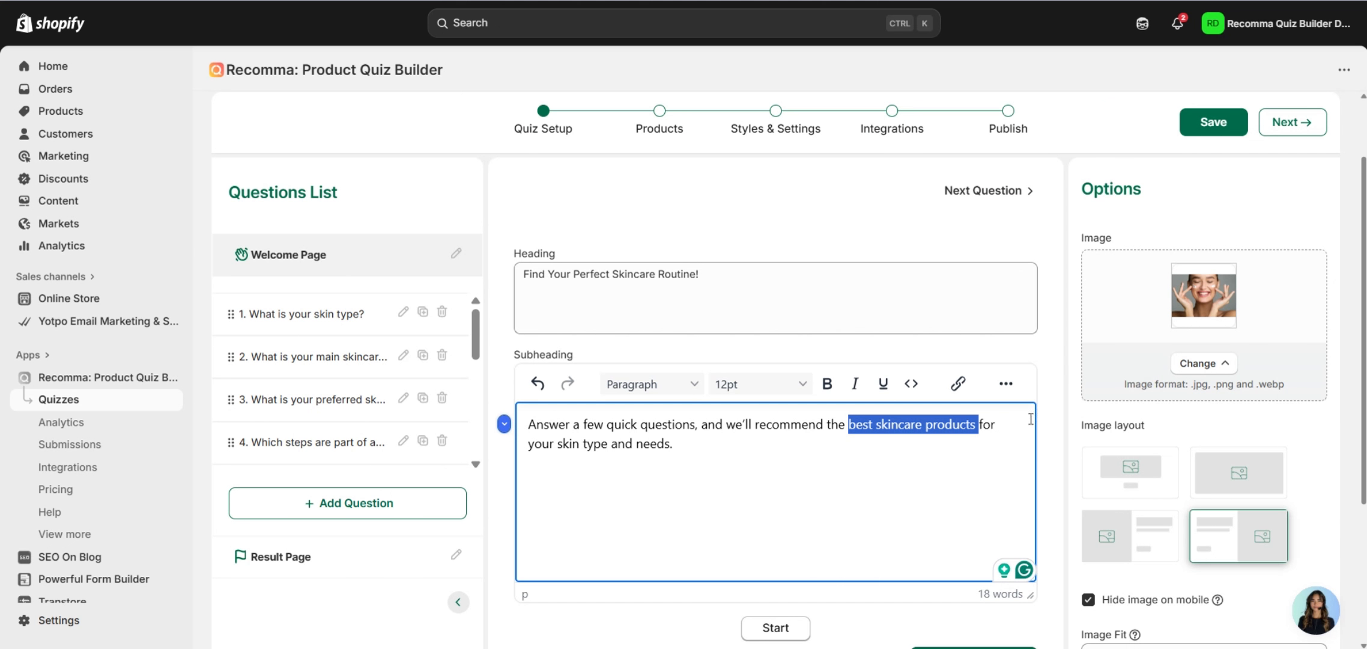
left_click(950, 454)
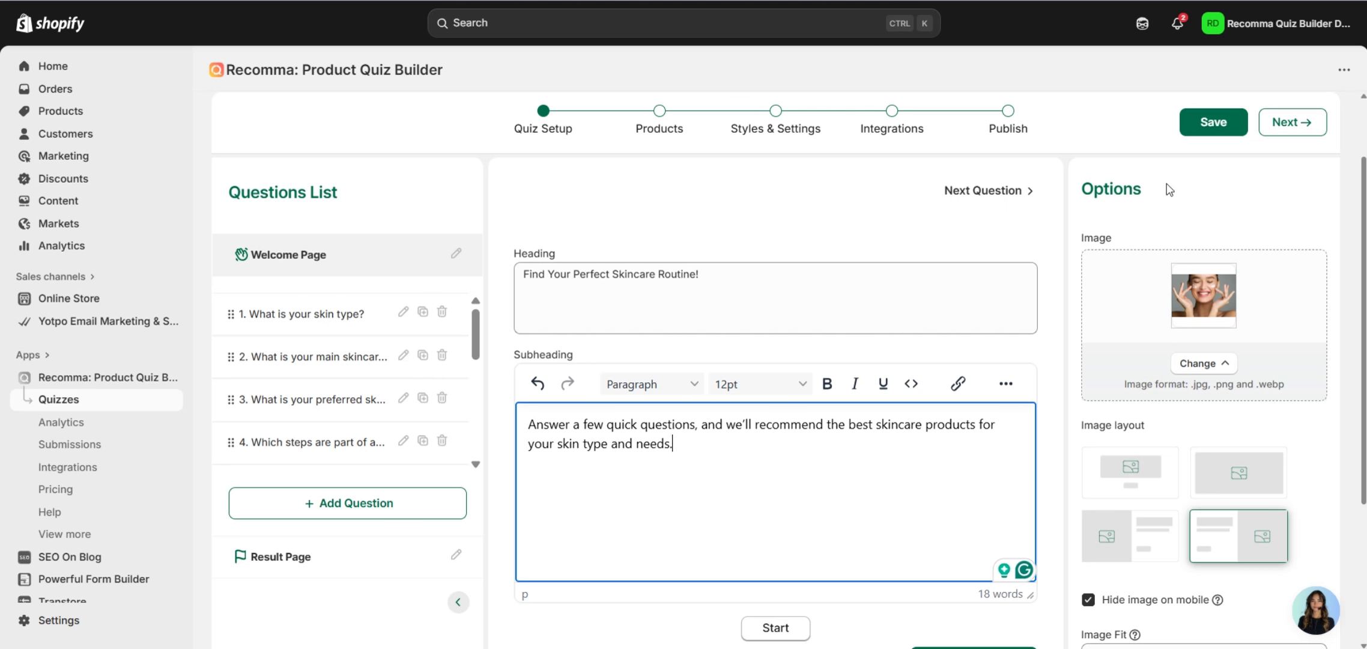
scroll(1169, 190, "down", 2)
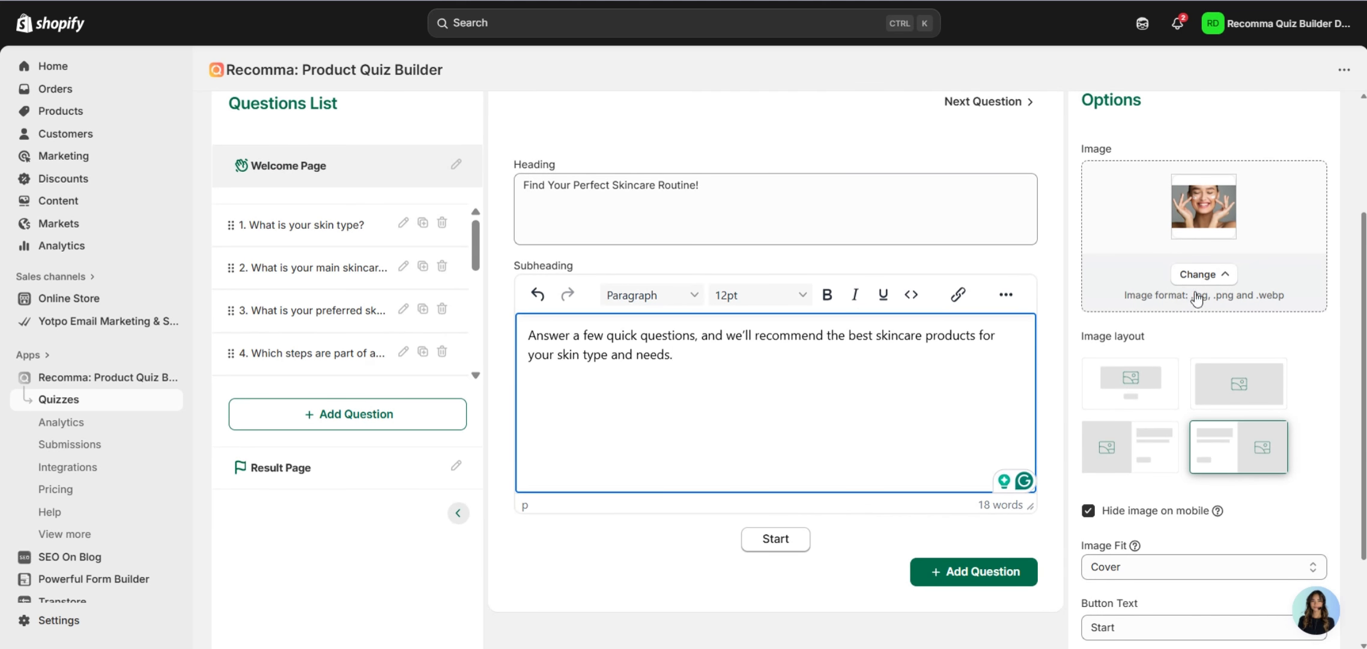
scroll(1271, 328, "down", 2)
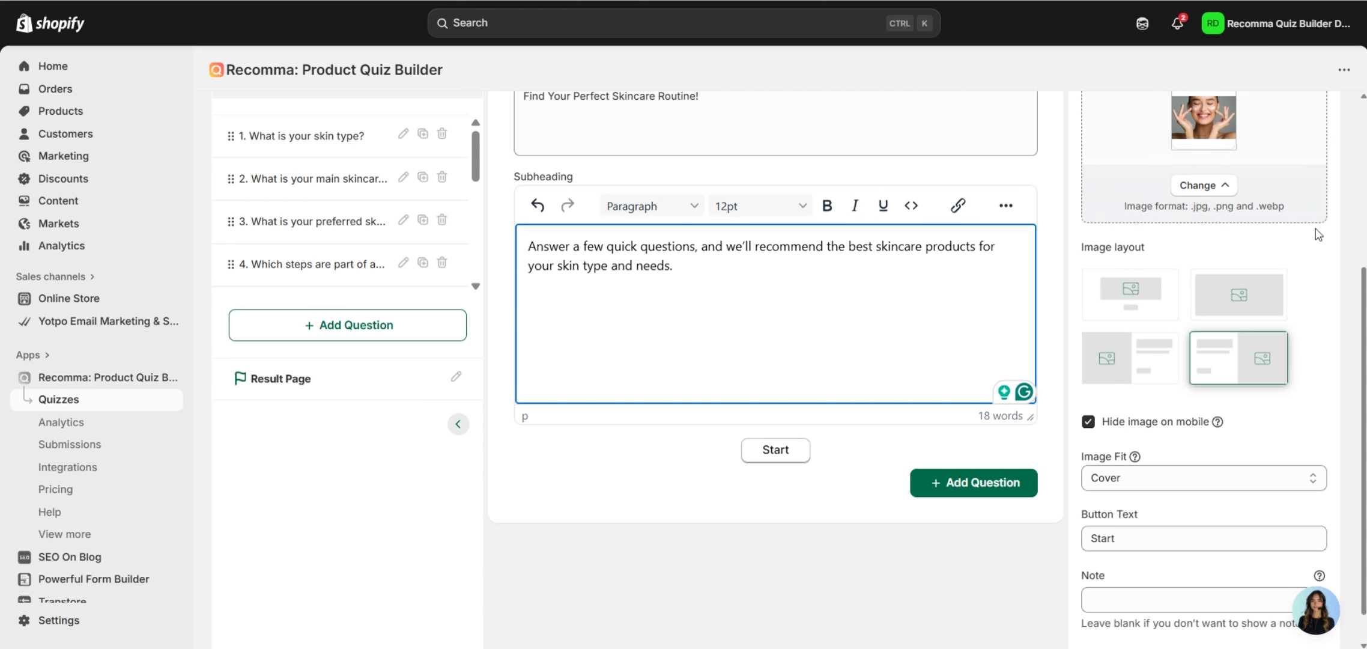
scroll(1153, 322, "up", 2)
left_click(1135, 388)
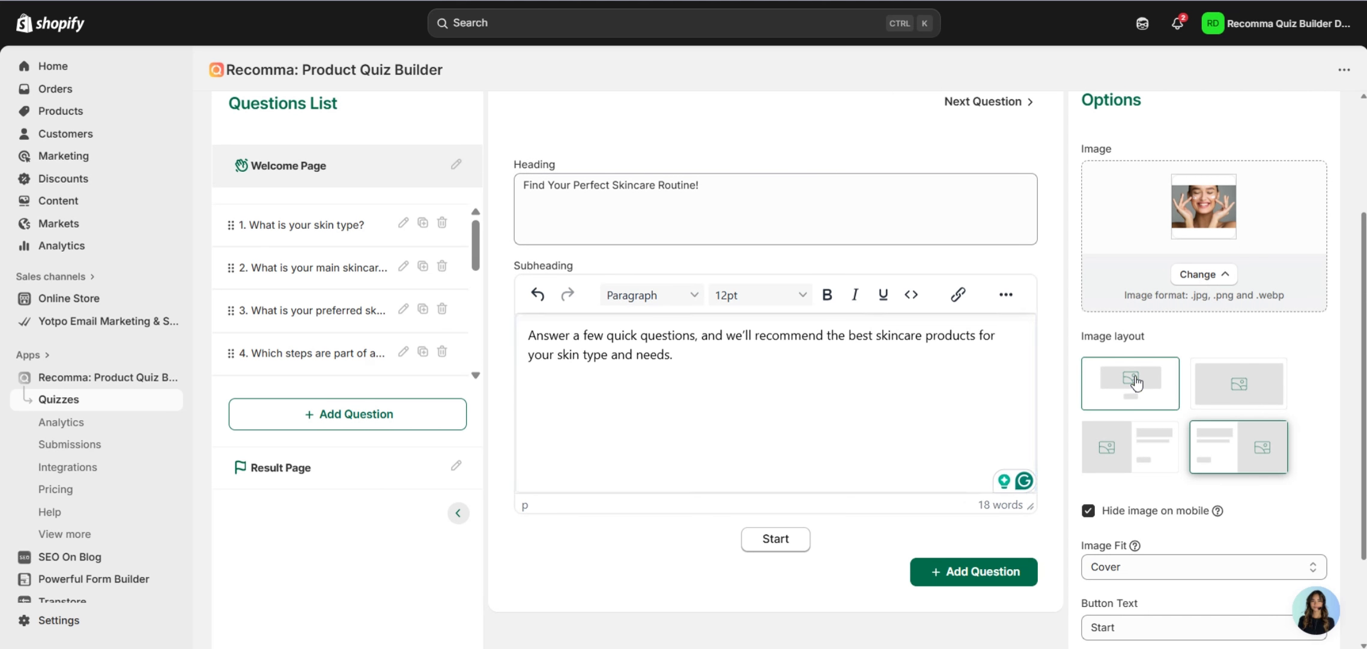
left_click(1226, 386)
left_click(1240, 425)
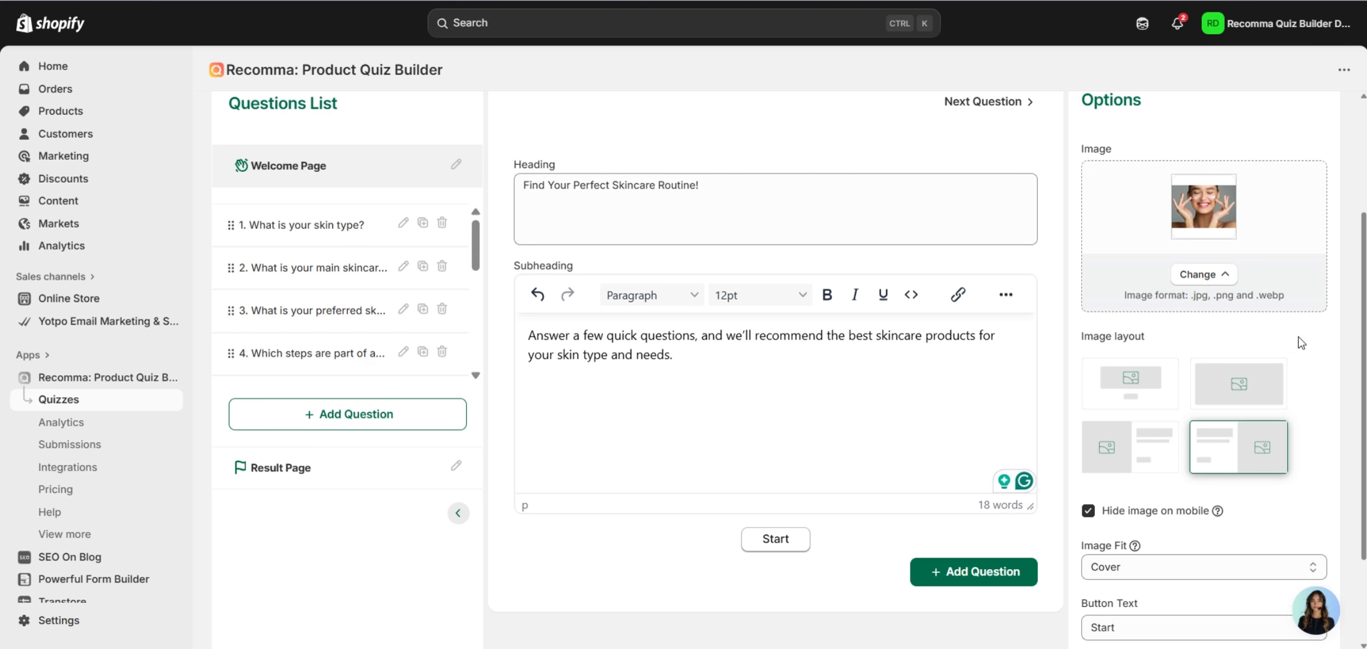
scroll(1300, 342, "down", 2)
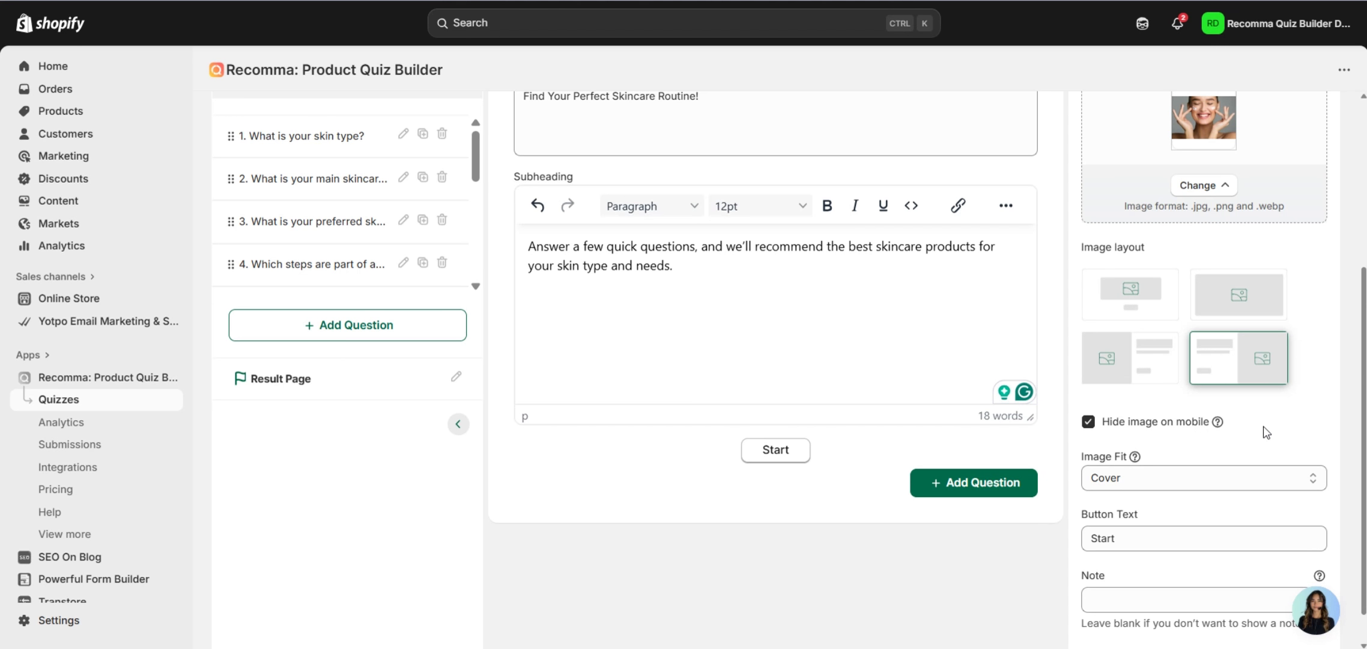
scroll(1268, 409, "down", 1)
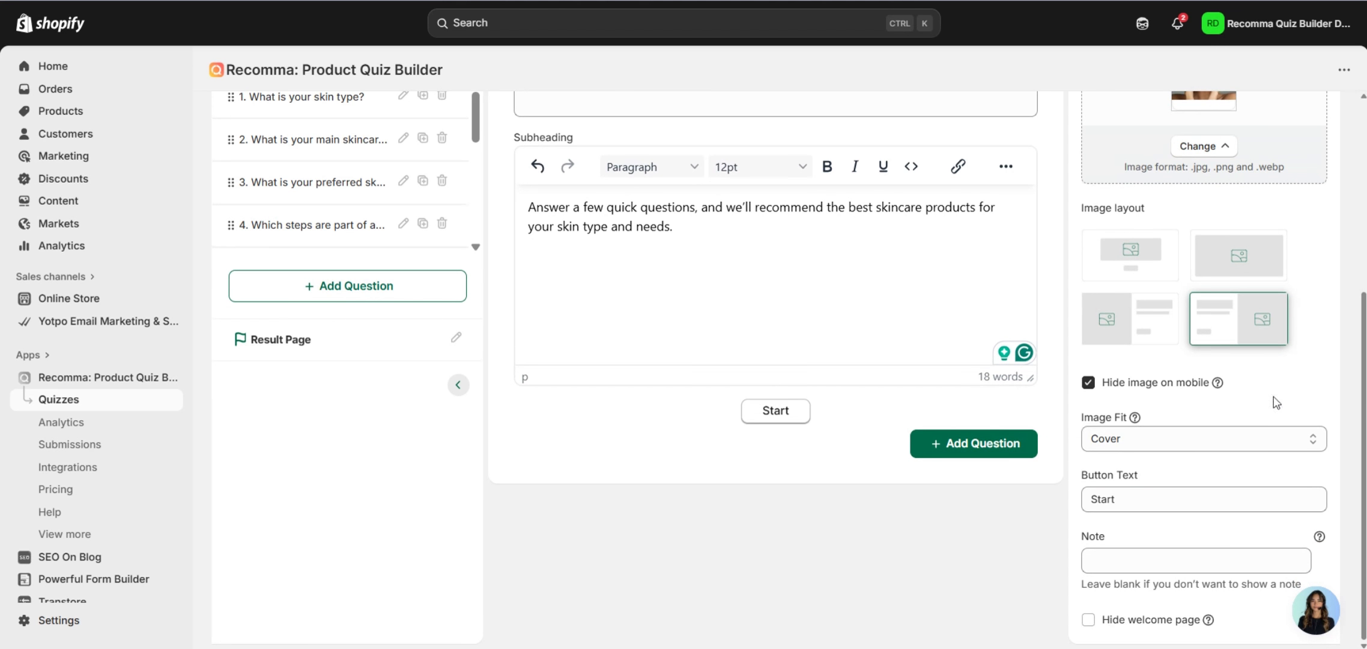
left_click(1162, 439)
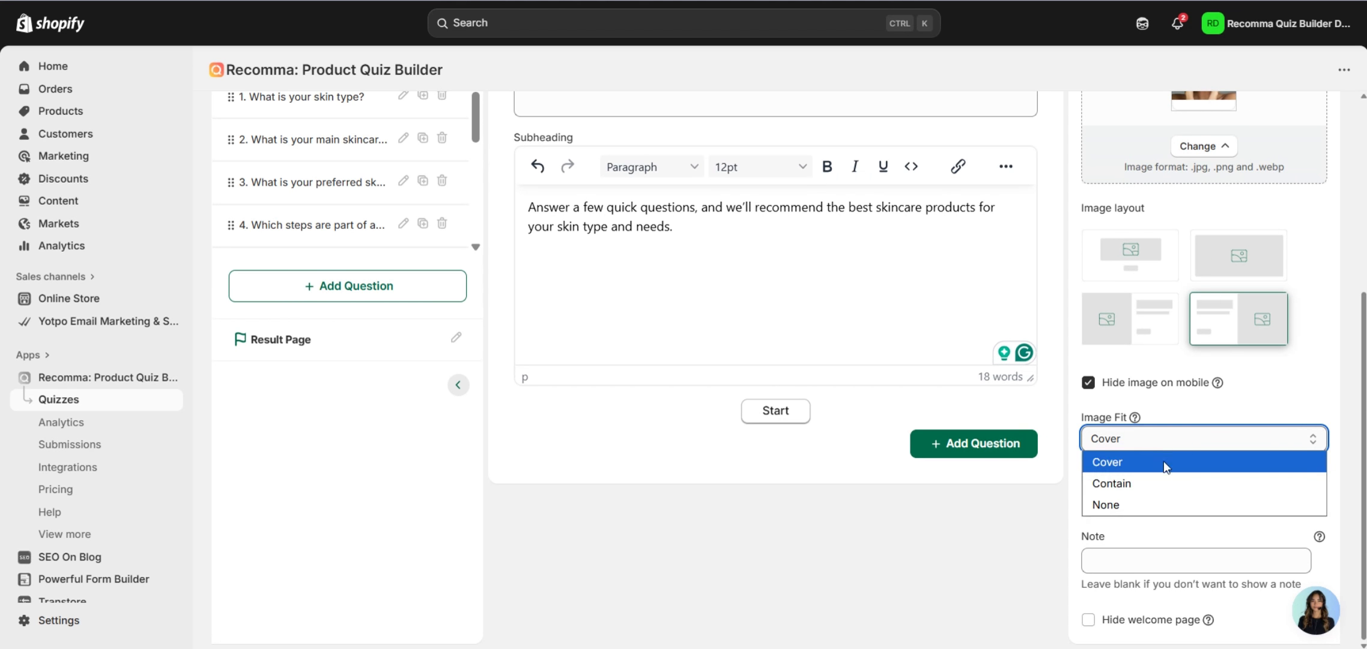
left_click(1248, 408)
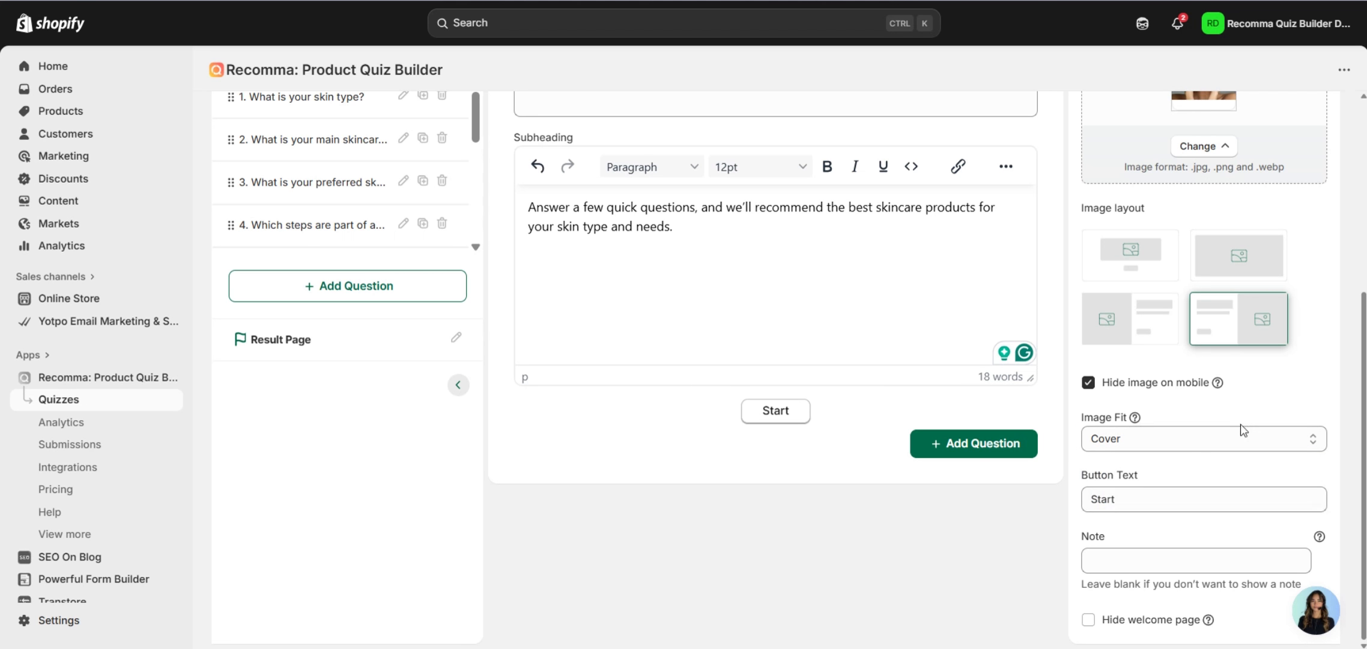
Change the welcome page button text from 'Start' to 'Let's Start'.
left_click(1195, 506)
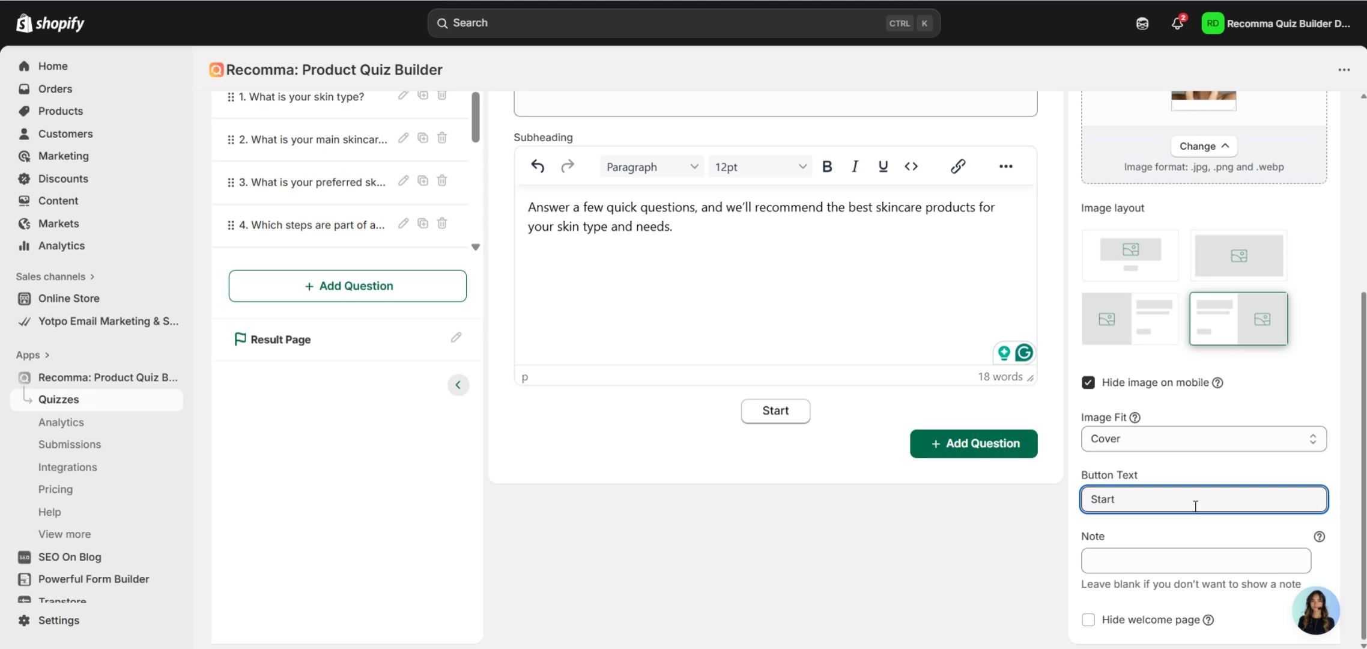
key("BackSpace")
key("BackSpace")
key("BackSpace")
key("BackSpace")
key("BackSpace")
type("Let's Sta")
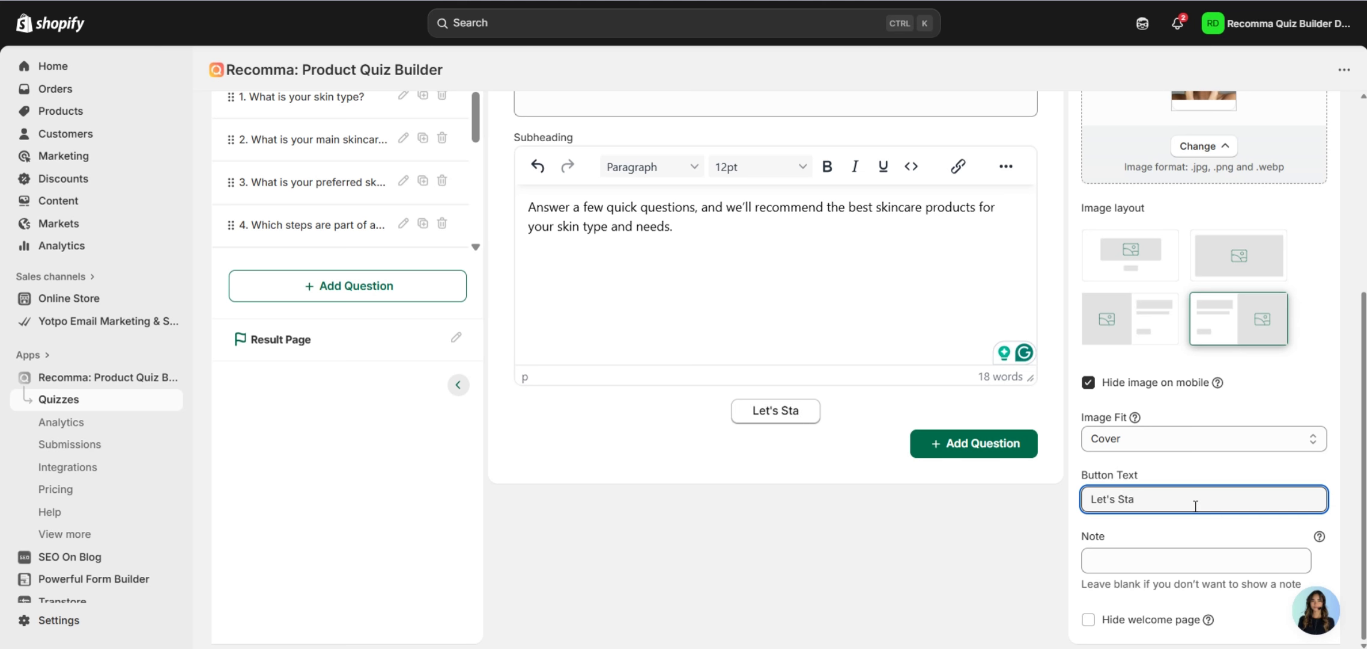
type("rt")
left_click(1194, 523)
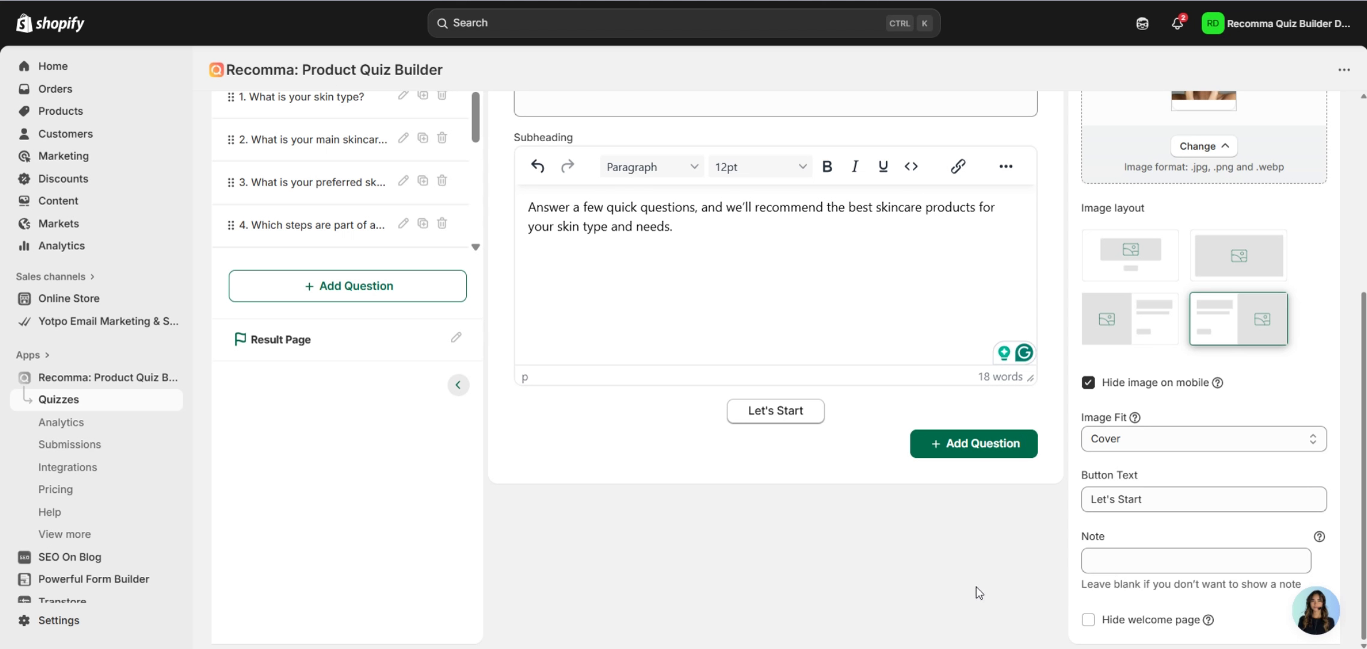
scroll(978, 587, "up", 3)
scroll(961, 577, "down", 3)
scroll(1021, 586, "up", 4)
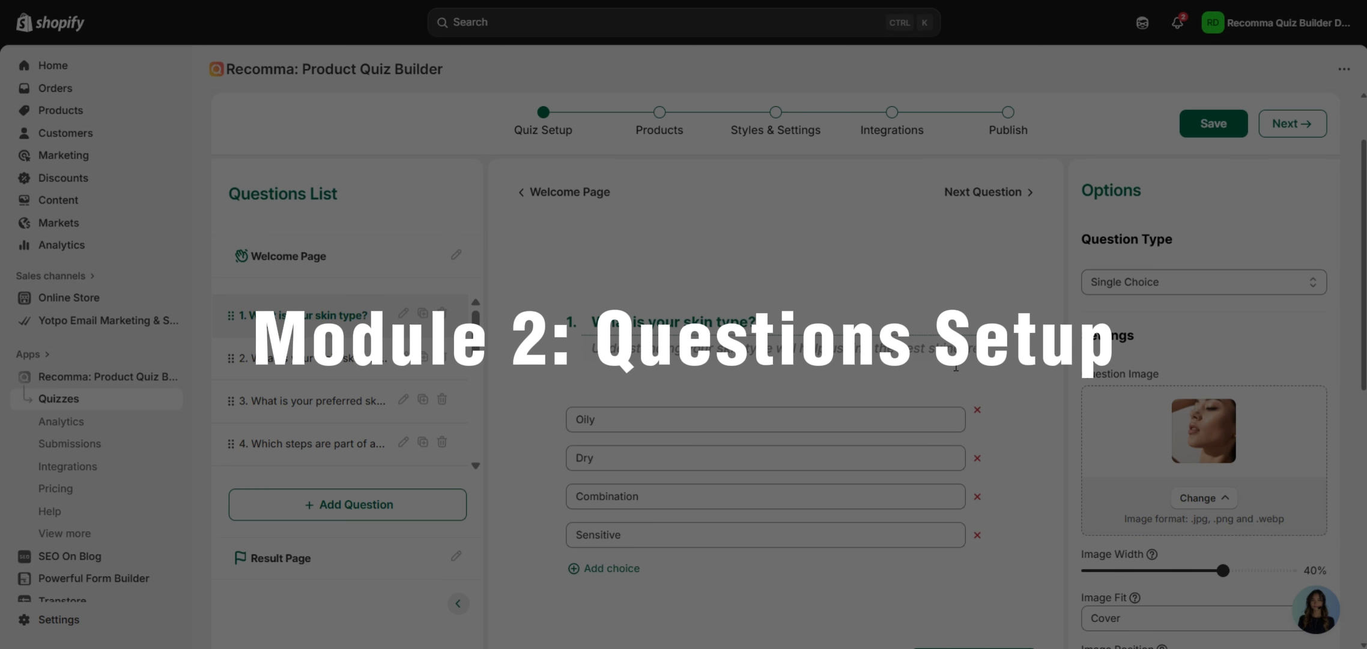
mouse_move(475, 340)
left_mouse_down()
mouse_move(477, 452)
mouse_move(473, 325)
left_mouse_up()
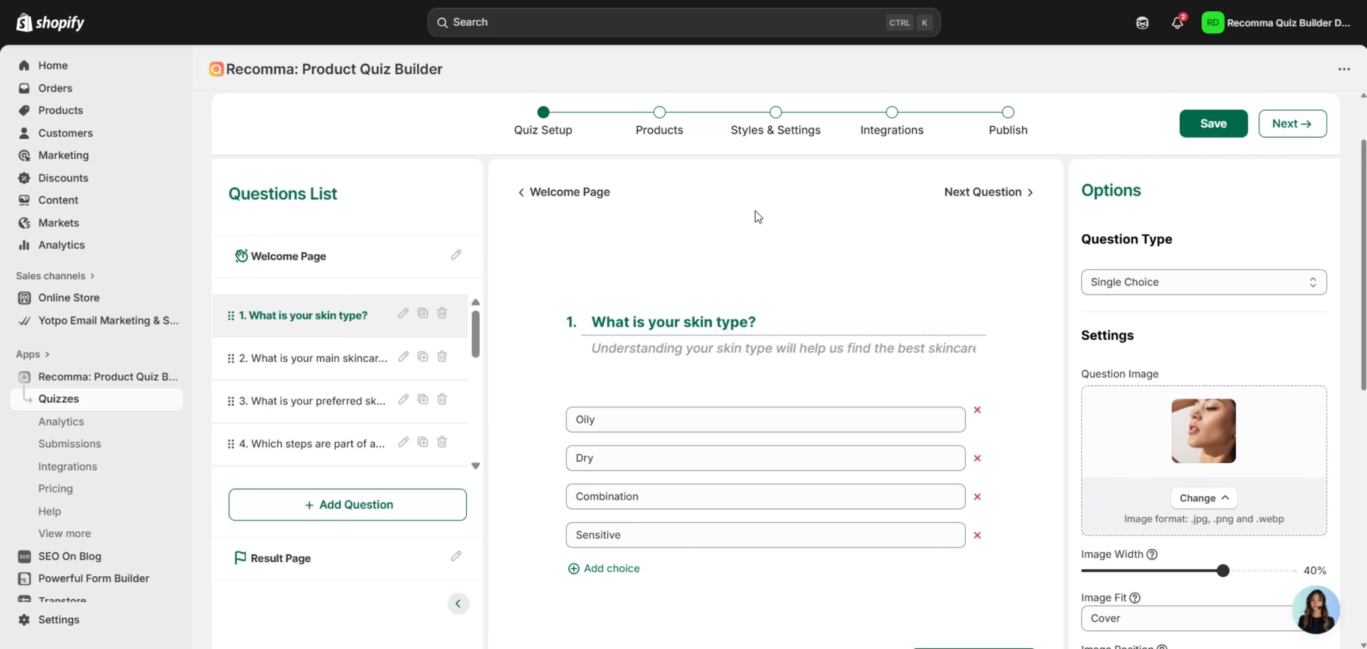
left_click(1157, 288)
triple_click(653, 357)
triple_click(800, 326)
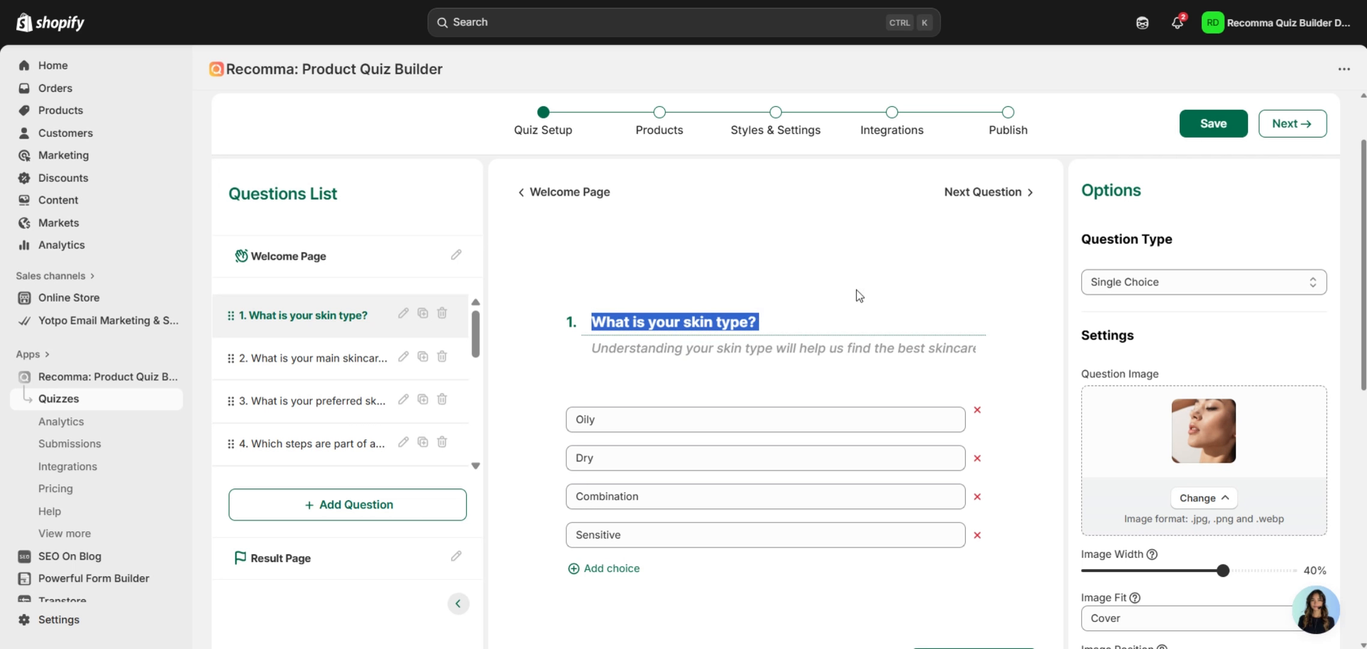
triple_click(686, 359)
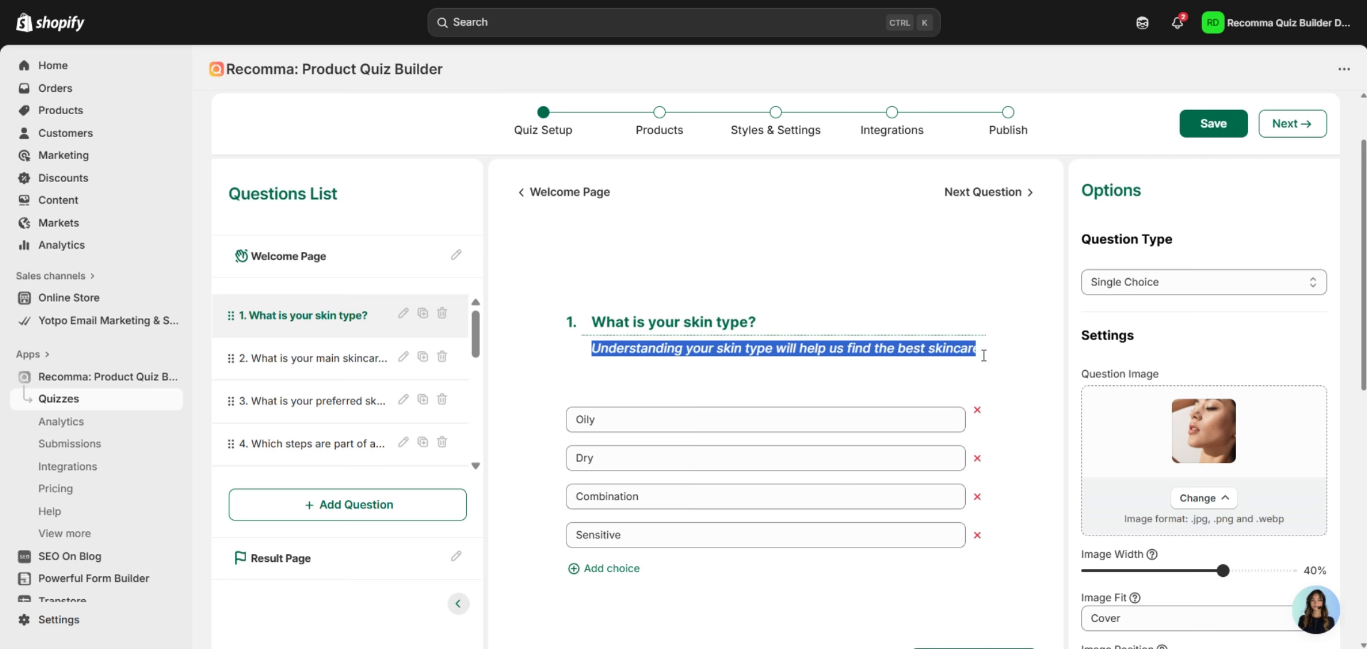
left_click(1031, 345)
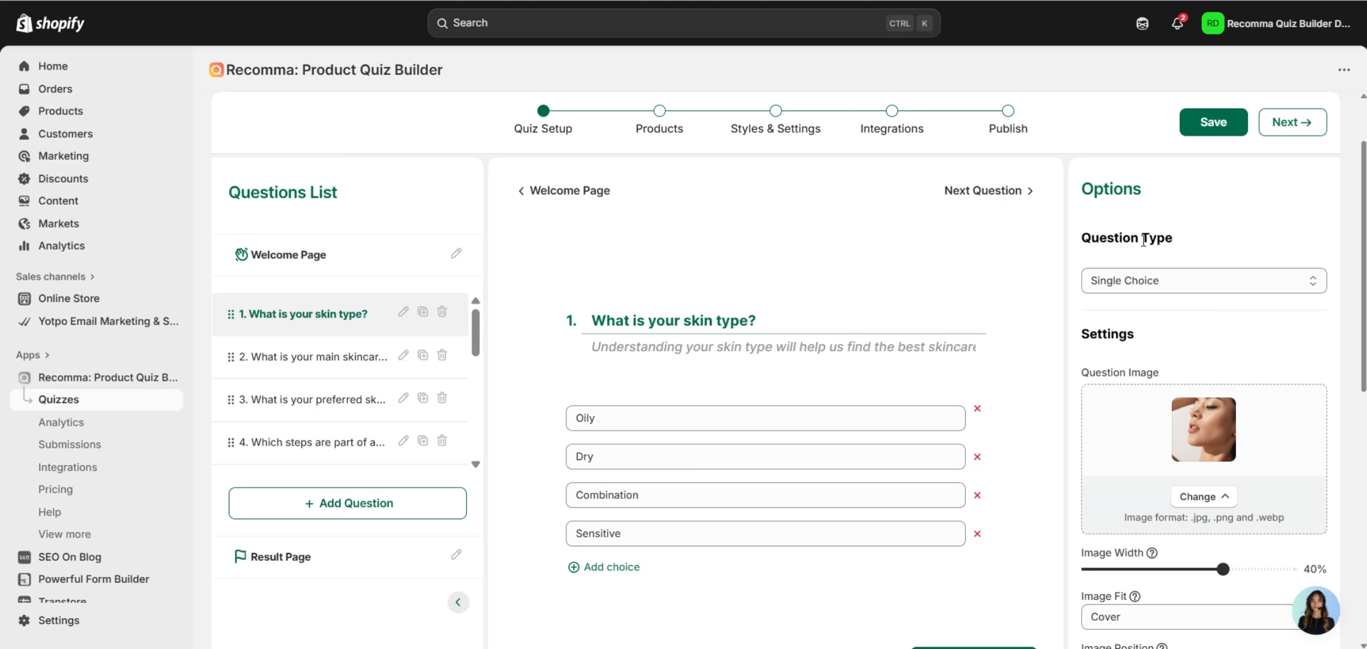
scroll(1179, 308, "down", 1)
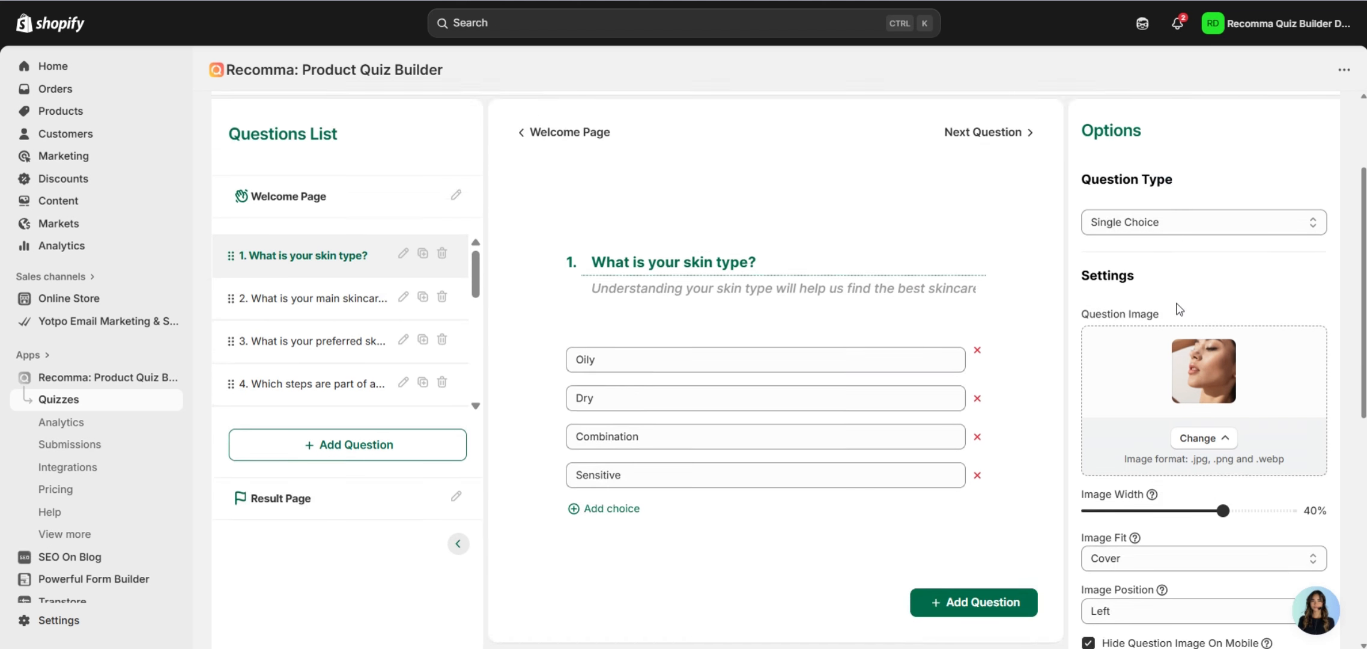
scroll(1179, 308, "down", 1)
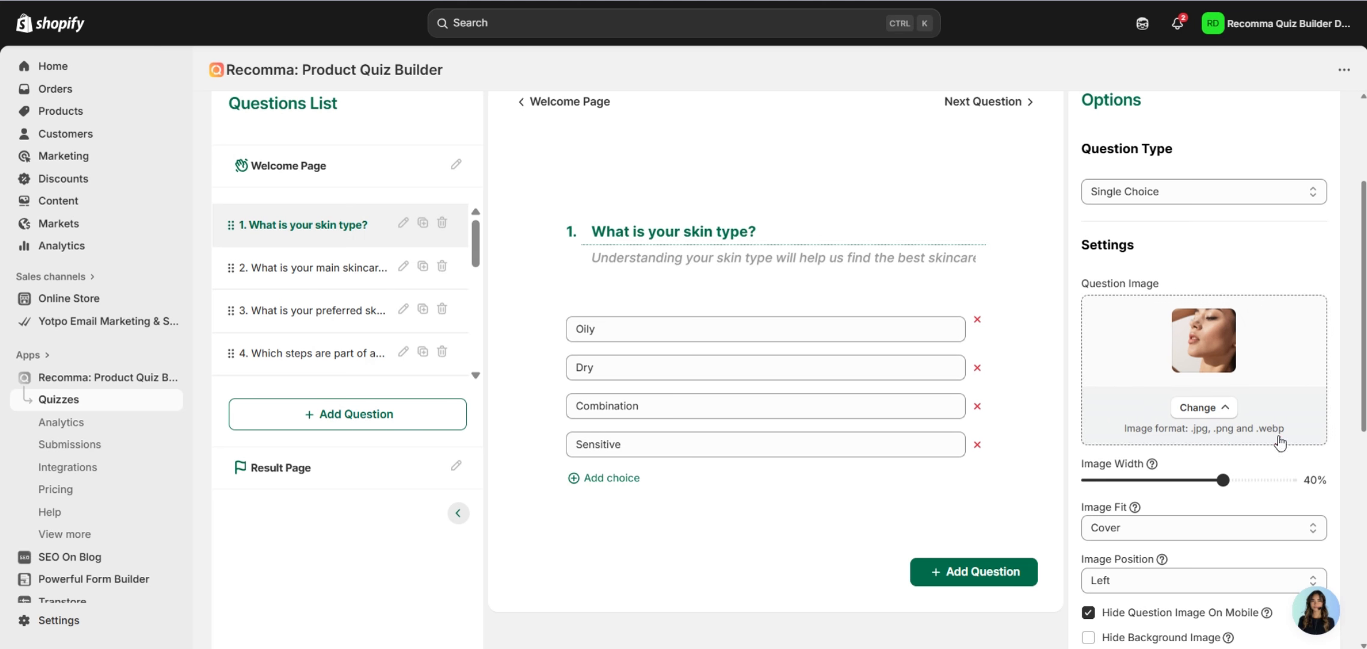
scroll(1291, 427, "down", 3)
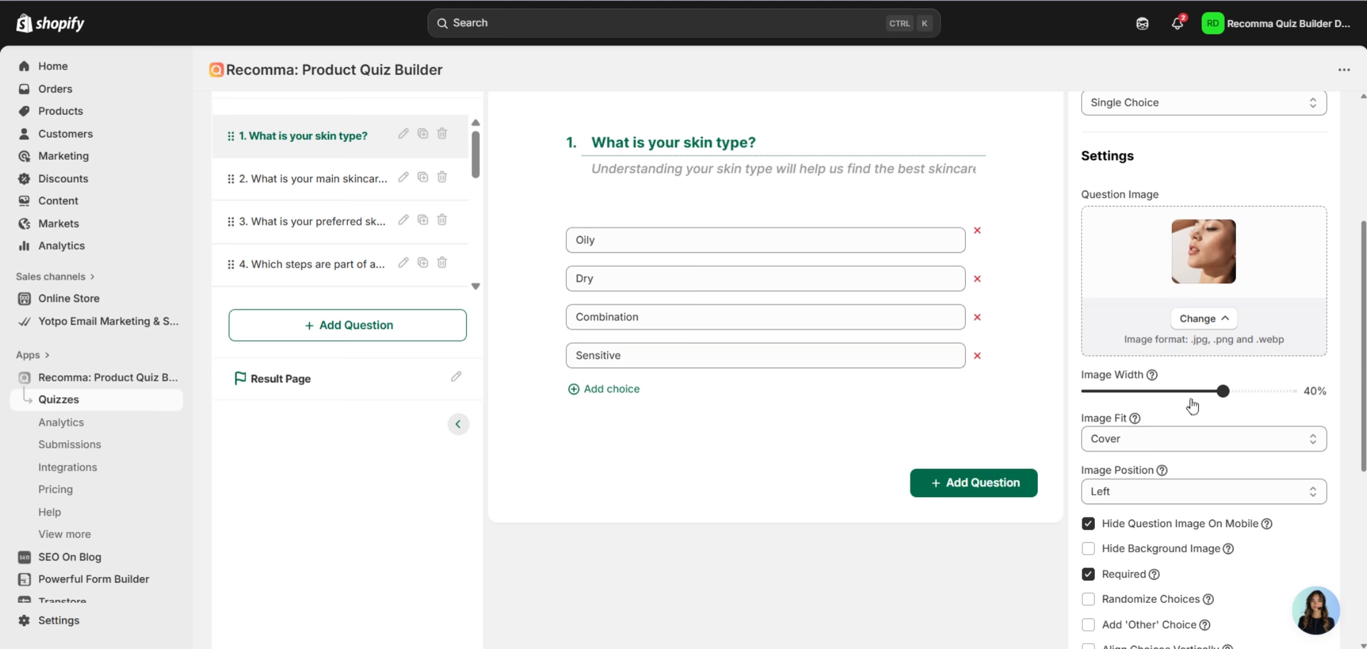
scroll(1202, 402, "down", 3)
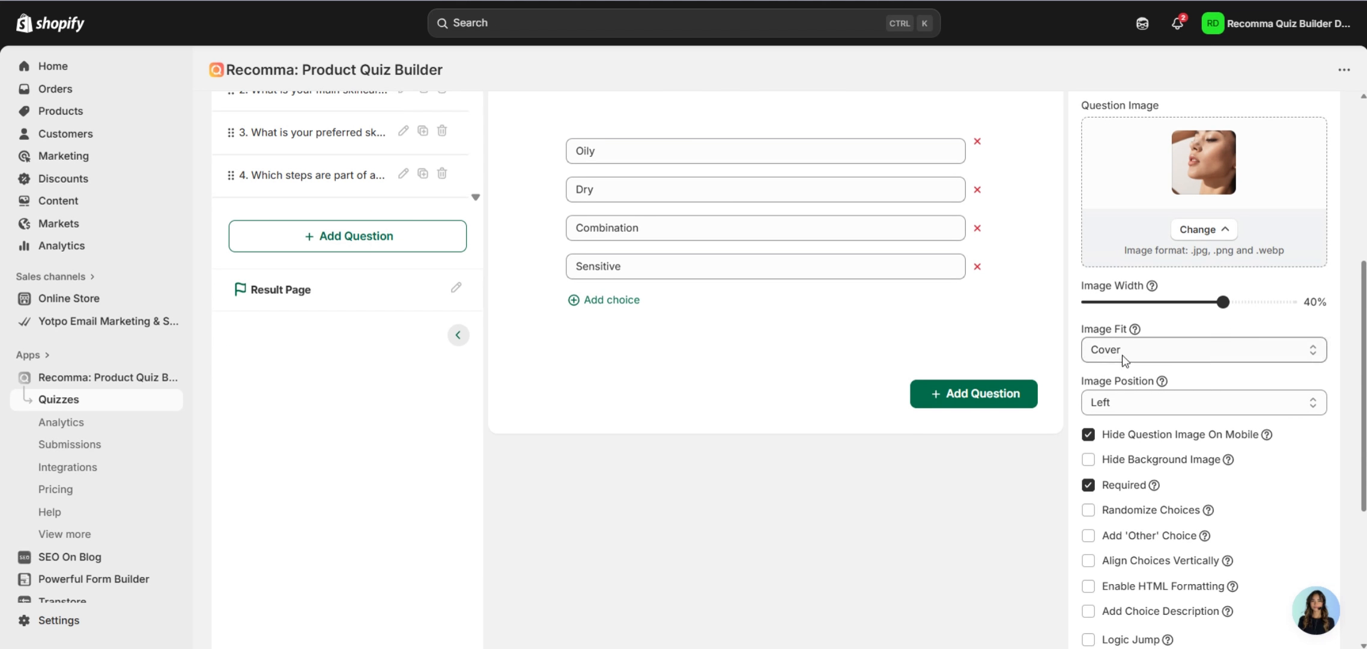
left_click(1123, 355)
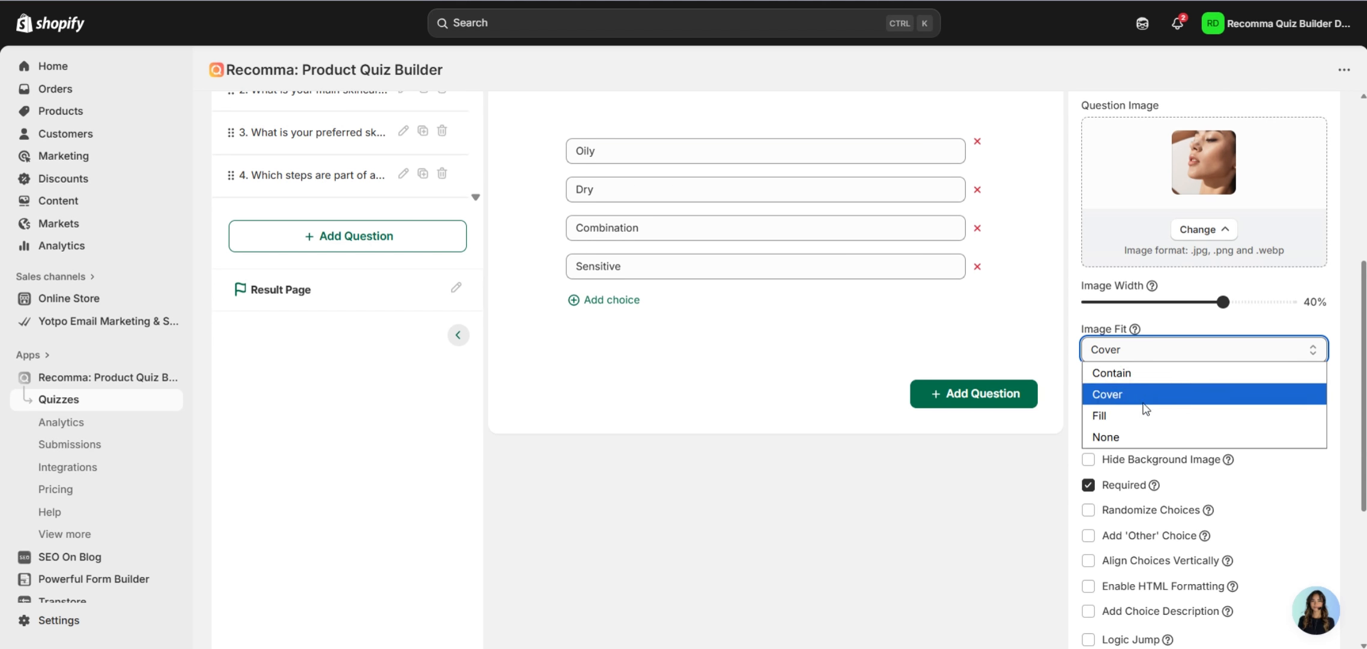
left_click(1344, 381)
scroll(1140, 367, "down", 3)
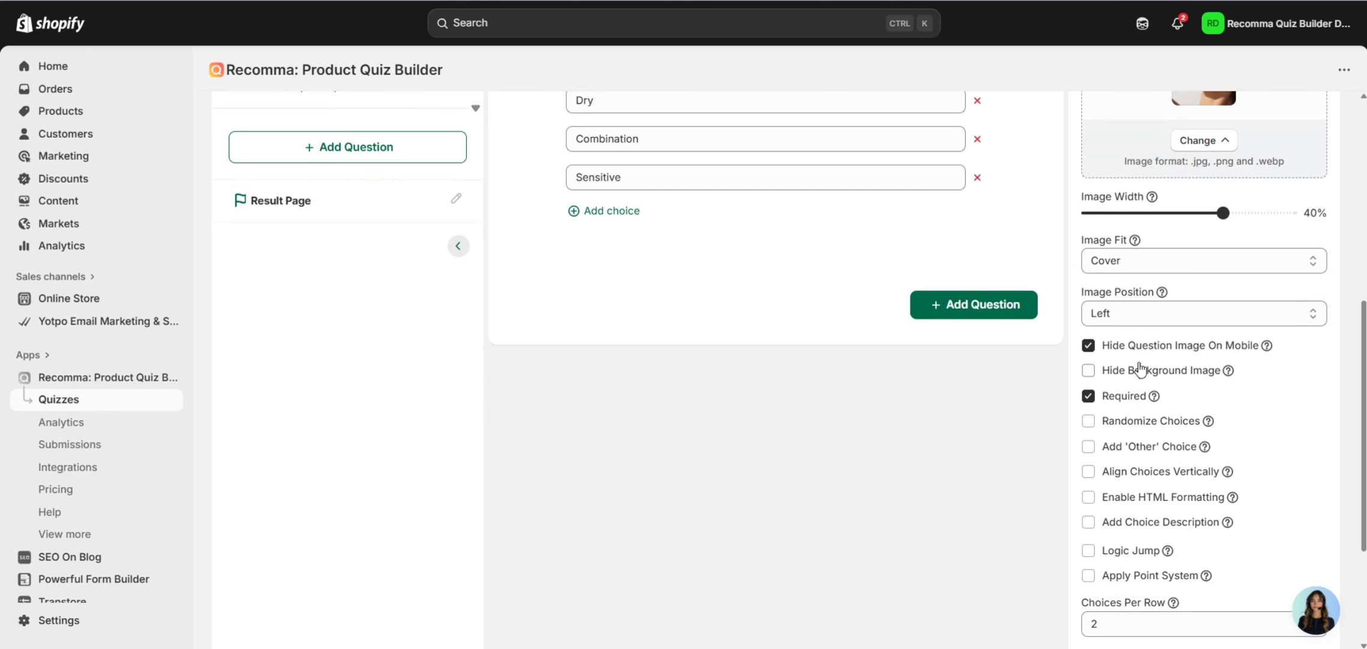
left_click(1128, 312)
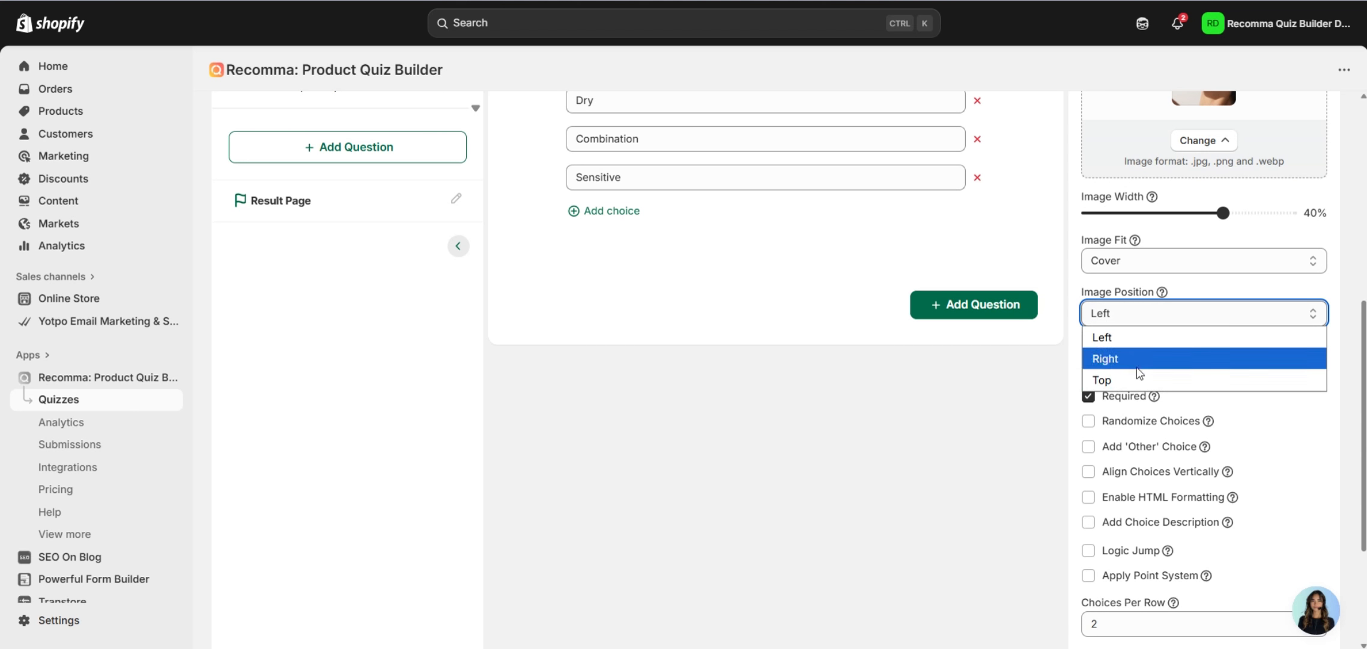
left_click(1321, 294)
scroll(1255, 323, "down", 3)
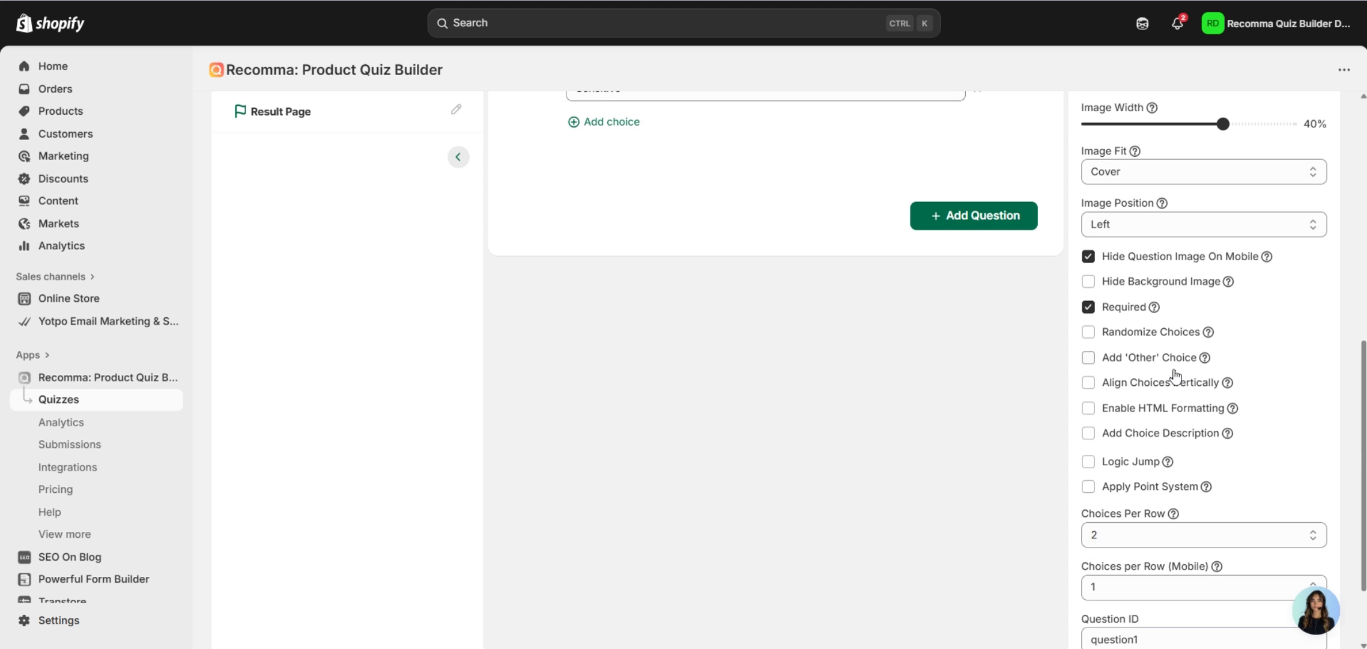
Turn Add 'Other' Choice on and back off for question 1.
left_click(1106, 367)
scroll(948, 378, "up", 2)
scroll(983, 393, "up", 2)
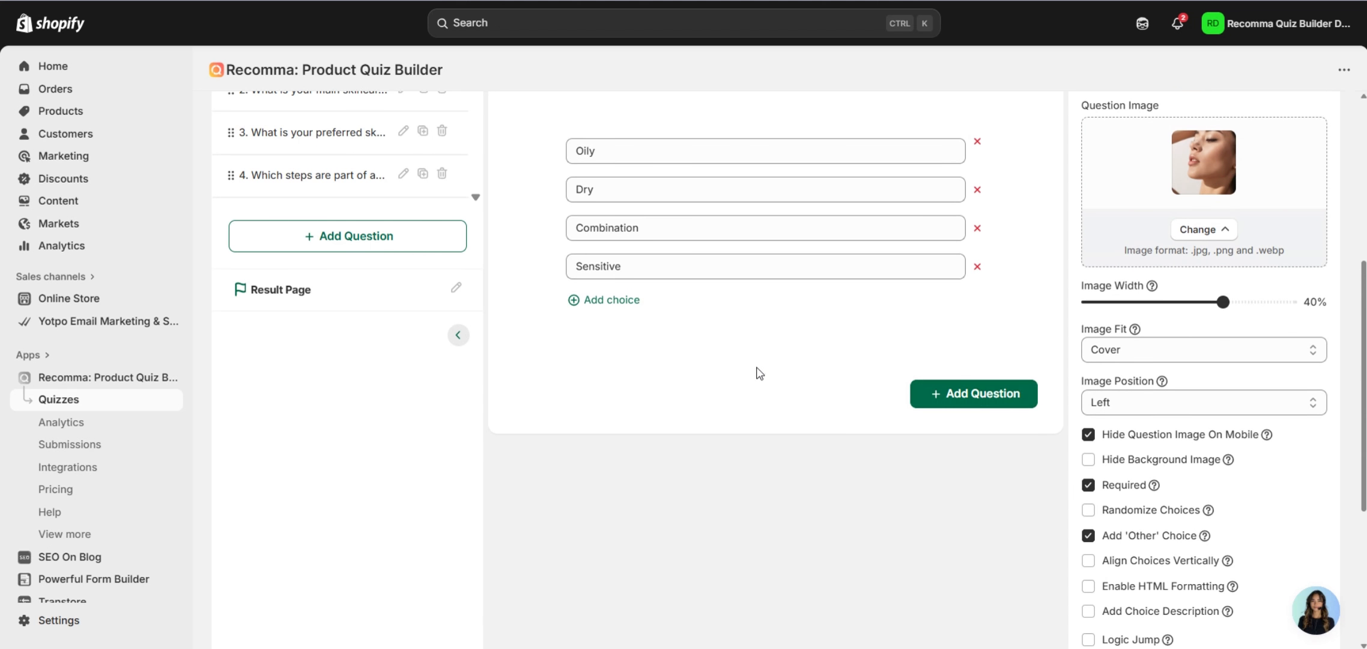
scroll(901, 390, "down", 2)
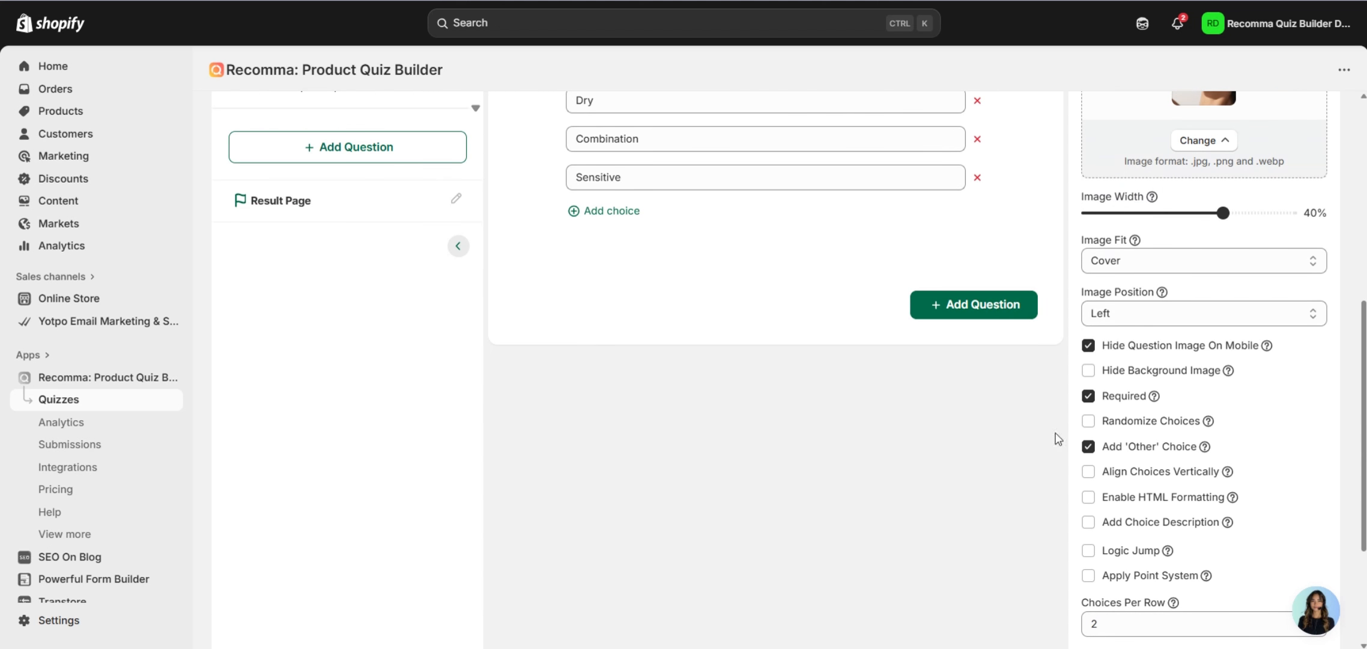
left_click(1090, 449)
scroll(1310, 498, "down", 3)
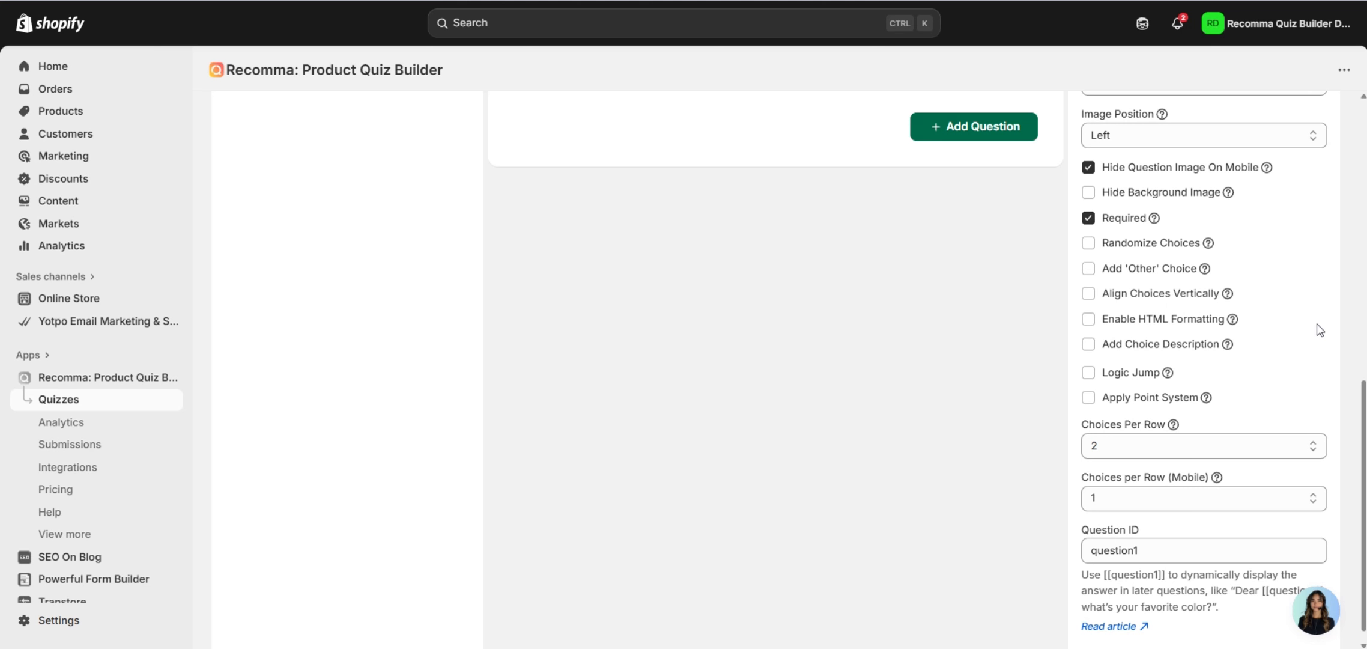
Turn Add Choice Description on, then off again.
left_click(1089, 344)
scroll(1285, 381, "up", 5)
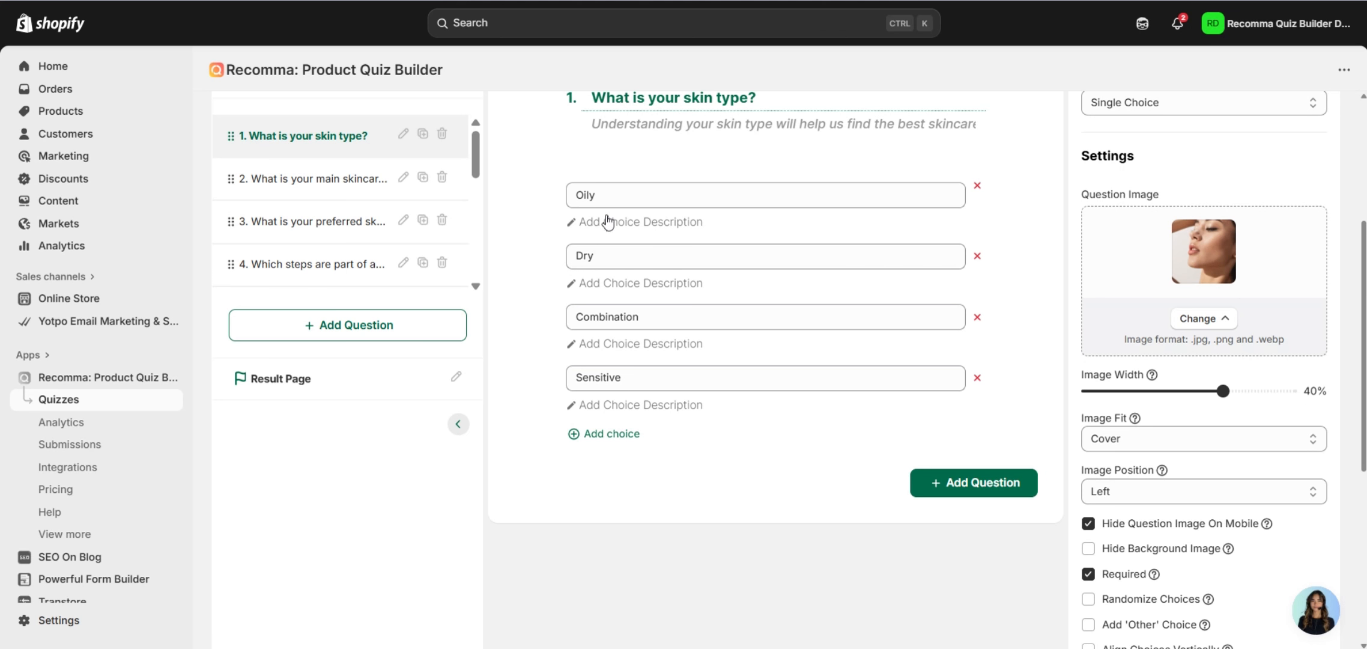
scroll(752, 264, "down", 1)
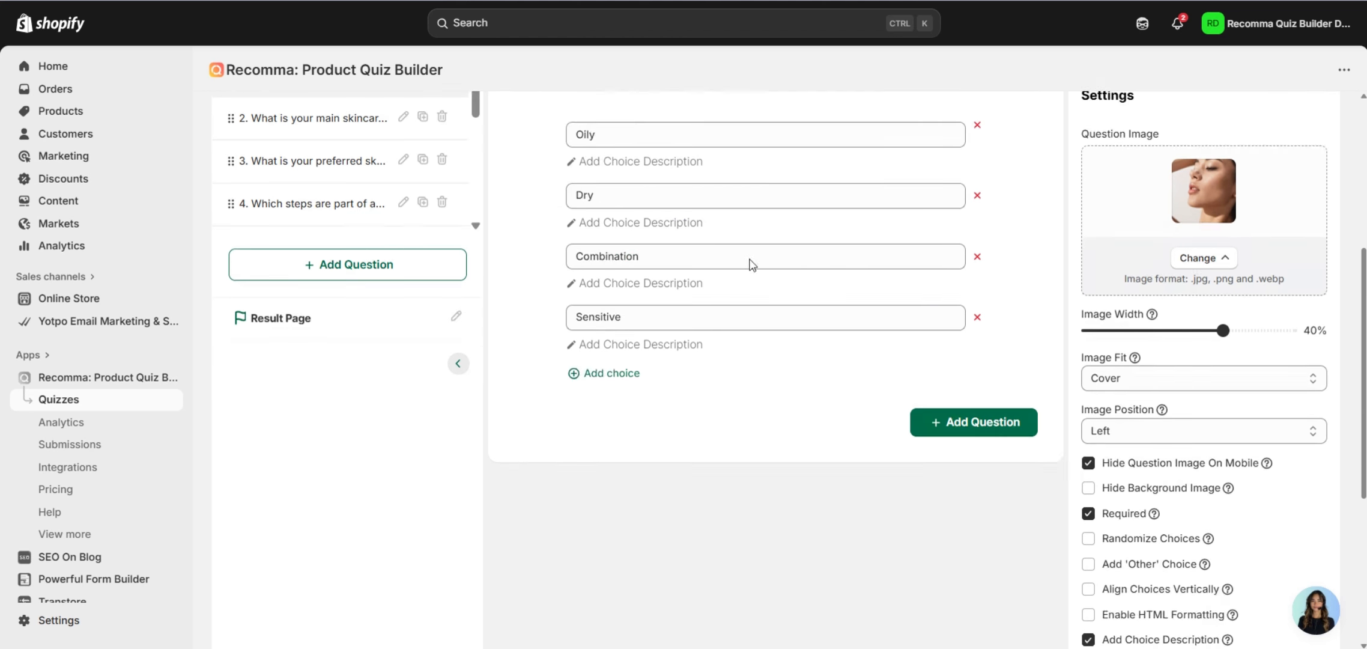
scroll(752, 264, "down", 3)
left_click(1087, 433)
scroll(1198, 411, "down", 1)
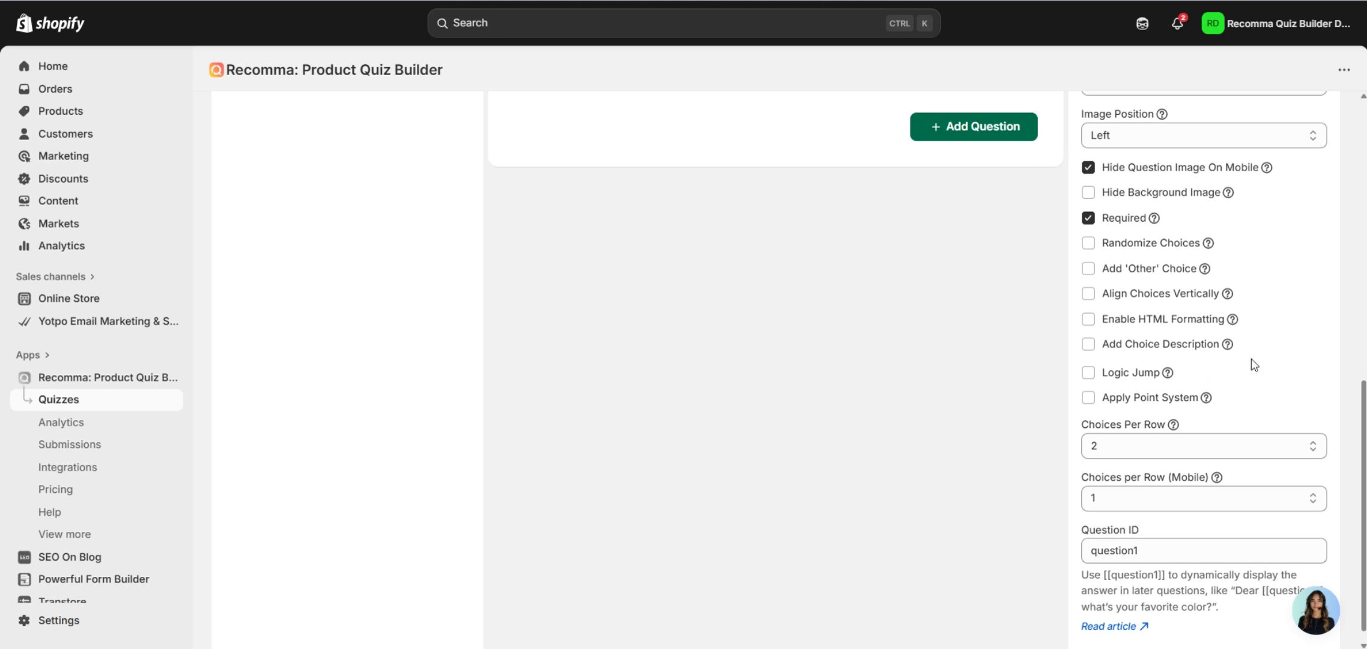
scroll(960, 201, "up", 6)
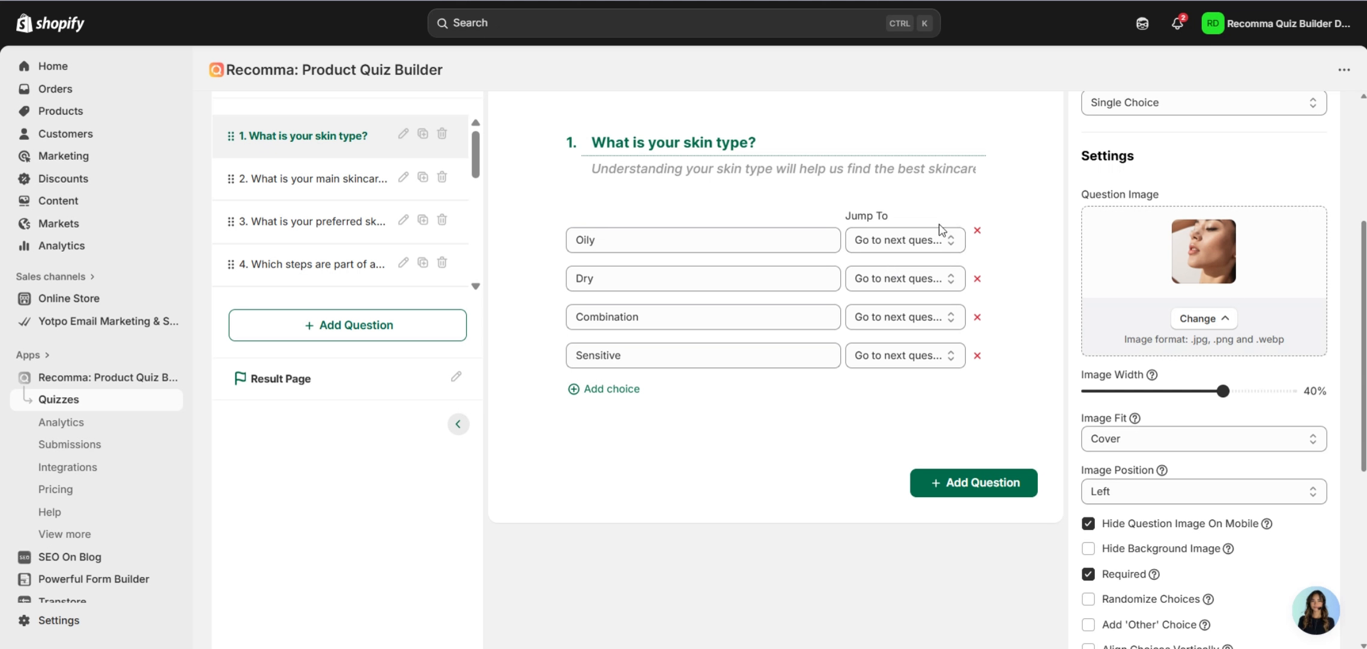
Keep the Oily and Dry answers jumping to the next question.
left_click(902, 240)
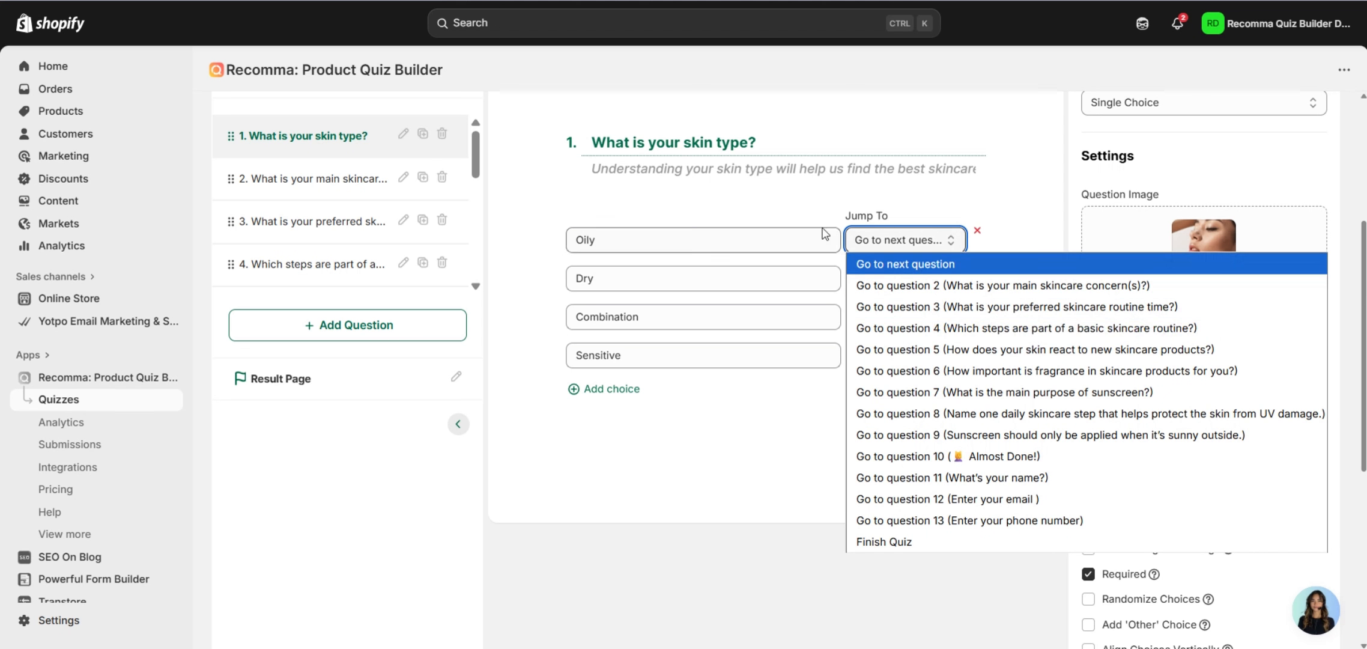
left_click(800, 222)
left_click(944, 281)
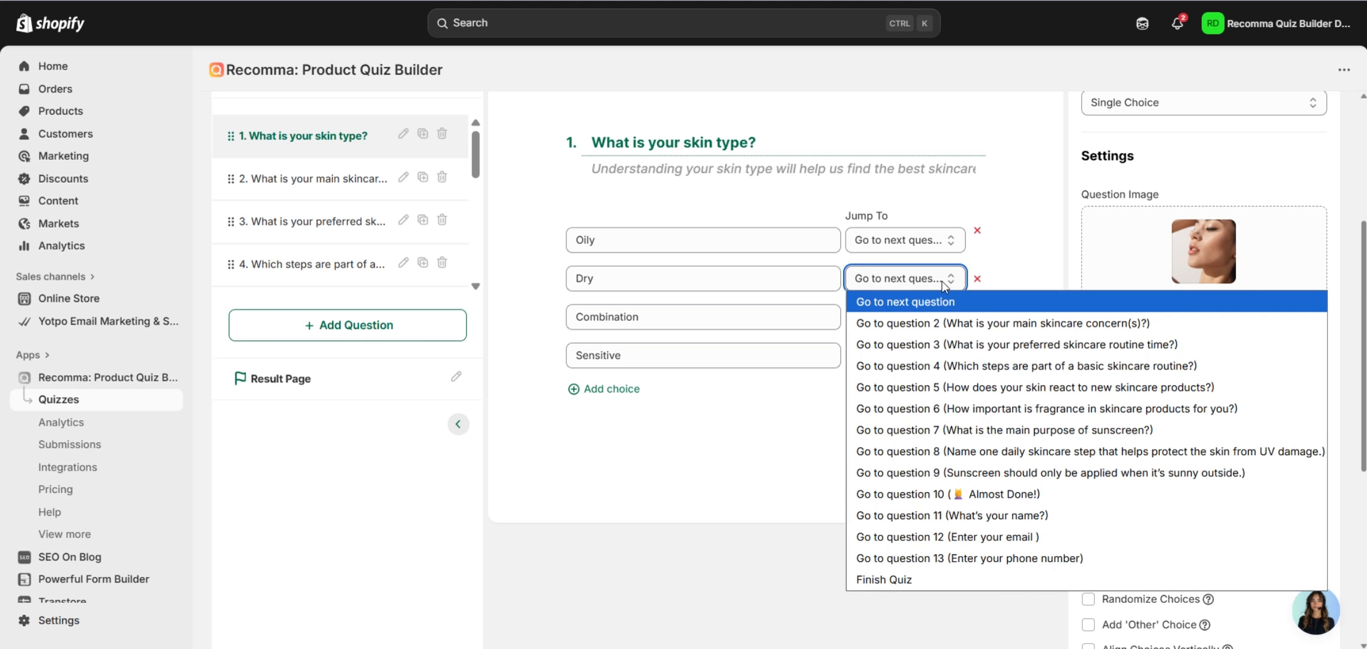
left_click(788, 207)
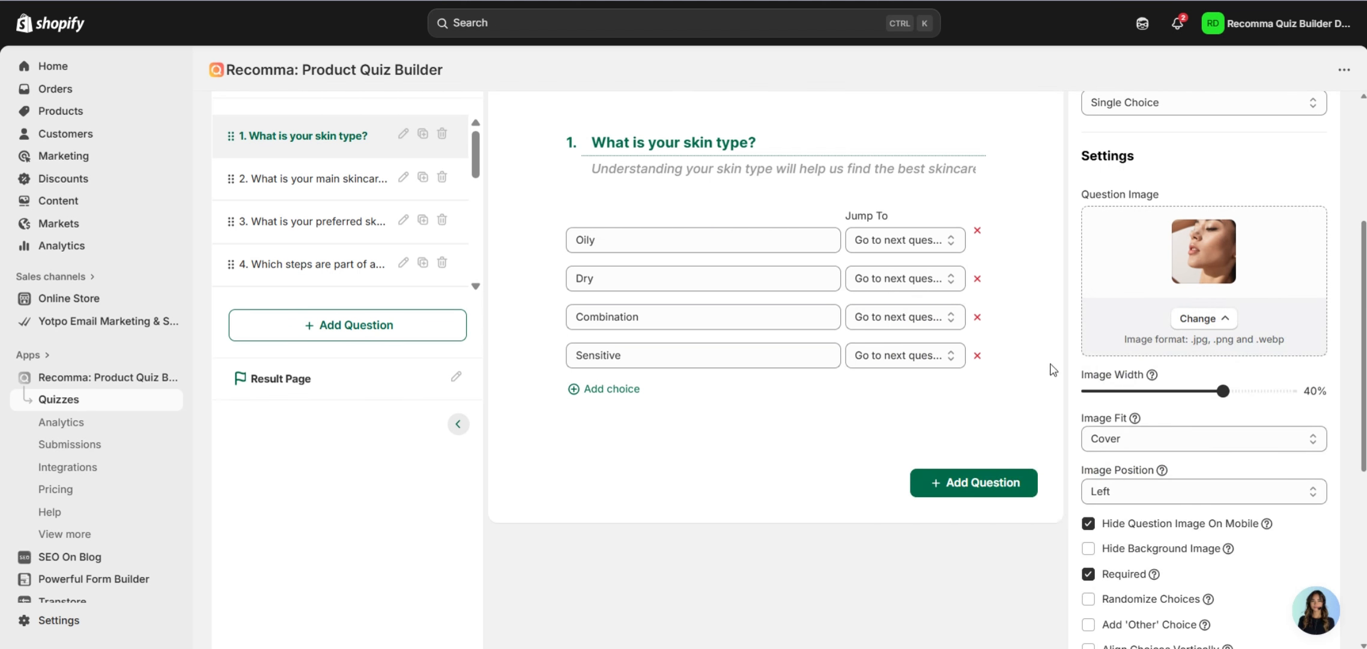
scroll(1094, 364, "down", 3)
Turn off Logic Jump and toggle Apply Point System on and off again.
left_click(1111, 557)
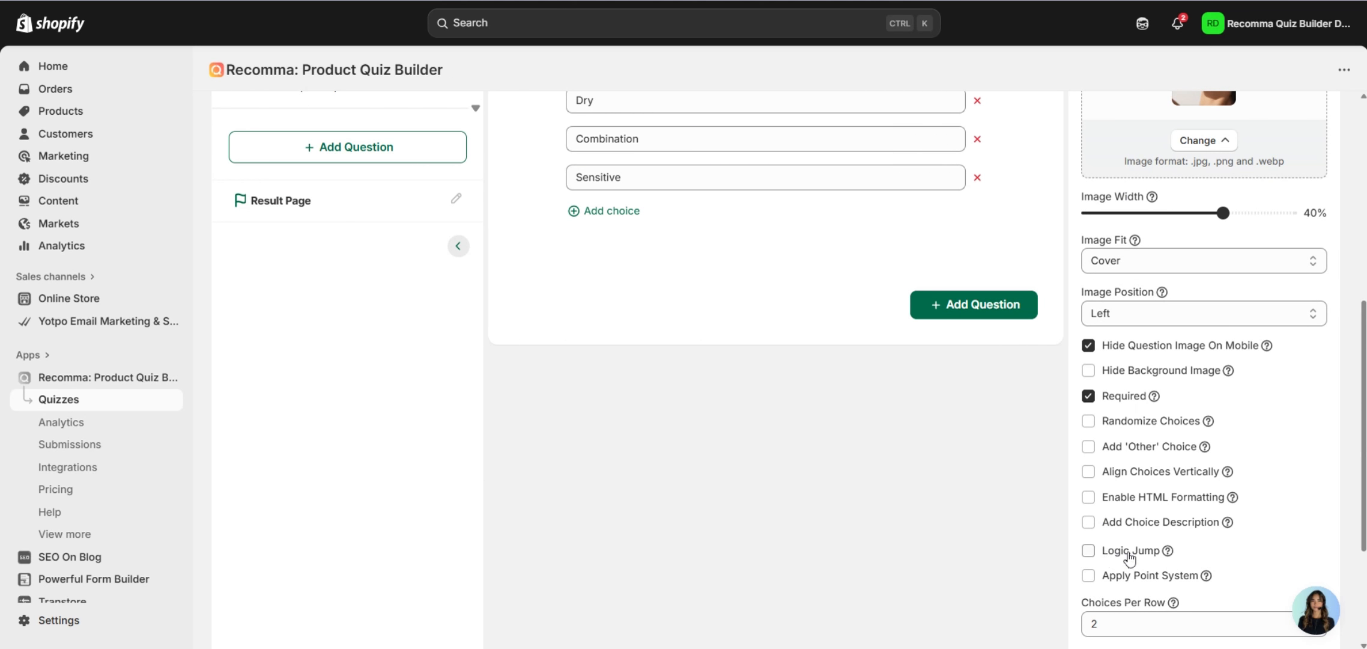
left_click(1160, 577)
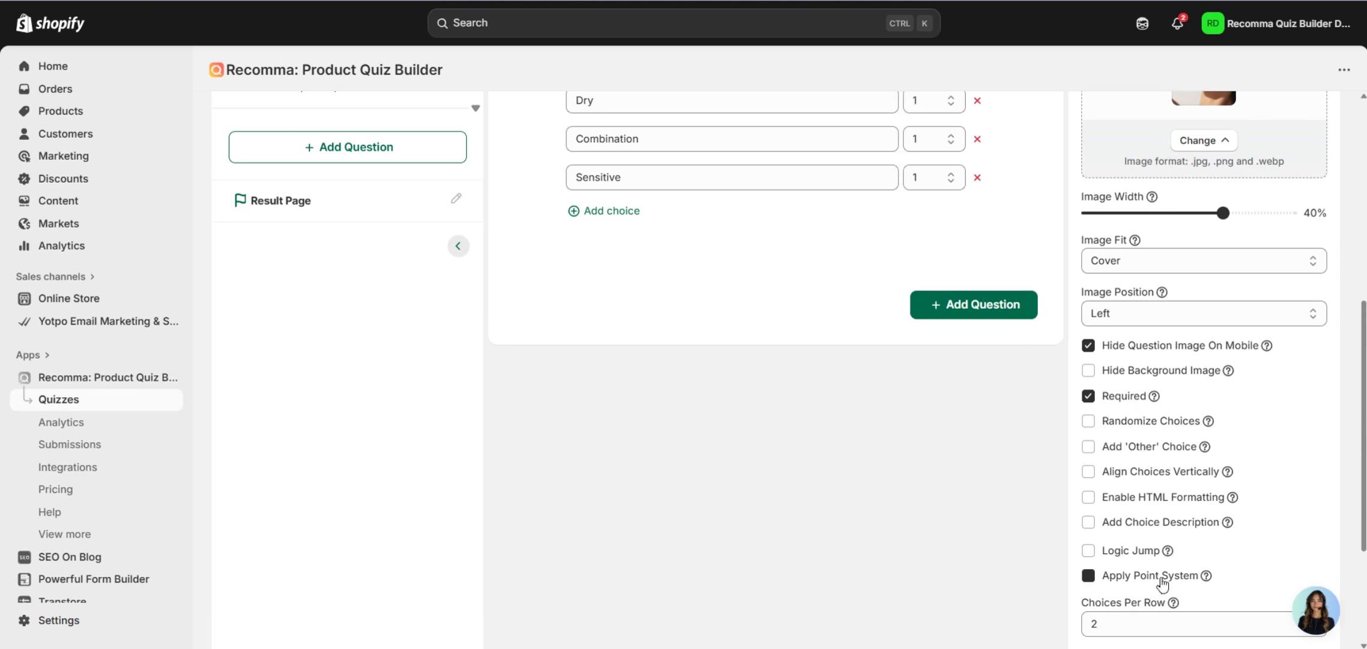
scroll(978, 498, "up", 1)
scroll(978, 498, "up", 2)
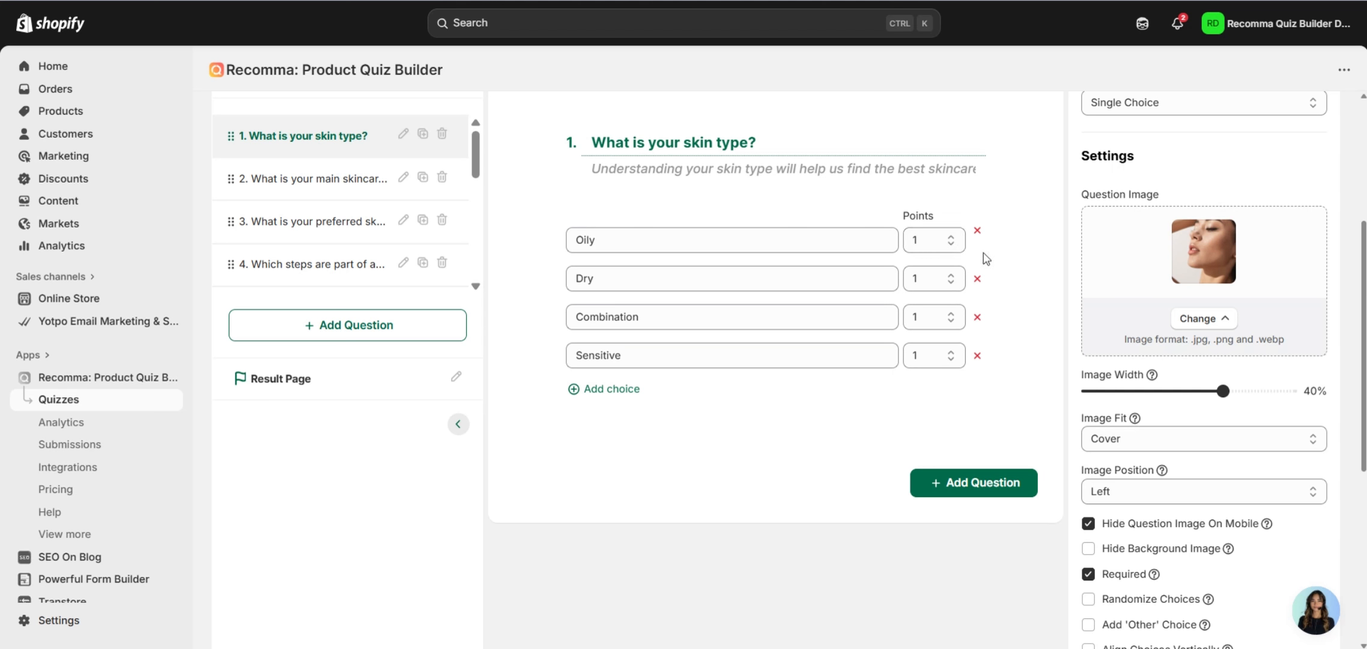
scroll(997, 316, "down", 2)
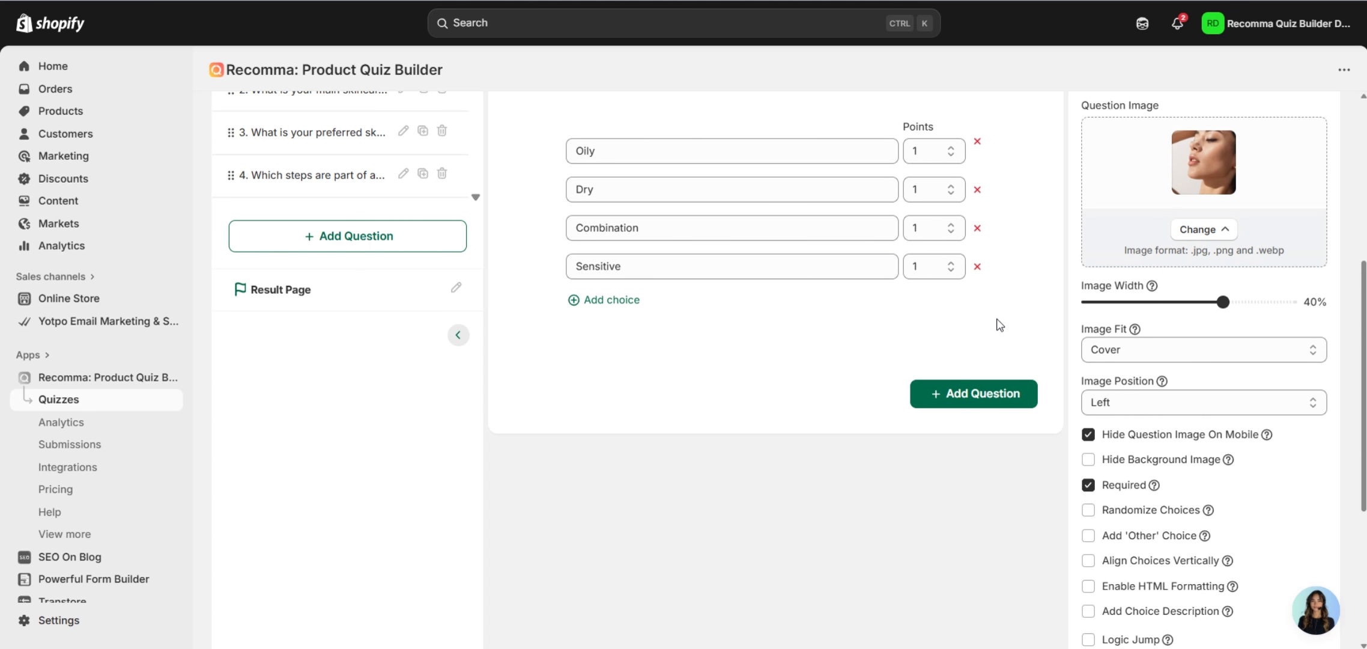
scroll(1004, 318, "down", 4)
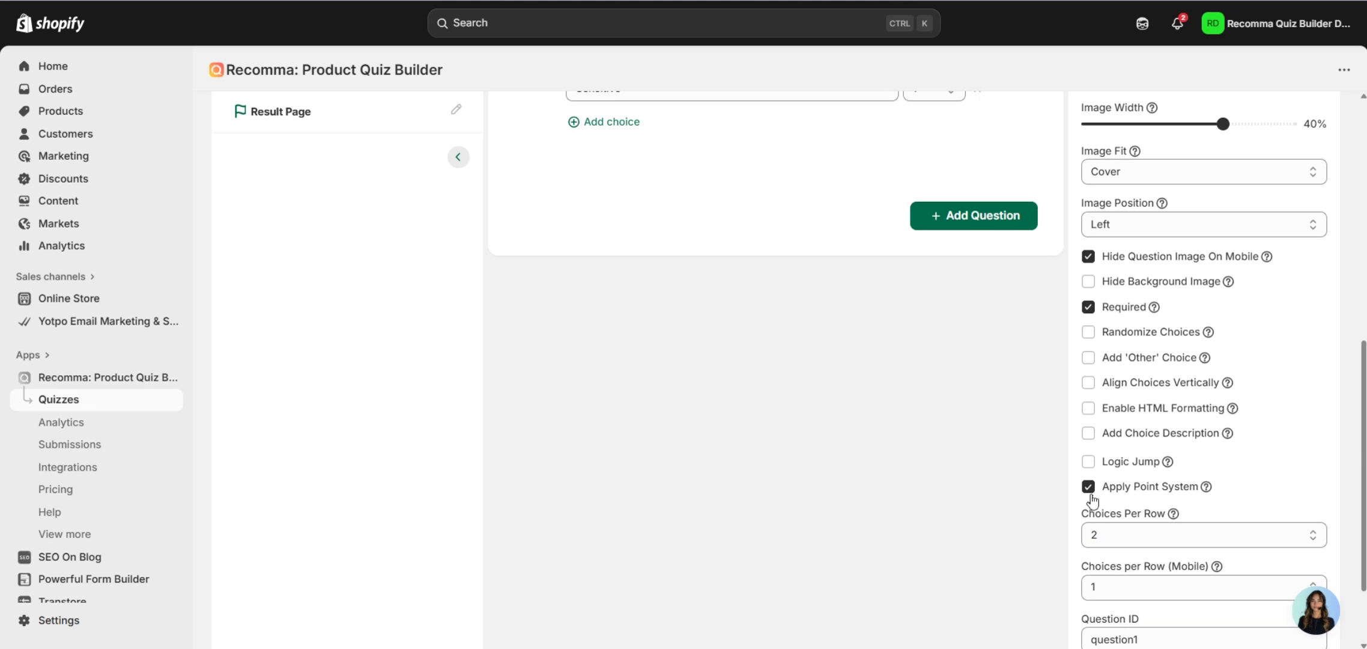
scroll(1132, 491, "down", 2)
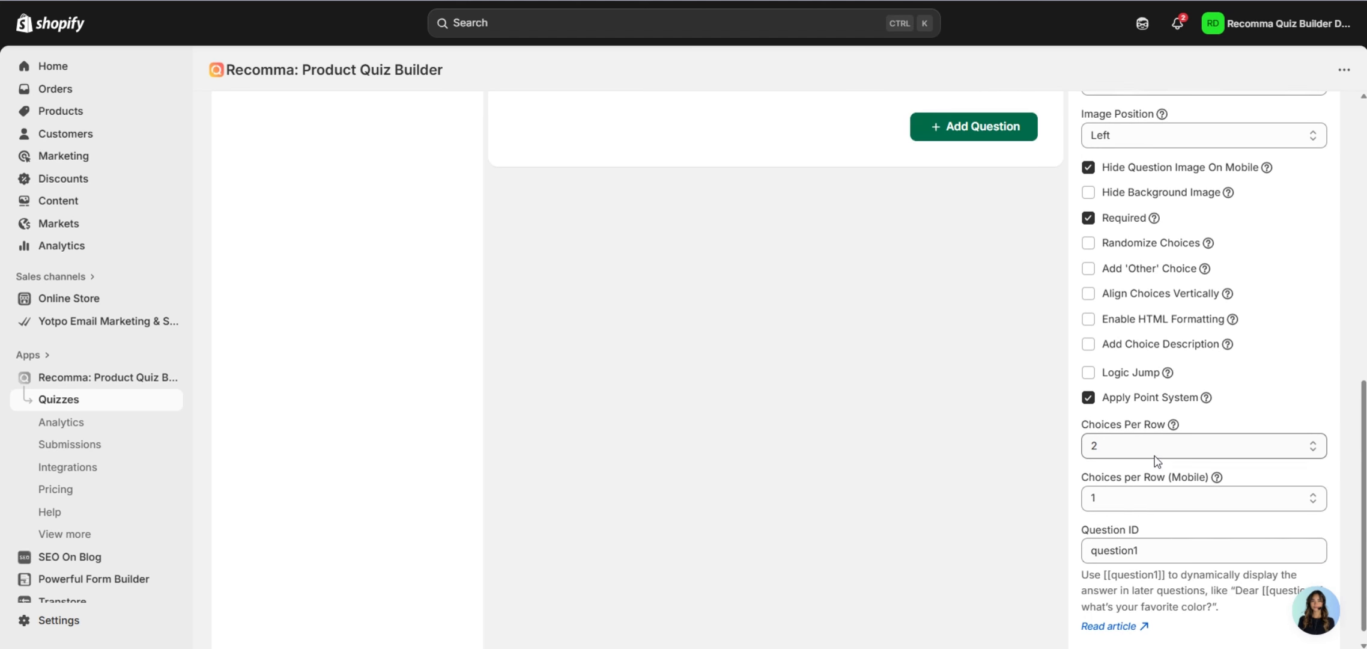
left_click(1088, 398)
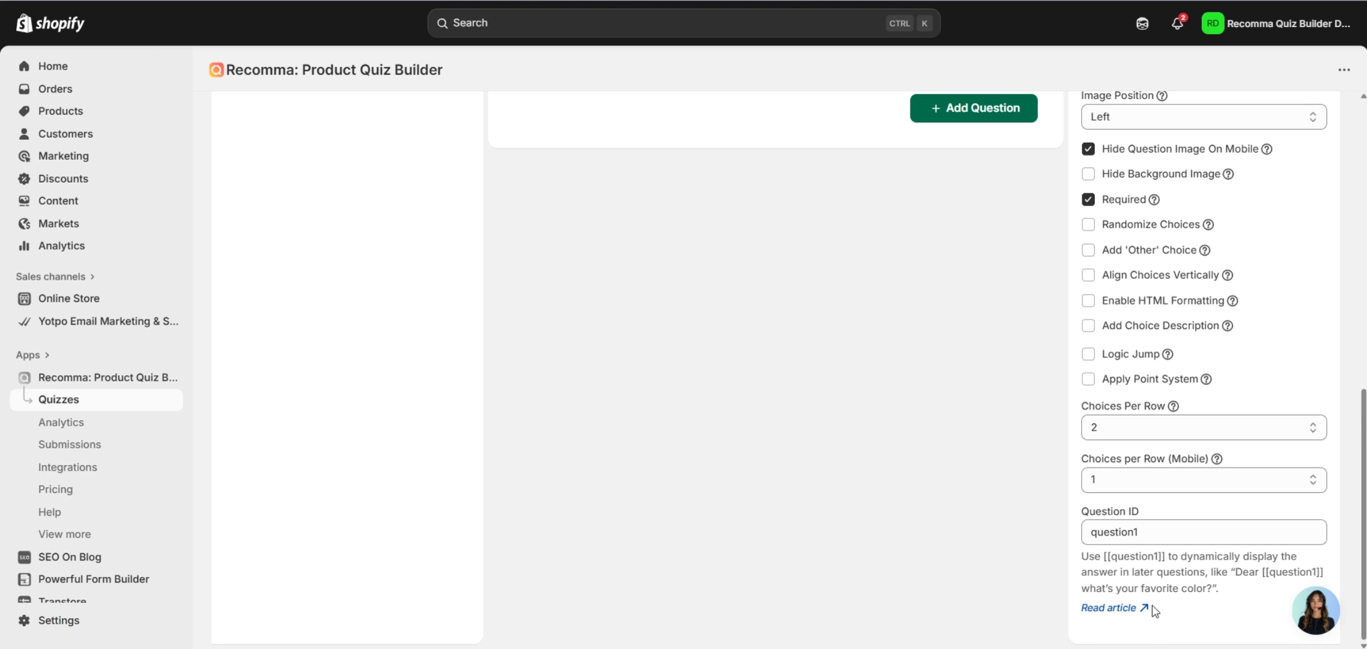
Open question 2 and scroll through its answers and settings.
scroll(1251, 531, "up", 5)
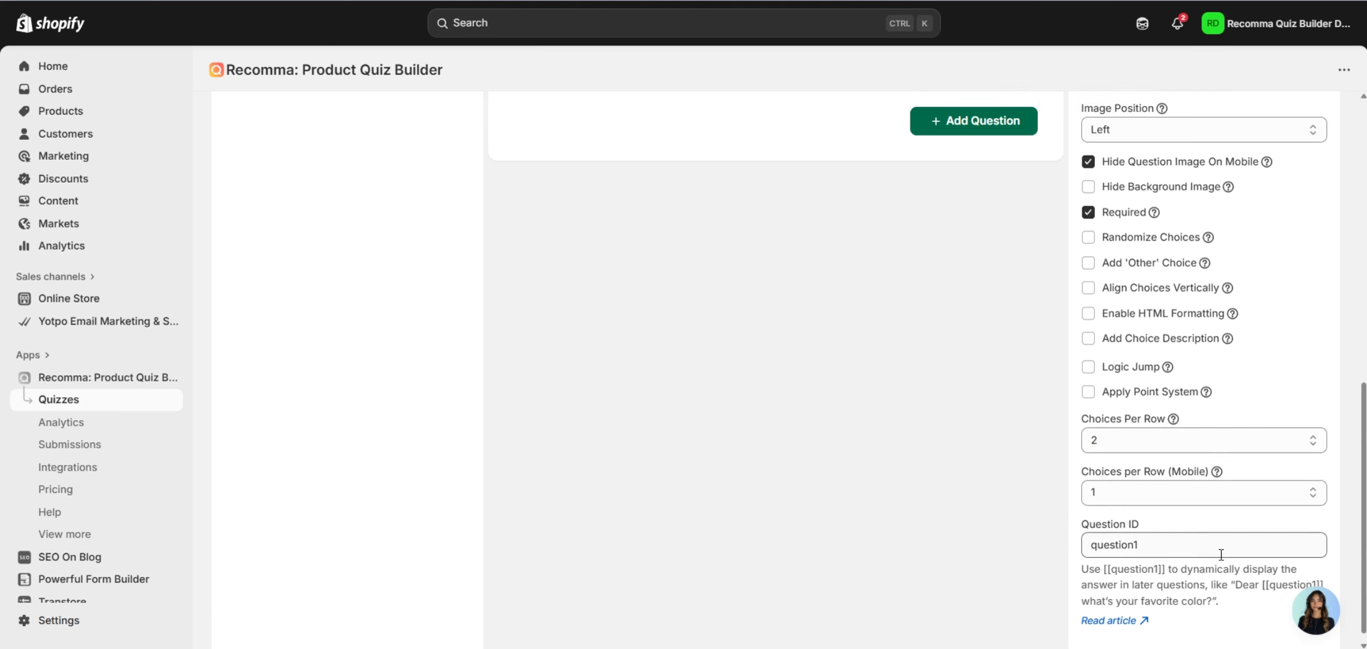
scroll(1251, 531, "up", 6)
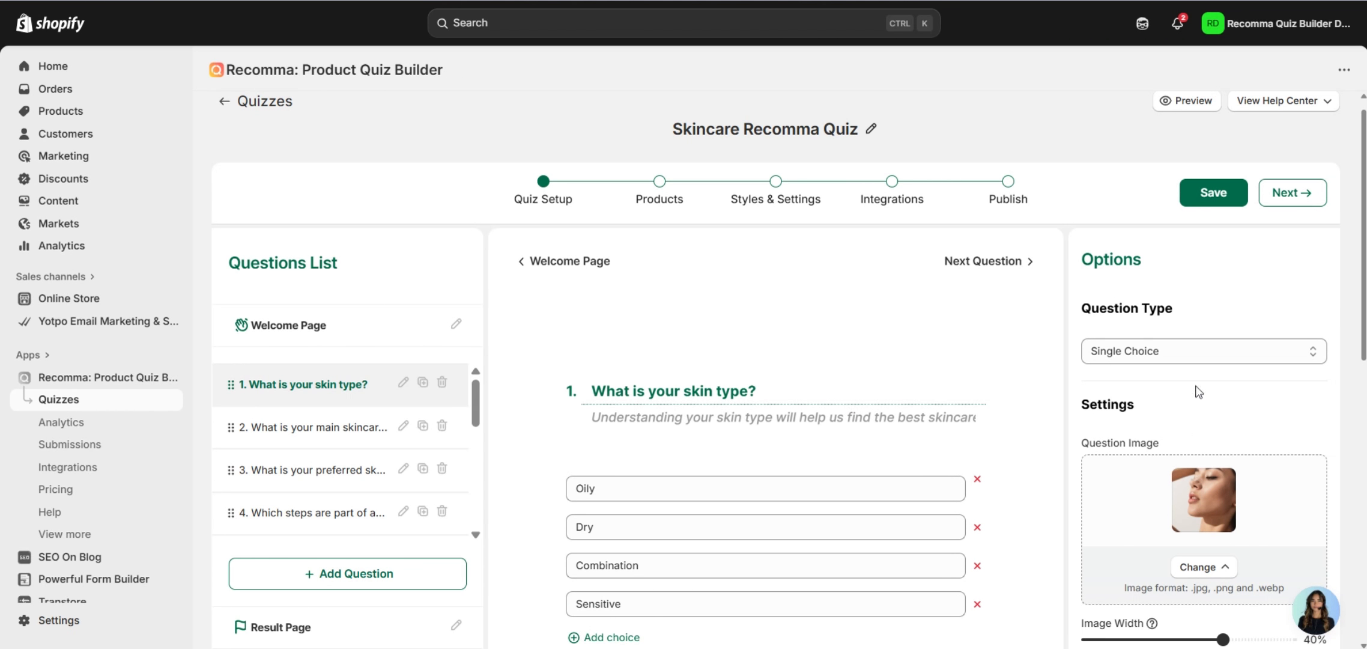
left_click(363, 431)
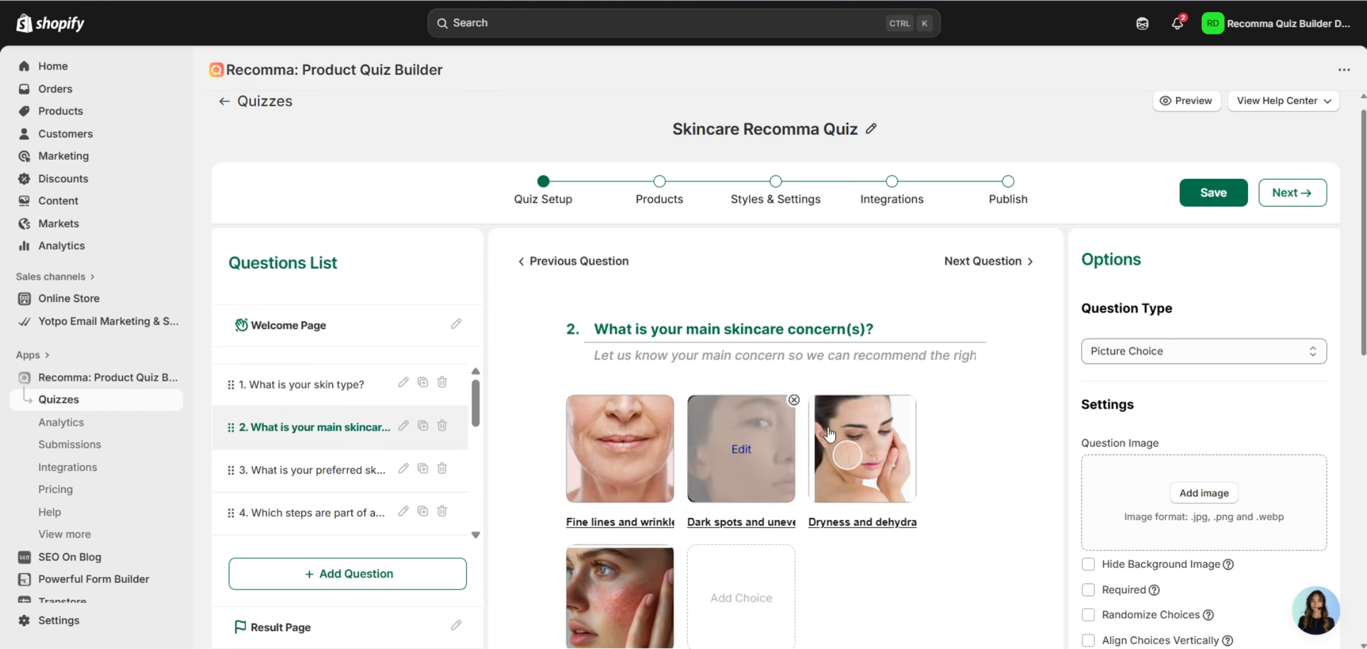
scroll(987, 367, "down", 2)
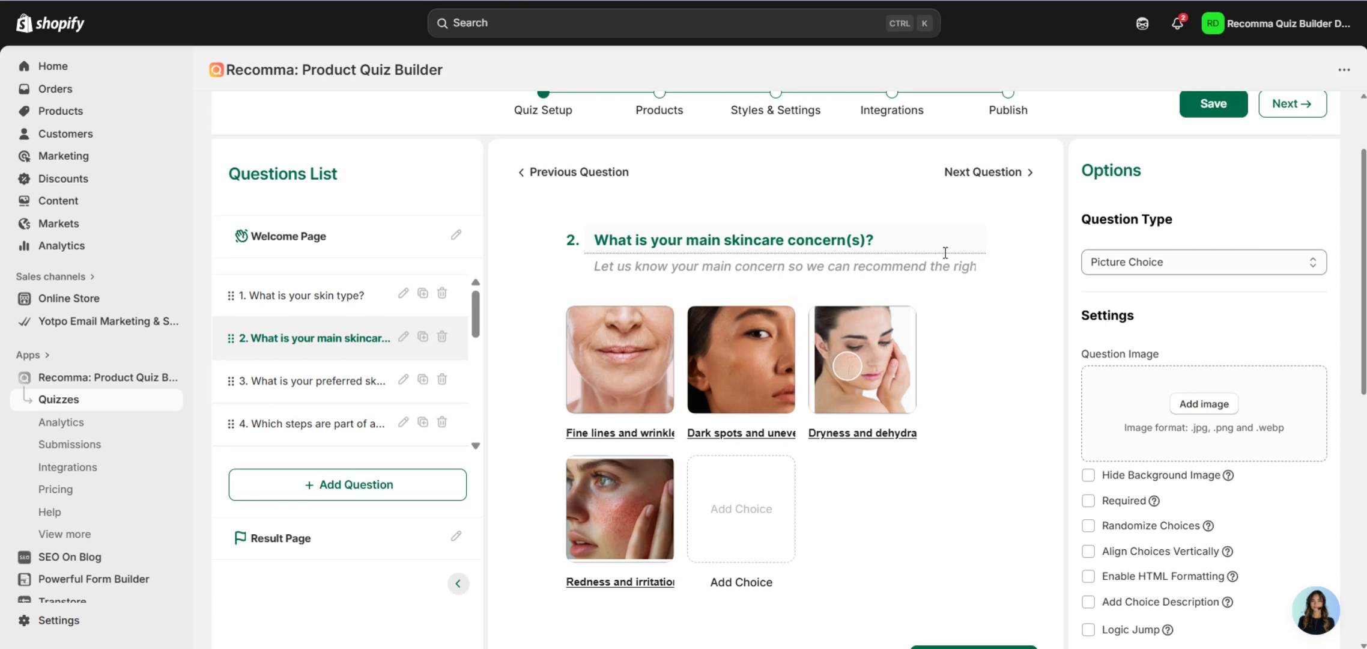
scroll(1073, 375, "down", 2)
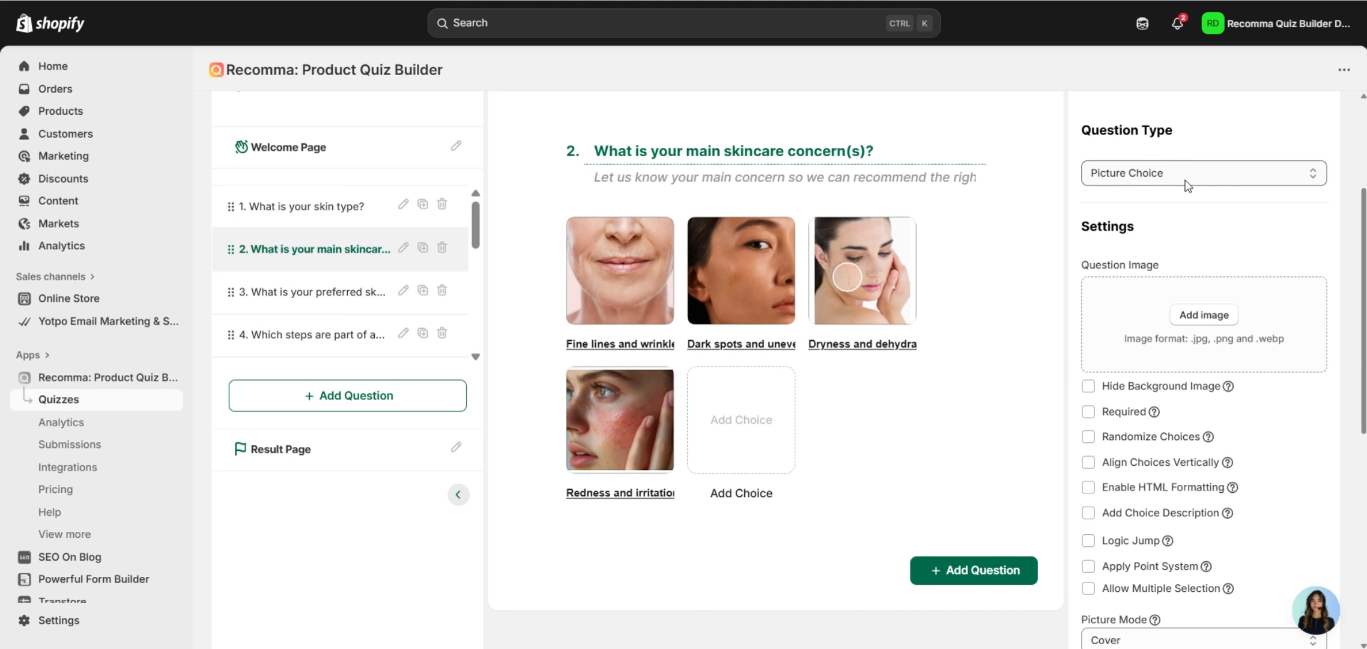
mouse_move(840, 262)
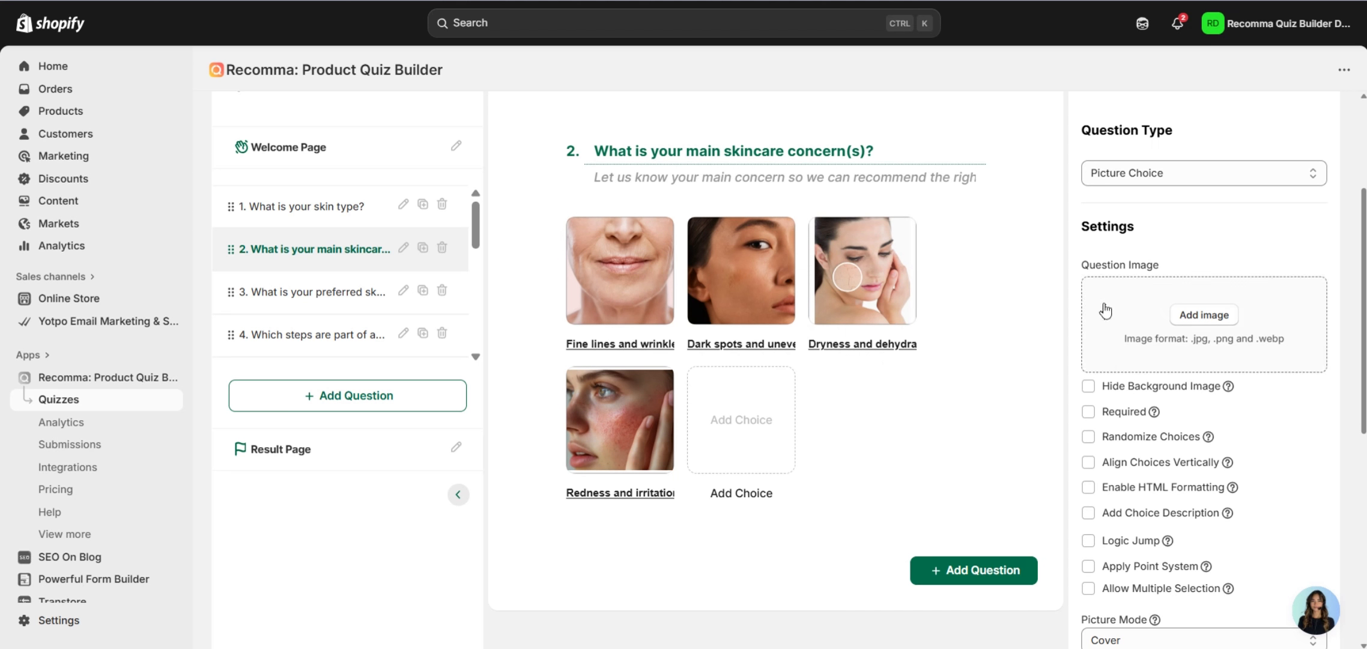
scroll(1105, 311, "down", 2)
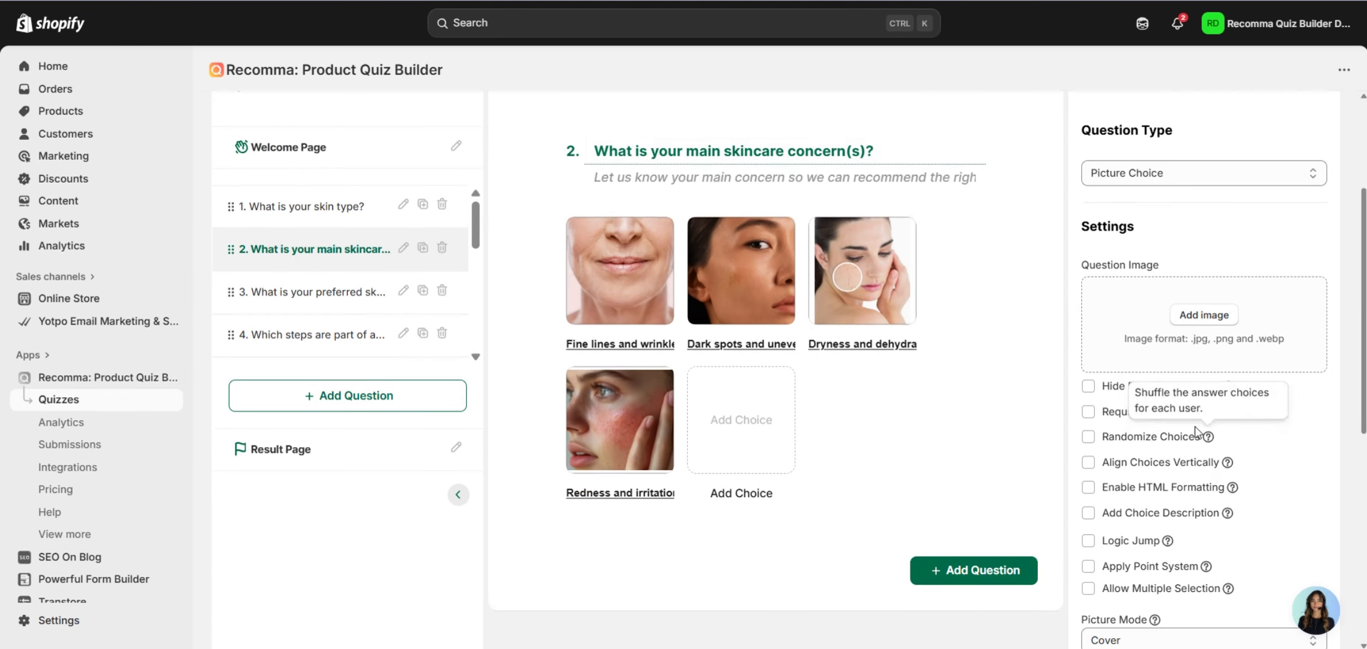
mouse_move(1229, 500)
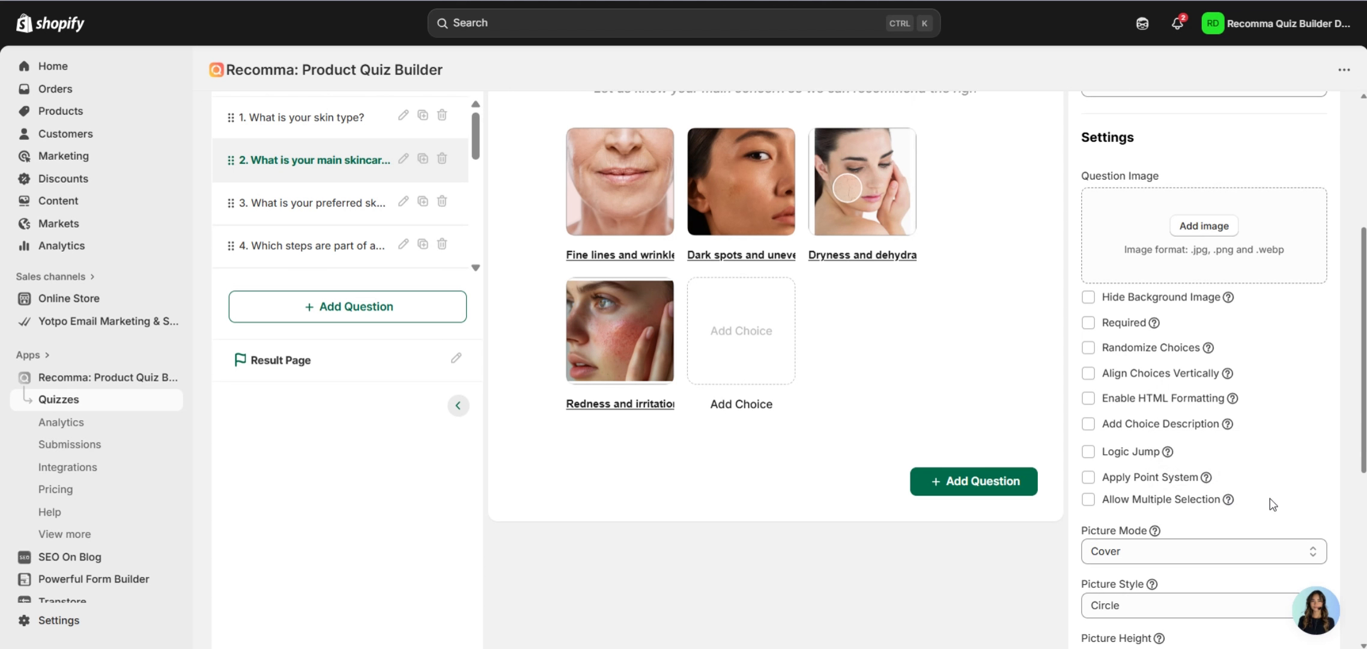
scroll(1274, 478, "down", 2)
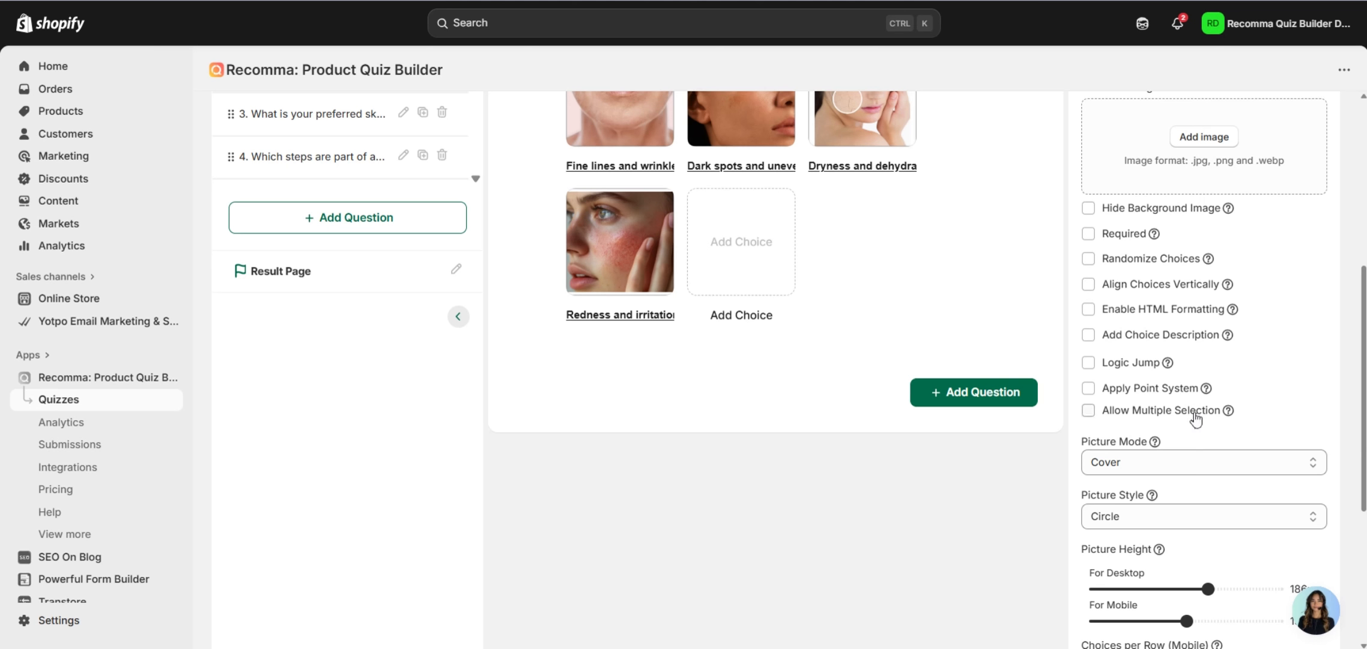
scroll(1259, 399, "down", 2)
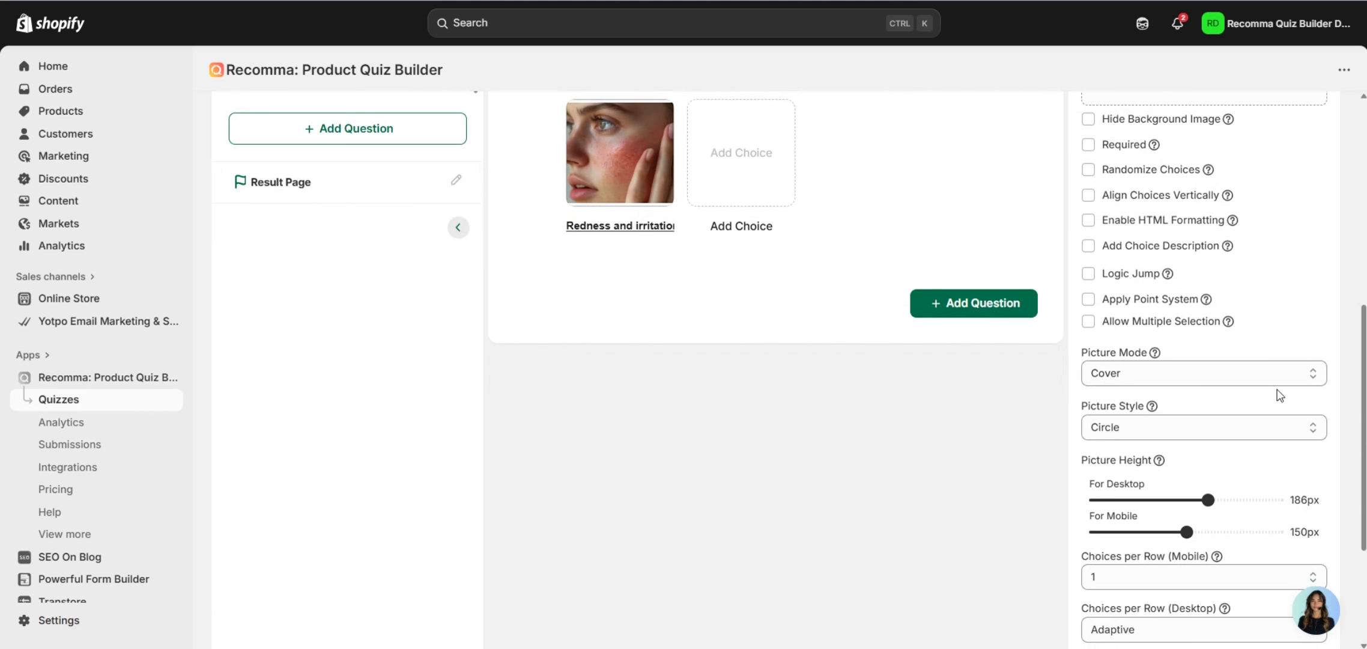
Keep question 2's Picture Mode set to Cover and its Picture Style circular.
left_click(1169, 377)
left_click(1297, 334)
left_click(1133, 424)
scroll(1134, 423, "down", 1)
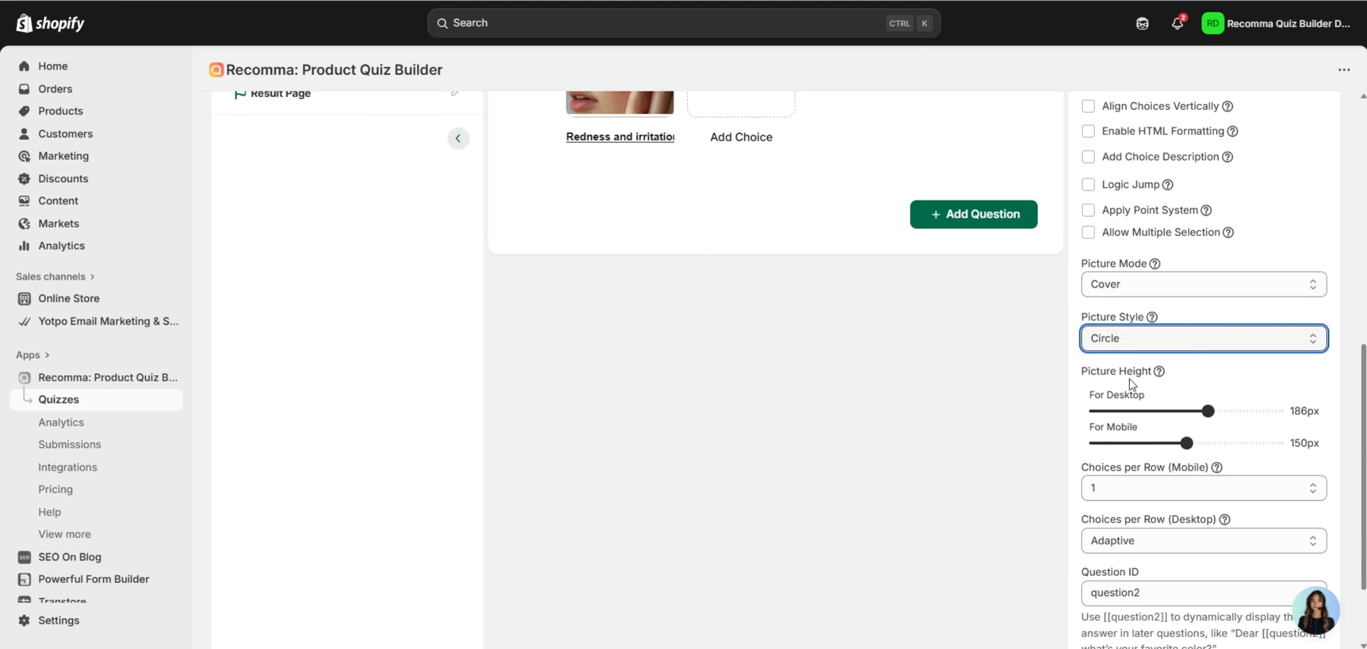
left_click(1132, 344)
left_click(1346, 315)
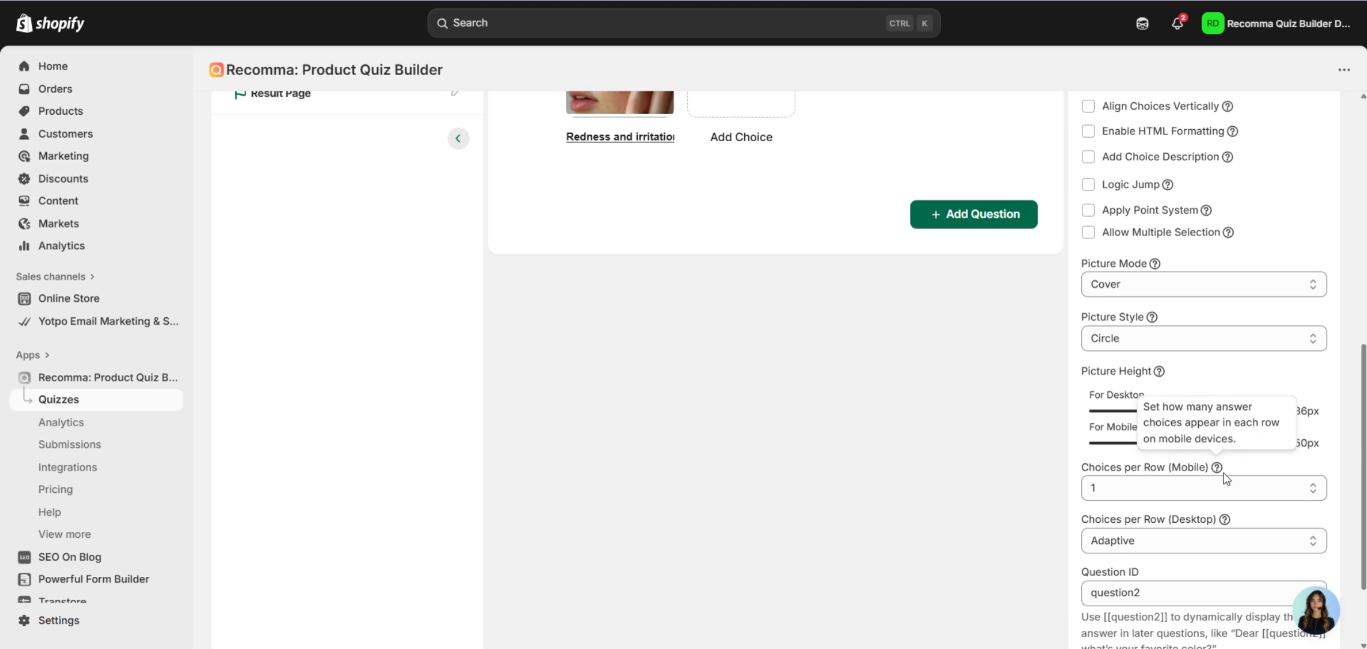
Open question 3 about preferred skincare routine time (Morning, Night, Both).
scroll(1253, 504, "down", 2)
scroll(1012, 459, "up", 10)
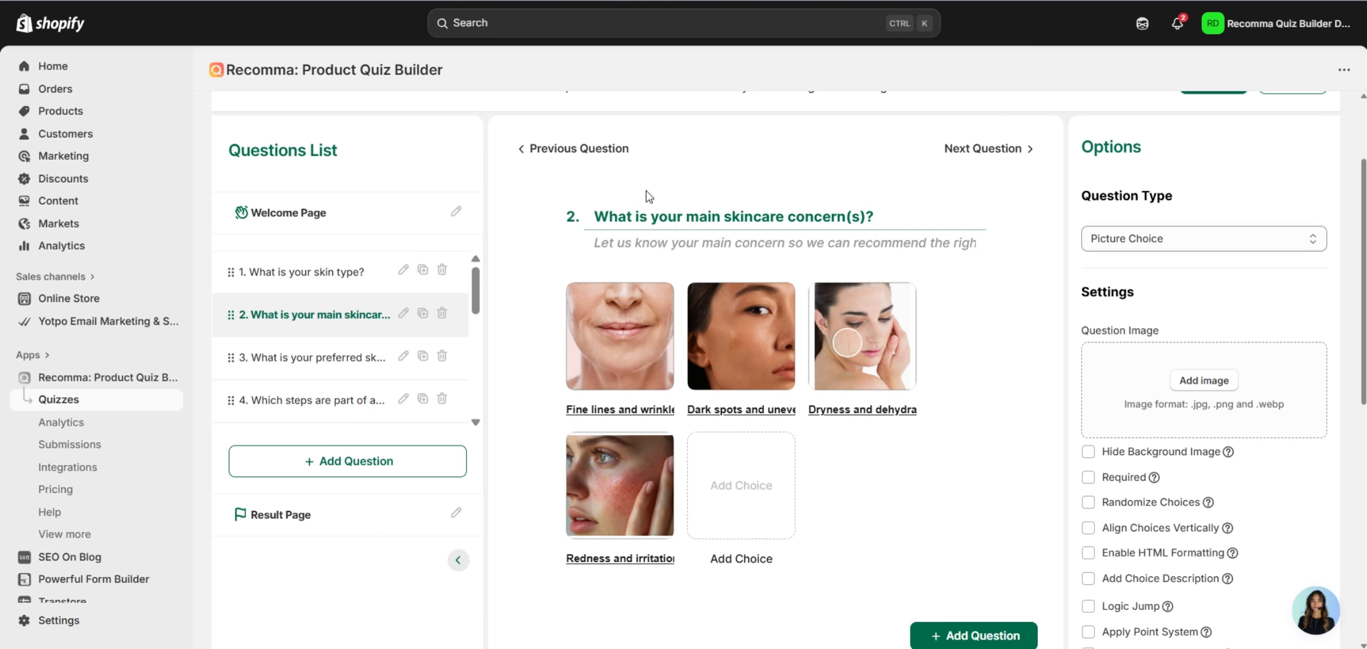
left_click(361, 357)
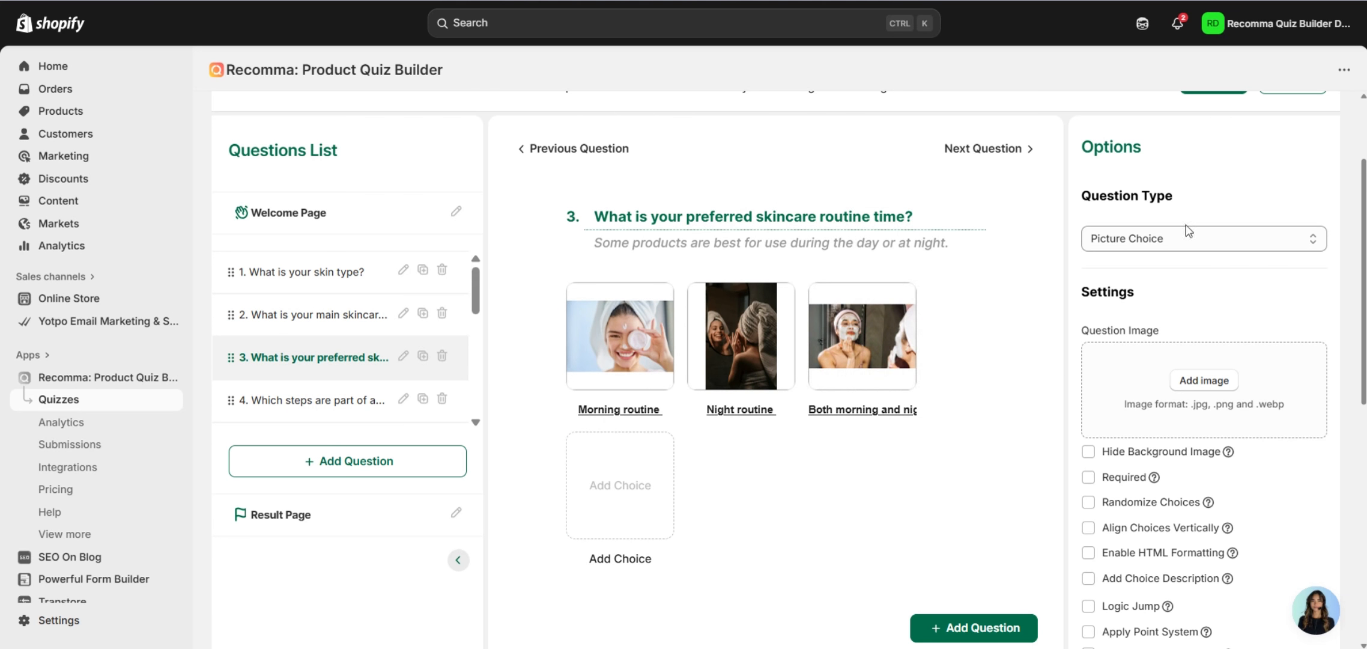
Review question 4's answers: Cleansing, Moisturizing, Toning and Using perfume, plus its Options.
scroll(1105, 300, "down", 3)
scroll(1200, 314, "down", 1)
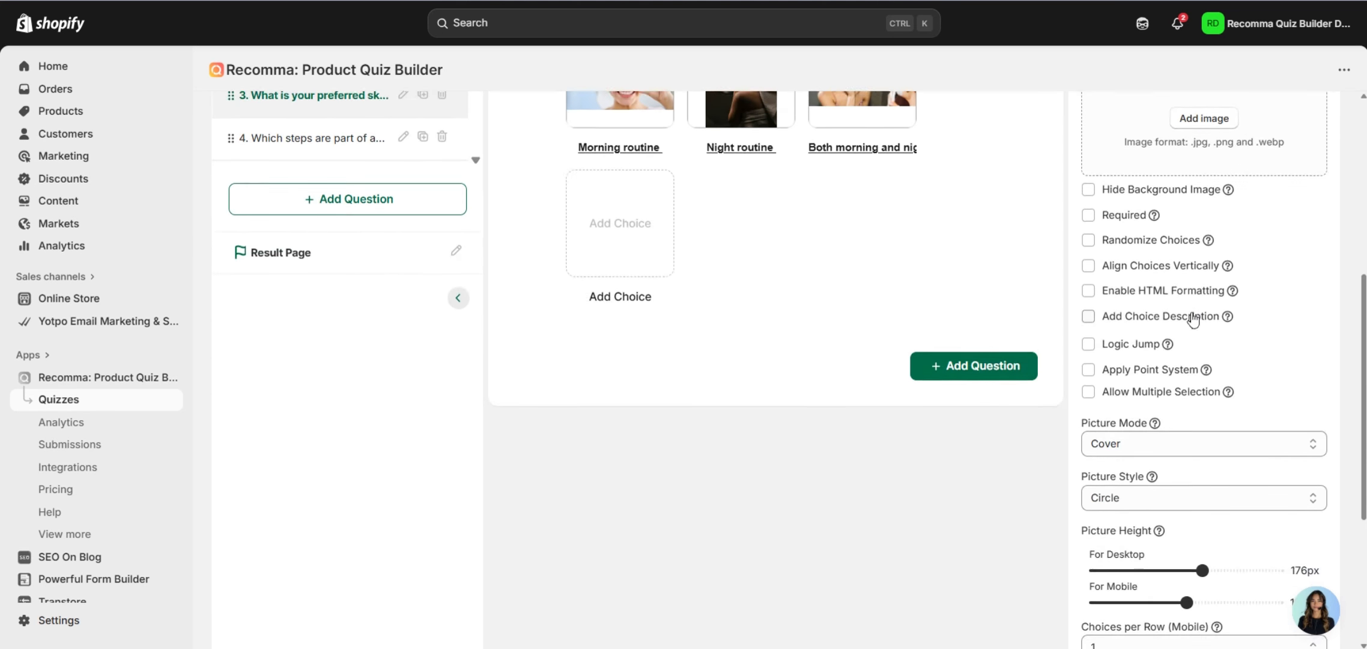
scroll(1195, 319, "up", 6)
left_click(358, 493)
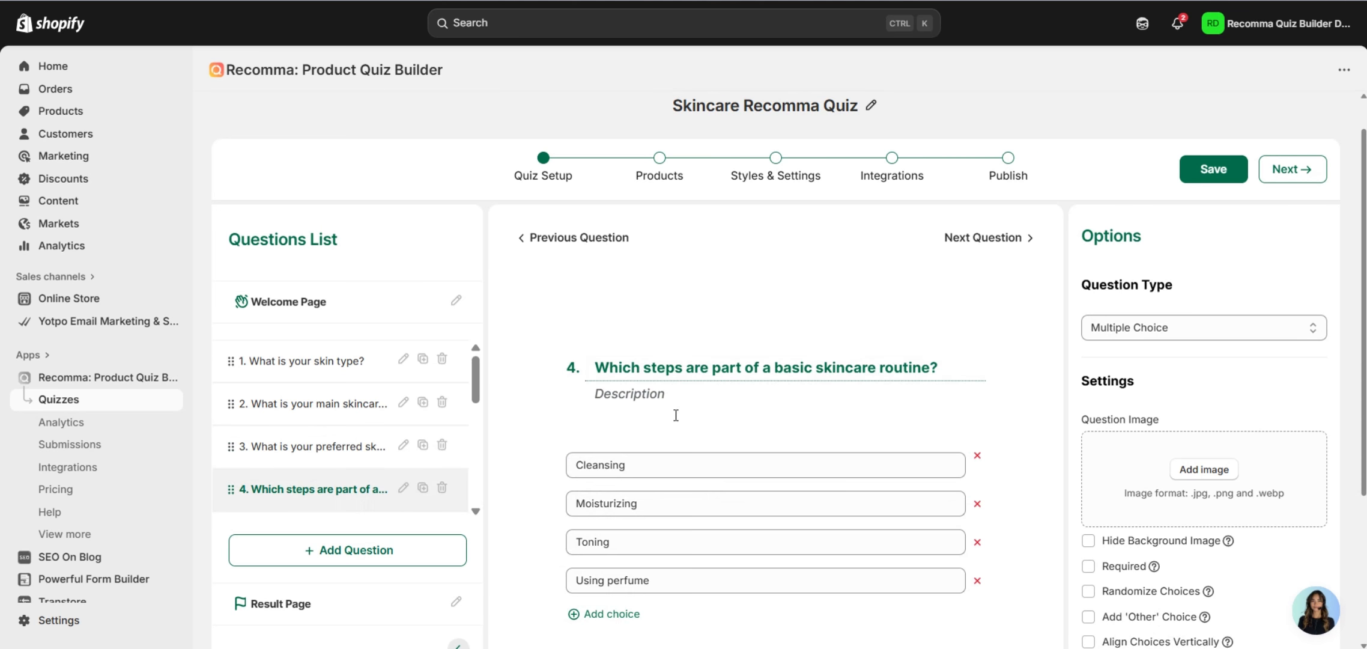
scroll(1062, 332, "down", 2)
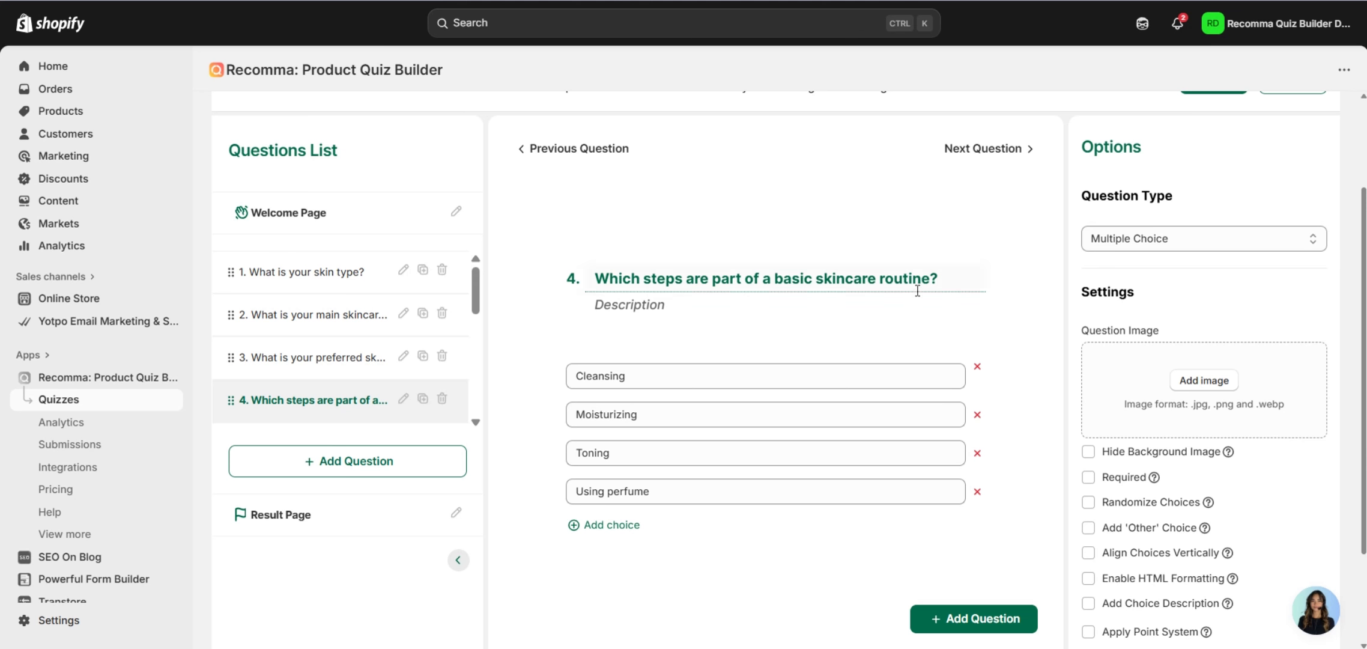
scroll(1140, 300, "down", 2)
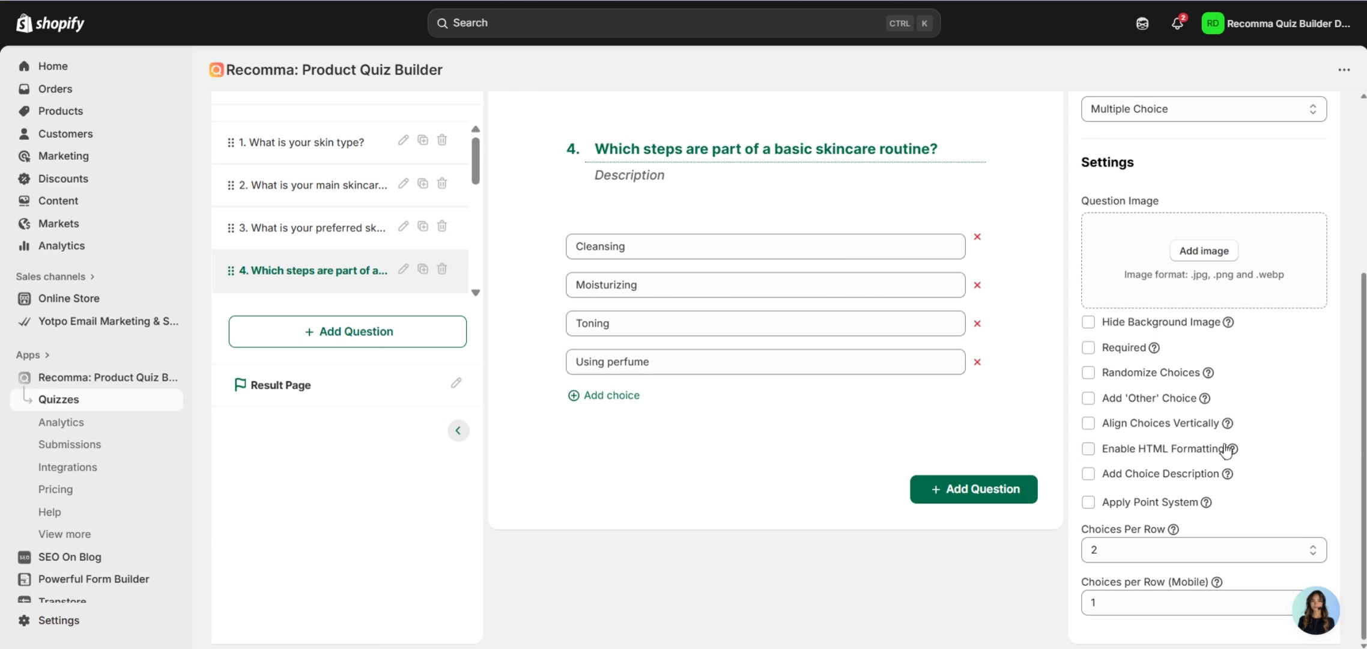
scroll(354, 204, "down", 3)
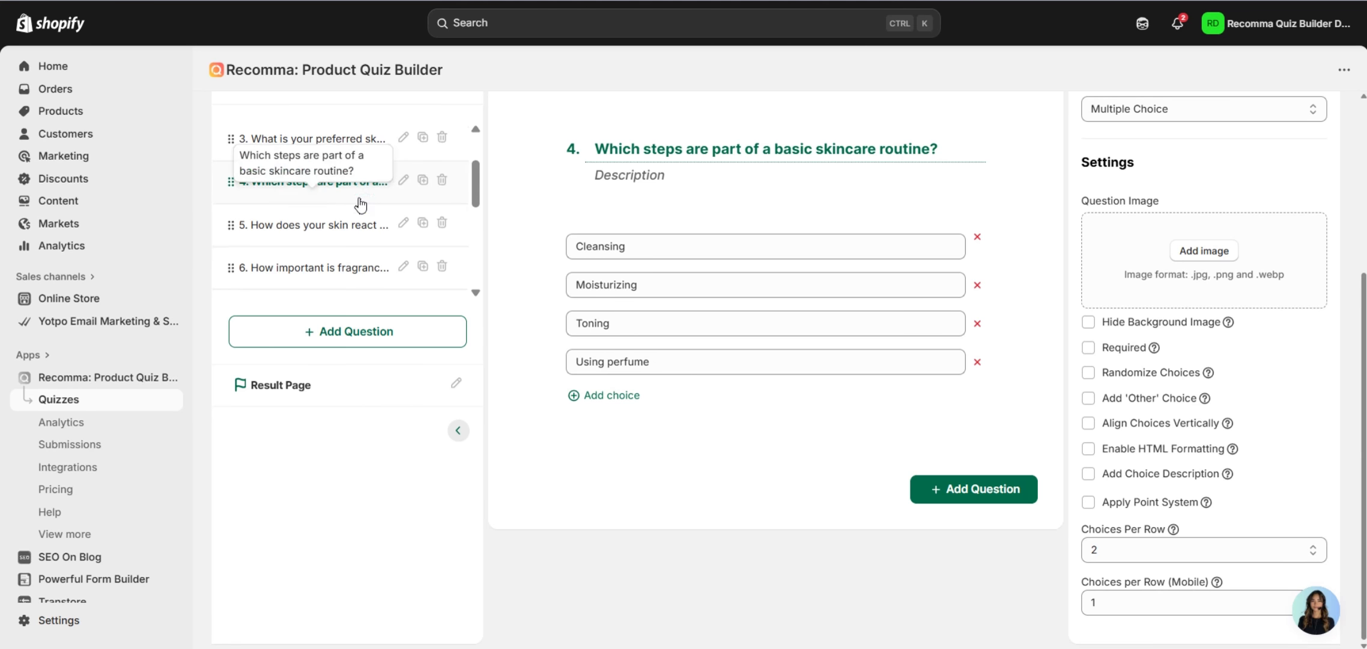
Open question 5 and look over its Options panel.
left_click(351, 224)
scroll(813, 363, "up", 2)
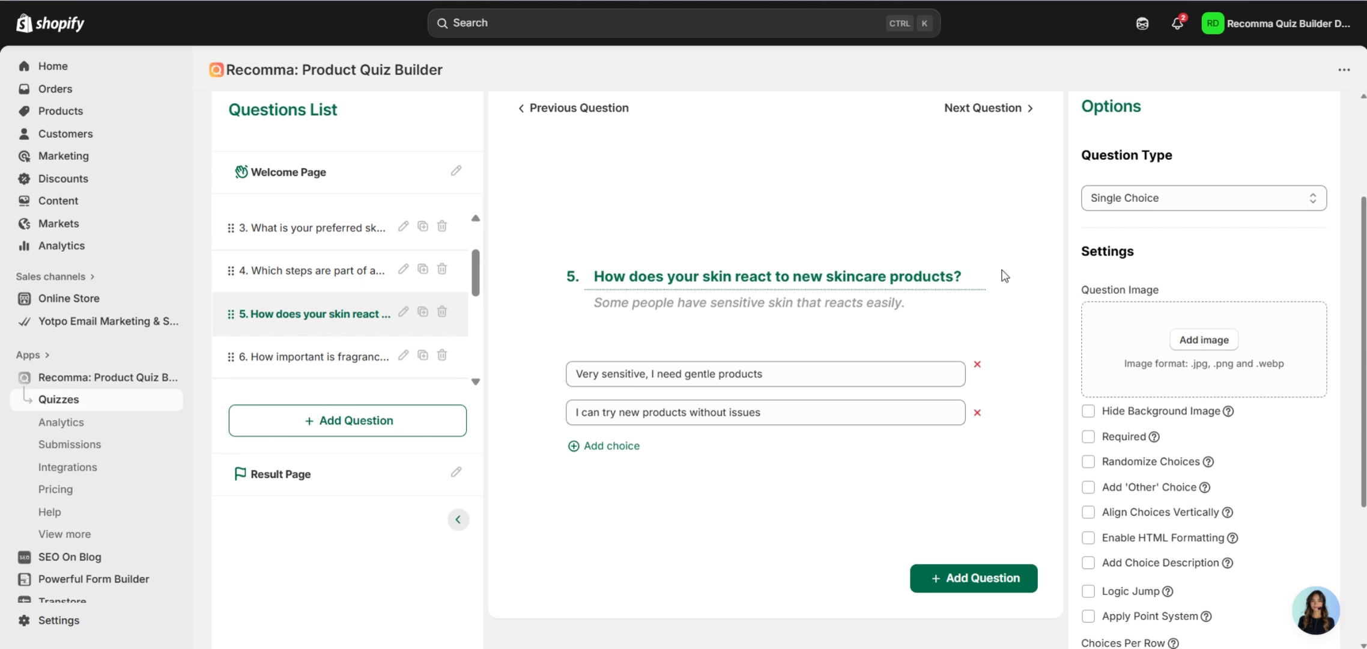
scroll(1108, 237, "down", 2)
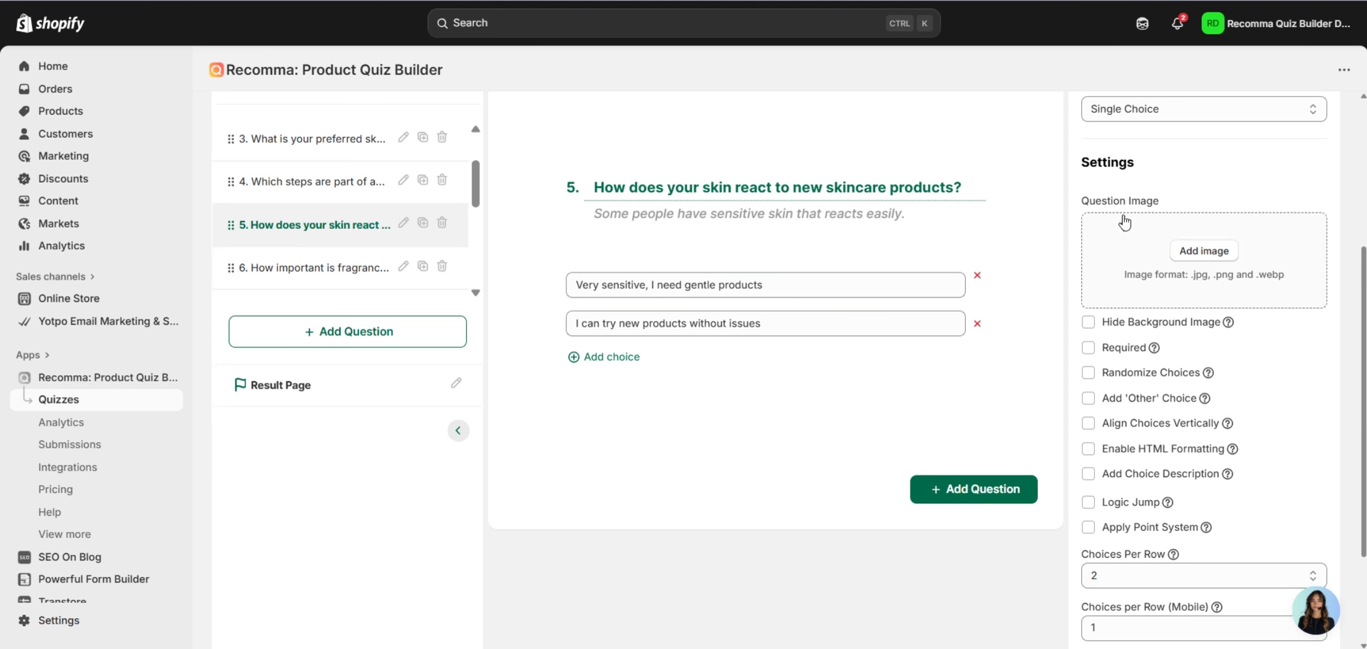
scroll(852, 444, "up", 2)
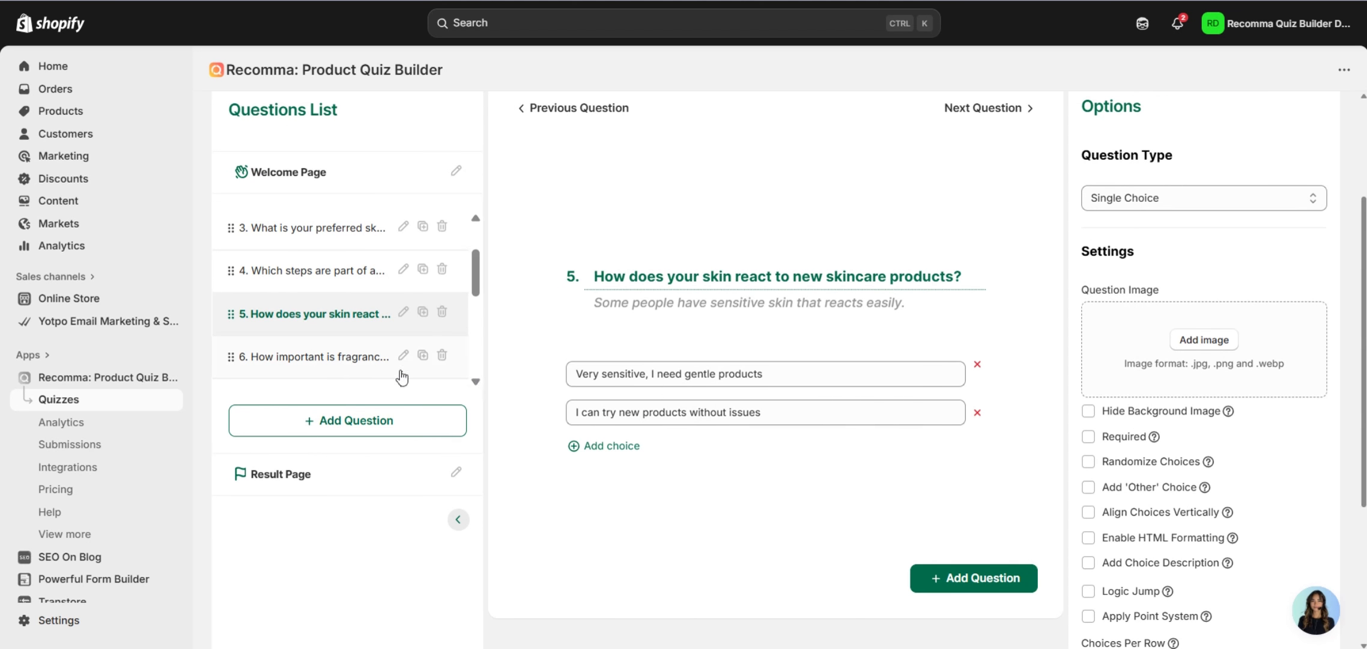
Open question 6, the picture choice question, and scroll through its settings.
left_click(345, 361)
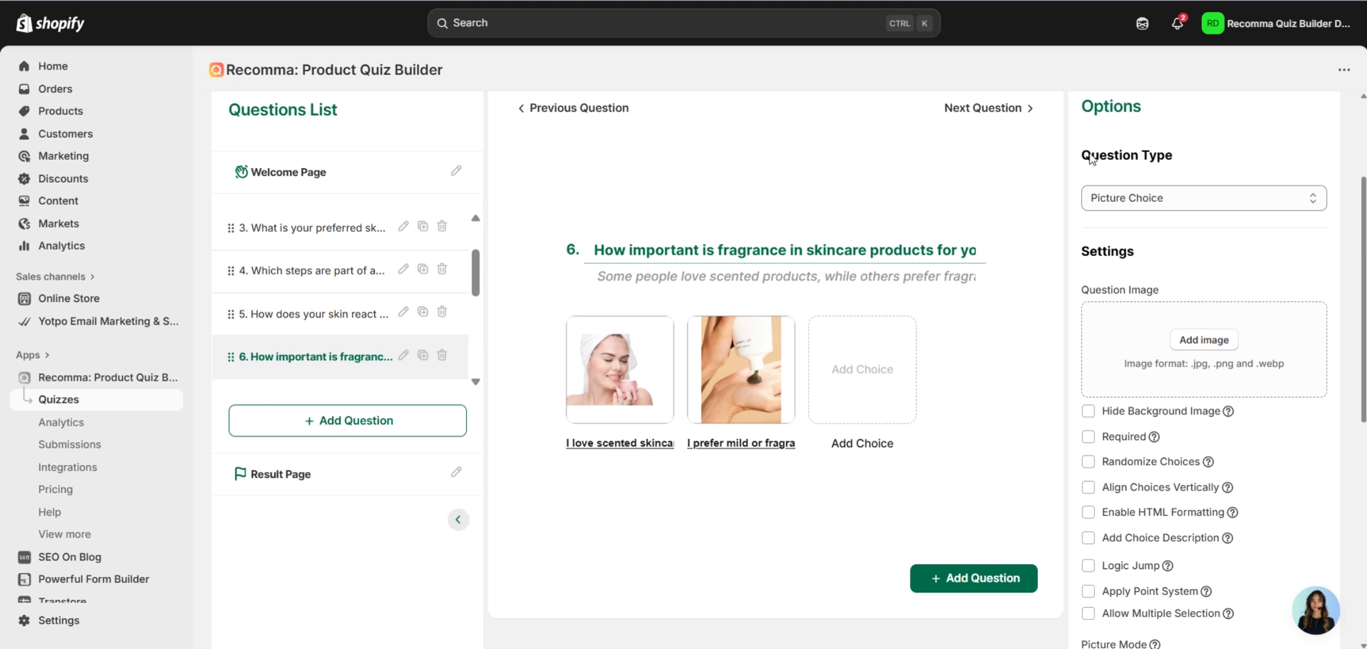
scroll(1160, 244, "down", 5)
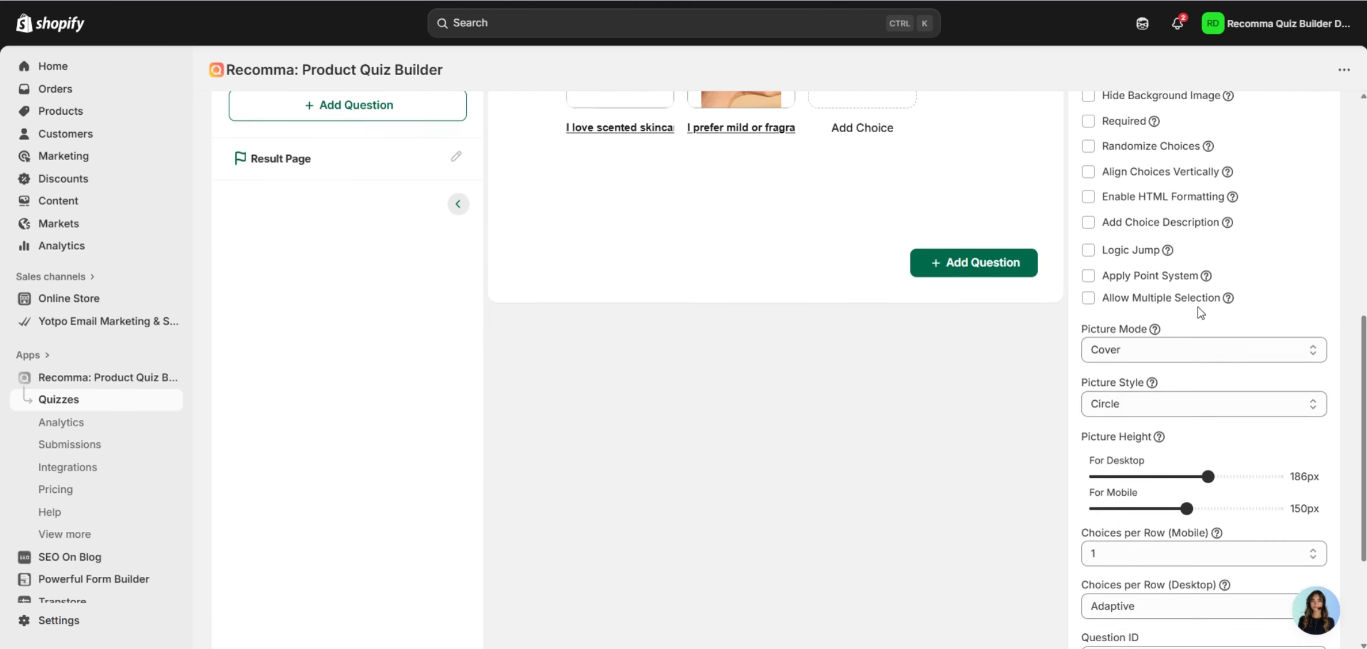
scroll(1198, 307, "up", 5)
scroll(378, 317, "down", 1)
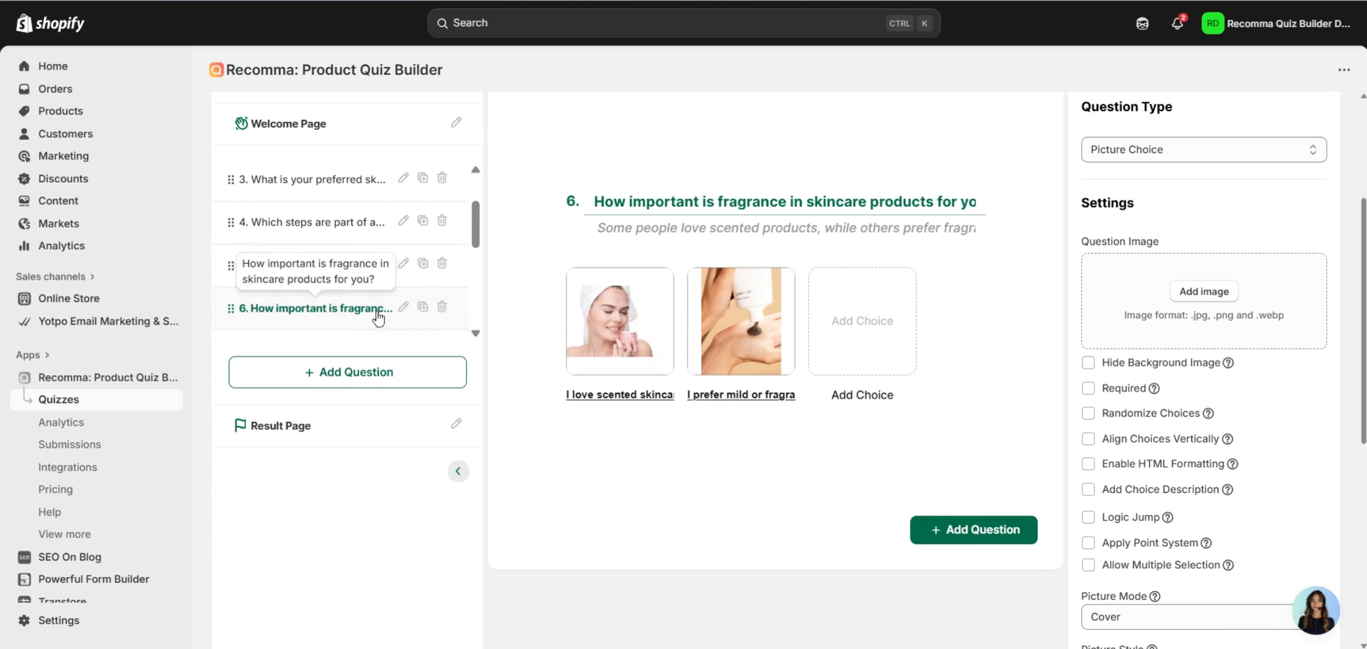
scroll(366, 301, "down", 2)
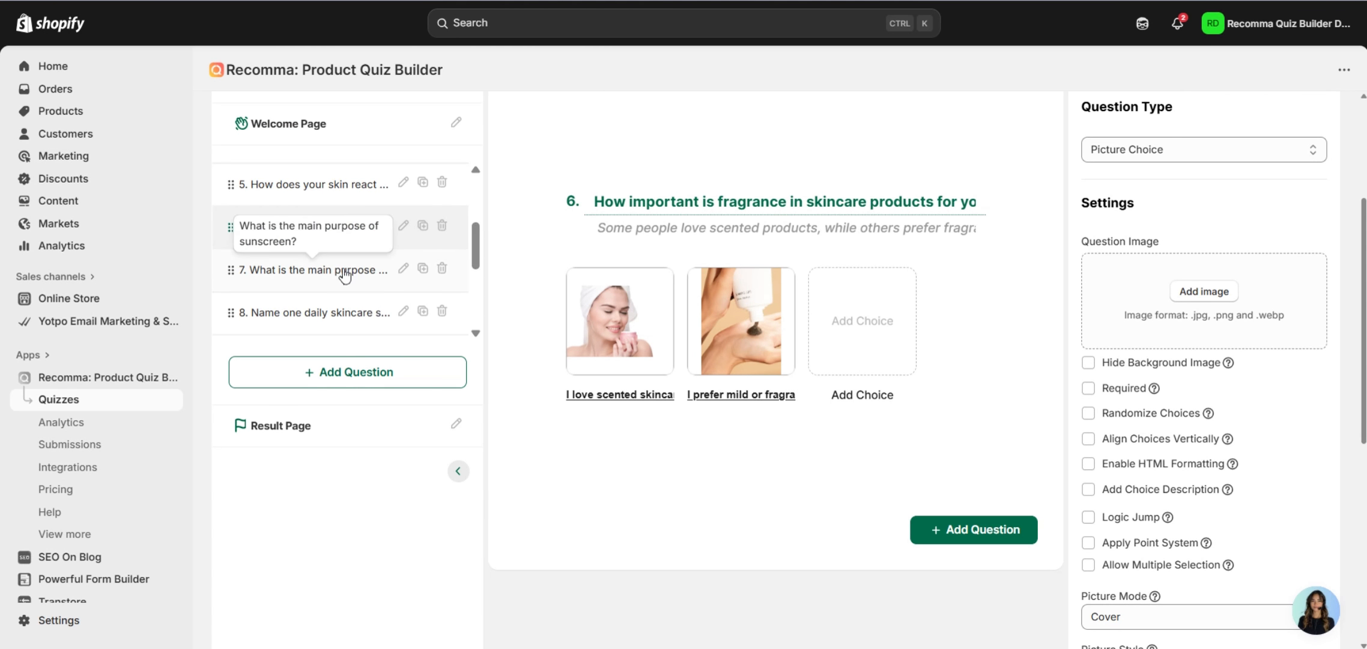
Review question 7, the sunscreen Dropdown question with its image and four answers.
left_click(344, 276)
scroll(1105, 412, "up", 1)
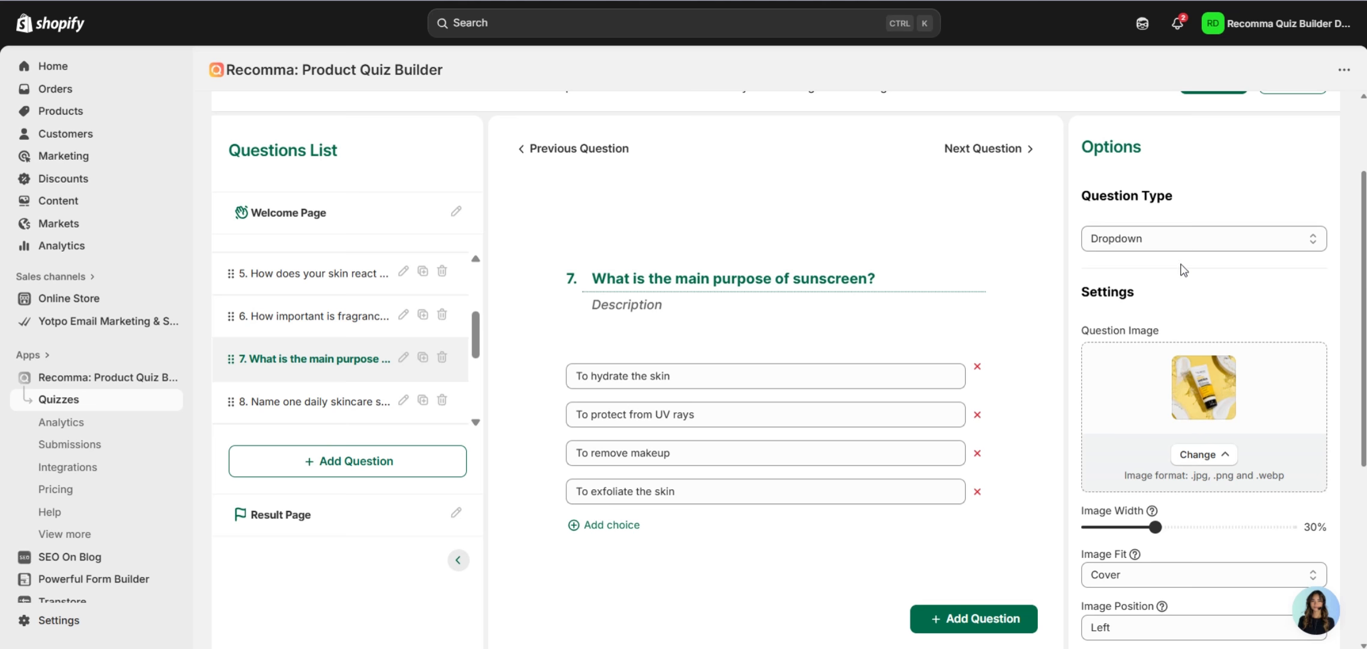
scroll(1178, 274, "down", 2)
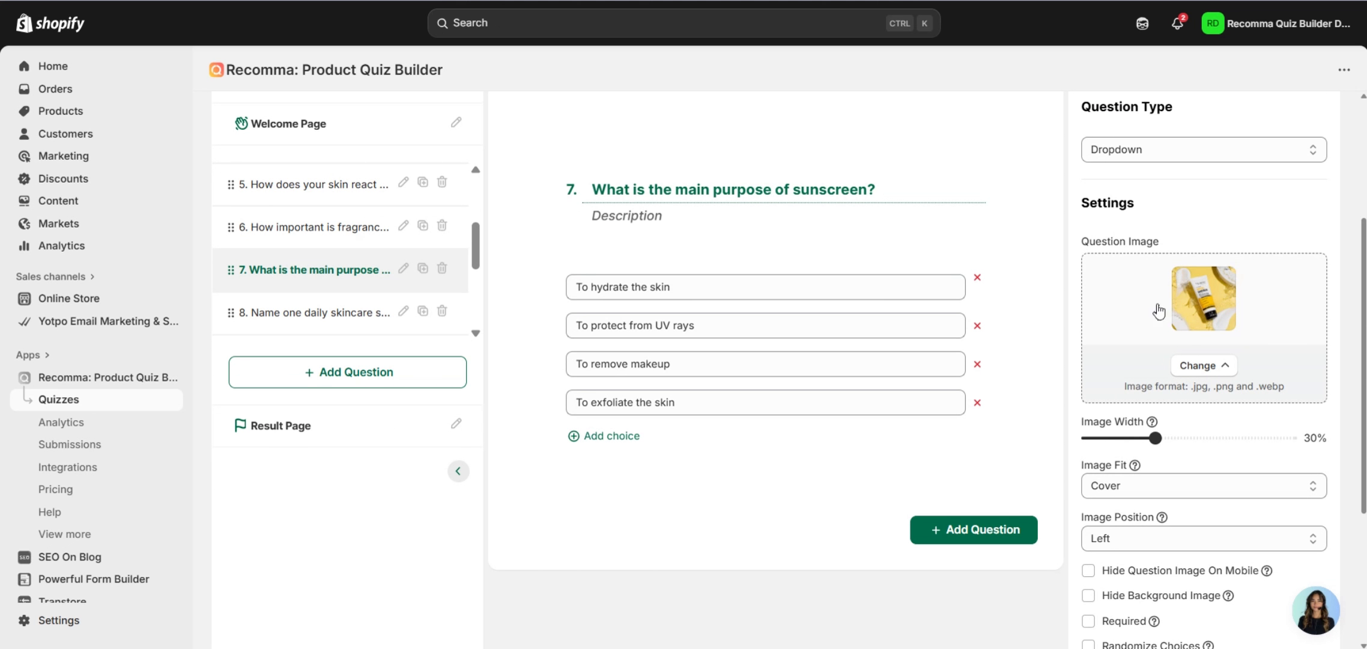
scroll(1190, 260, "down", 2)
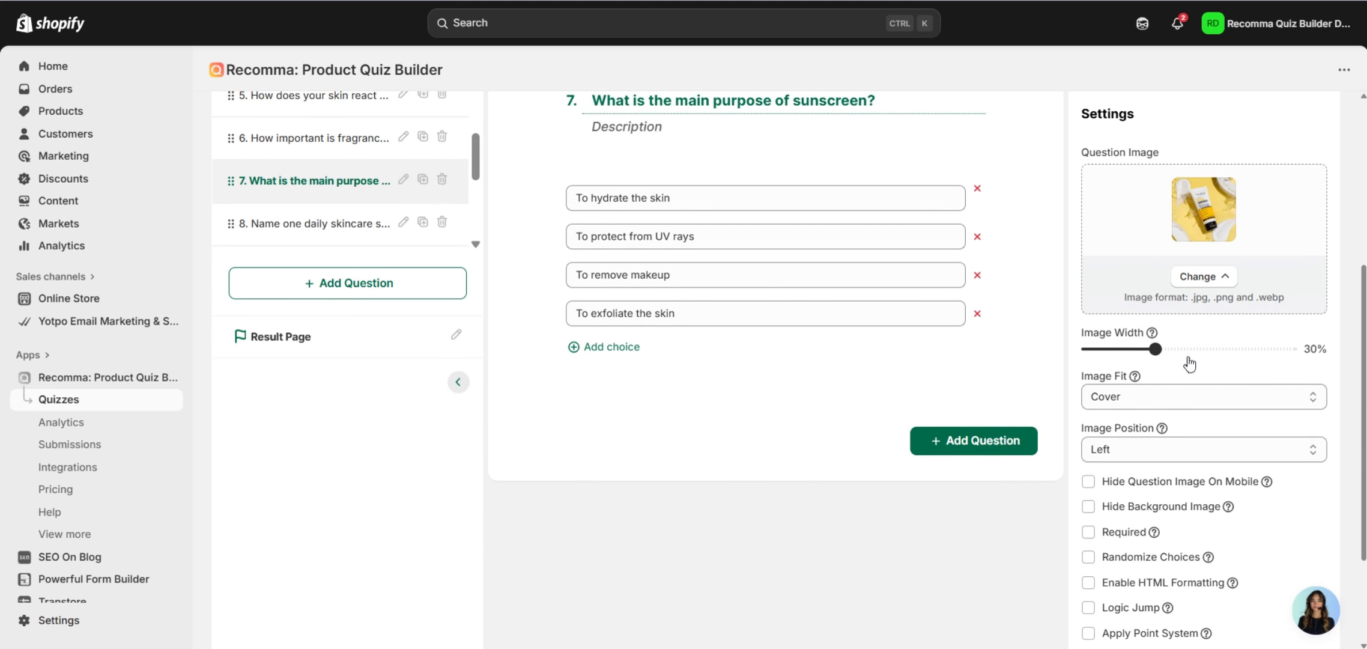
scroll(1231, 347, "down", 3)
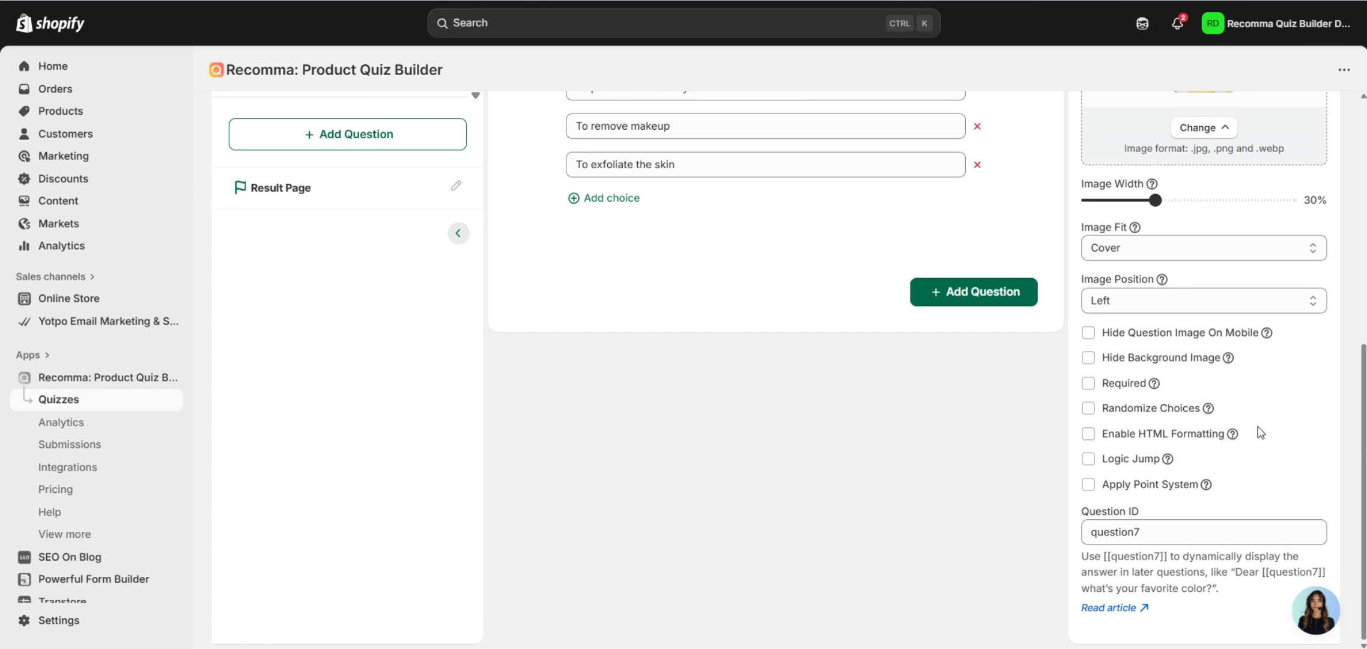
scroll(1240, 447, "up", 7)
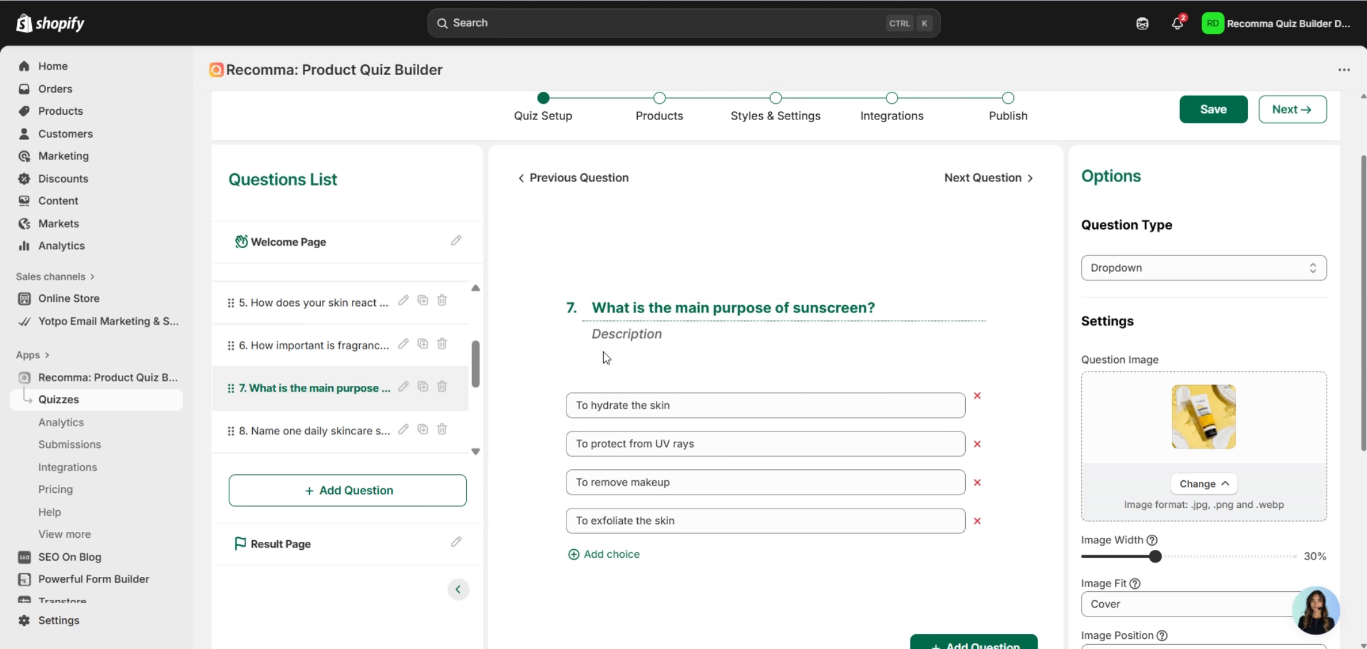
left_click_drag(477, 356, 477, 365)
Review question 8, the Text question about a daily UV-protection skincare step.
left_click(319, 403)
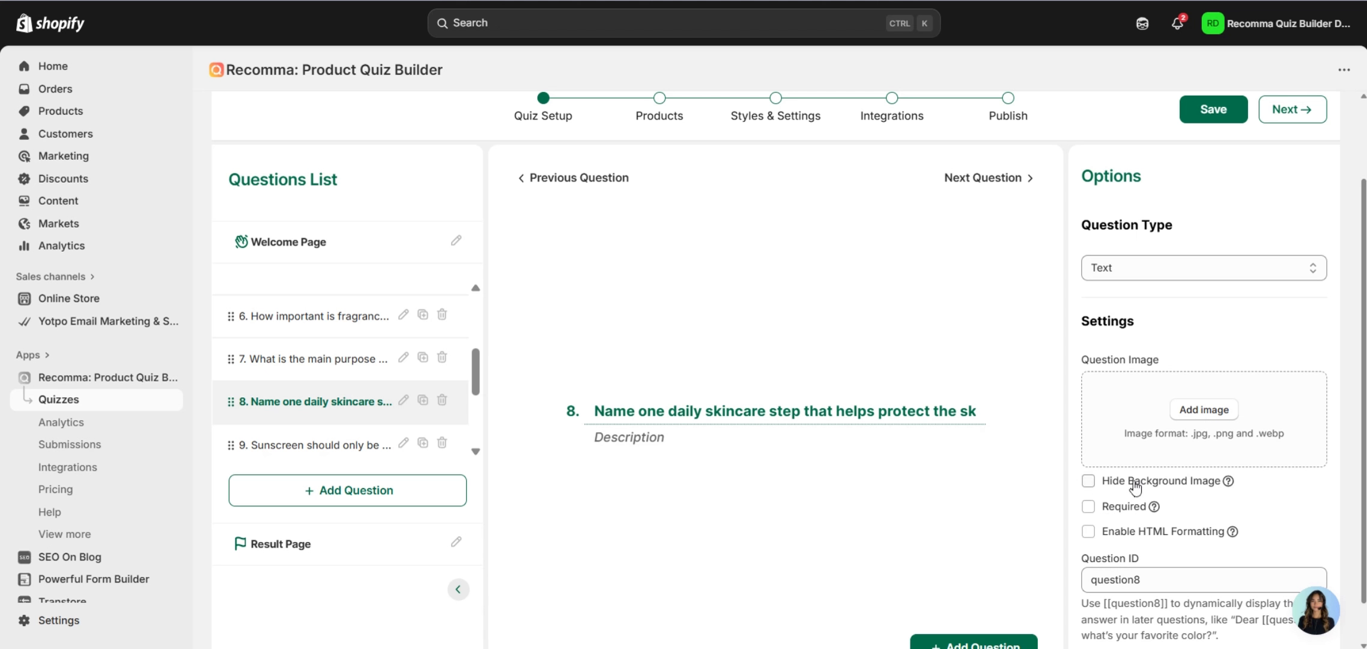
scroll(1132, 480, "down", 1)
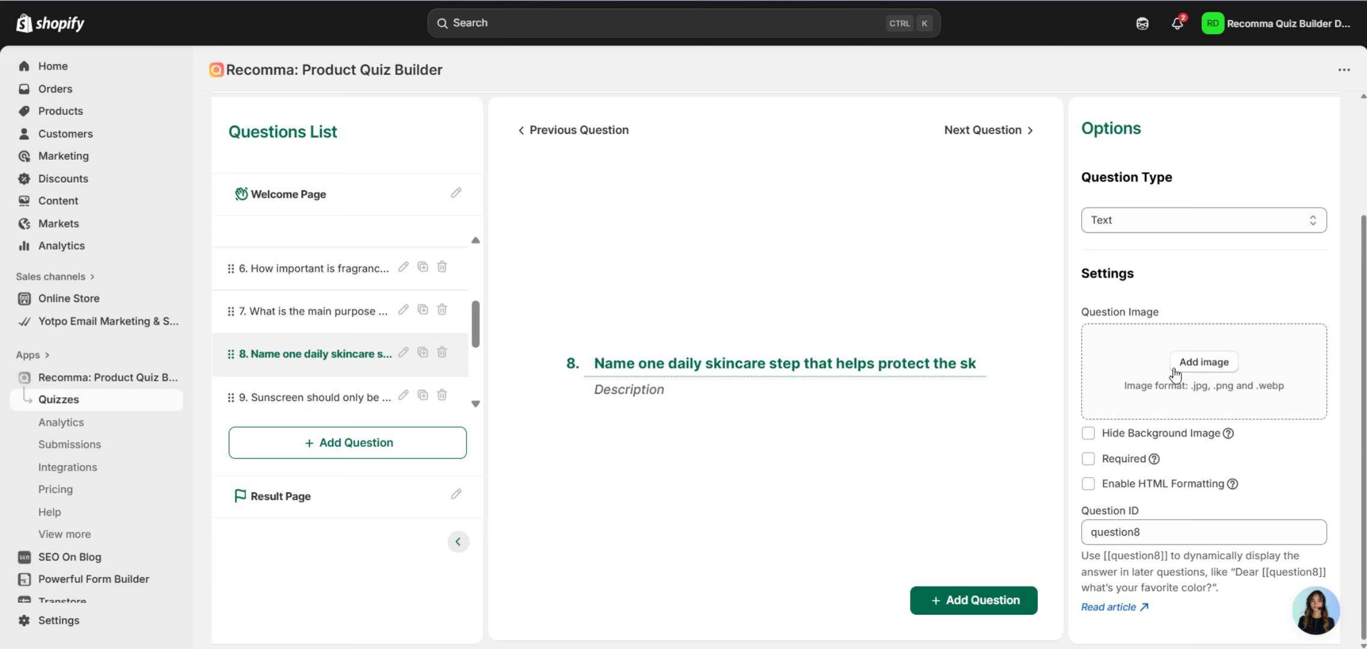
scroll(1131, 372, "up", 2)
scroll(1129, 345, "down", 2)
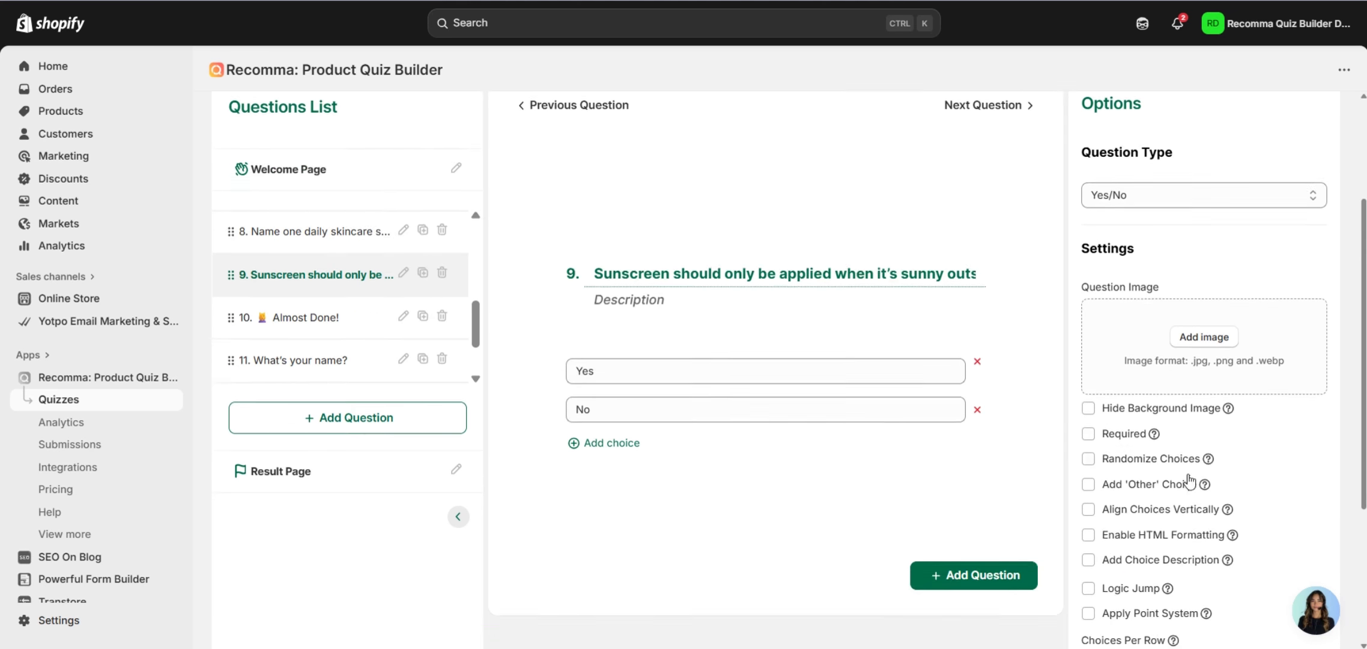
Look over the Yes/No question 9, then open the 'Almost Done!' info screen.
scroll(1178, 541, "down", 3)
scroll(901, 564, "up", 3)
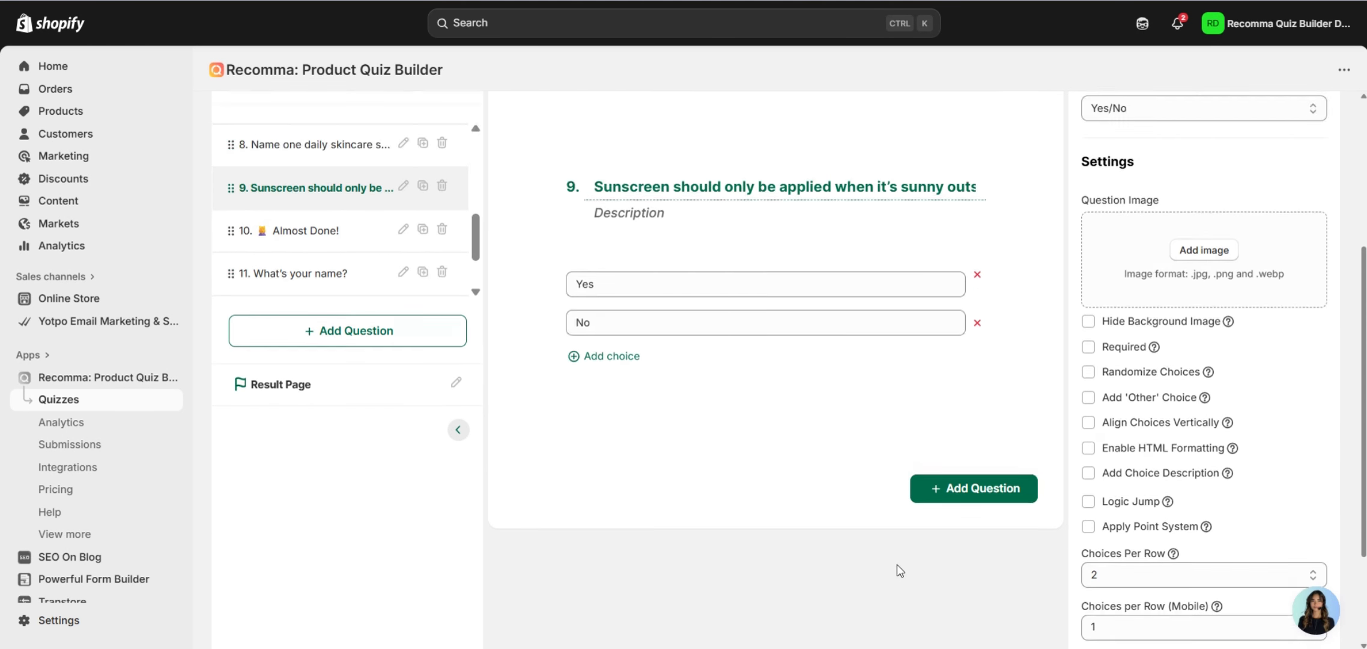
left_click(288, 348)
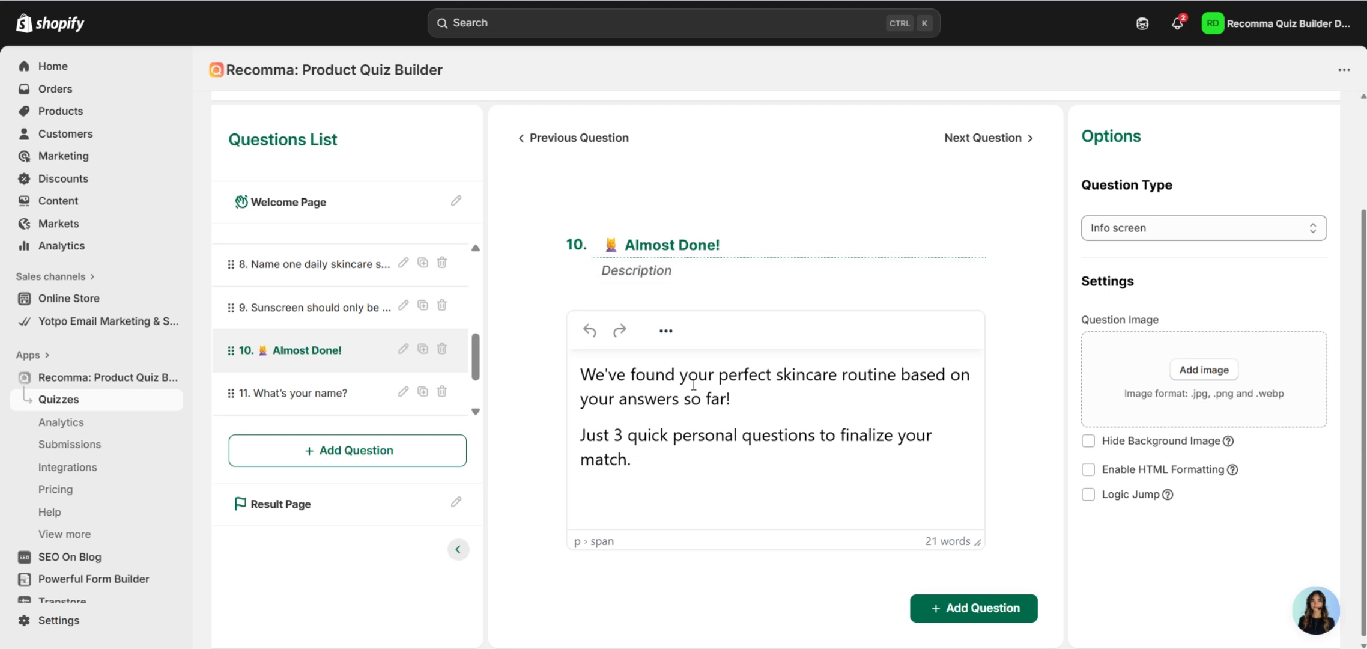
Check the name question, then review the 'Enter your email' question's consent checkbox settings.
scroll(473, 350, "down", 1)
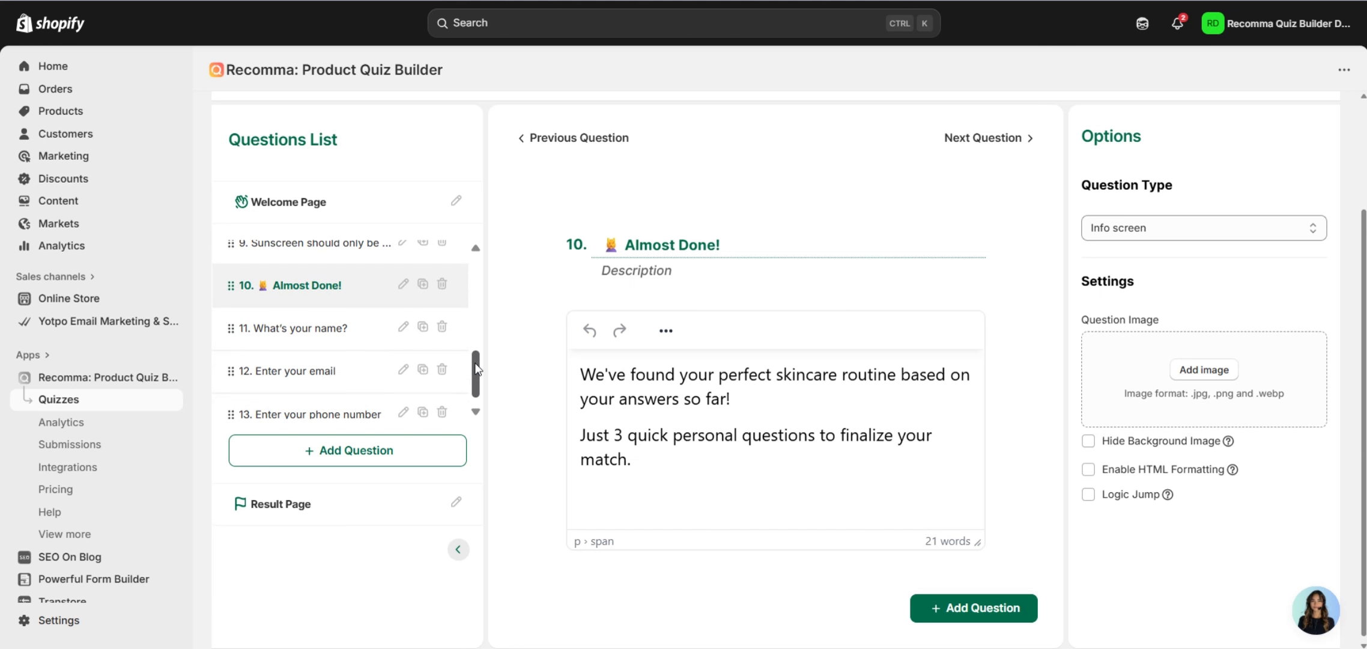
left_click(335, 346)
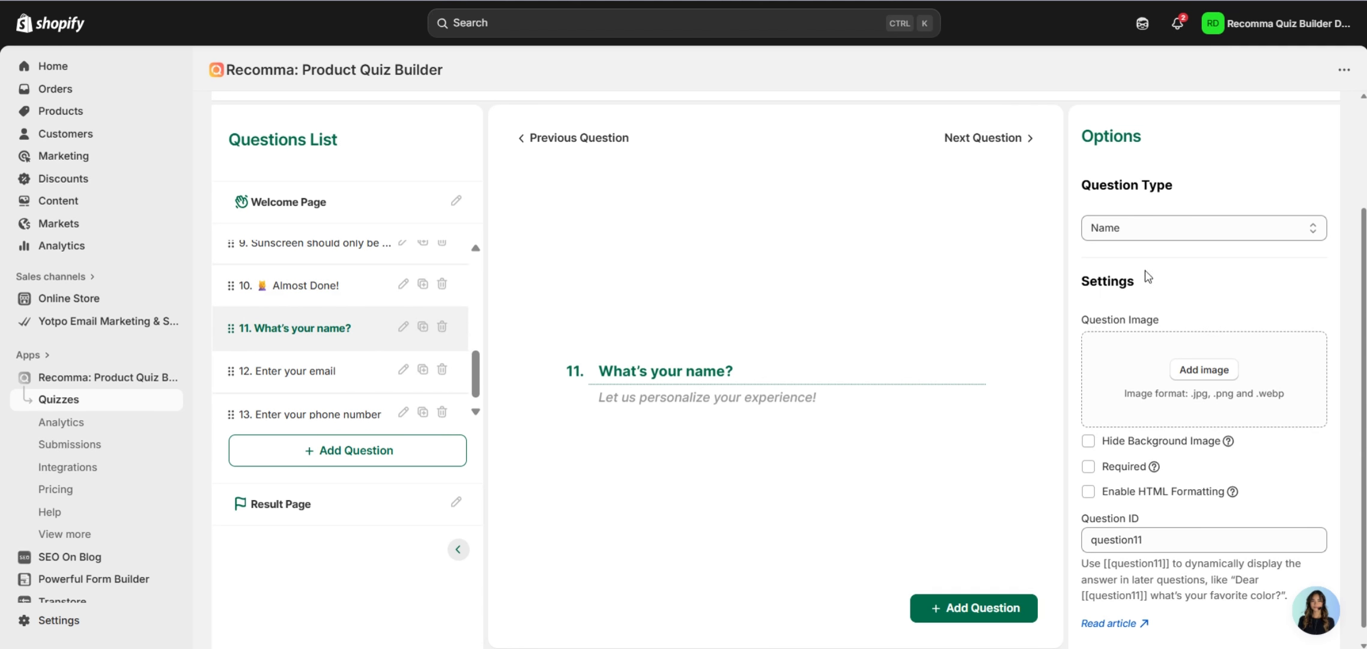
left_click(319, 370)
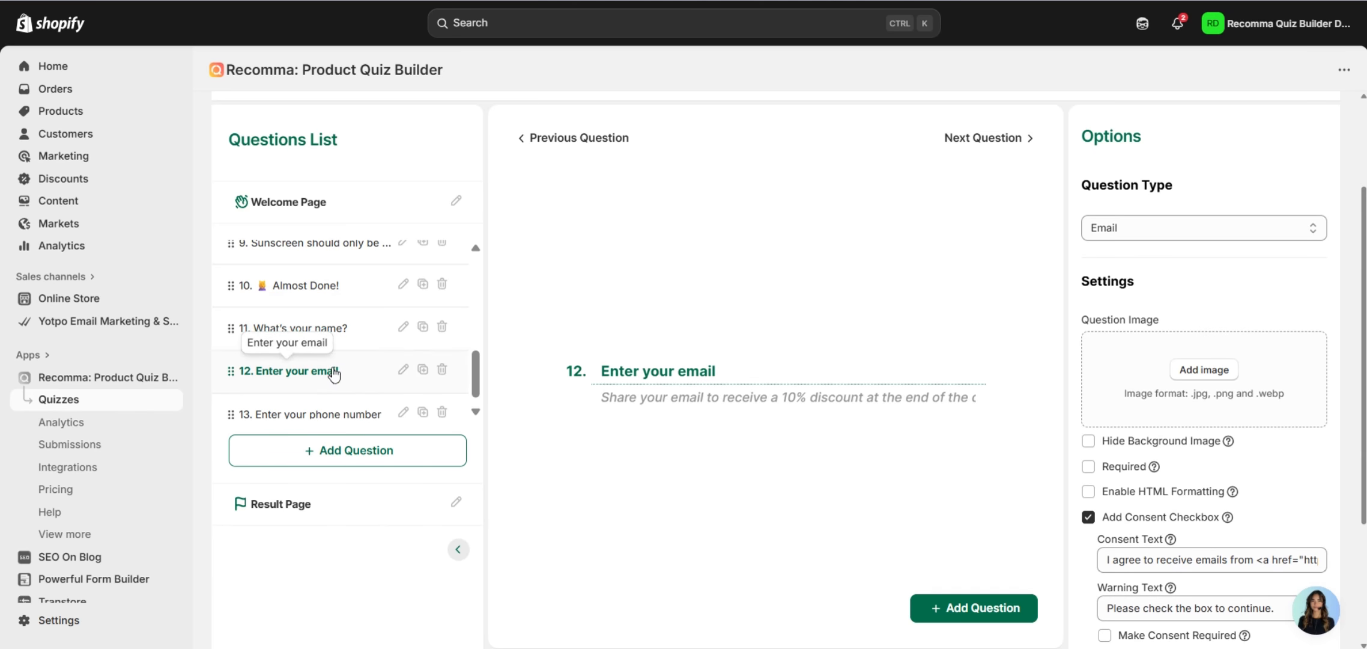
scroll(1182, 248, "down", 3)
scroll(1182, 288, "up", 3)
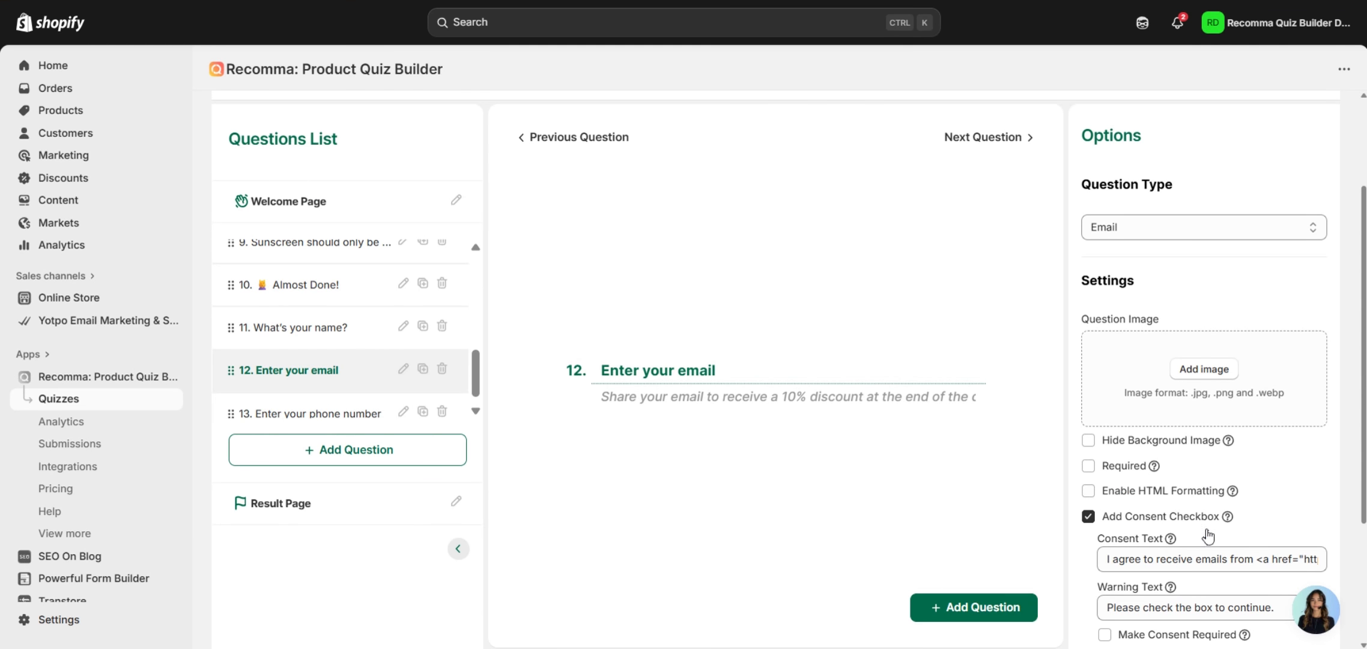
scroll(1255, 517, "down", 2)
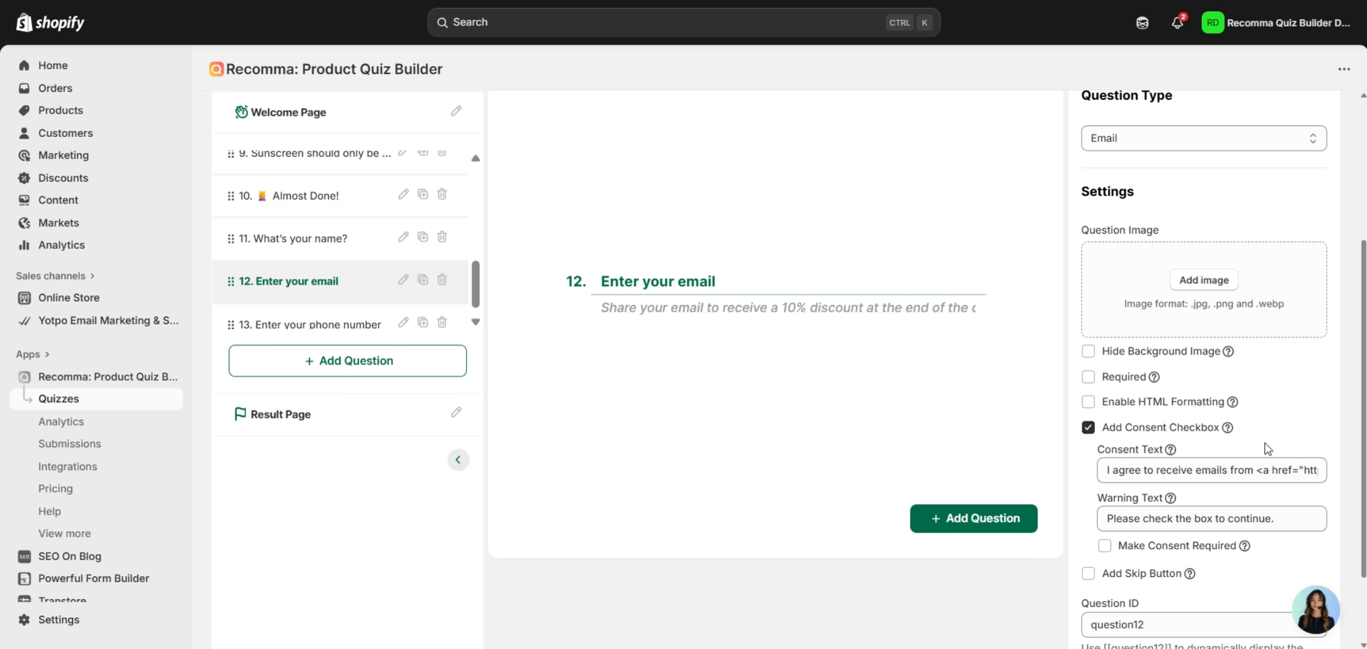
scroll(1261, 438, "down", 2)
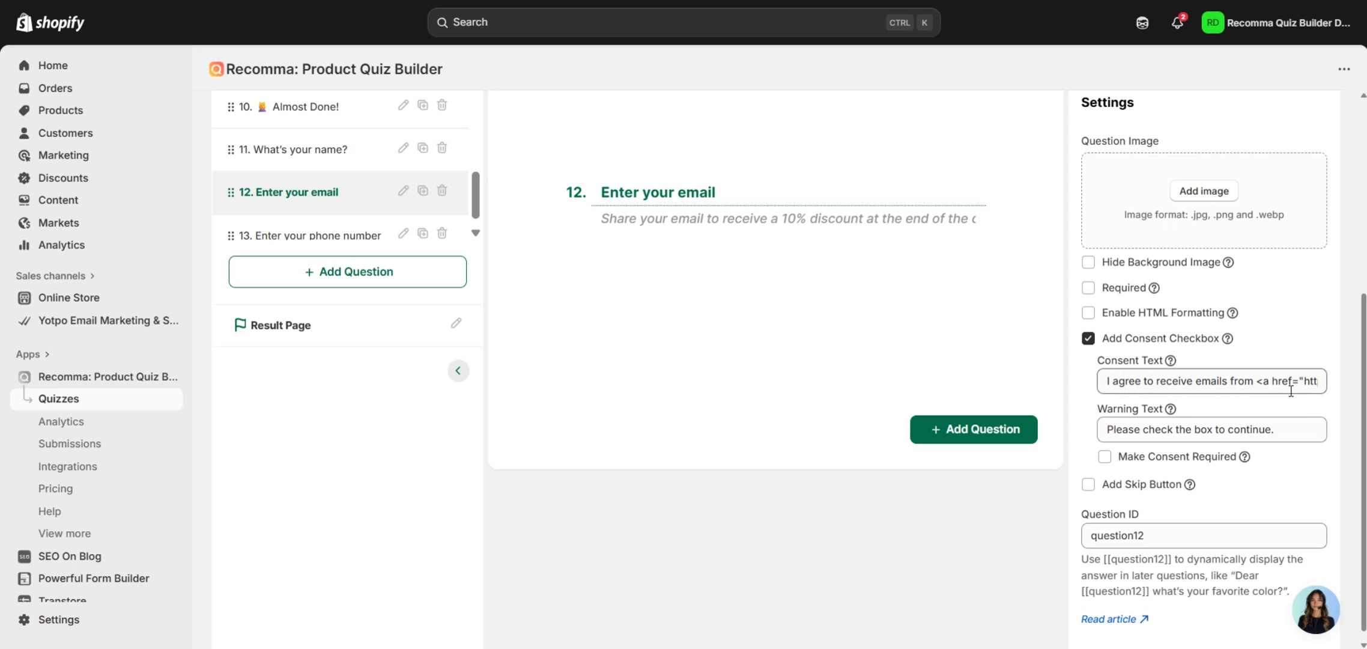
Open question 13, the 'Enter your phone number' Phone question defaulting to United States.
scroll(1286, 472, "down", 1)
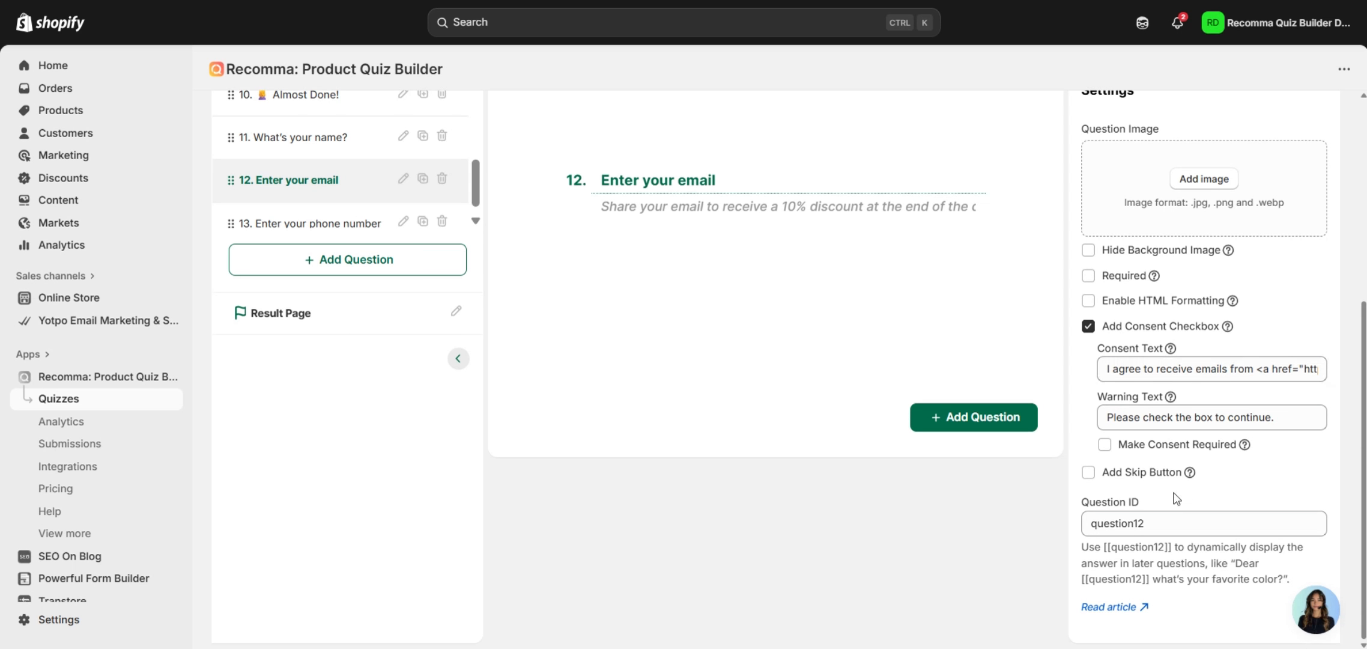
scroll(1249, 487, "up", 5)
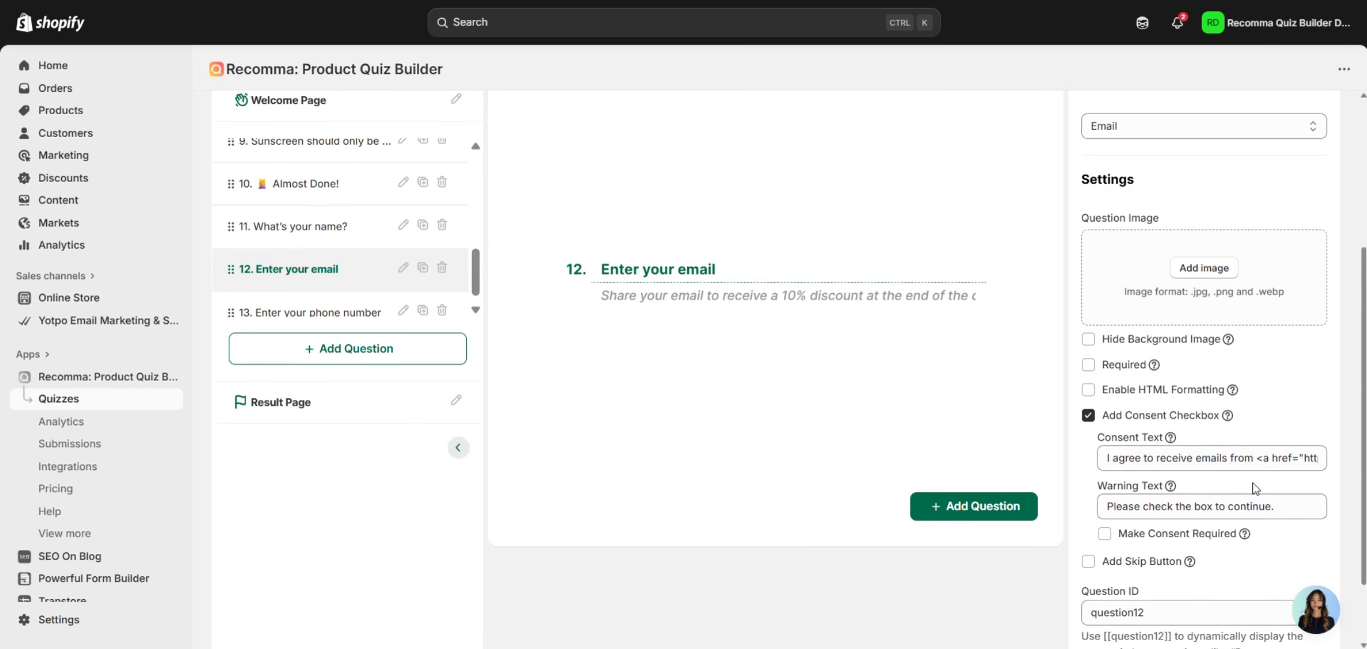
left_click(354, 489)
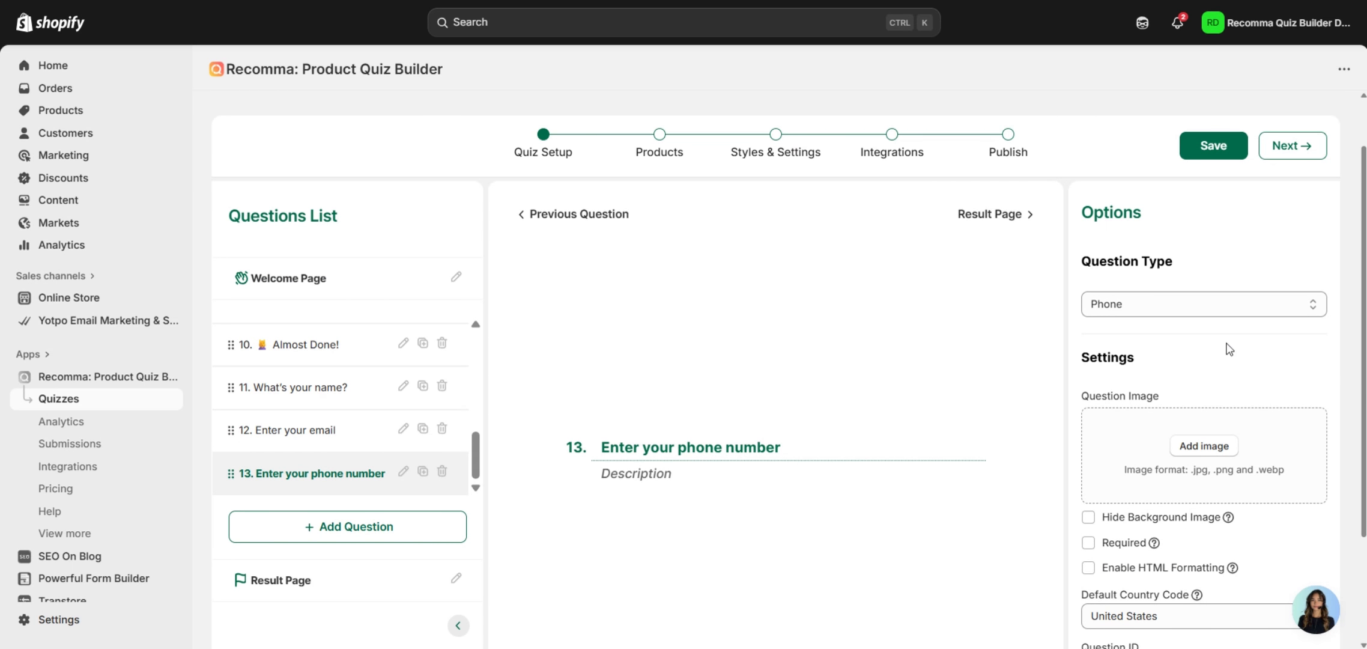
Scroll through question 13's Phone-type settings to review them, then back up the builder.
scroll(1223, 352, "down", 2)
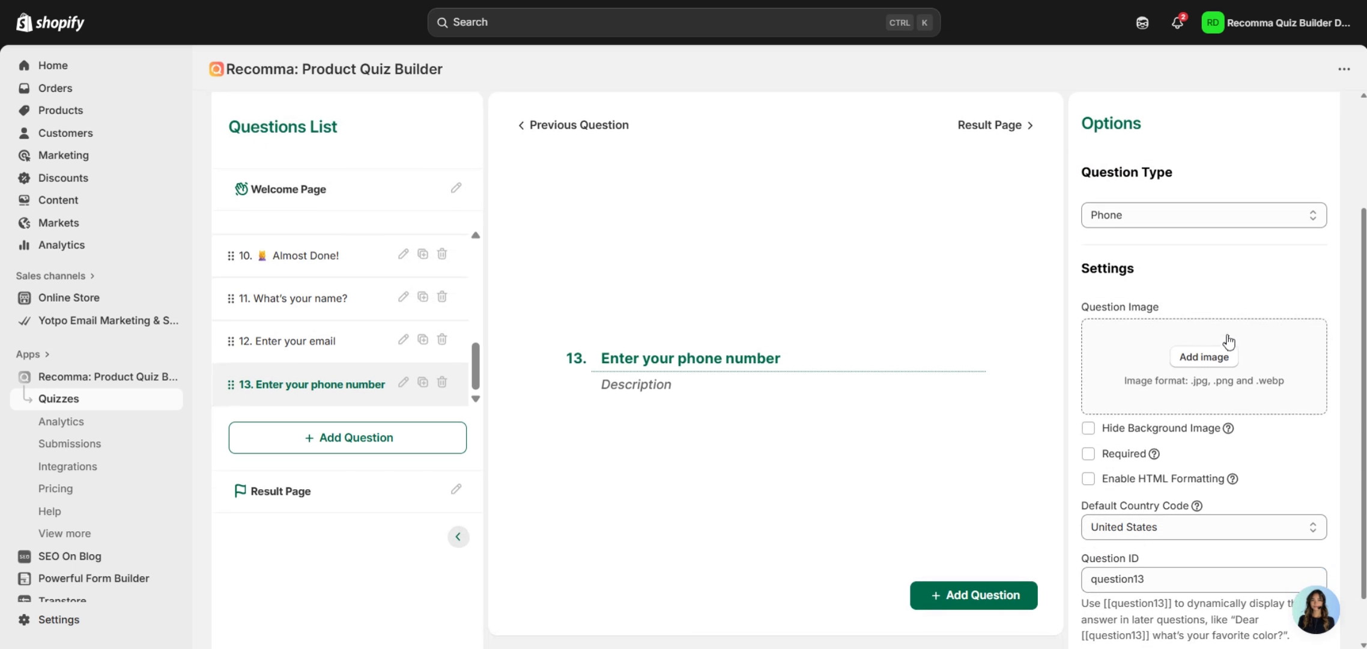
scroll(1250, 373, "down", 1)
scroll(1260, 386, "up", 2)
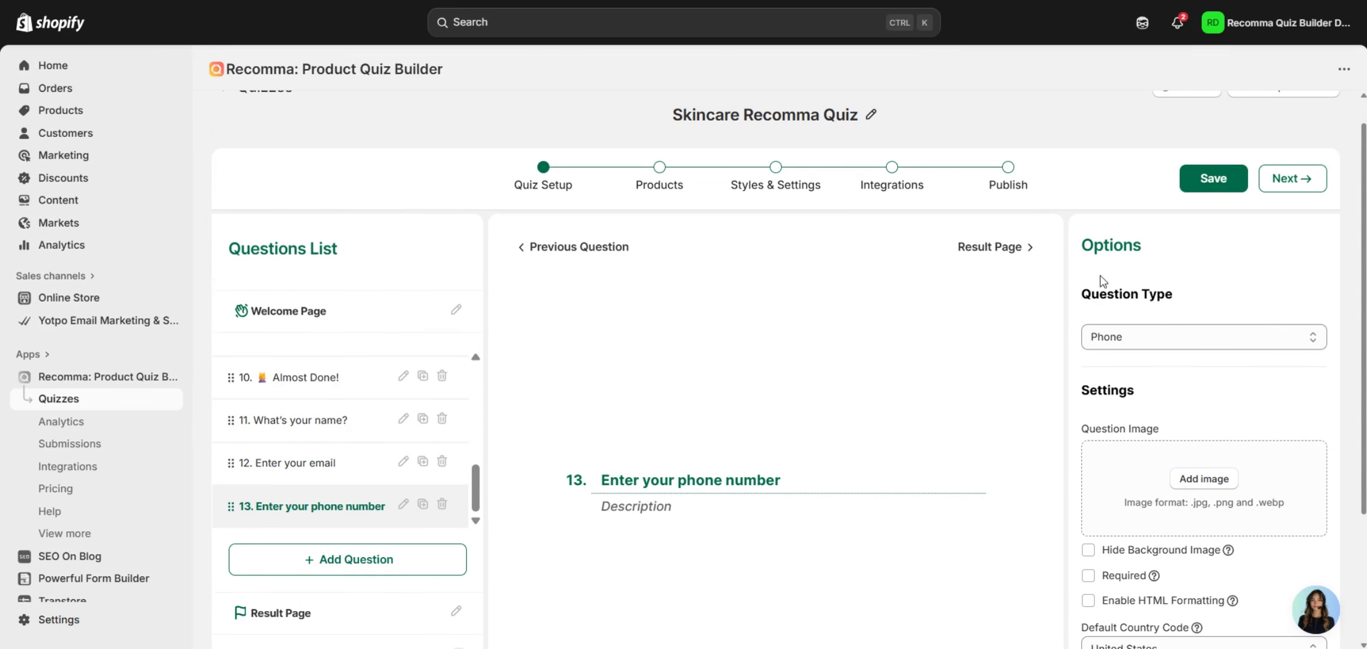
scroll(845, 391, "down", 1)
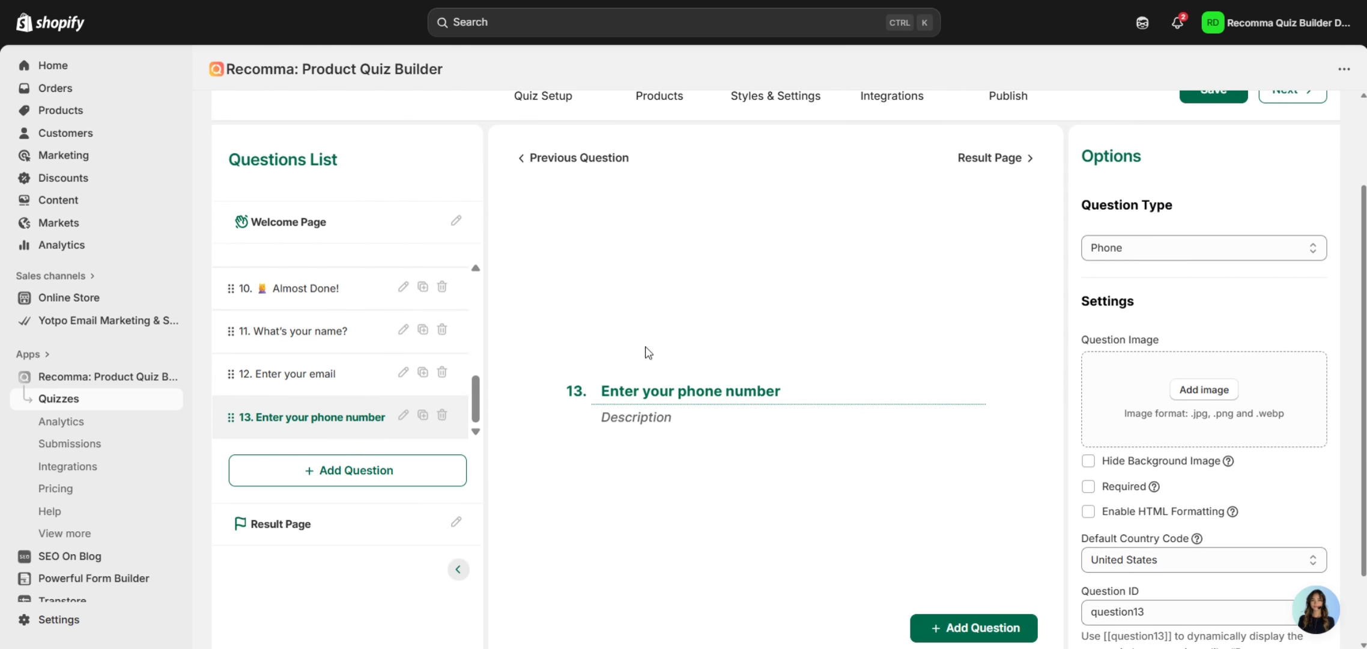
scroll(1202, 475, "down", 2)
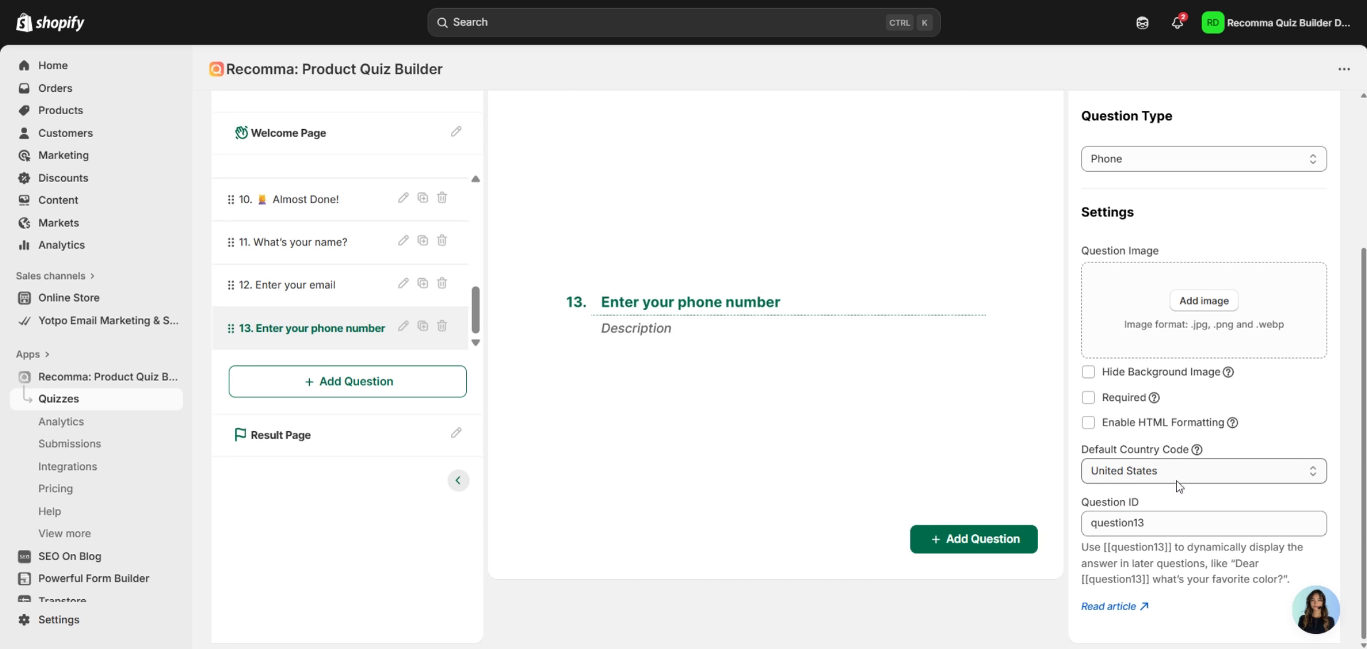
scroll(1181, 475, "up", 4)
scroll(1139, 370, "down", 4)
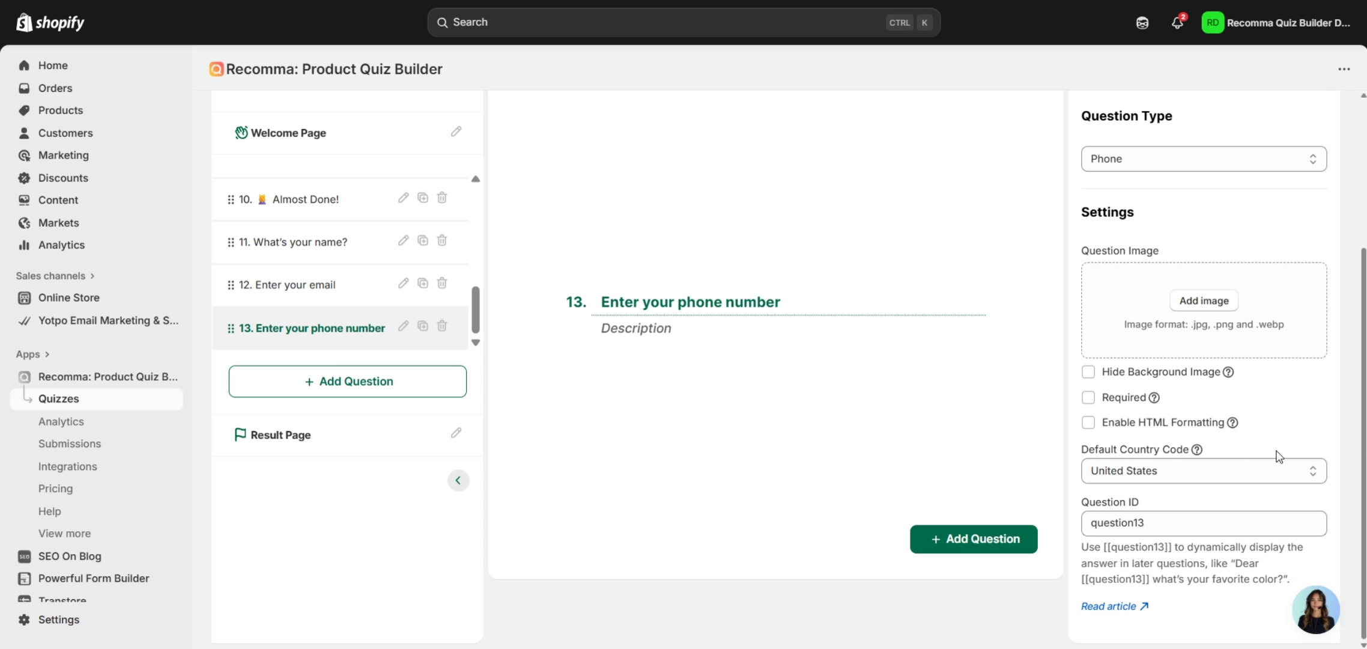
scroll(1019, 255, "up", 2)
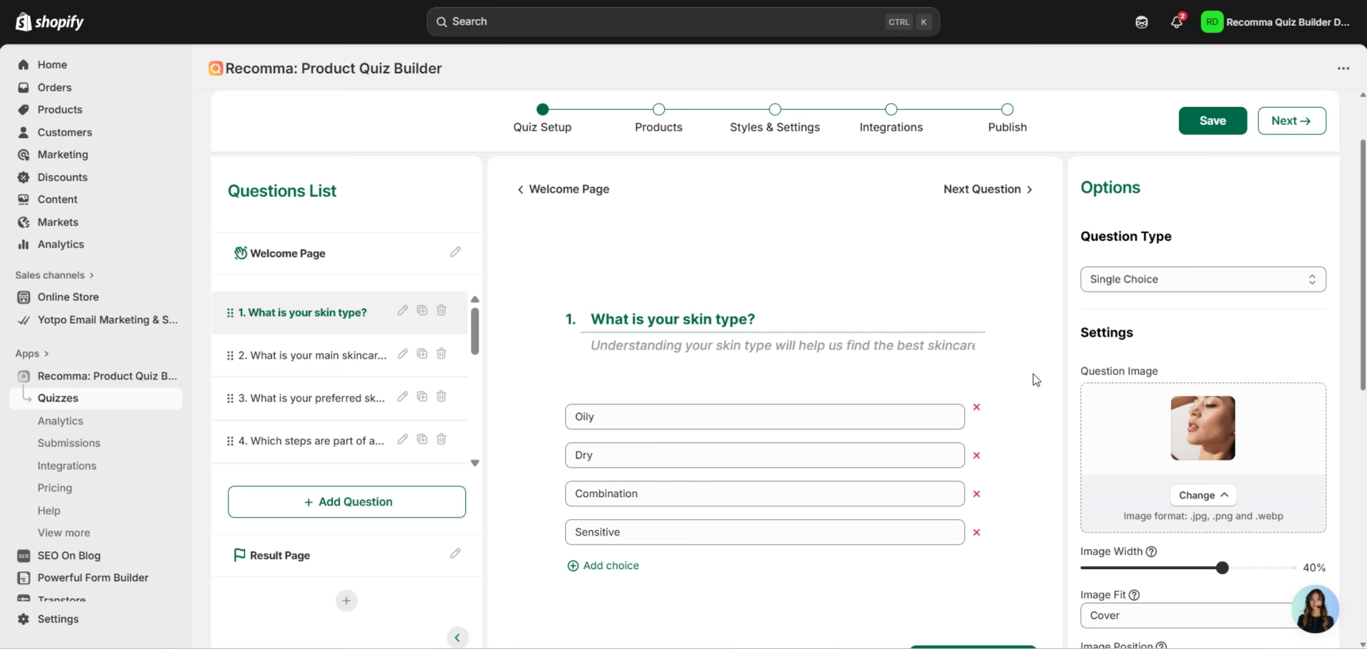
Turn on Logic Jump for question 1's skin-type choices.
scroll(1034, 345, "down", 3)
scroll(1034, 345, "down", 3)
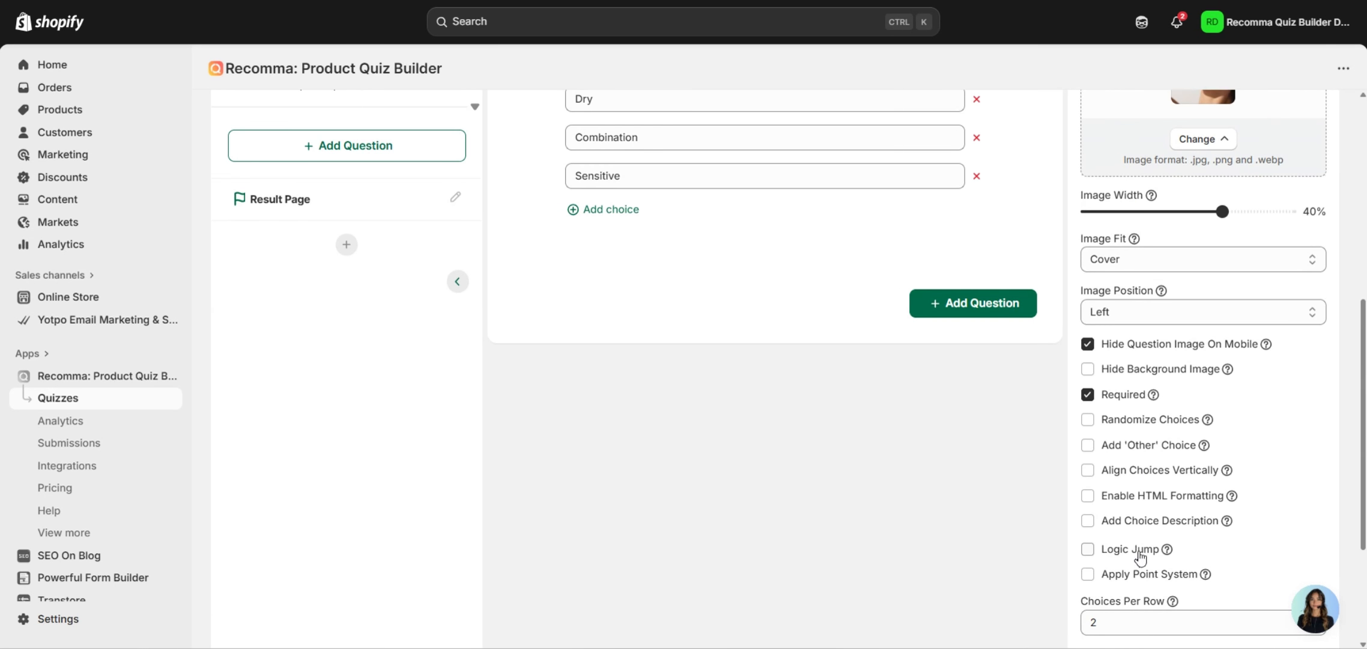
left_click(1130, 552)
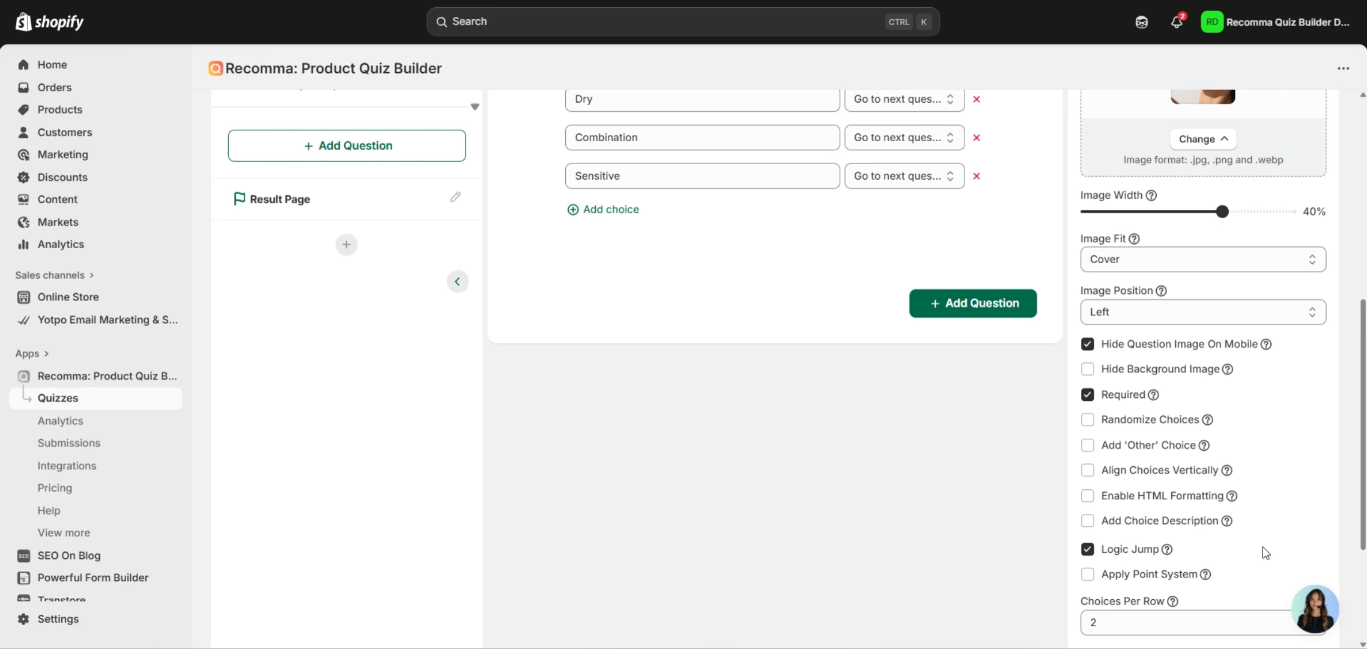
scroll(1202, 550, "up", 2)
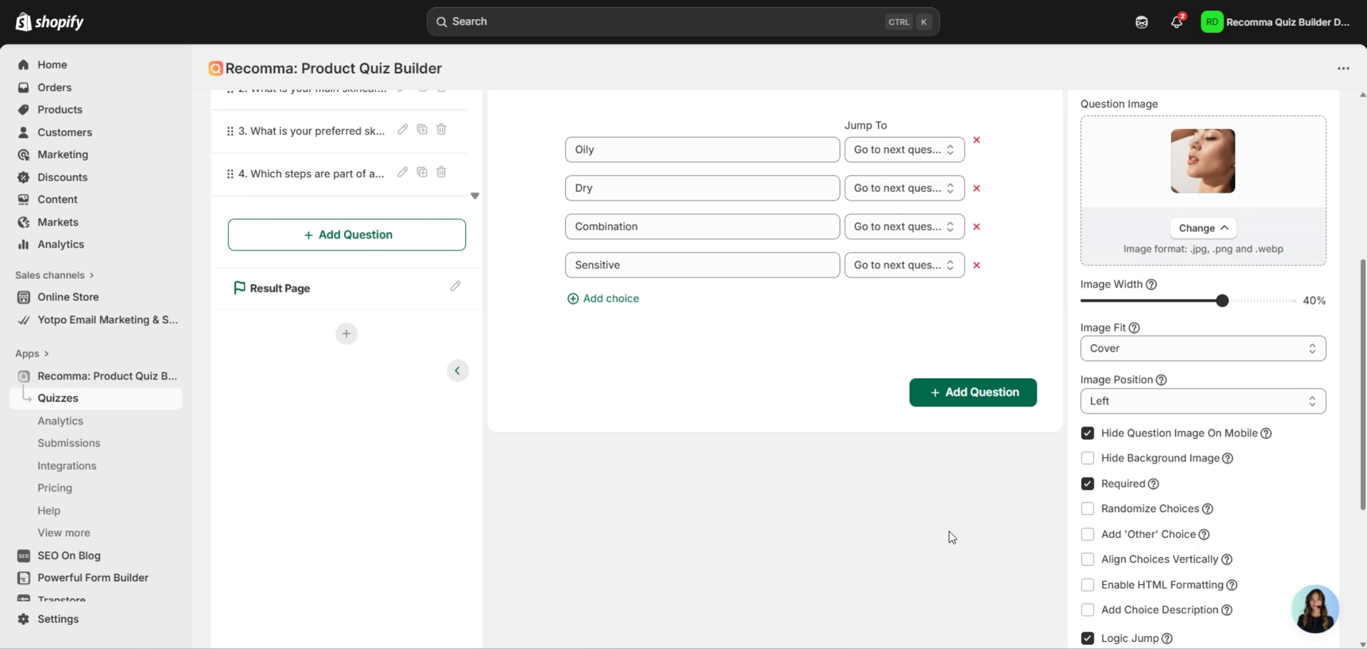
scroll(946, 533, "up", 2)
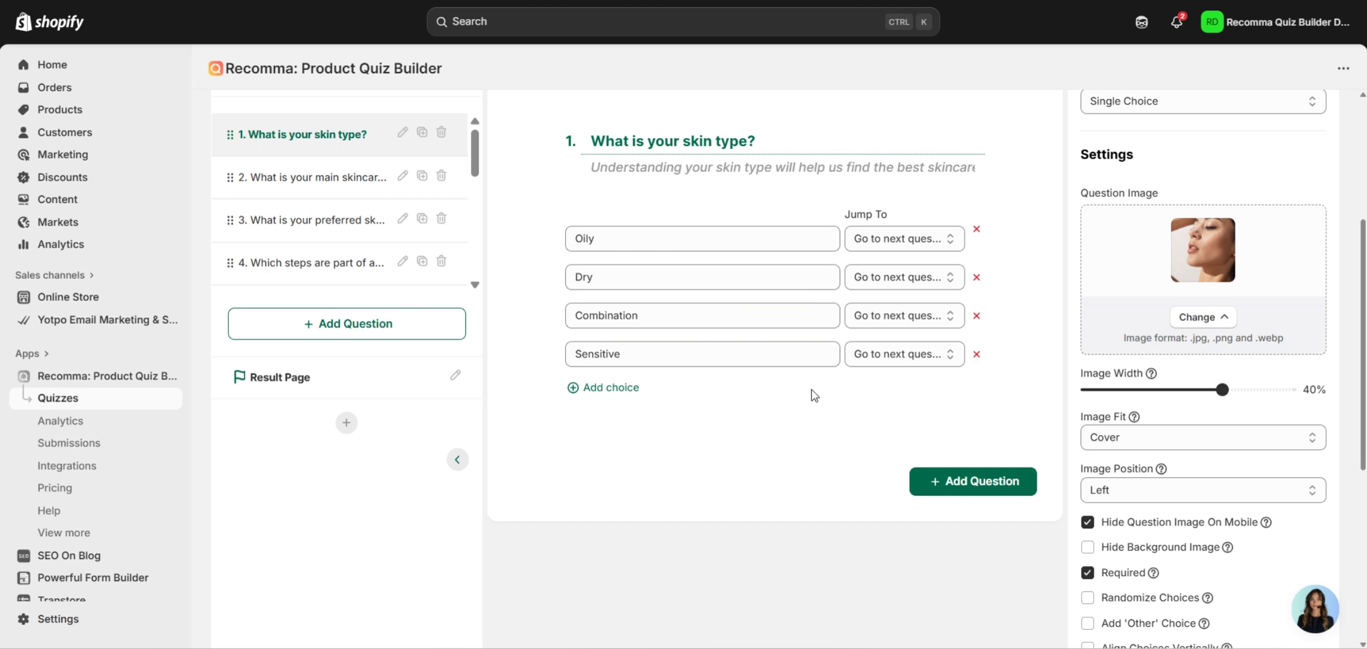
scroll(841, 394, "up", 2)
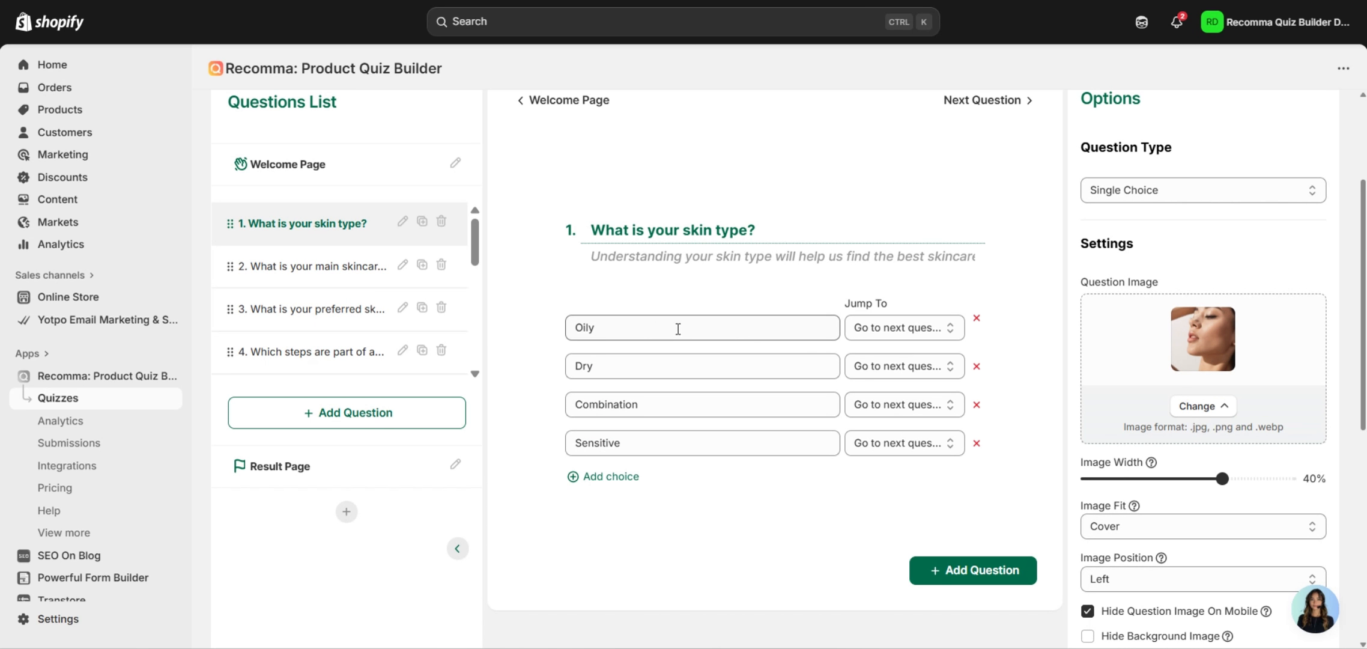
Set jump targets: Oily to question 4, Dry to a later question, Combination to 5, Sensitive to 9.
left_click(869, 329)
left_click(913, 416)
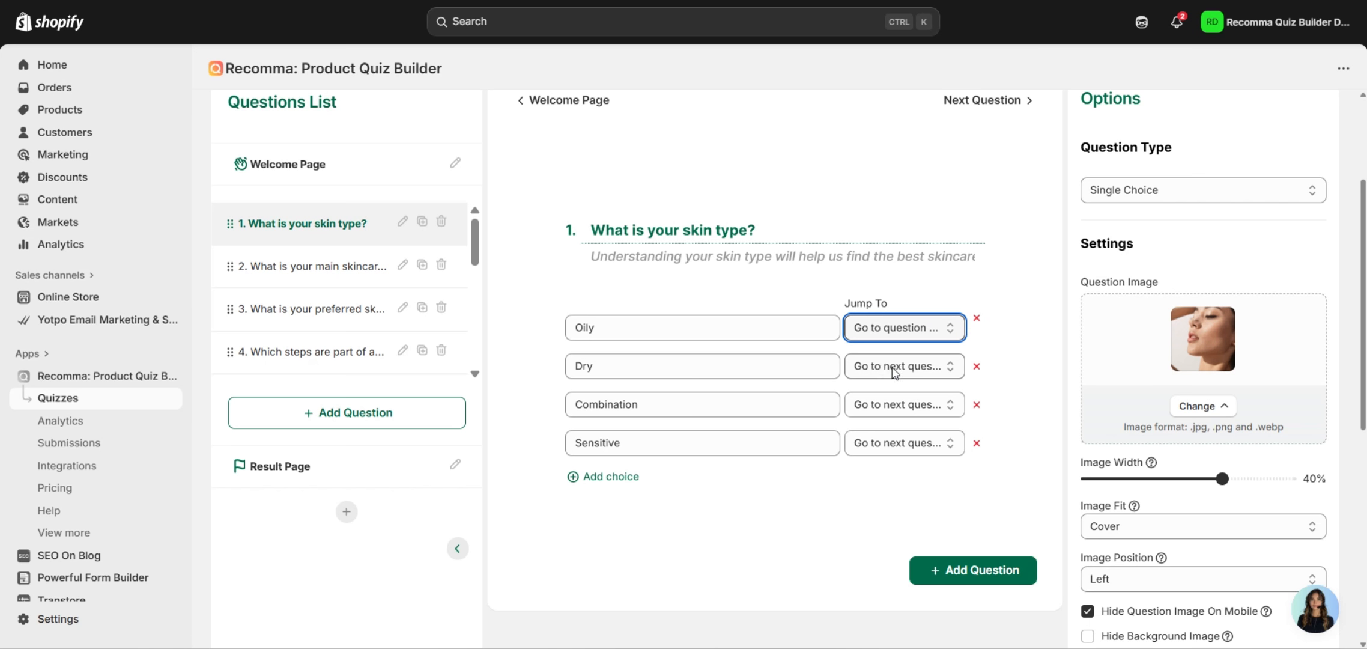
left_click(874, 370)
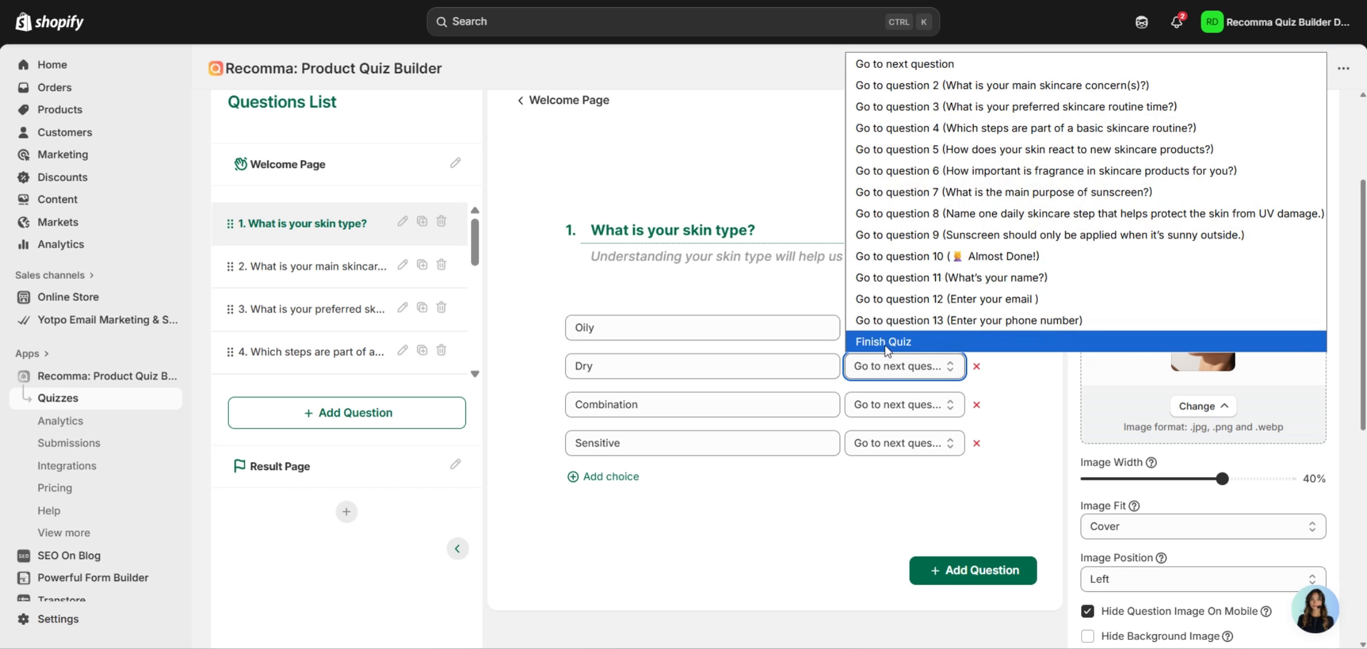
left_click(991, 190)
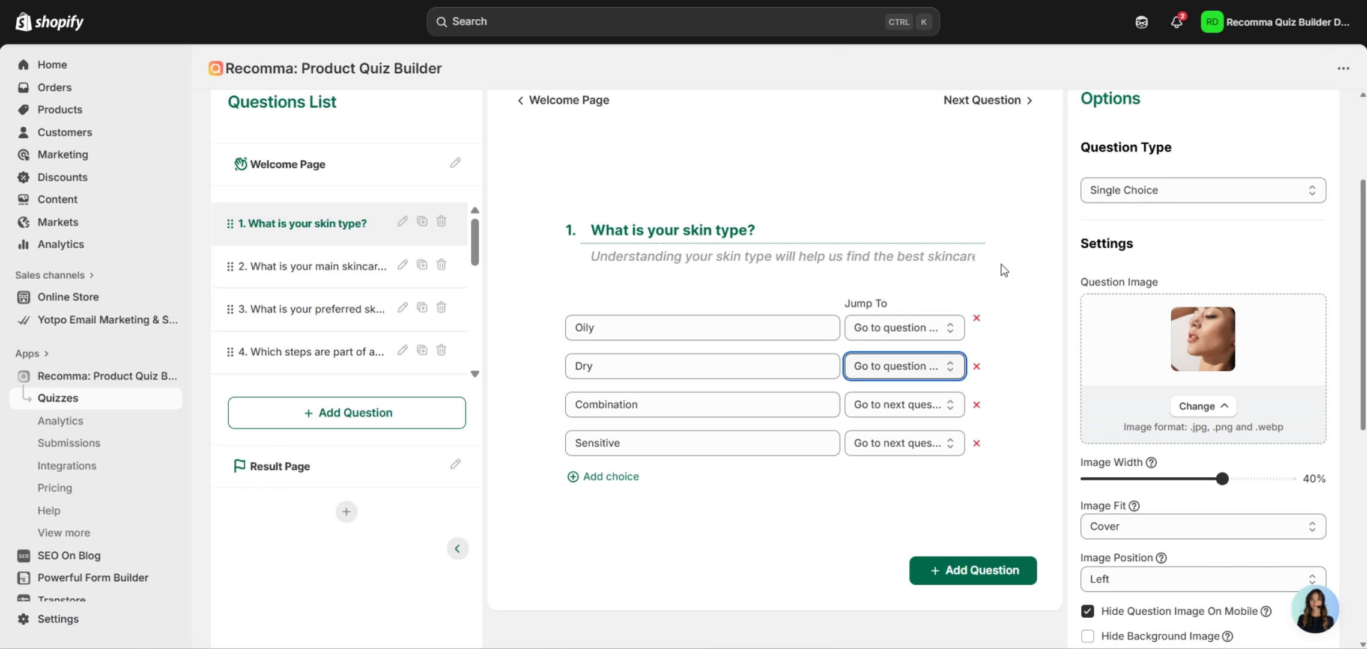
left_click(880, 411)
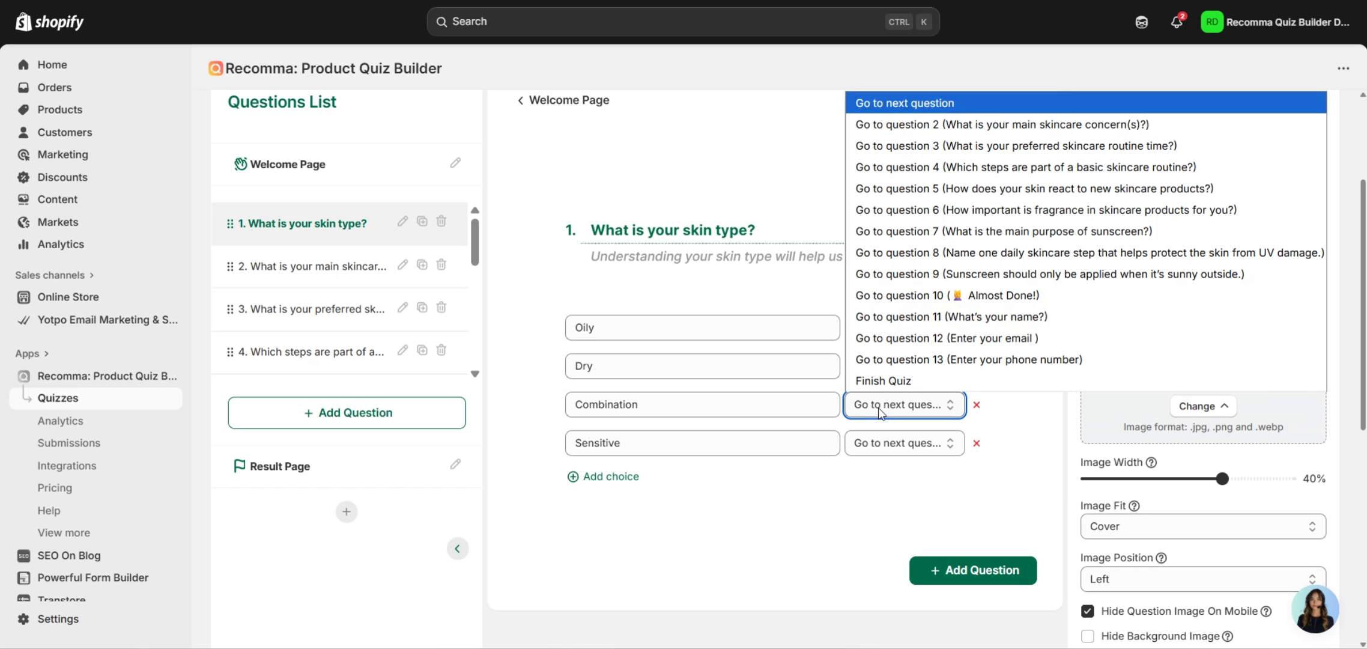
left_click(928, 190)
left_click(858, 447)
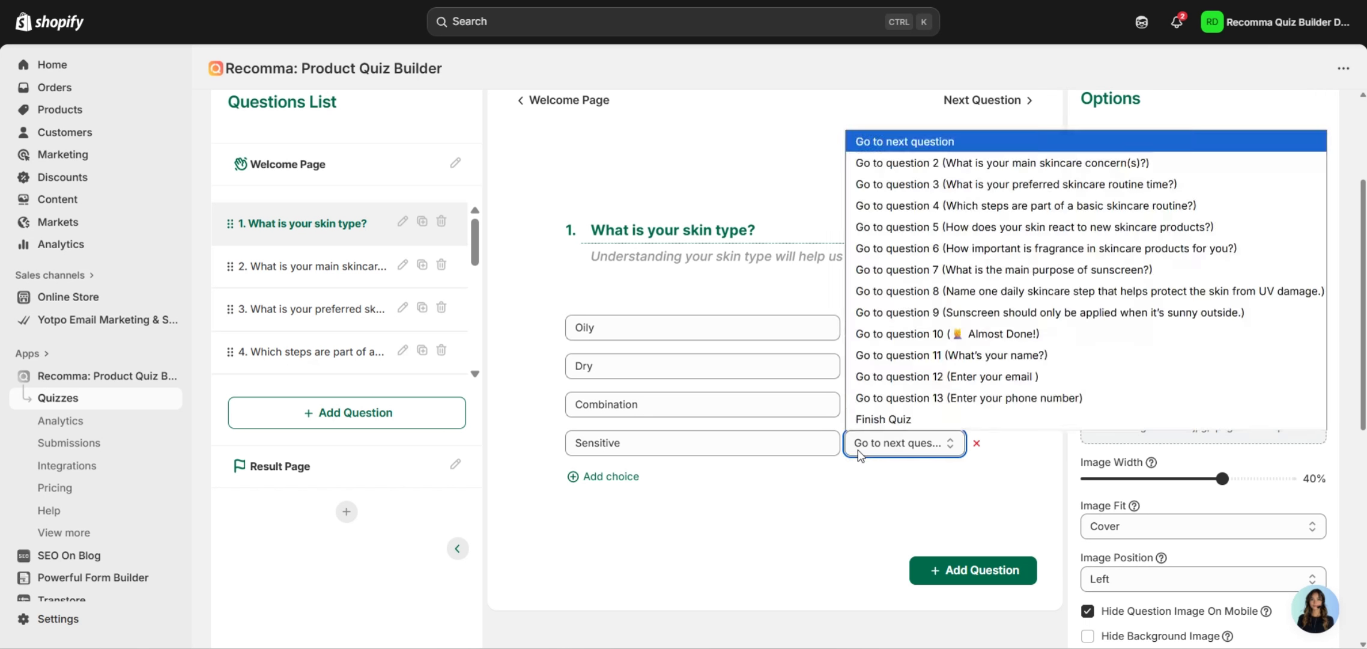
left_click(883, 313)
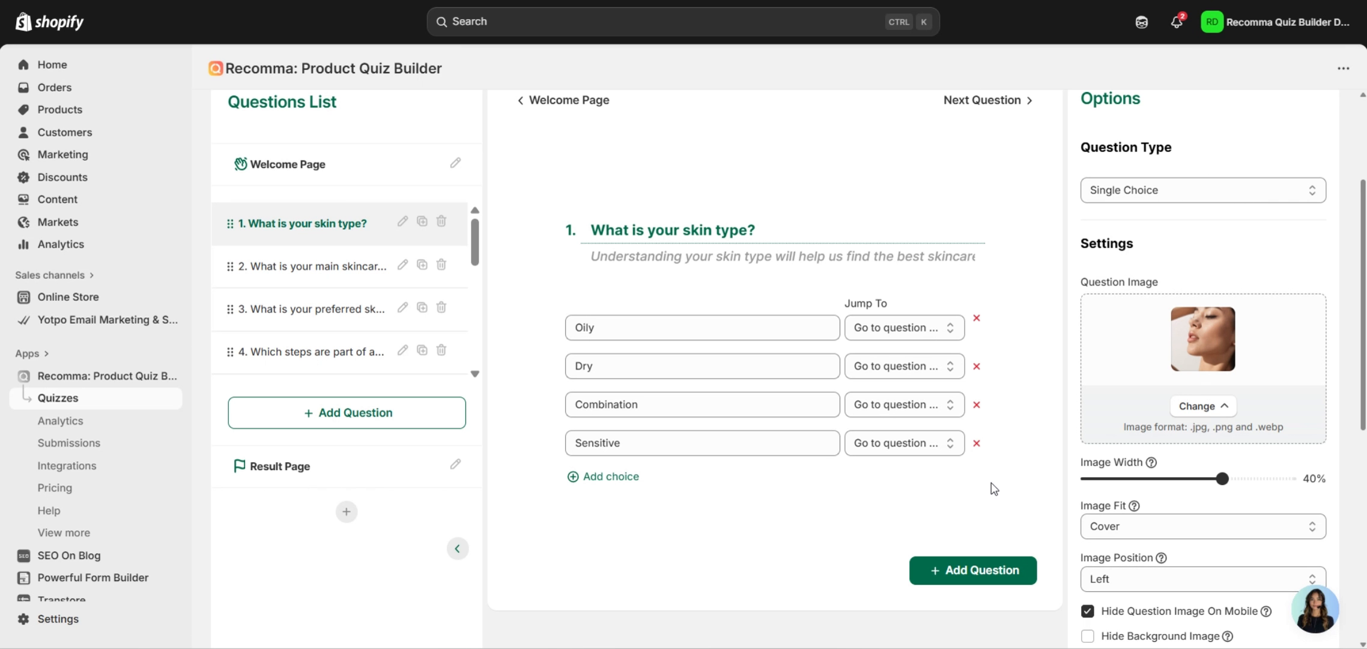
scroll(1000, 462, "up", 2)
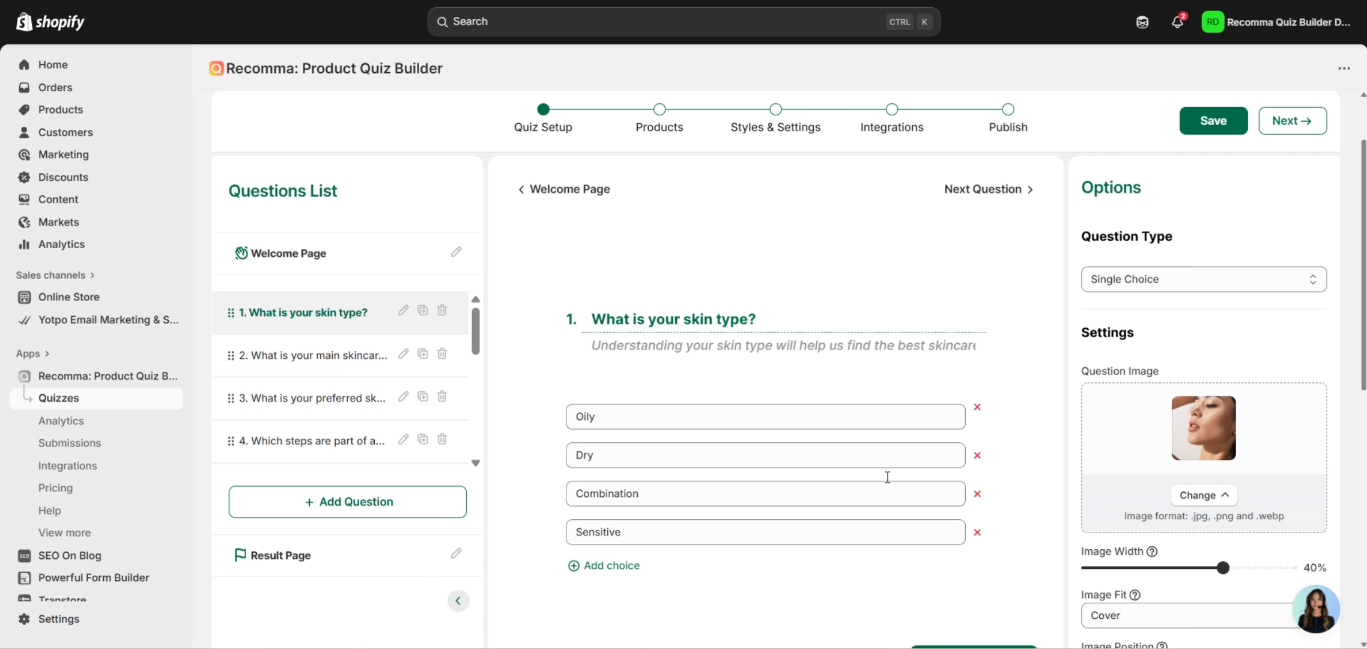
Enable Apply Point System so Oily, Dry, Combination and Sensitive each score 1 point.
scroll(851, 373, "down", 7)
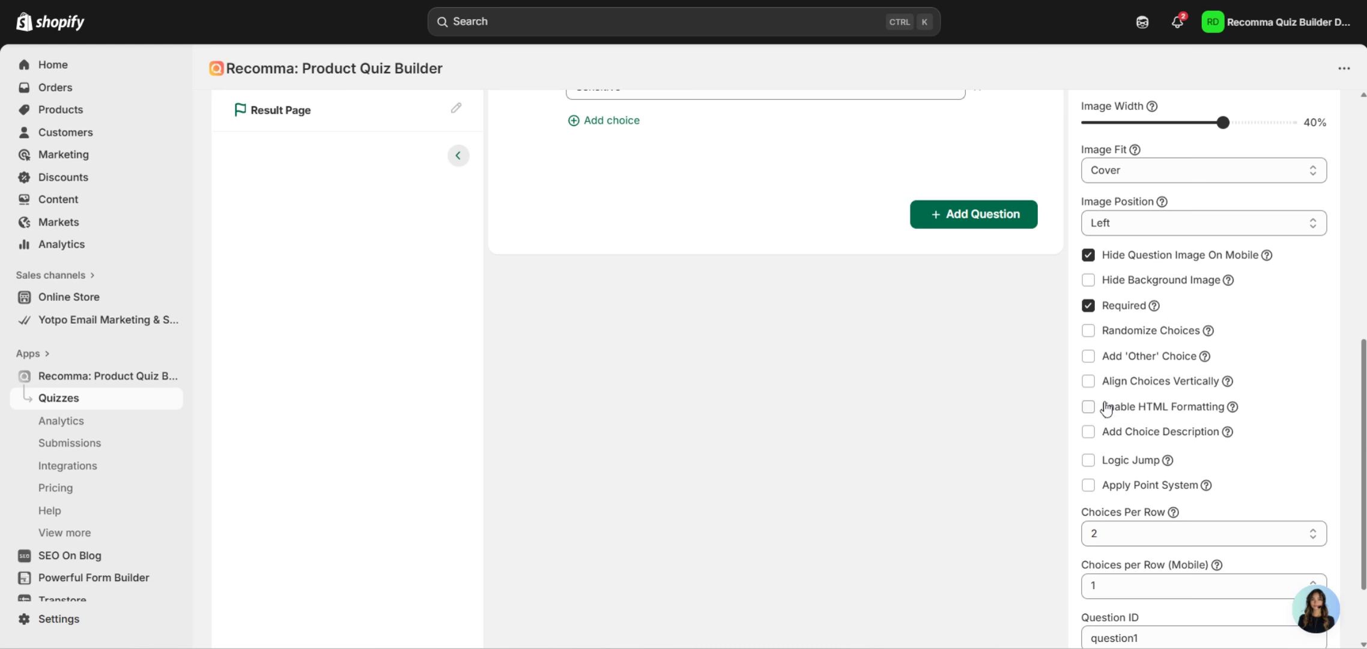
left_click(1126, 486)
scroll(963, 479, "up", 3)
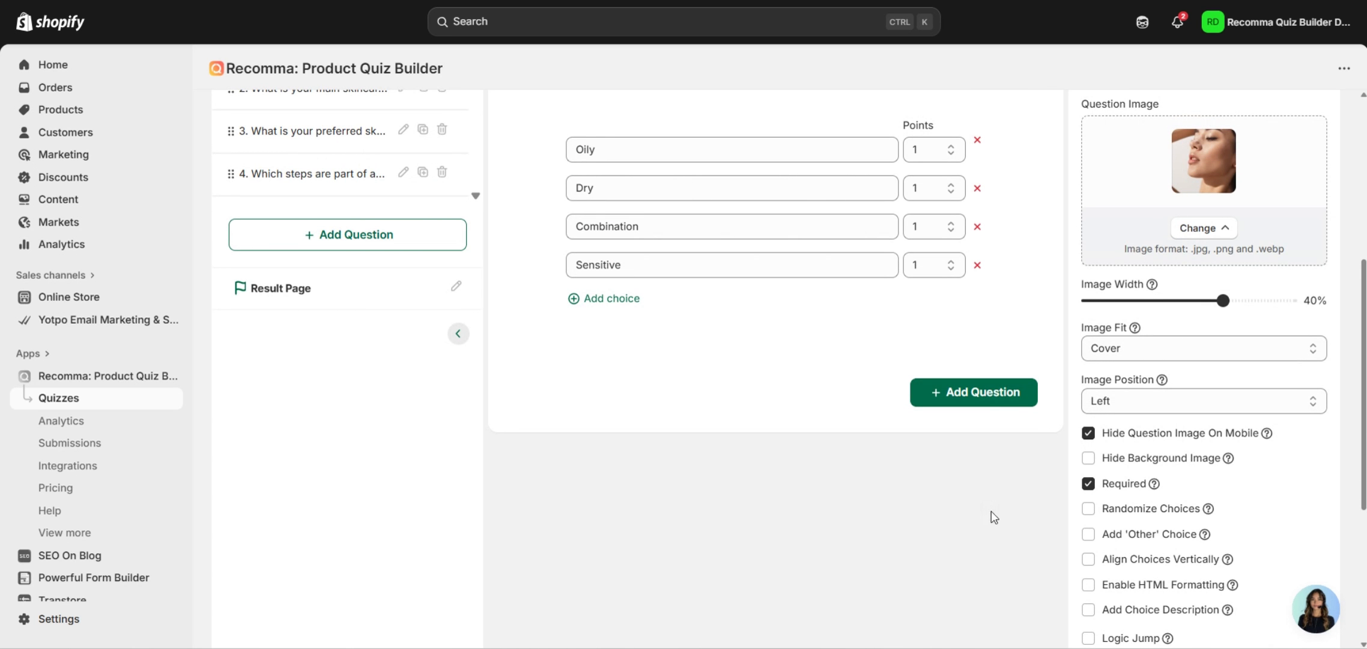
scroll(1009, 519, "up", 2)
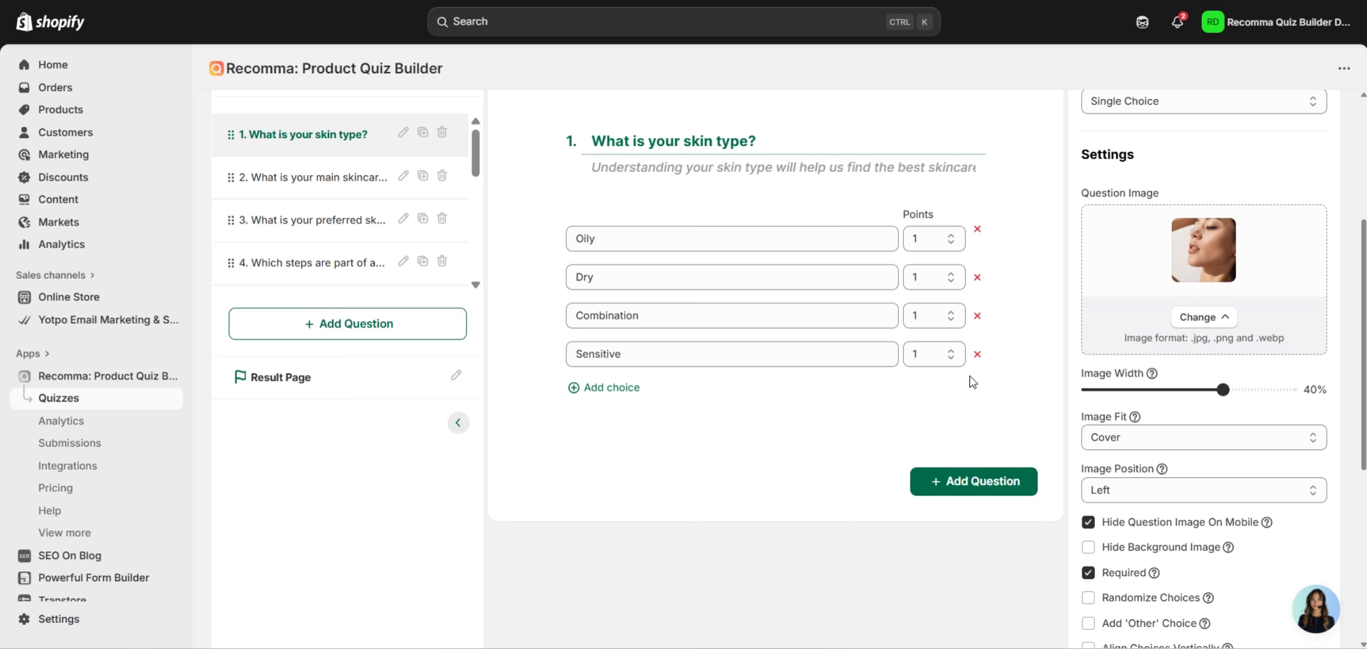
scroll(976, 384, "up", 2)
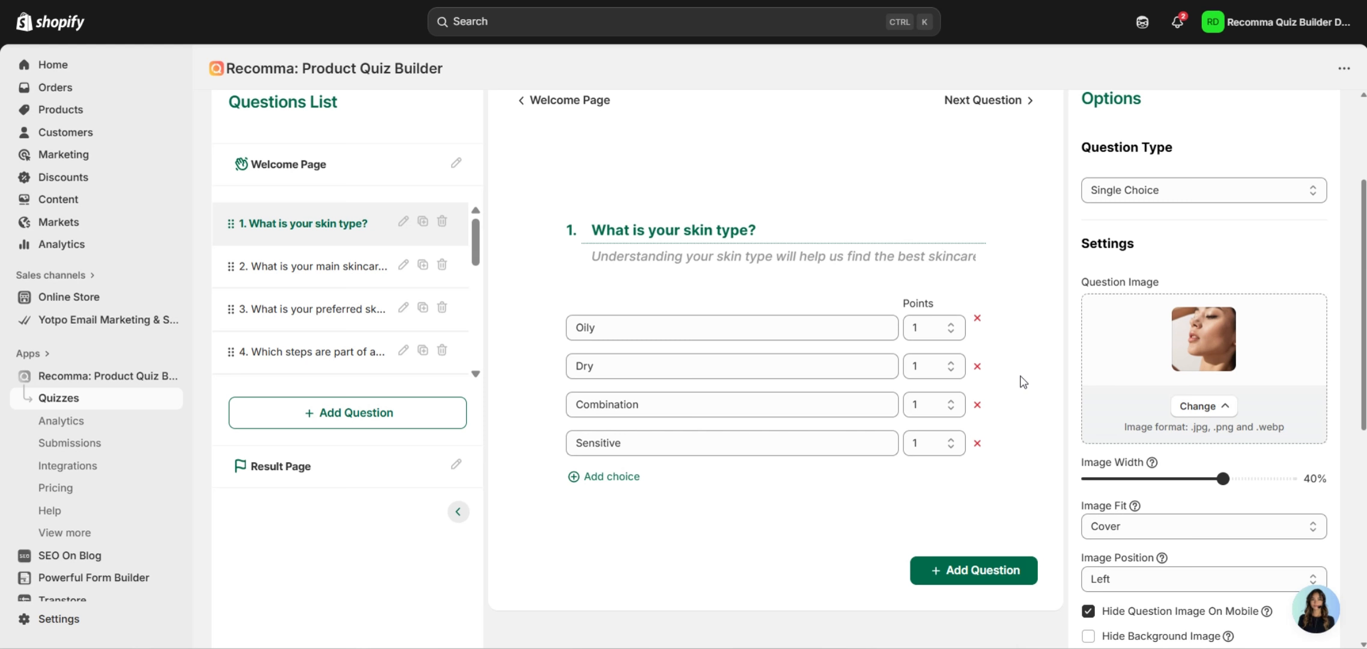
scroll(1023, 381, "up", 4)
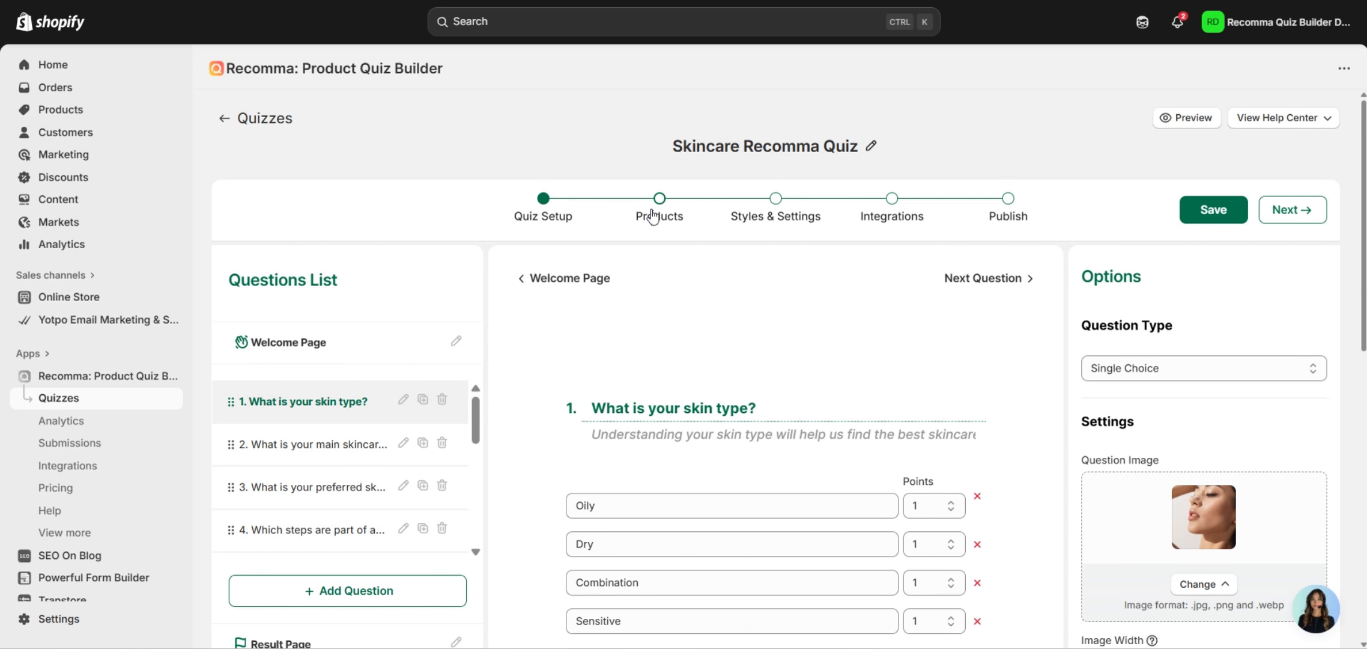
Scroll through the Products step to review the quiz's product links.
left_click(654, 215)
scroll(674, 295, "down", 3)
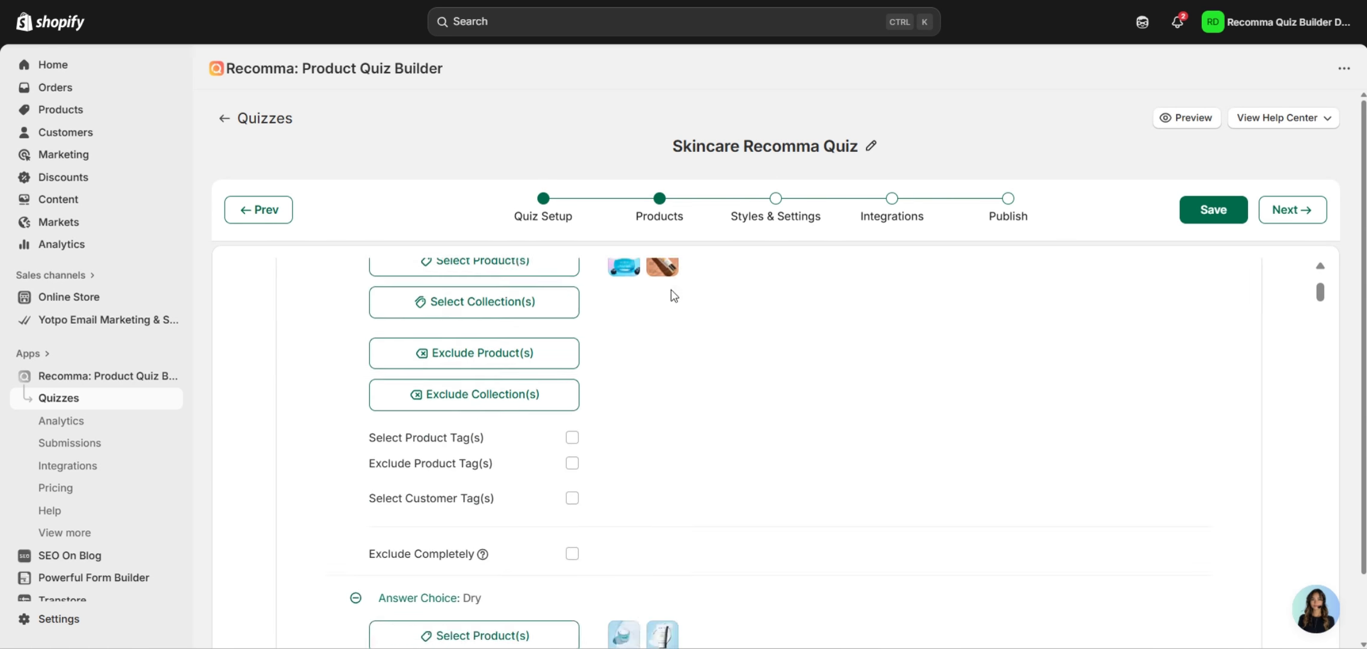
scroll(674, 295, "down", 15)
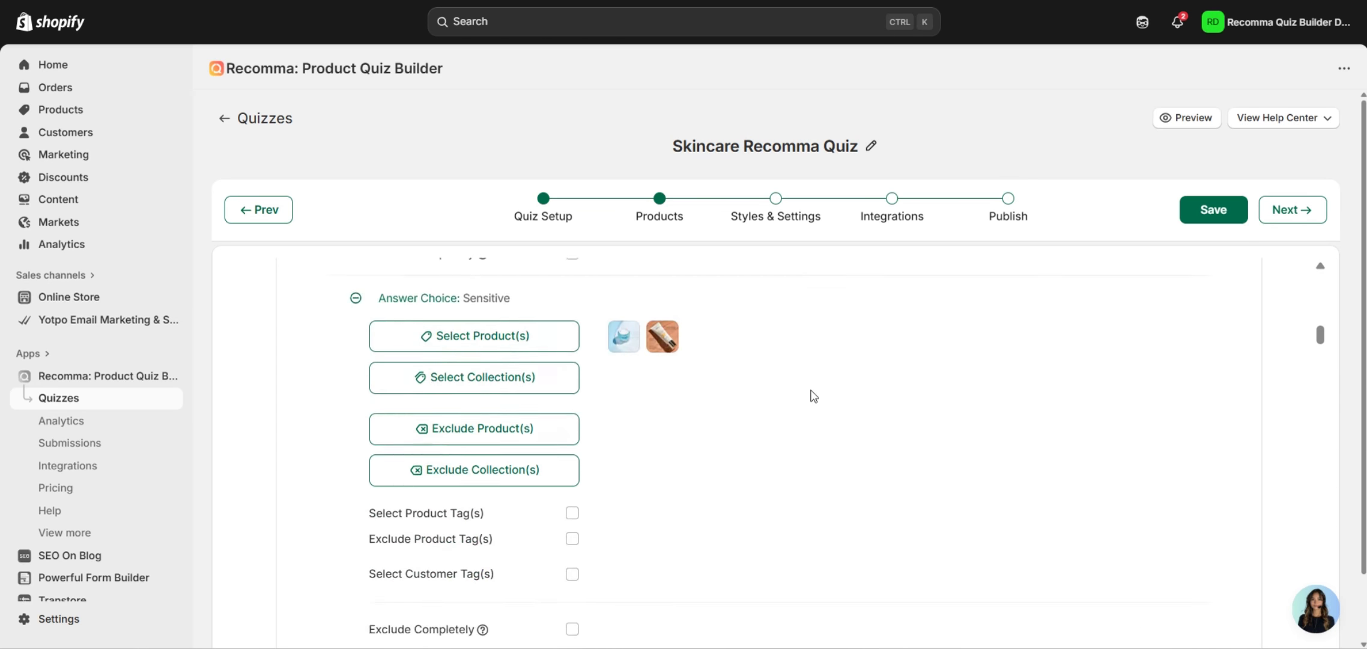
scroll(814, 396, "down", 12)
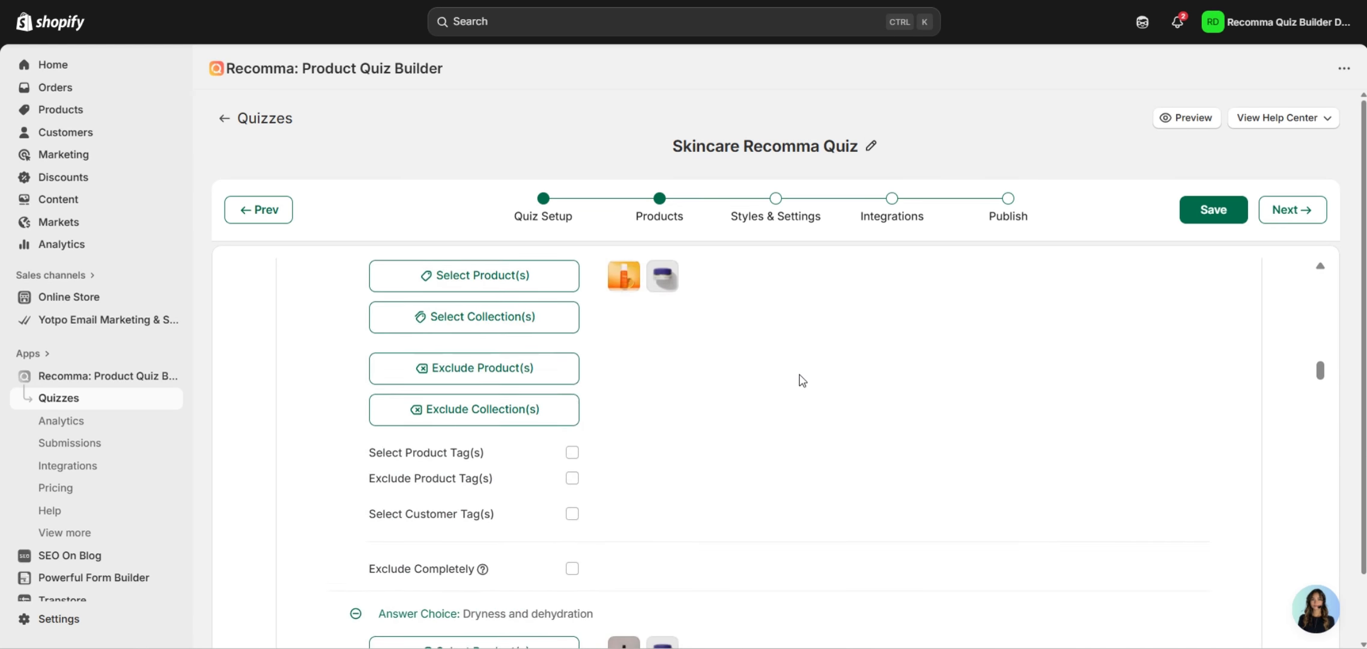
scroll(802, 380, "down", 7)
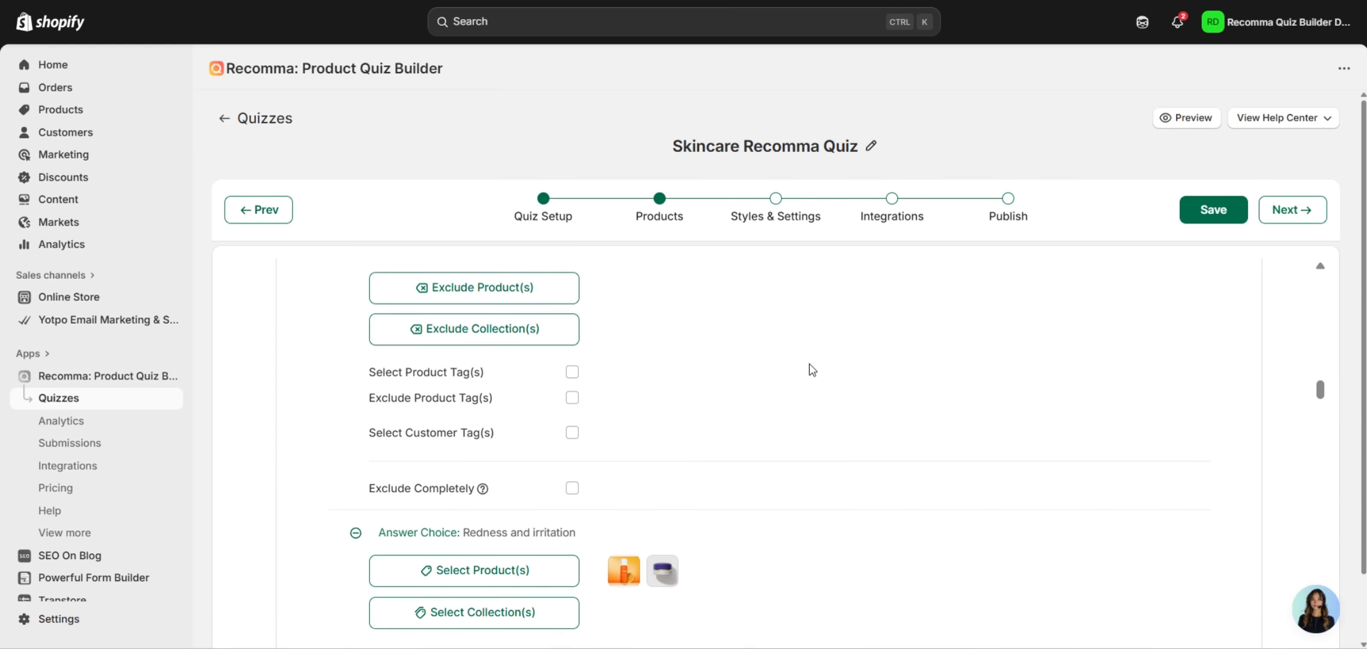
scroll(813, 369, "down", 8)
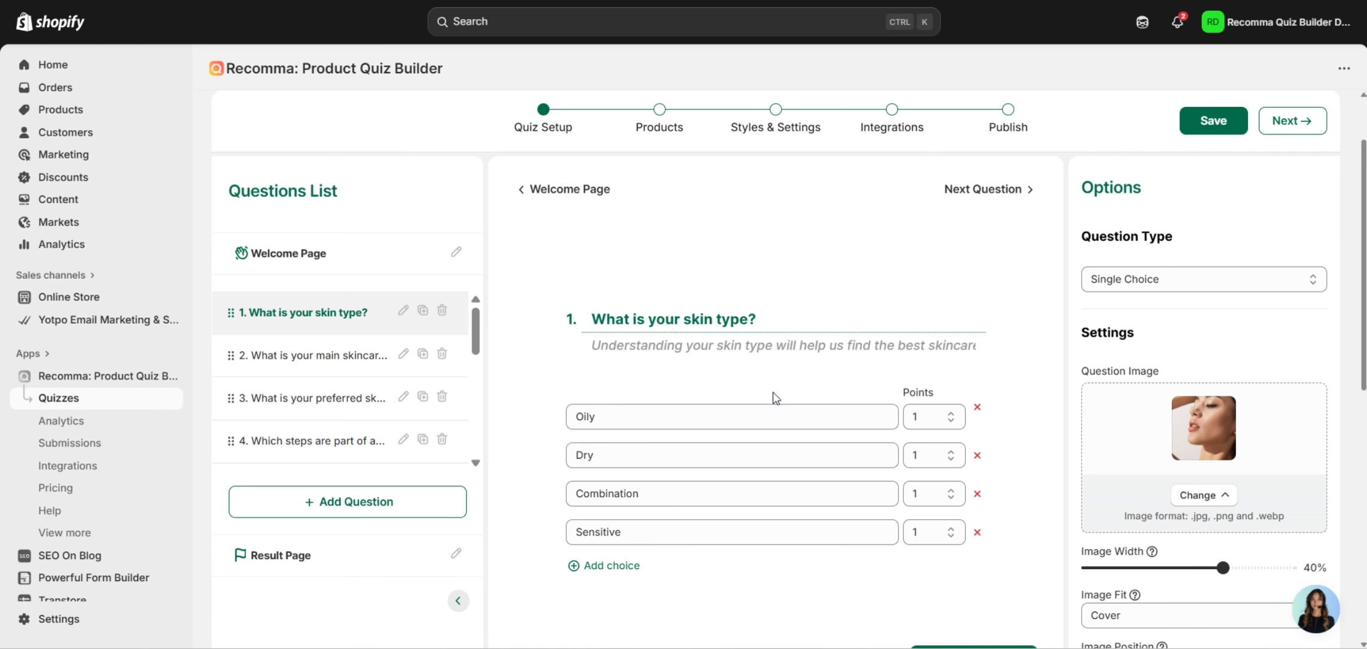
Switch between Products and Quiz Setup, ending on question 1's four answer choices.
left_click(660, 114)
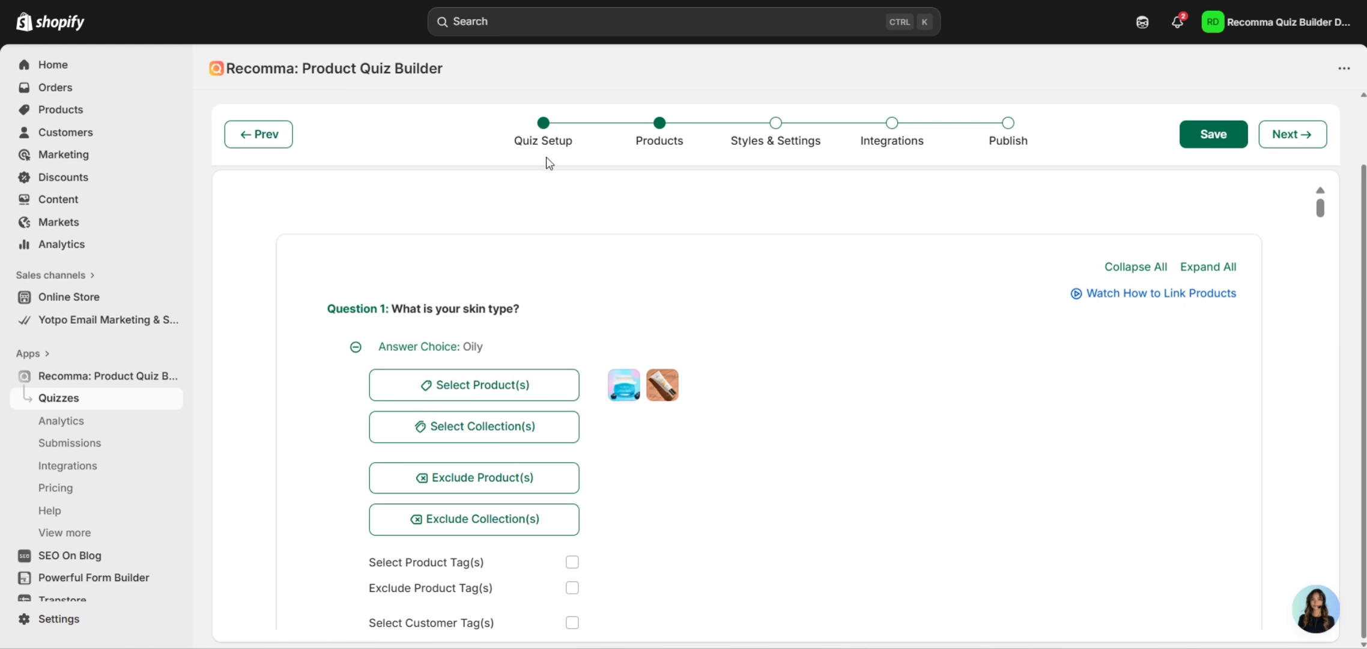
left_click(544, 142)
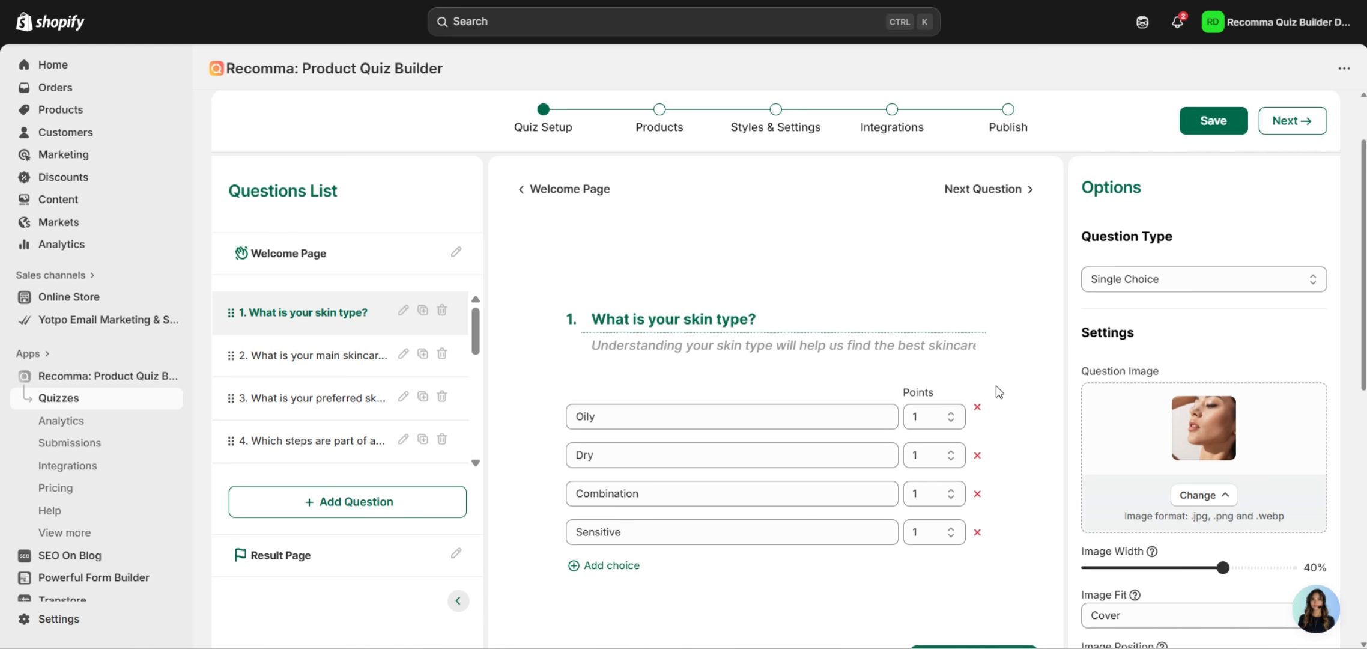
scroll(996, 387, "up", 2)
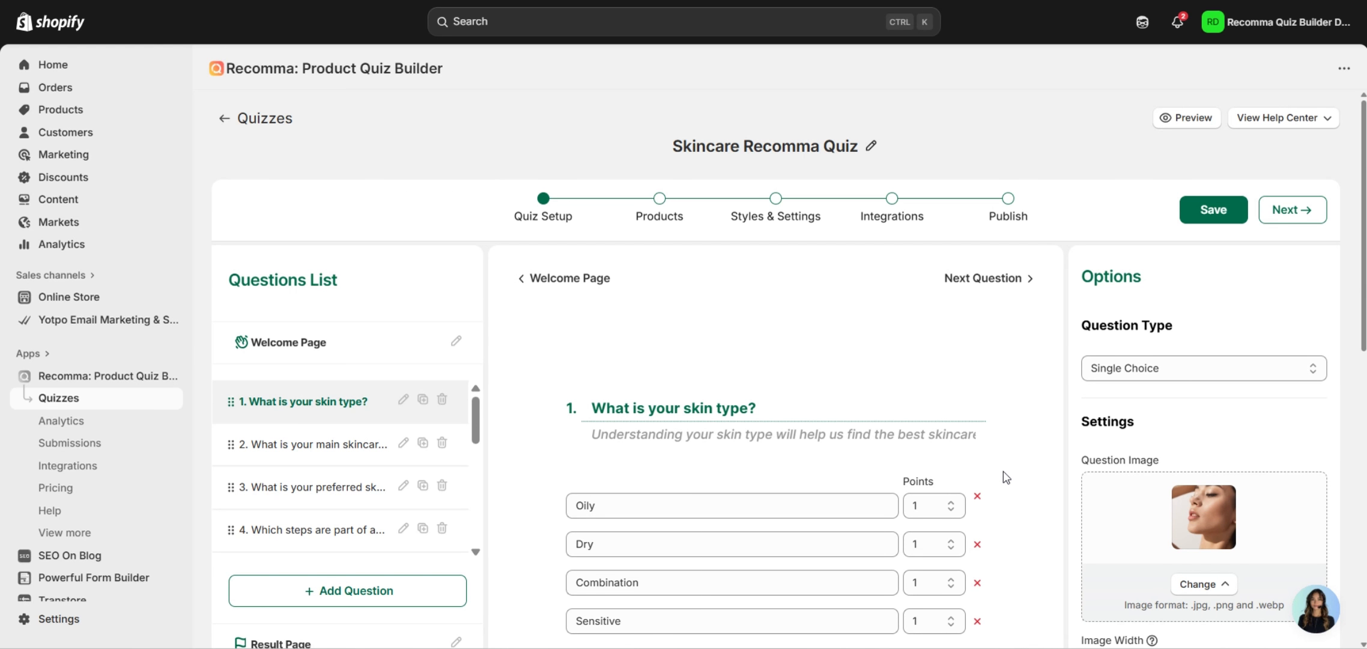
left_click(666, 215)
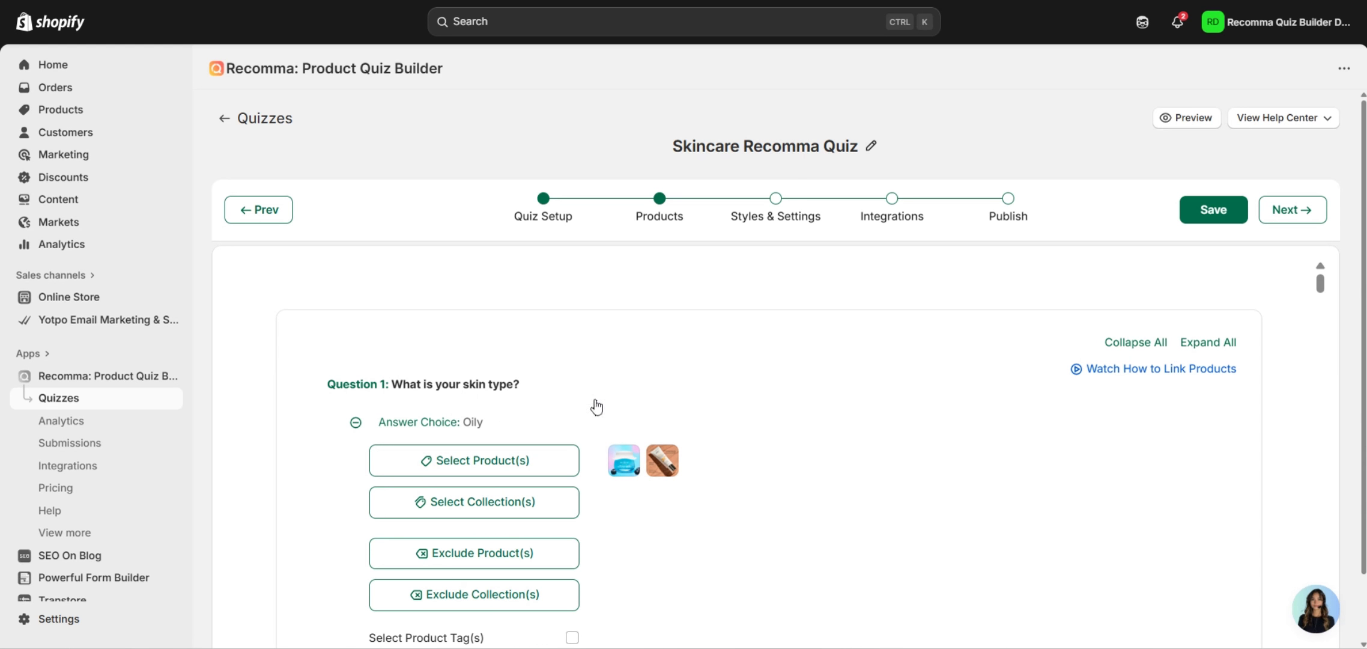
left_click(548, 220)
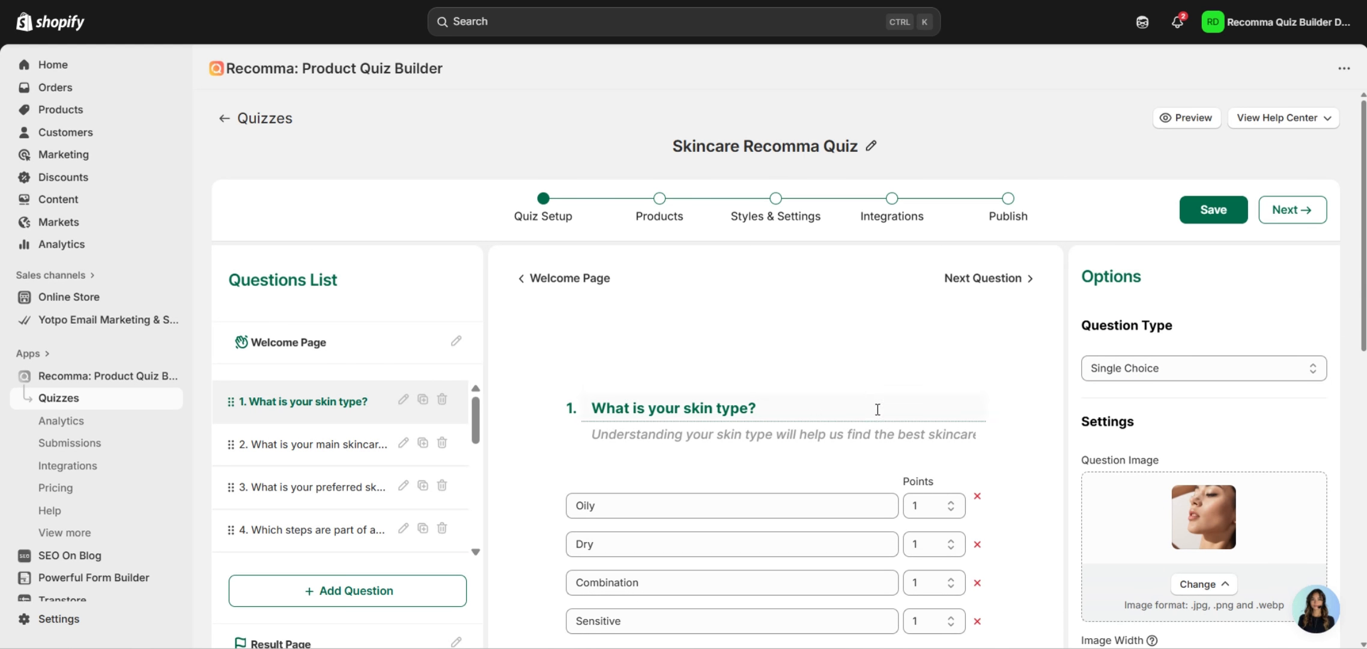
Give the Oily answer 2 points and check its linked products in the Products step.
left_click(926, 512)
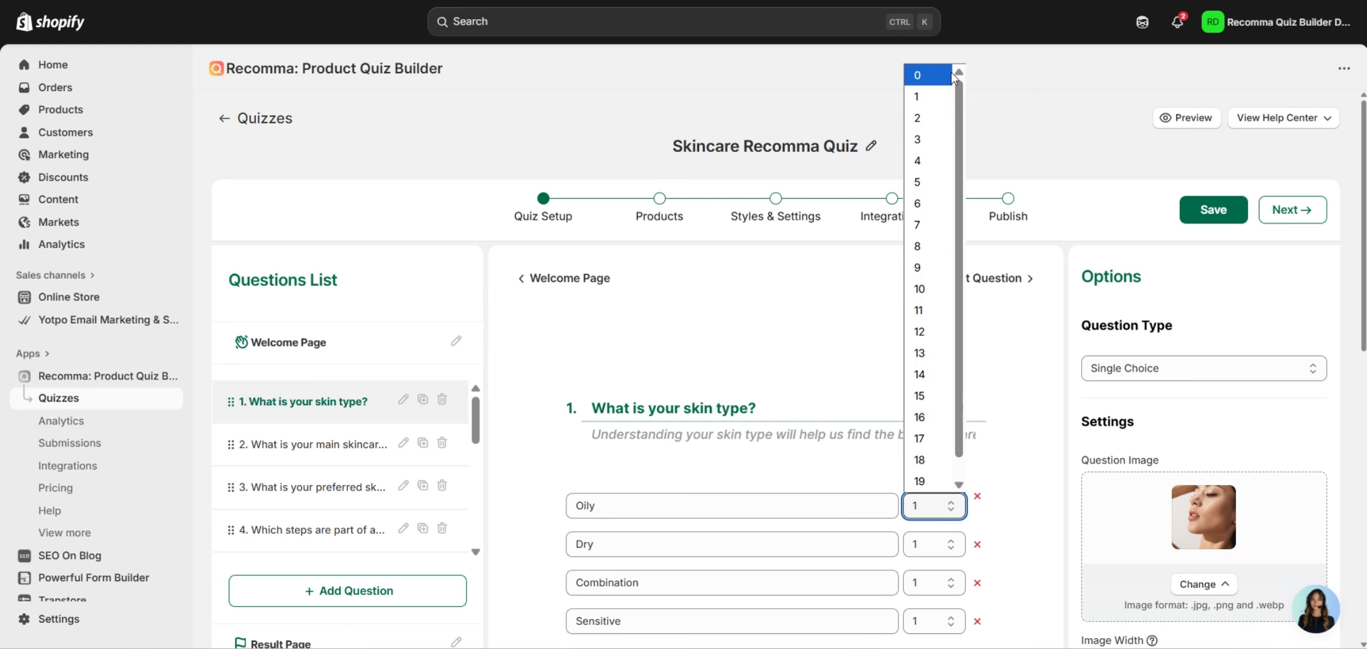
left_click(932, 125)
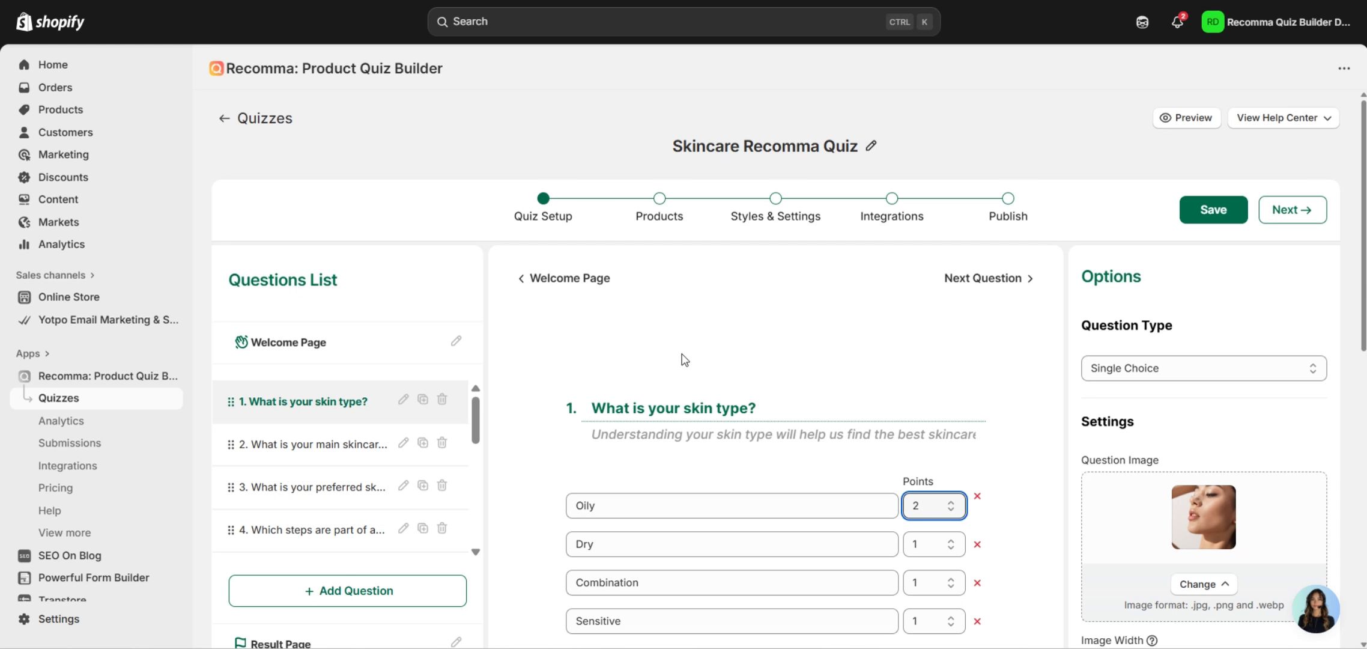
left_click(660, 200)
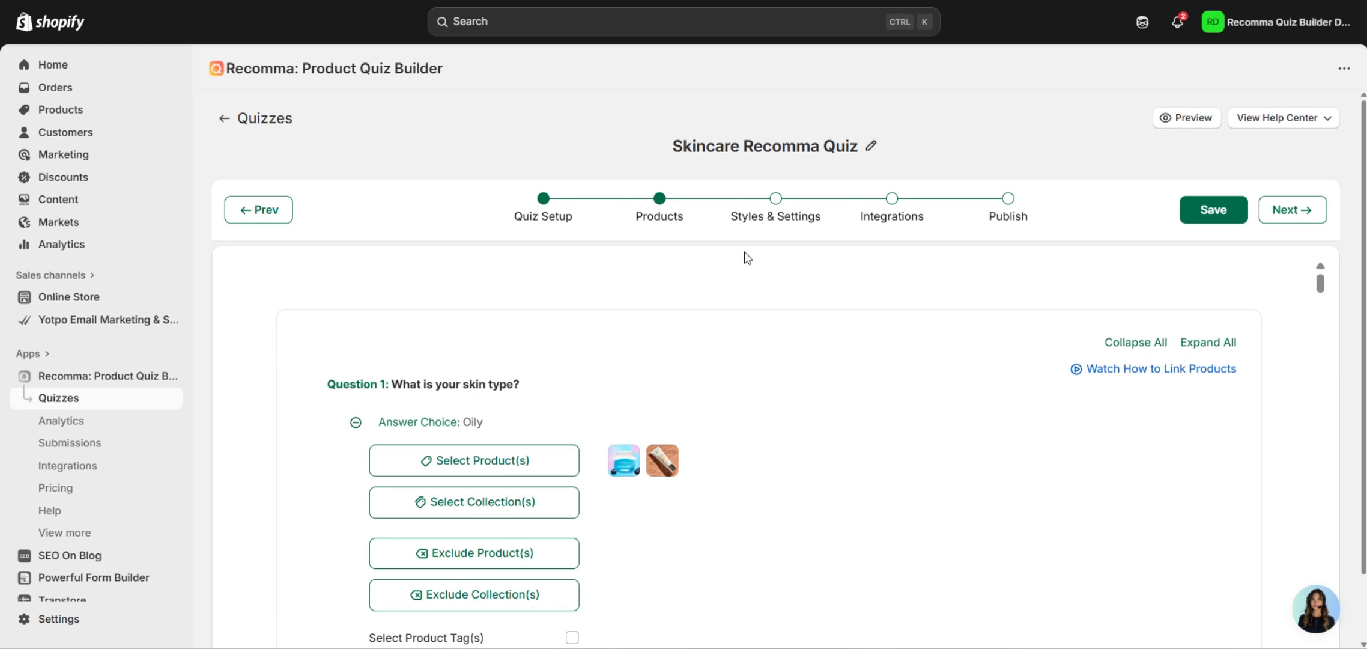
scroll(717, 311, "down", 2)
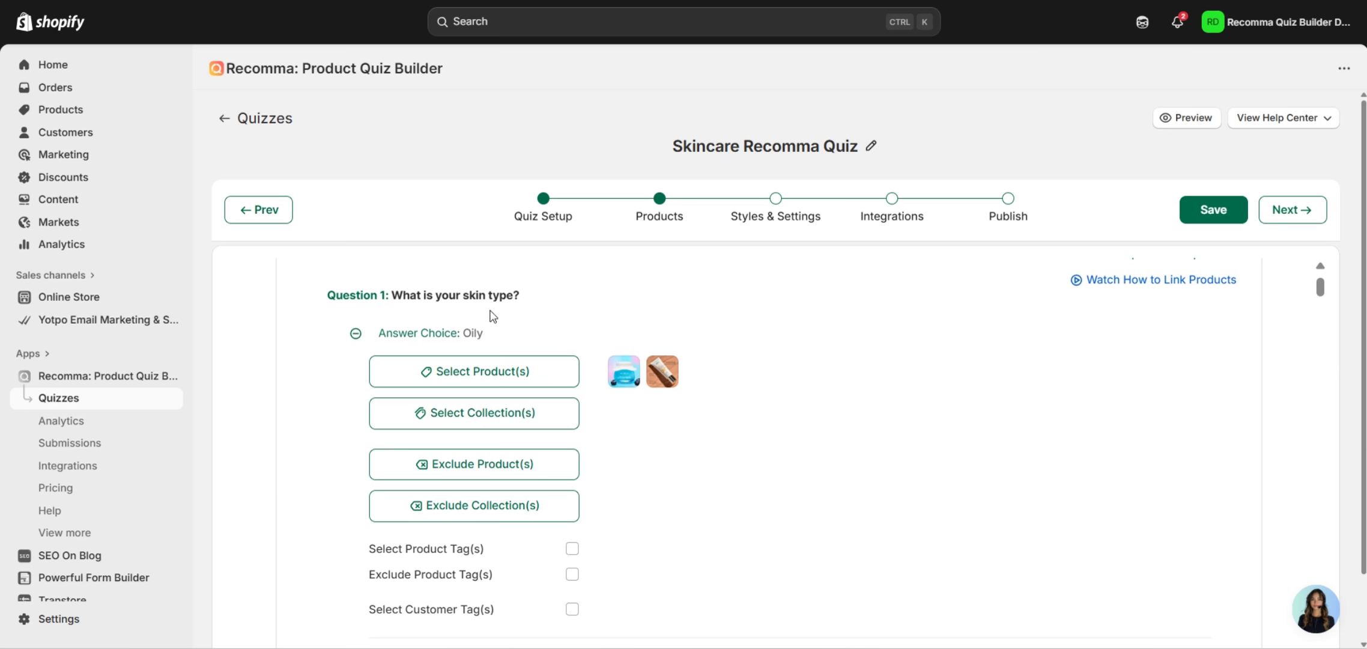
left_click(547, 225)
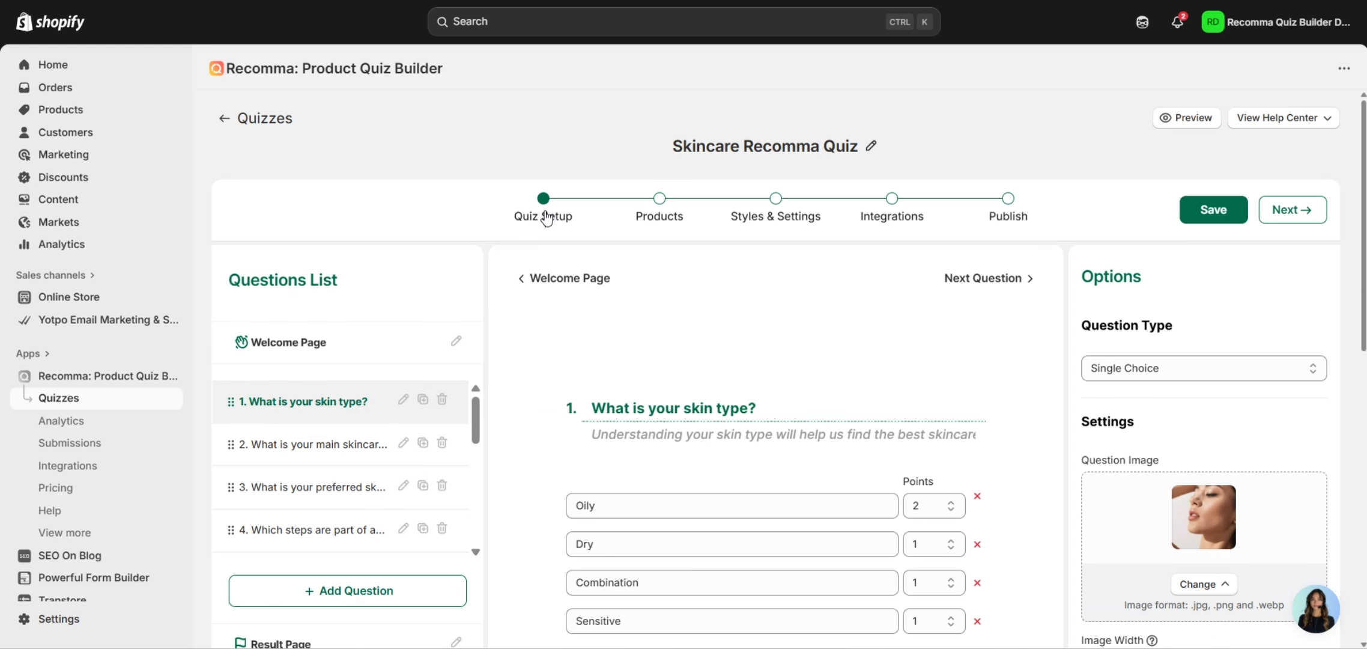
Back in Quiz Setup, raise the Oily answer to 5 points.
left_click(931, 505)
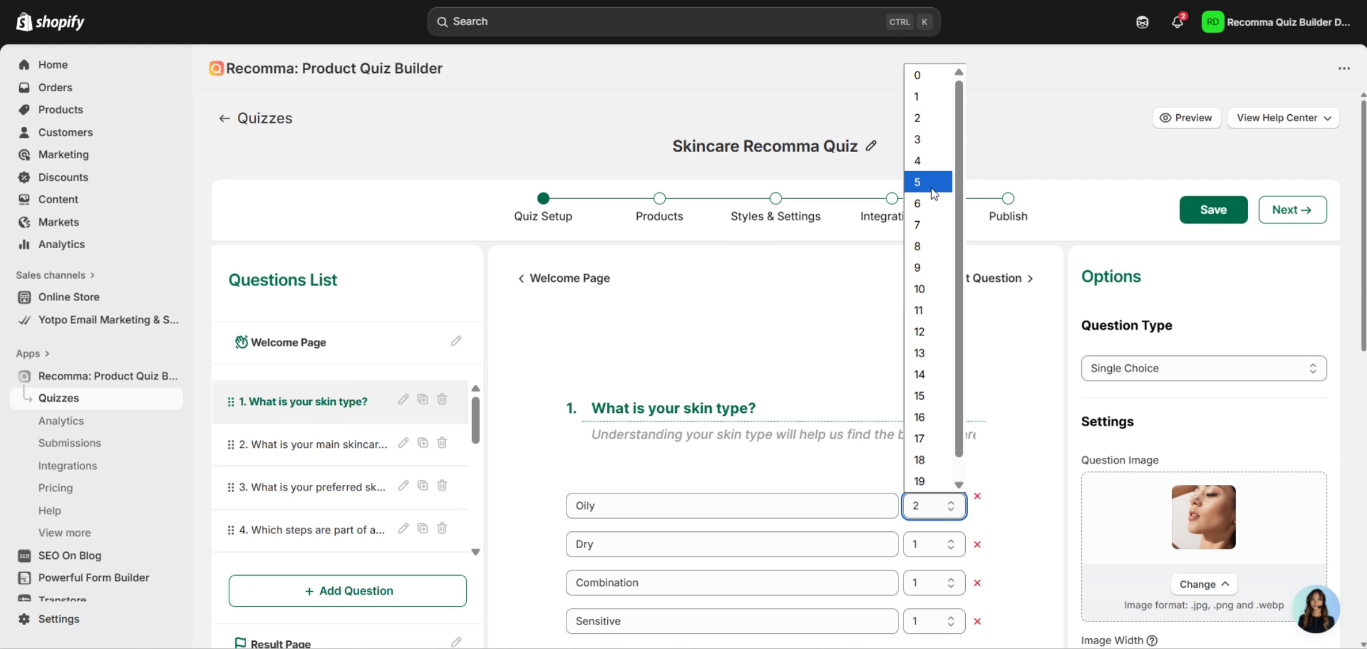
left_click(919, 181)
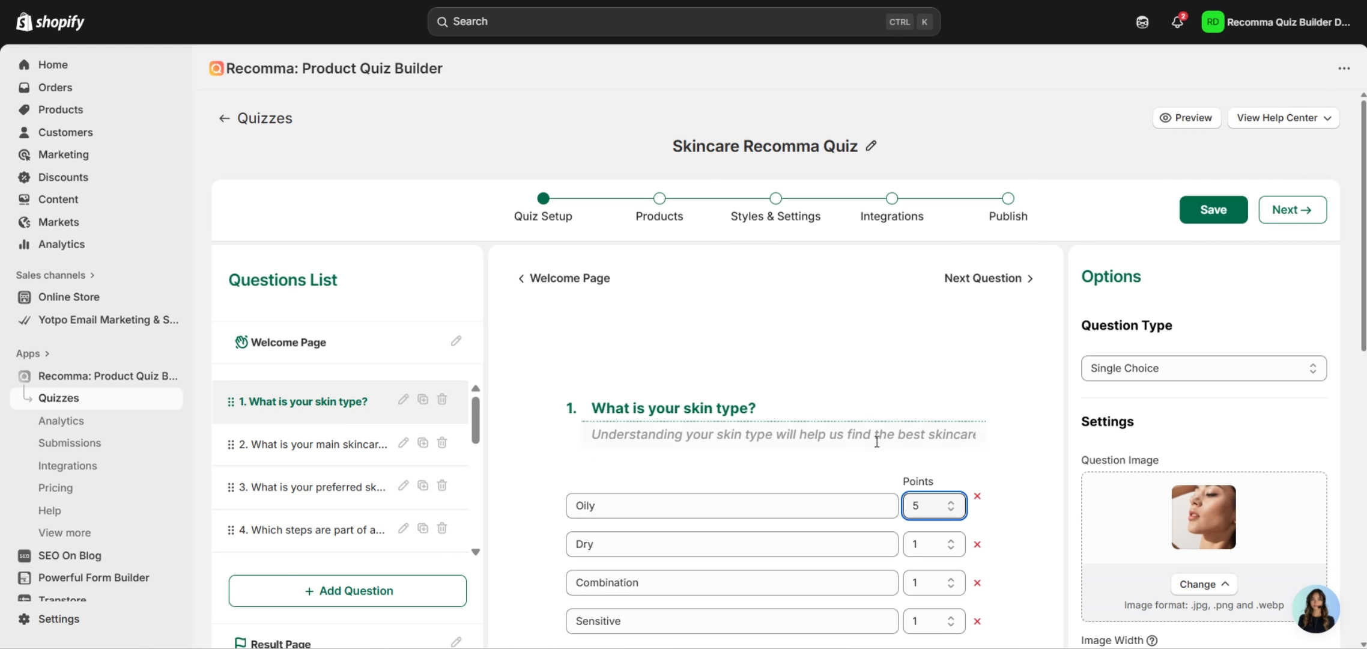
left_click(1051, 523)
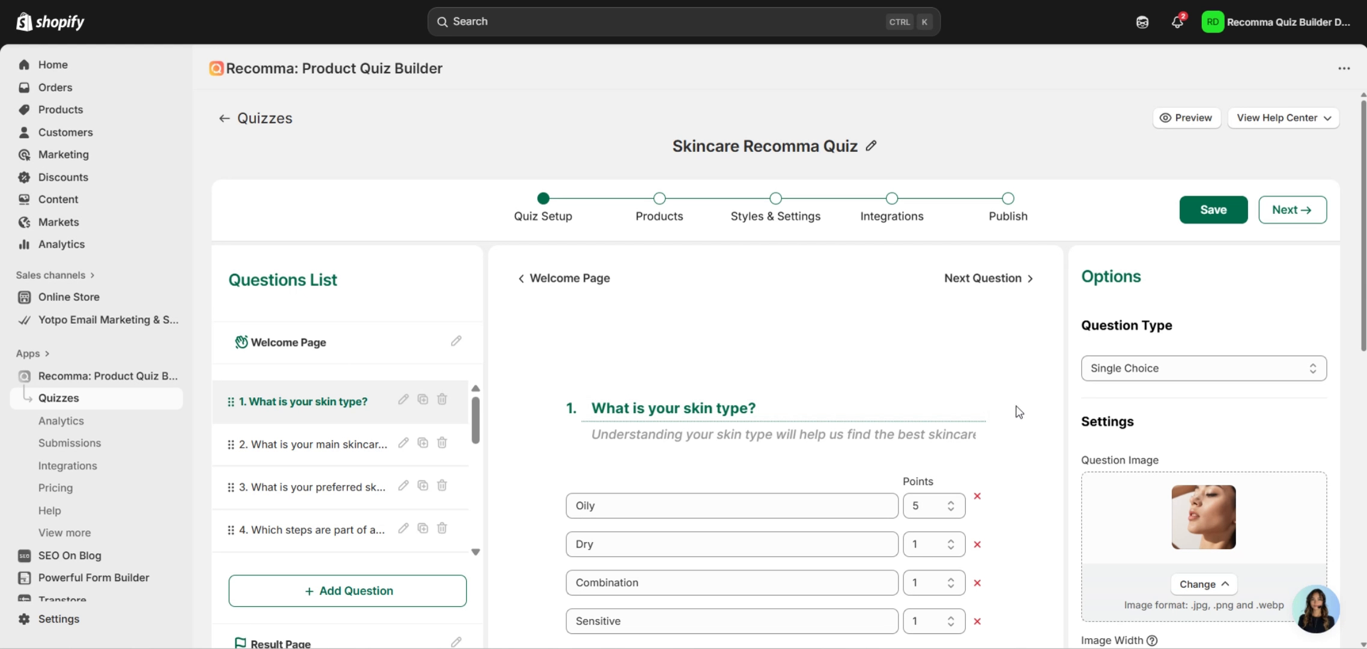
scroll(1024, 457, "down", 2)
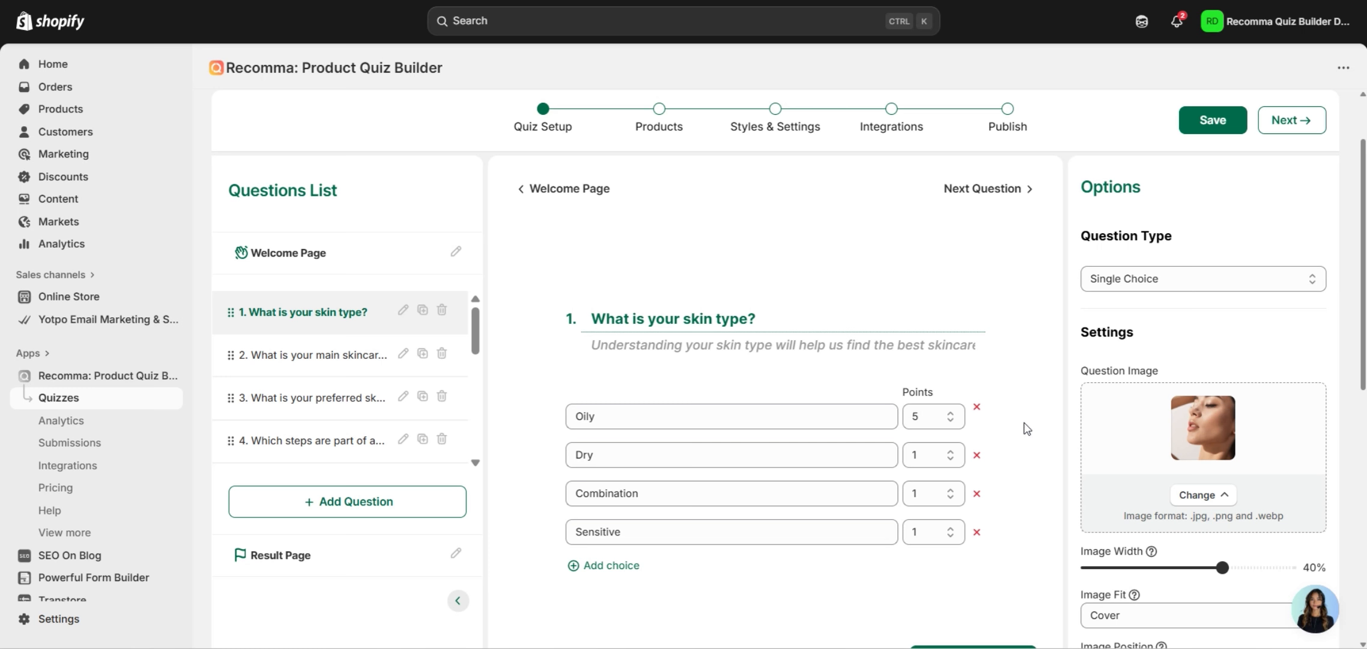
scroll(843, 361, "down", 2)
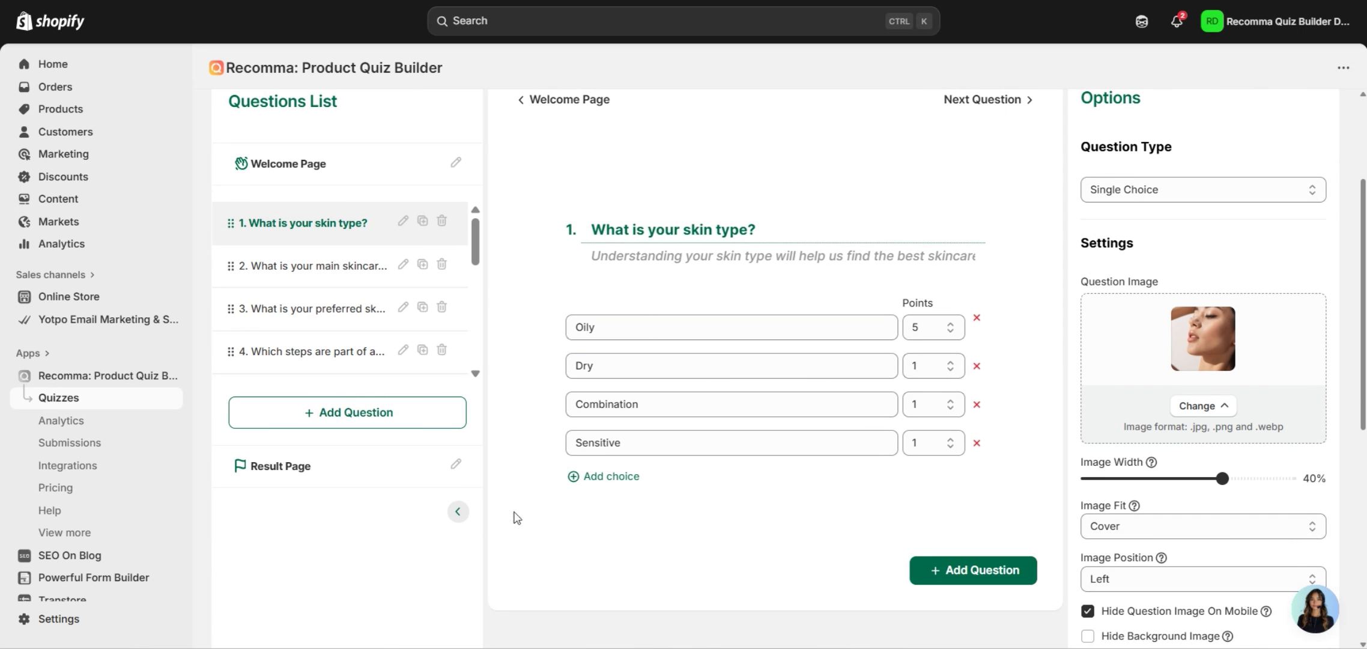
Turn on Allow Multiple Result Pages in the Result Page settings.
left_click(356, 464)
scroll(997, 337, "down", 5)
scroll(1037, 314, "down", 10)
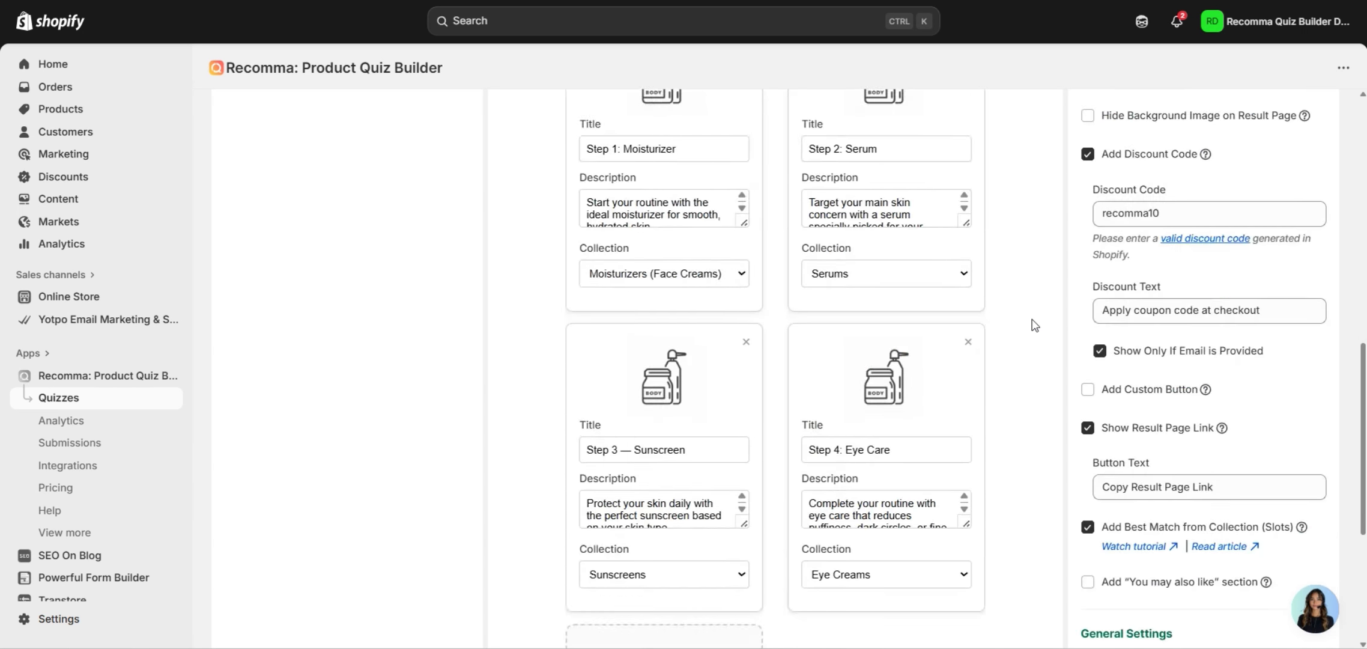
mouse_move(1208, 406)
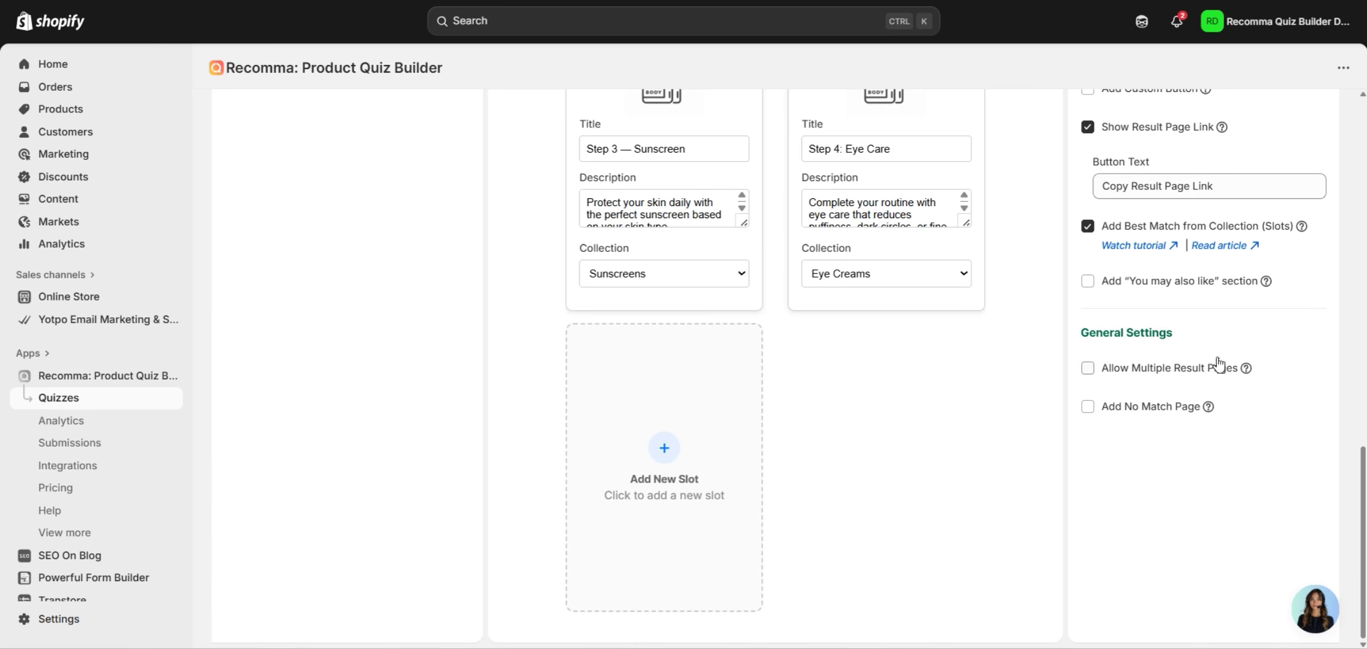
left_click(1226, 369)
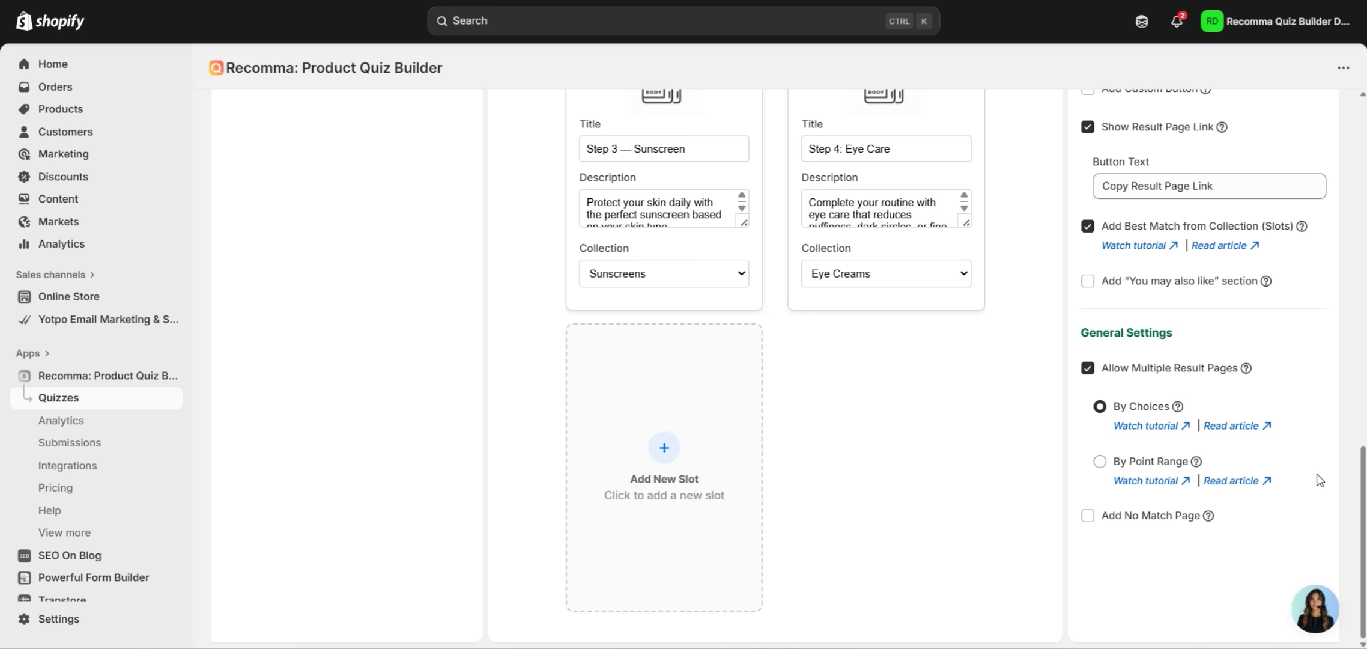
Add Result Page 2 and Result Page 3.
scroll(760, 399, "up", 8)
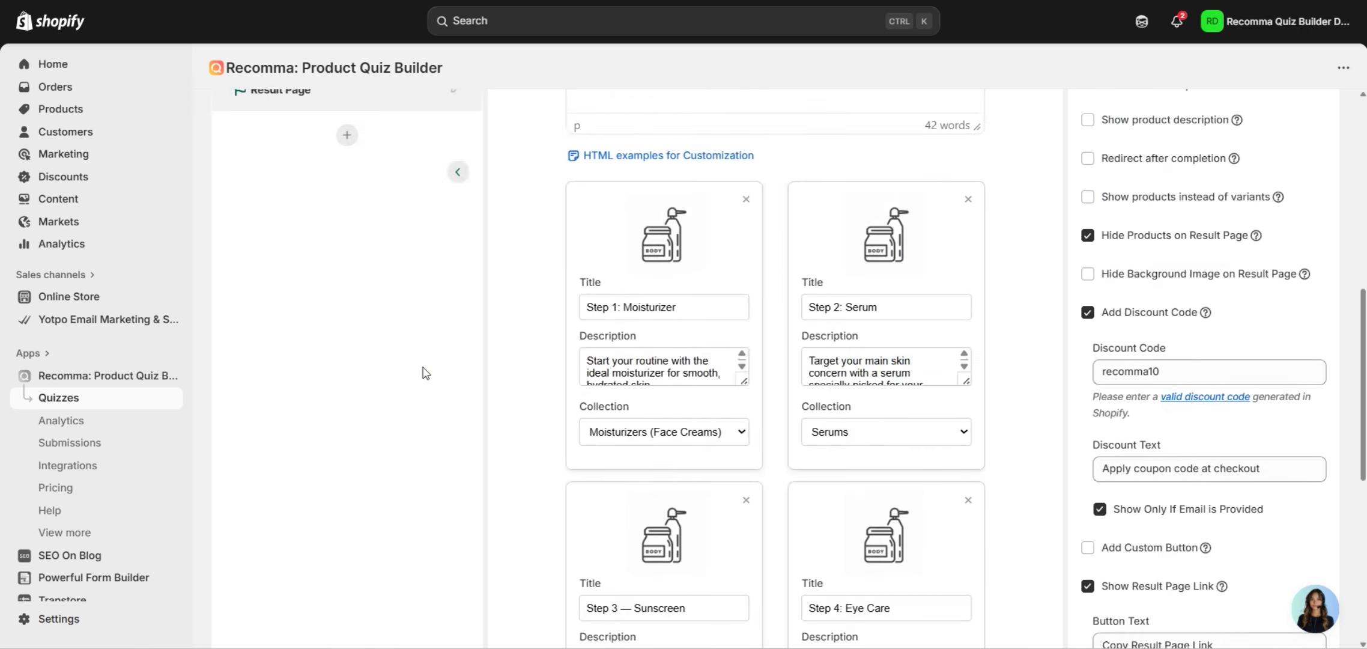
scroll(422, 373, "up", 3)
left_click(347, 297)
left_click(347, 341)
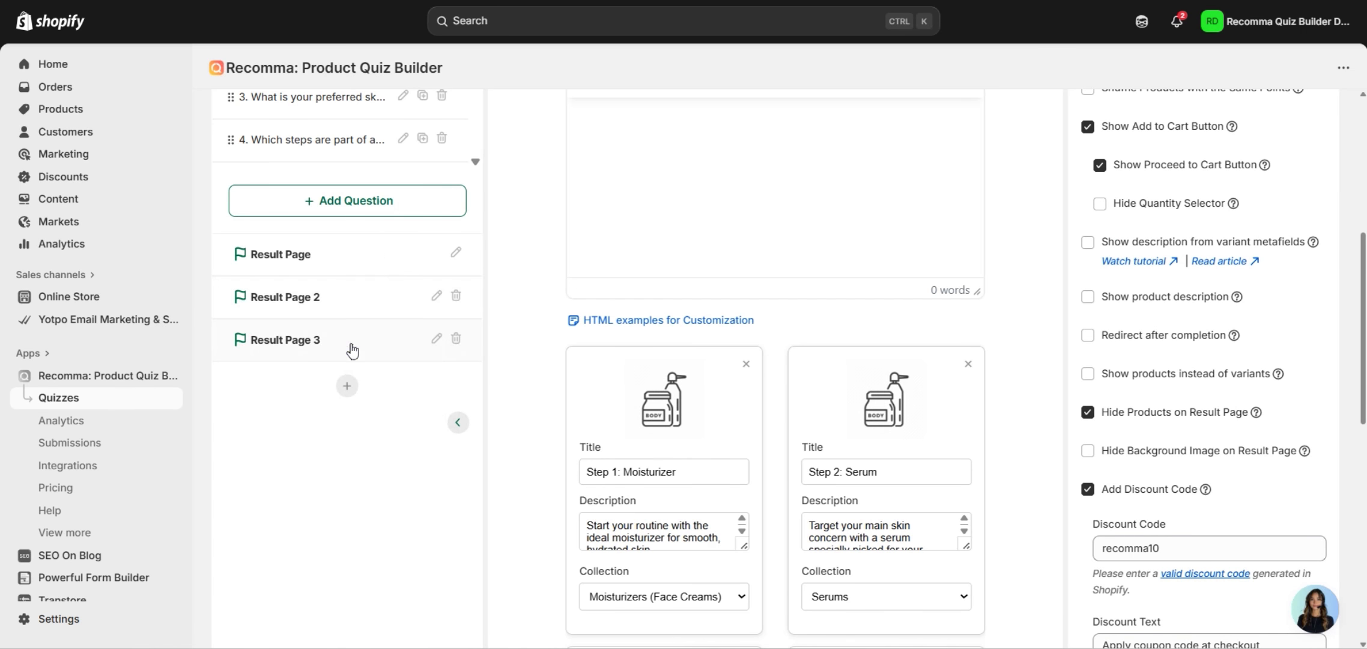
scroll(1082, 475, "down", 9)
scroll(496, 397, "up", 5)
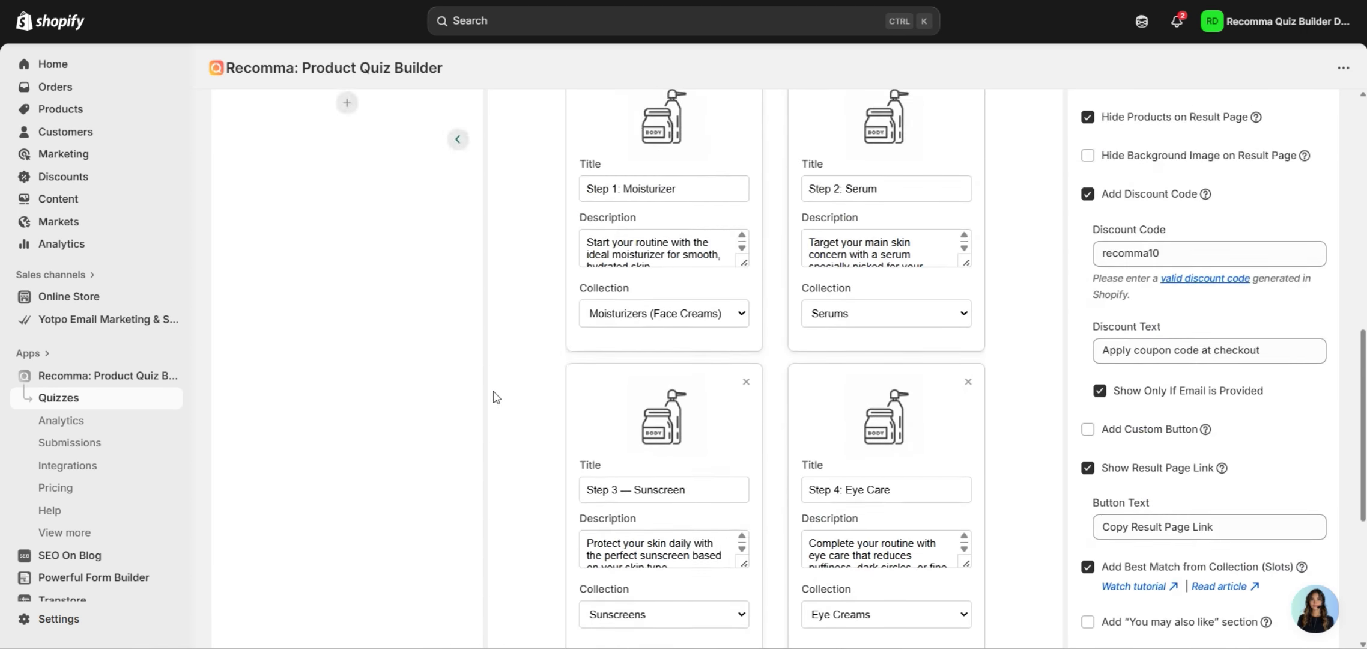
scroll(493, 393, "up", 8)
left_click(312, 189)
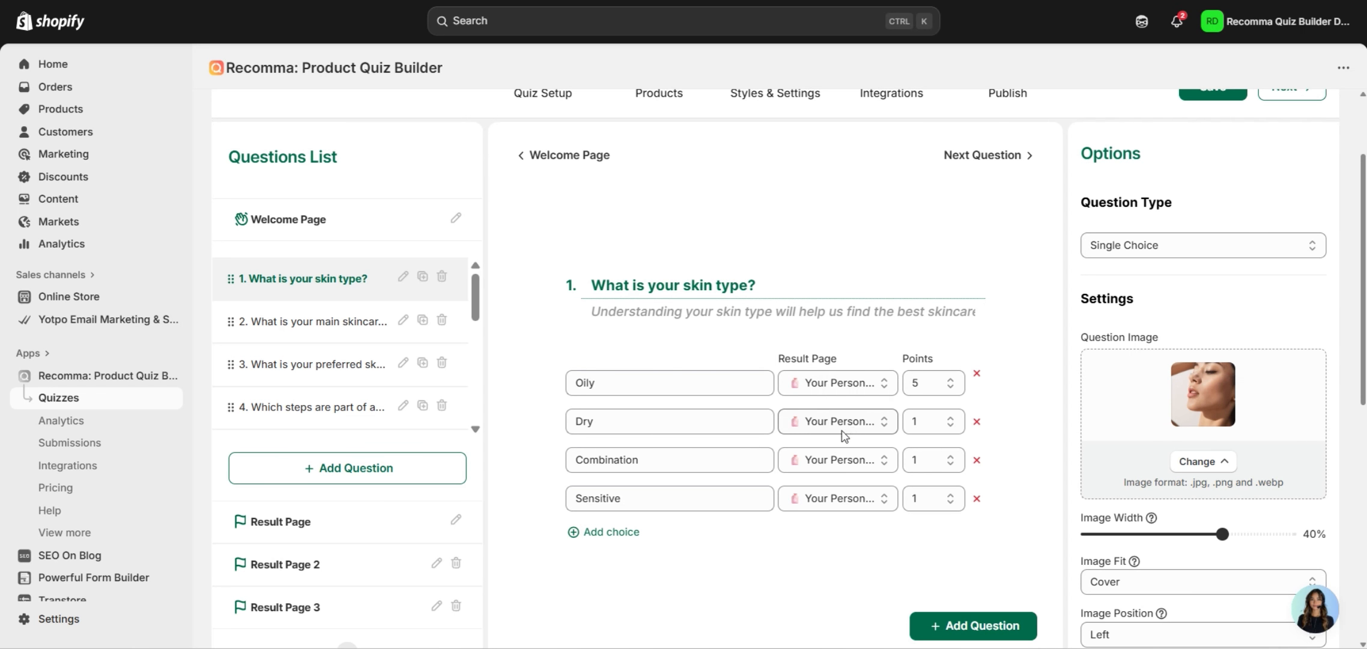
Check the result page choices for Oily, Dry and Combination without changing them.
left_click(820, 384)
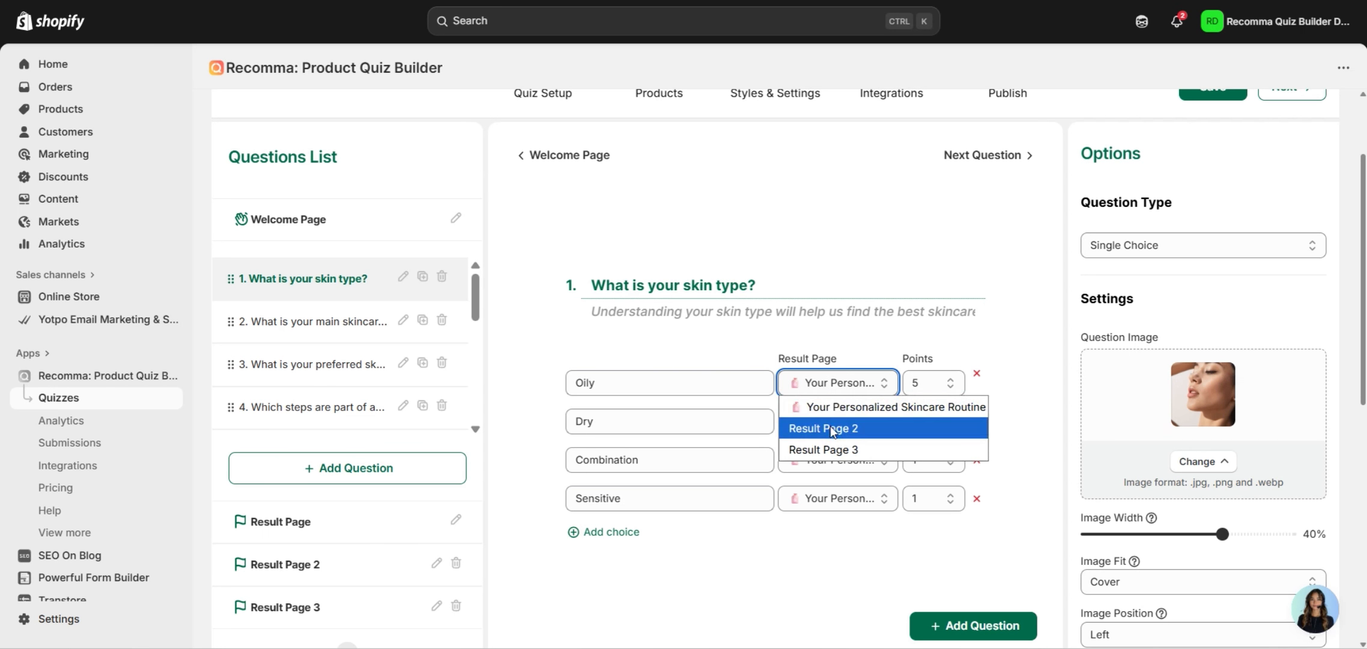
left_click(814, 542)
left_click(823, 422)
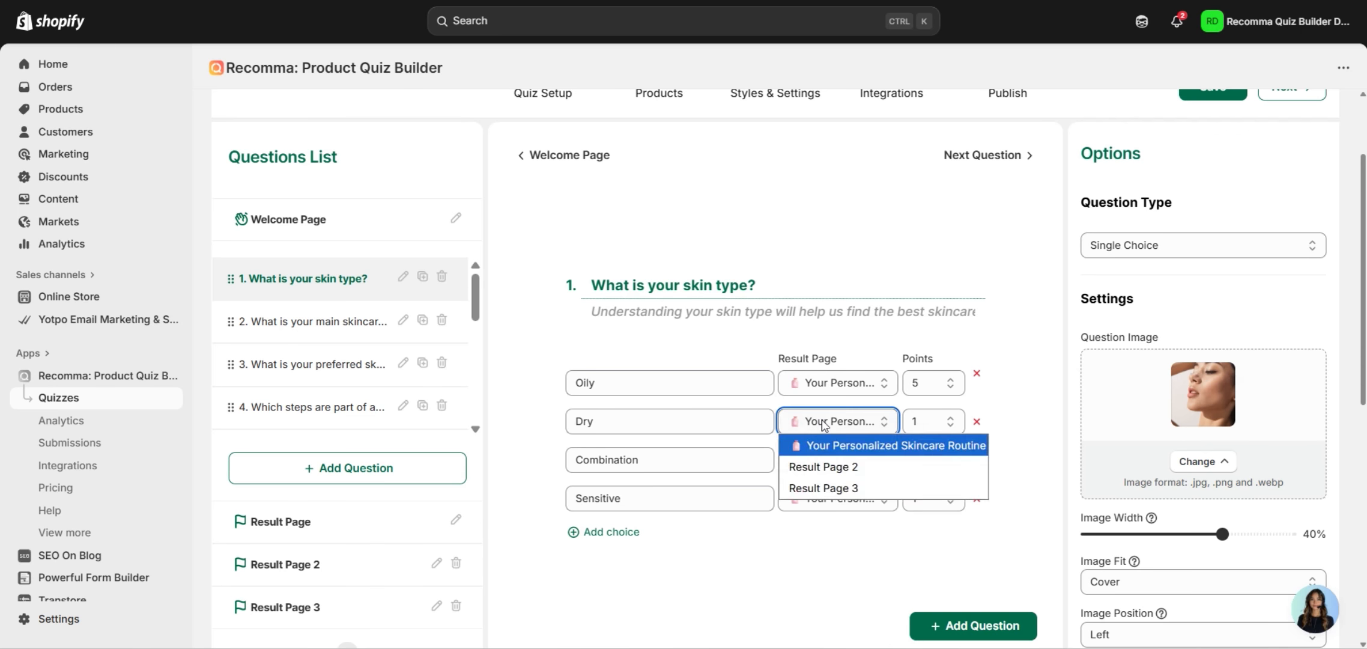
left_click(830, 564)
left_click(837, 458)
left_click(828, 566)
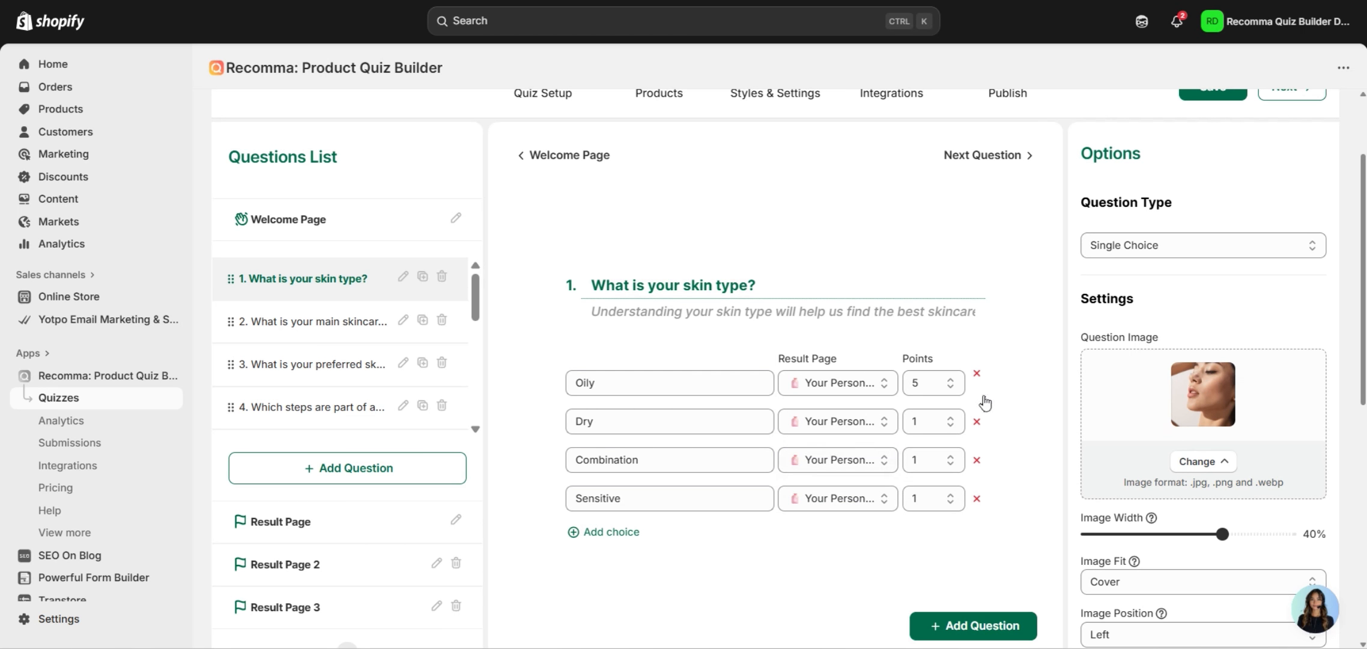
scroll(962, 444, "up", 2)
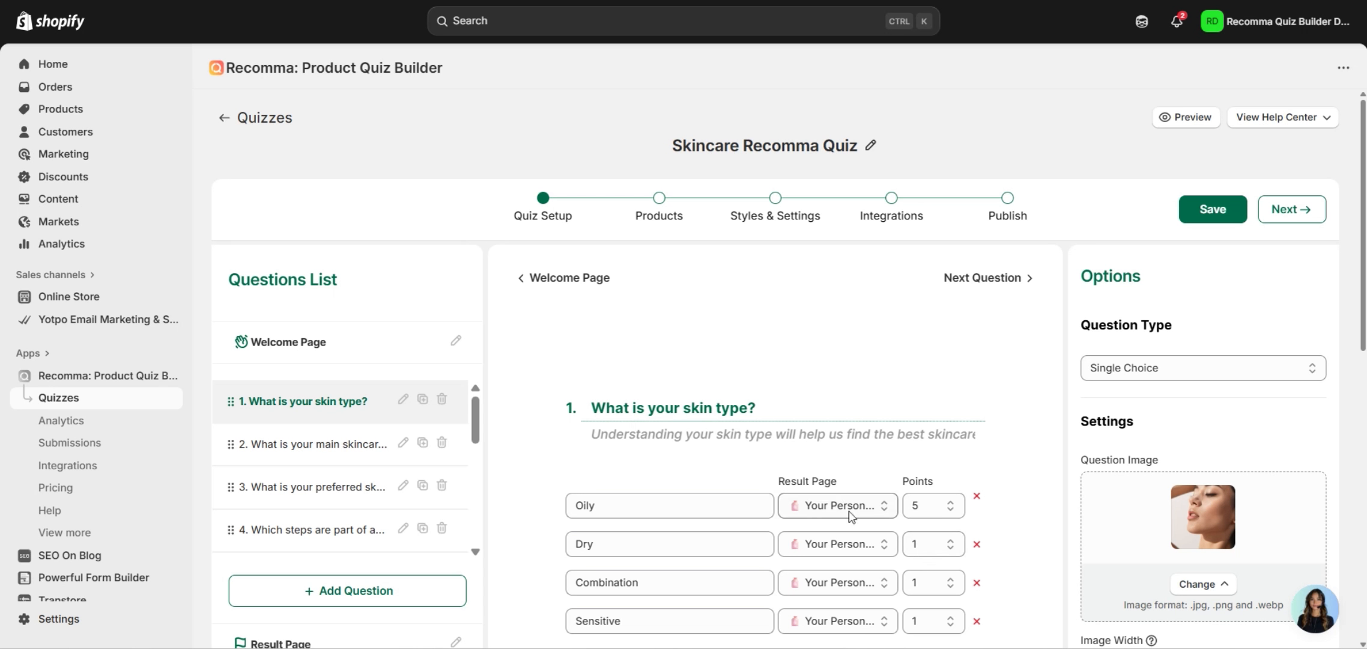
Give the Dry answer 3 points and link it to Result Page 2.
left_click(929, 544)
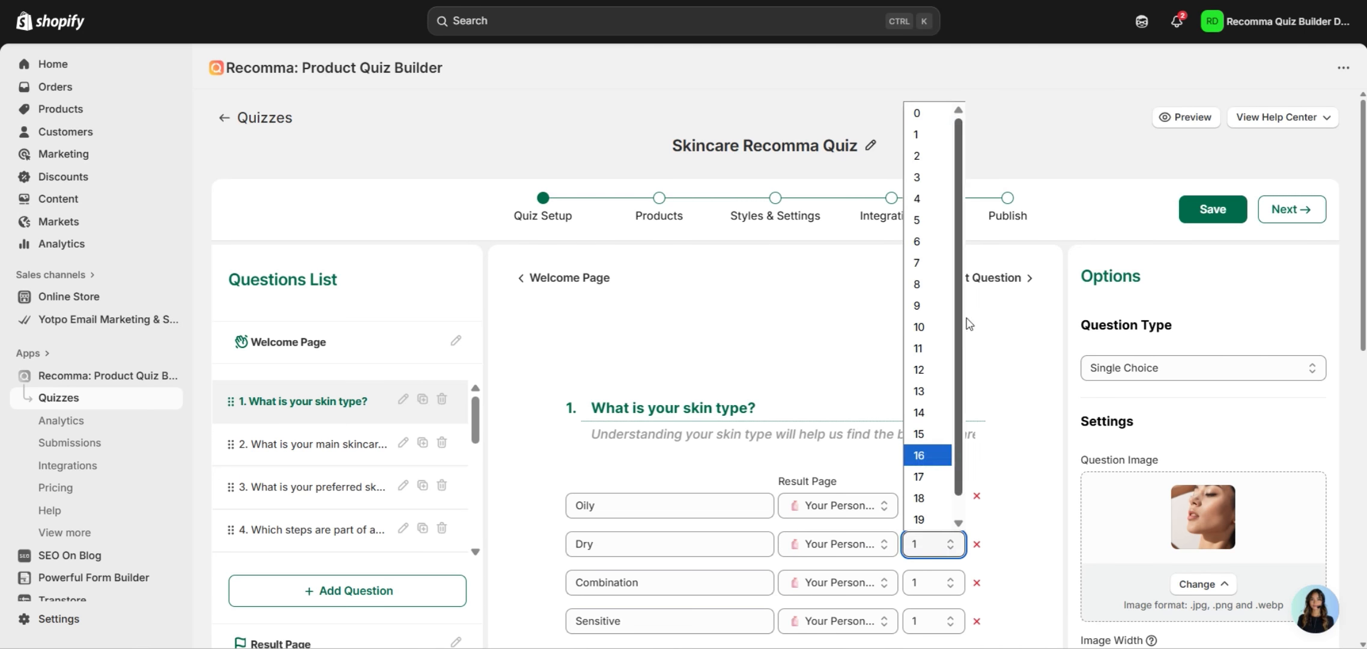
left_click(944, 188)
left_click(819, 546)
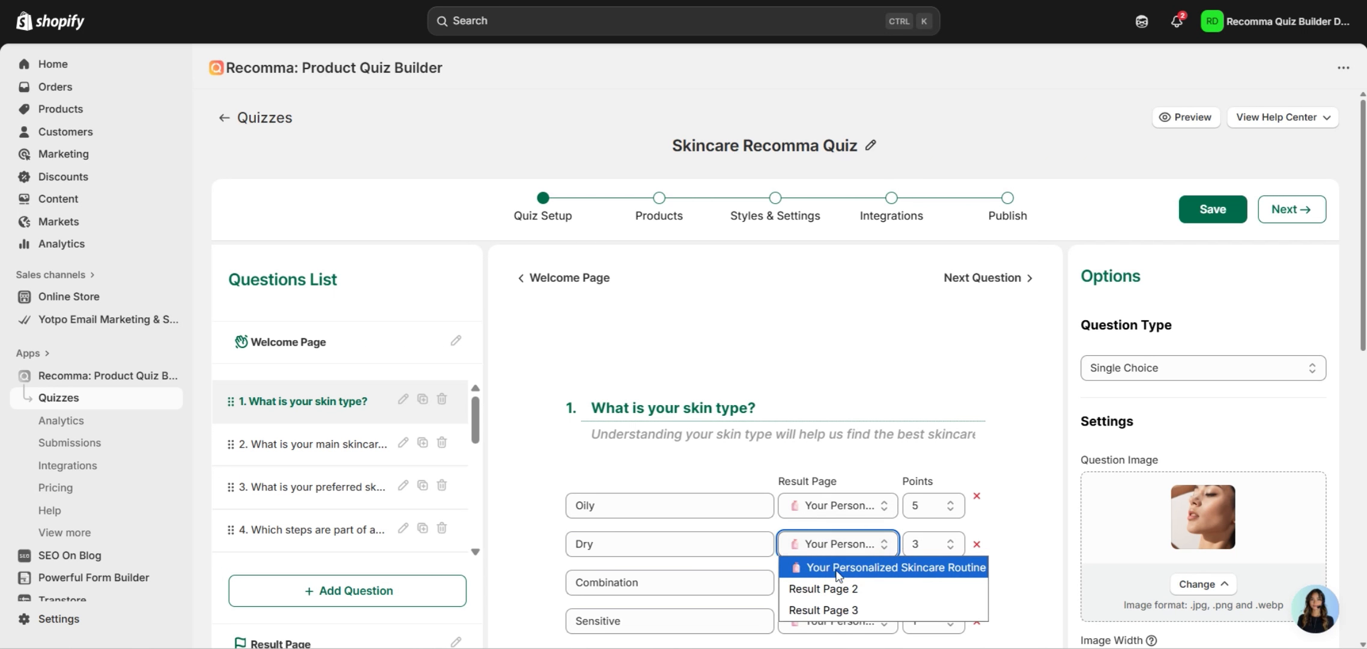
left_click(836, 605)
Give the Combination answer 4 points and link it to Result Page 3.
left_click(937, 582)
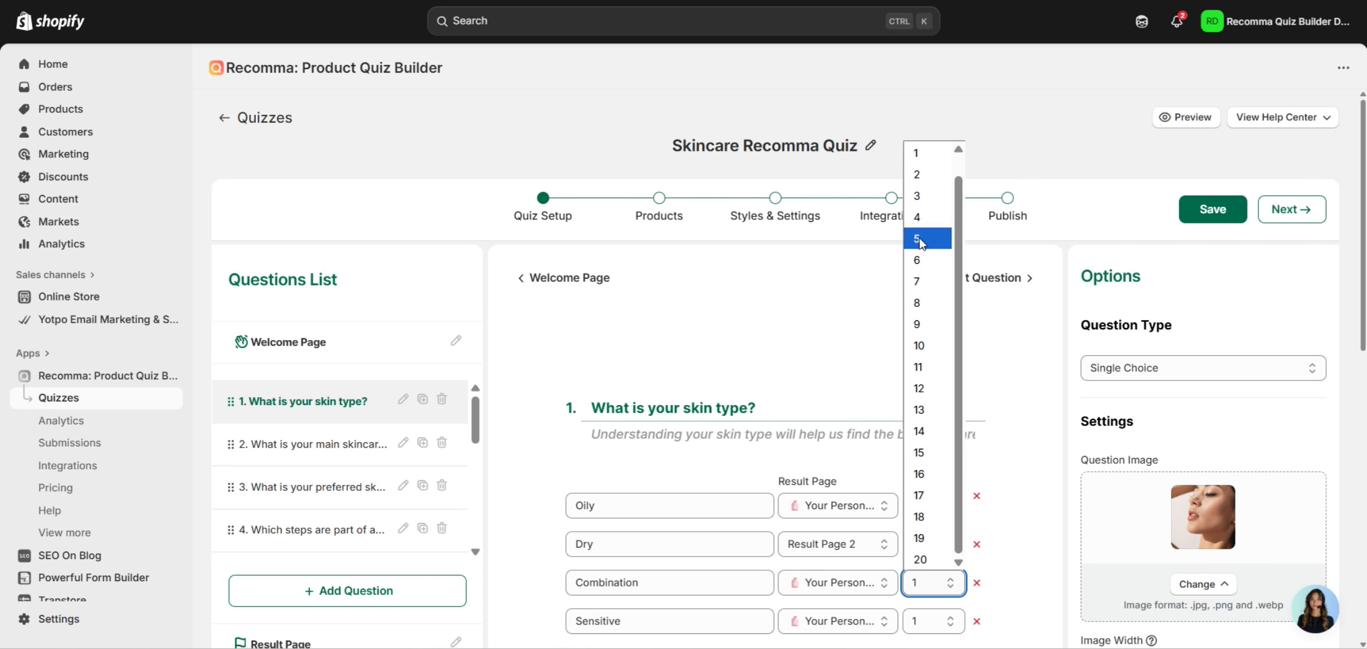
left_click(918, 217)
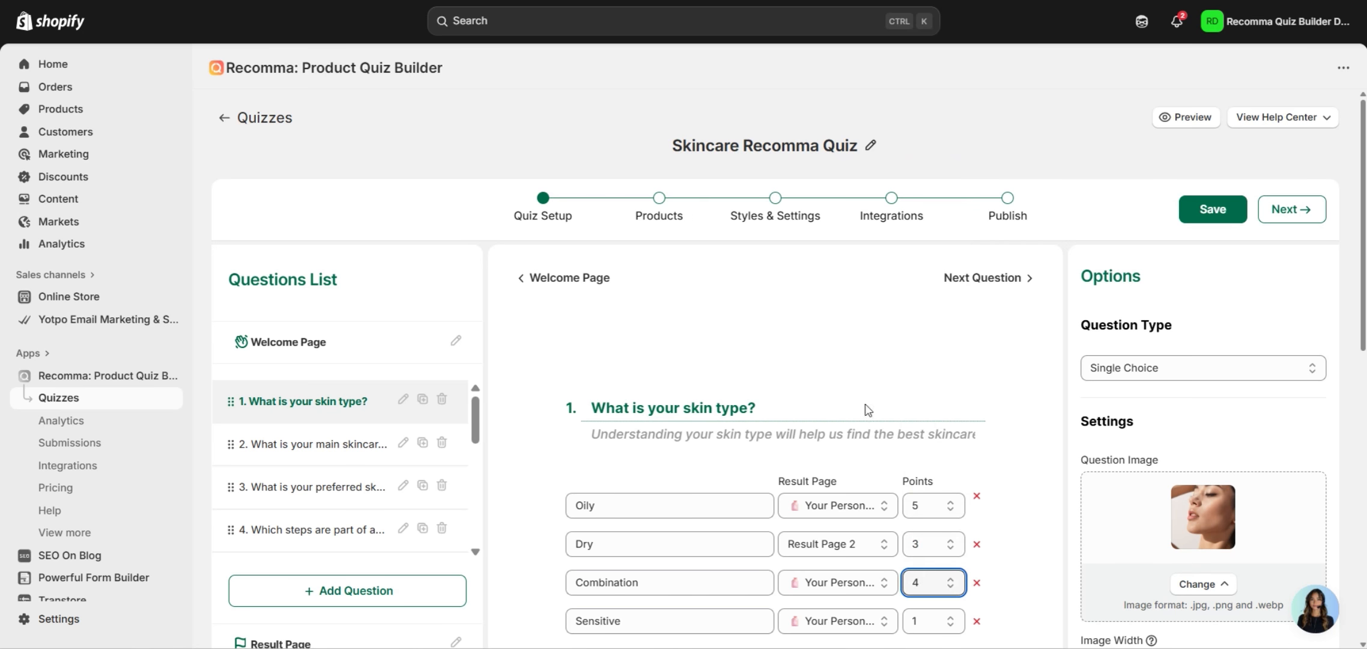
left_click(832, 583)
left_click(832, 559)
scroll(1025, 497, "down", 2)
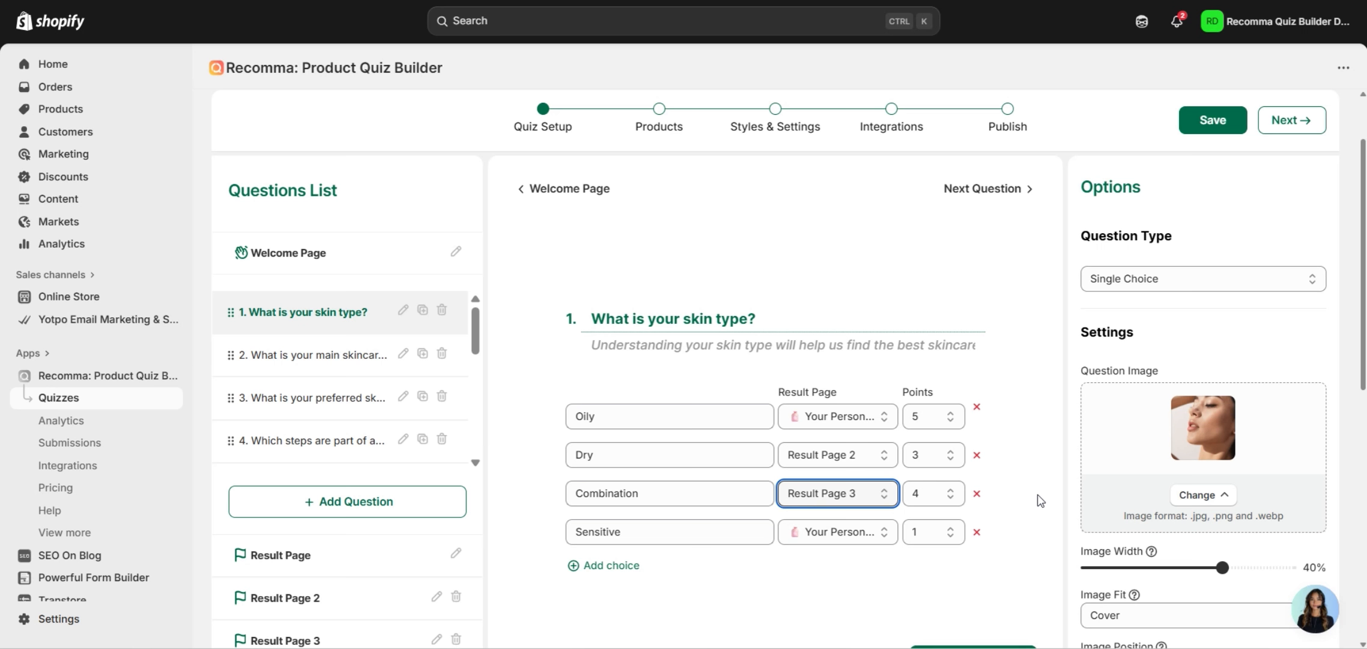
Switch result page matching to By Point Range.
left_click(362, 553)
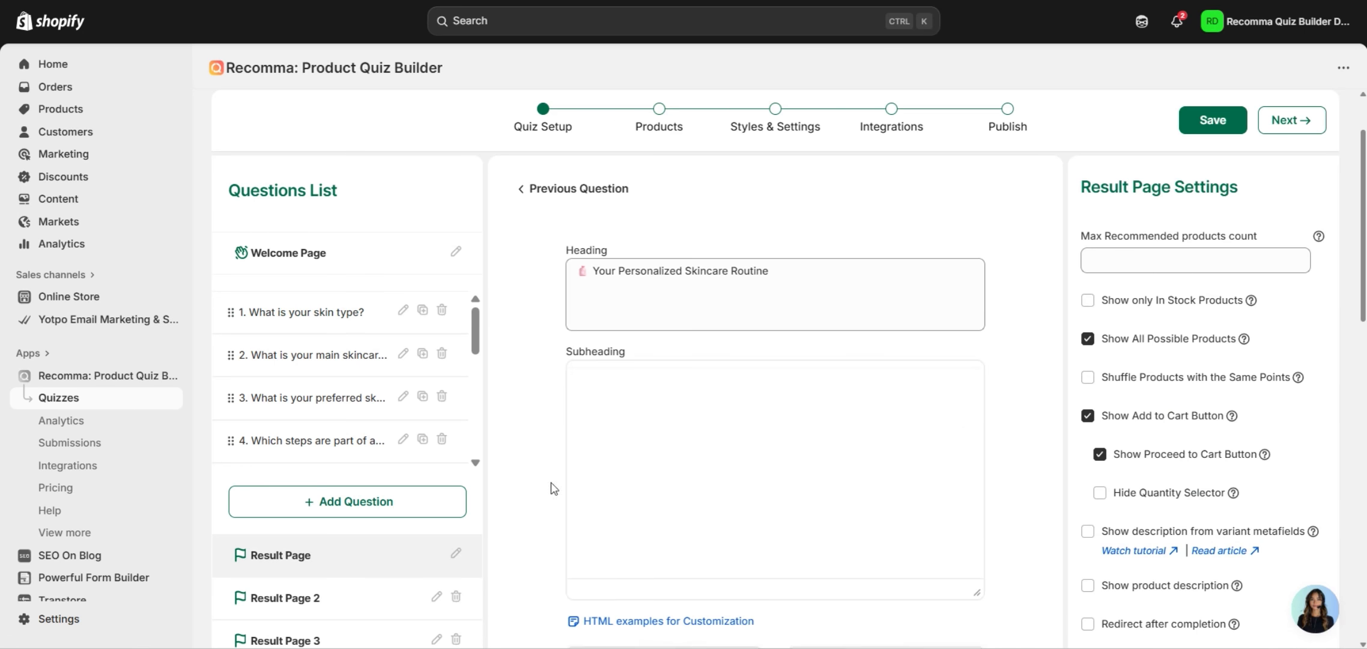
scroll(940, 355, "down", 15)
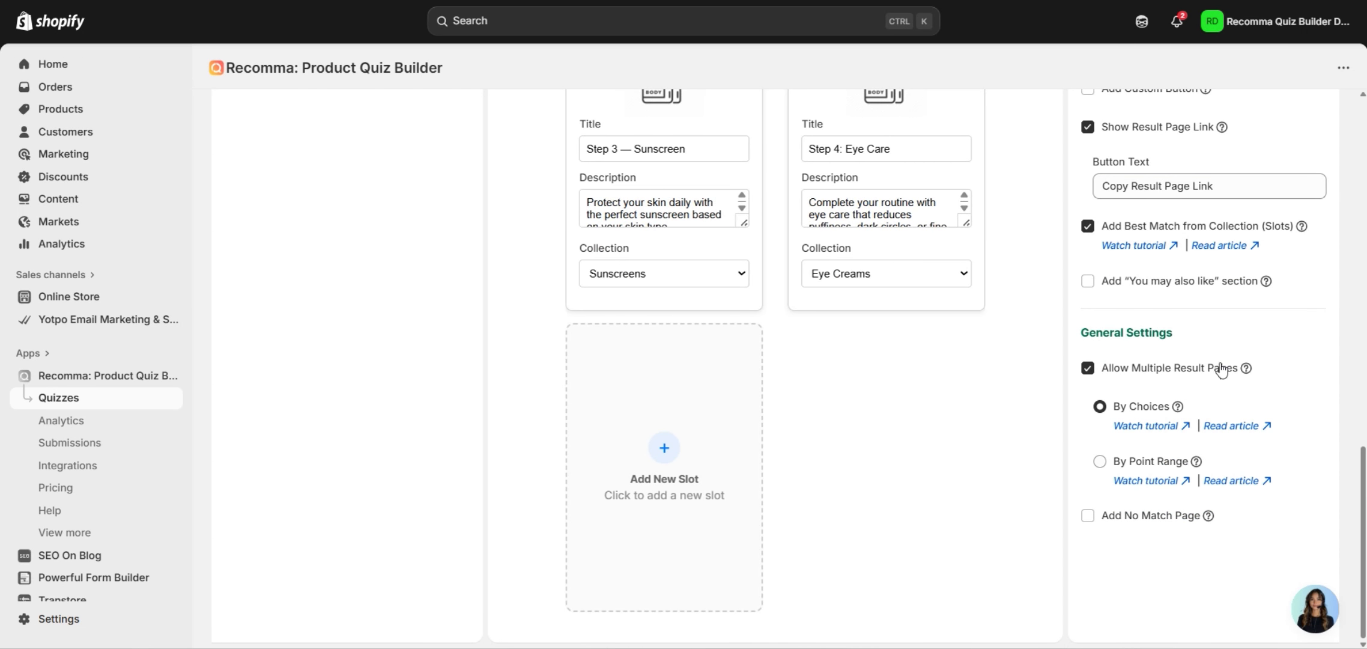
left_click(1100, 461)
scroll(1211, 483, "down", 1)
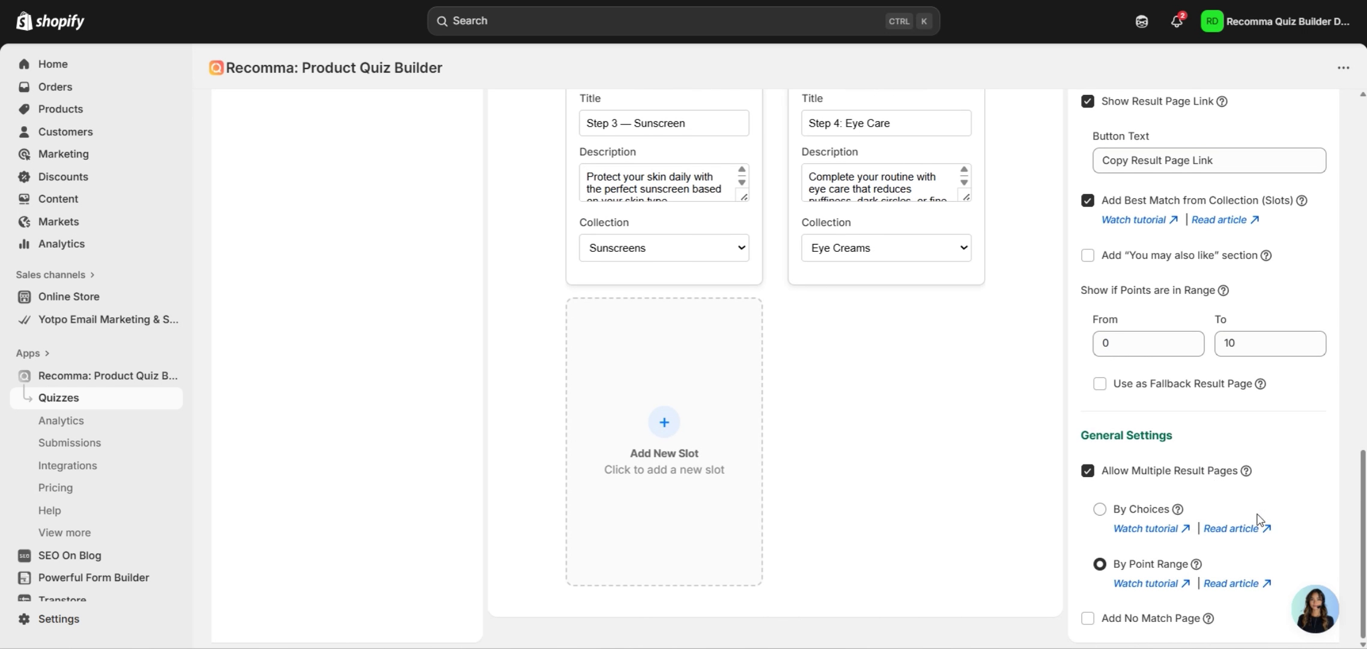
mouse_move(1195, 563)
scroll(1264, 362, "up", 1)
scroll(1264, 361, "up", 10)
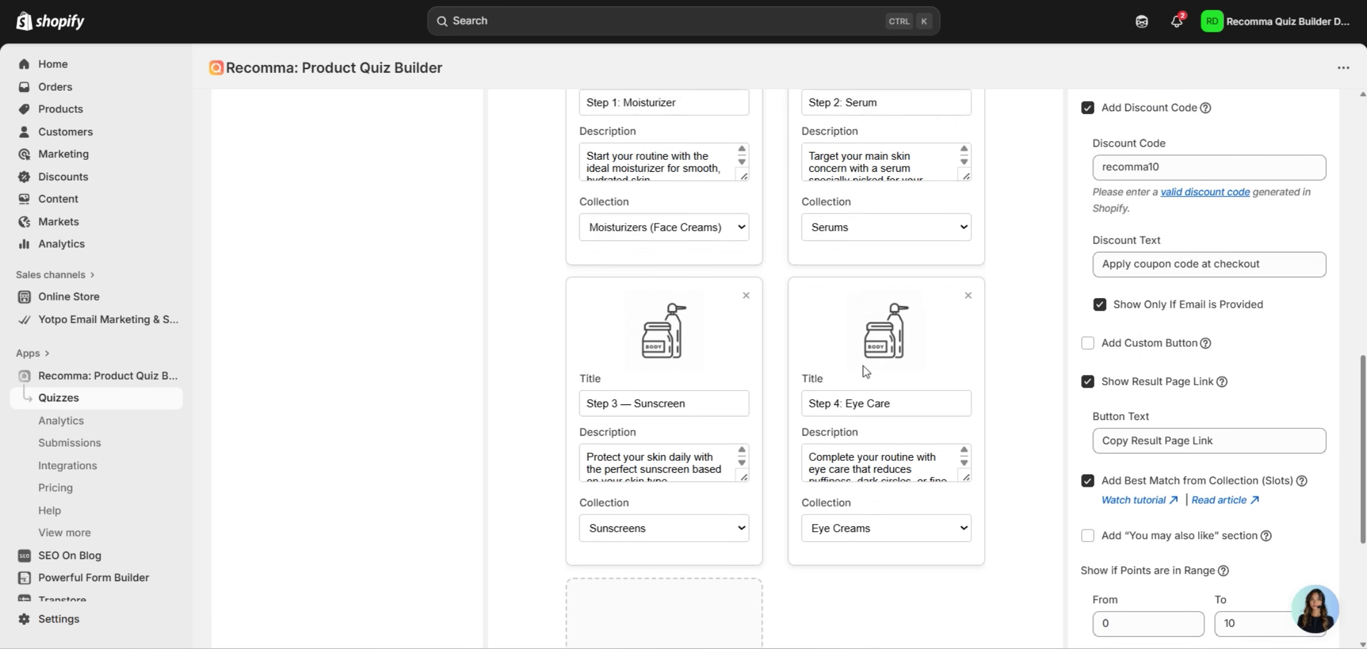
scroll(1120, 420, "down", 6)
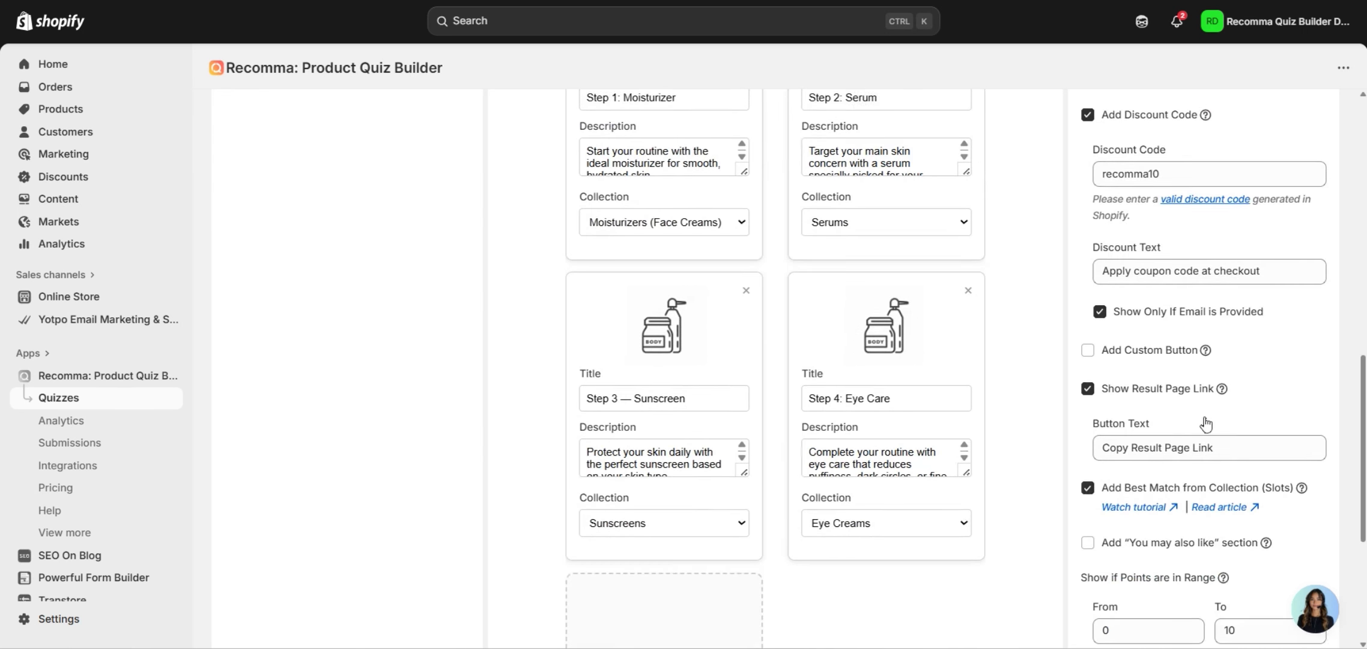
Set this result page's point range from 11 to 20.
left_click(1119, 539)
left_click_drag(1119, 539, 1083, 536)
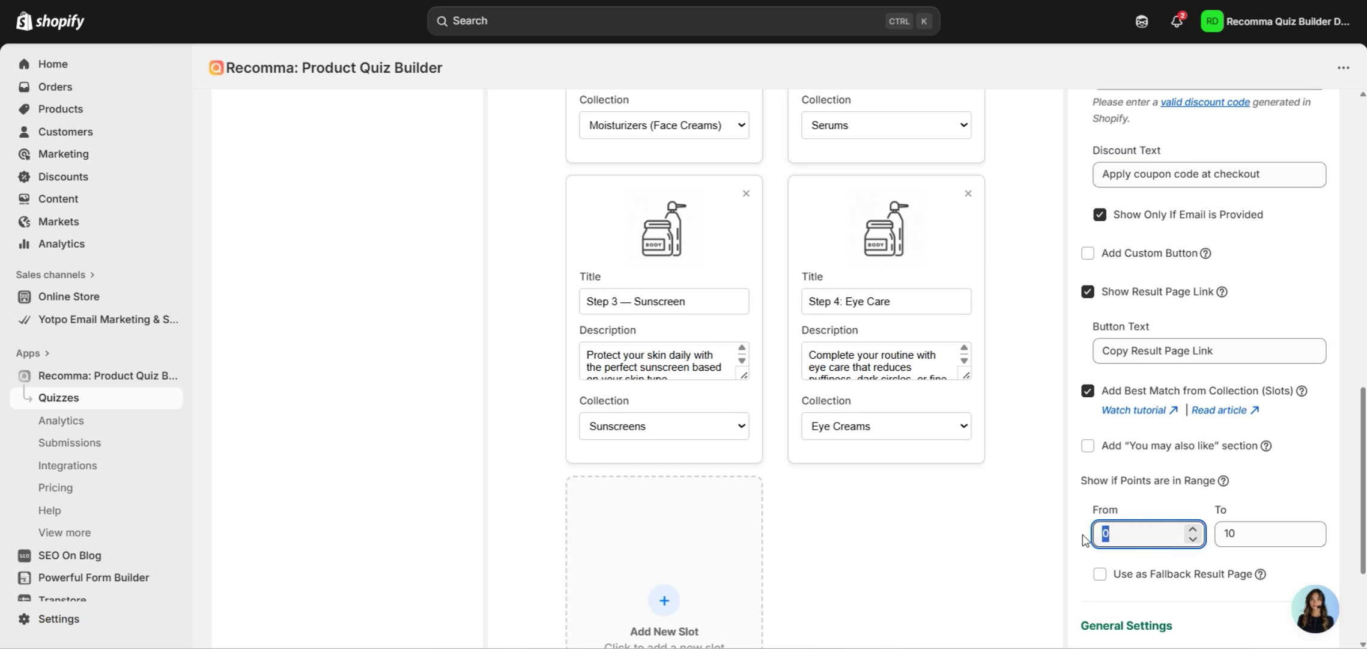
type("11")
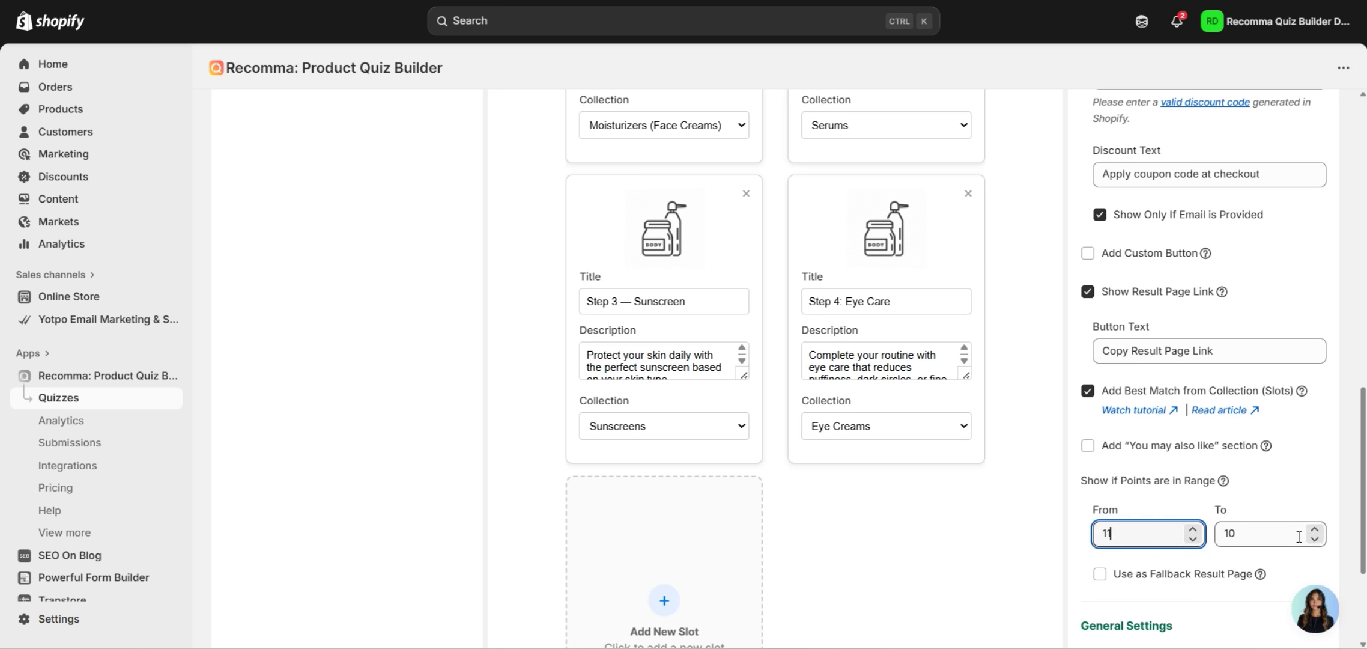
key("Tab")
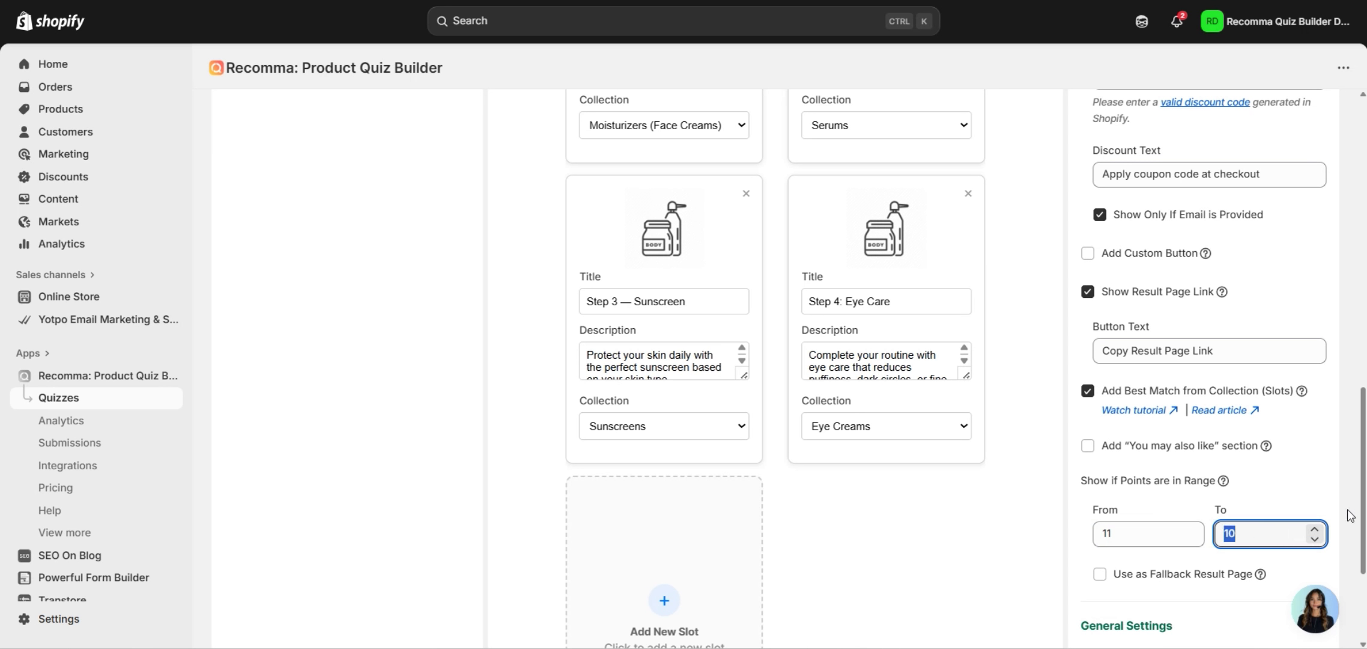
type("20")
Reopen the Result Page settings to review the main page's 0–10 range.
scroll(366, 289, "up", 8)
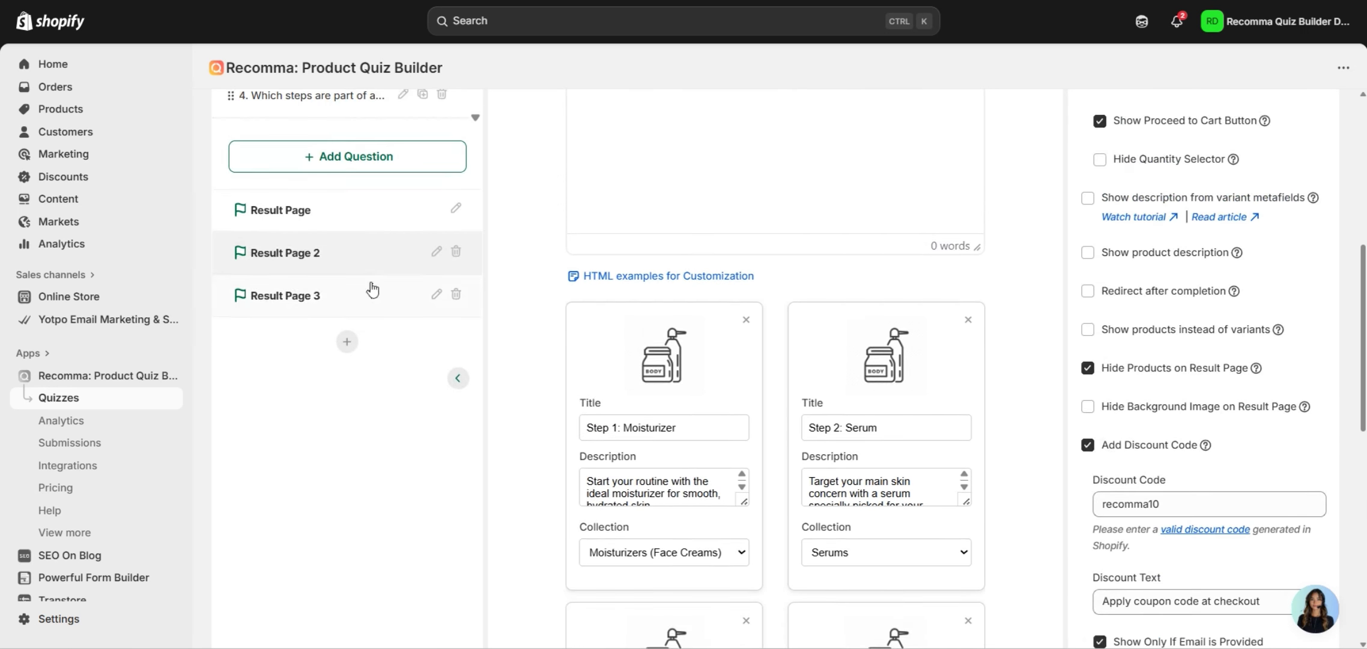
left_click(351, 248)
scroll(1268, 568, "down", 10)
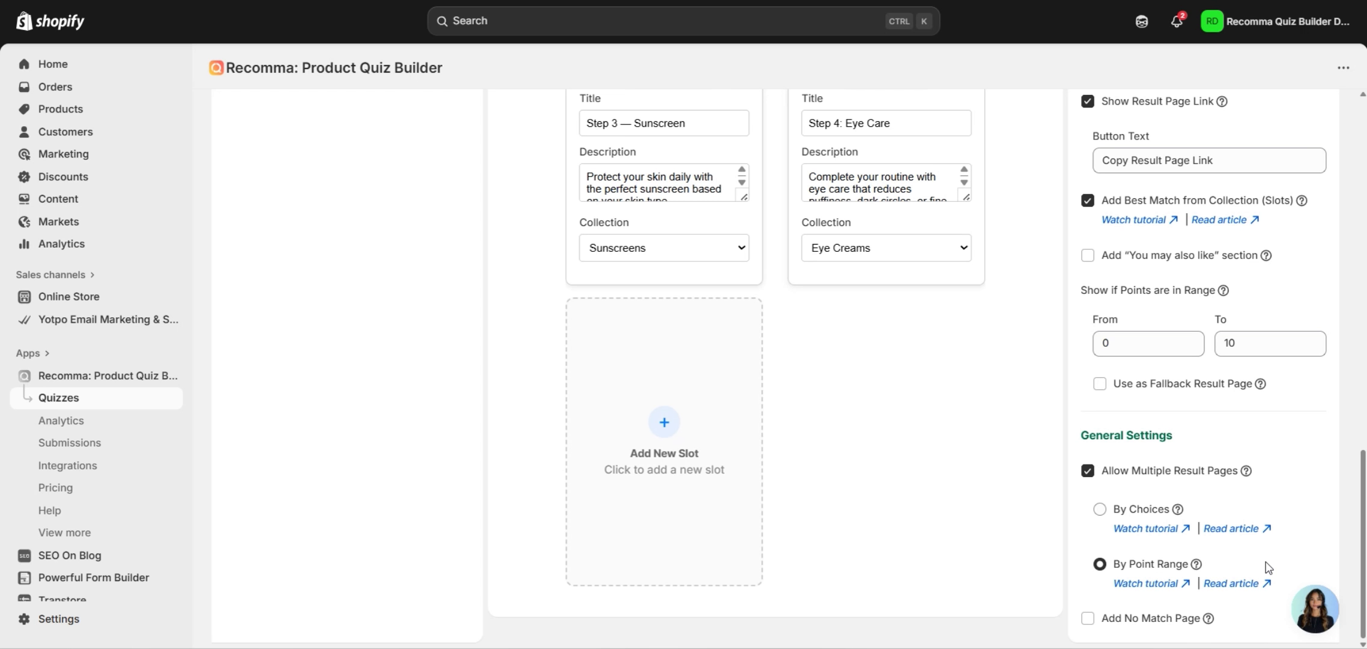
scroll(808, 503, "up", 12)
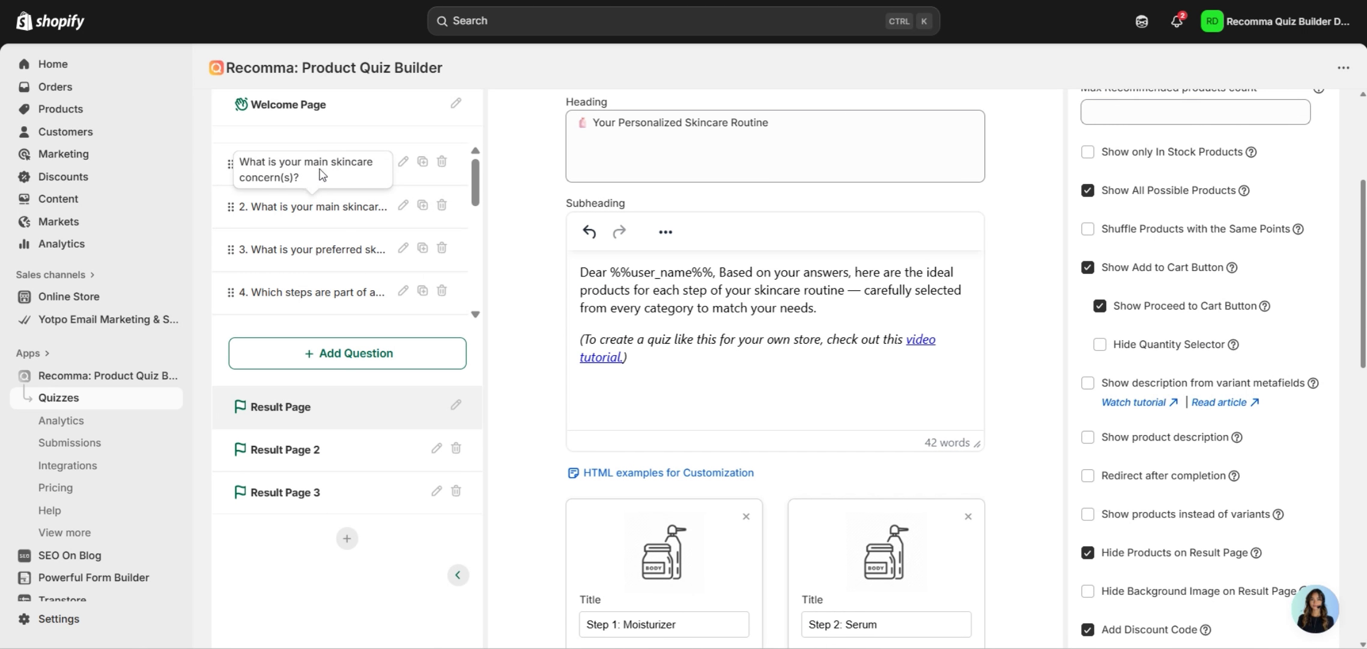
left_click(370, 165)
scroll(913, 393, "up", 4)
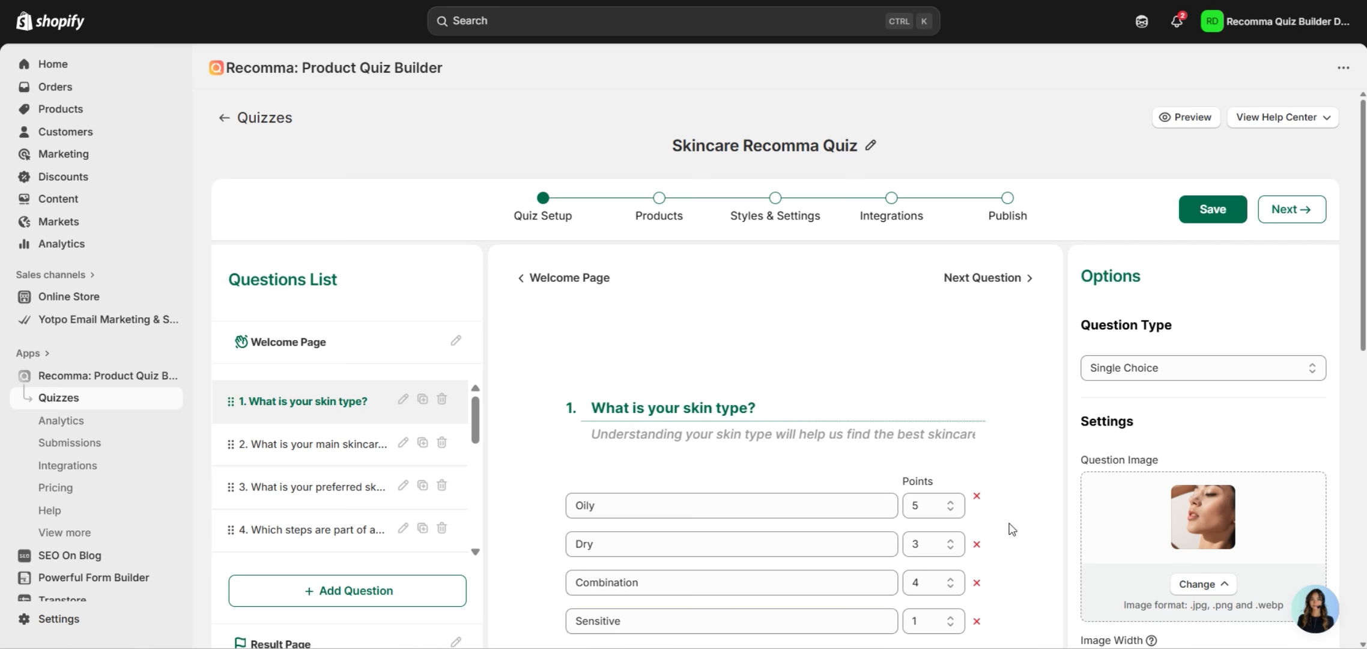
scroll(1011, 528, "down", 2)
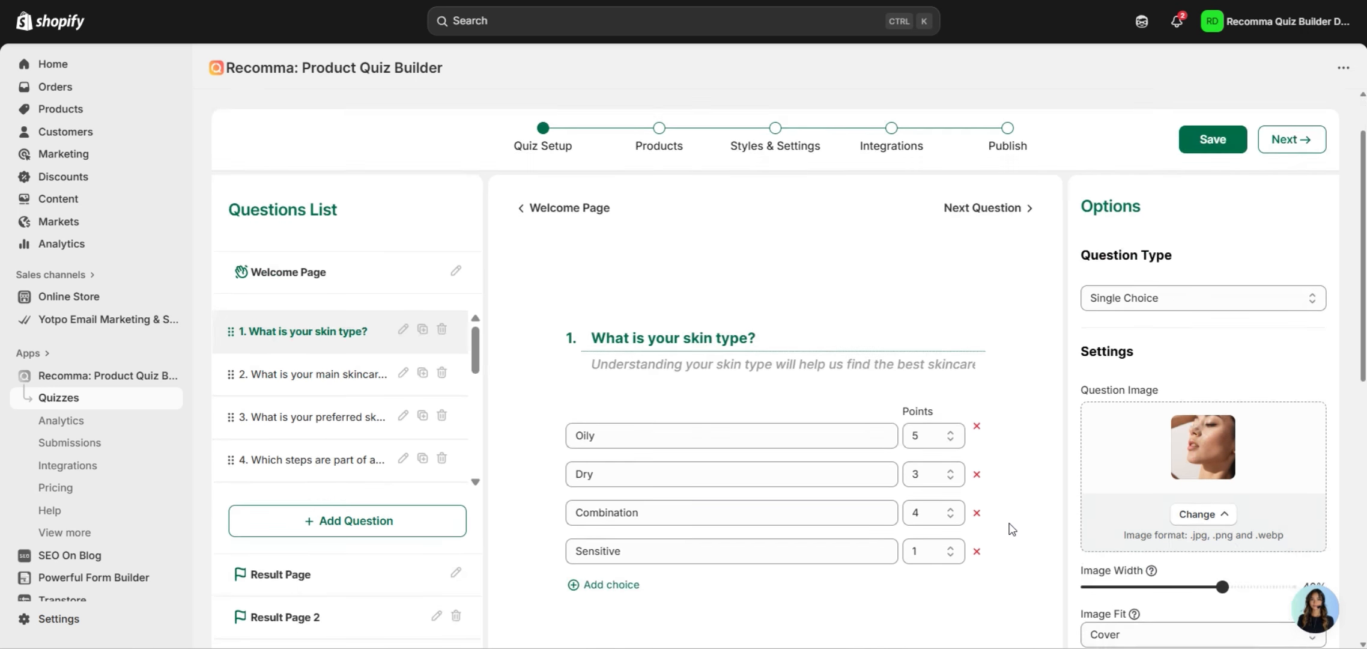
left_click(373, 559)
scroll(1076, 479, "down", 15)
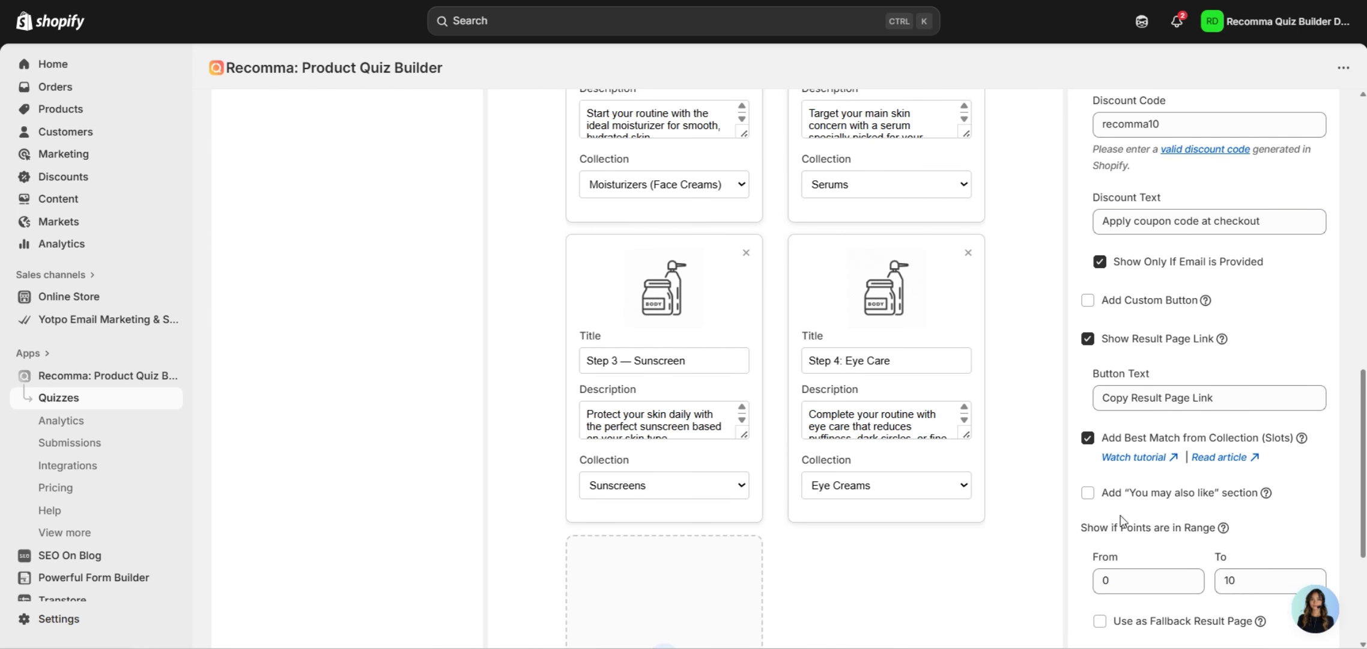
scroll(1245, 543, "up", 15)
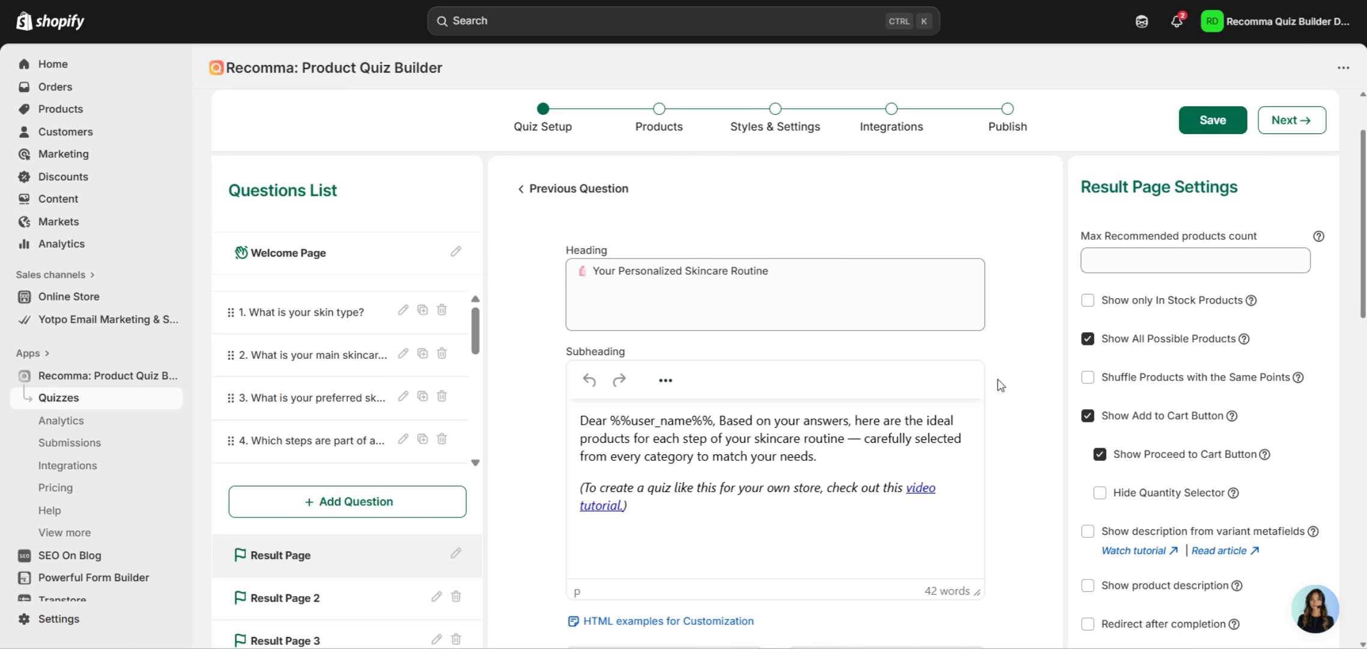
scroll(1033, 434, "down", 2)
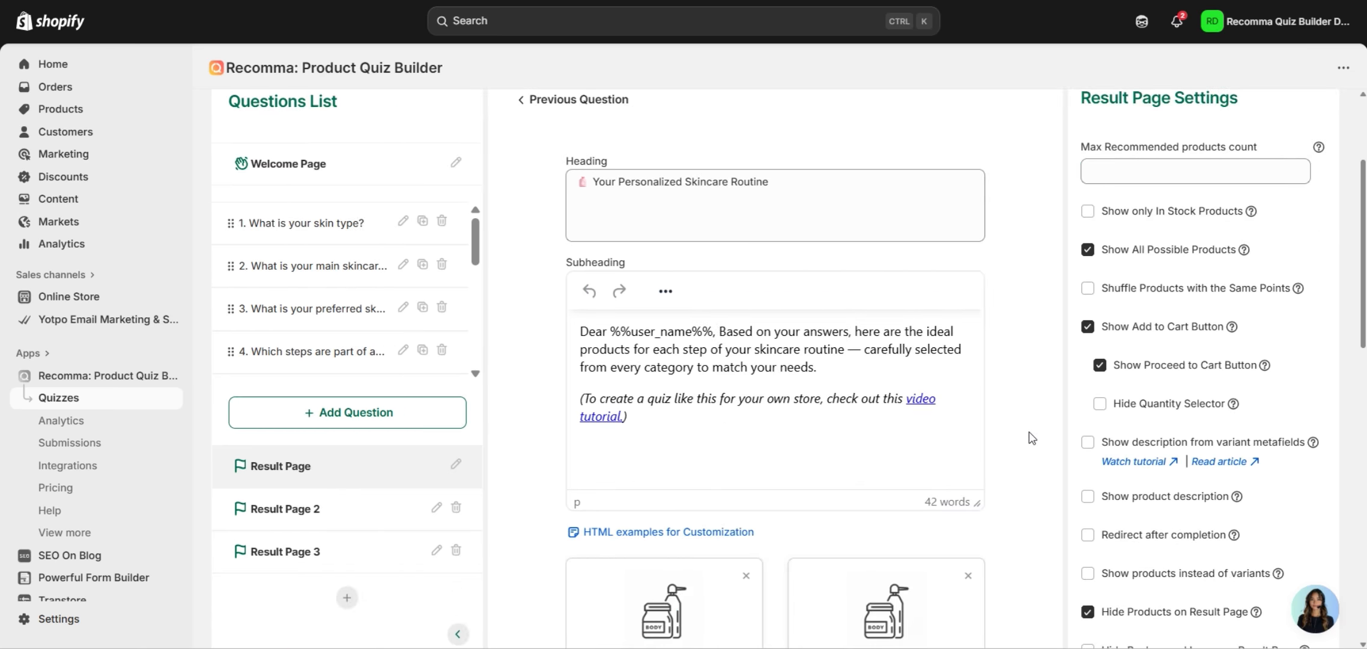
scroll(1030, 435, "up", 2)
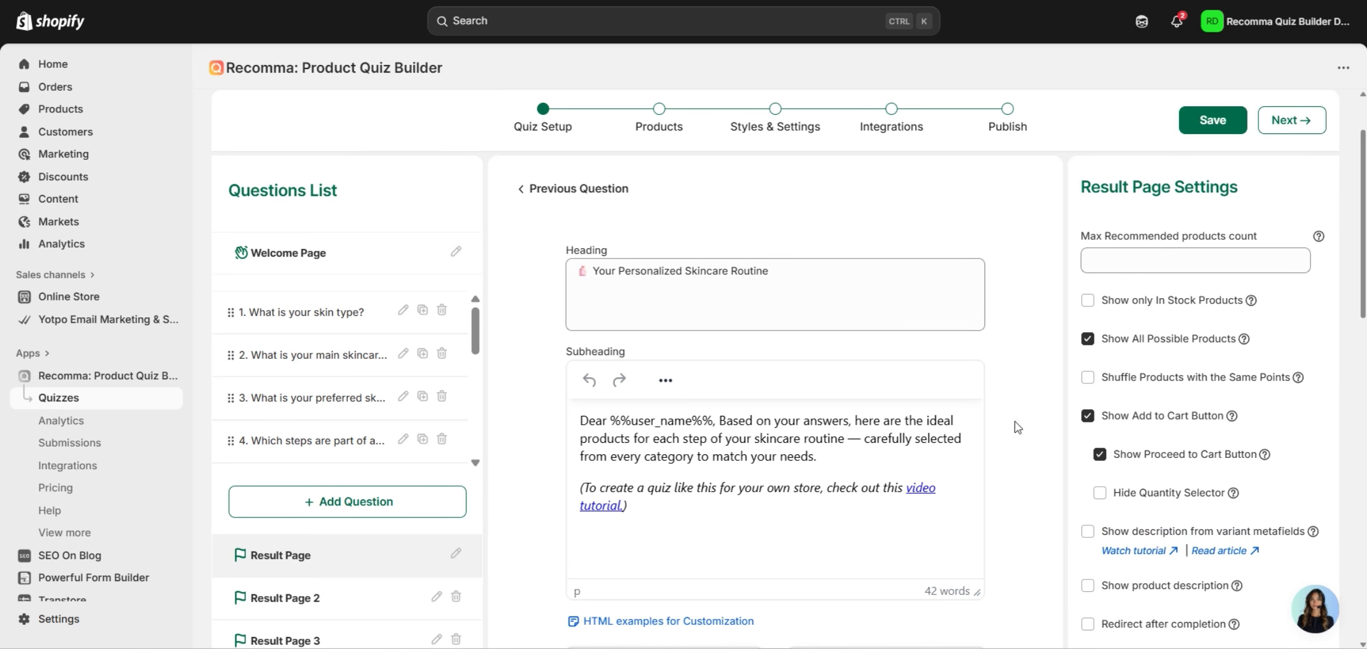
Copy the %%user_point%% variable from the Styles & Settings Message Variables list.
left_click(777, 113)
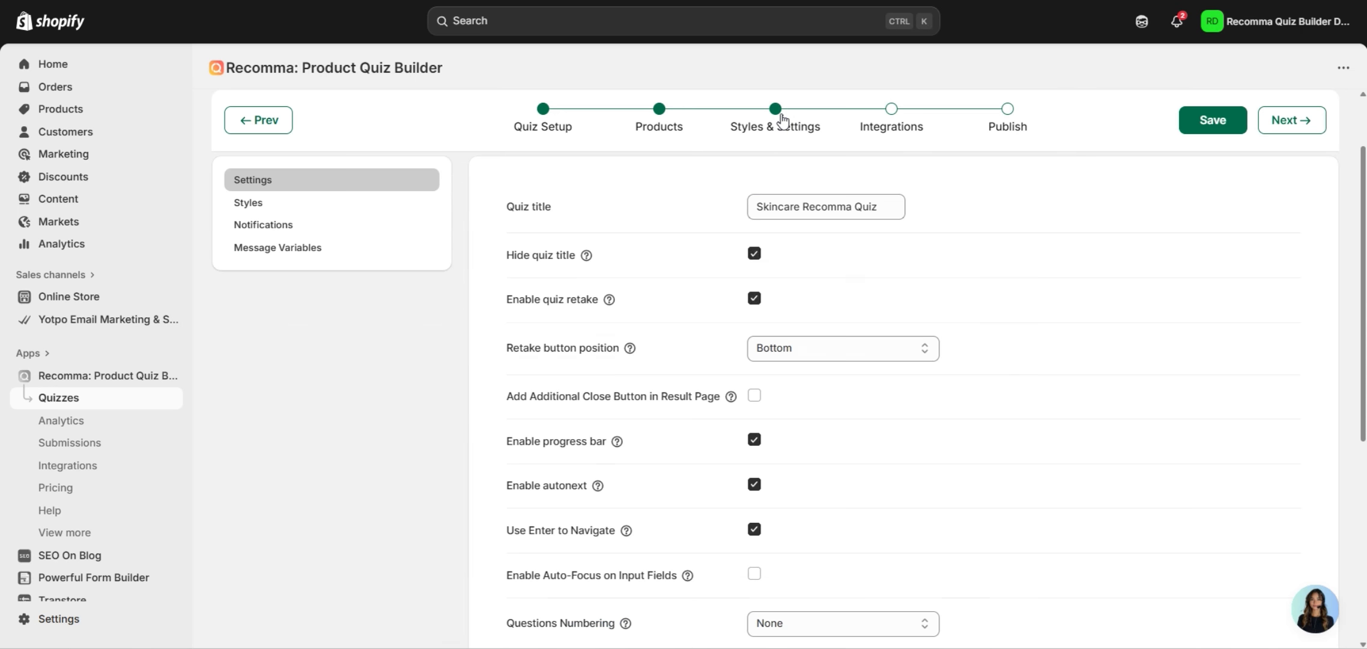
left_click(335, 259)
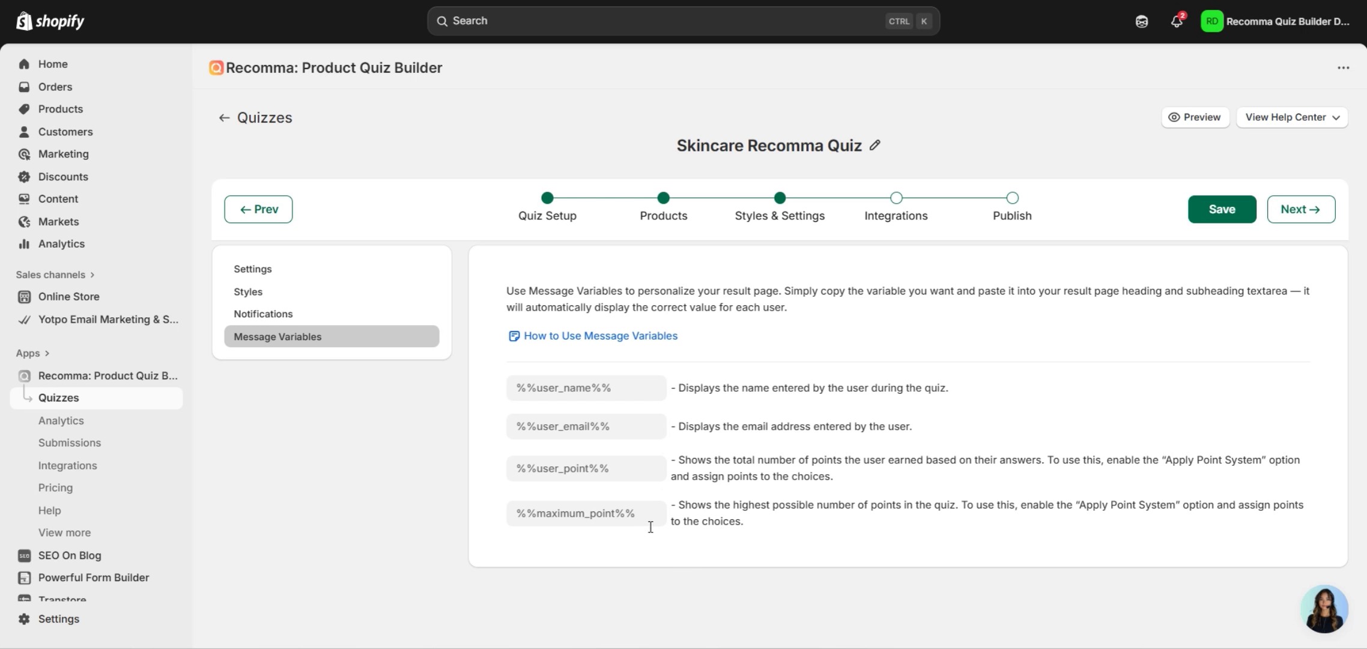
left_click(616, 473)
key("ctrl+c")
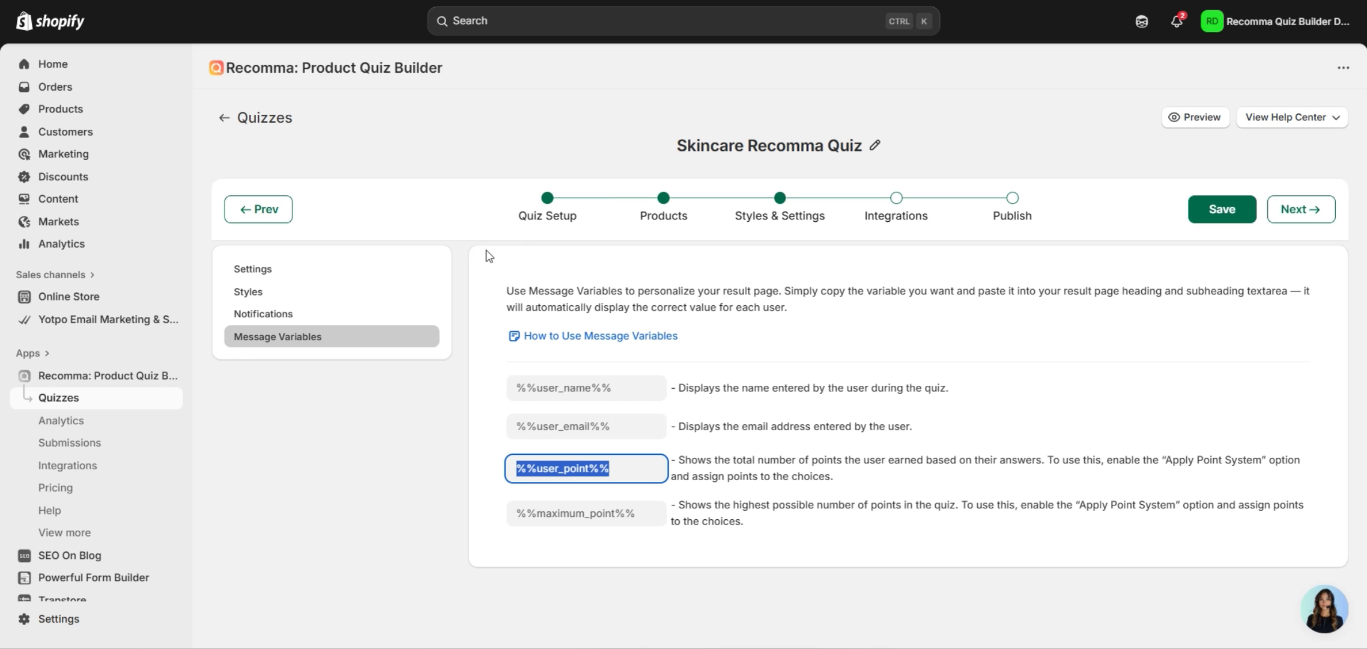
left_click(556, 208)
Add the %%user_point%% variable on a new line below the Result Page subheading.
scroll(439, 336, "down", 5)
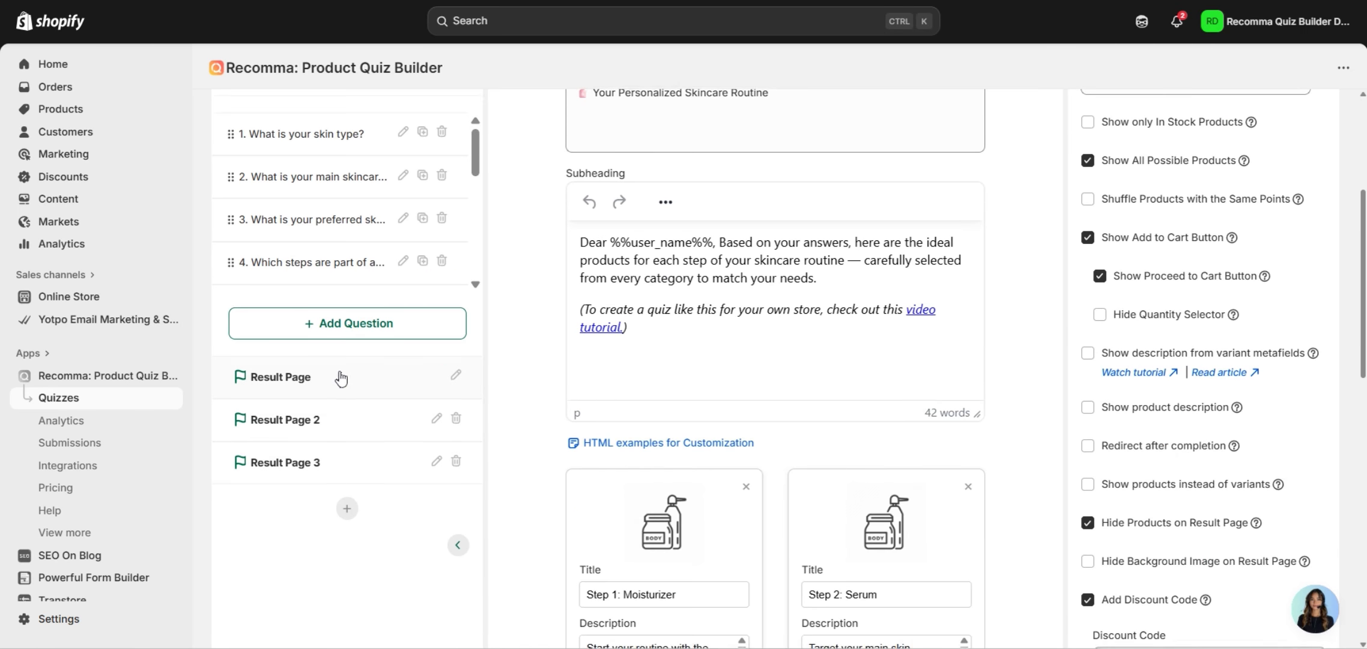
left_click(340, 378)
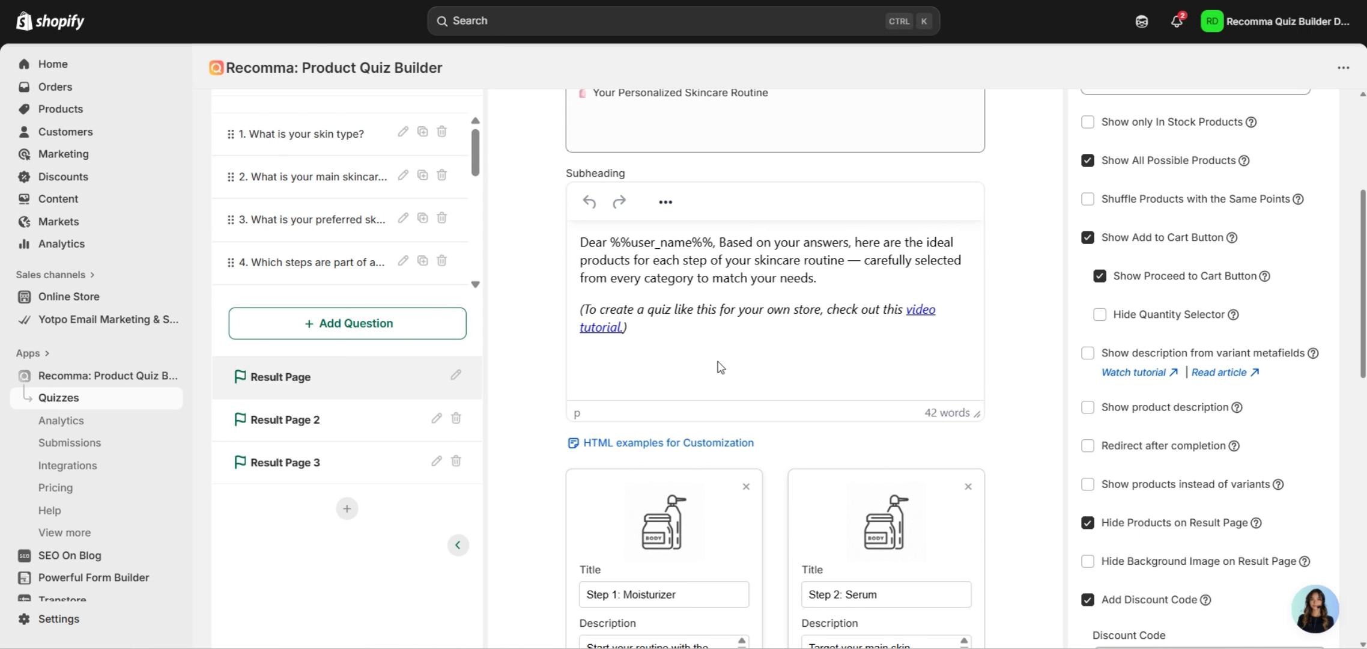
left_click(835, 290)
key("Return")
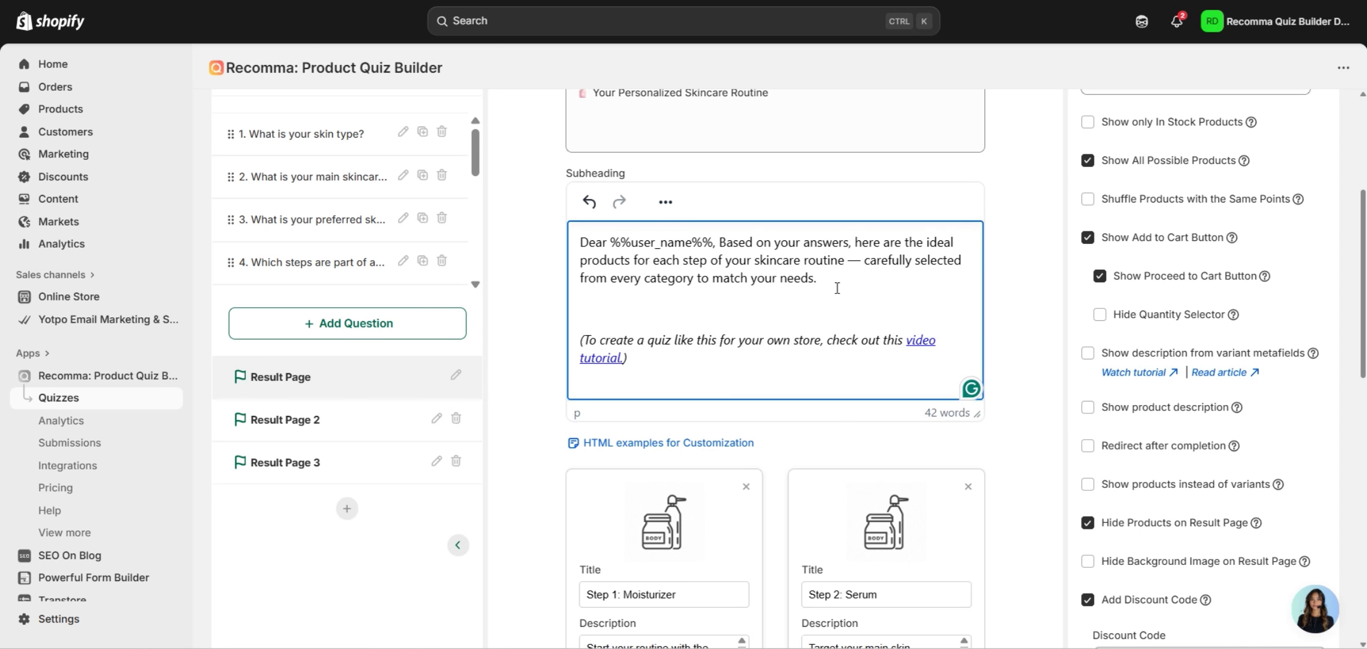
key("ctrl+v")
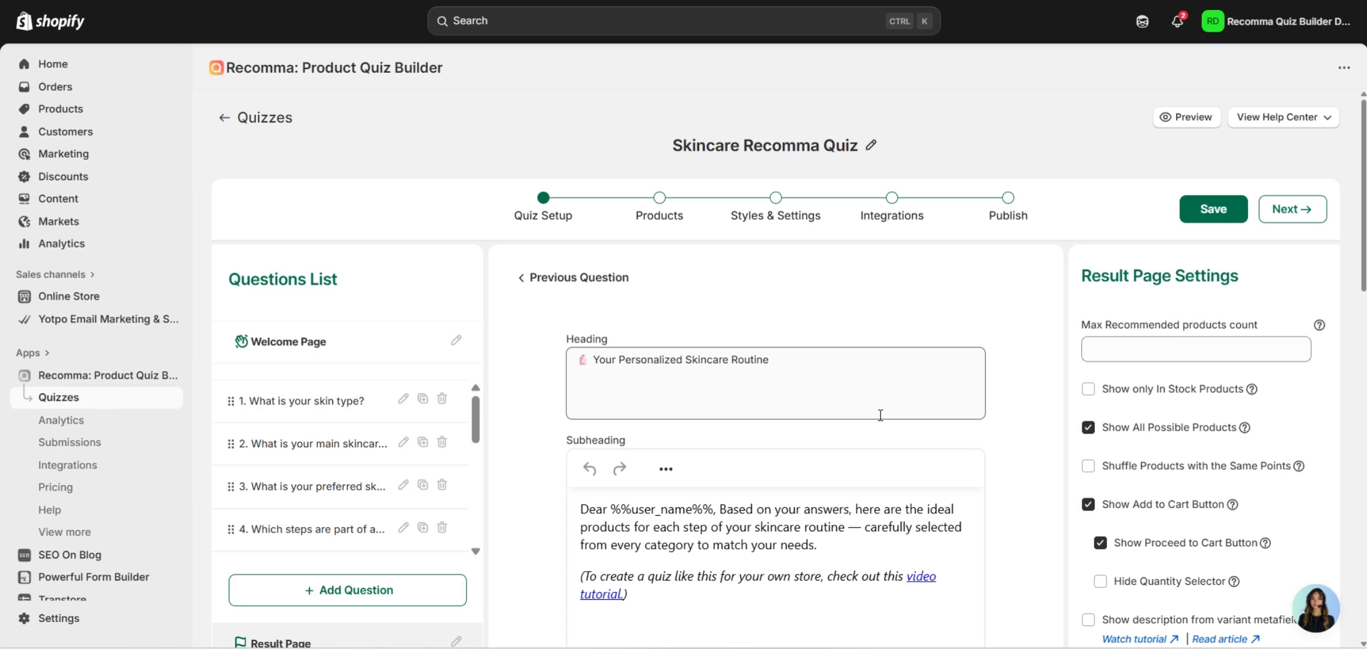
scroll(818, 318, "down", 2)
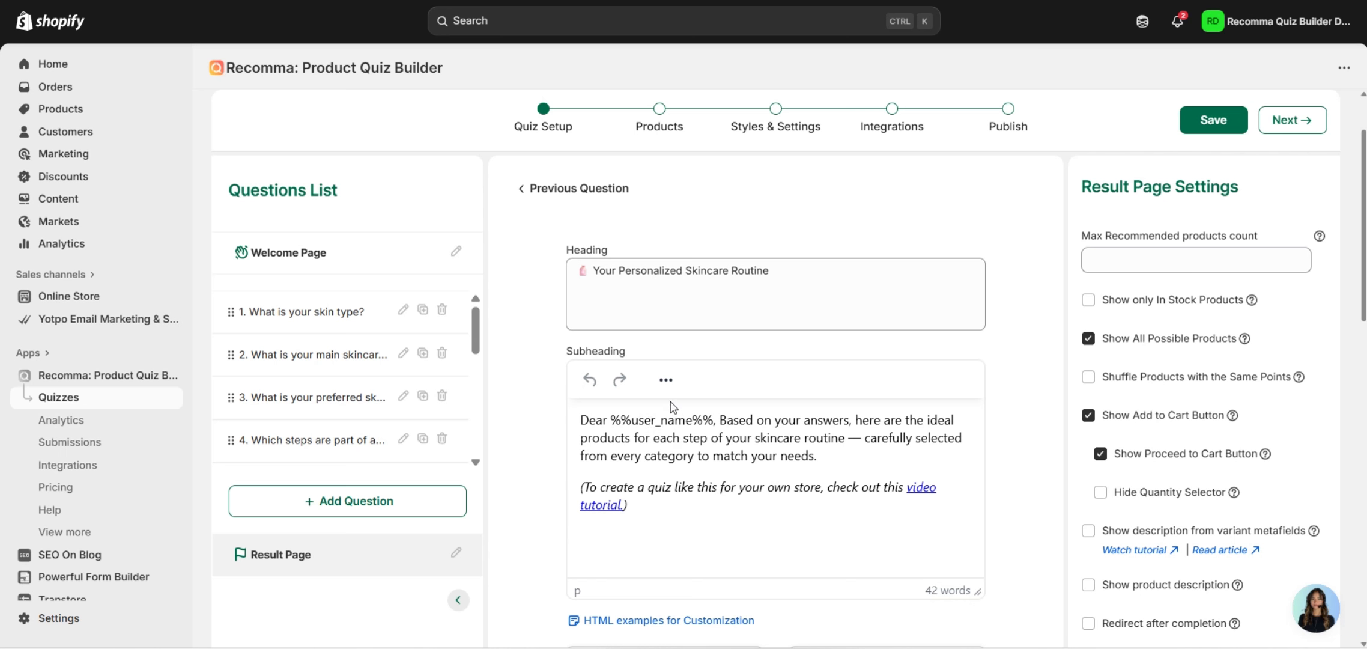
left_click(666, 379)
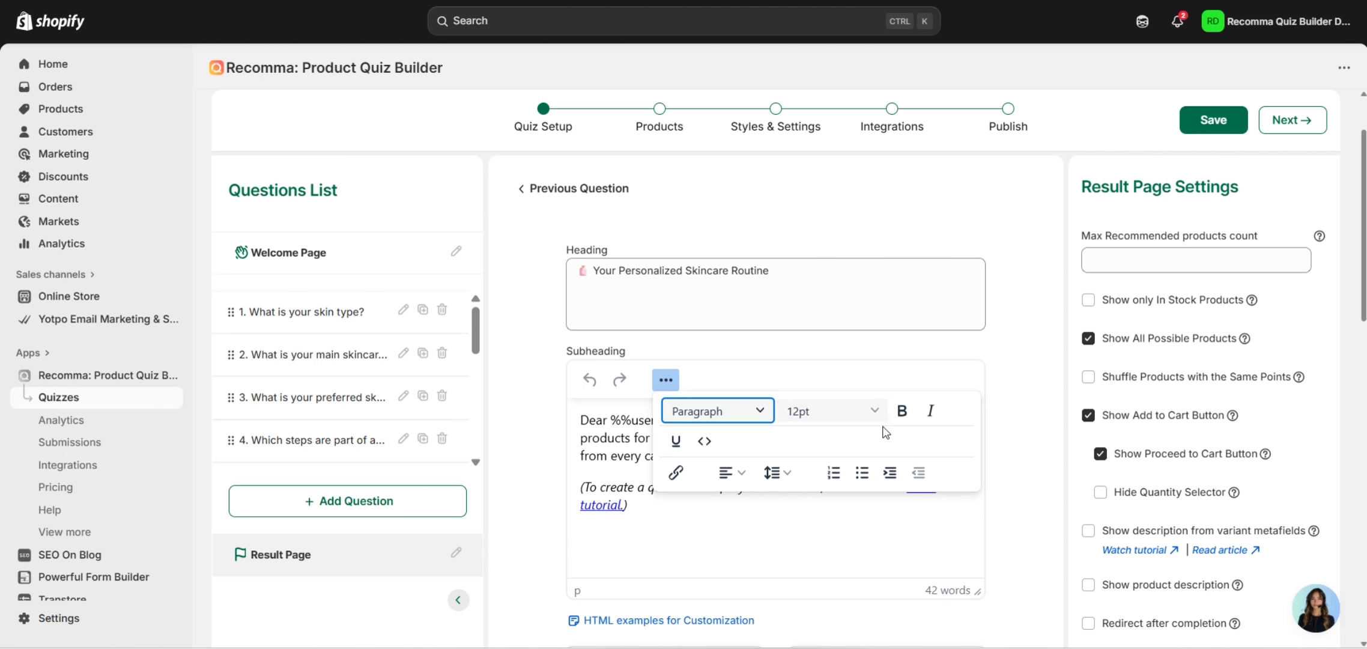
left_click(704, 440)
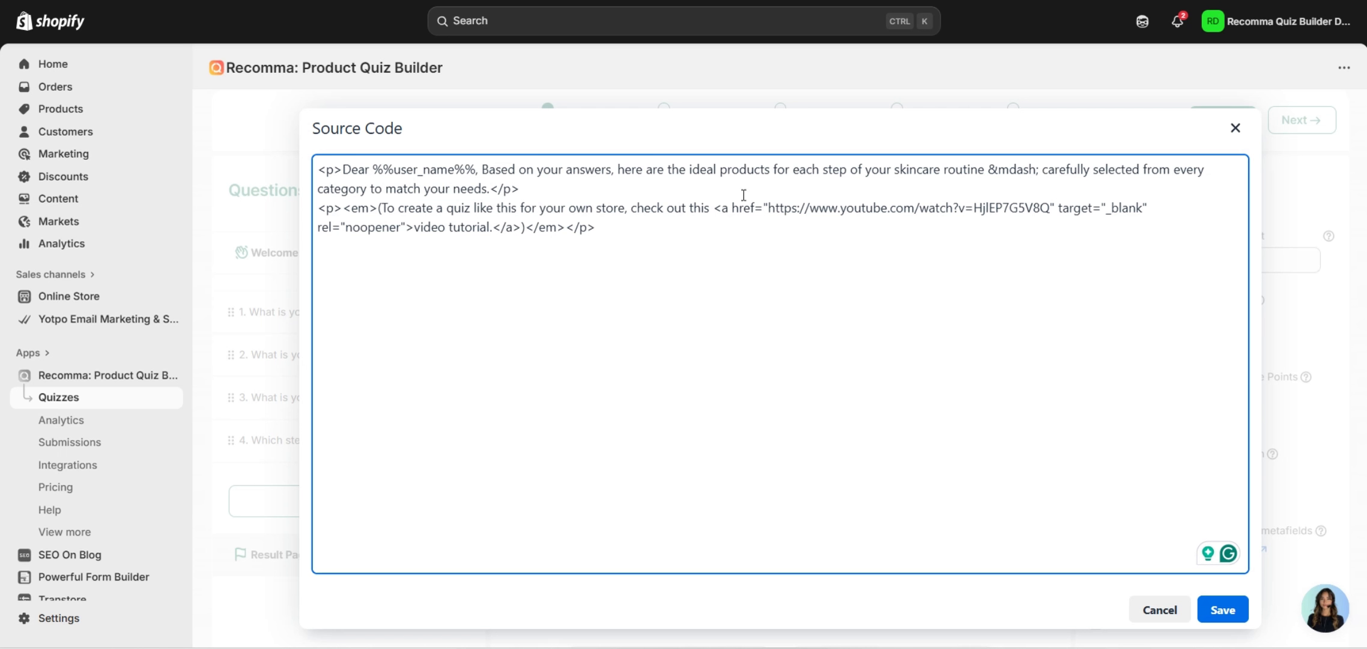
left_click(1236, 128)
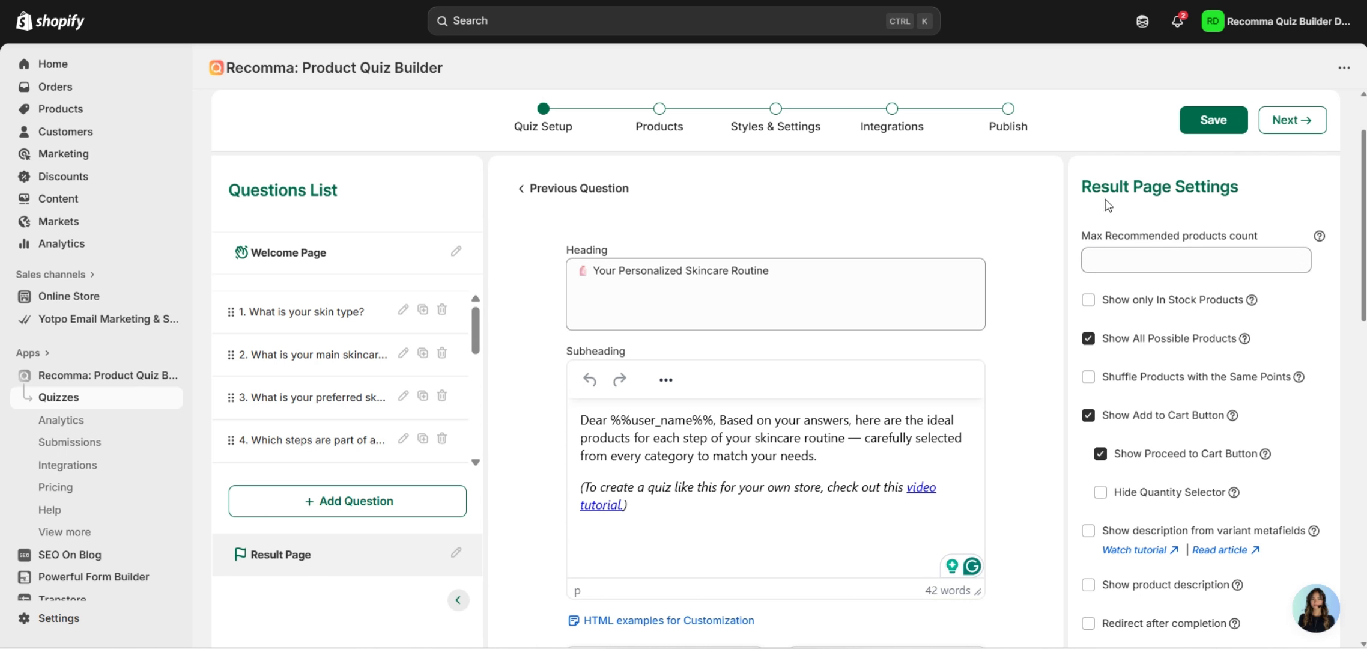
scroll(715, 337, "down", 3)
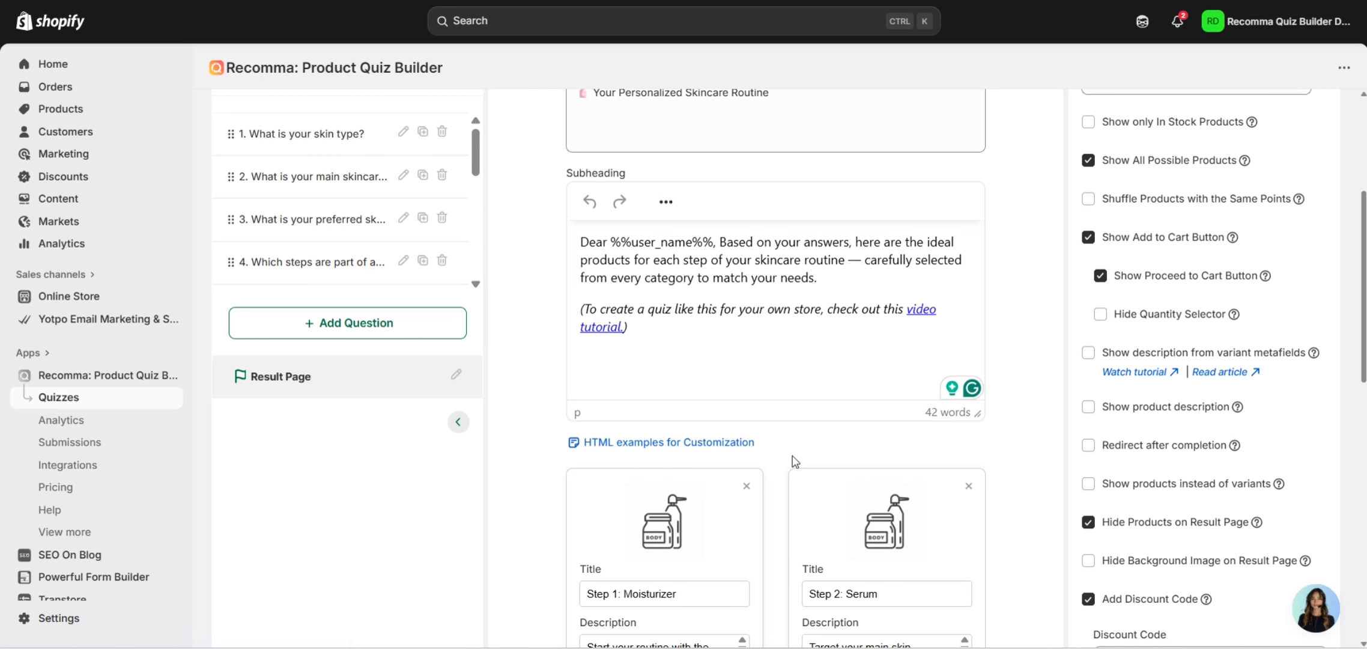
scroll(794, 463, "up", 2)
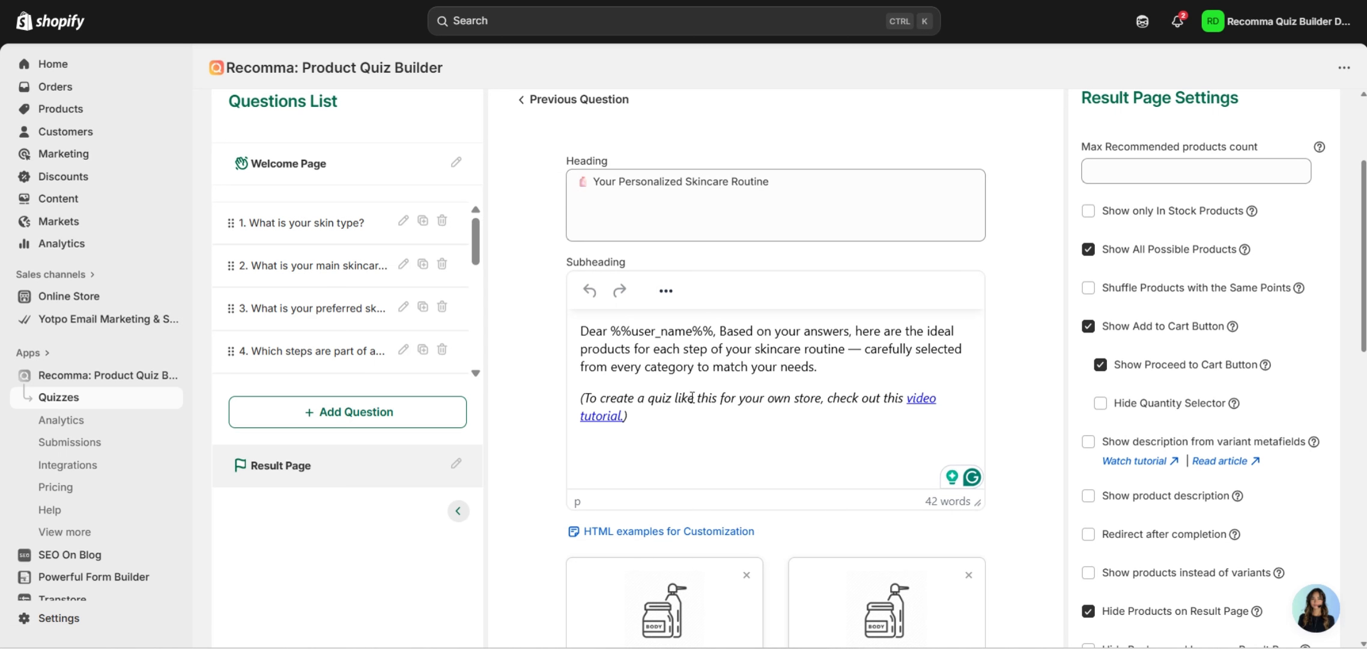
scroll(721, 397, "up", 3)
scroll(699, 397, "down", 1)
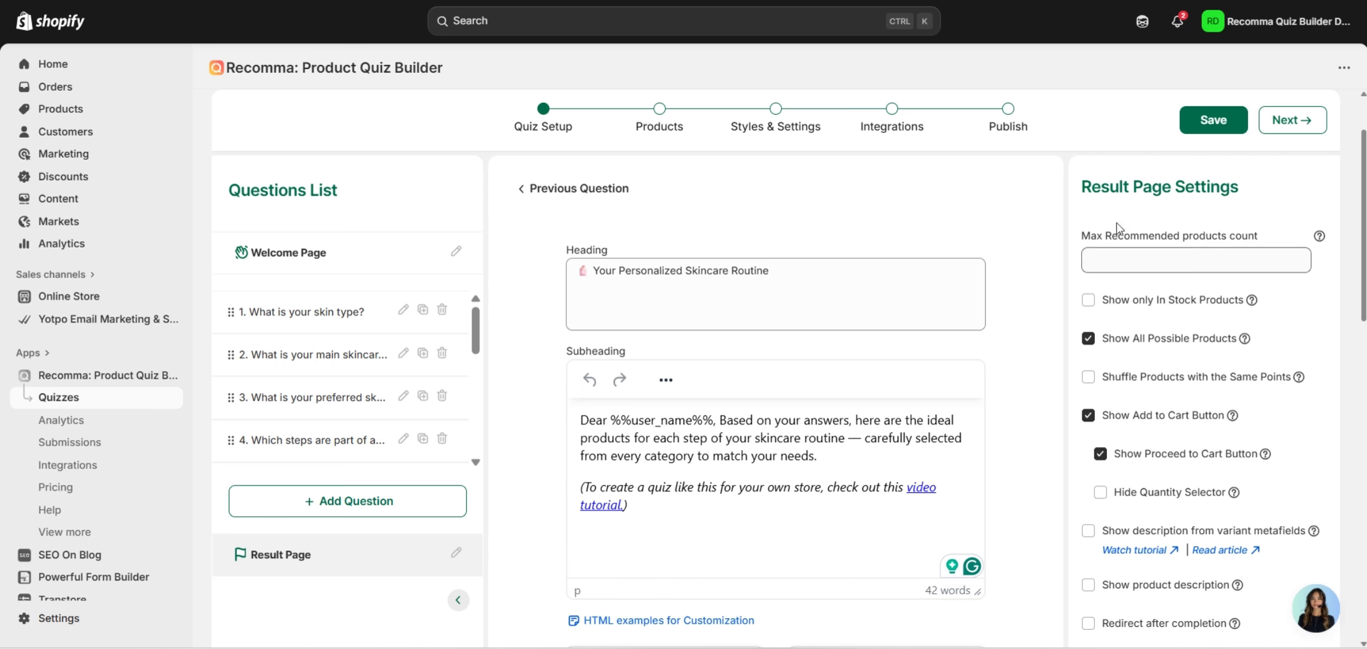
scroll(1133, 219, "down", 2)
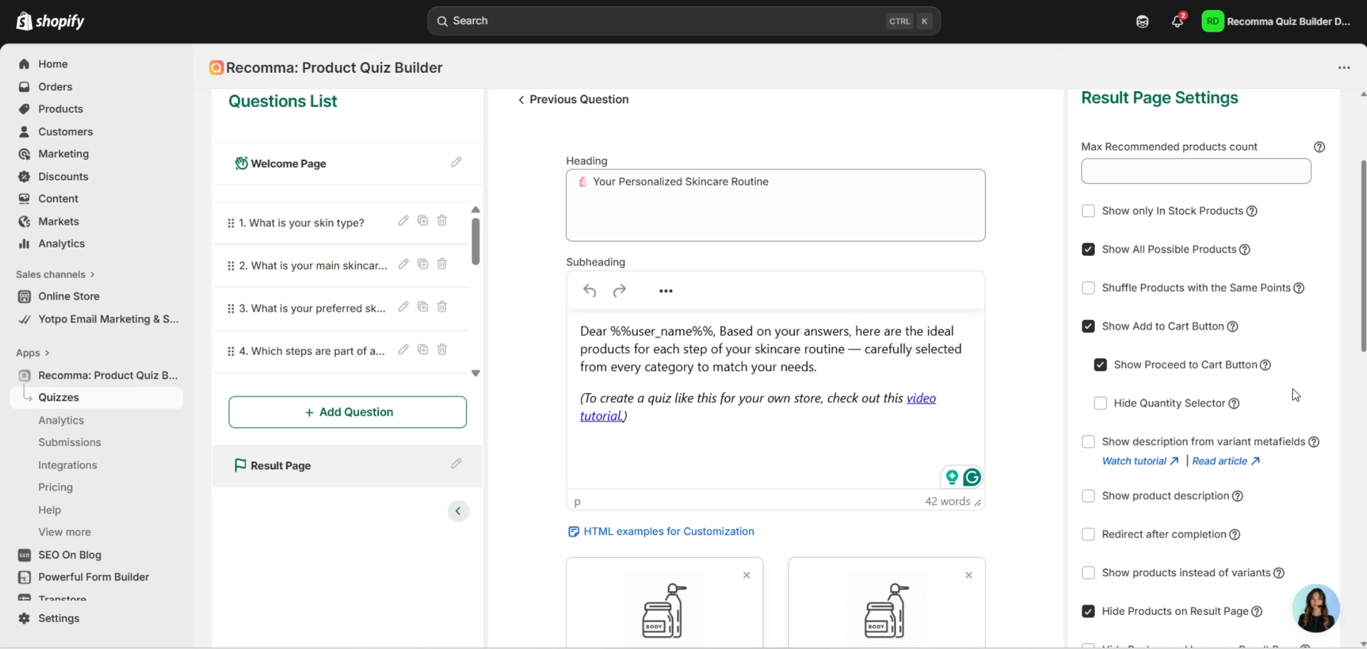
scroll(1308, 322, "down", 2)
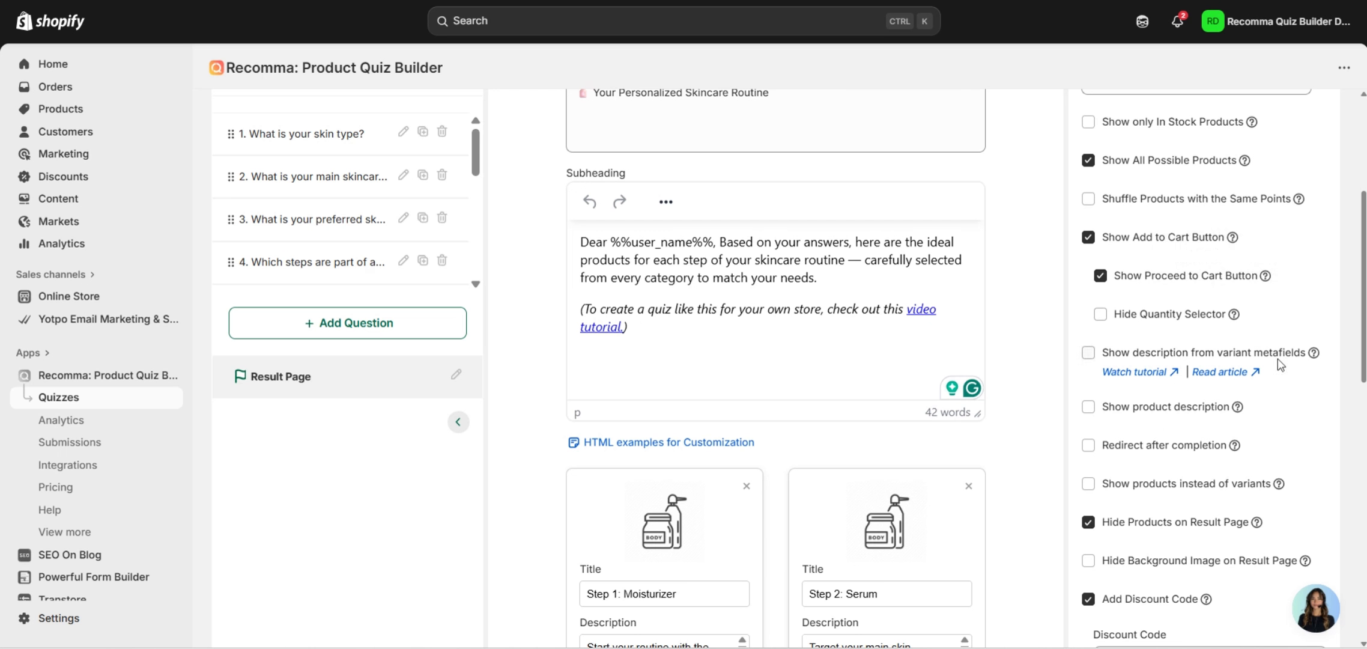
scroll(1272, 415, "down", 1)
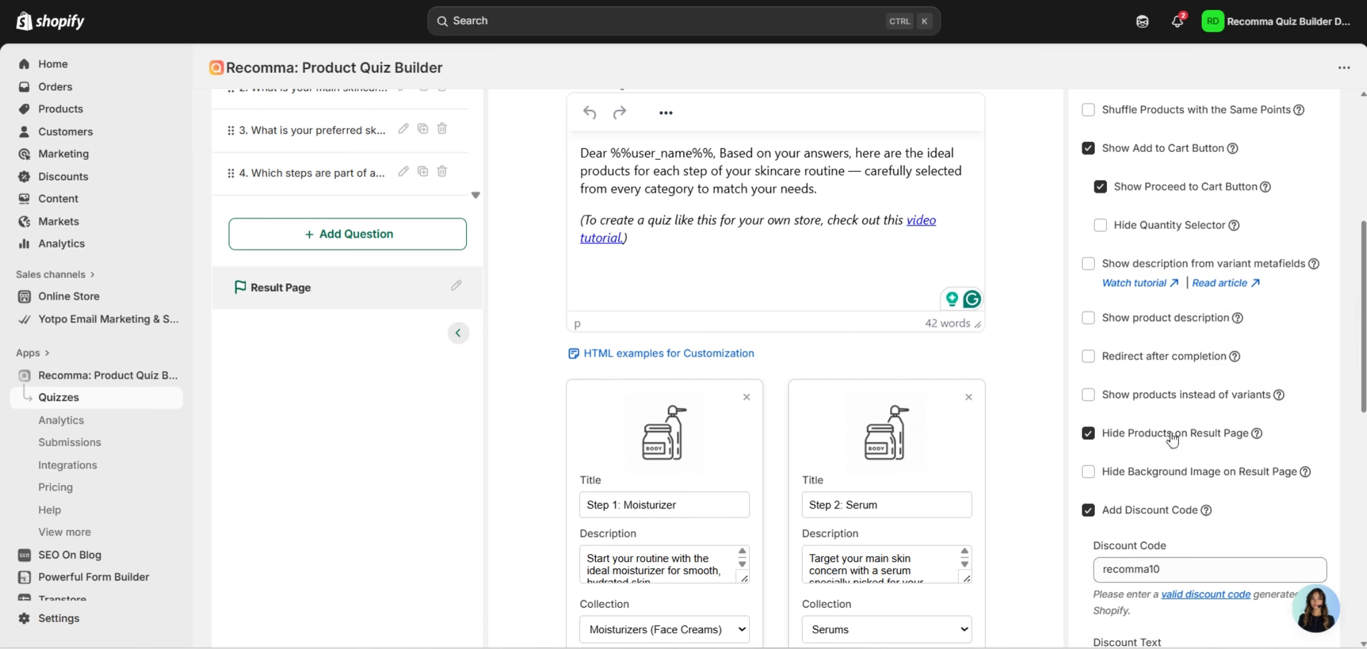
Redirect after quiz completion to the Recommended Product Page, opening it in a new tab.
left_click(1089, 357)
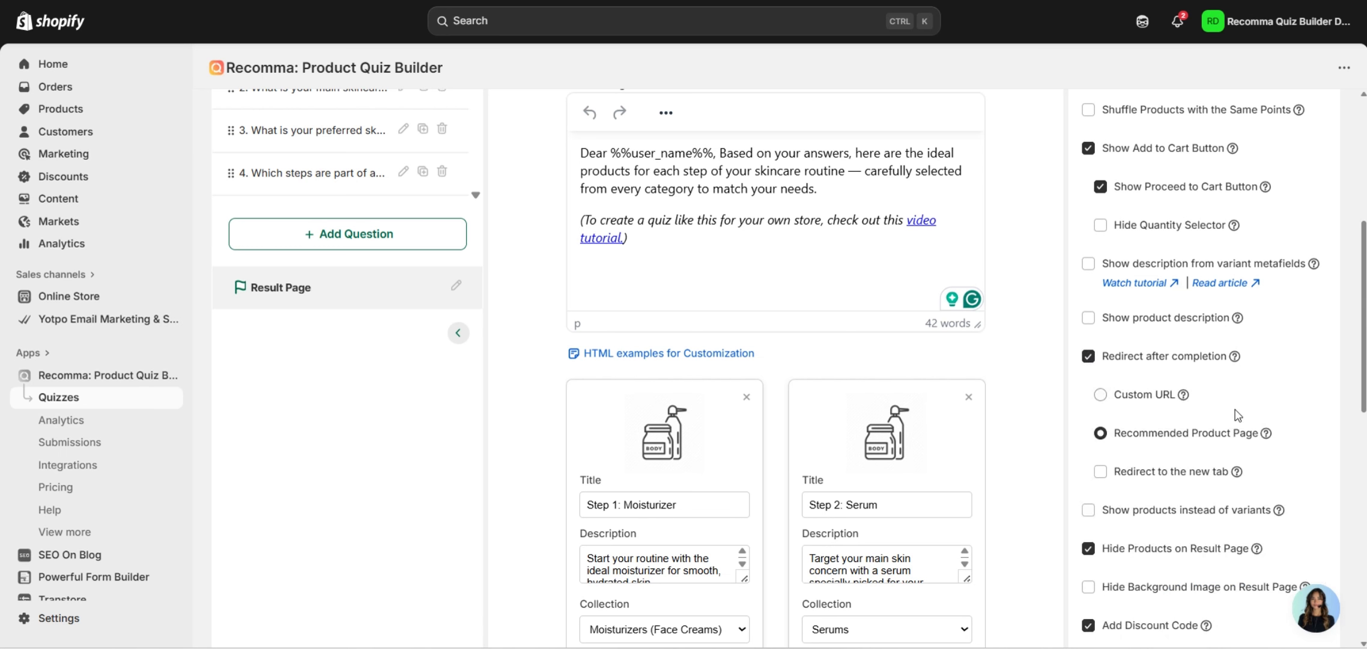
left_click(1149, 396)
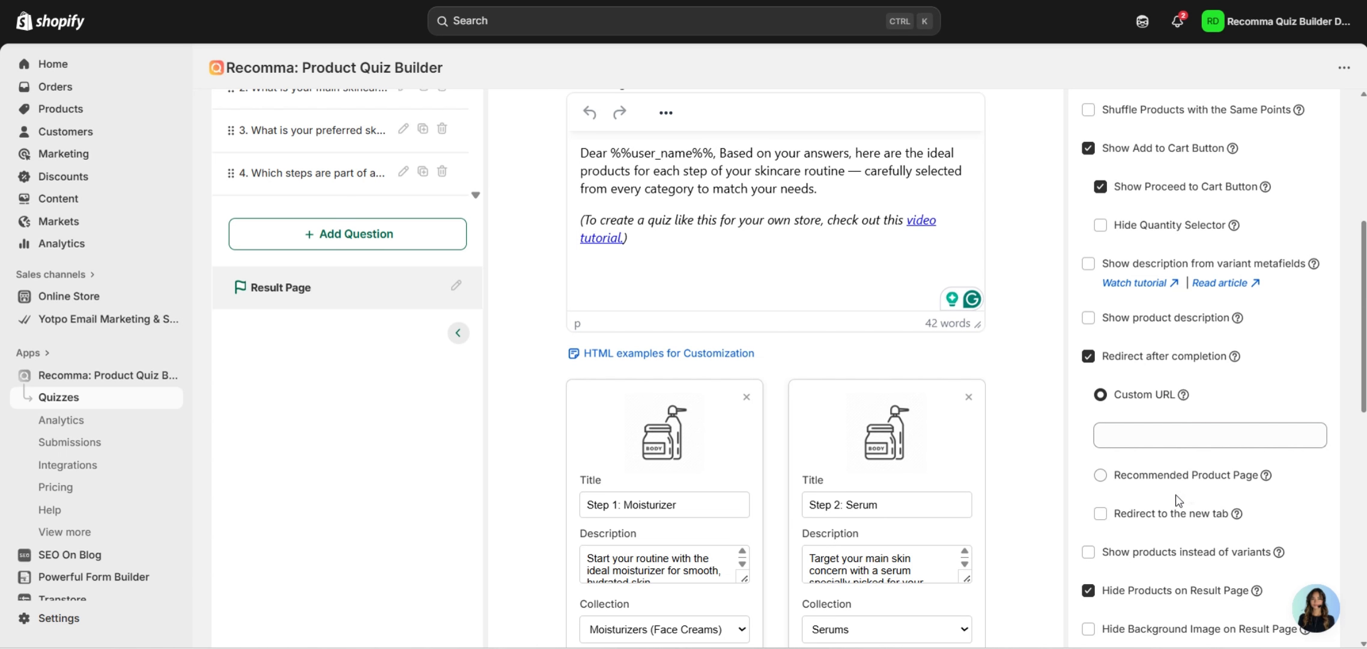
left_click(1100, 475)
mouse_move(1267, 436)
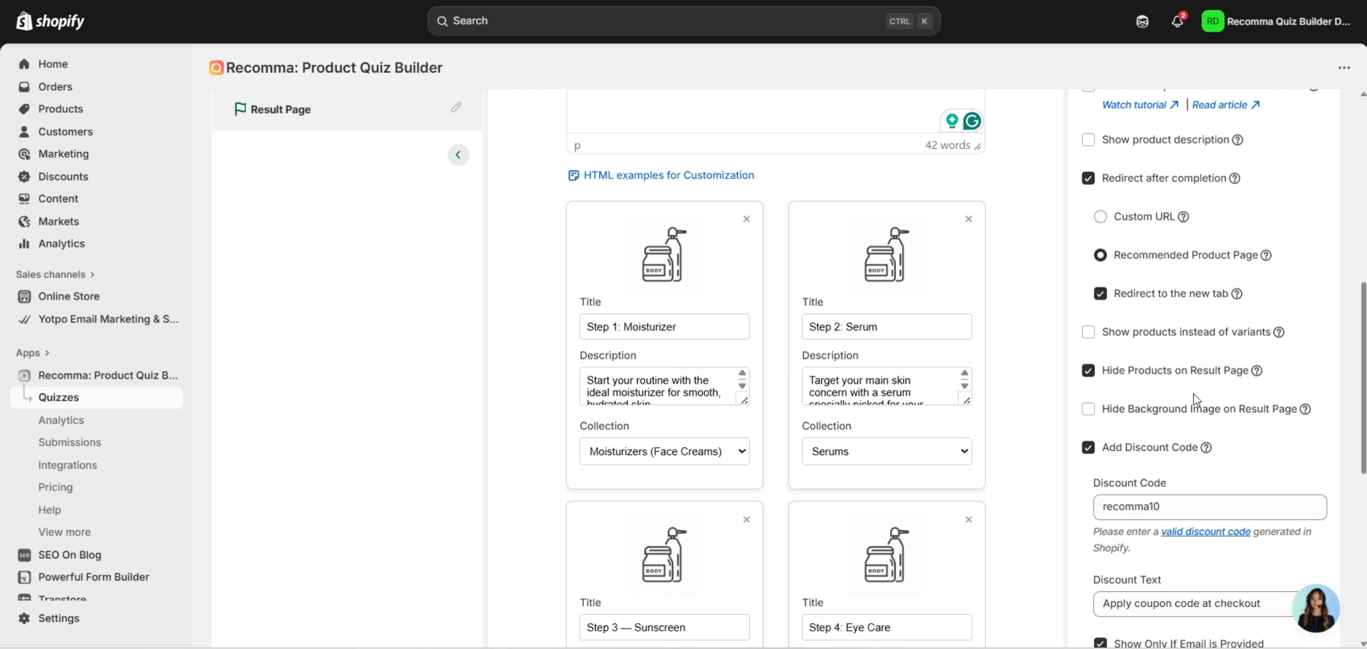
scroll(1193, 393, "up", 2)
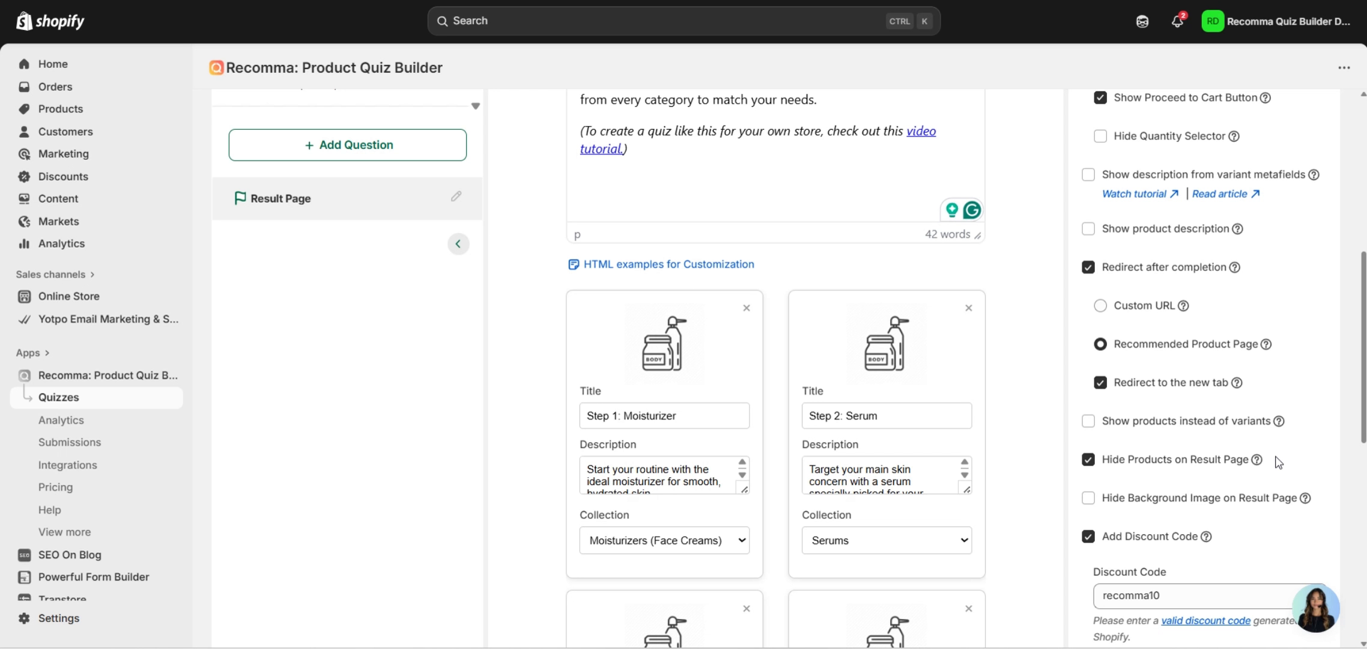
mouse_move(1258, 460)
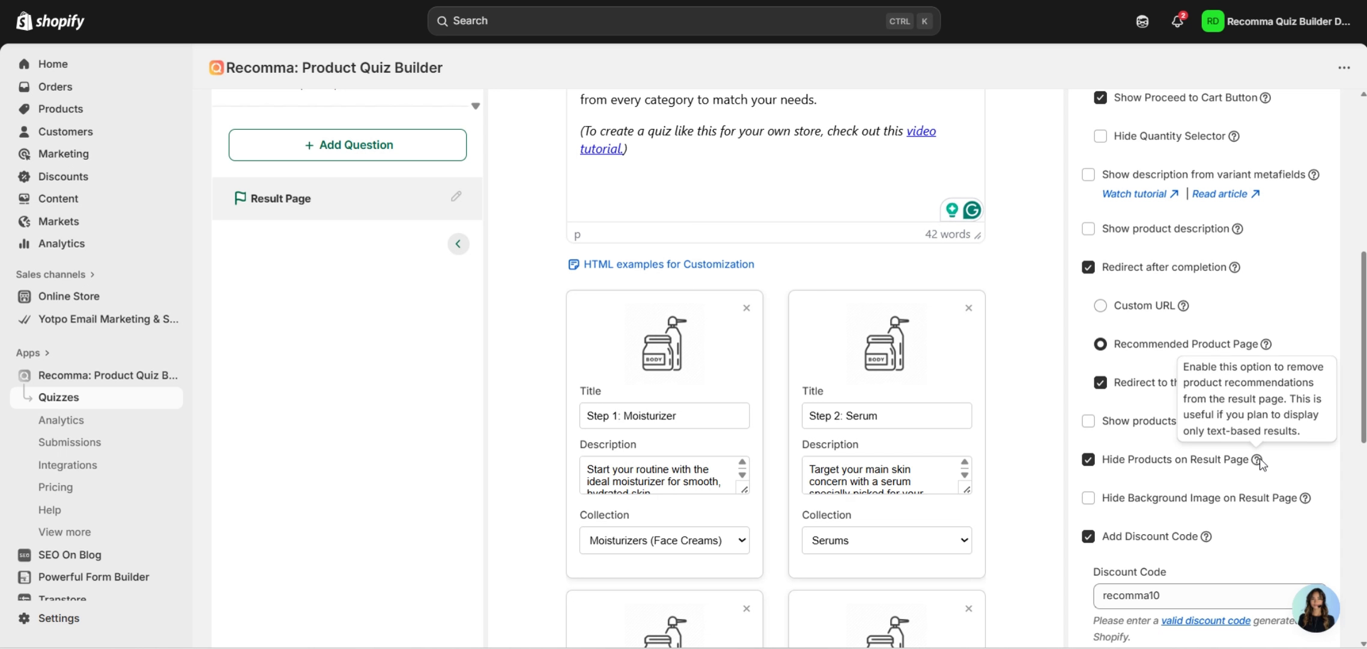
scroll(1328, 403, "down", 2)
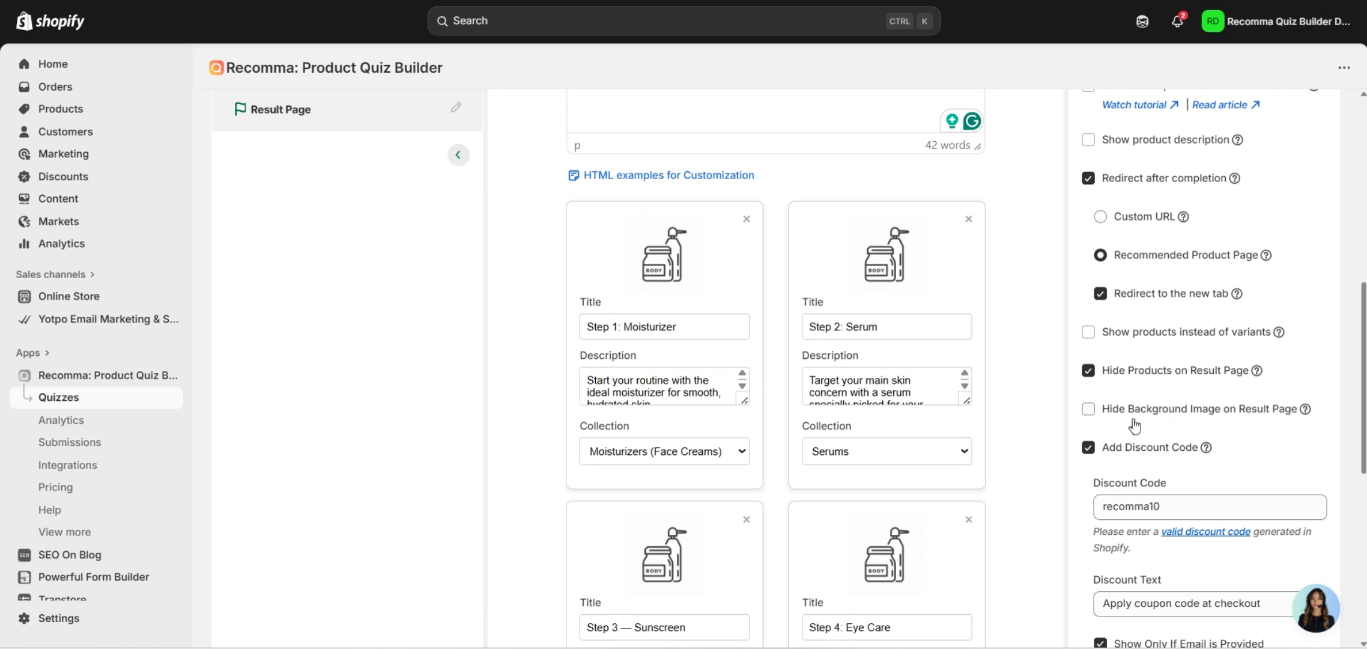
scroll(1332, 343, "down", 2)
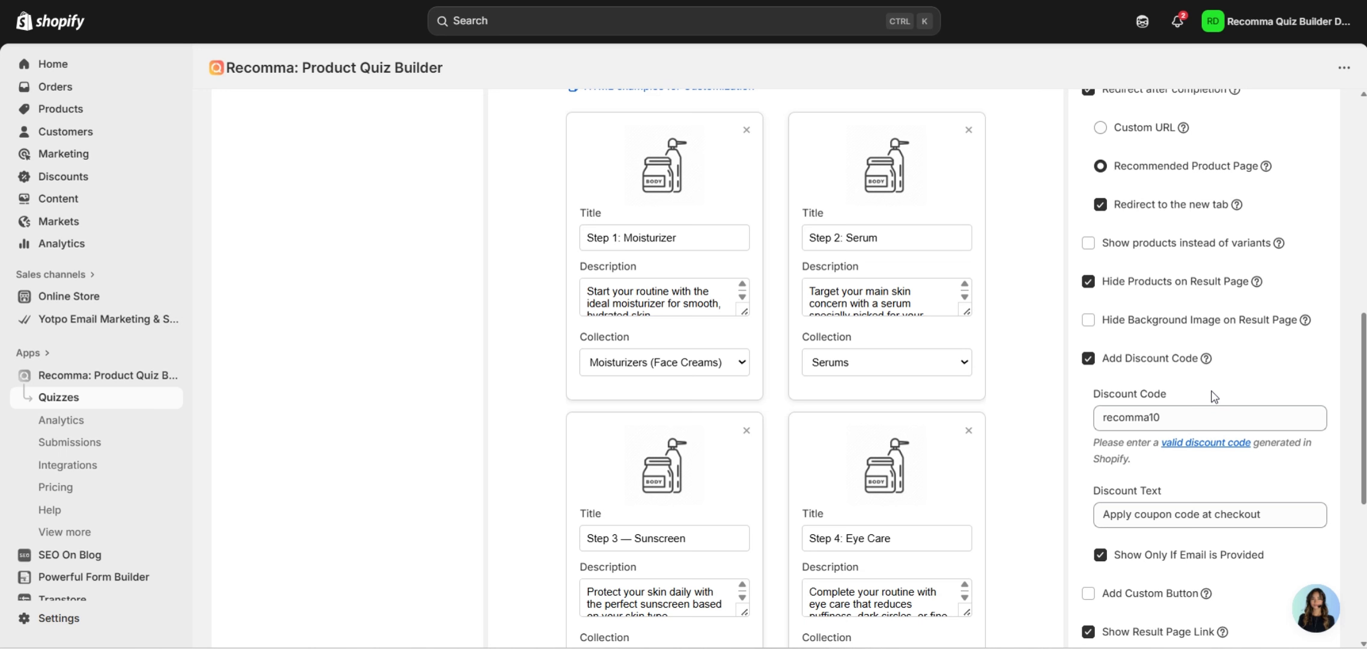
scroll(1213, 396, "down", 3)
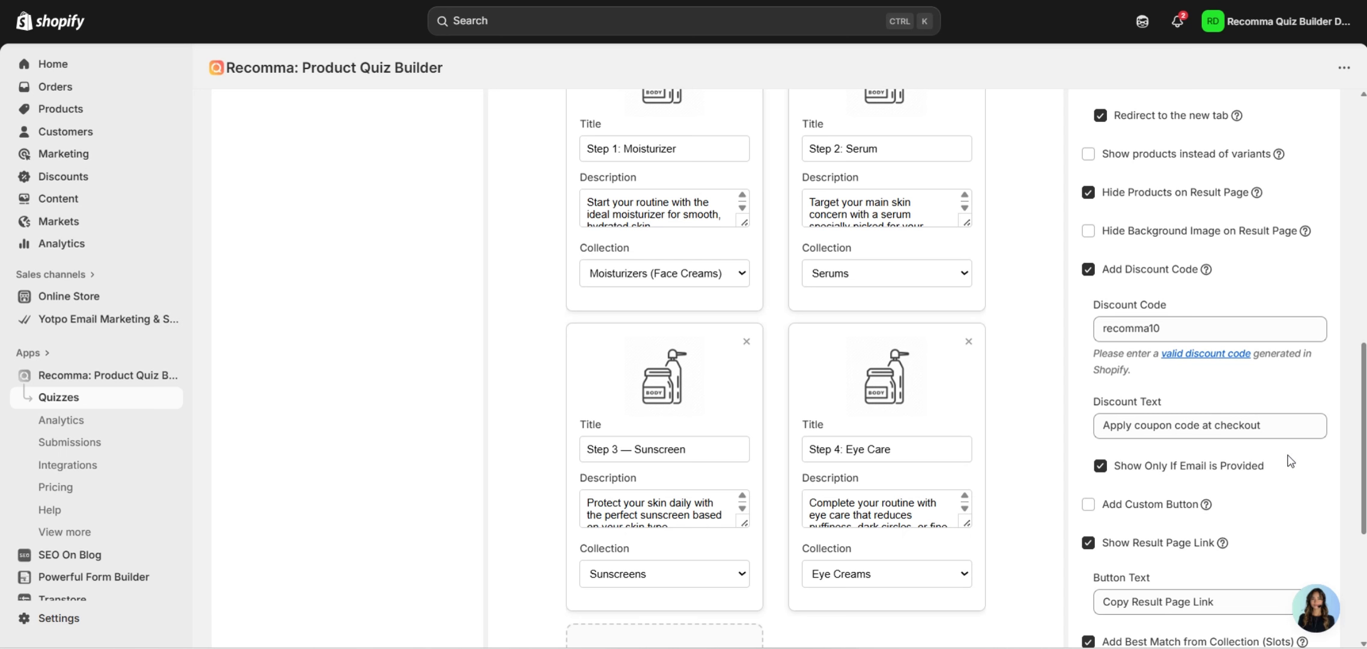
scroll(1285, 464, "down", 2)
mouse_move(1208, 417)
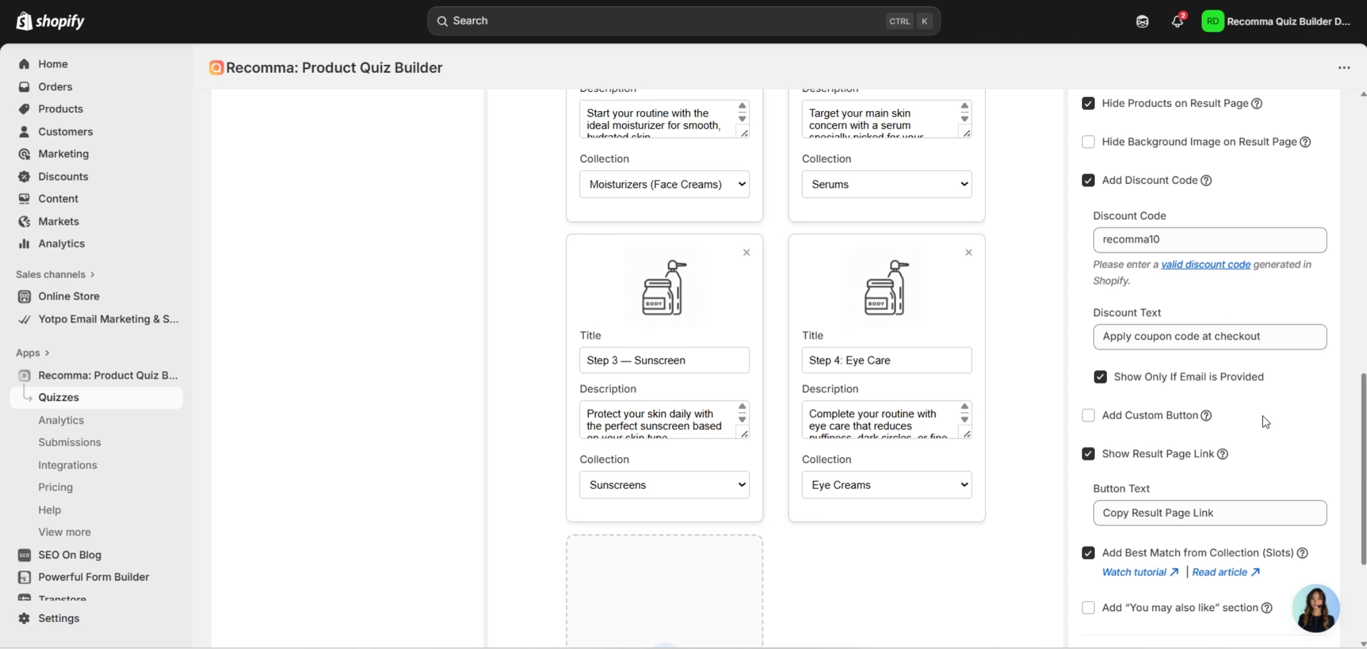
scroll(1232, 403, "down", 2)
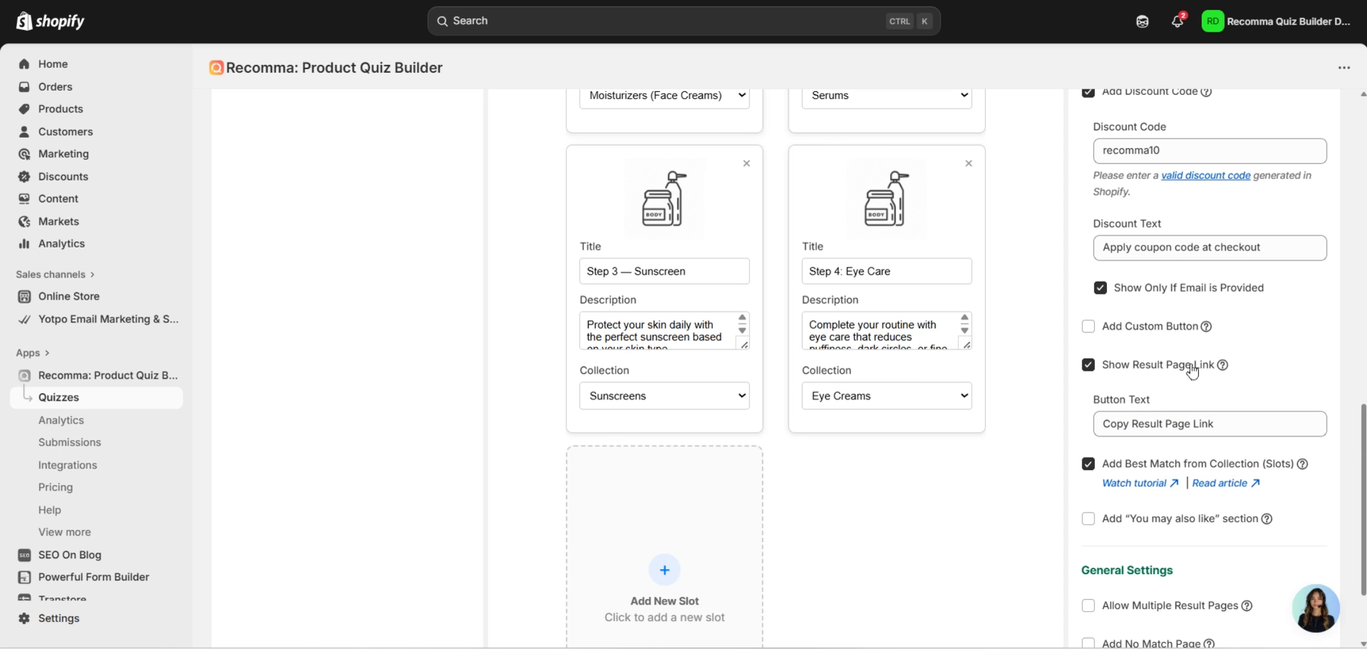
scroll(1135, 366, "down", 2)
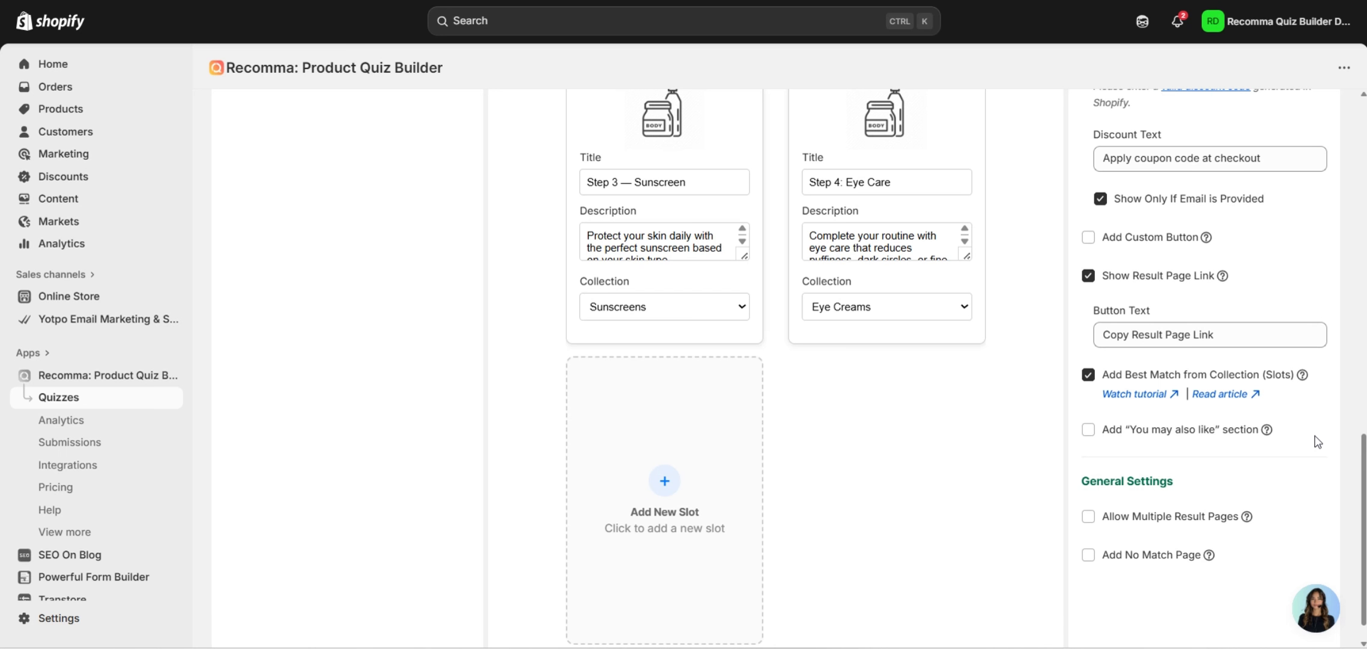
scroll(1049, 529, "up", 1)
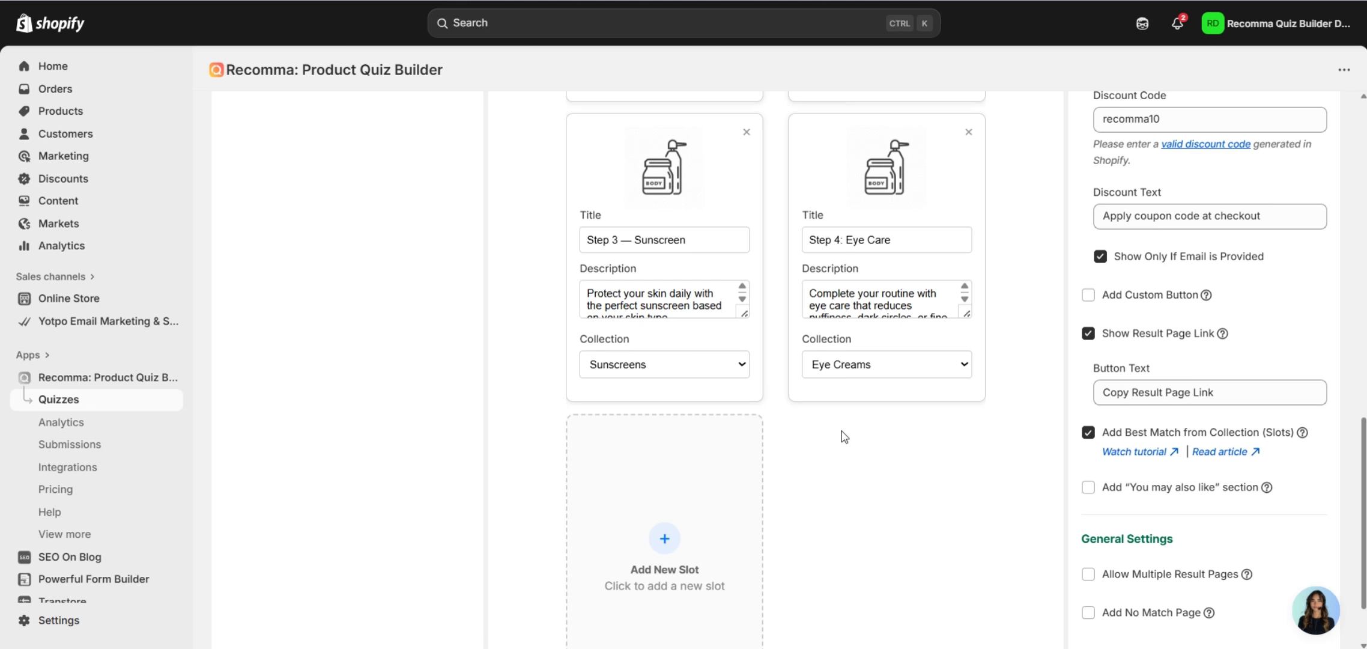
scroll(948, 437, "up", 2)
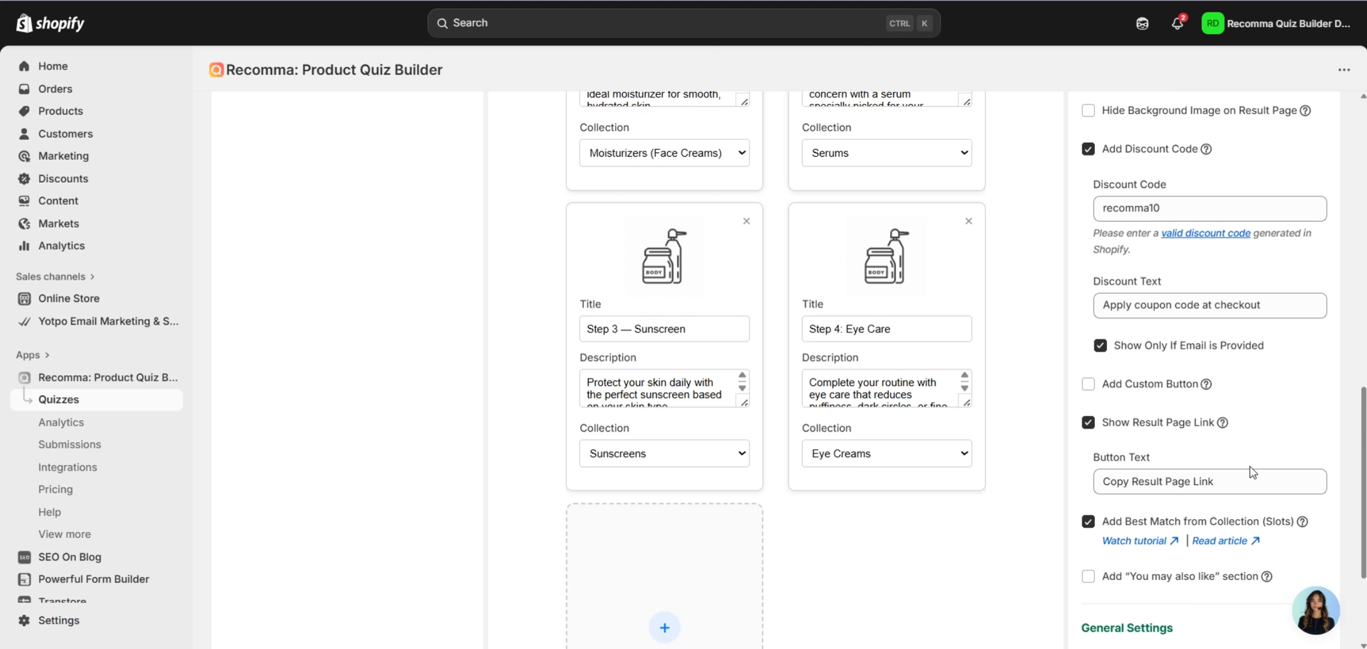
scroll(944, 468, "up", 7)
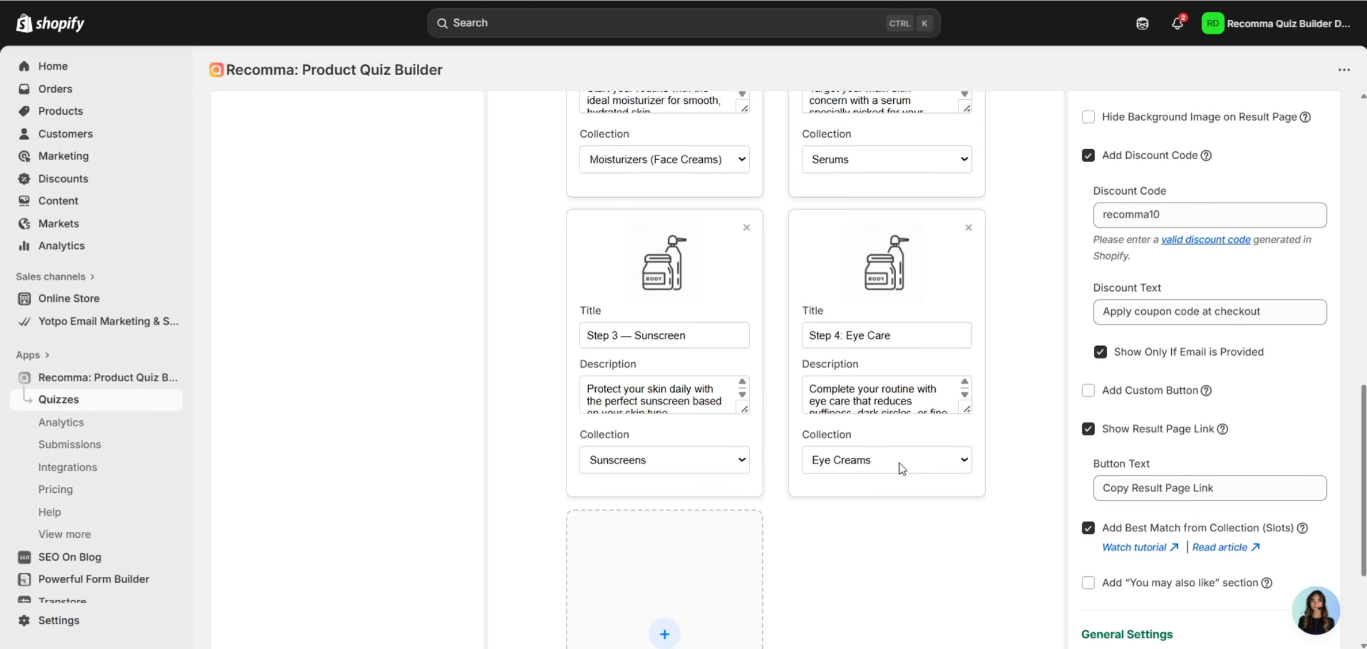
scroll(622, 428, "up", 1)
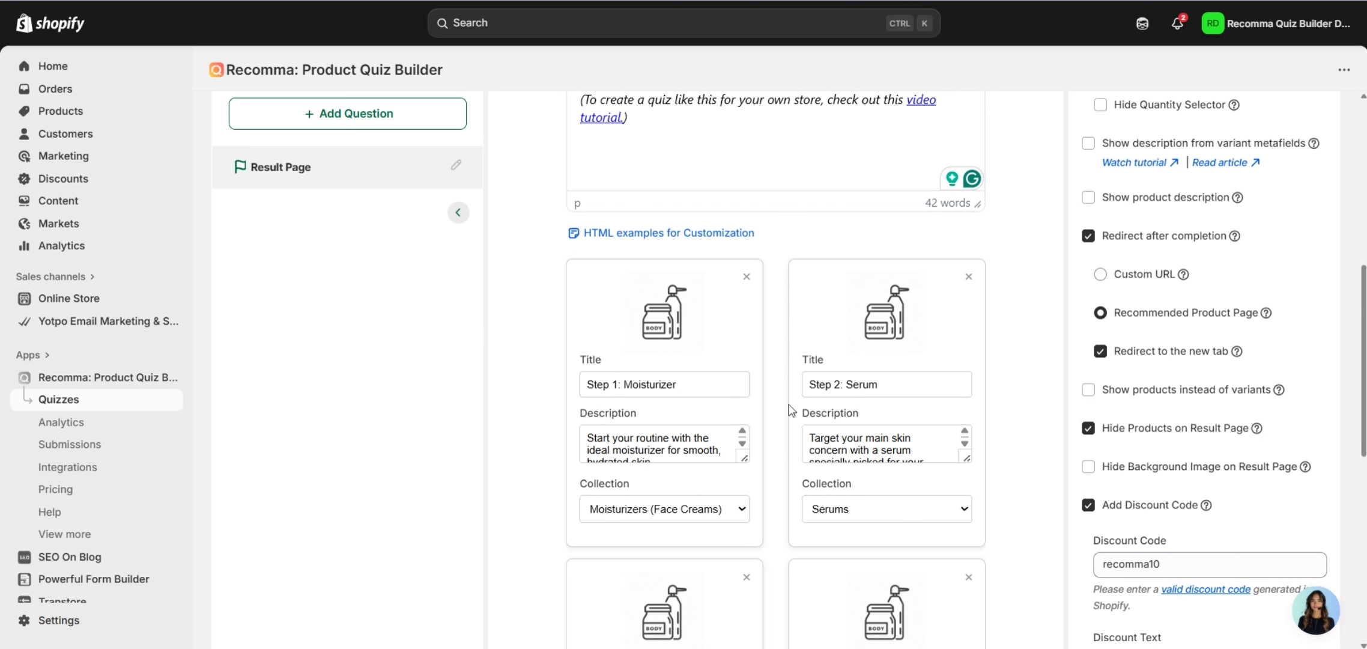
scroll(688, 461, "down", 2)
scroll(686, 456, "down", 2)
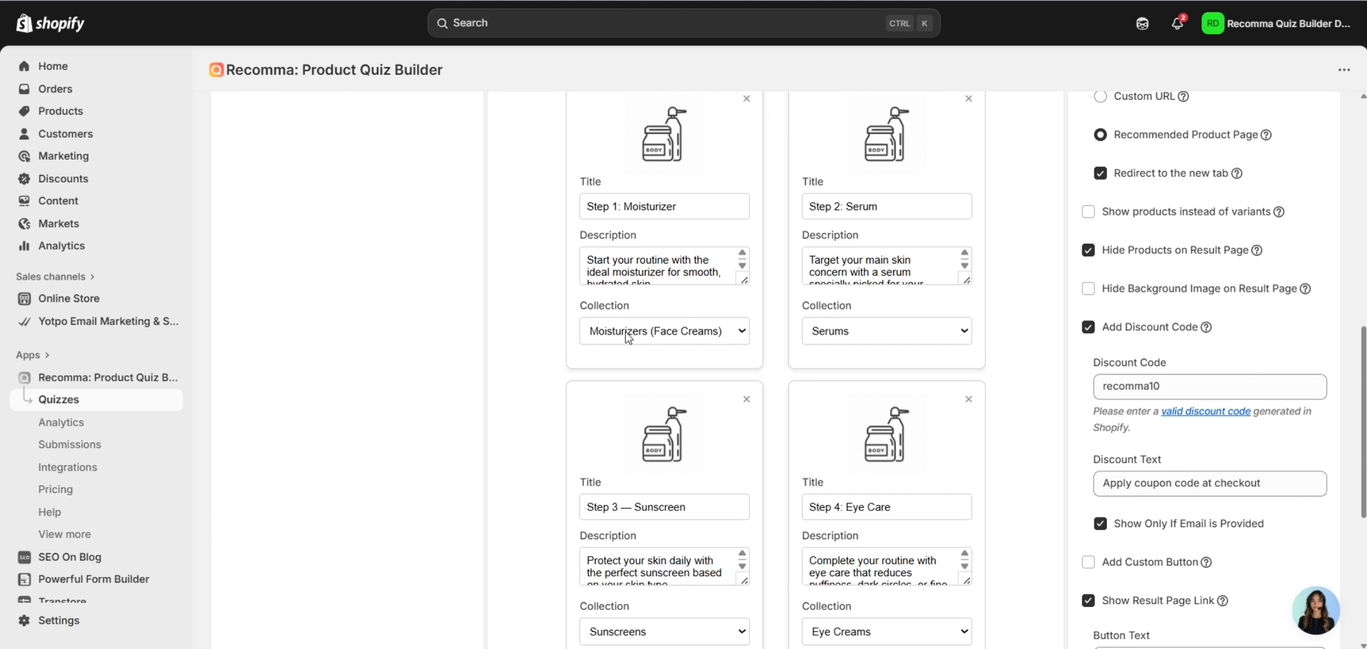
scroll(670, 447, "up", 2)
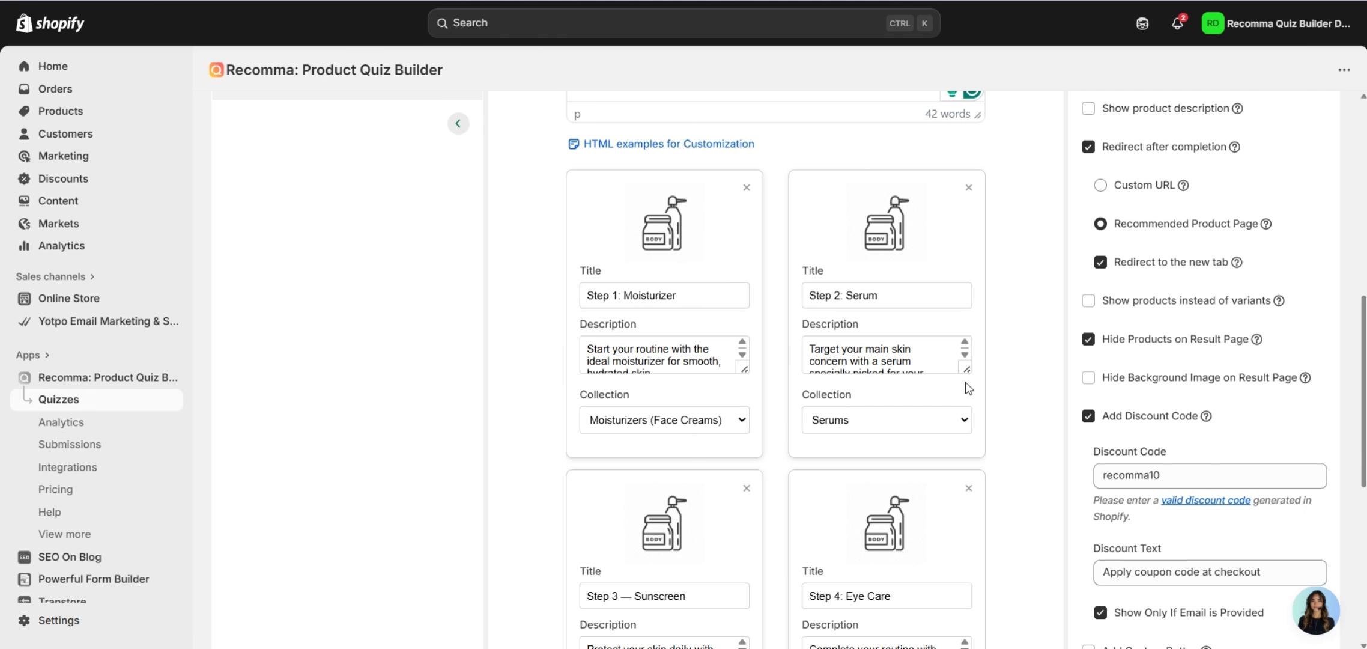
scroll(963, 267, "down", 2)
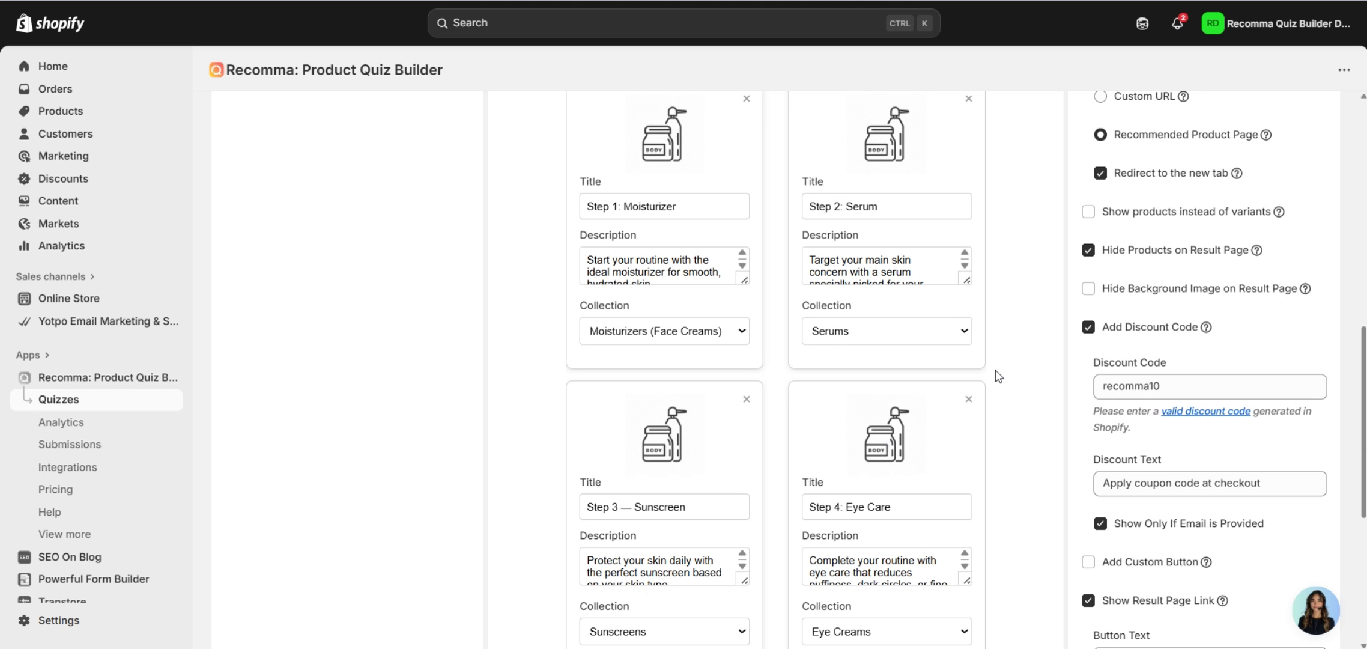
scroll(908, 396, "down", 2)
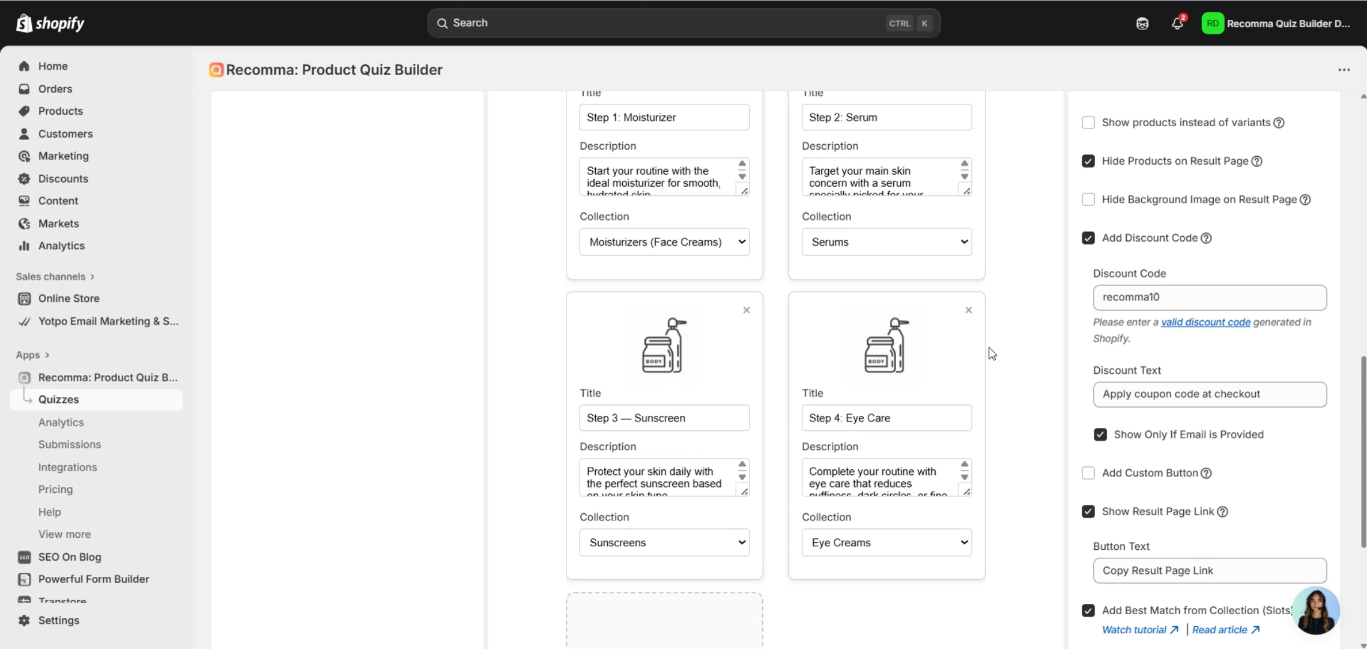
scroll(864, 280, "up", 3)
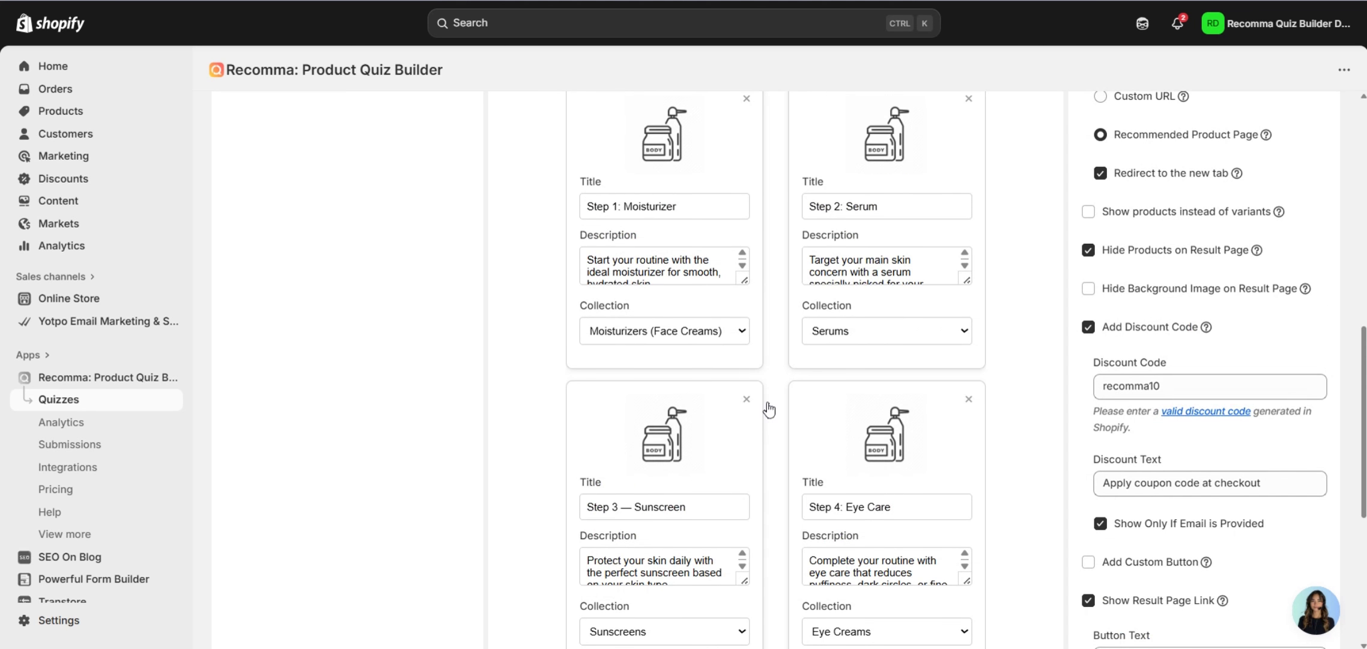
scroll(883, 358, "down", 1)
scroll(981, 381, "down", 2)
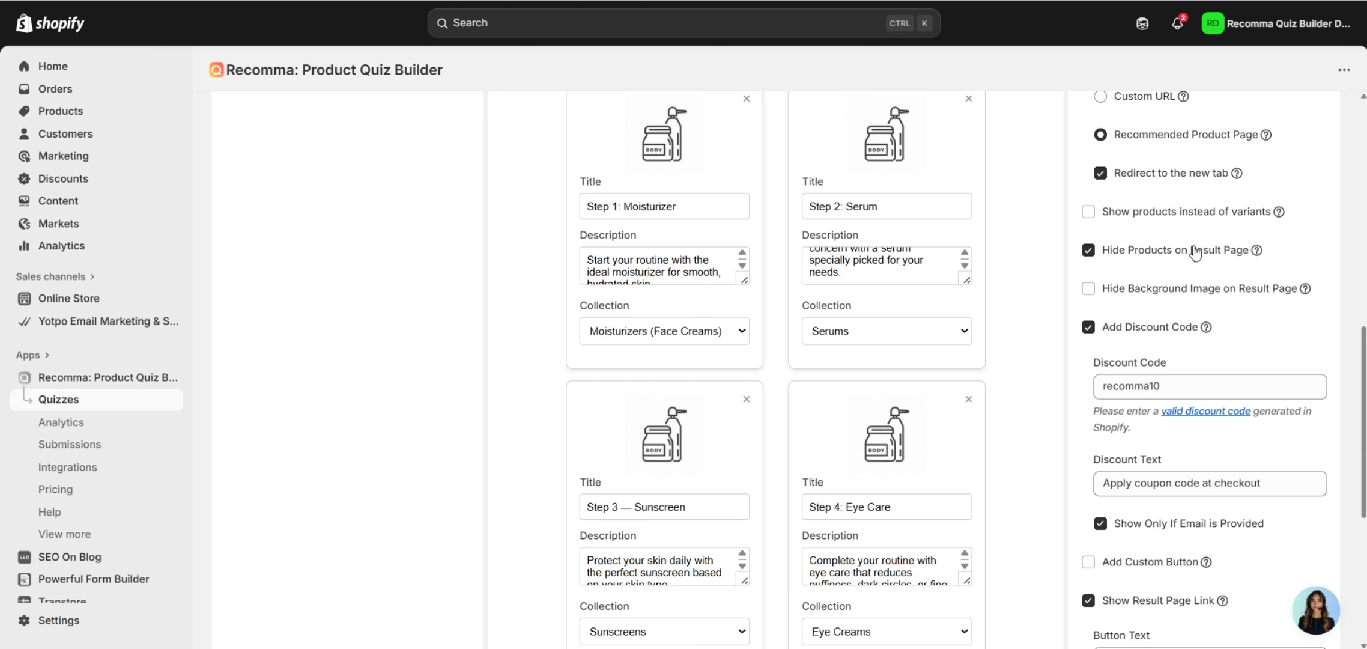
scroll(1316, 403, "up", 3)
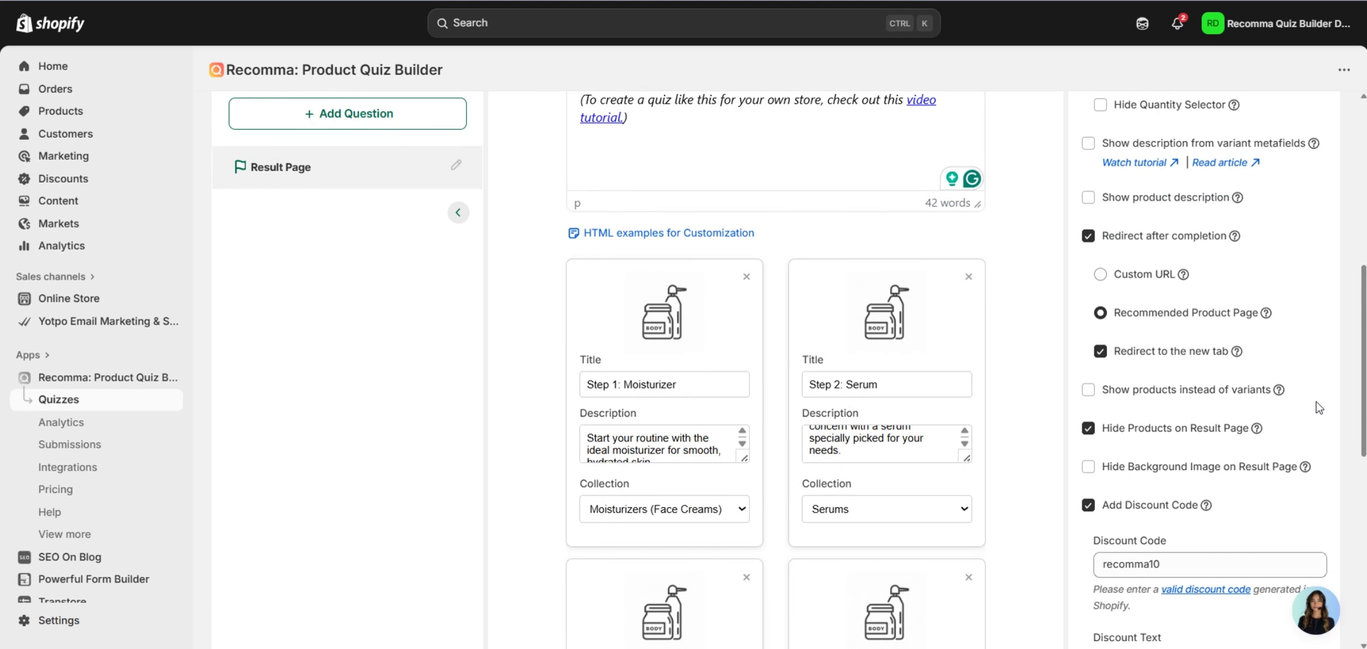
Enable Allow Multiple Result Pages, assigned By Choices, in General Settings.
scroll(1316, 400, "up", 4)
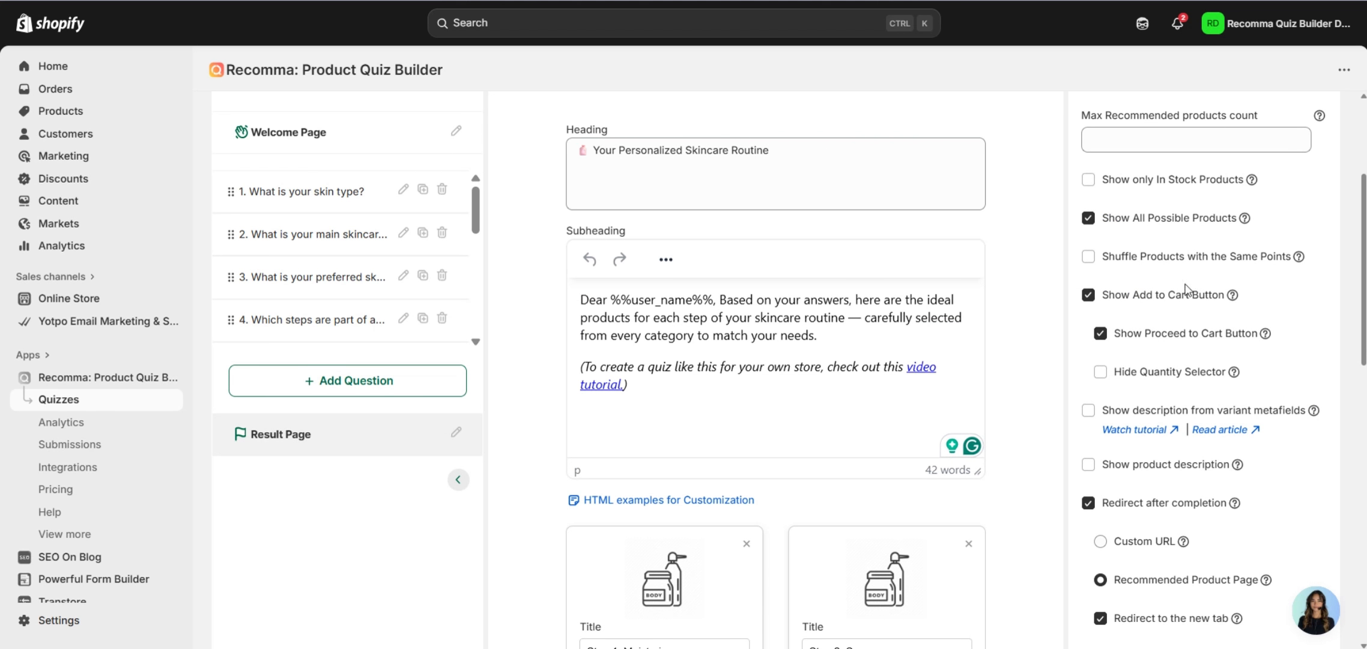
scroll(1295, 229, "down", 10)
scroll(1298, 229, "down", 2)
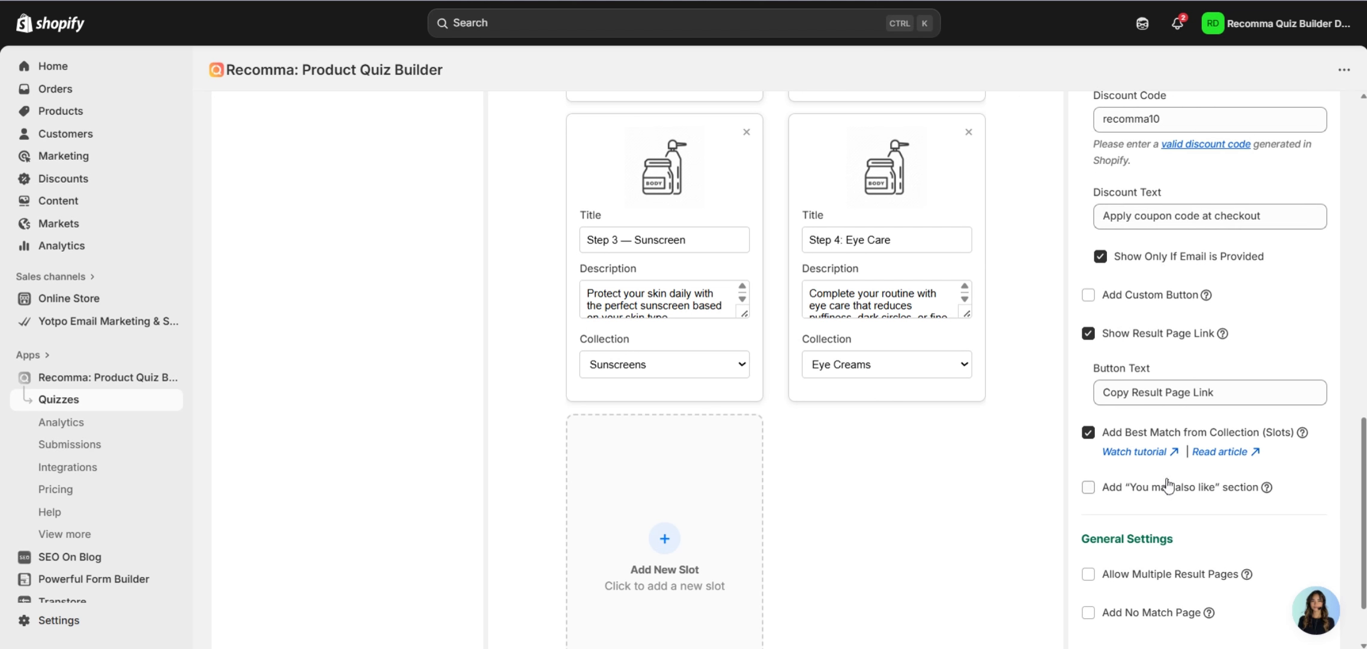
scroll(1183, 454, "down", 2)
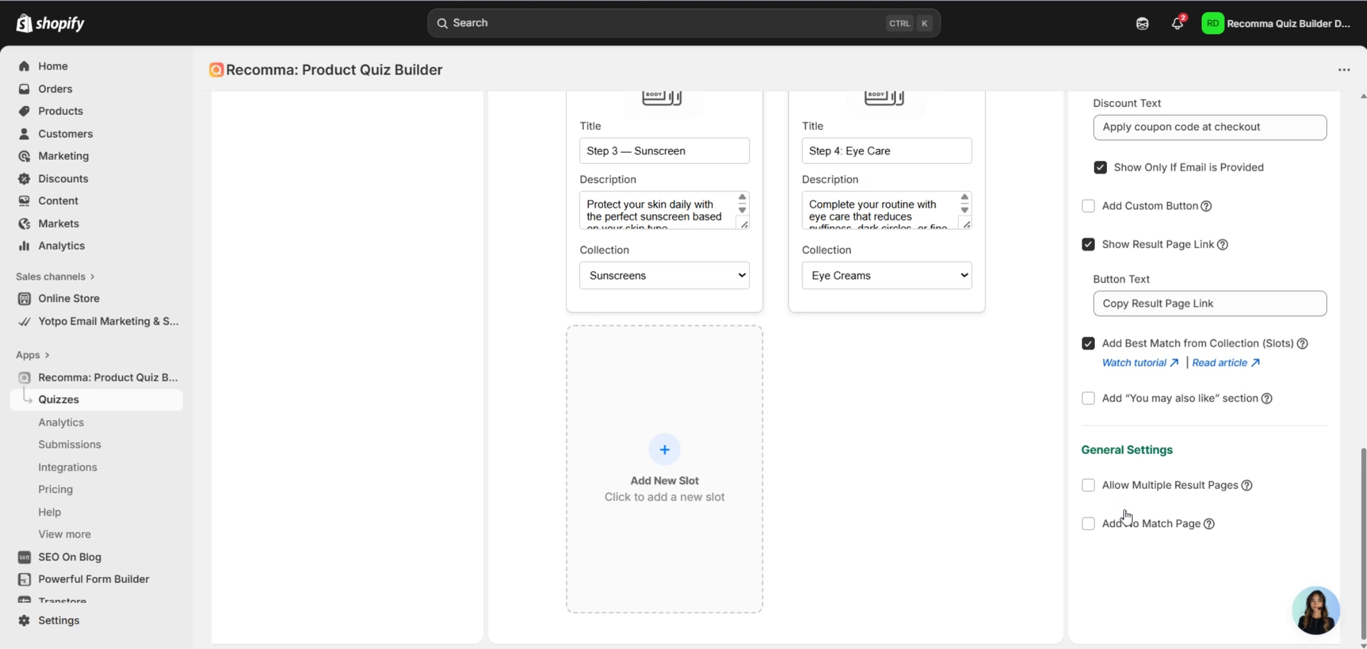
left_click(1152, 523)
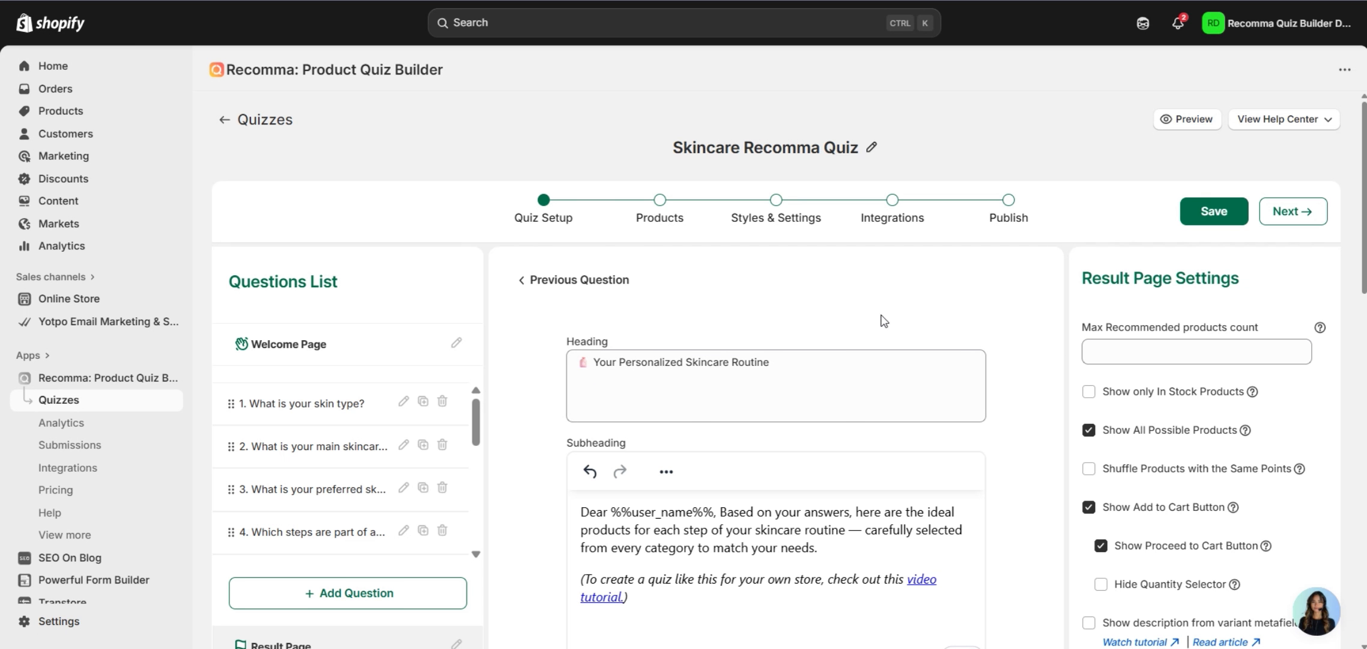
scroll(1017, 315, "down", 15)
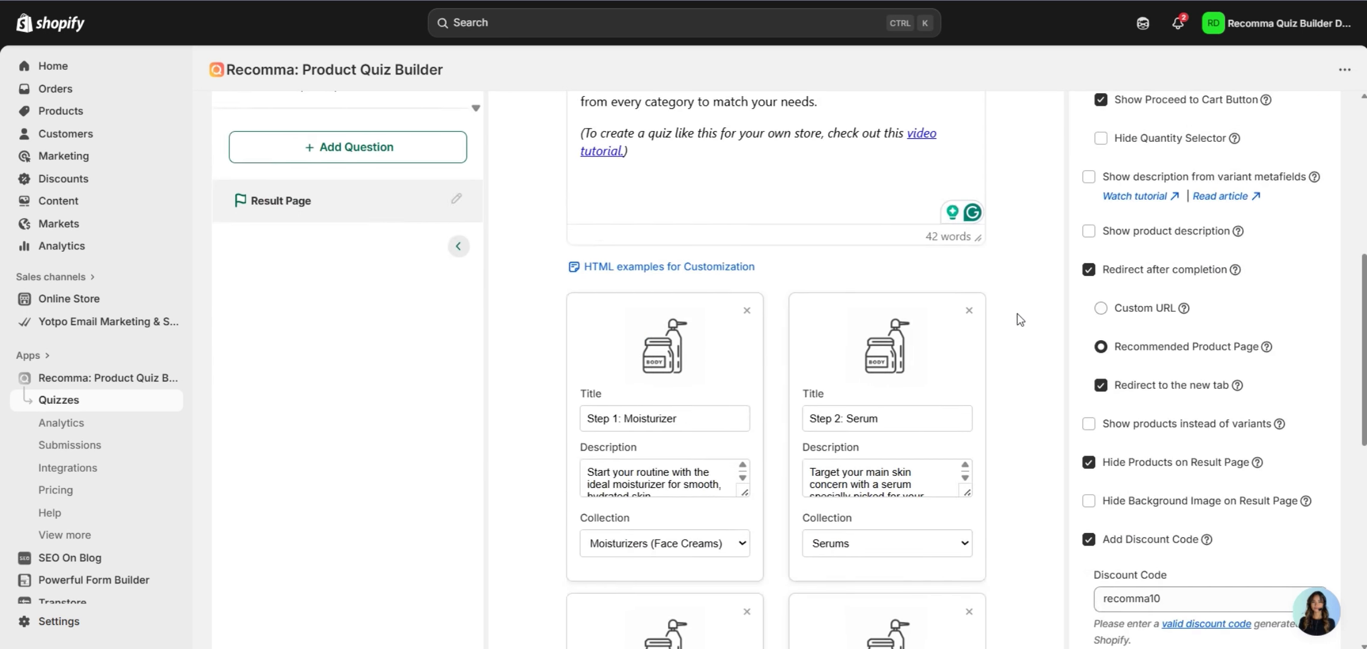
scroll(1020, 319, "down", 3)
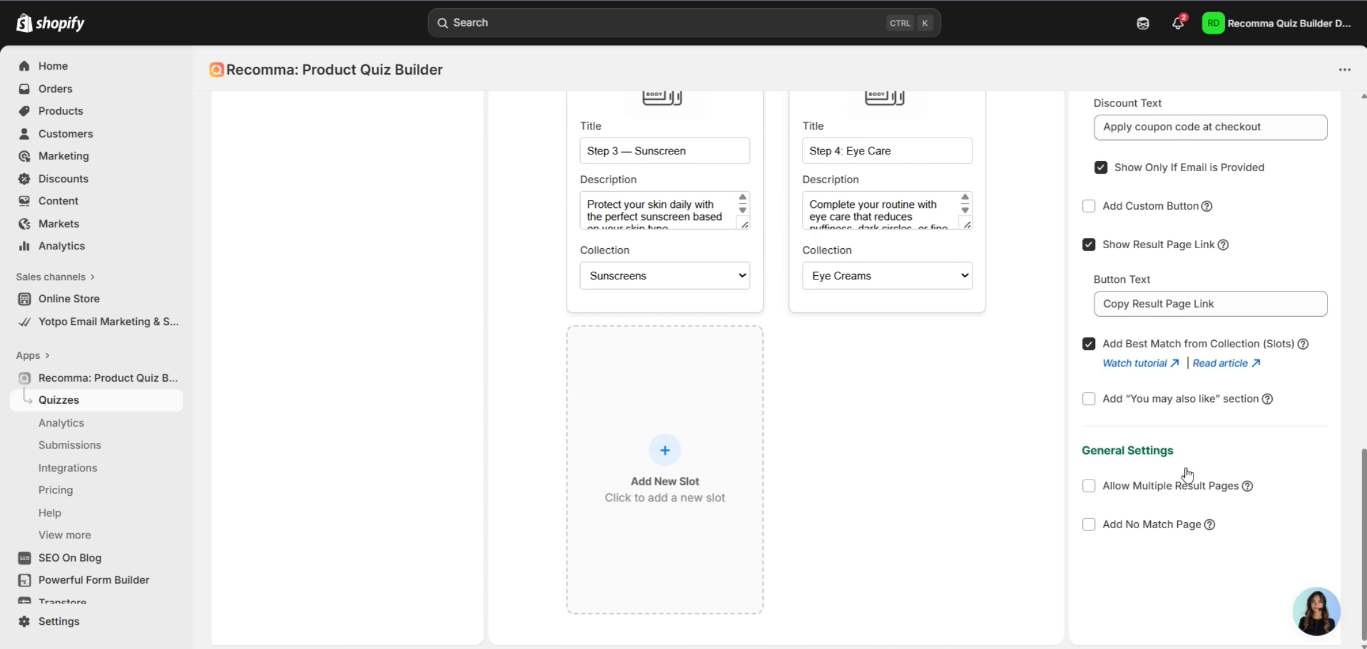
left_click(1106, 491)
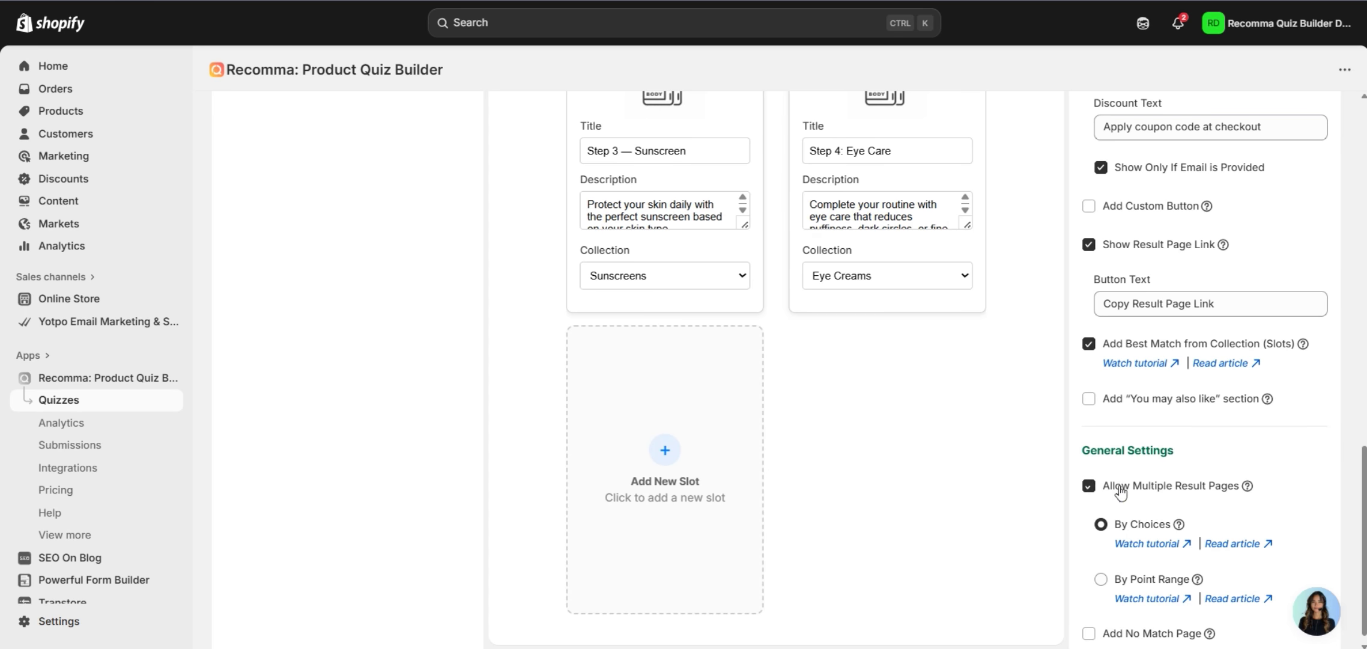
scroll(1137, 408, "down", 1)
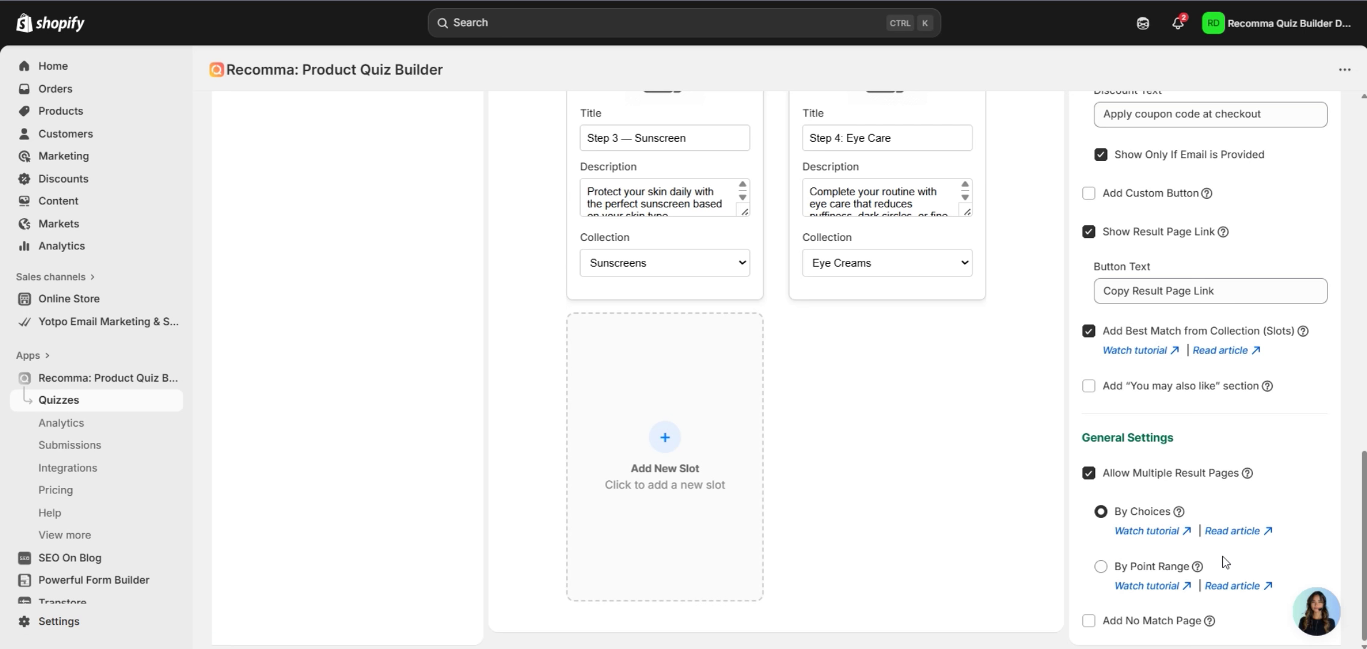
Add a second result page, Result Page 2, to the Questions List.
scroll(943, 458, "up", 8)
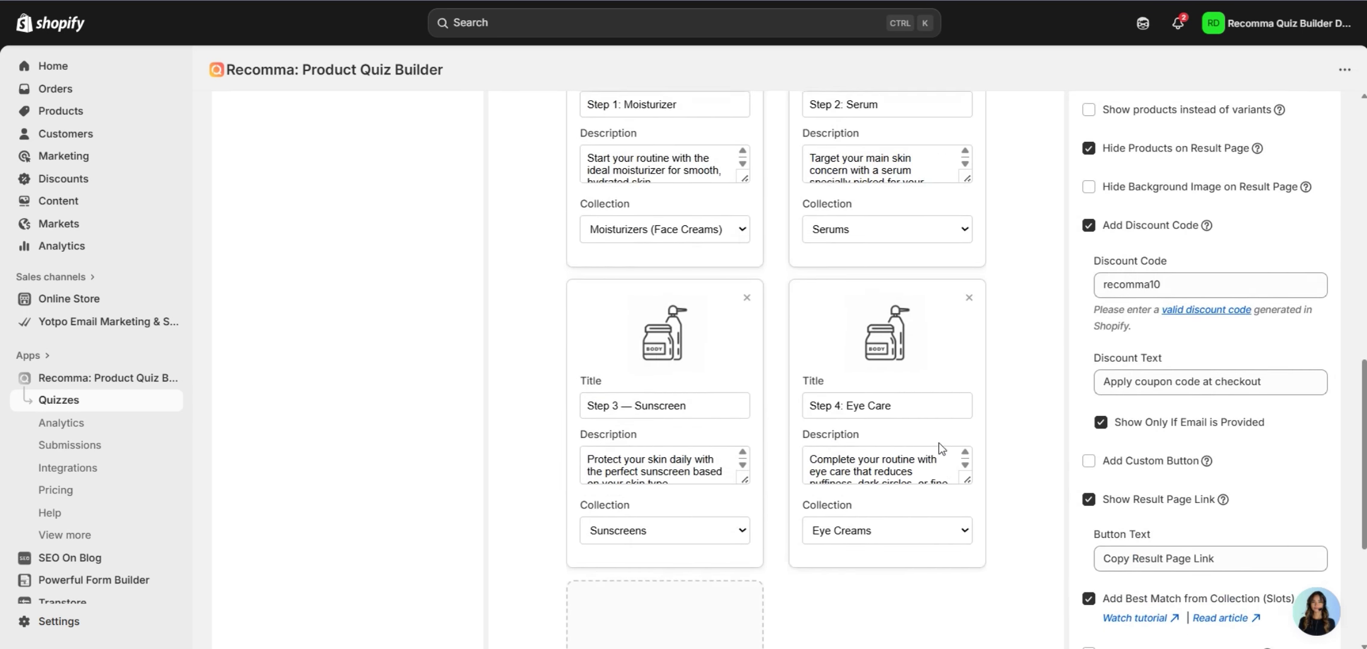
scroll(1005, 429, "up", 5)
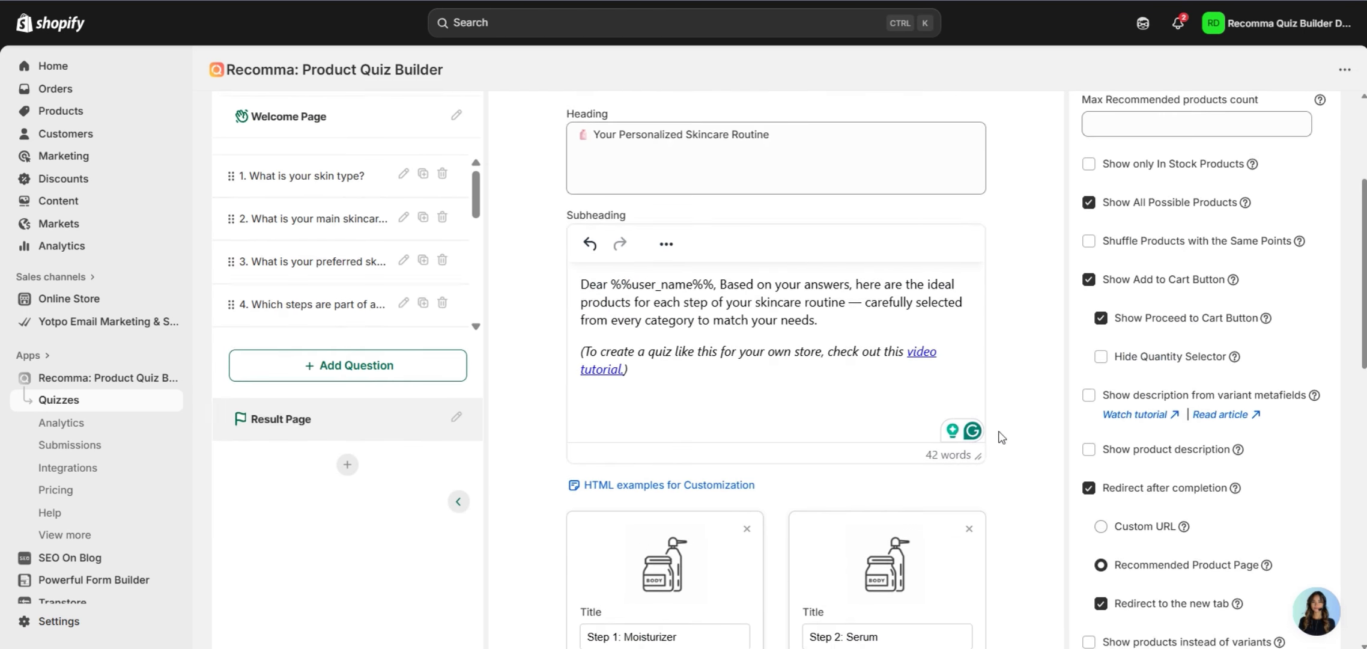
left_click(355, 472)
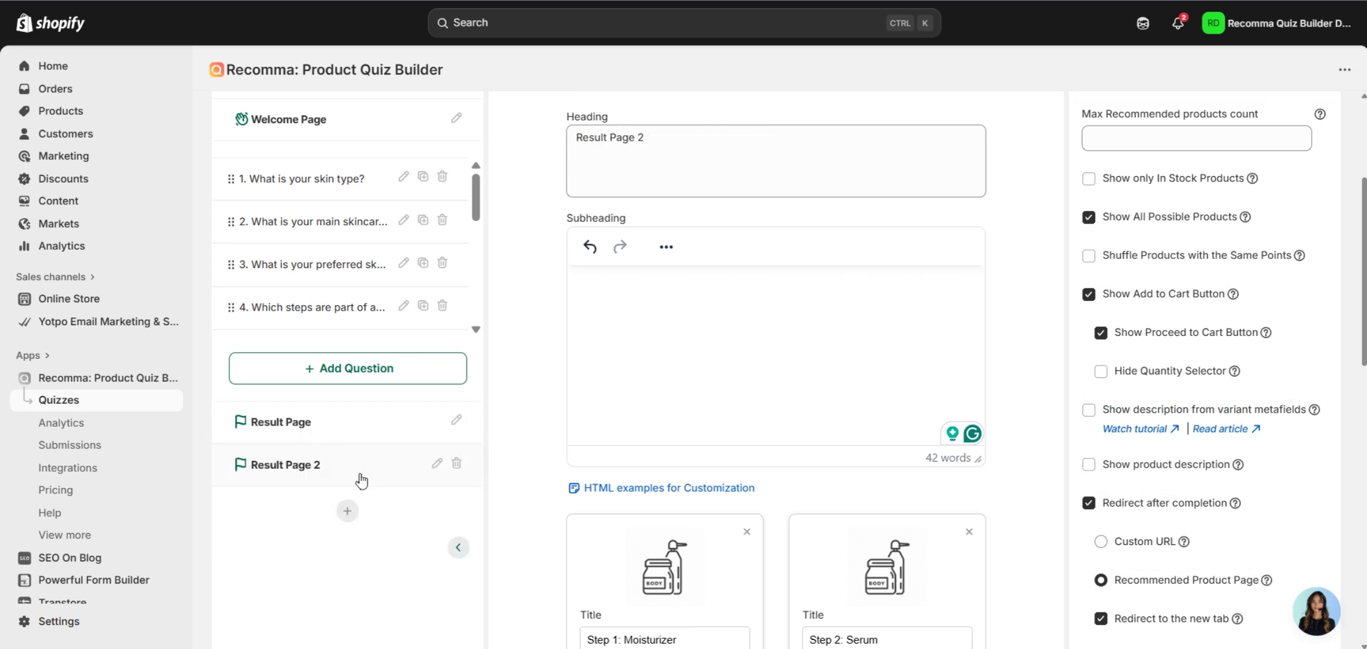
Add Result Page 3, review the original Result Page, then open question 1 on skin type.
left_click(349, 511)
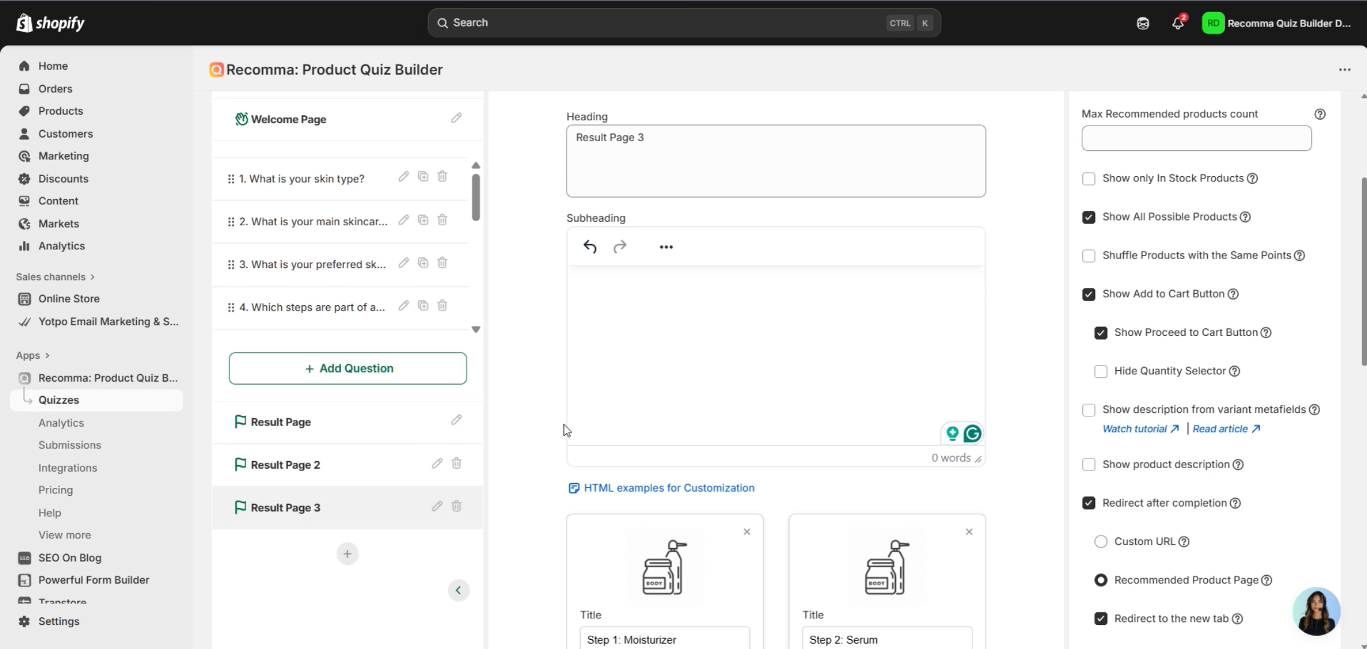
left_click(386, 437)
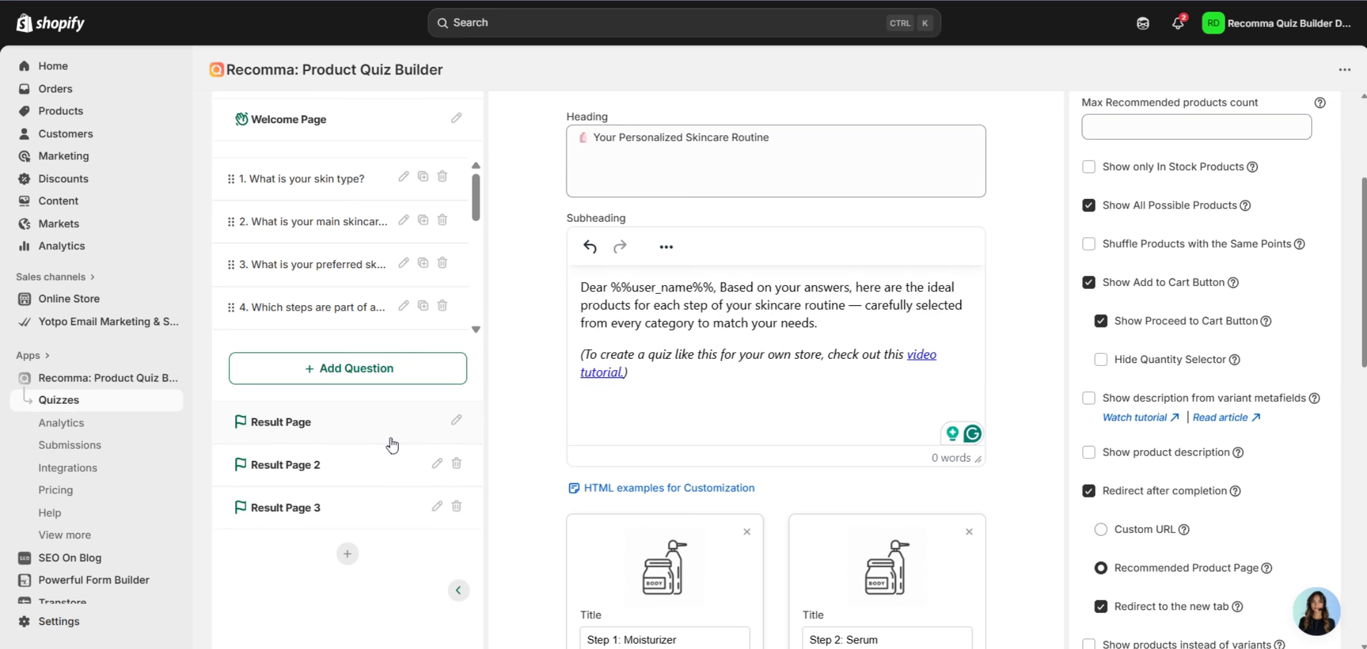
scroll(635, 445, "up", 2)
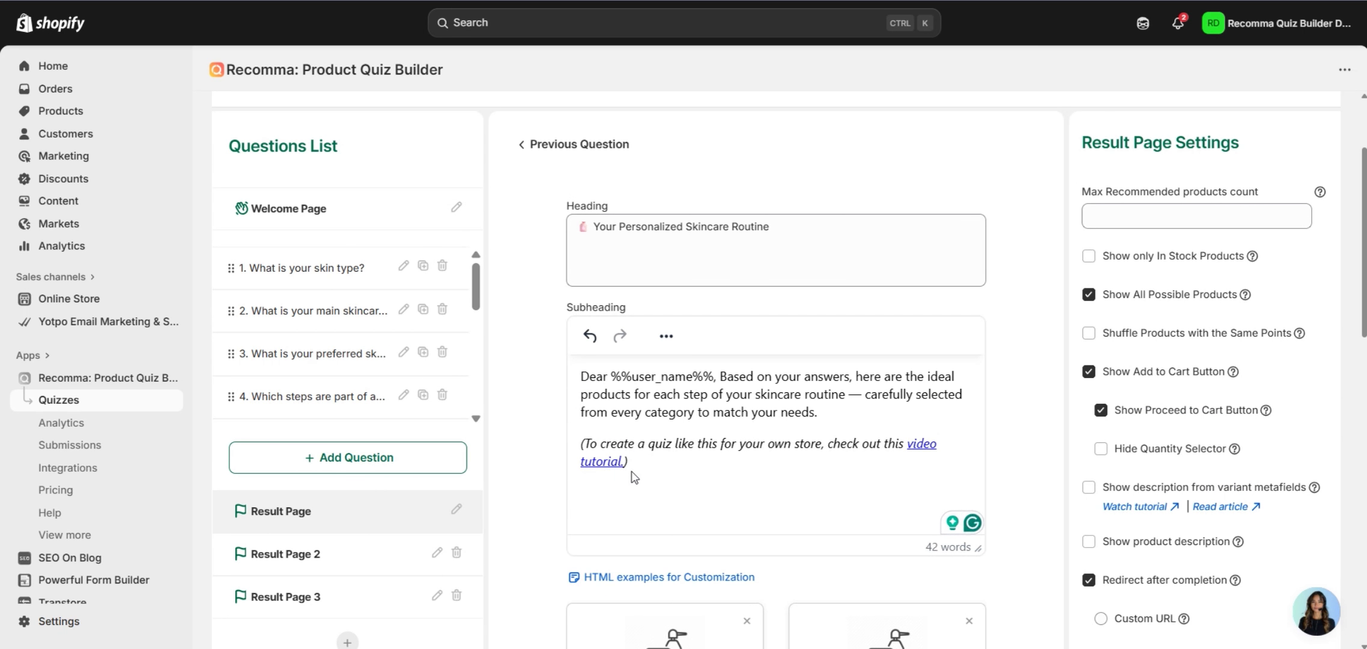
scroll(993, 370, "down", 10)
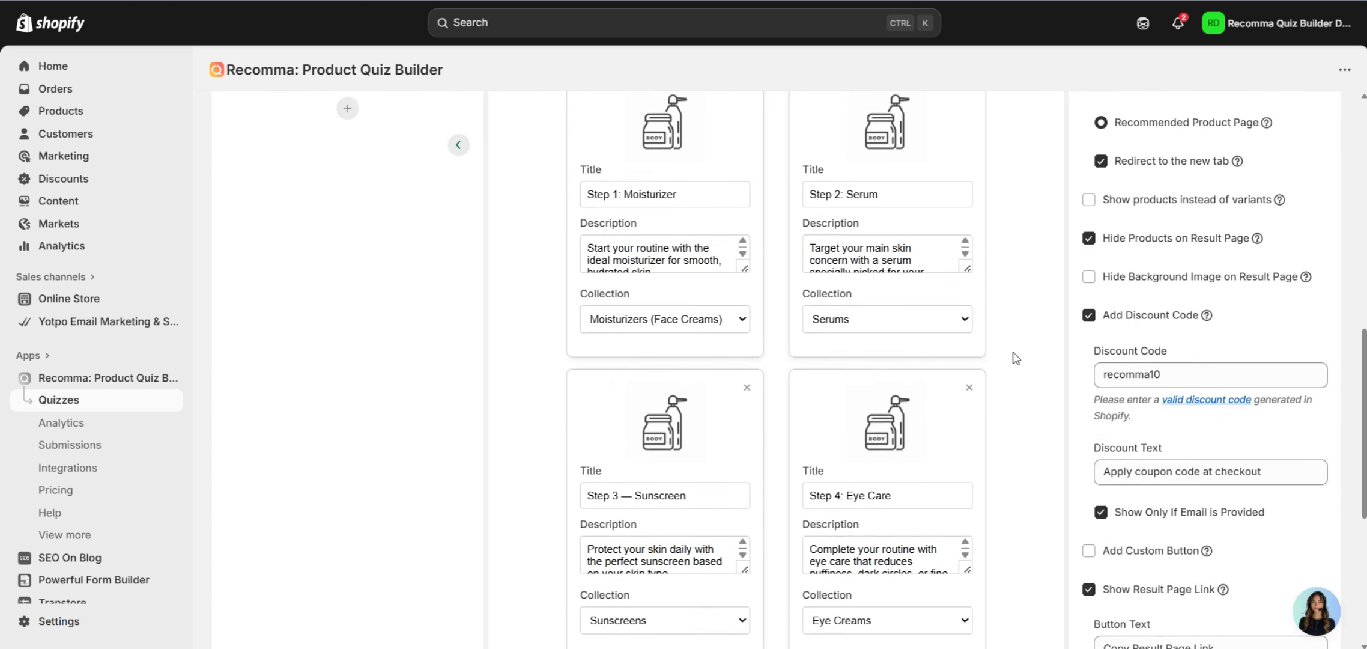
scroll(1016, 360, "down", 1)
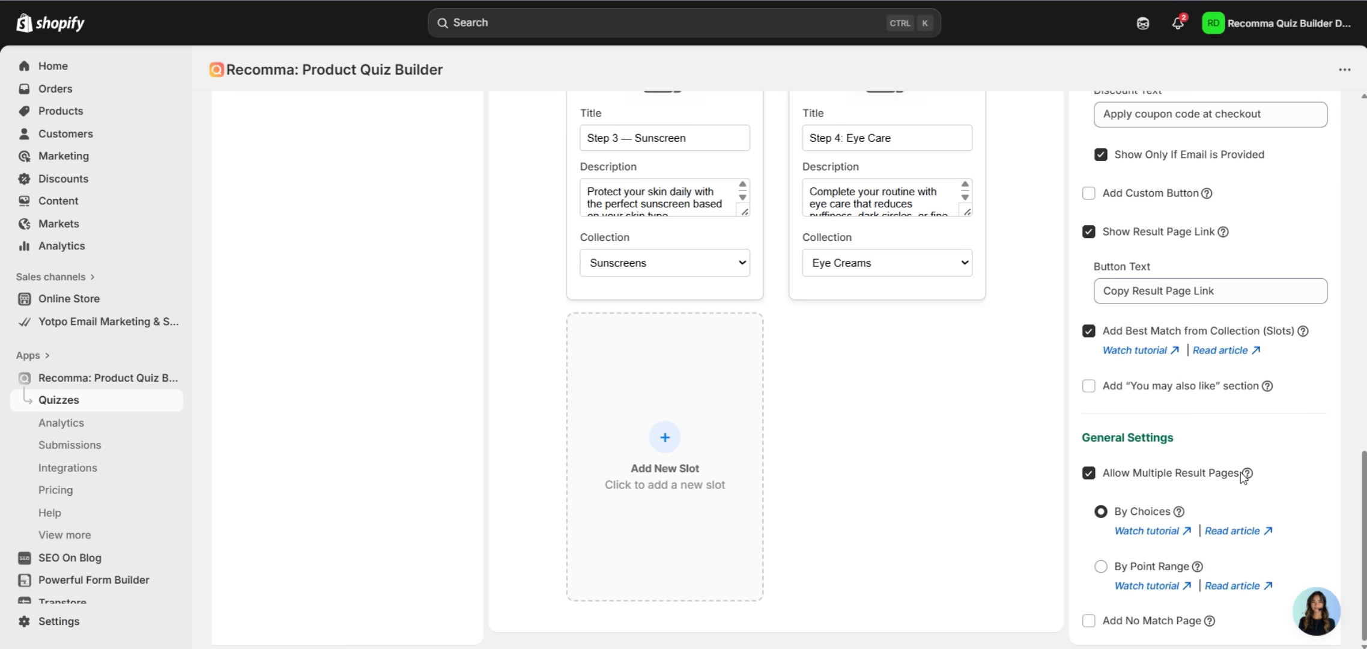
scroll(514, 398, "up", 15)
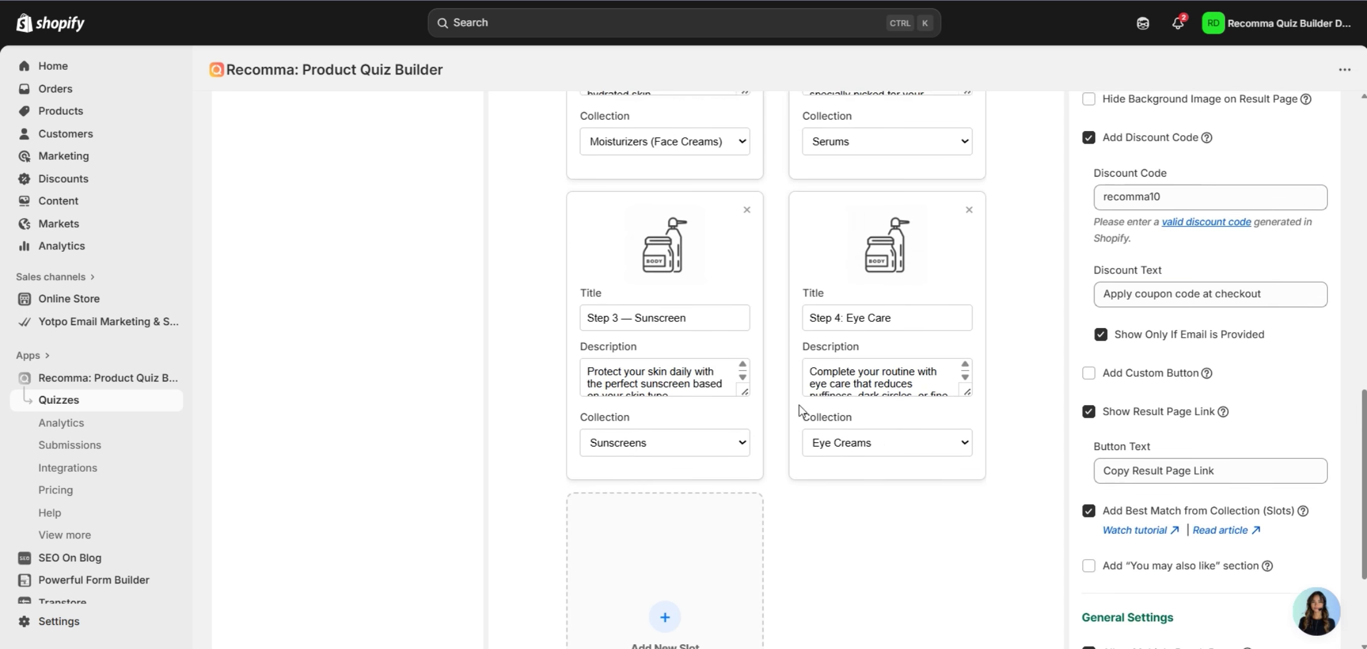
scroll(514, 398, "up", 2)
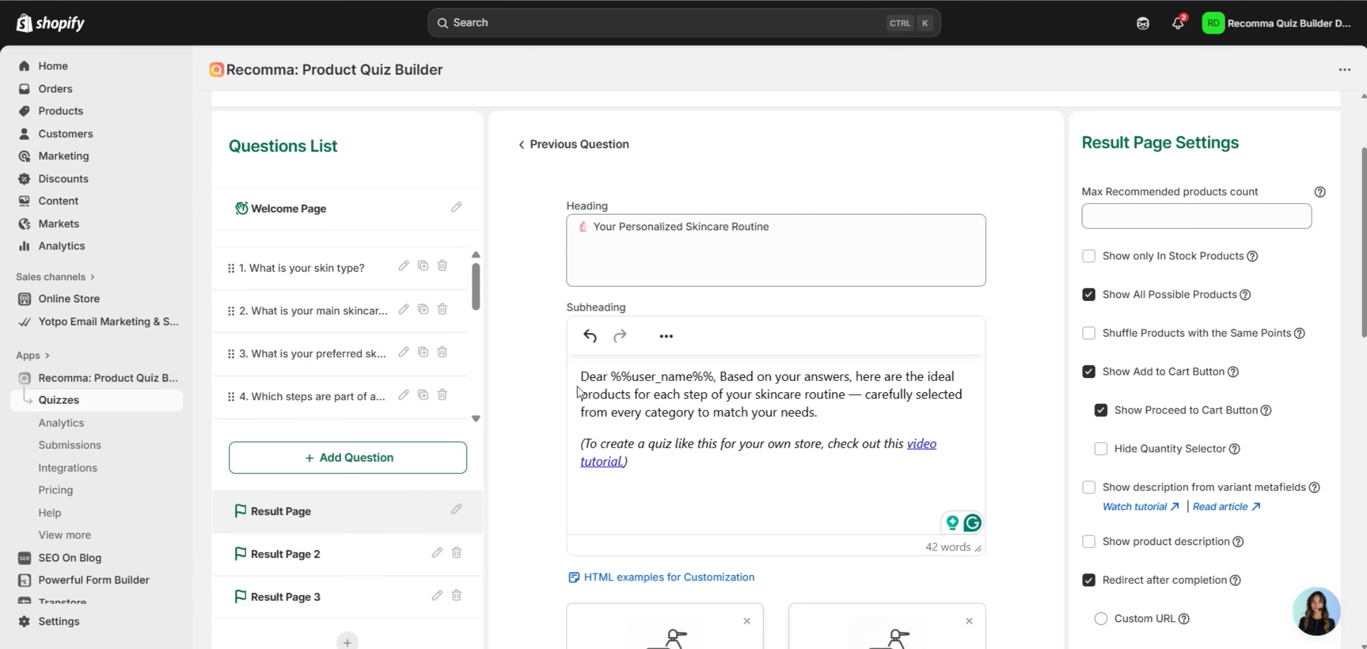
left_click(322, 276)
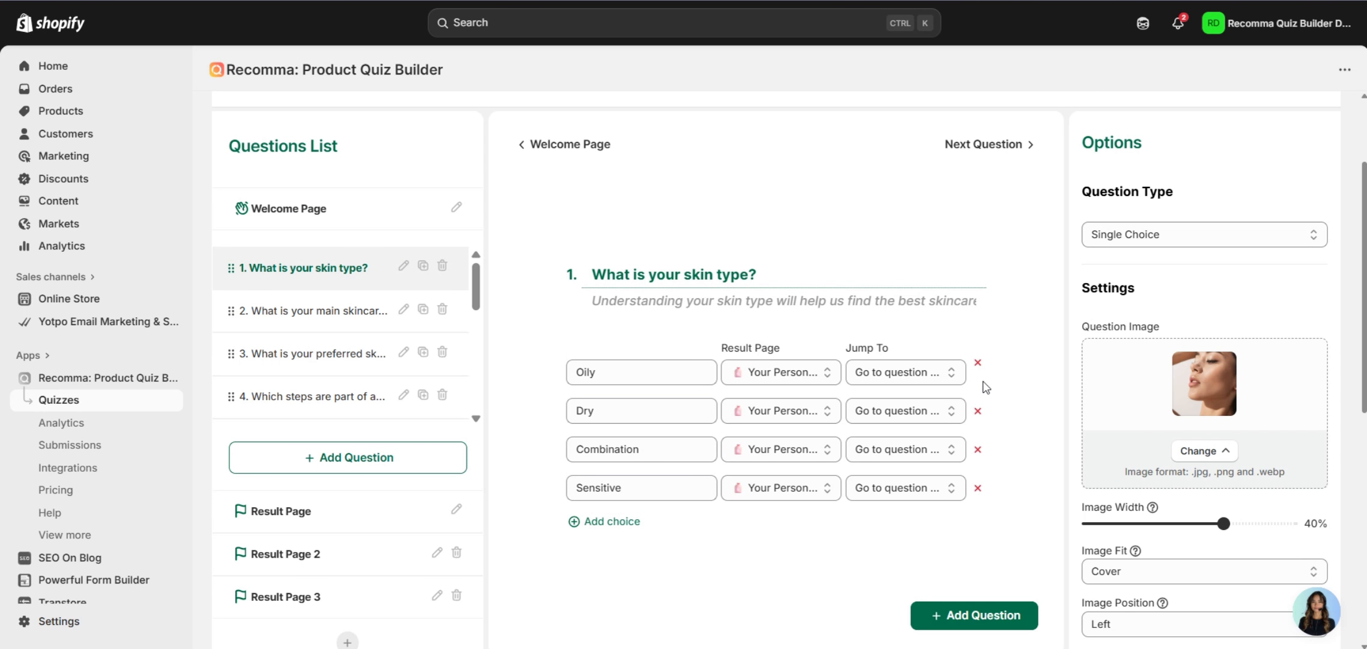
Turn off logic jumps for question 1 and enable point scores on its choices.
scroll(1002, 443, "down", 6)
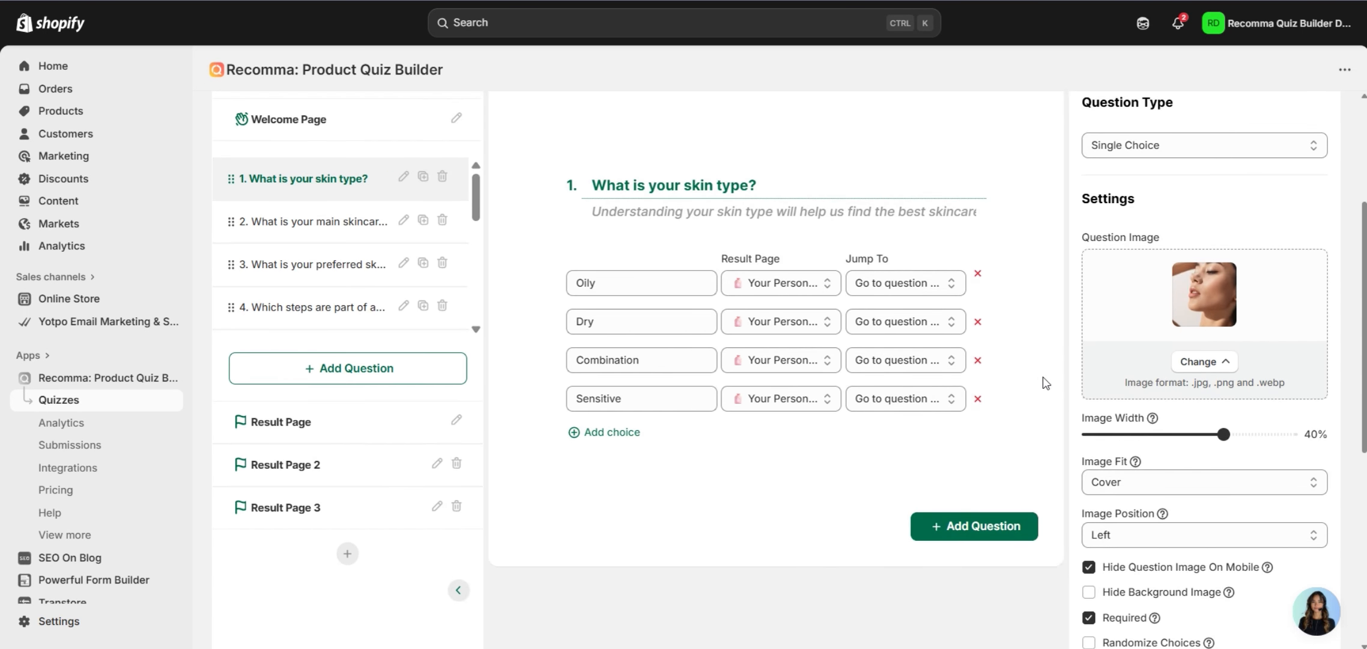
scroll(1113, 406, "down", 2)
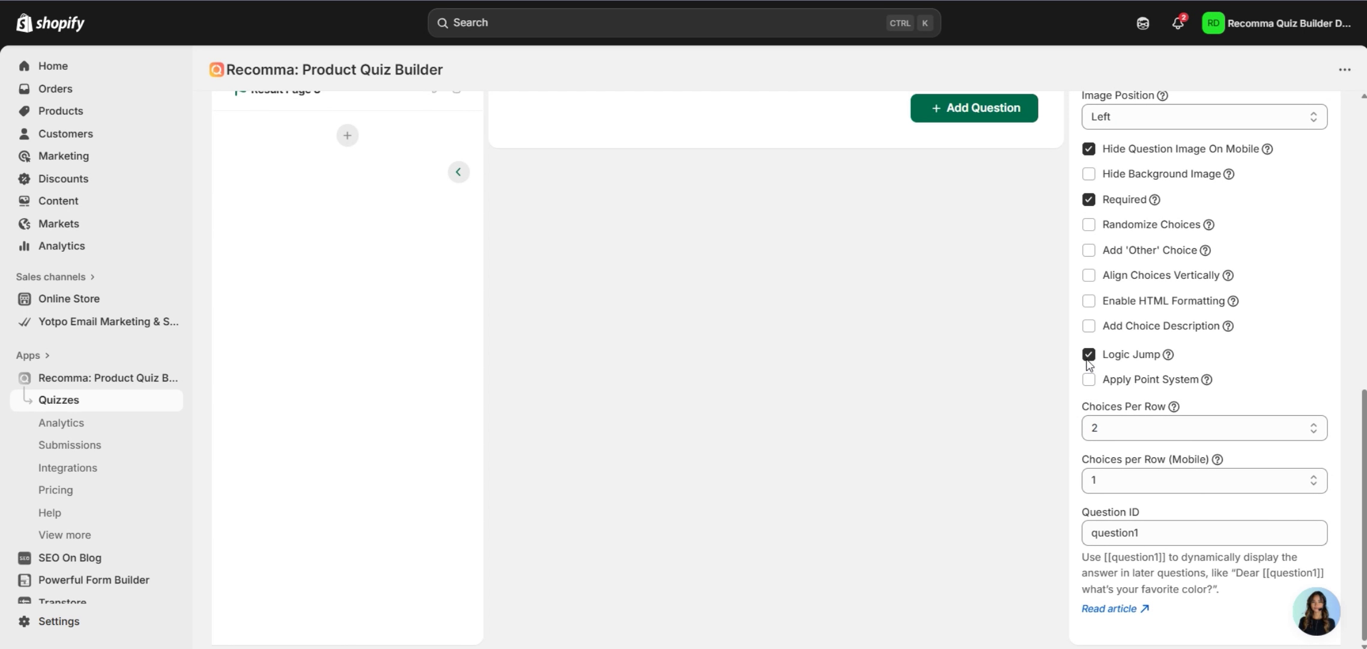
left_click(1089, 354)
scroll(1053, 415, "up", 3)
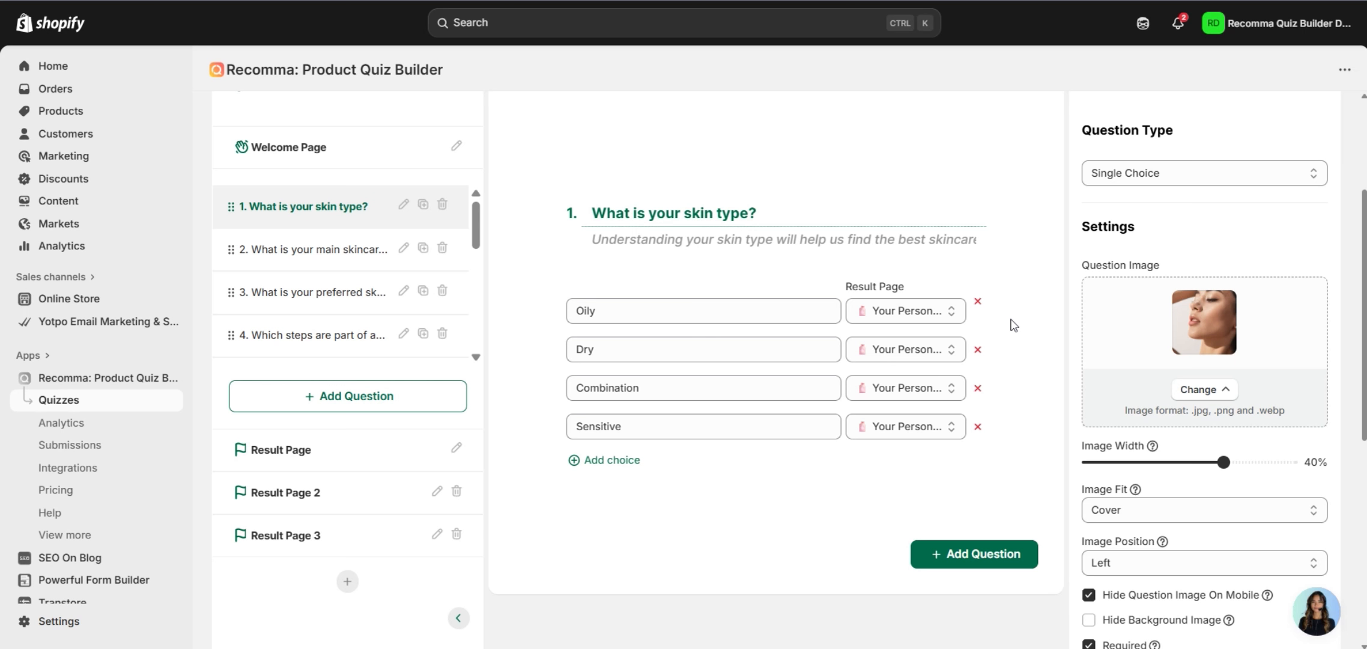
scroll(1014, 325, "down", 5)
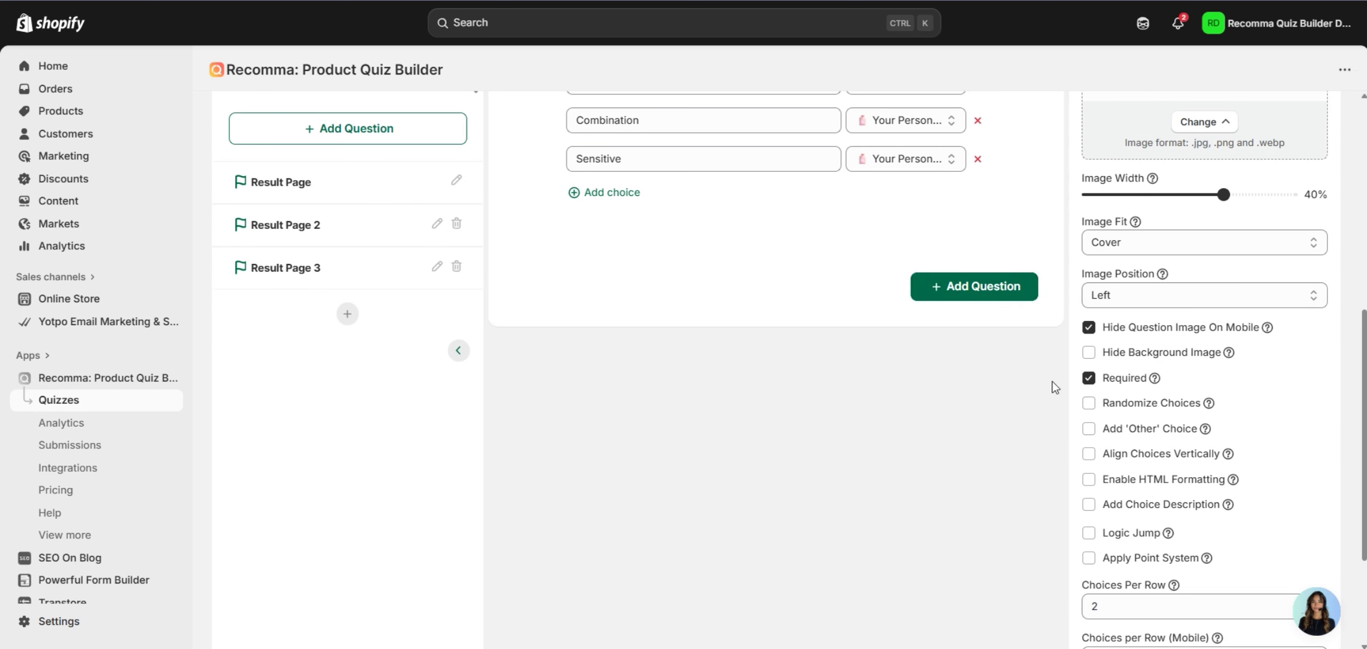
left_click(1119, 560)
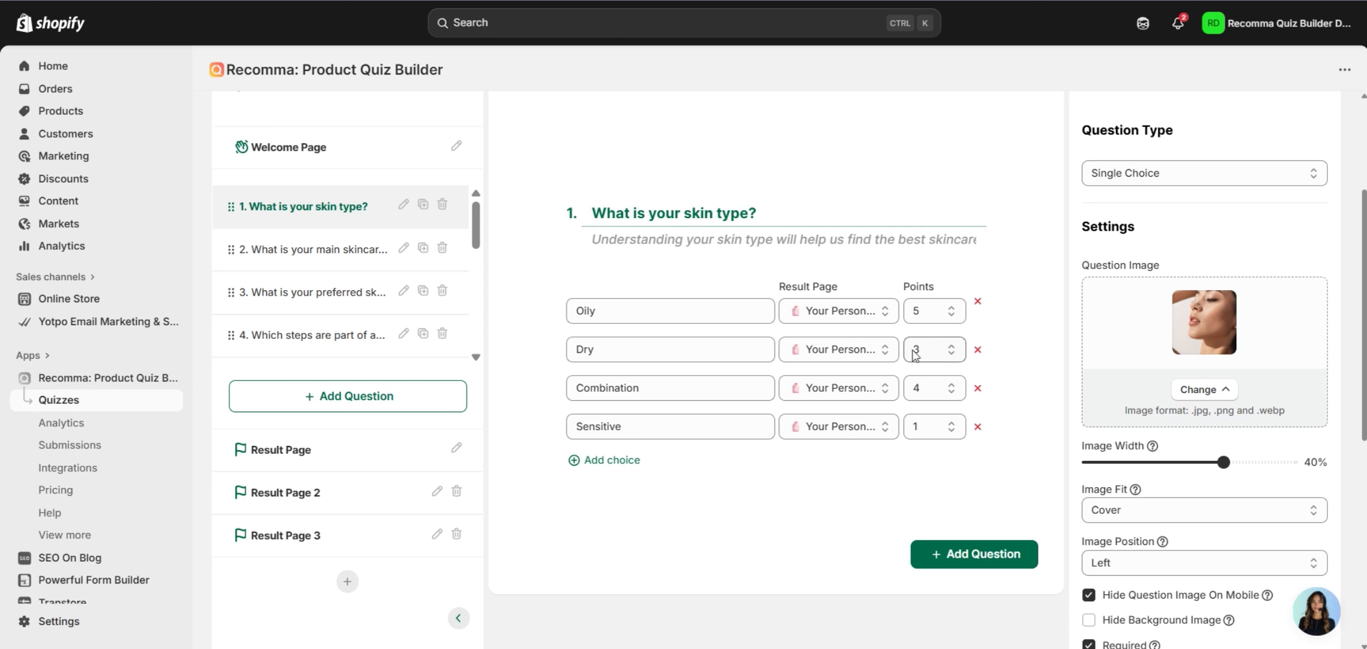
Route the Dry answer to Result Page 2 and Combination to Result Page 3.
left_click(871, 351)
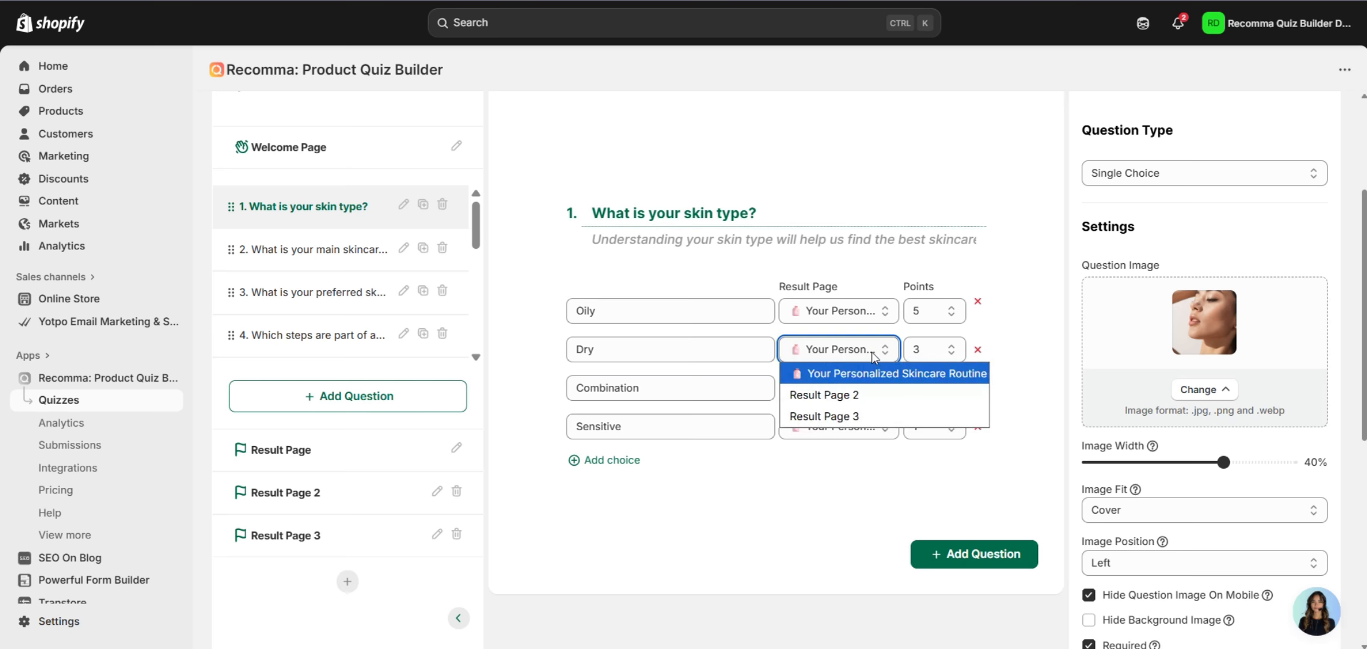
left_click(867, 395)
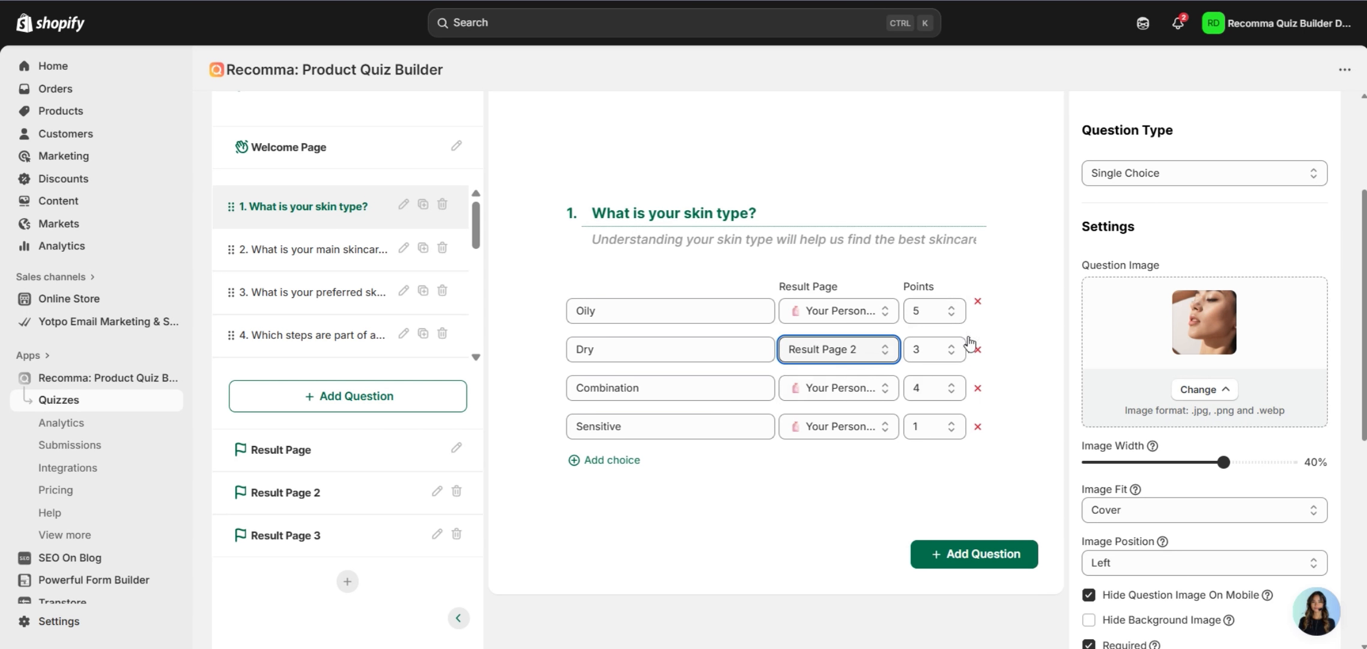
scroll(970, 342, "up", 2)
left_click(877, 479)
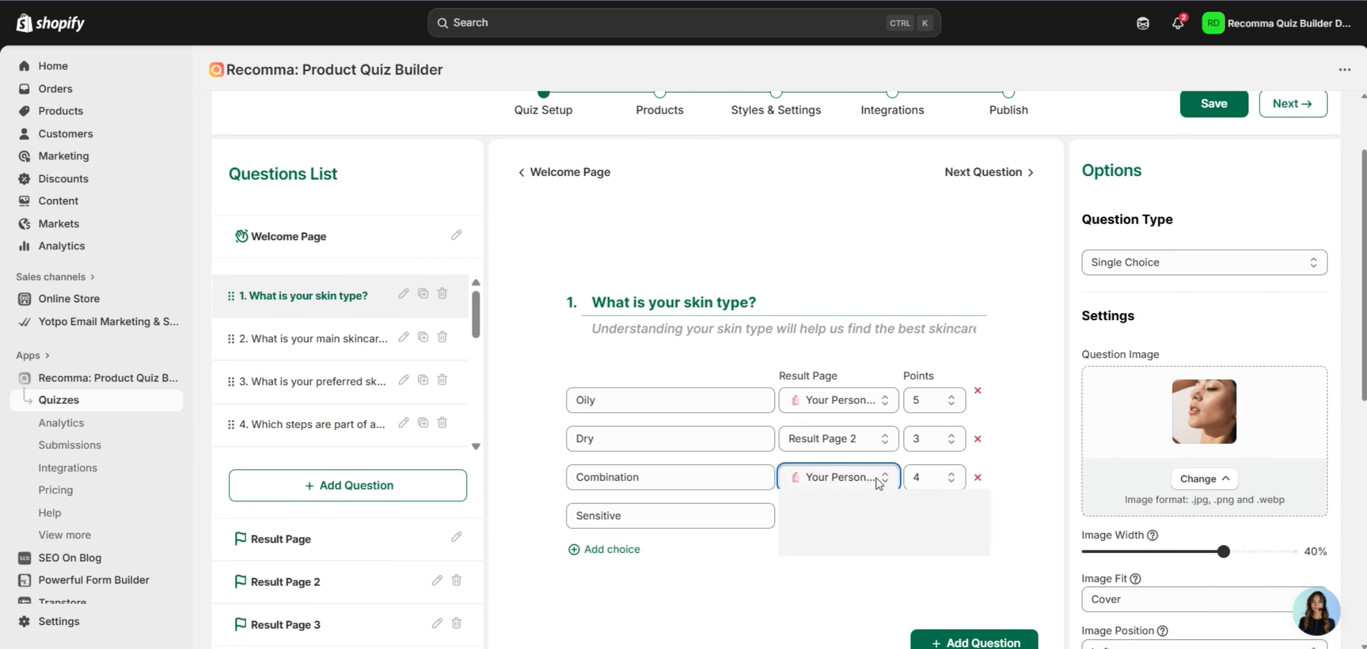
left_click(887, 537)
scroll(1026, 406, "down", 2)
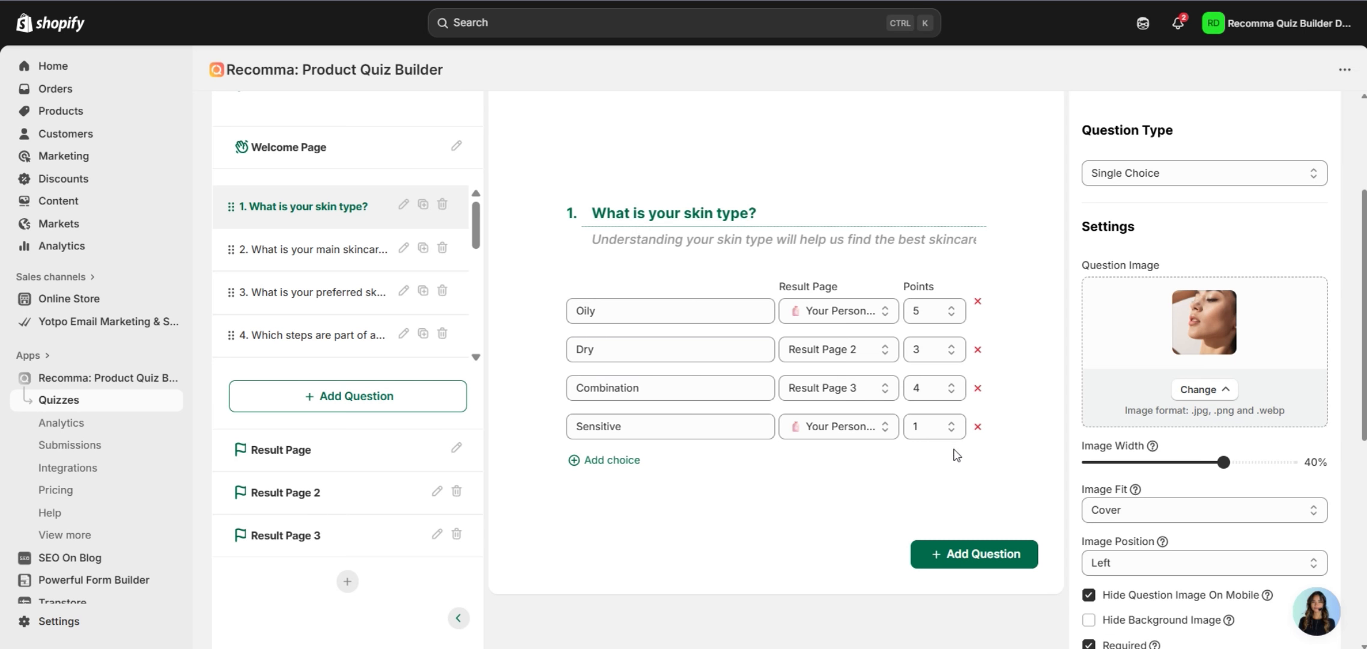
left_click(369, 450)
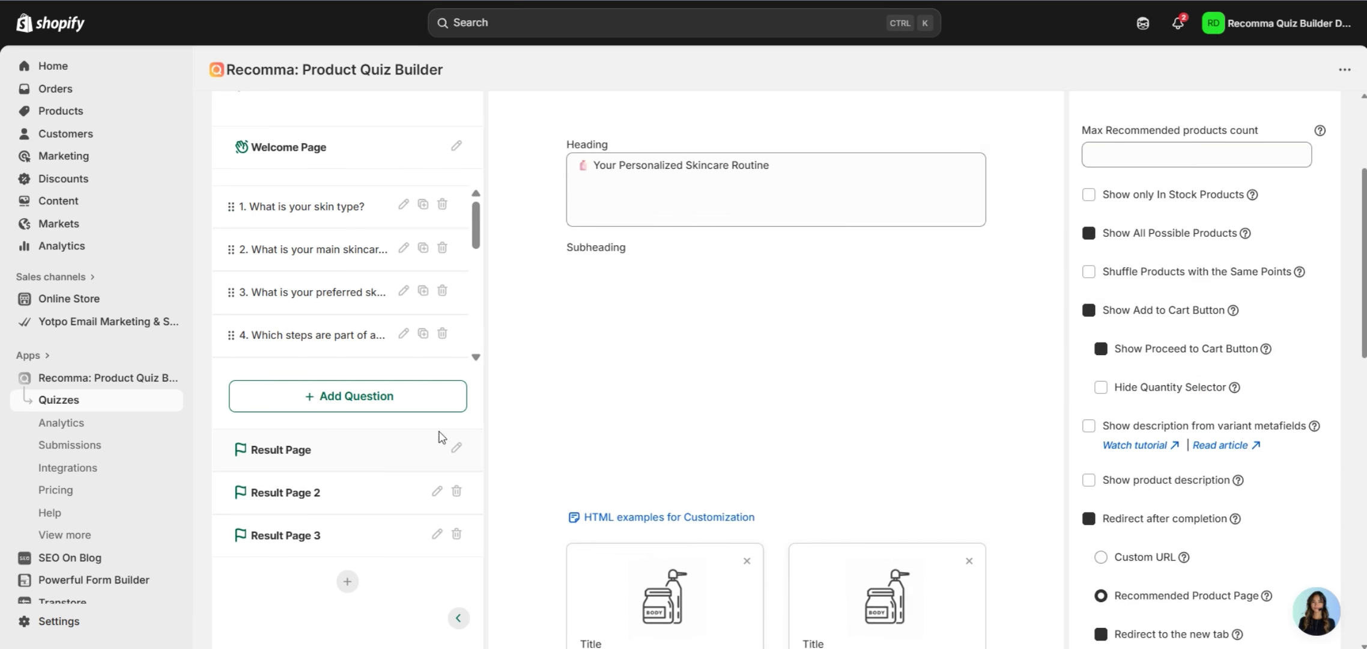
Switch result page selection to By Point Range and check question 1's choices.
scroll(1142, 373, "down", 10)
scroll(1178, 380, "down", 1)
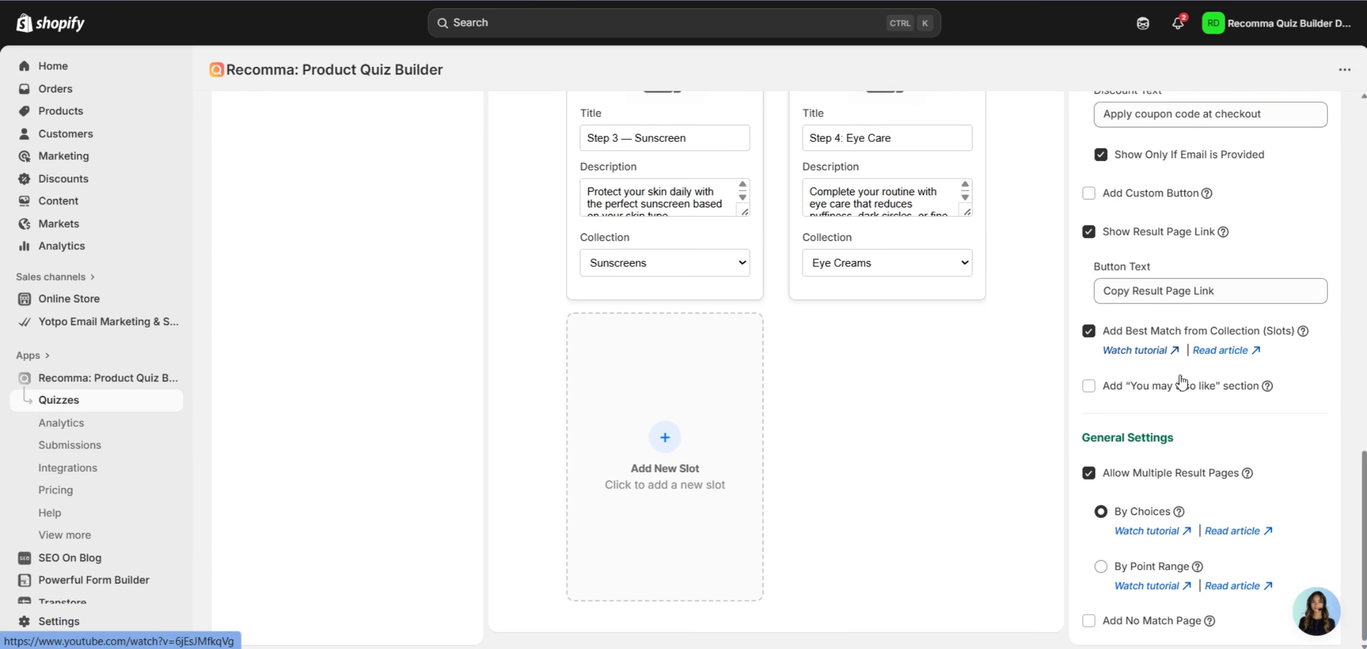
left_click(1103, 567)
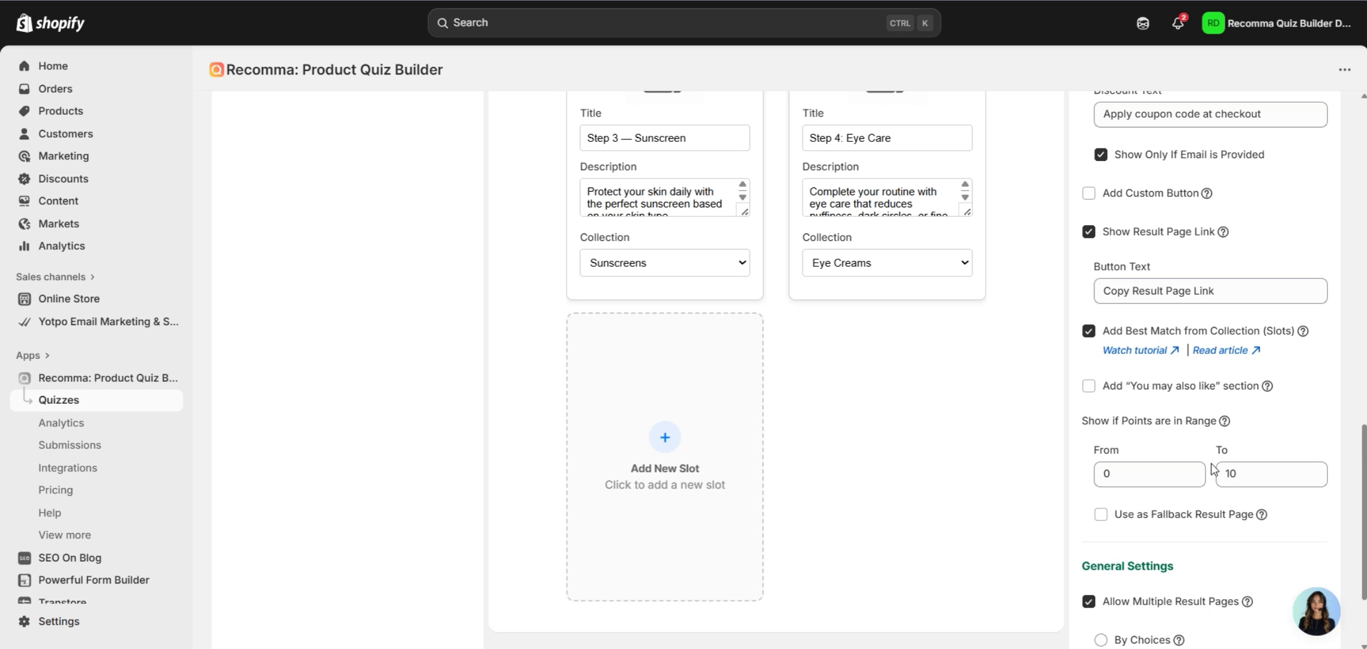
scroll(1002, 391, "up", 4)
scroll(1002, 386, "up", 8)
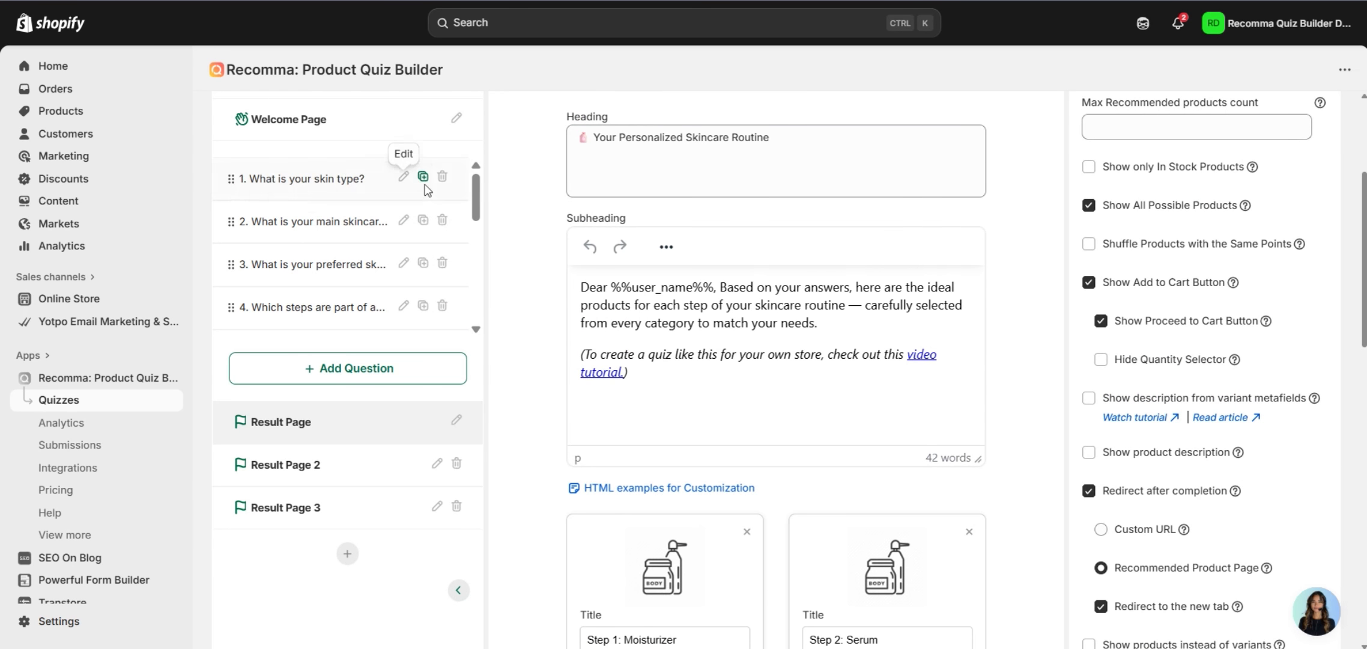
left_click(359, 181)
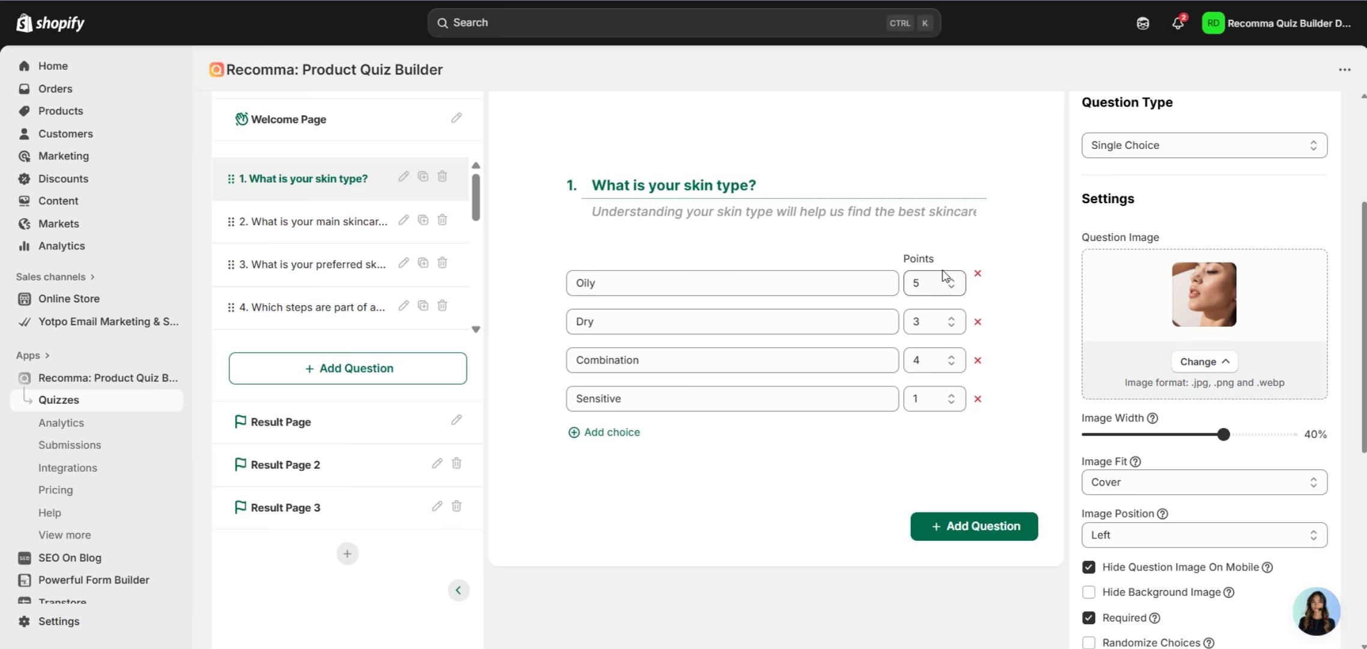
Review the first Result Page, covering 0 to 10 points, with its subheading and step cards.
left_click(366, 432)
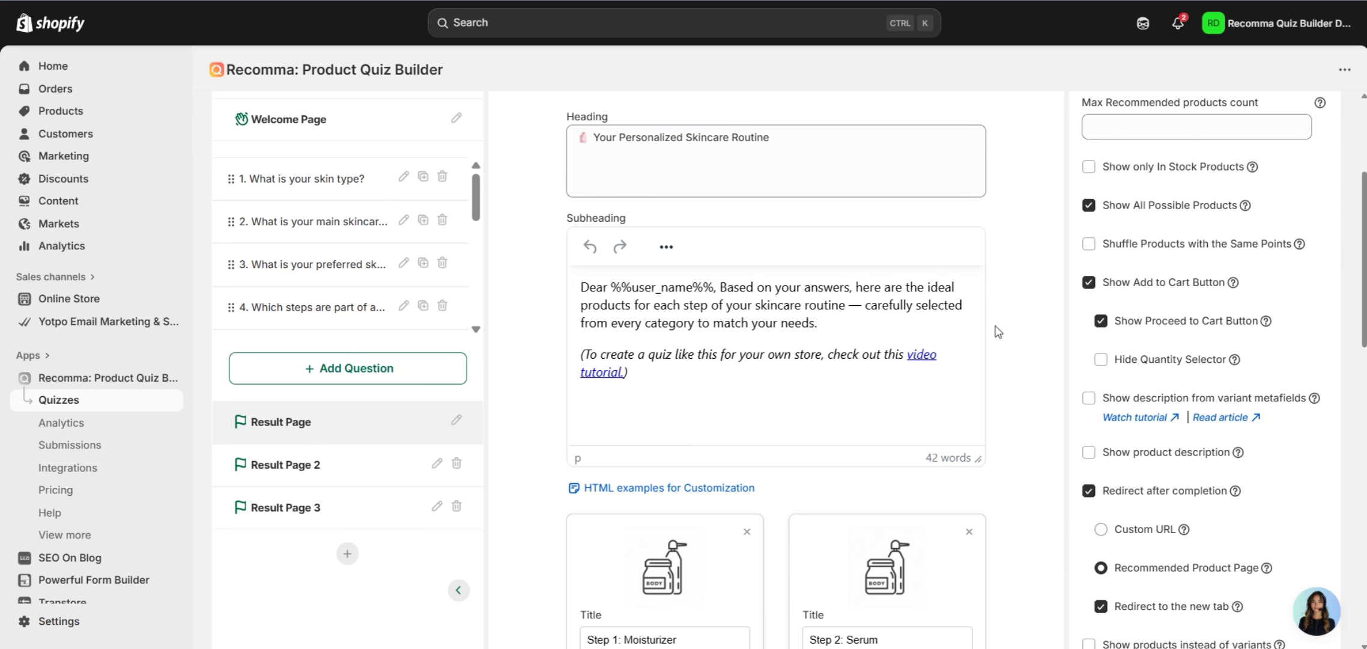
scroll(1081, 267, "down", 9)
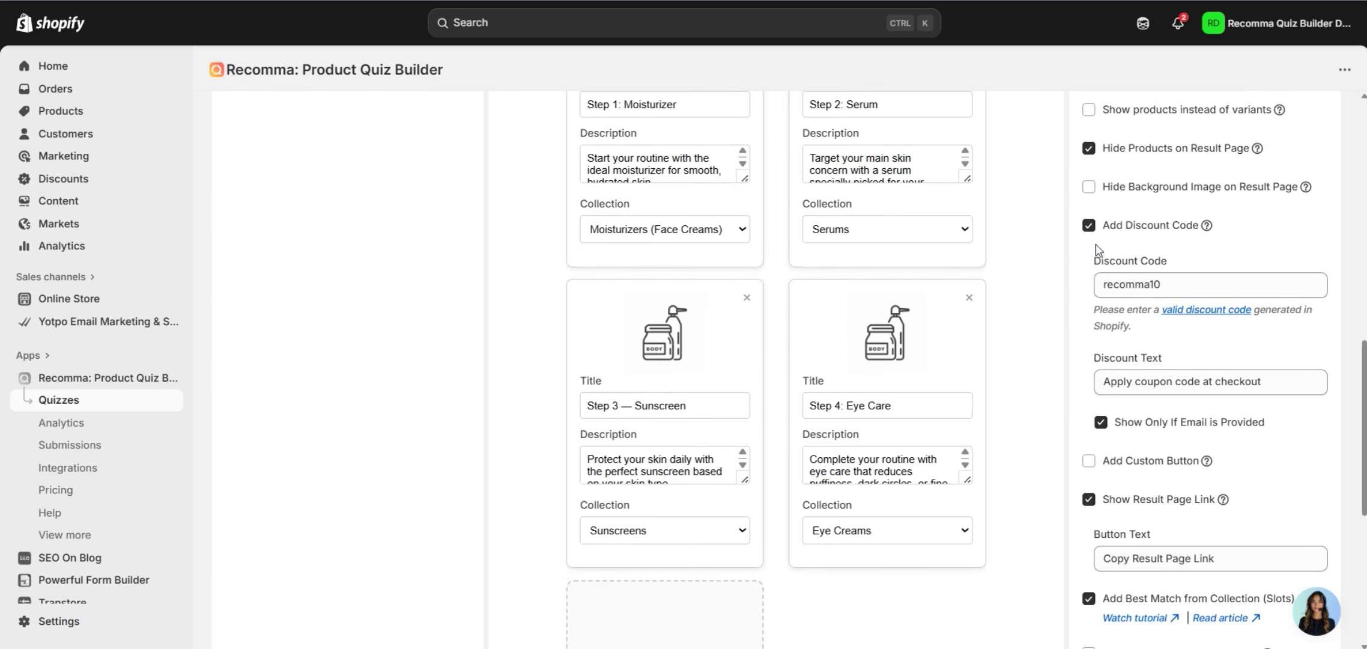
scroll(1096, 244, "down", 4)
scroll(1222, 408, "up", 4)
scroll(1222, 408, "up", 8)
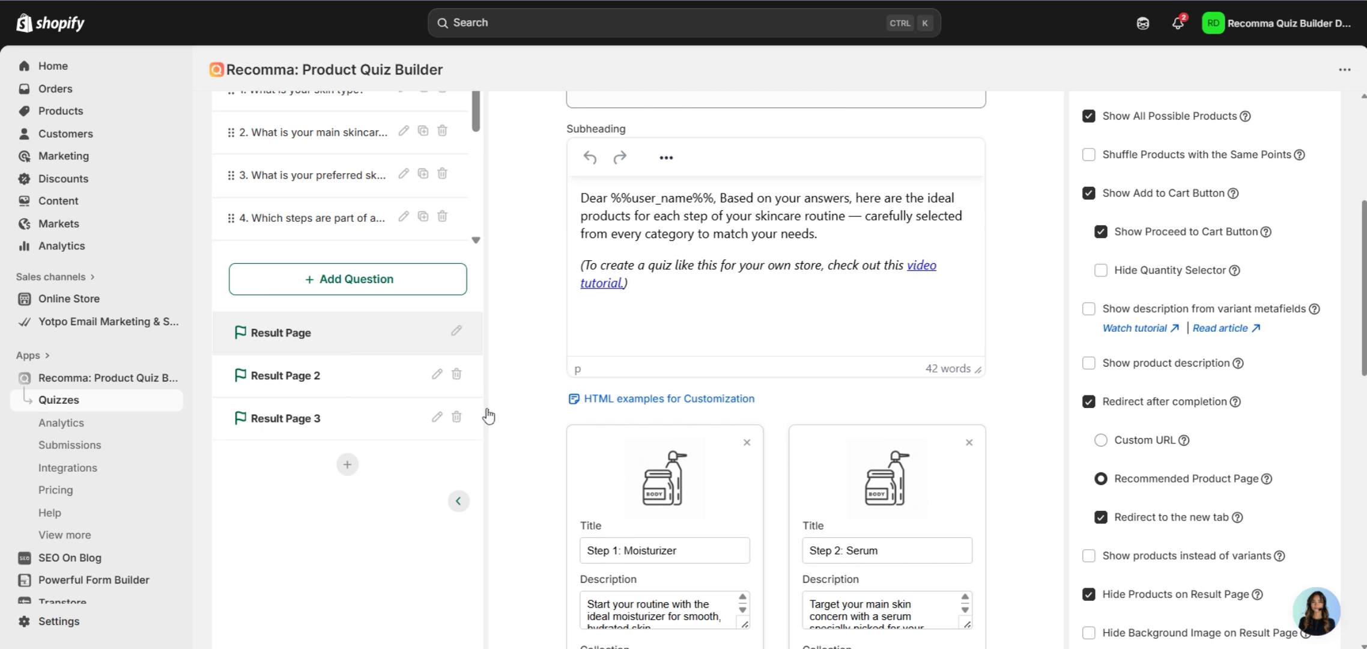
Give Result Page 2 a point range from 11 to 20.
left_click(344, 392)
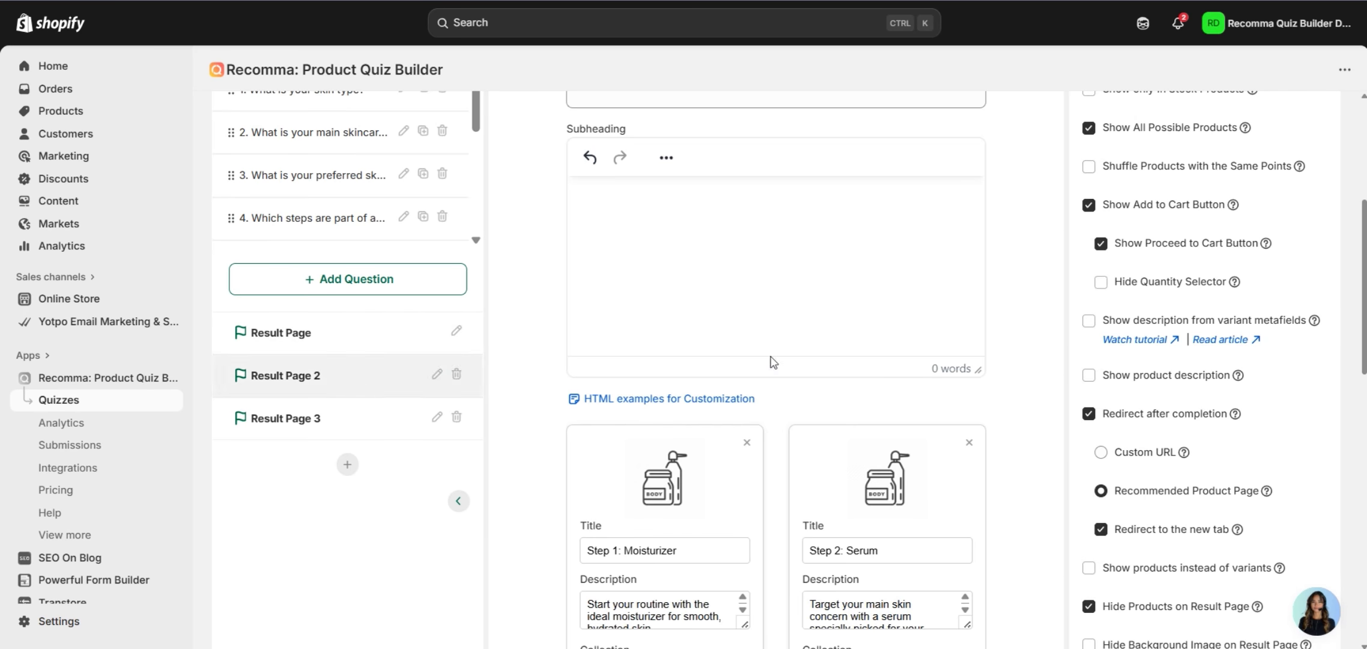
scroll(770, 360, "down", 8)
scroll(1104, 351, "down", 5)
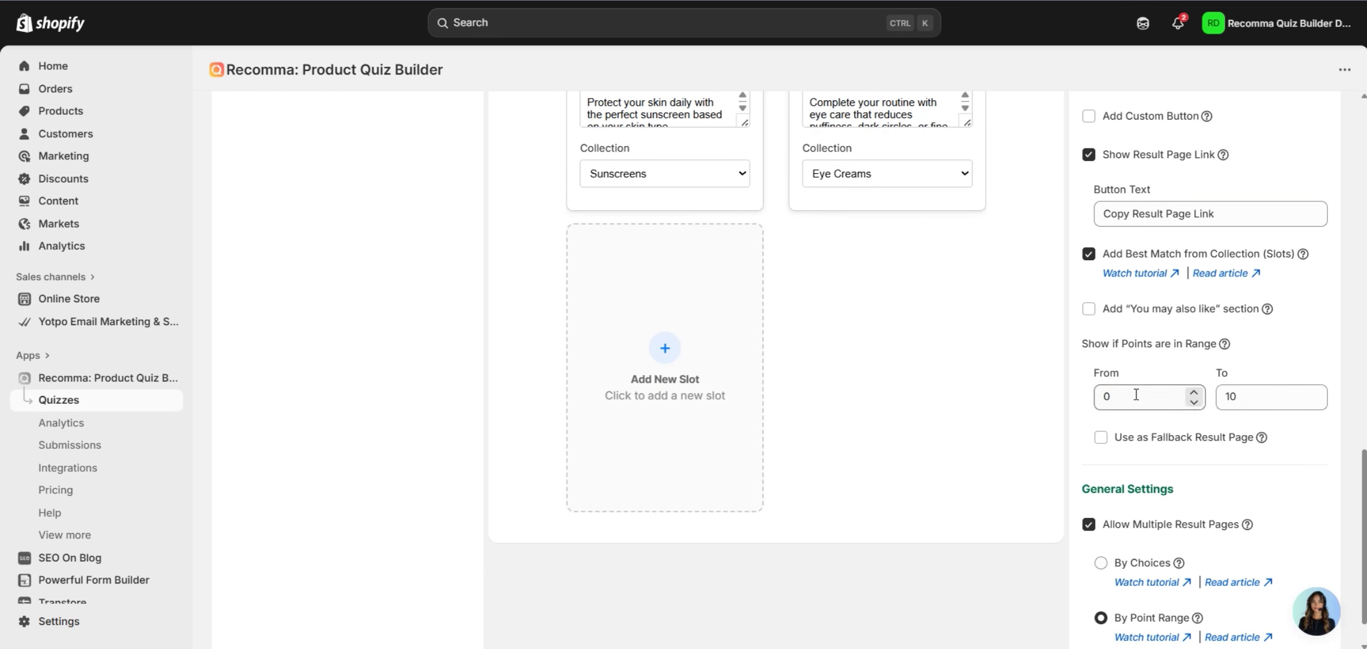
left_click_drag(1129, 397, 1092, 407)
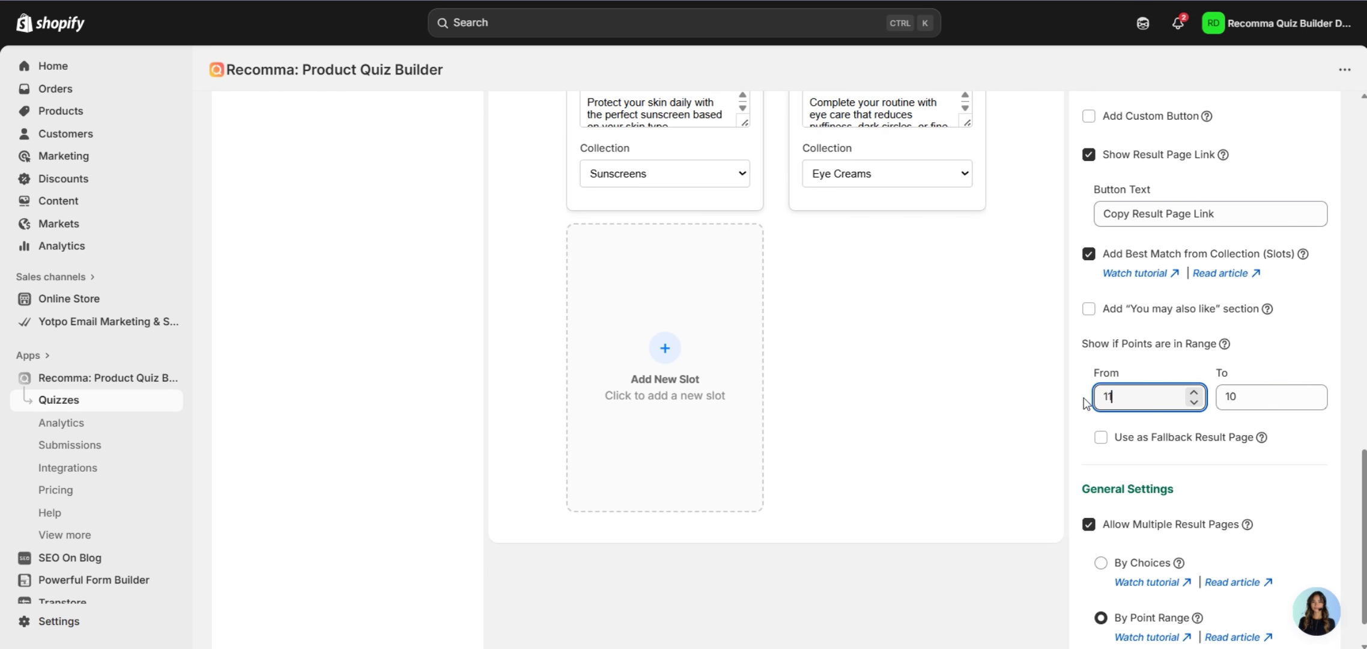
double_click(1249, 396)
type("20")
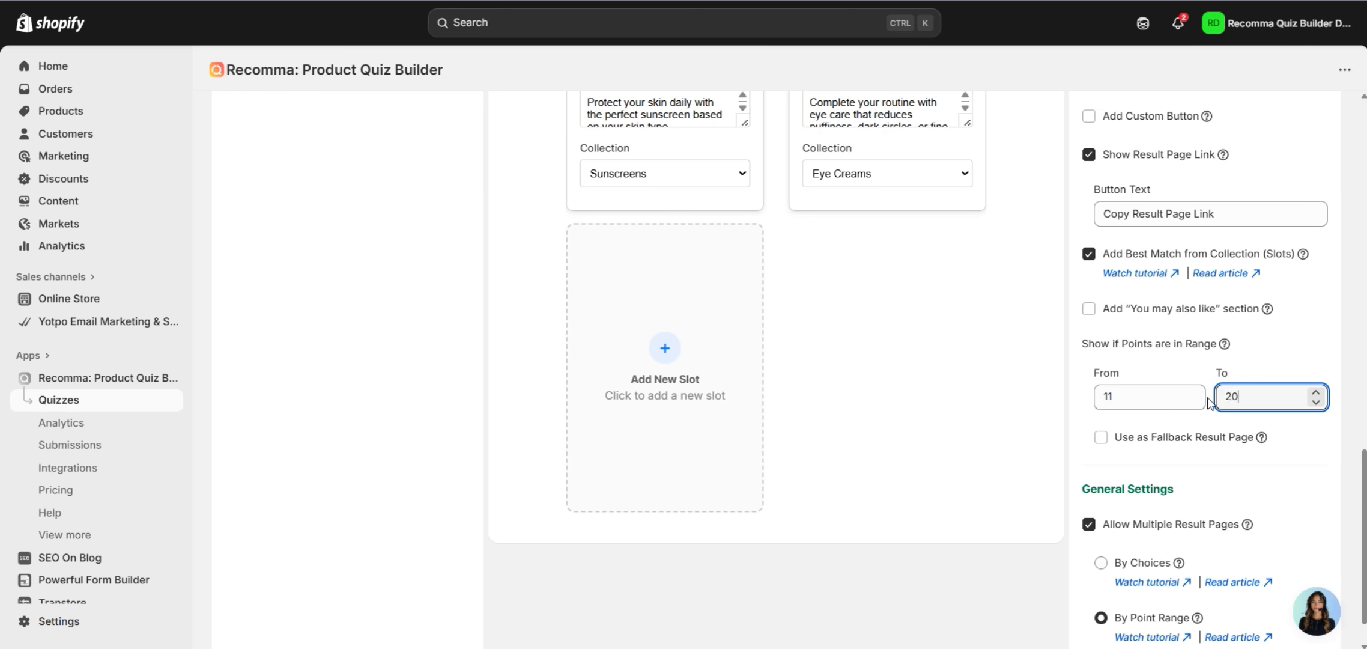
scroll(1207, 403, "up", 4)
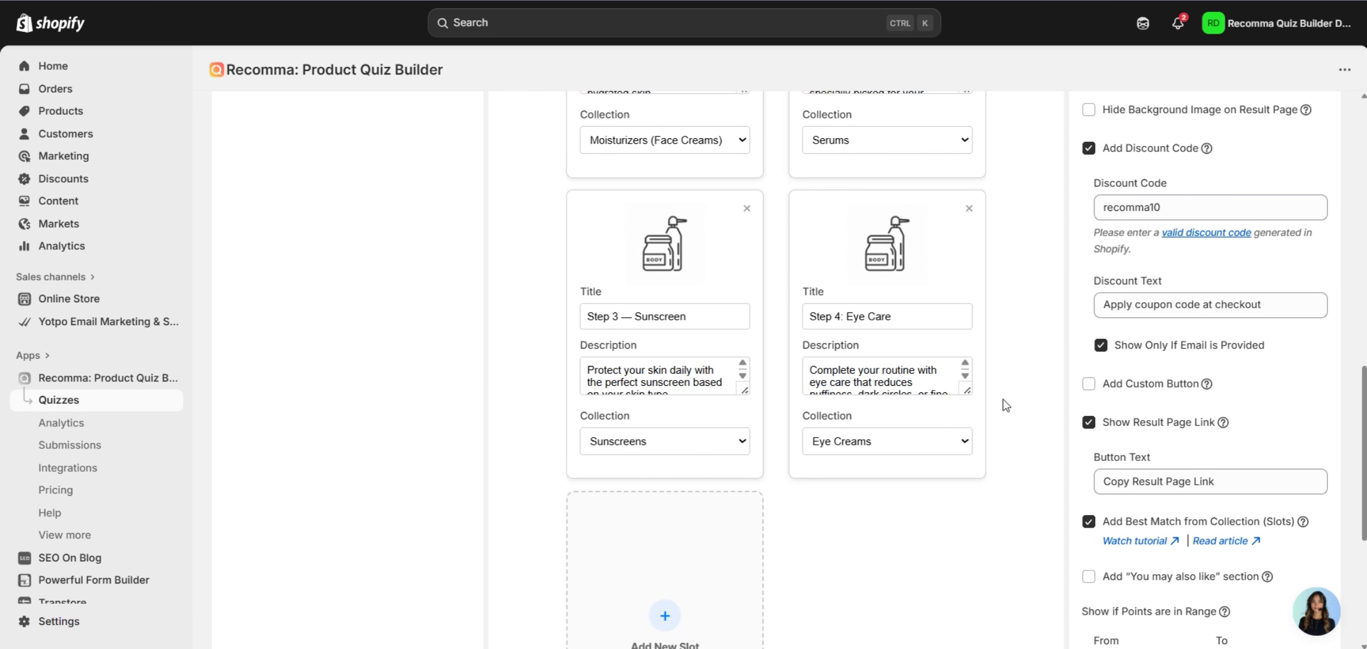
scroll(1009, 404, "down", 2)
scroll(1008, 403, "down", 3)
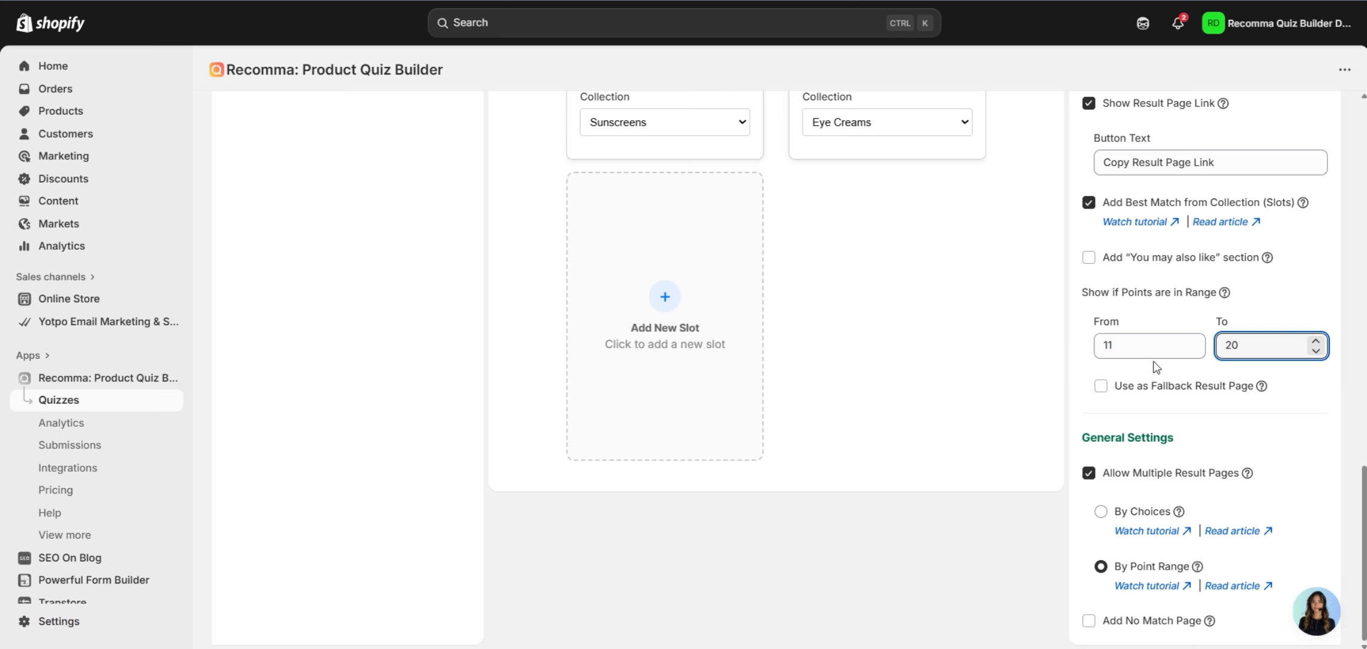
scroll(828, 329, "up", 12)
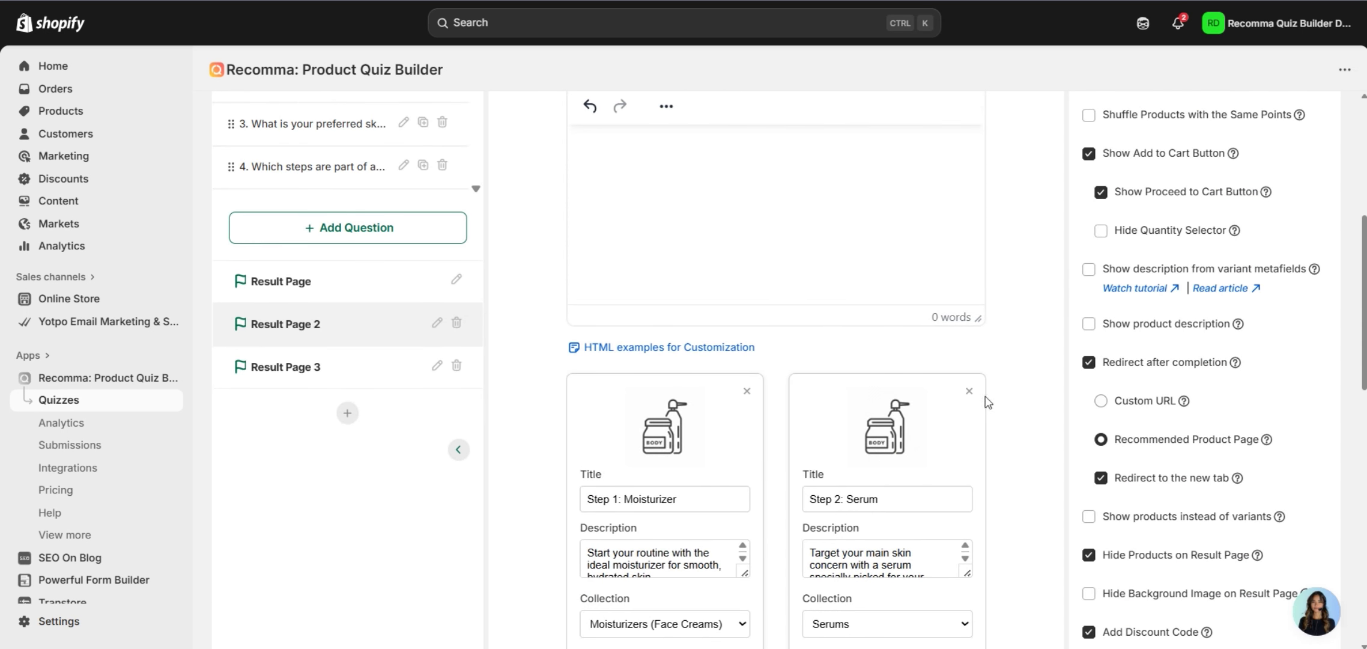
scroll(988, 402, "up", 3)
scroll(1050, 378, "down", 14)
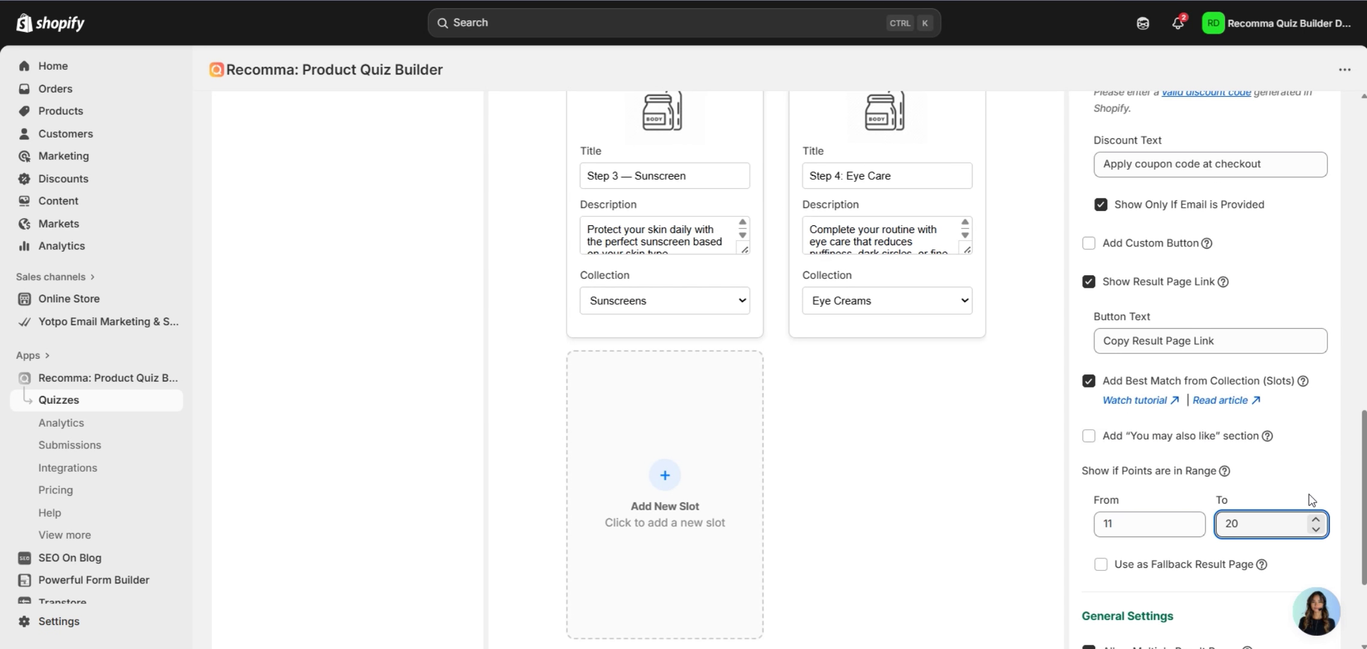
scroll(1286, 497, "down", 2)
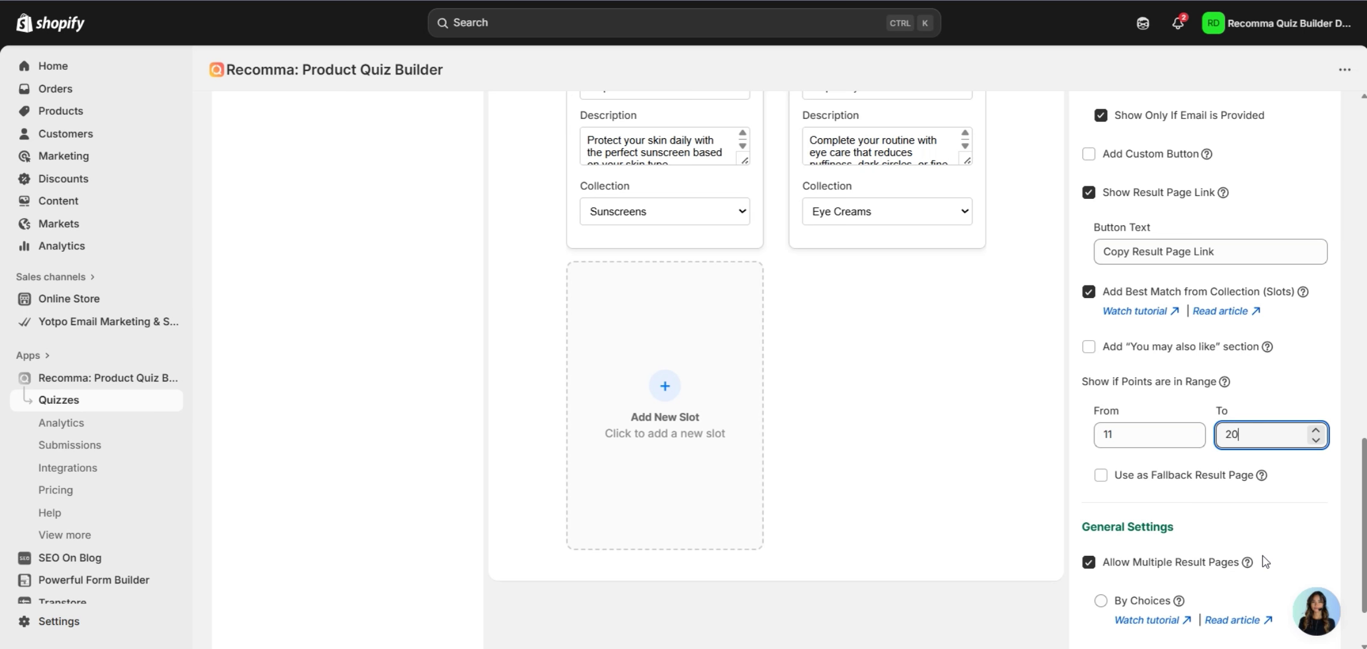
scroll(1265, 560, "up", 6)
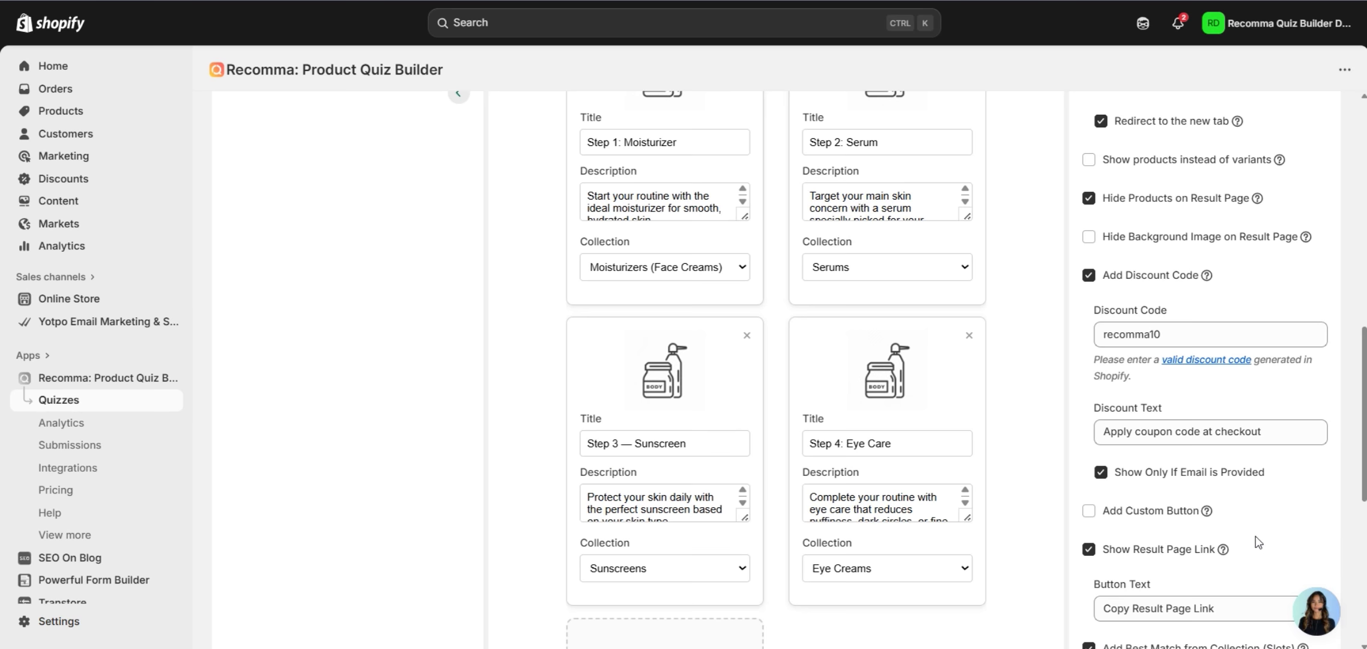
scroll(654, 360, "up", 8)
scroll(655, 360, "up", 2)
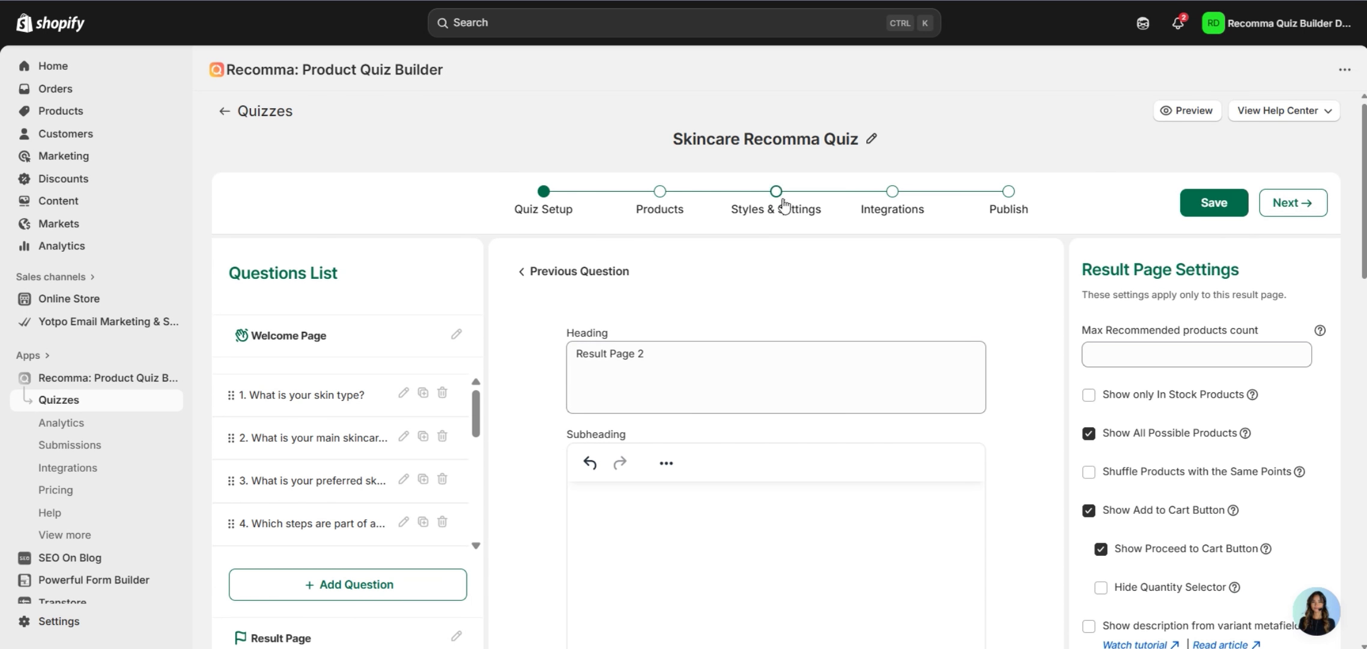
left_click(783, 206)
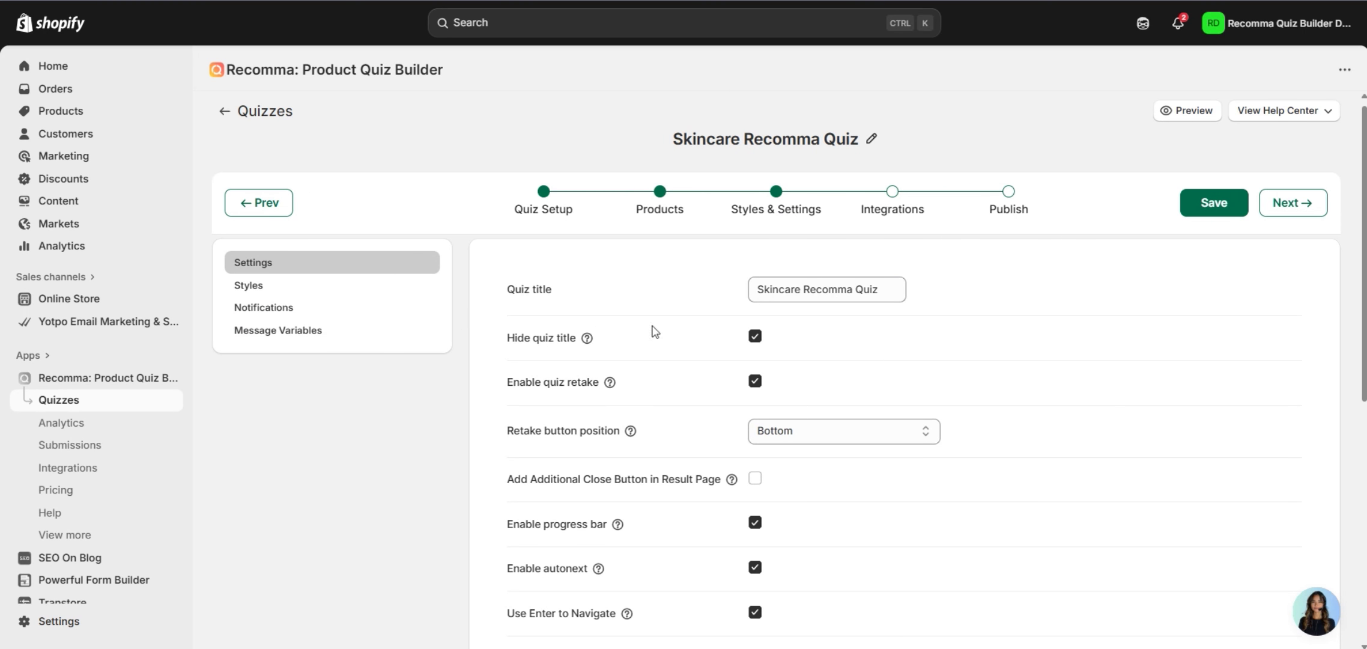
left_click(291, 336)
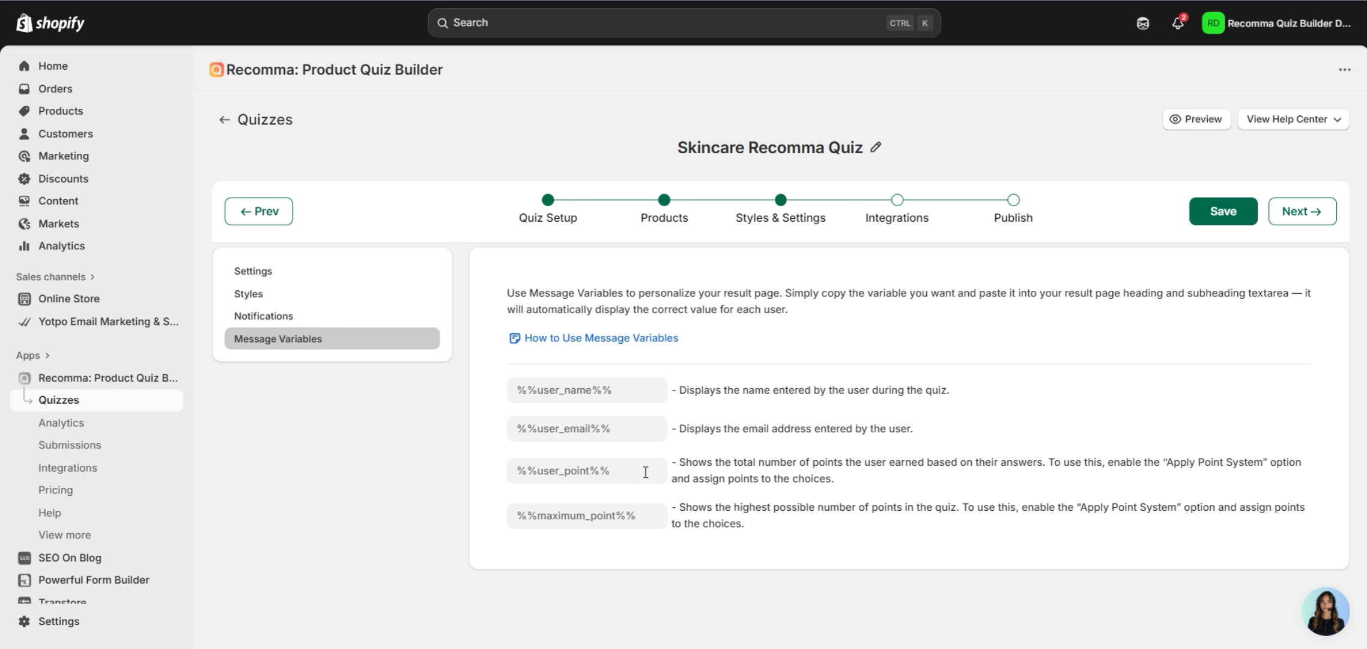
left_click(583, 486)
key("ctrl+c")
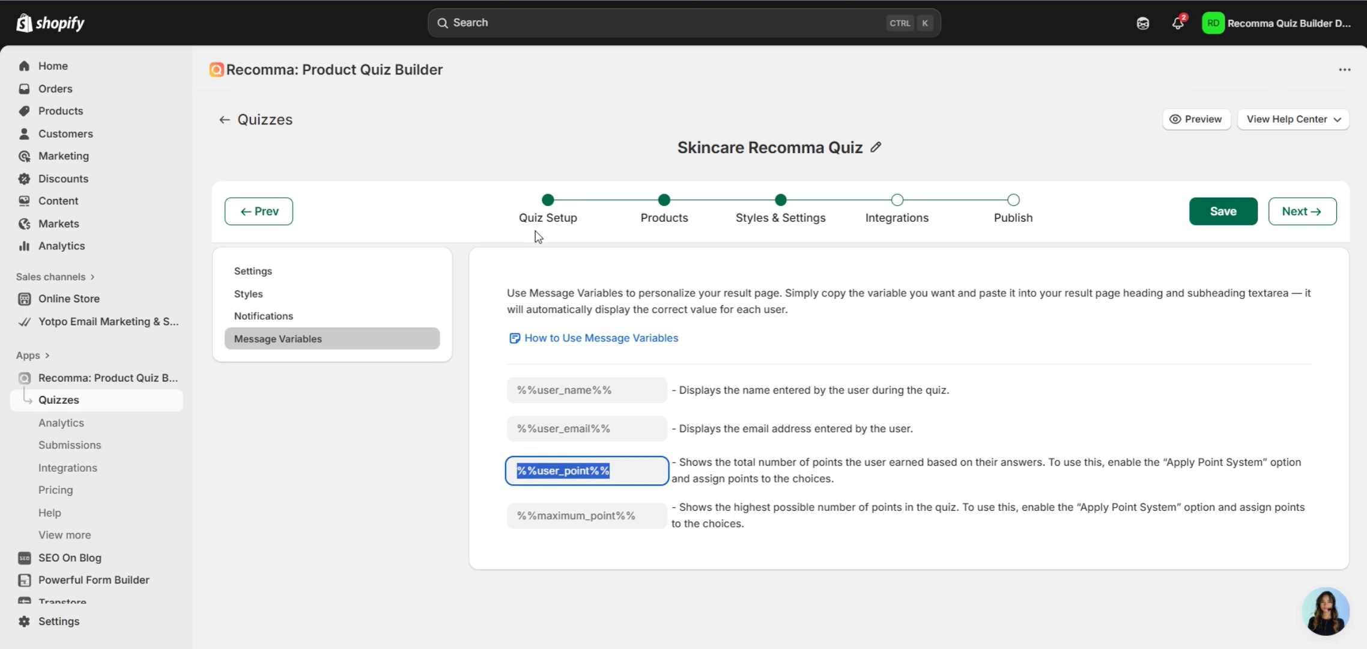
left_click(548, 217)
scroll(577, 392, "down", 3)
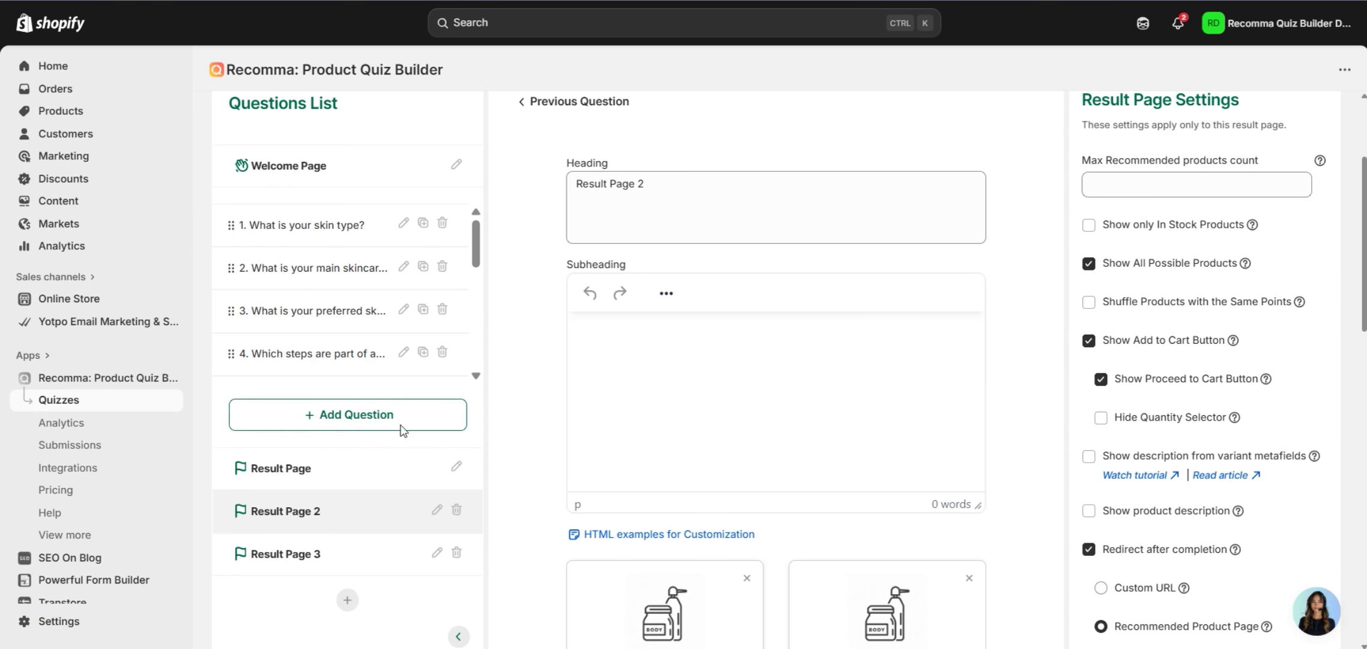
Paste the %%user_point%% score variable on a new line in the first Result Page's subheading.
left_click(351, 469)
left_click(841, 382)
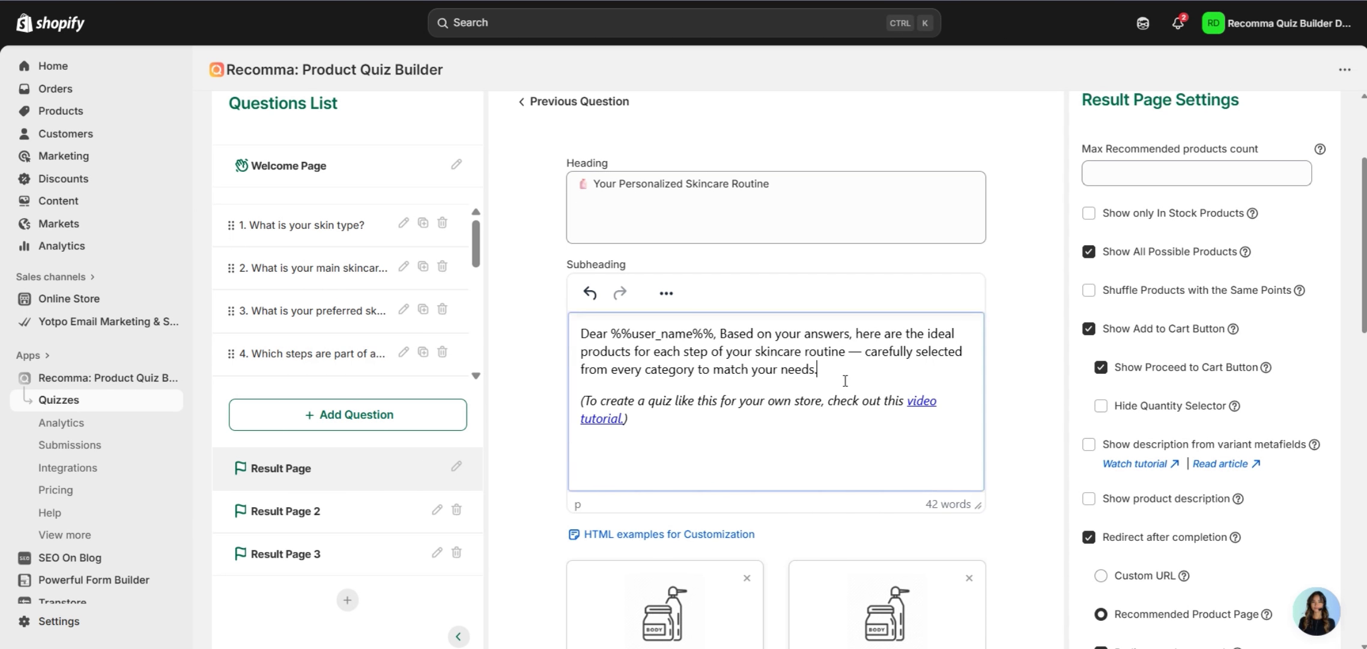
key("Return")
key("ctrl+v")
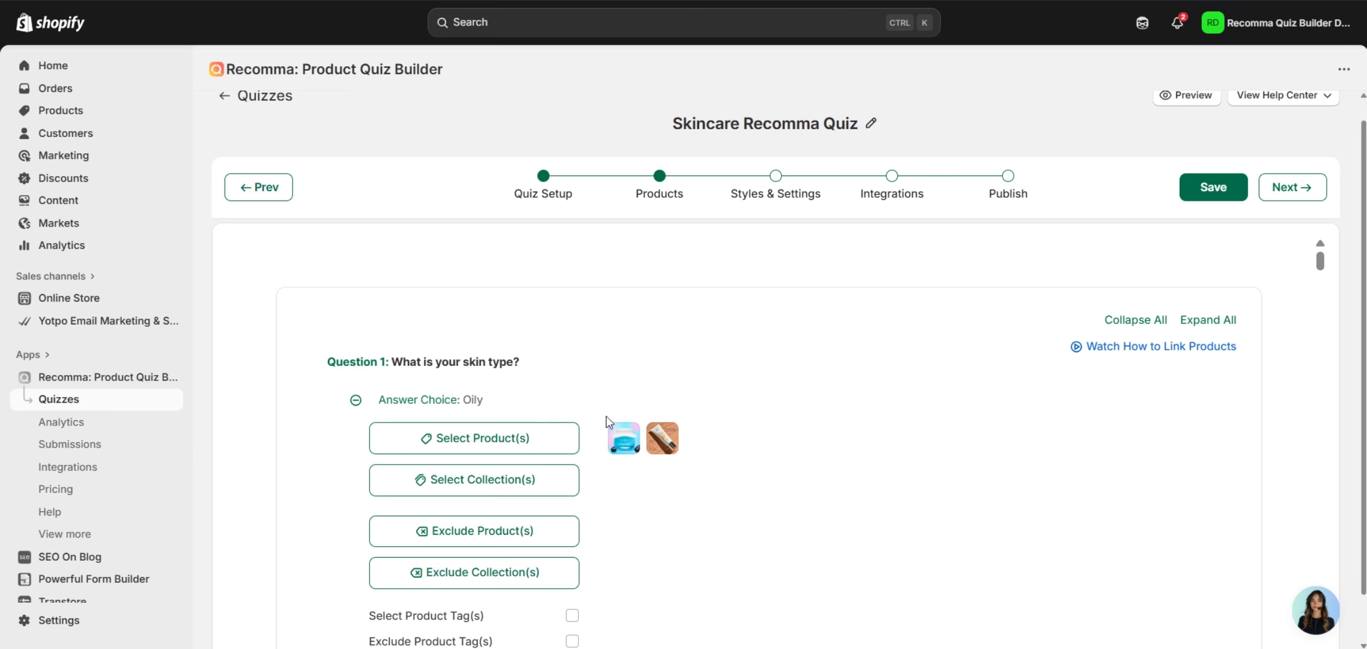
scroll(761, 377, "down", 18)
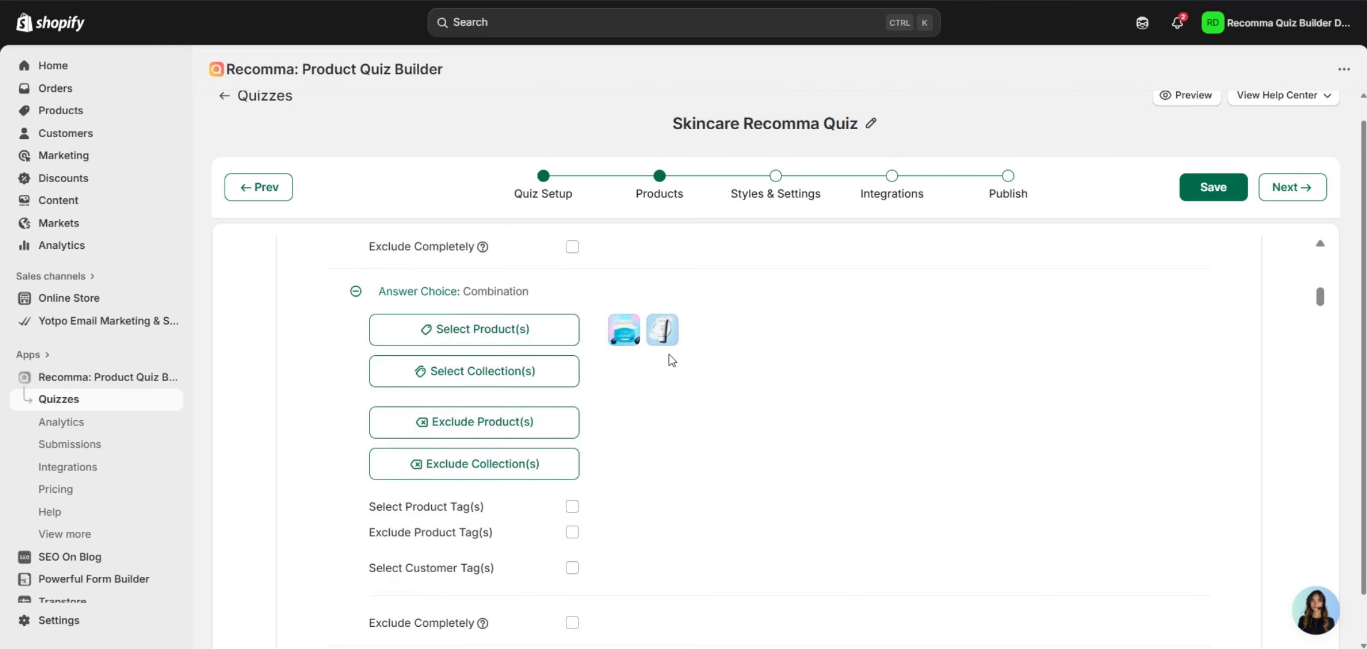
scroll(679, 366, "down", 20)
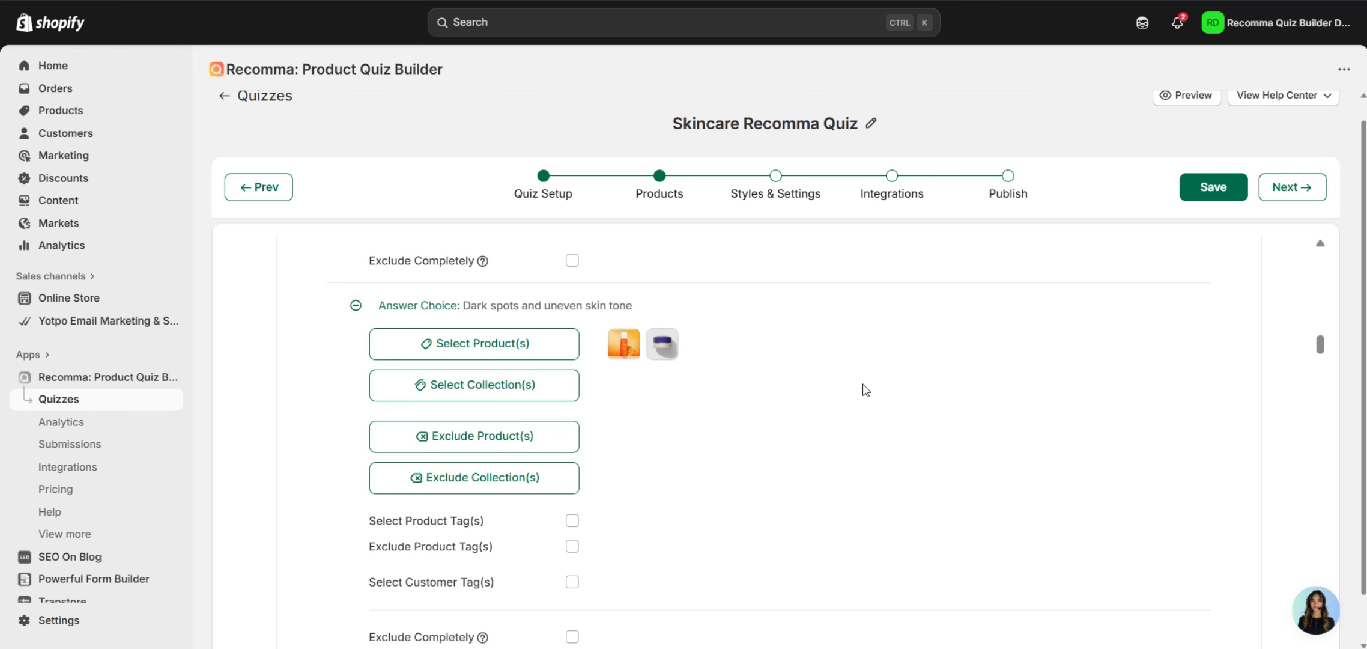
scroll(842, 389, "up", 20)
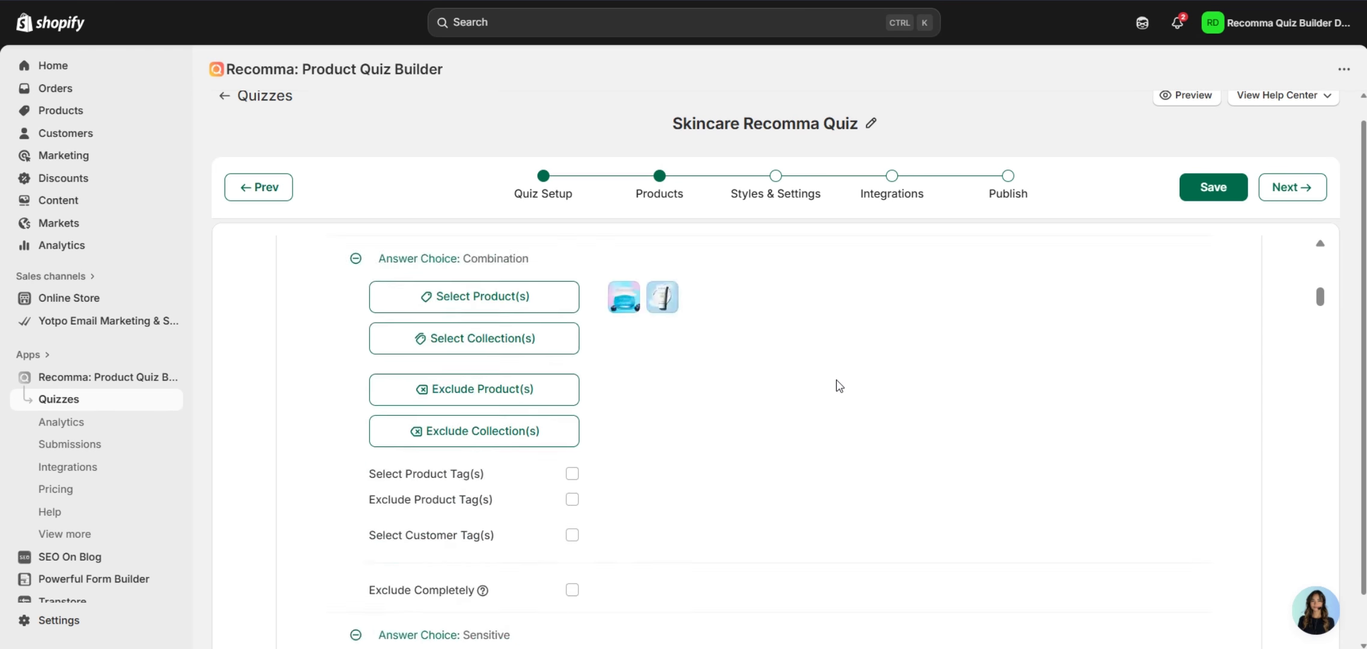
scroll(840, 386, "up", 5)
scroll(840, 387, "down", 1)
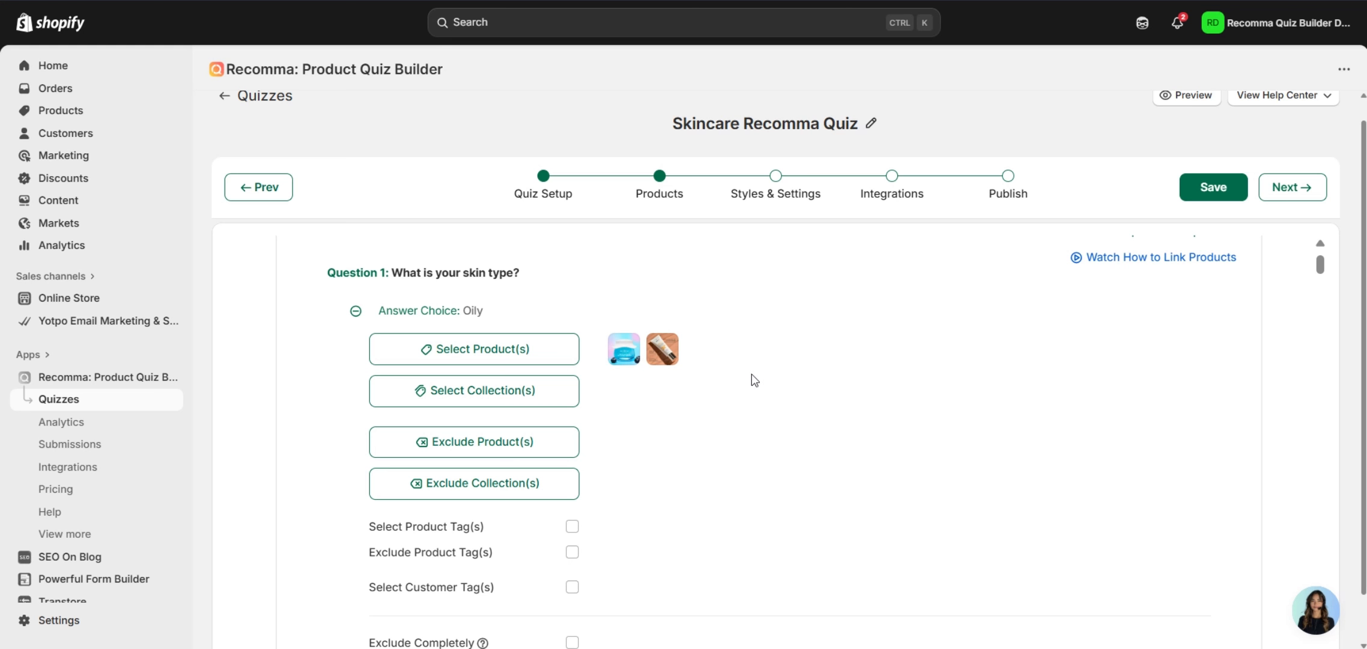
scroll(781, 454, "down", 2)
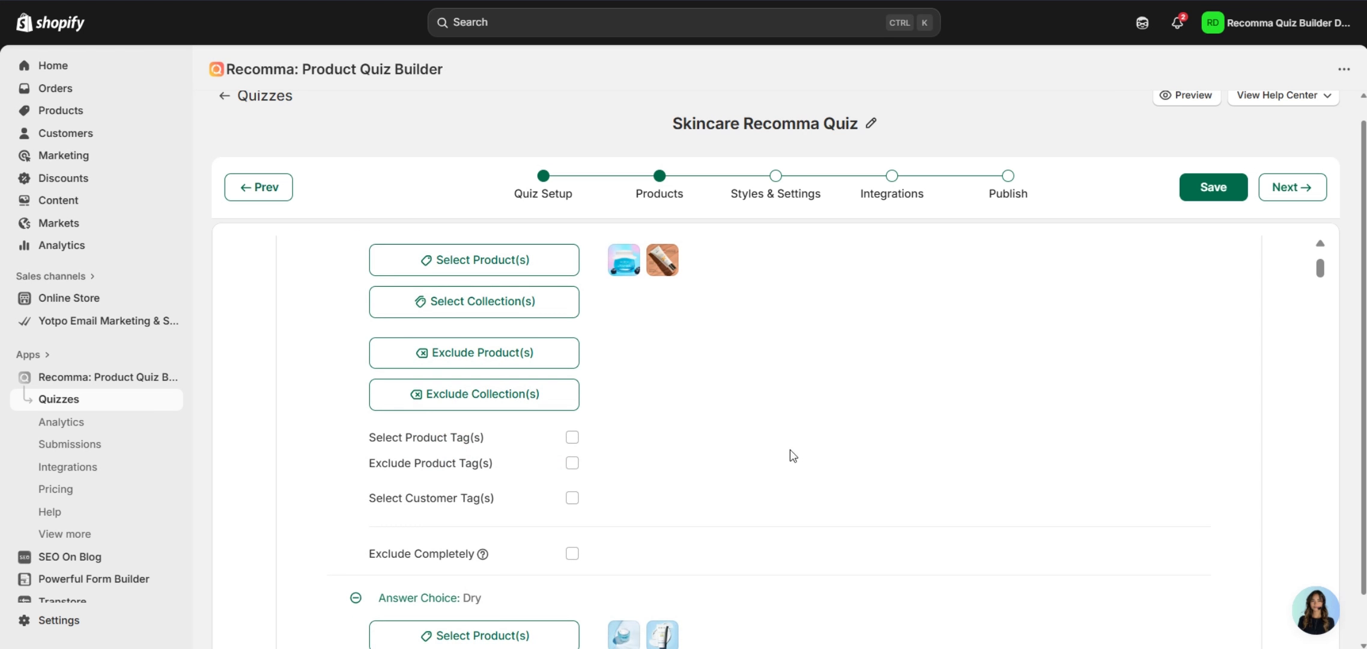
scroll(805, 451, "down", 2)
scroll(821, 450, "up", 5)
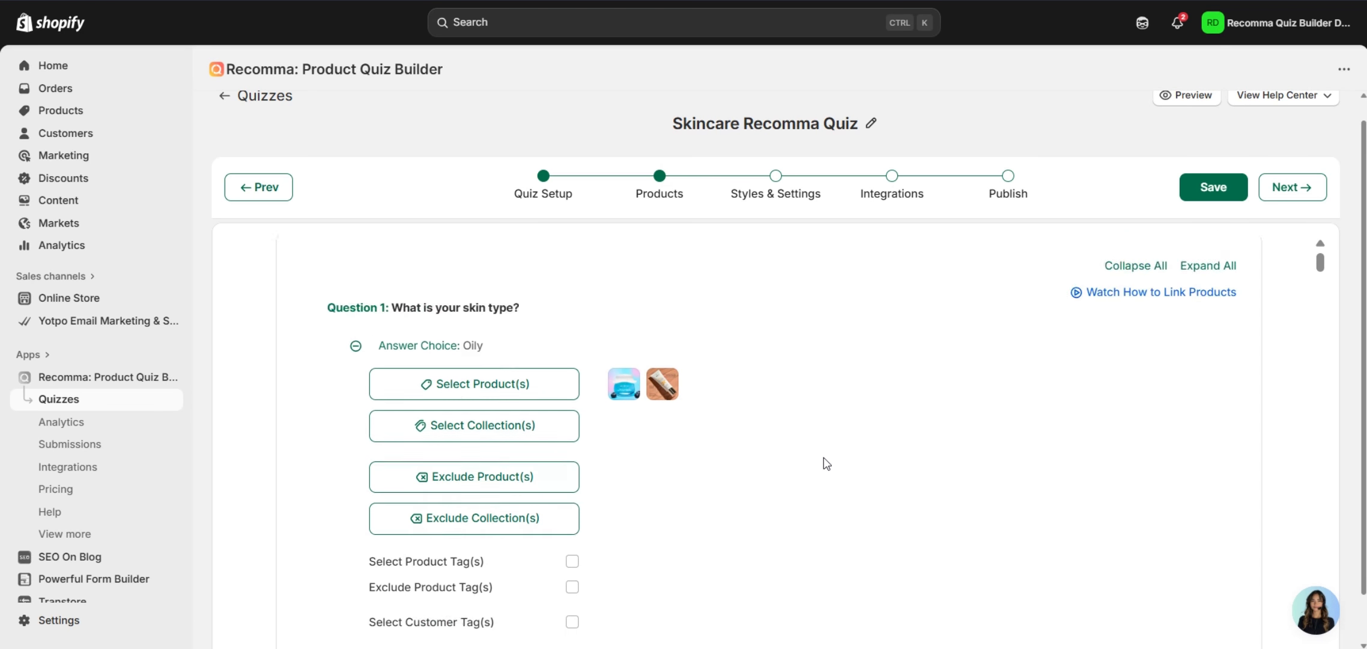
scroll(824, 458, "down", 1)
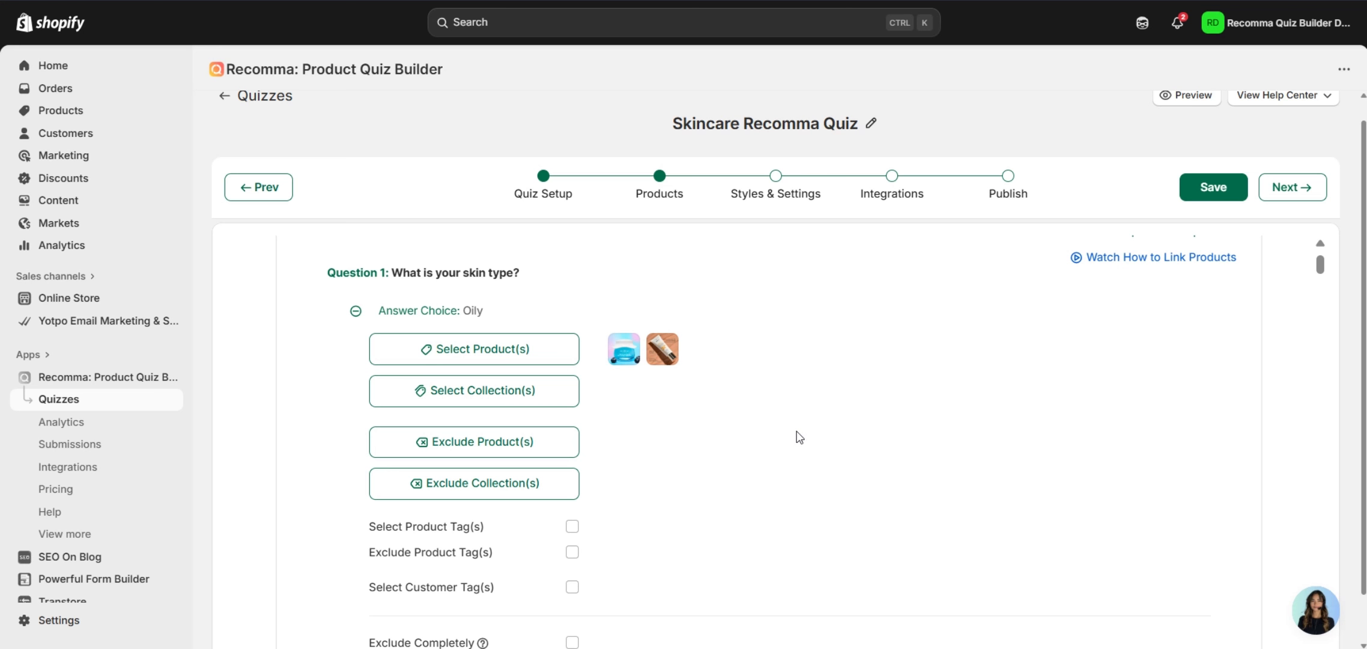
scroll(661, 451, "up", 2)
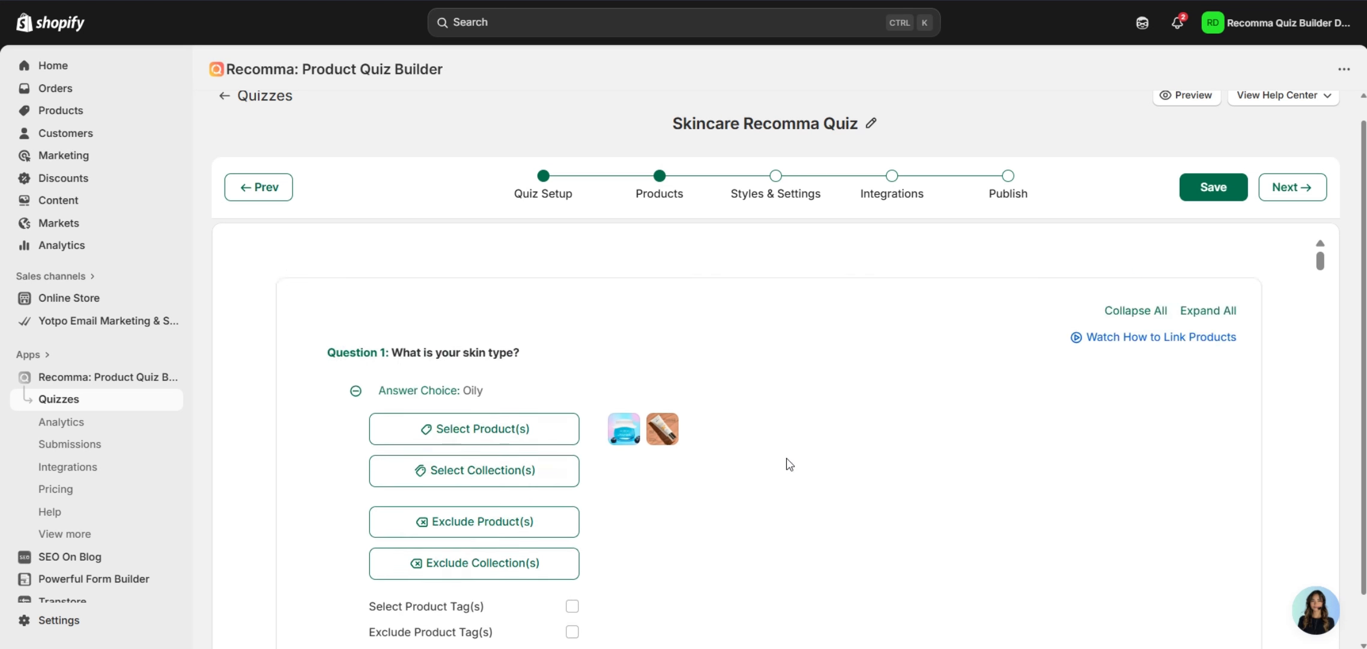
scroll(798, 462, "down", 2)
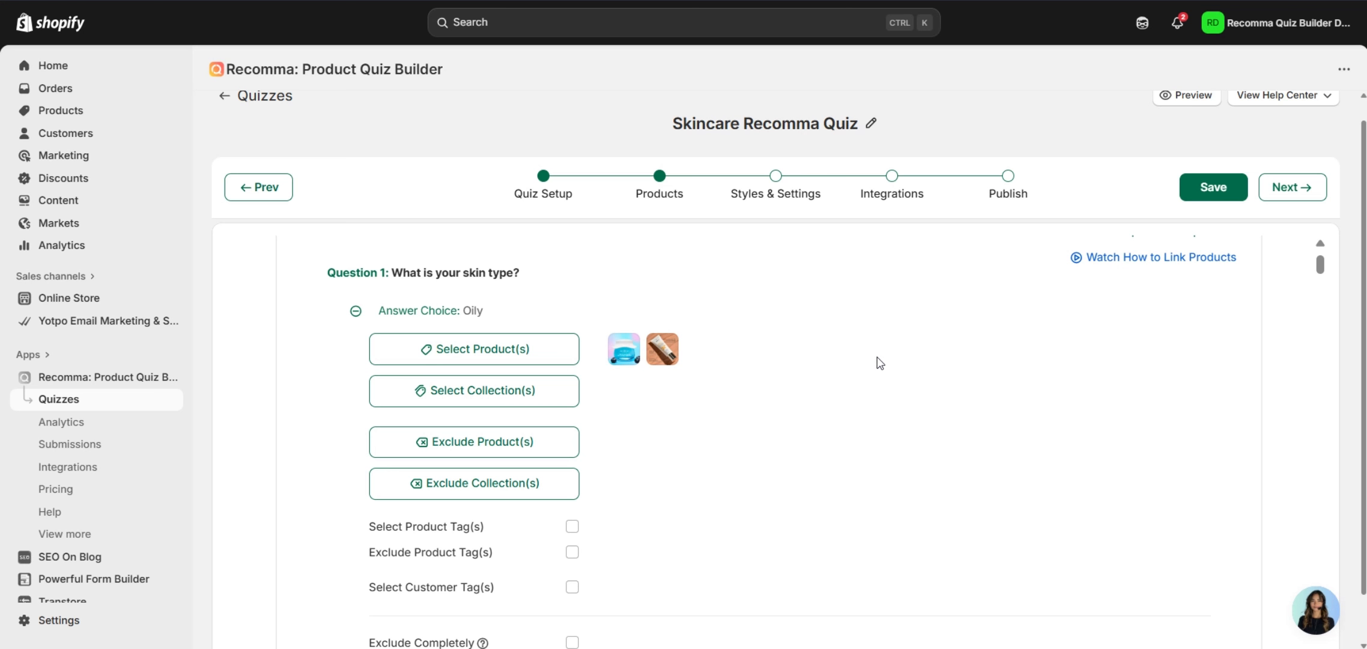
left_click(544, 176)
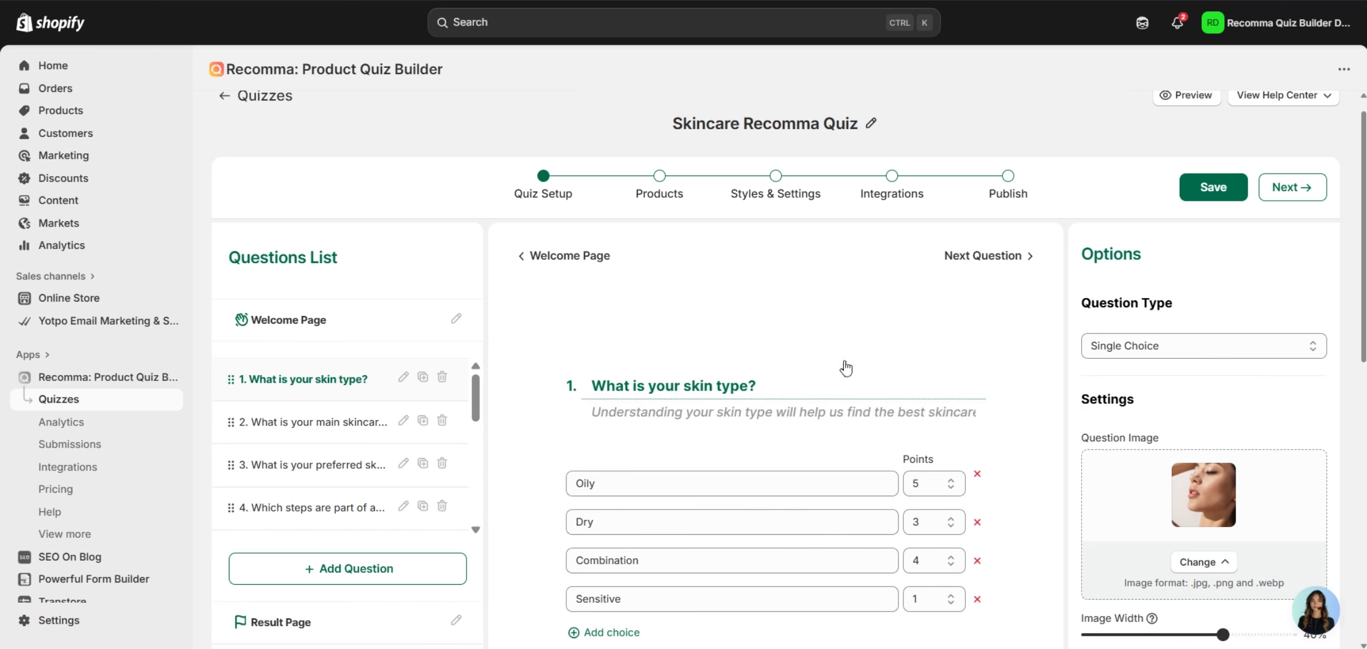
scroll(881, 342, "down", 2)
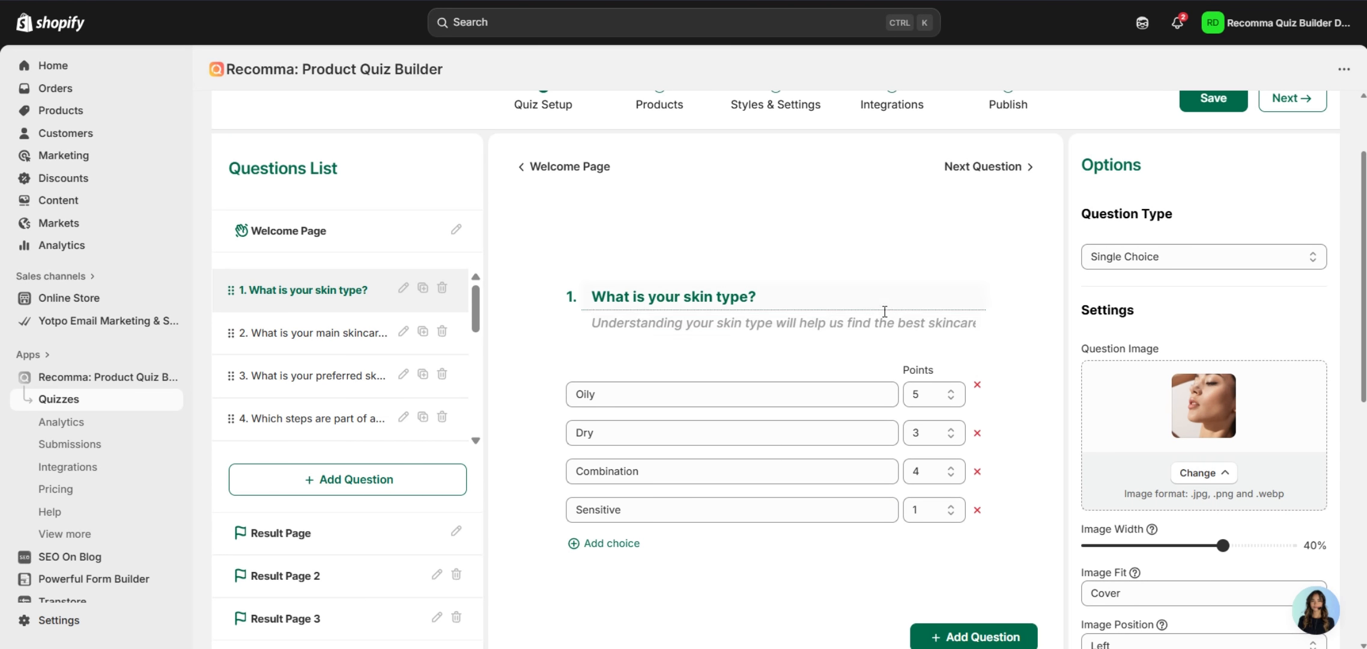
scroll(976, 329, "down", 6)
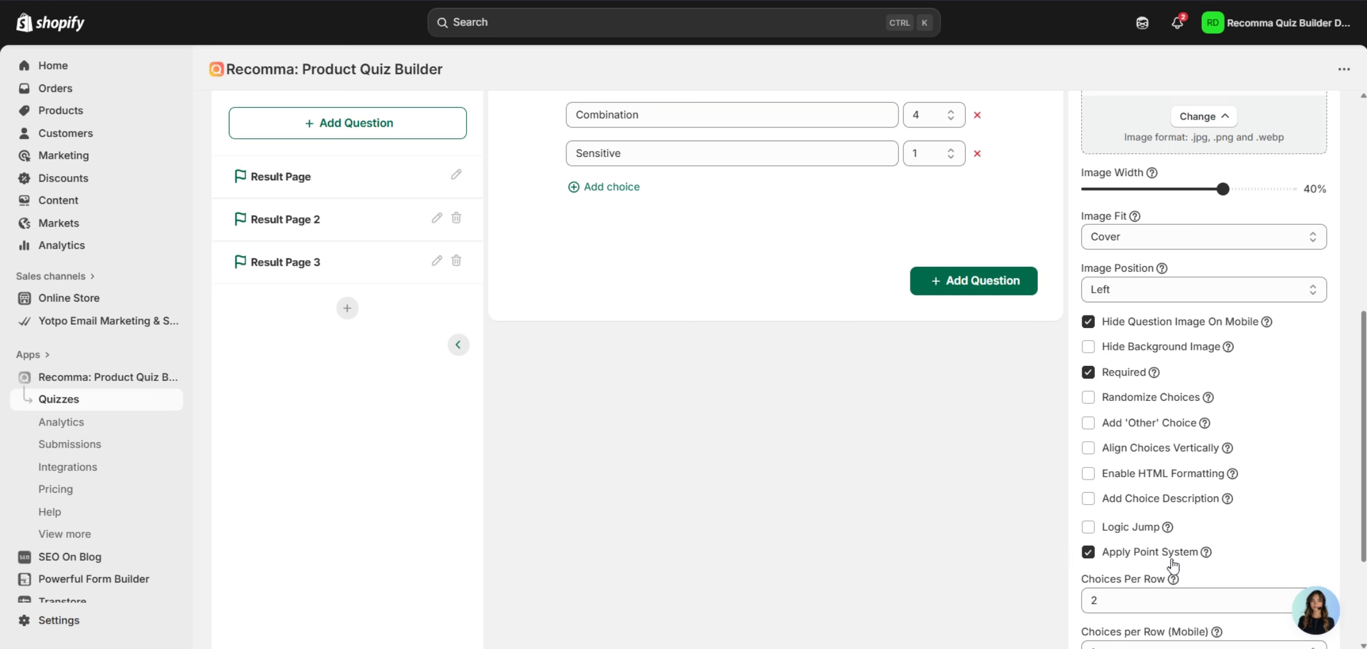
scroll(974, 516, "up", 3)
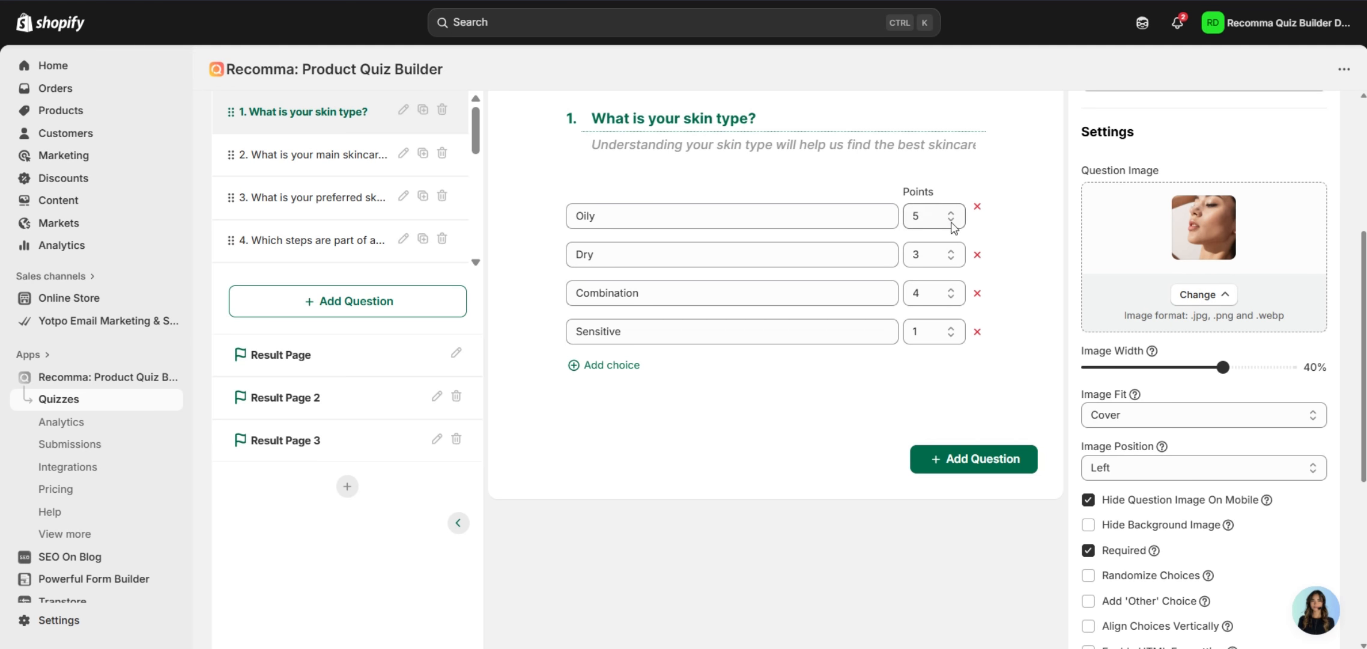
scroll(1004, 351, "up", 5)
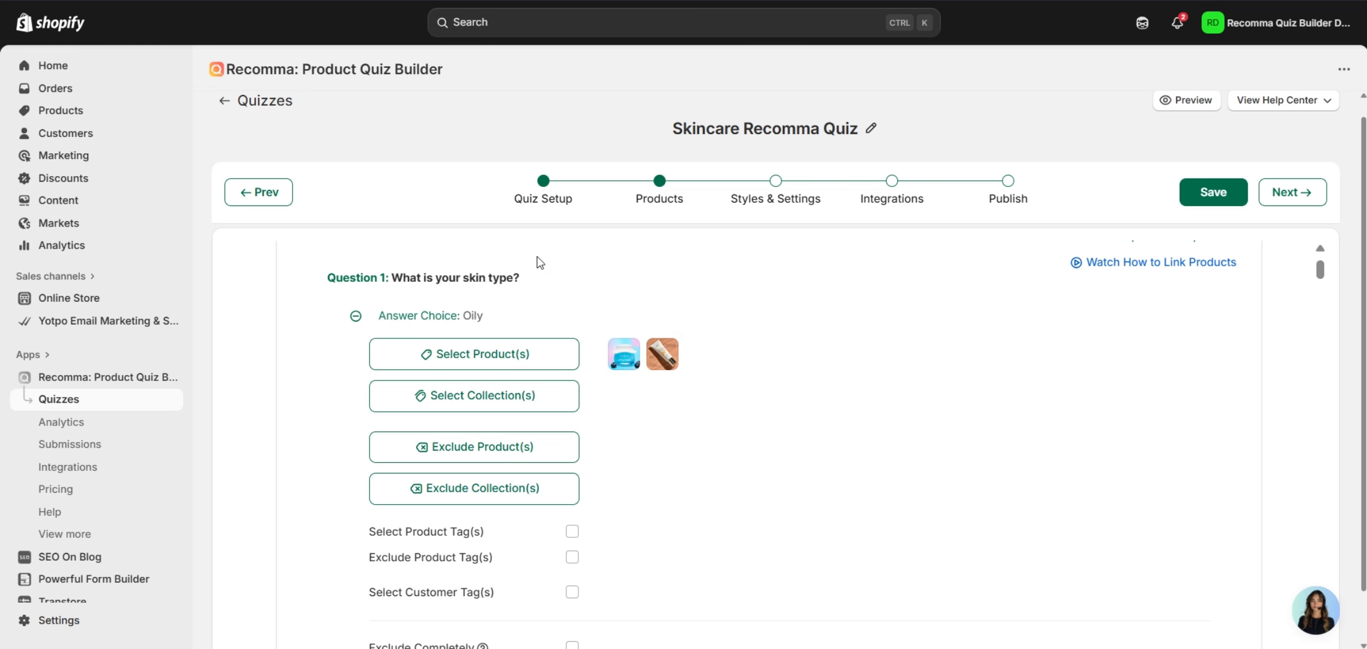
scroll(660, 300, "down", 2)
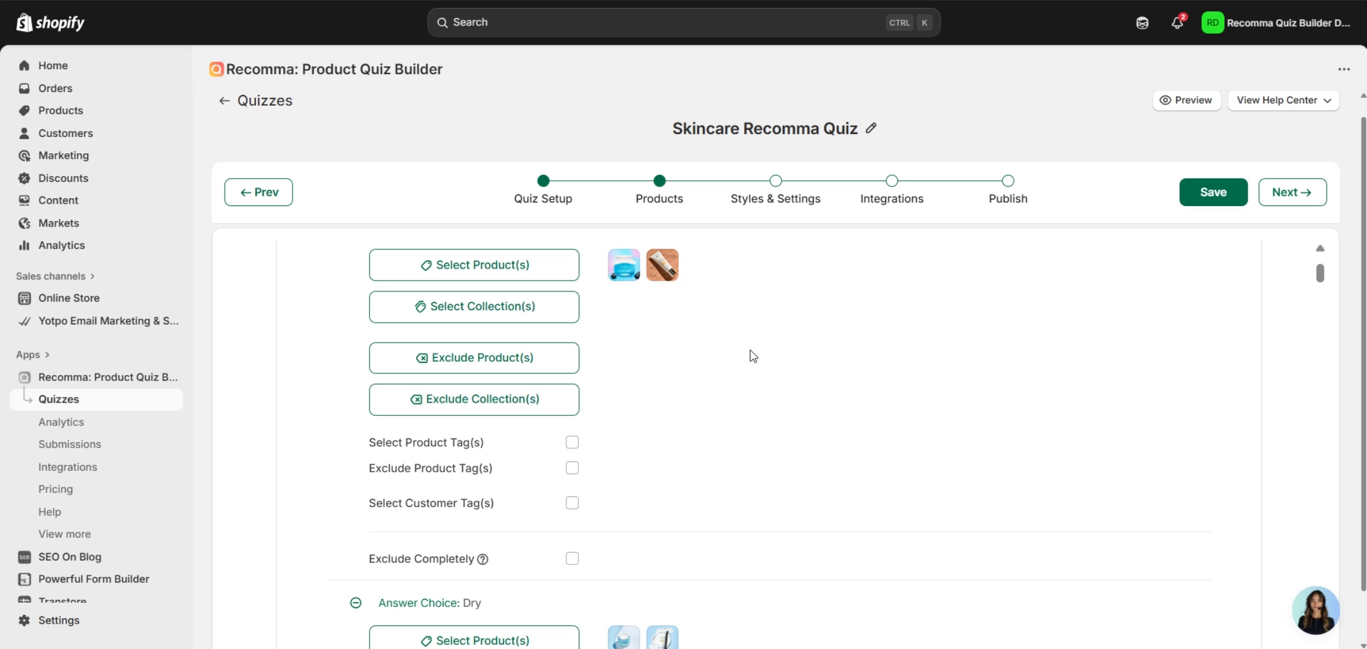
left_click(495, 271)
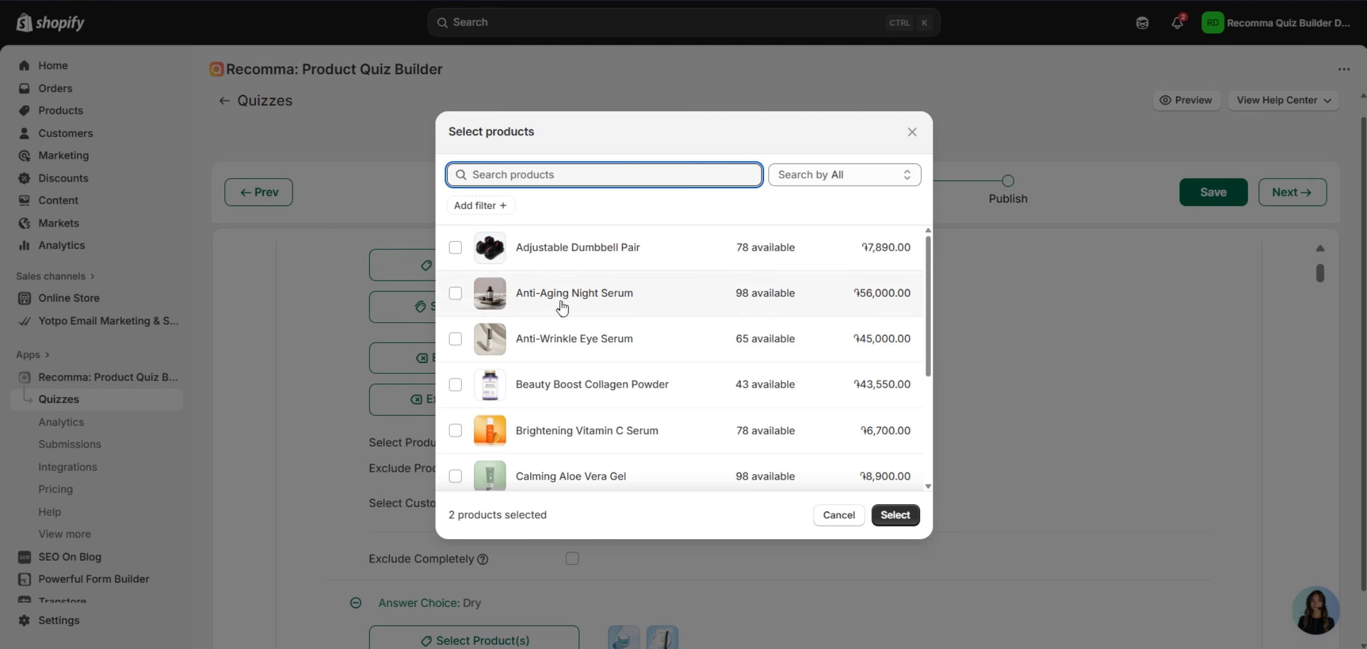
scroll(598, 268, "down", 3)
scroll(698, 370, "up", 3)
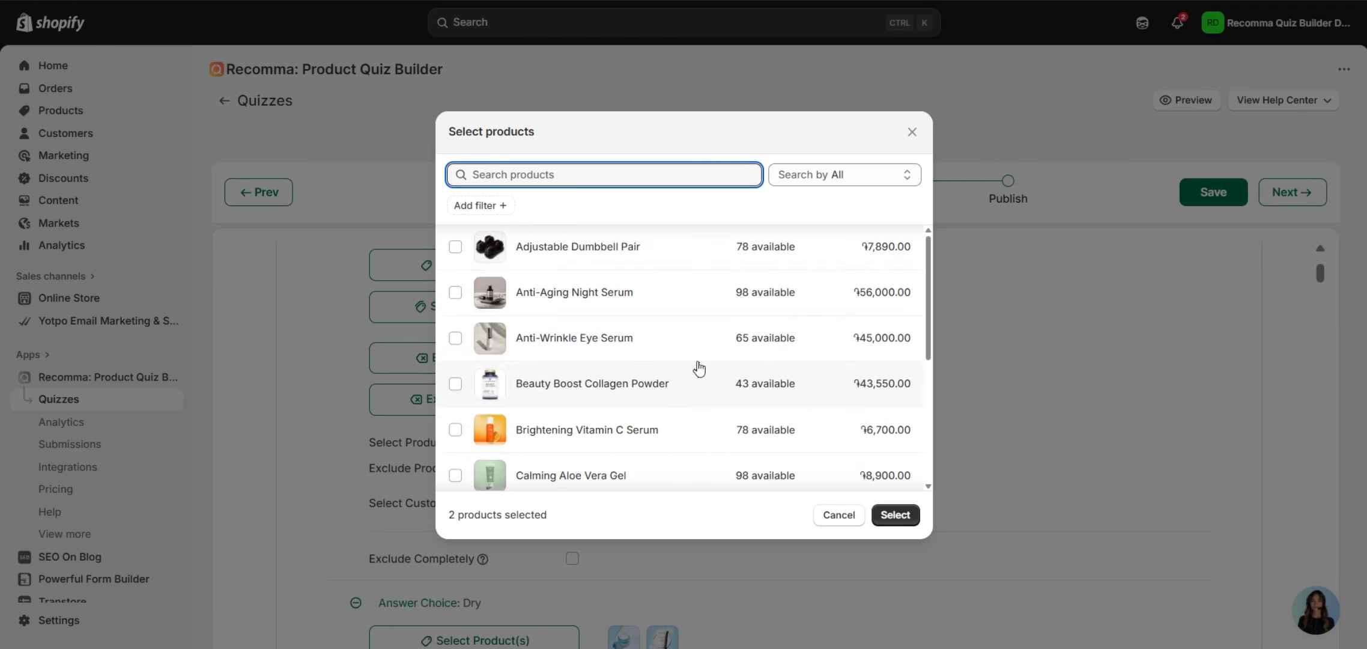
scroll(805, 244, "down", 4)
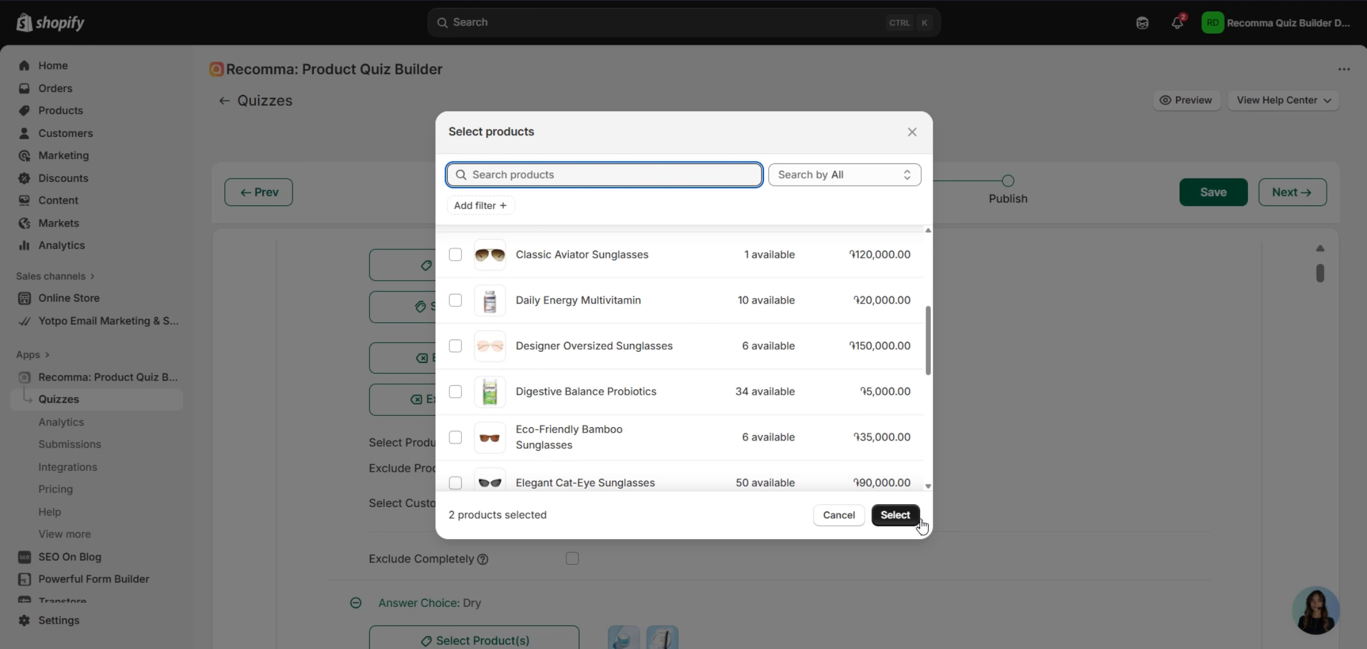
left_click(895, 515)
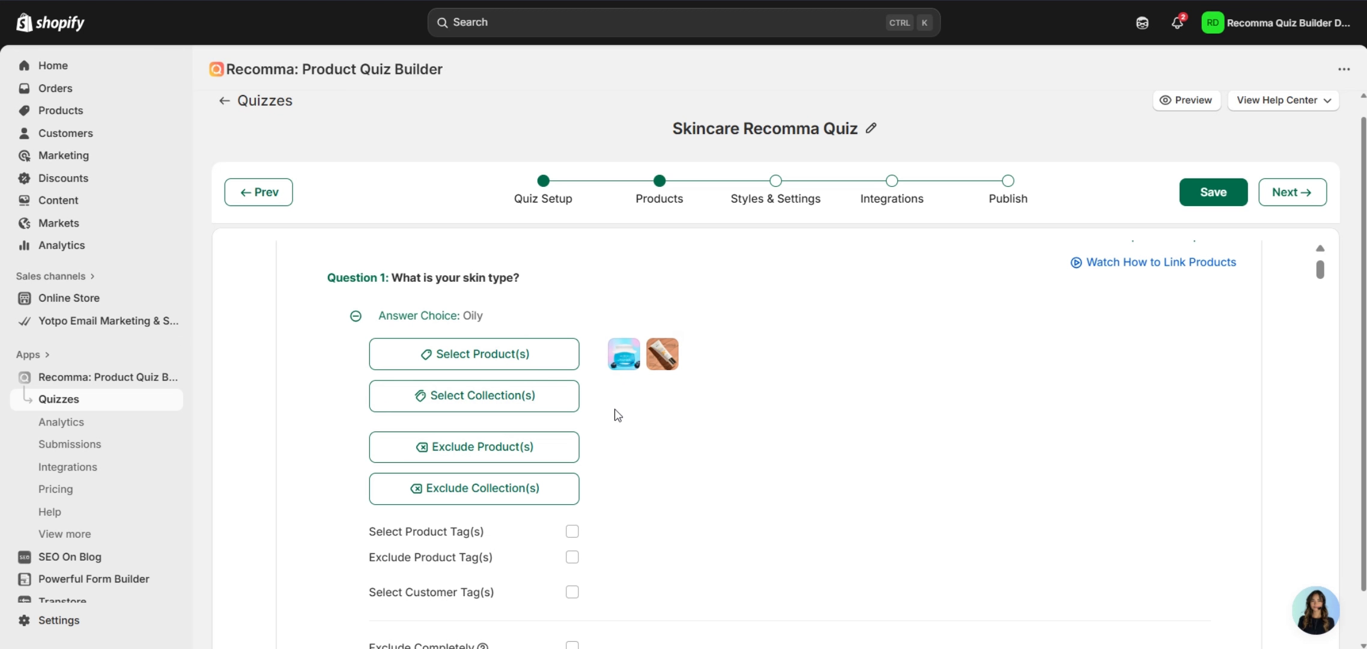
left_click(390, 396)
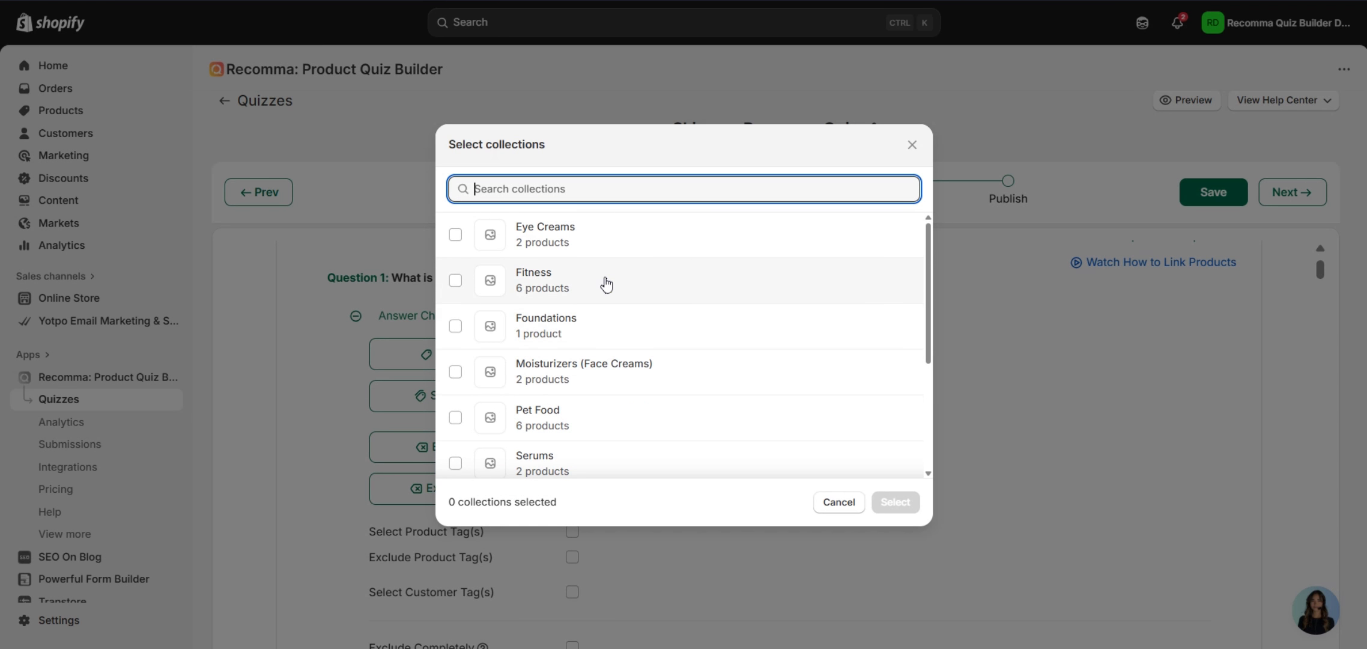
scroll(605, 284, "down", 3)
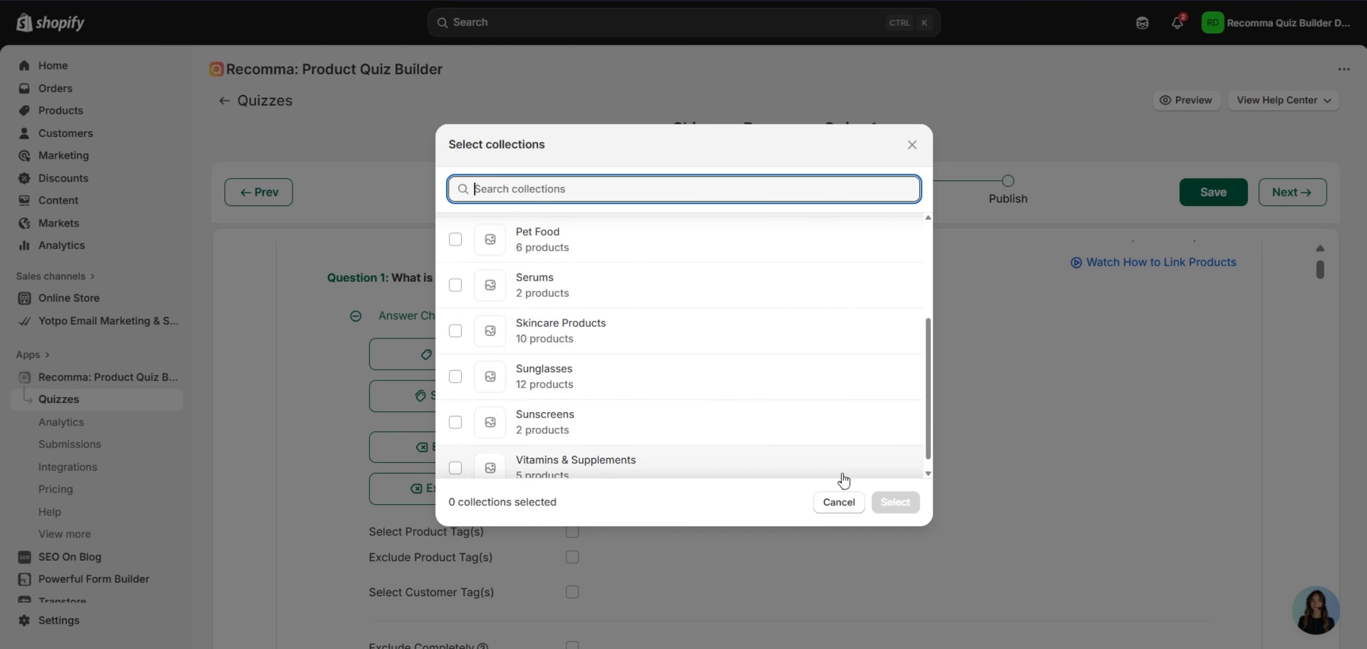
left_click(839, 502)
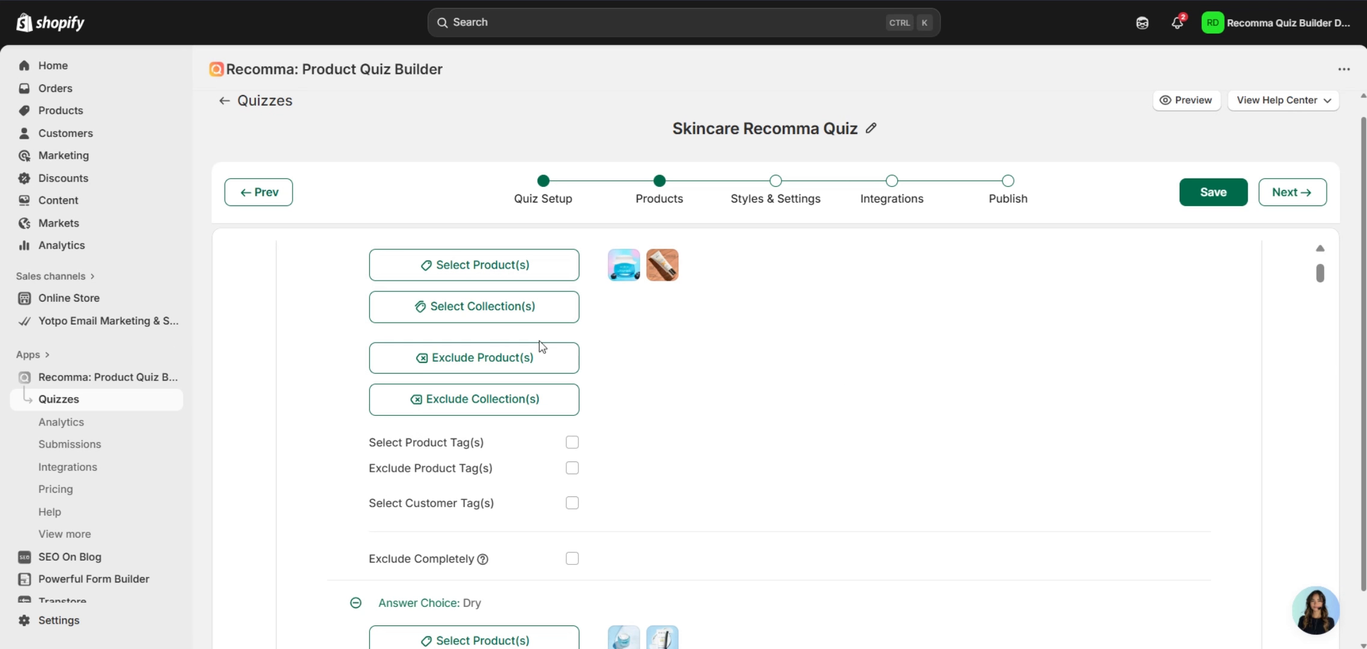
scroll(775, 429, "up", 2)
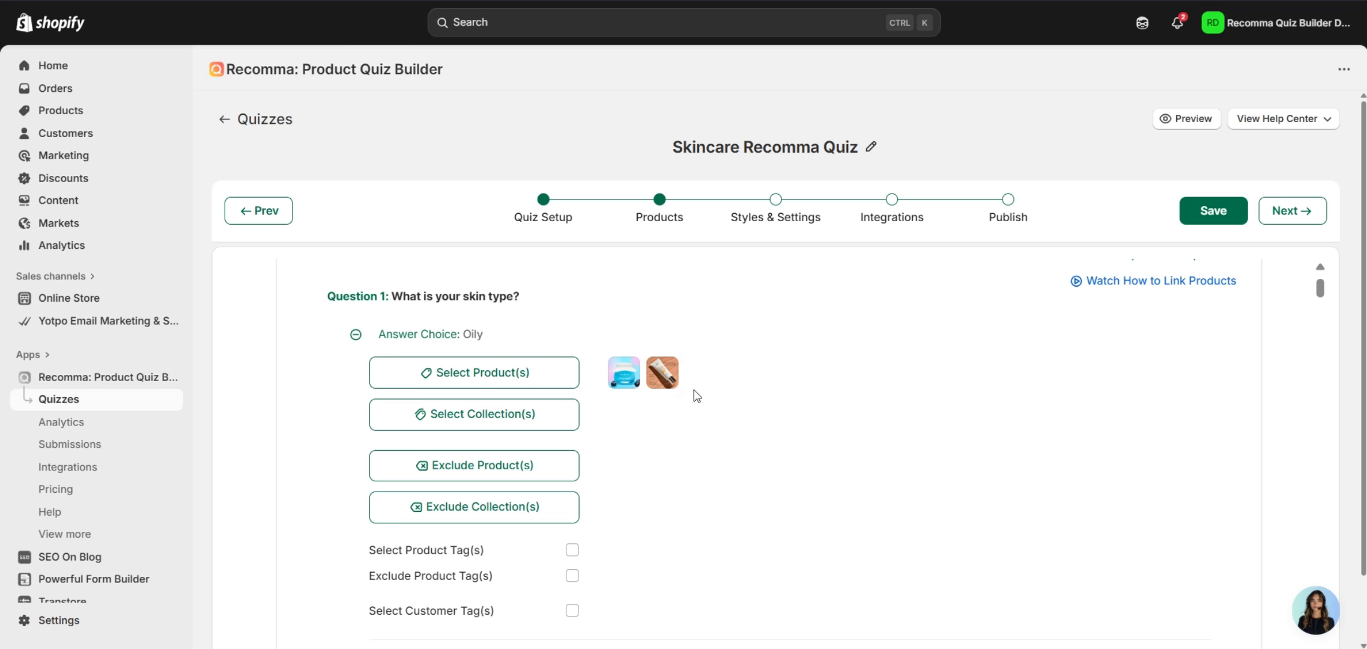
scroll(695, 395, "down", 3)
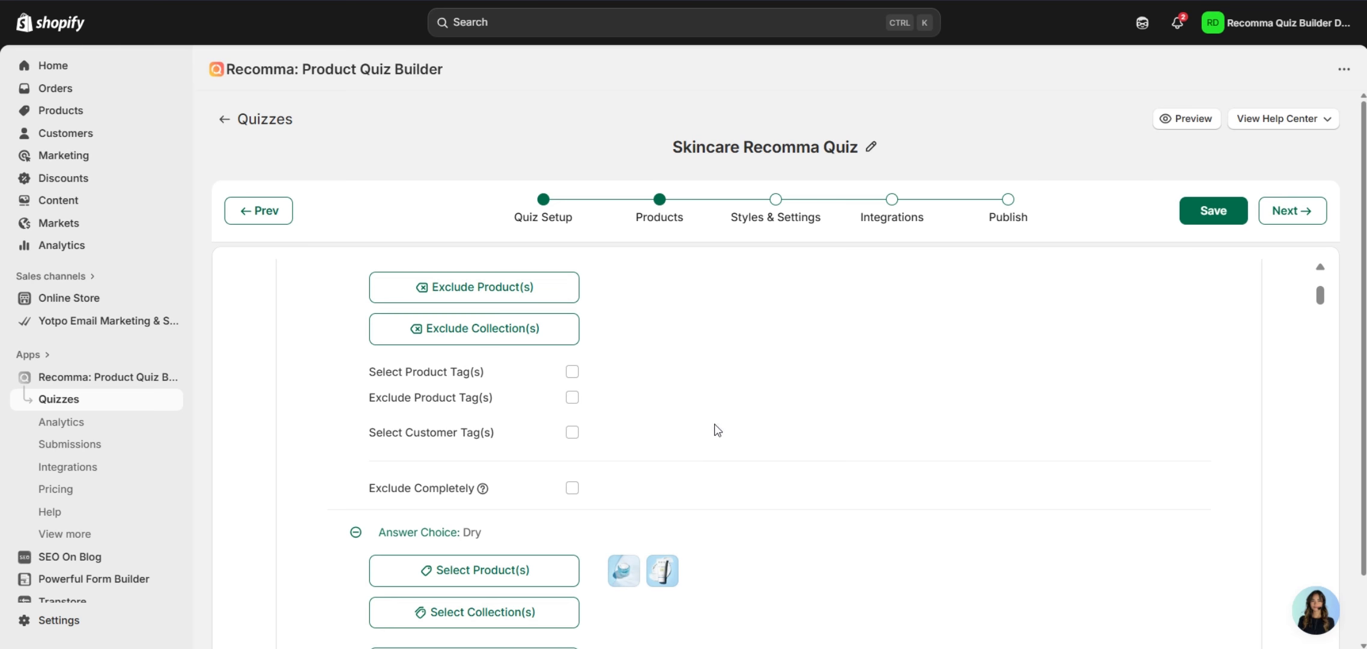
scroll(718, 430, "up", 3)
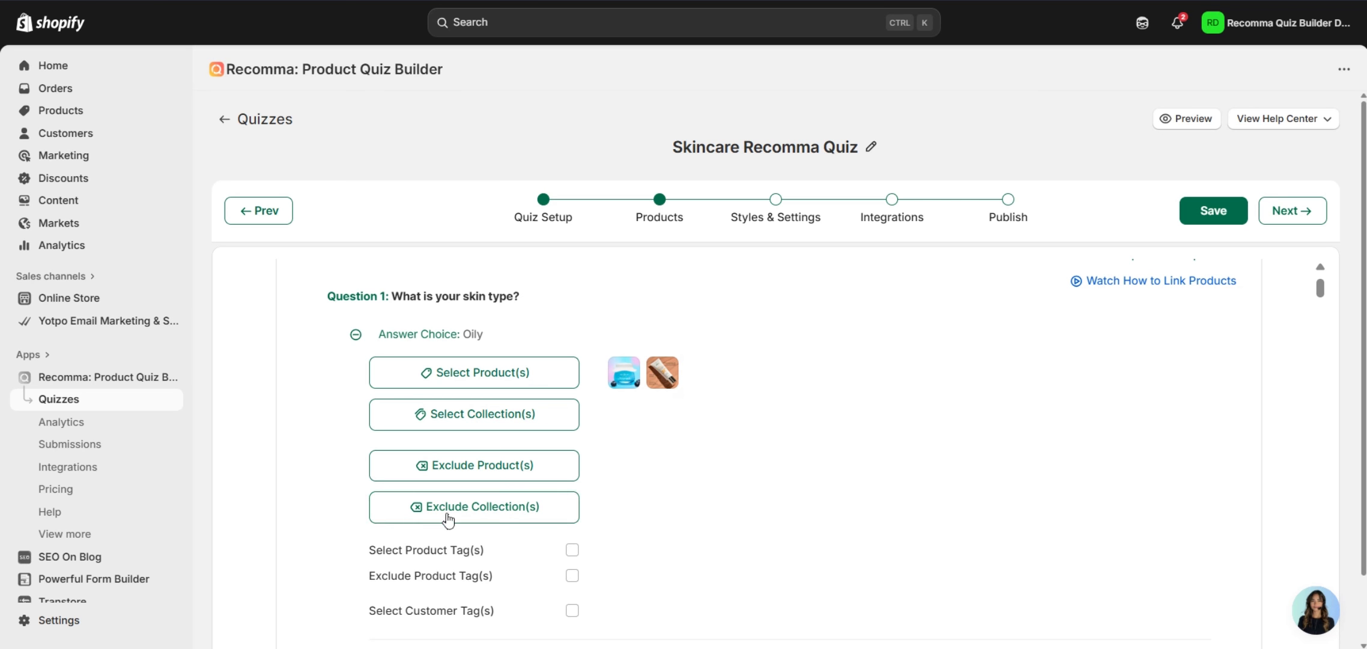
scroll(456, 515, "down", 2)
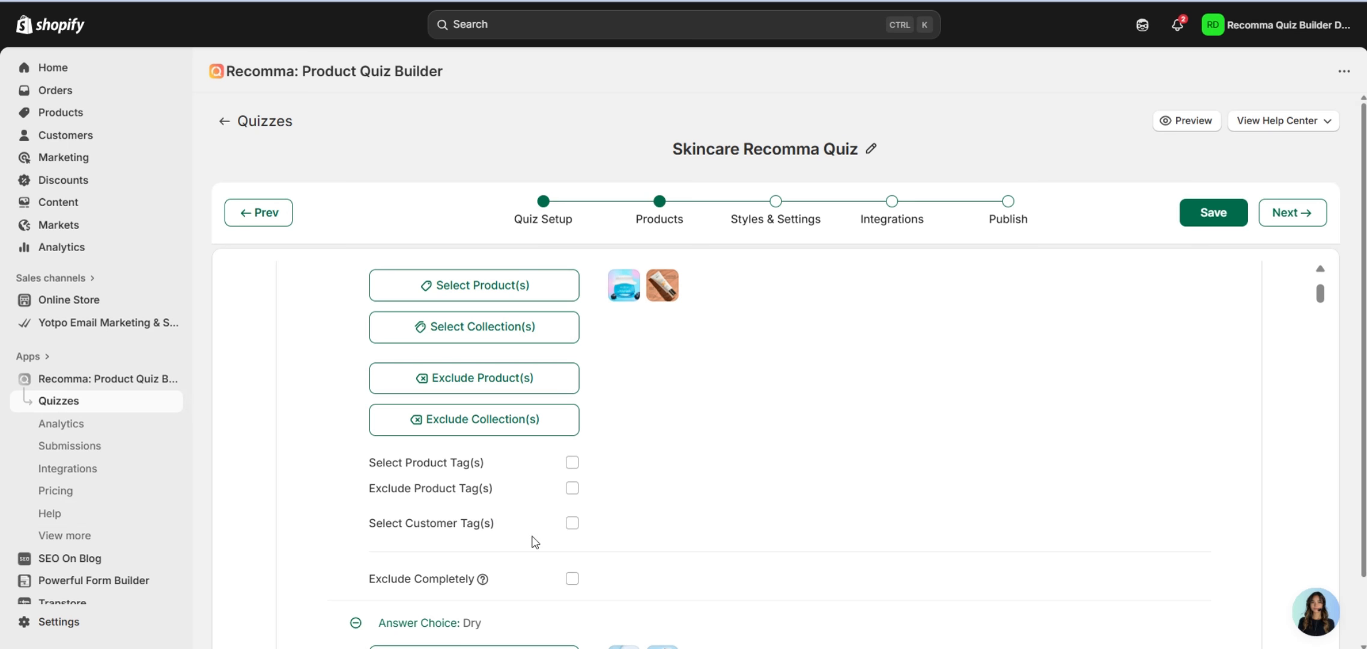
Enable Select Customer Tag(s) for the Oily answer choice.
left_click(570, 525)
scroll(691, 481, "down", 2)
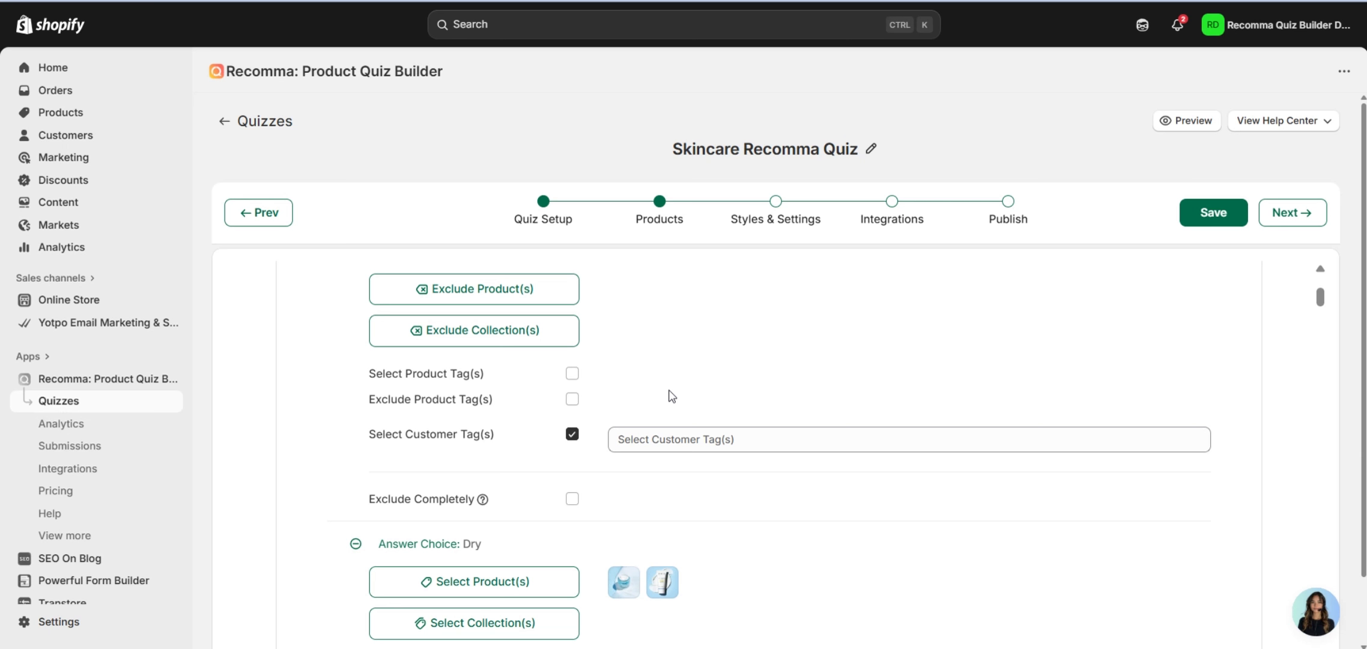
left_click(67, 468)
Turn on Create Customer on Quiz Completion under Shopify Customers integrations.
left_click(892, 207)
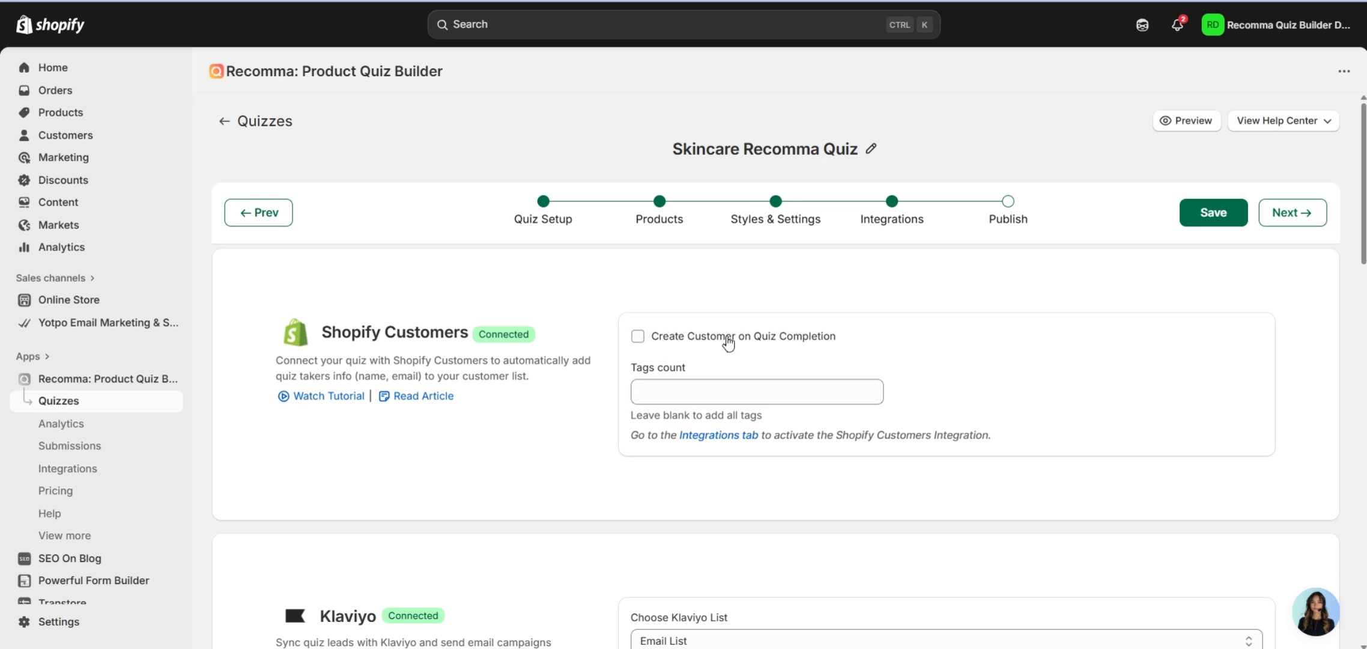
left_click(706, 343)
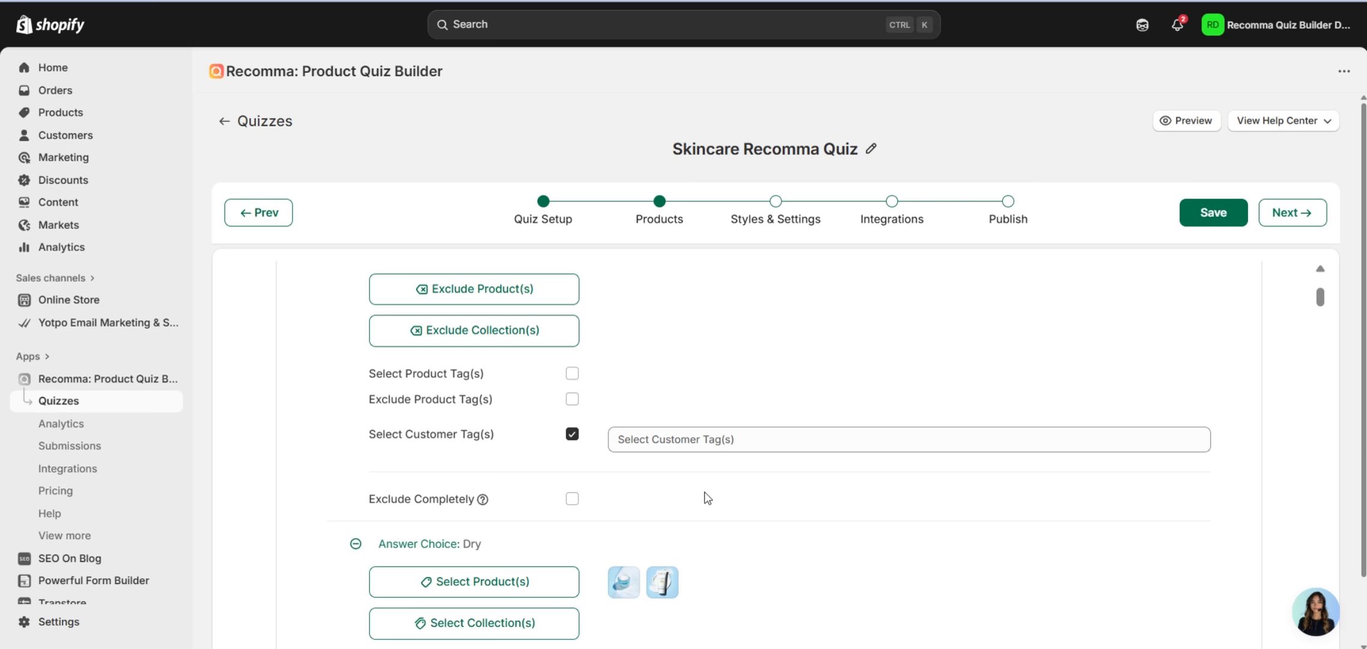
Add the new customer tag 'oily' to the Oily answer.
scroll(712, 495, "up", 2)
scroll(649, 453, "up", 2)
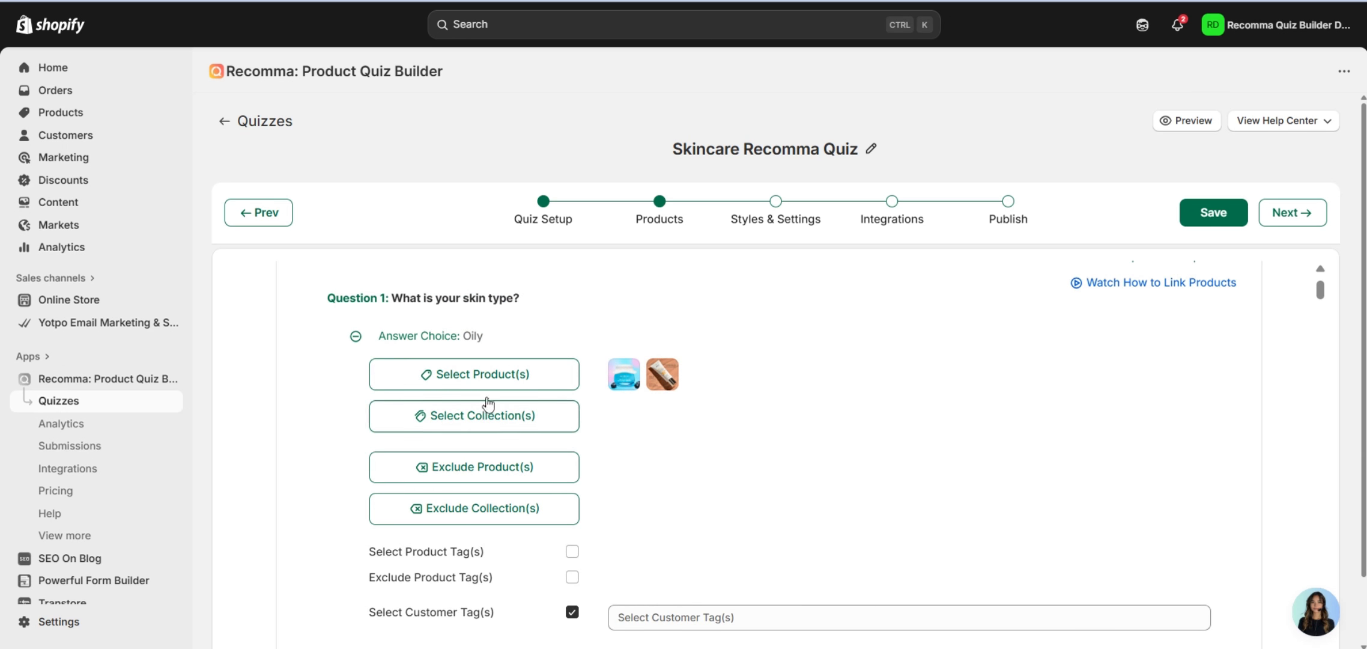
scroll(578, 329, "down", 2)
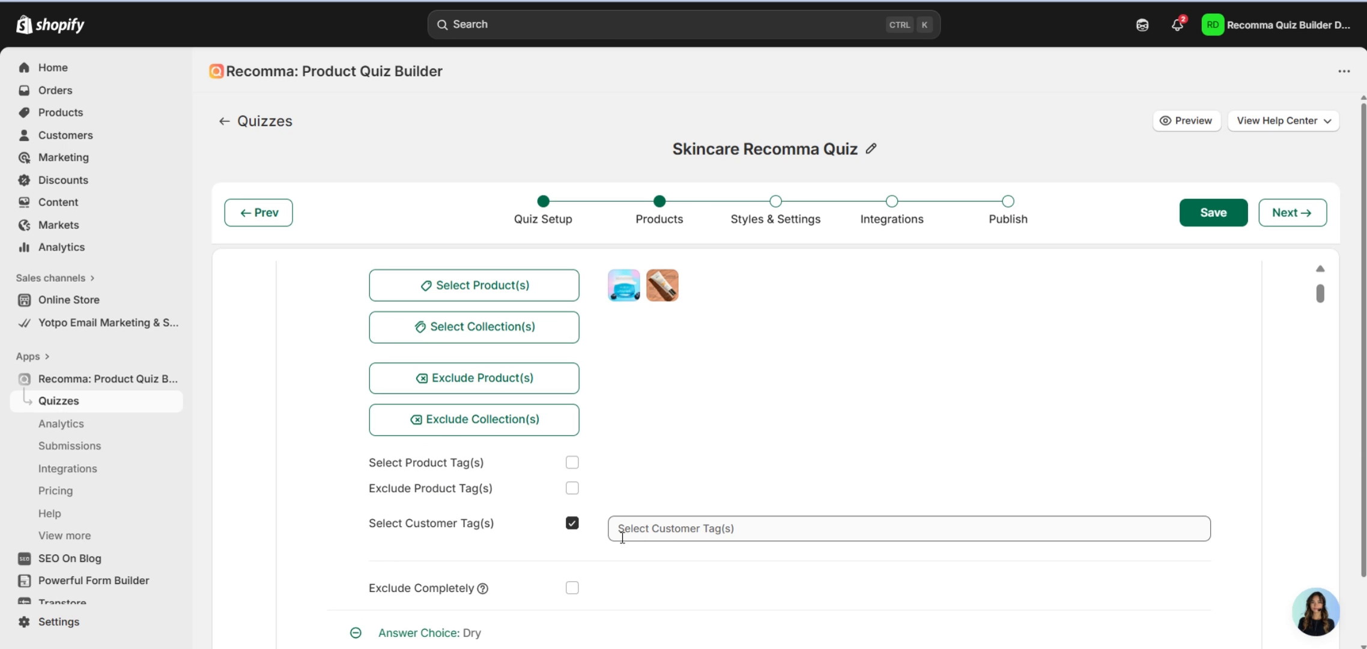
left_click(669, 535)
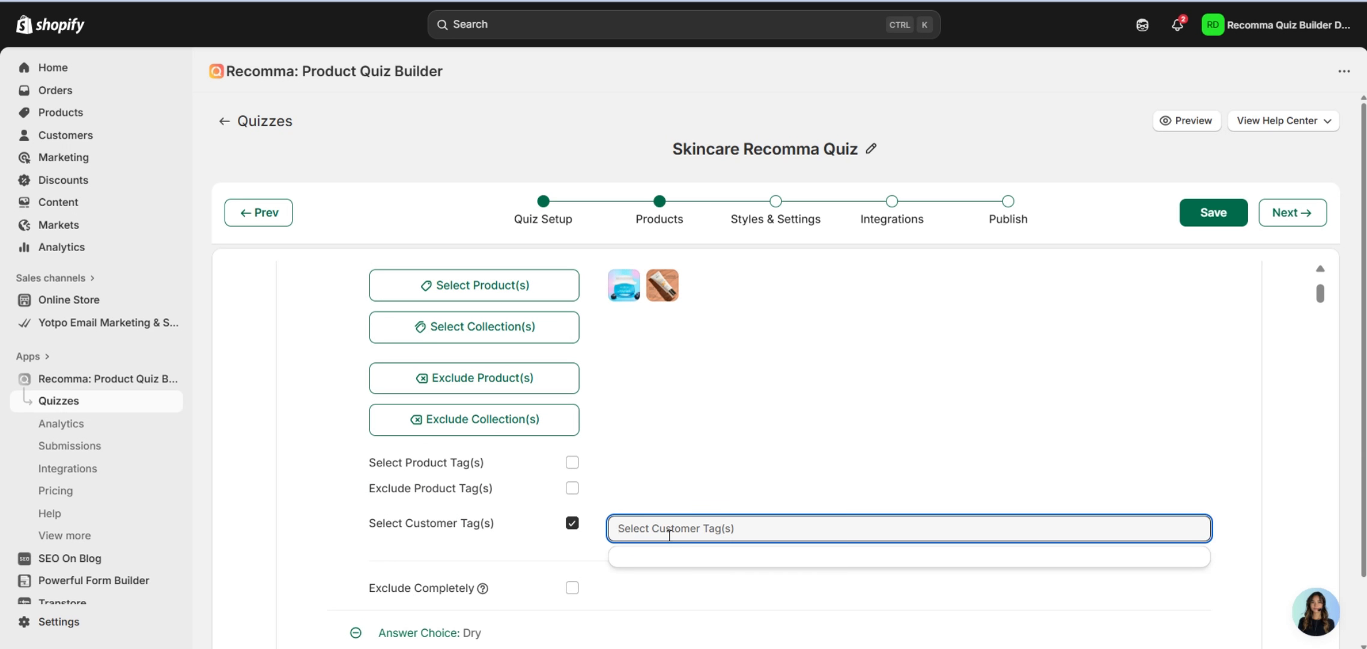
type("oily")
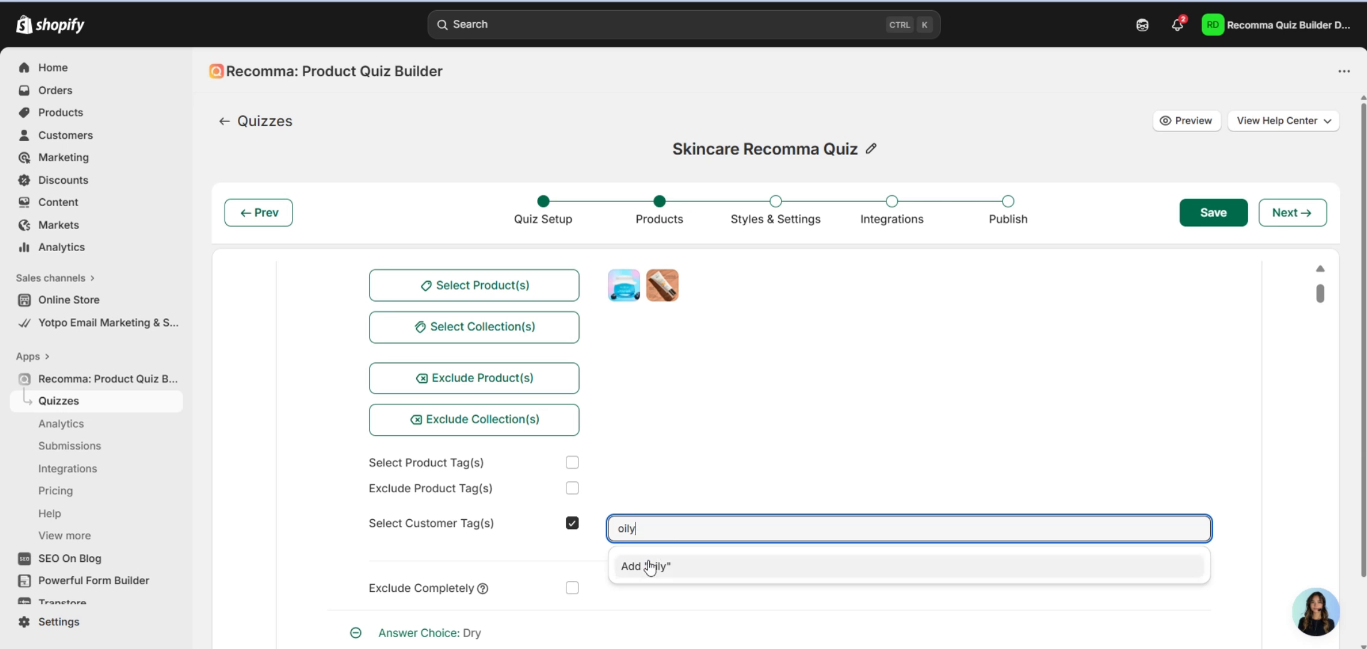
left_click(678, 560)
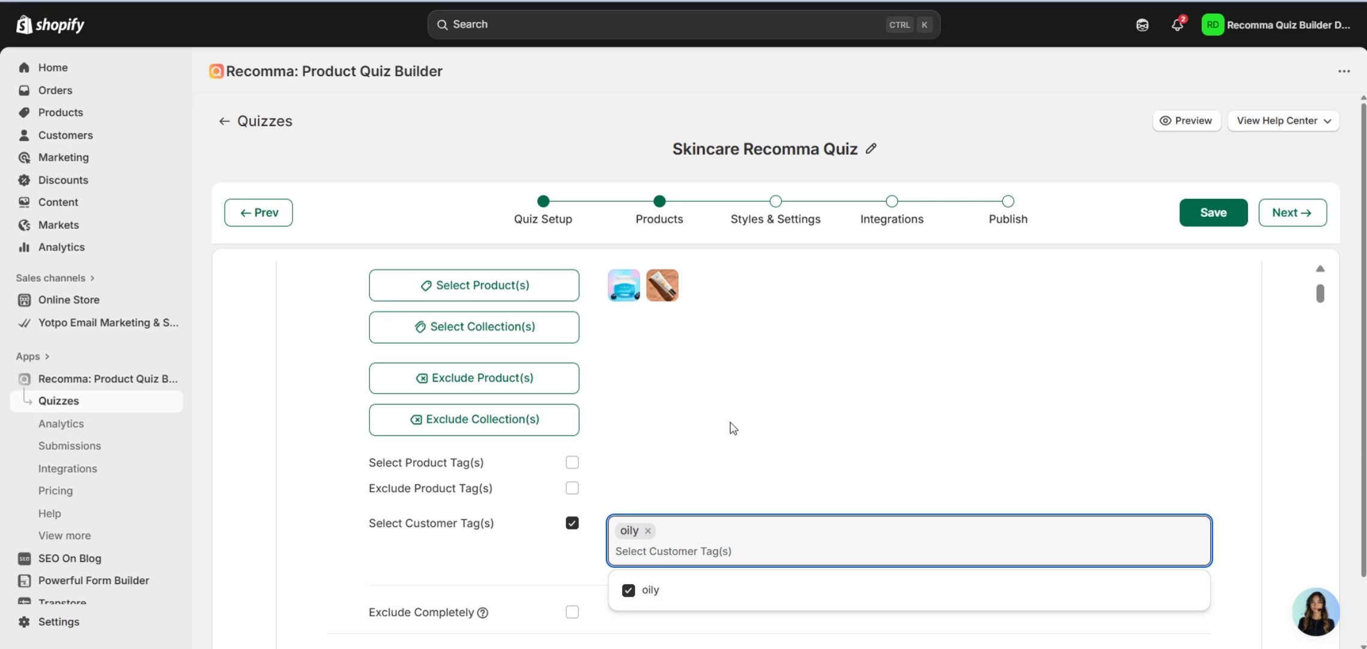
Close the tag suggestions list and scroll down the Products step.
scroll(757, 436, "up", 2)
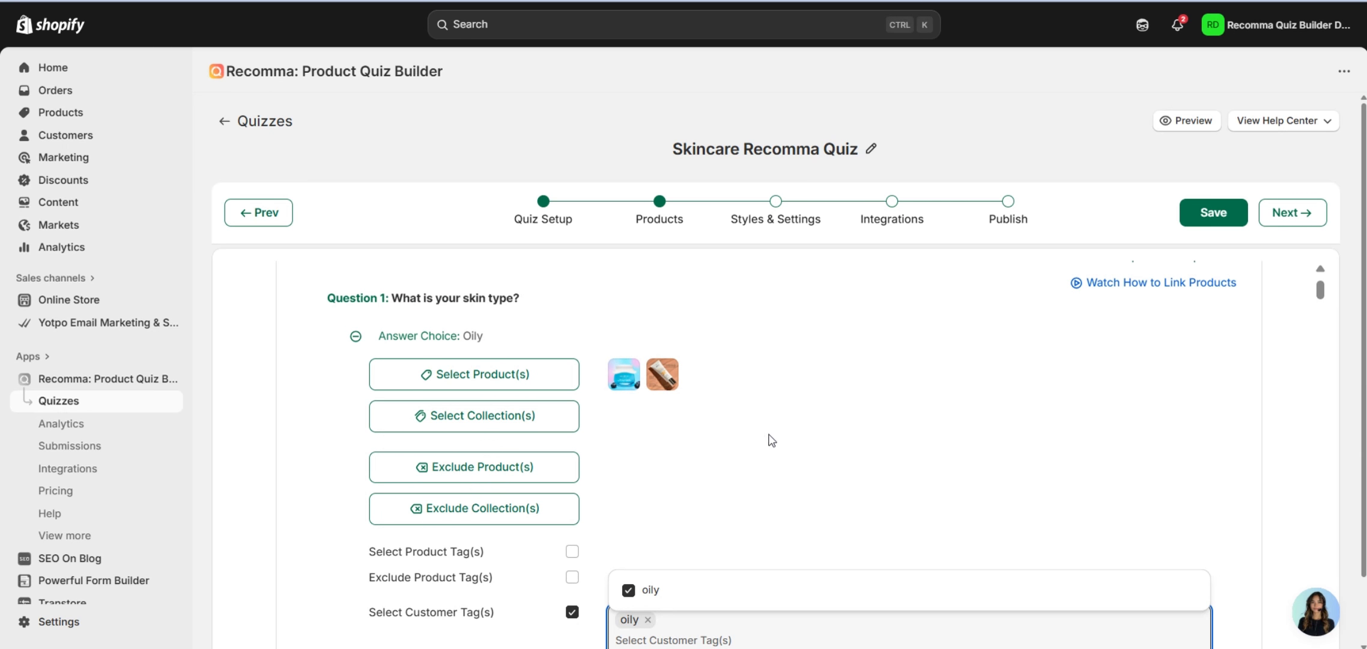
scroll(917, 385, "down", 2)
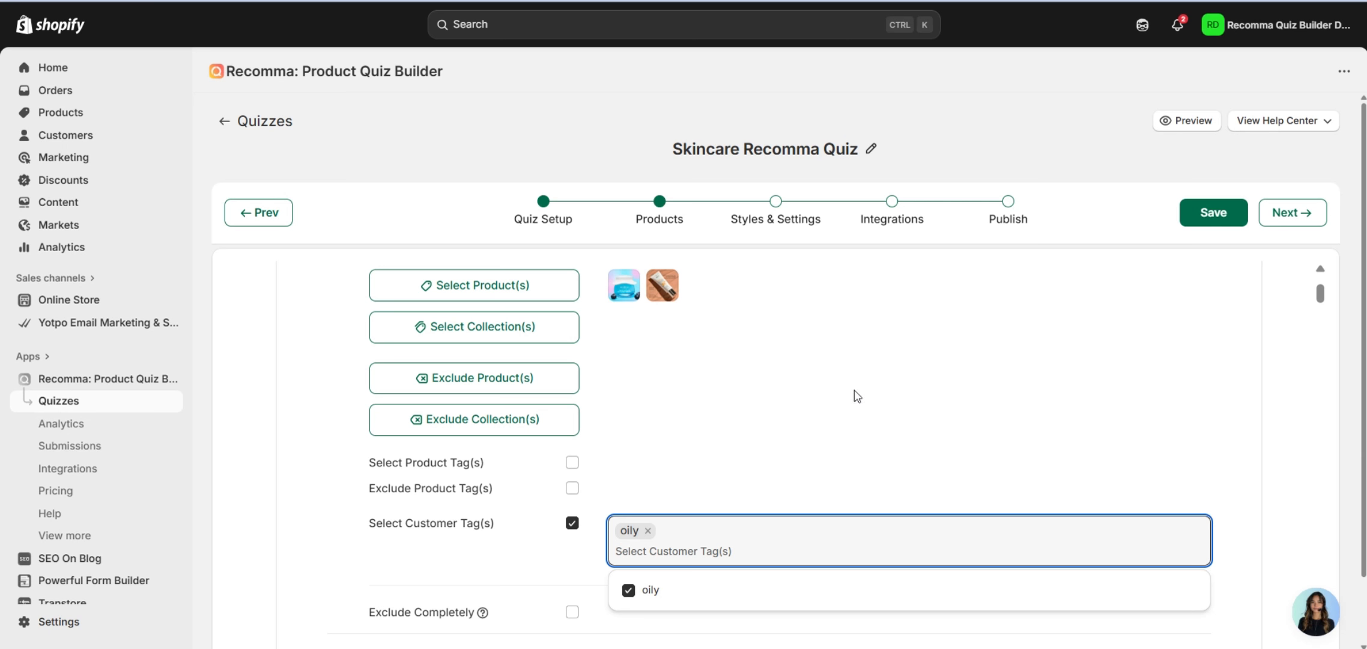
scroll(700, 386, "up", 2)
scroll(700, 386, "down", 2)
left_click(571, 524)
scroll(661, 439, "down", 2)
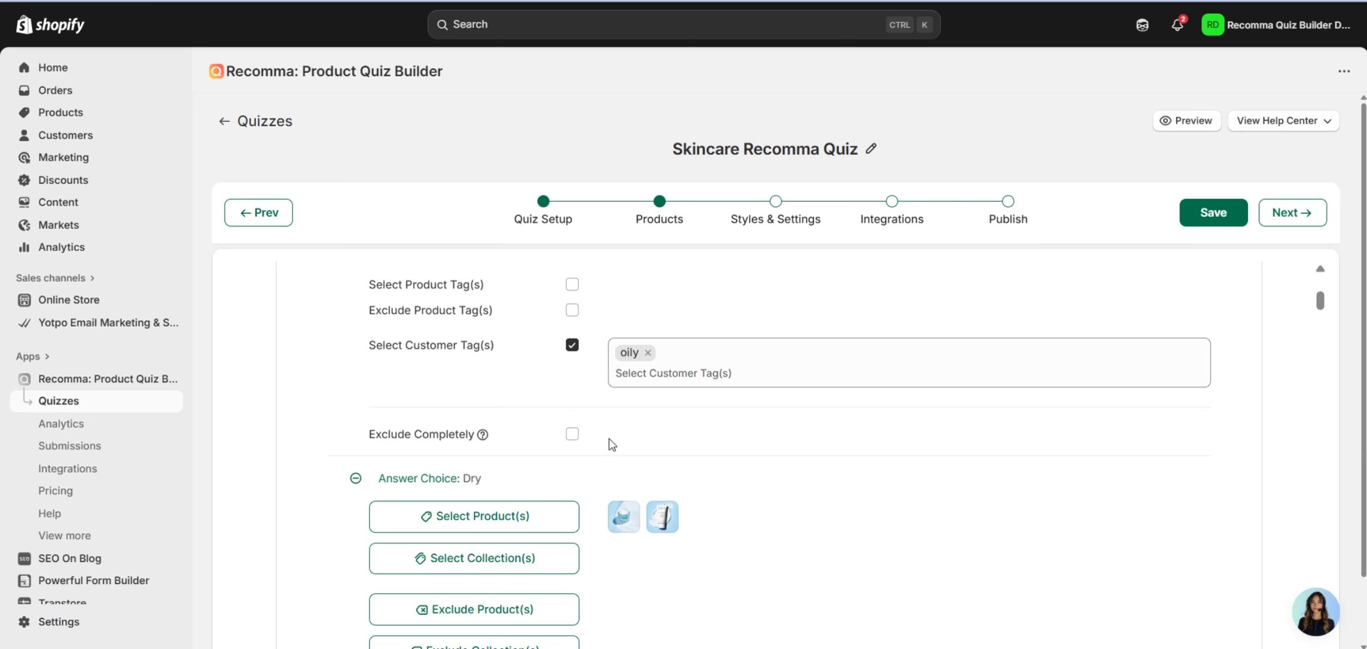
scroll(611, 445, "down", 10)
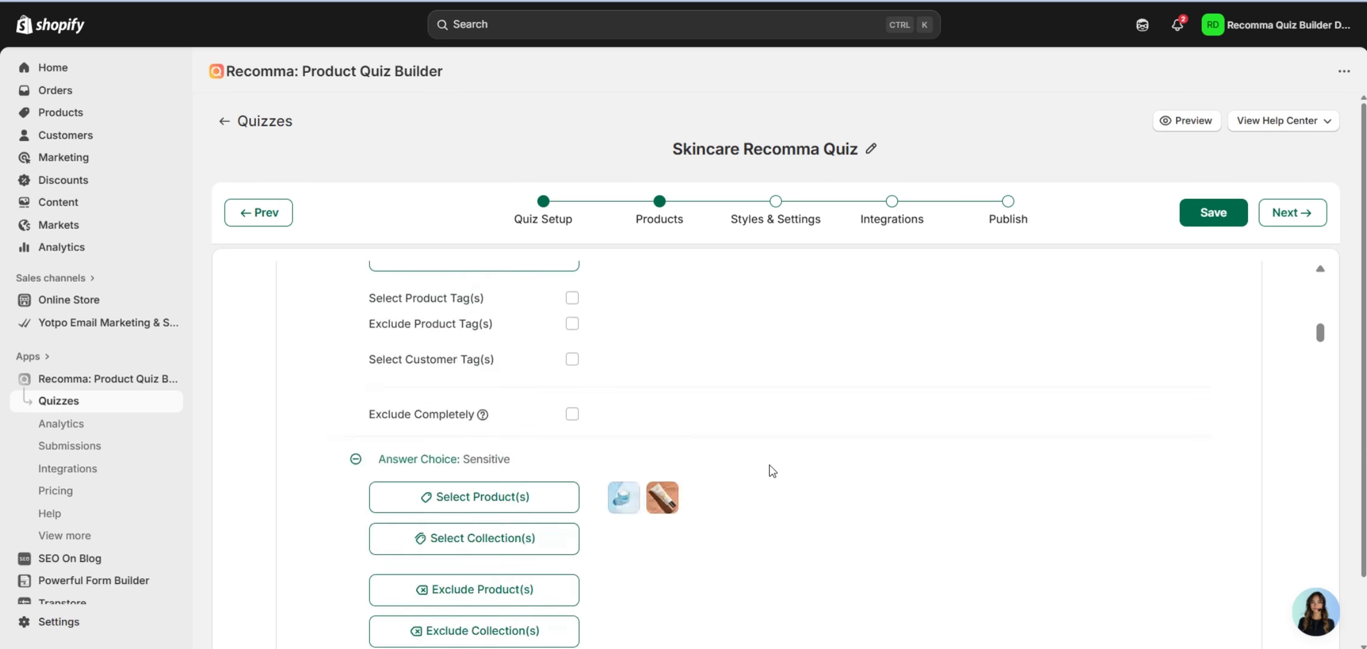
scroll(772, 468, "down", 15)
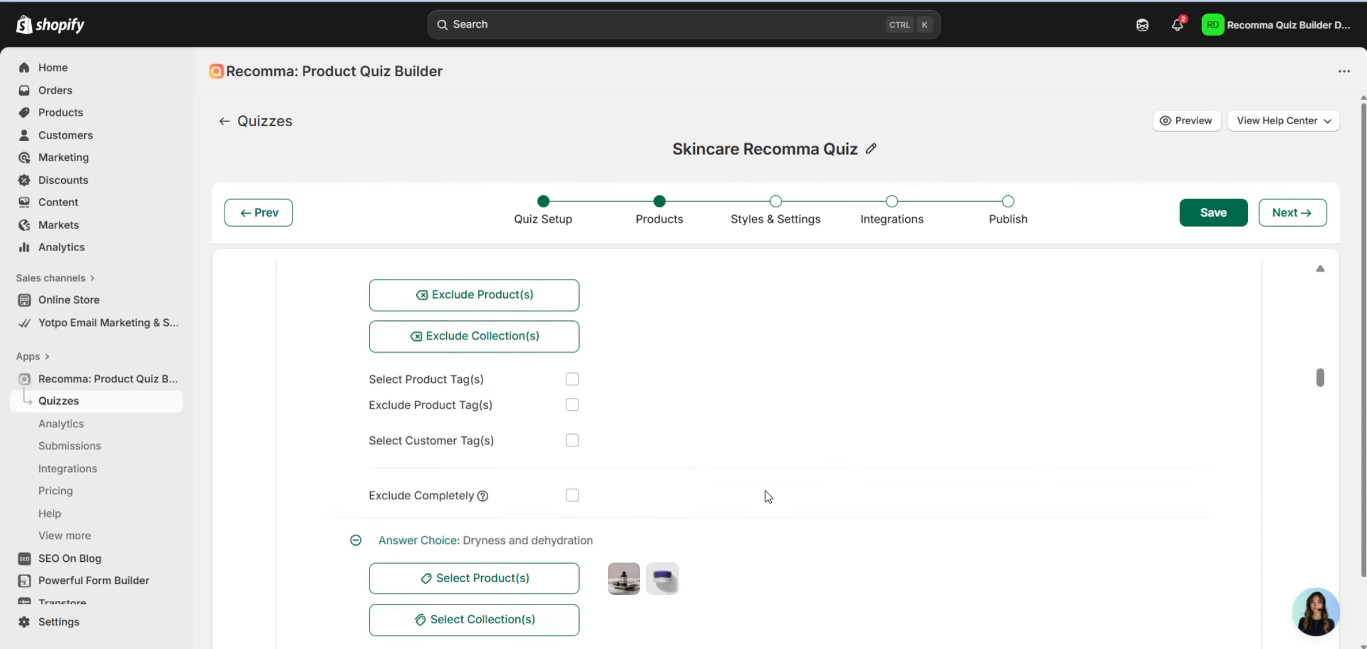
scroll(769, 495, "down", 4)
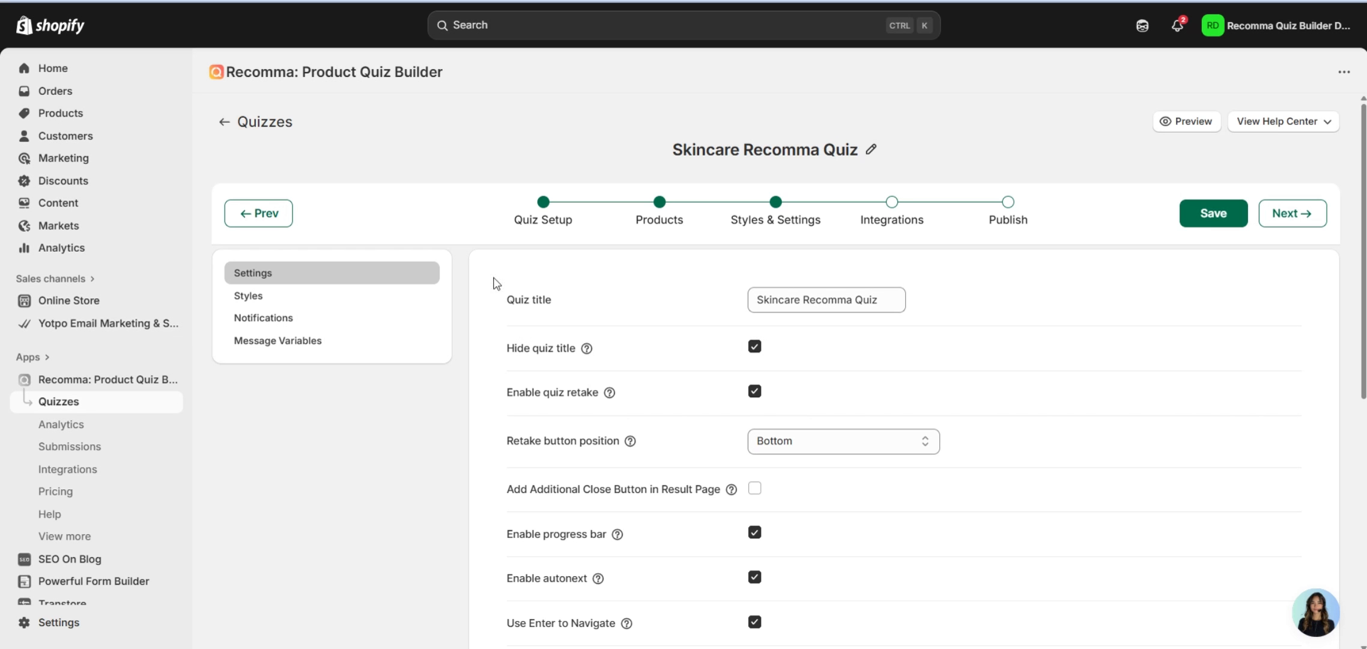
Review the quiz settings: retake, progress bar, autonext, and currency sign positioned Right.
scroll(790, 281, "down", 8)
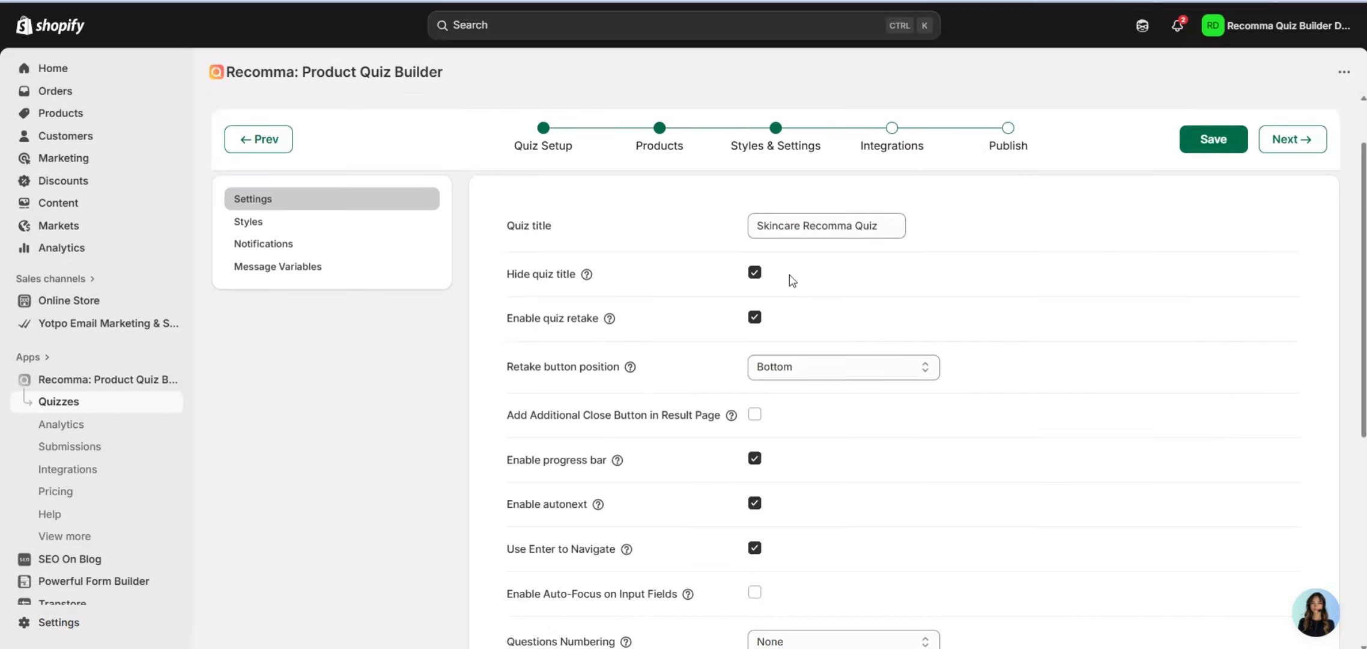
scroll(841, 318, "up", 6)
scroll(862, 336, "up", 2)
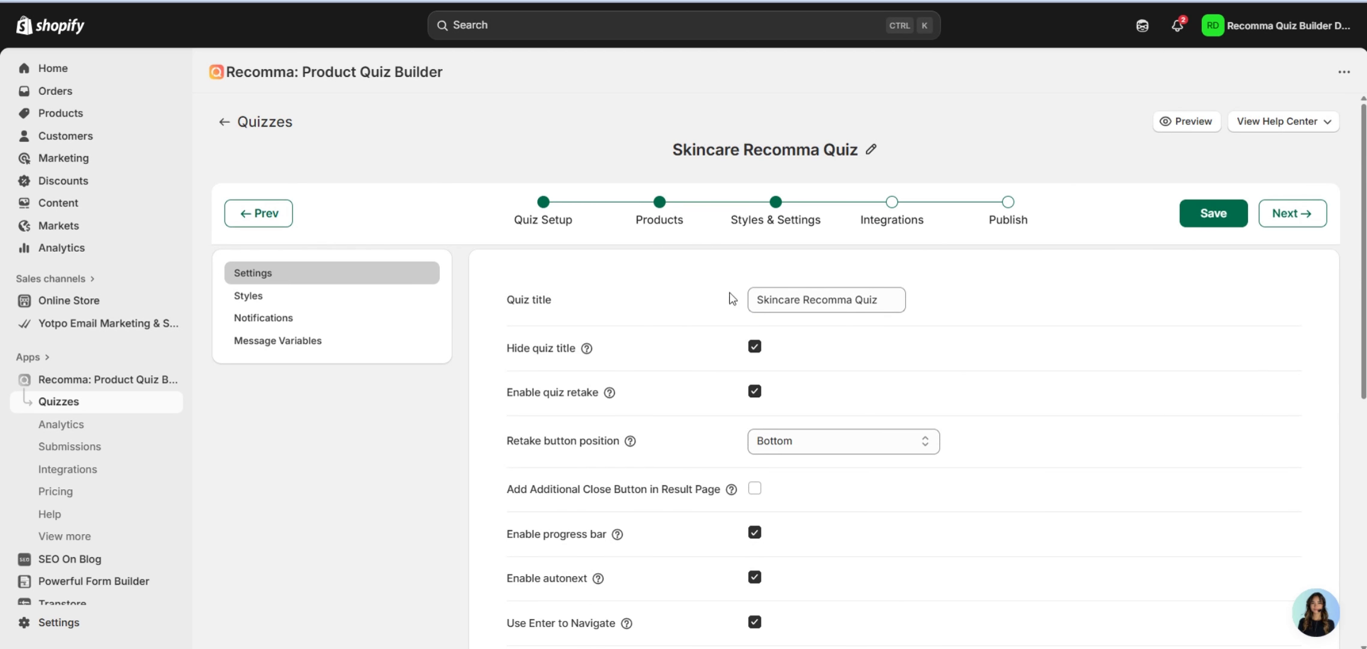
scroll(730, 299, "down", 2)
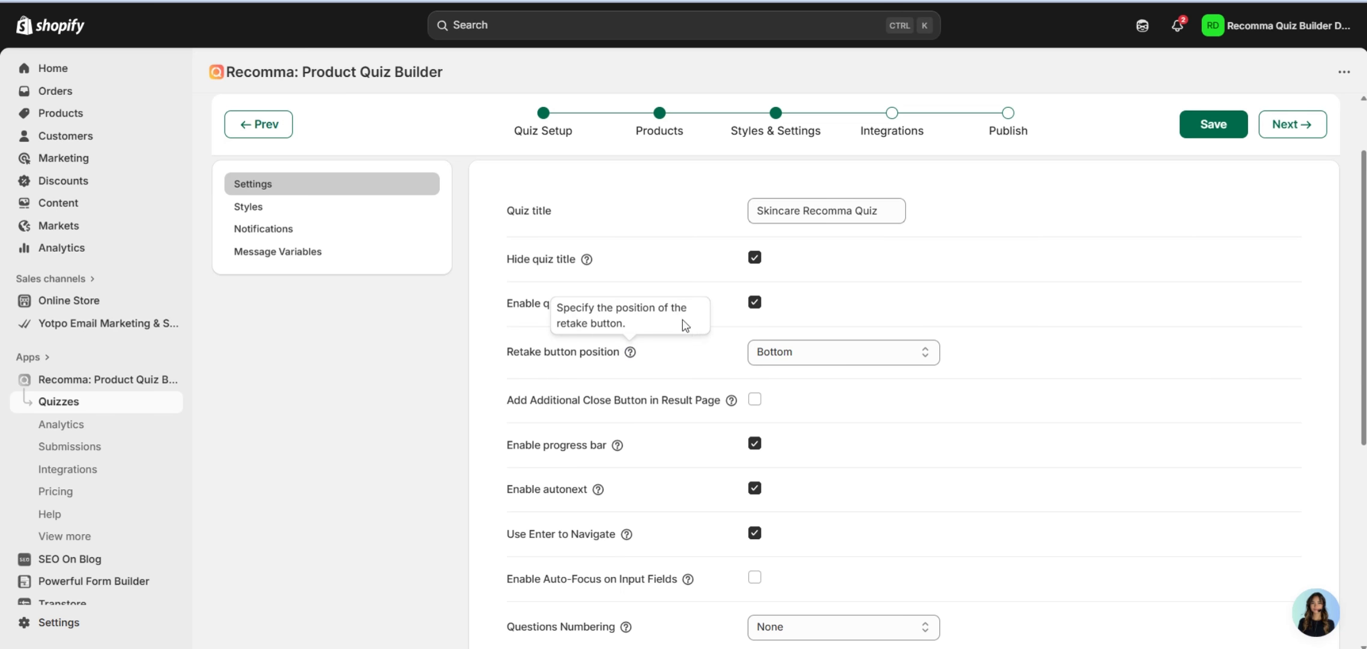
scroll(708, 313, "down", 2)
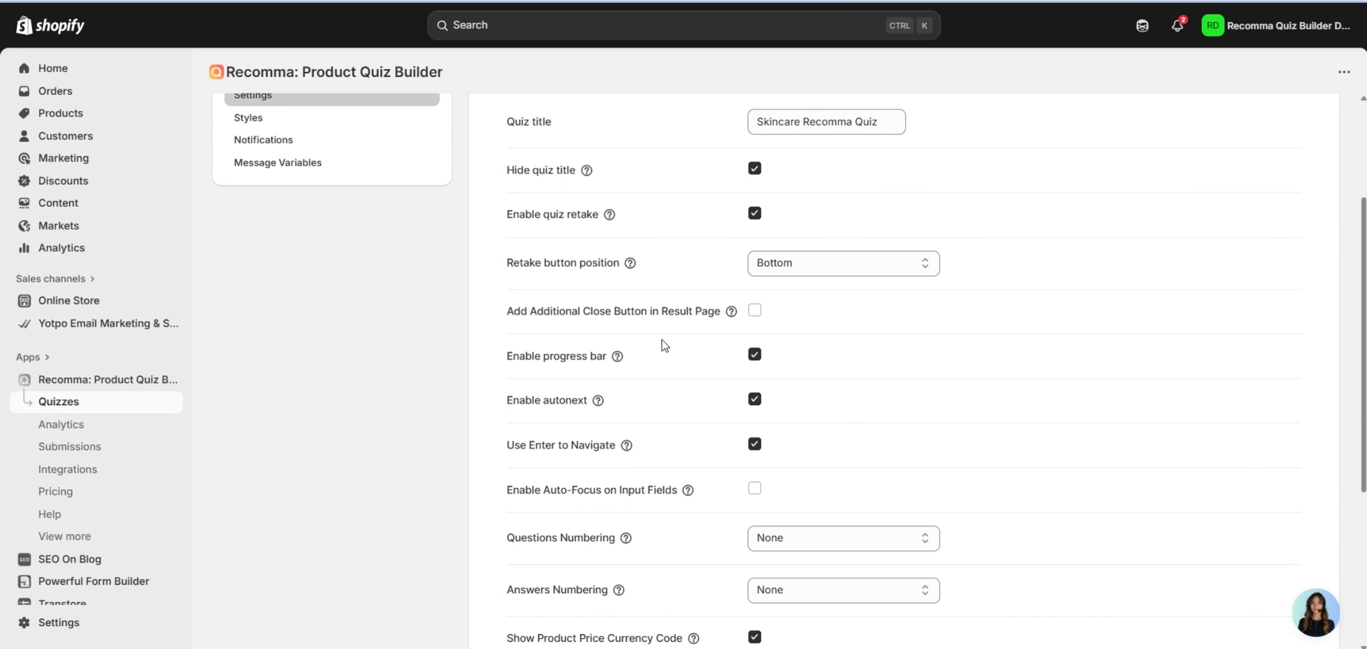
scroll(631, 339, "down", 2)
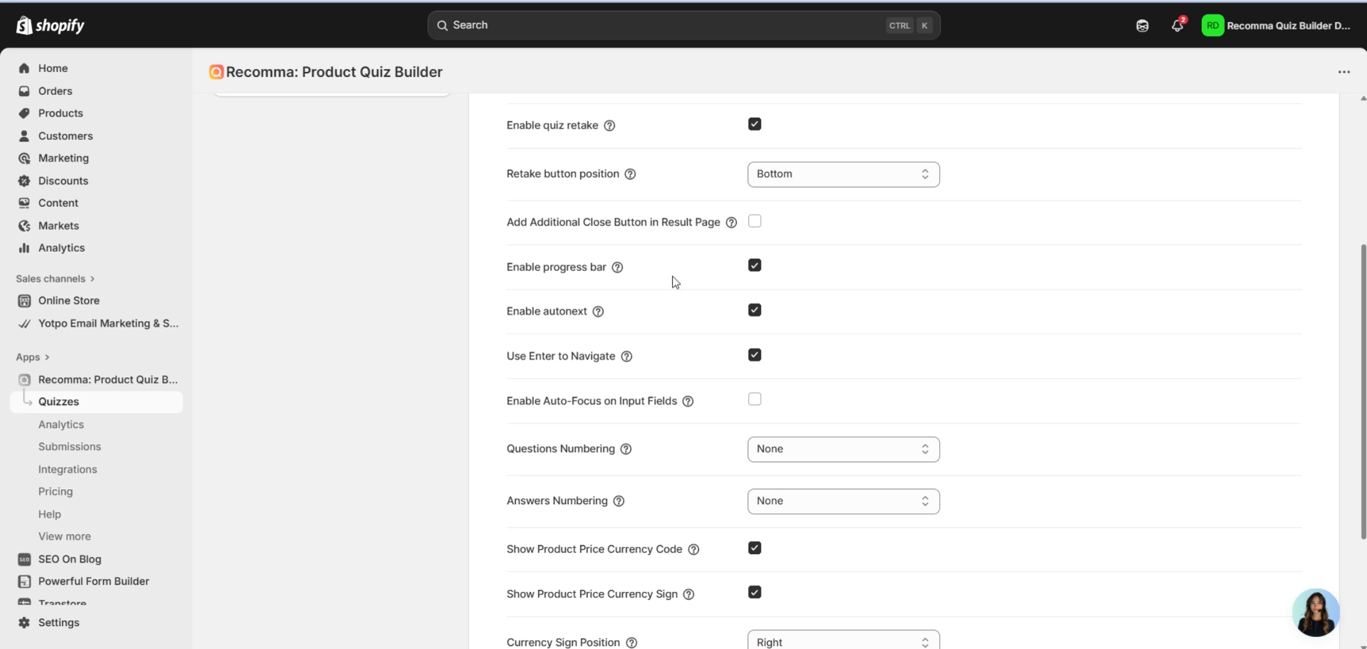
scroll(650, 306, "down", 1)
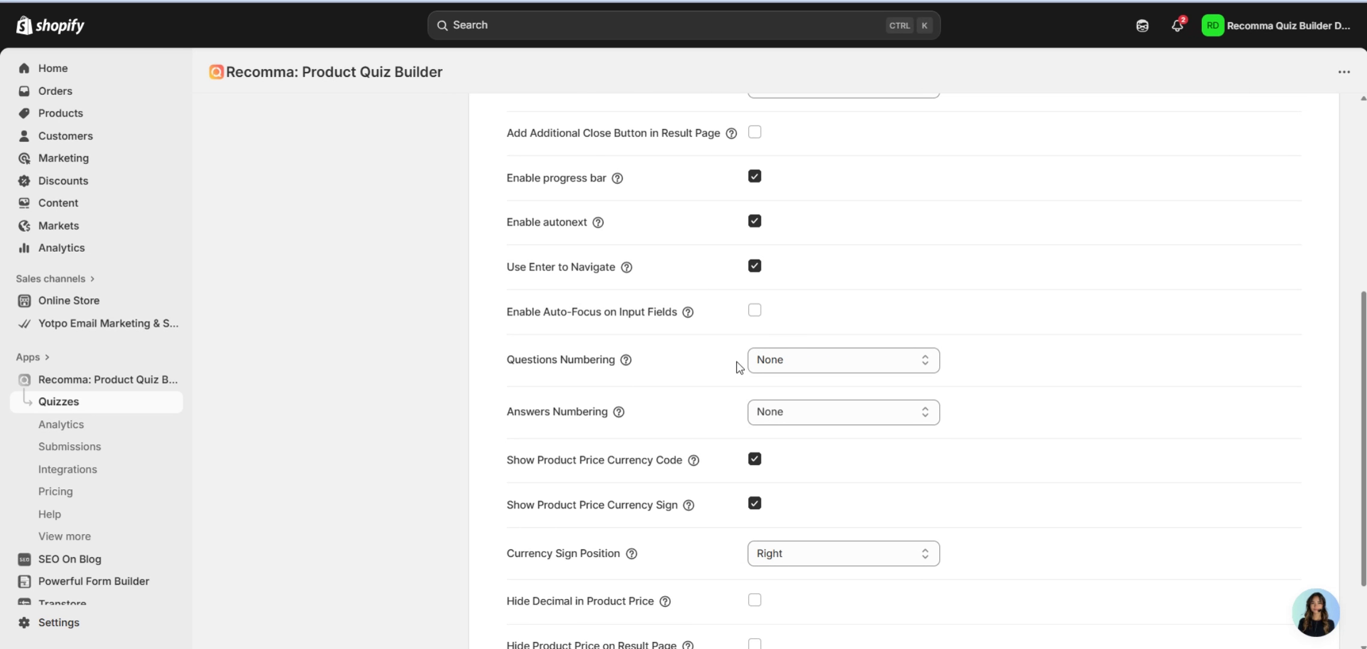
scroll(709, 352, "down", 1)
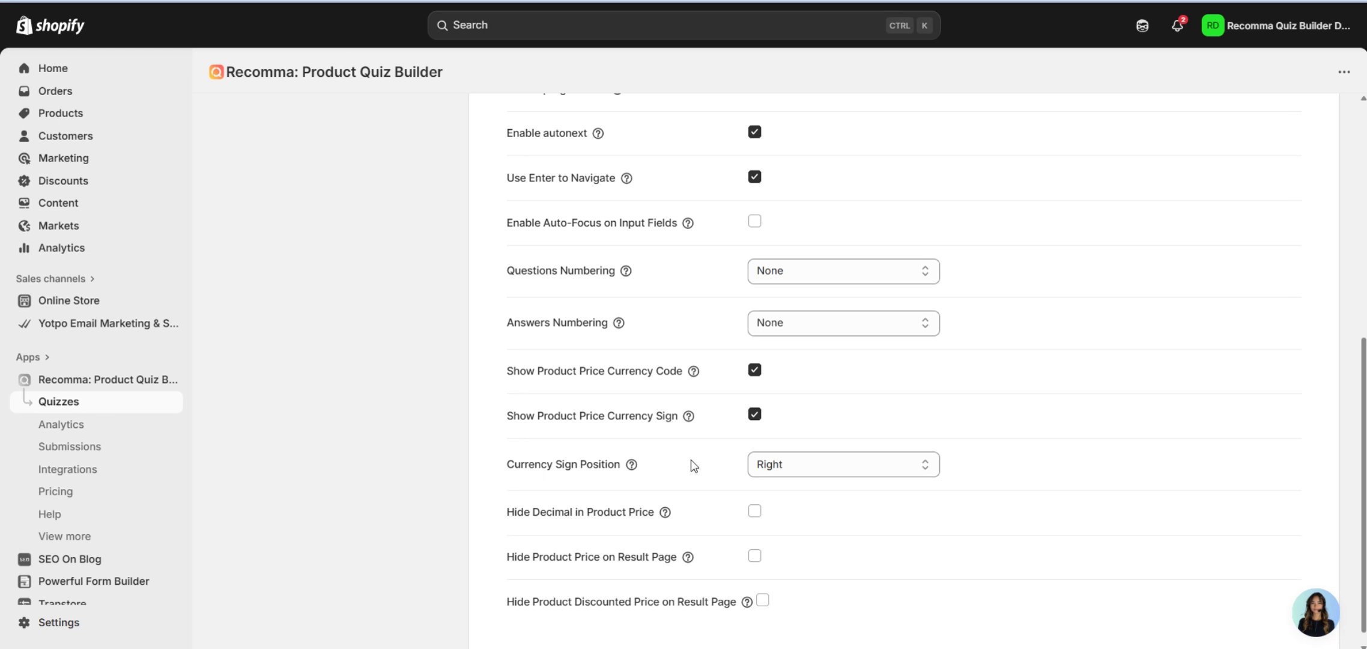
scroll(691, 456, "down", 1)
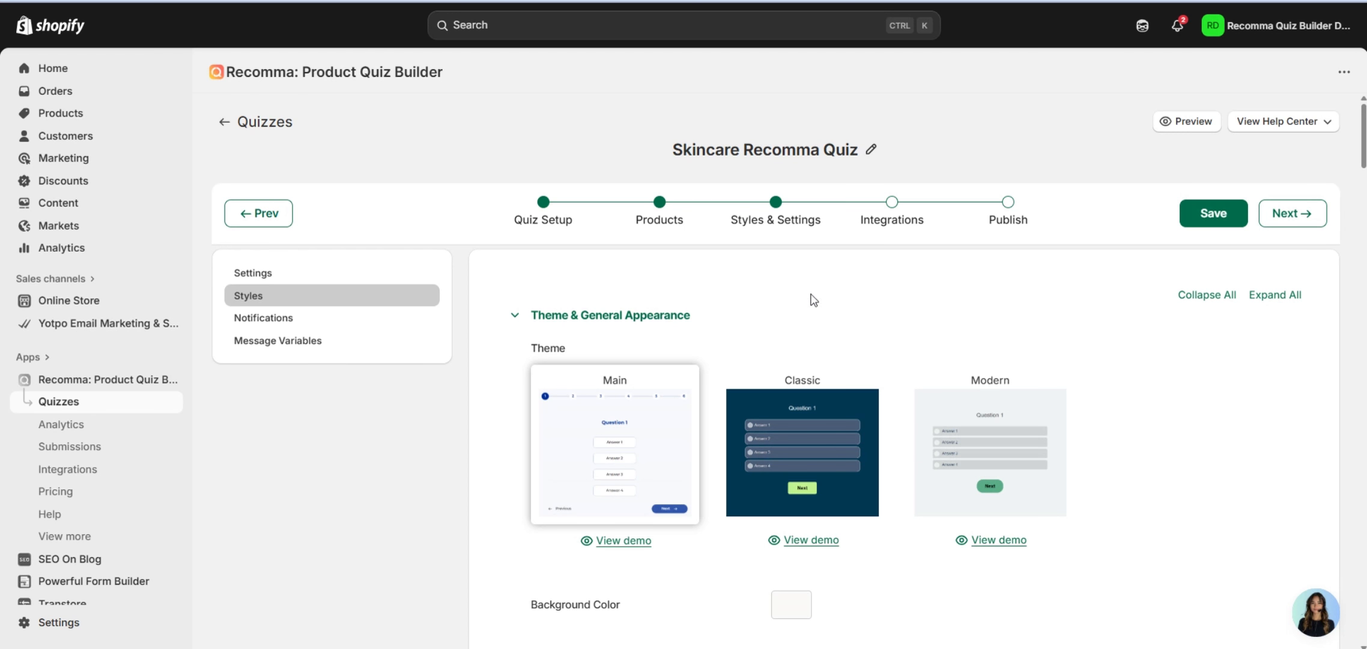
Review the style options, including Fade animation at 150 ms.
scroll(813, 299, "down", 2)
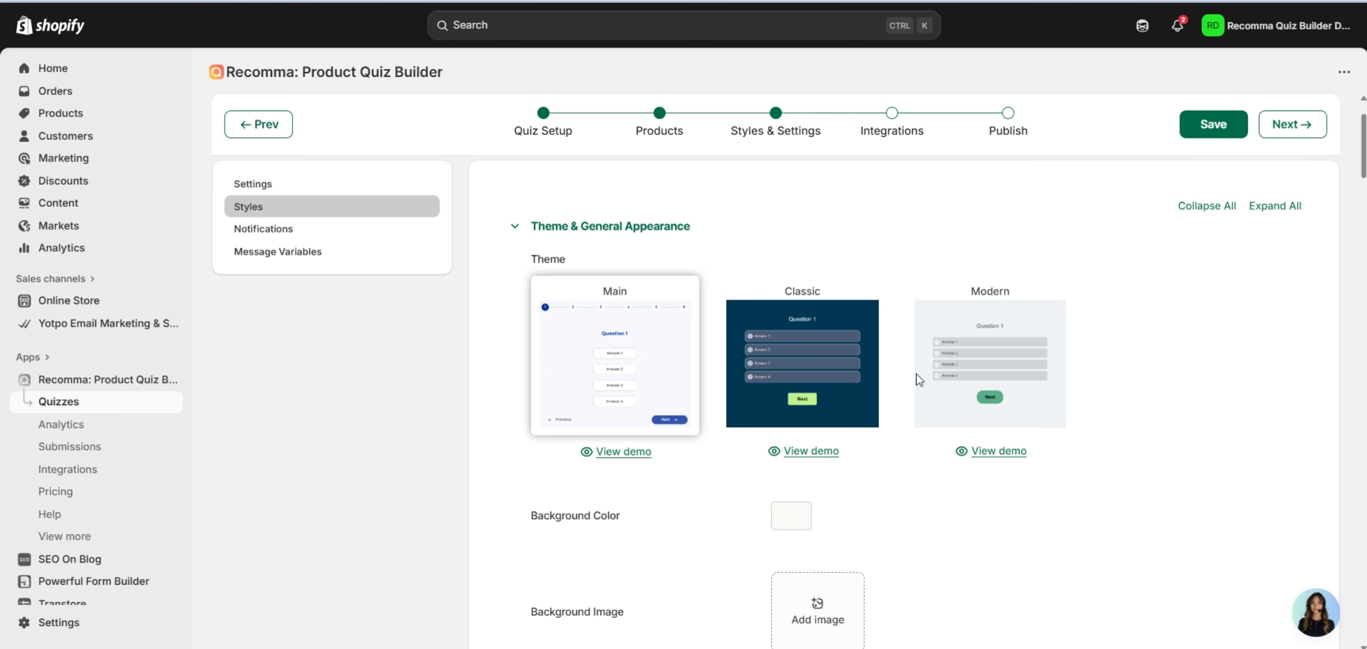
scroll(877, 378, "down", 2)
scroll(577, 406, "down", 12)
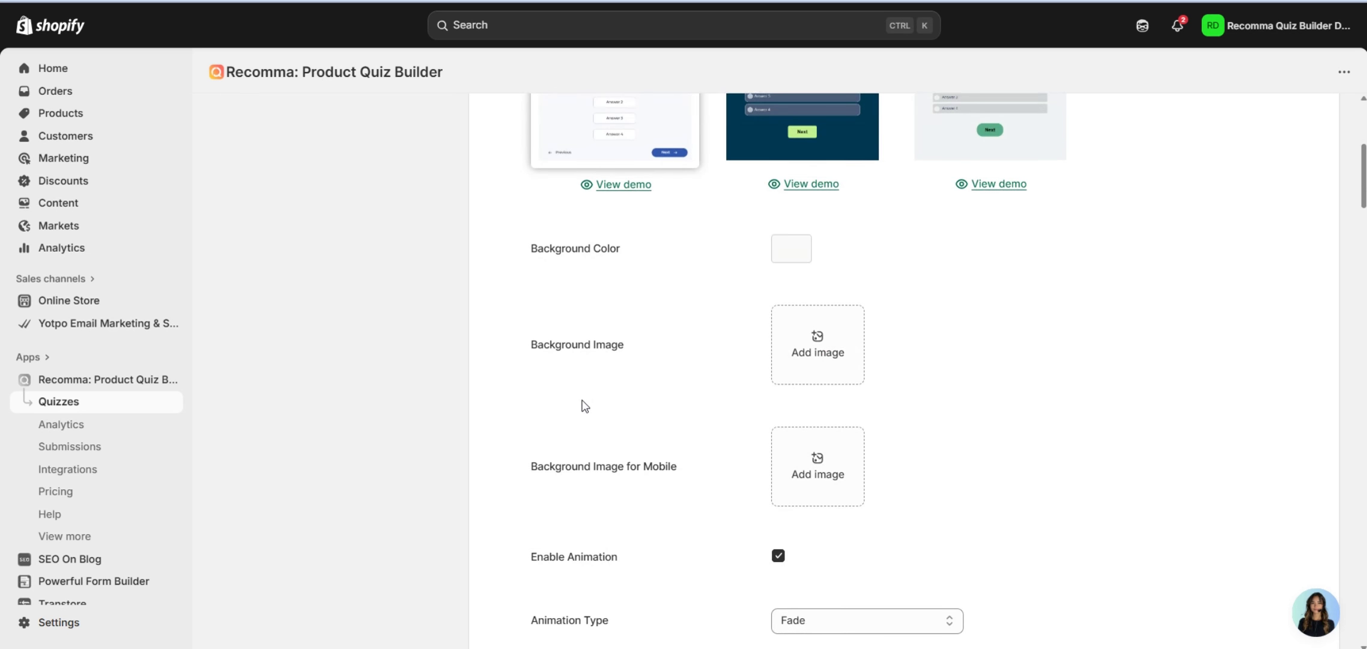
scroll(590, 404, "down", 8)
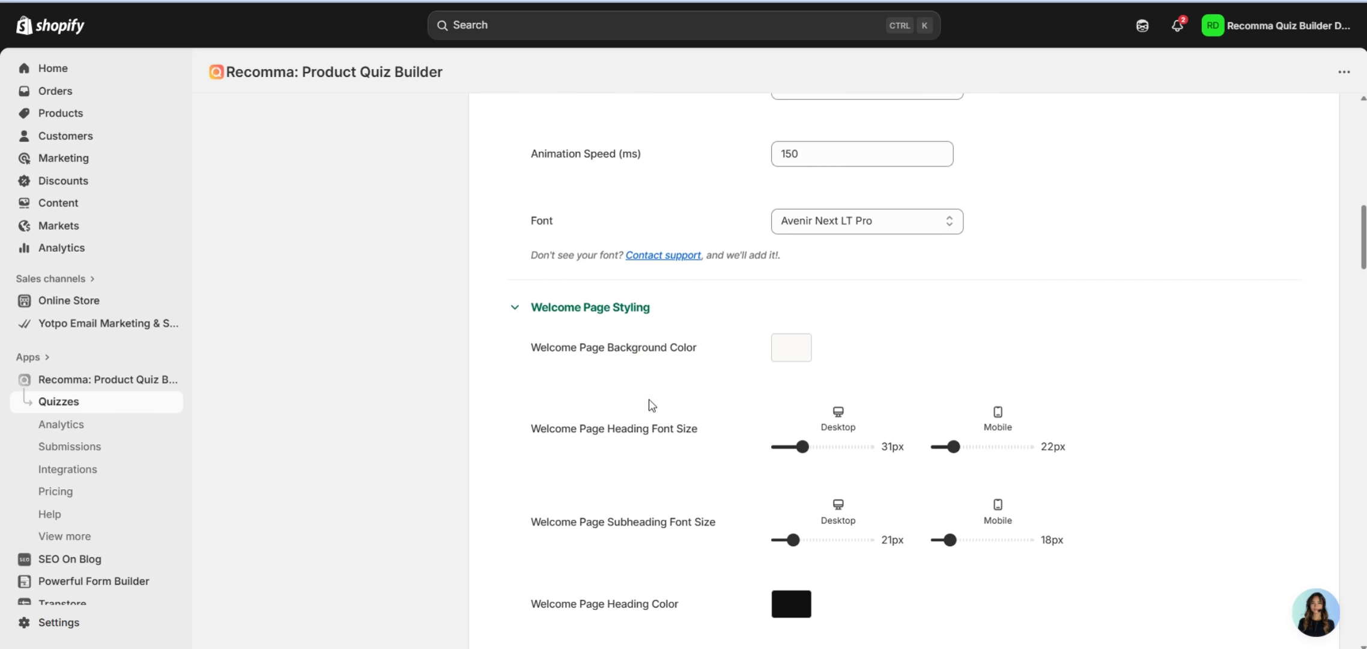
scroll(696, 406, "down", 13)
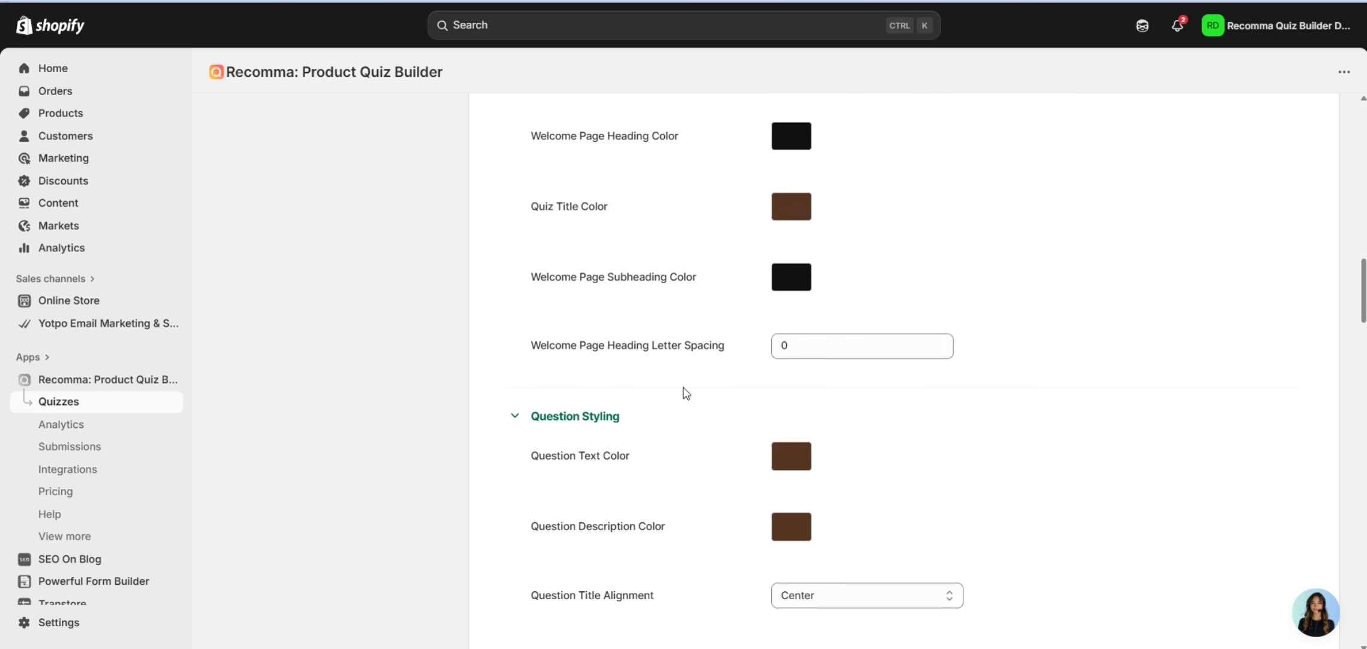
scroll(699, 396, "down", 20)
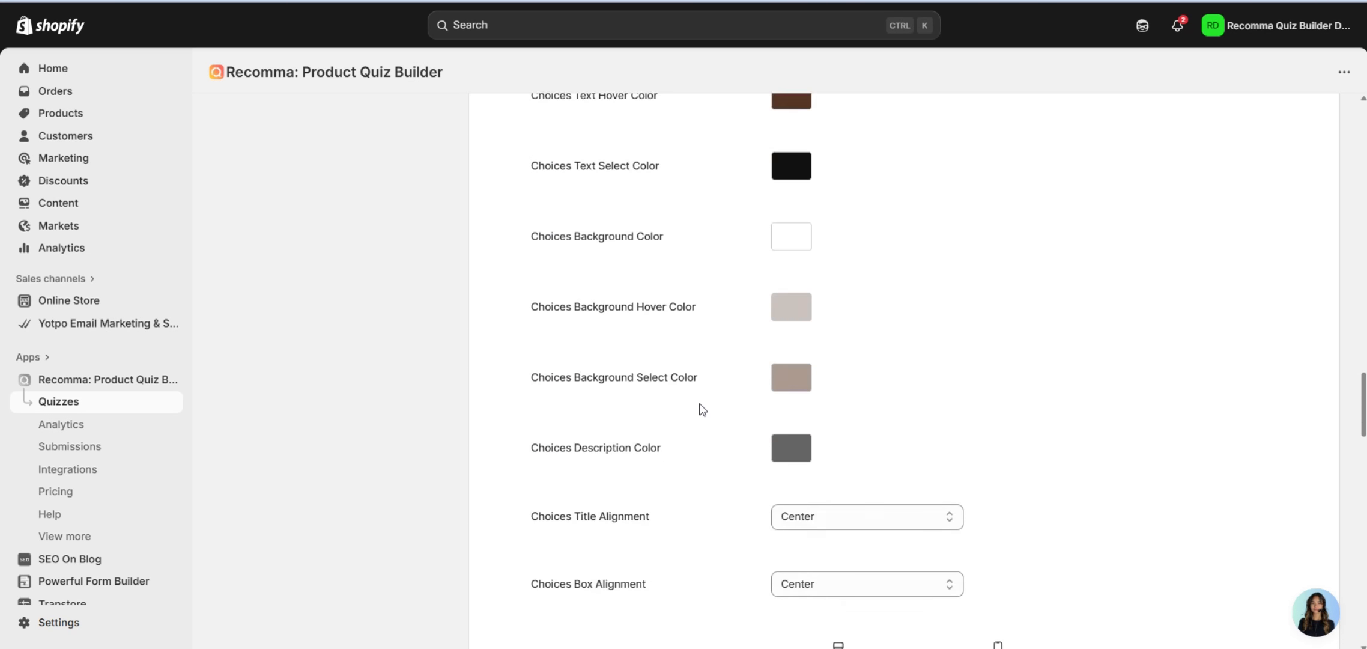
scroll(721, 413, "up", 17)
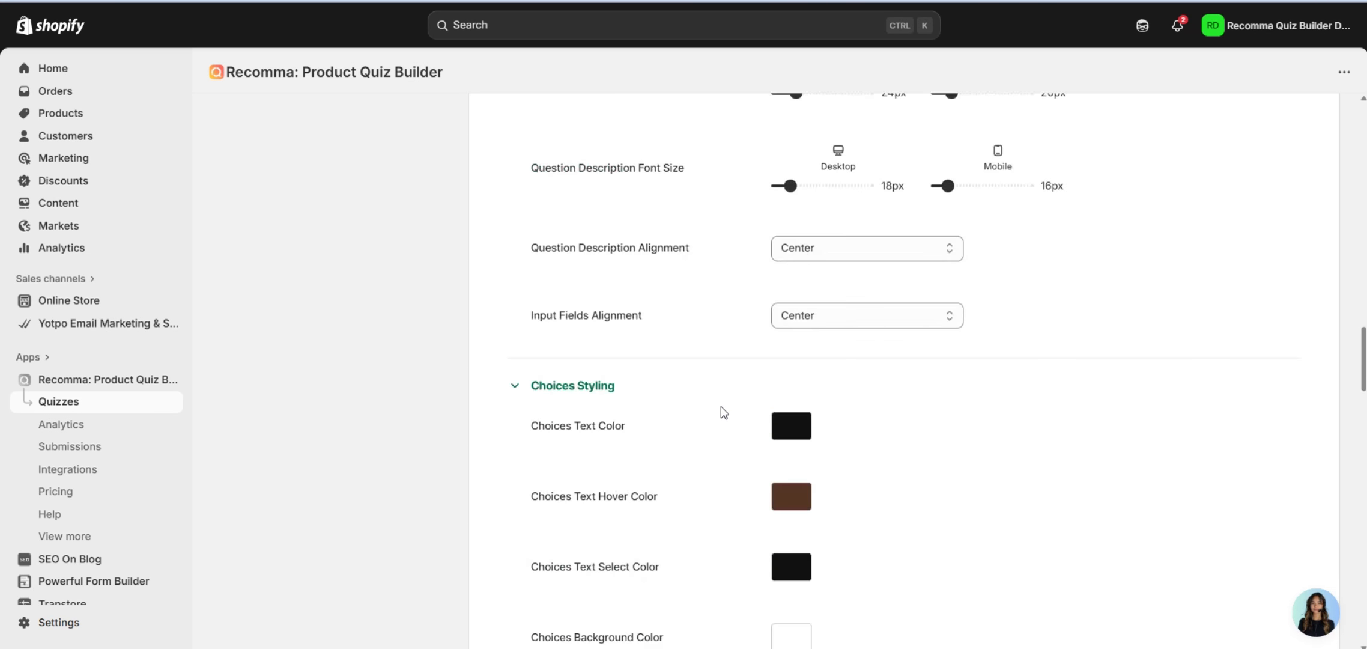
scroll(722, 409, "down", 15)
scroll(725, 409, "down", 20)
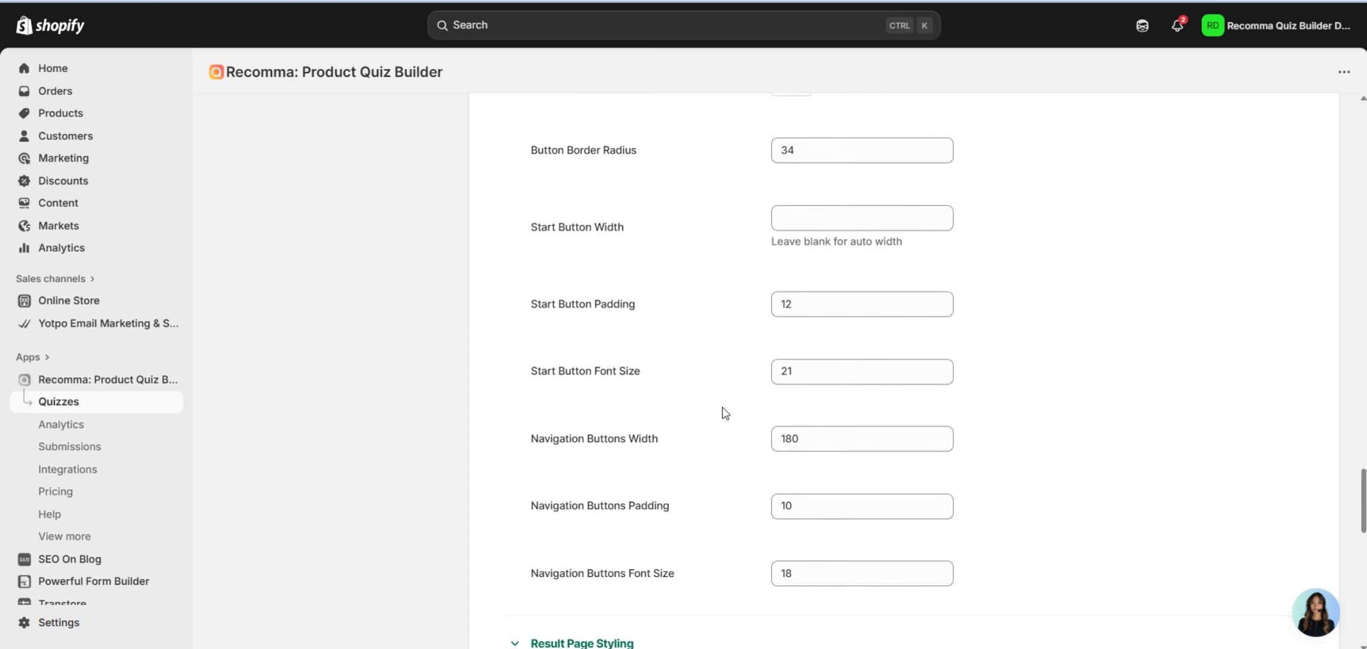
scroll(724, 412, "down", 11)
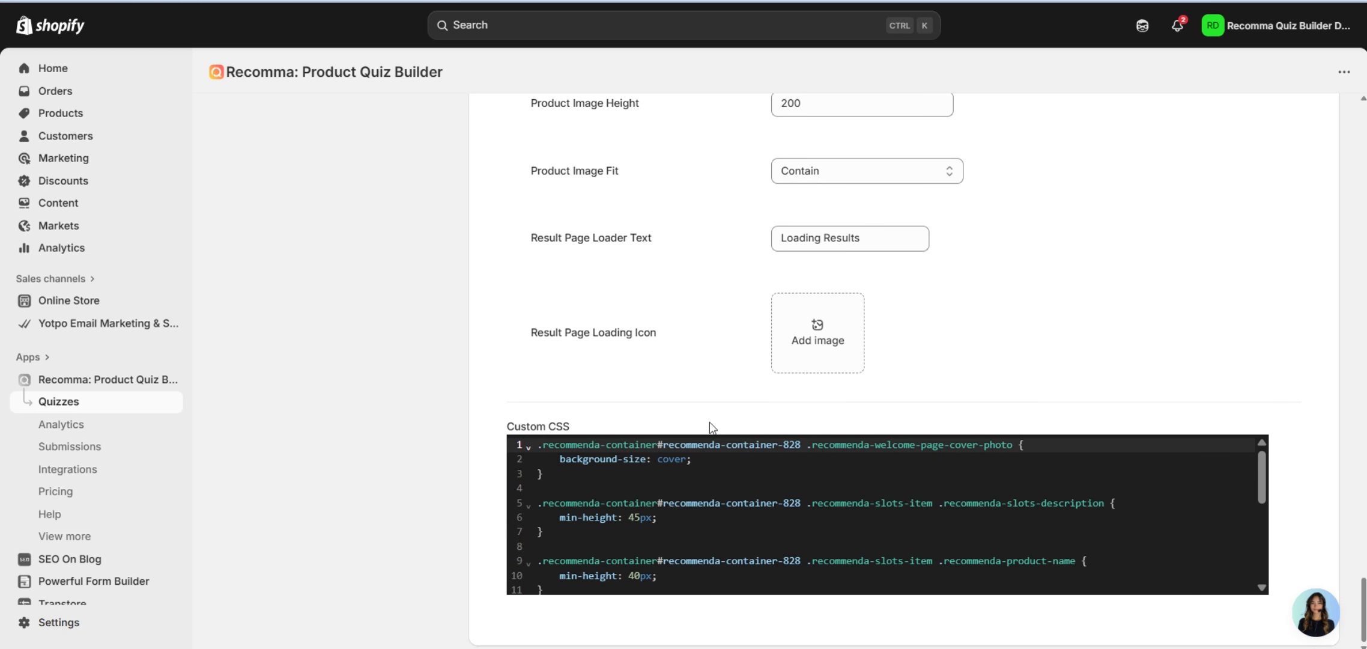
Check the available fonts and keep Avenir Next LT Pro as the quiz font.
scroll(656, 431, "up", 10)
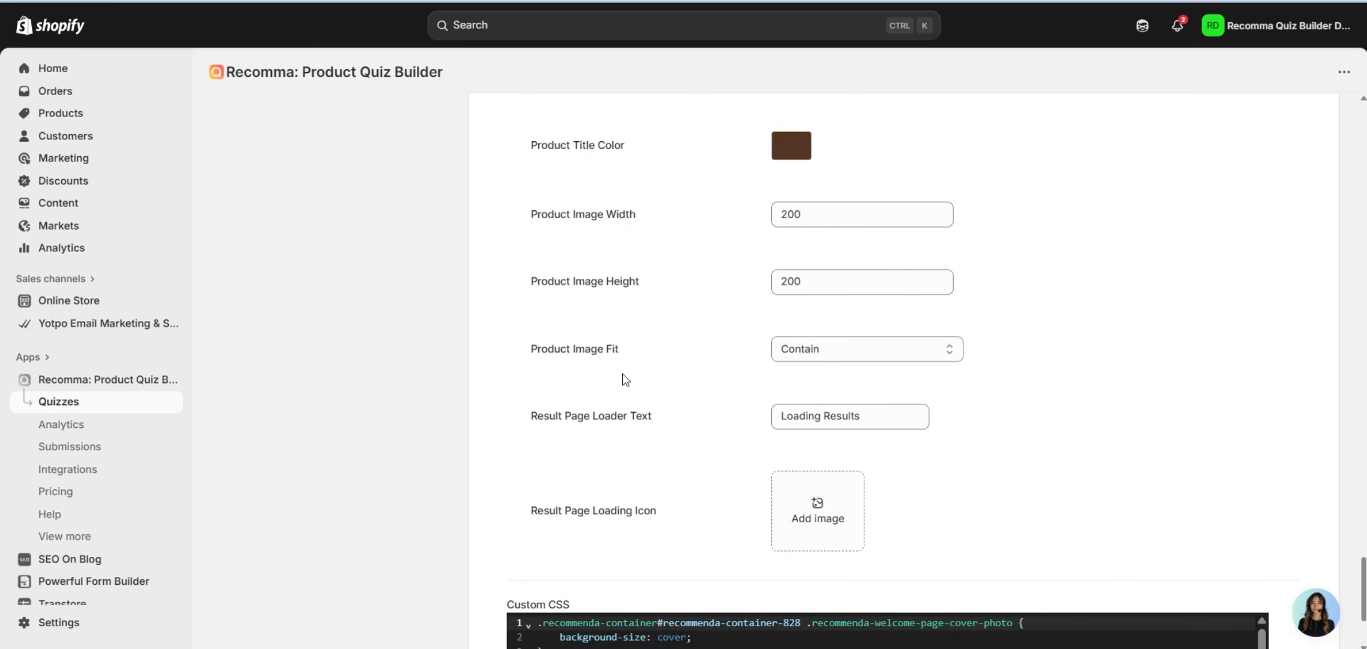
scroll(697, 398, "up", 20)
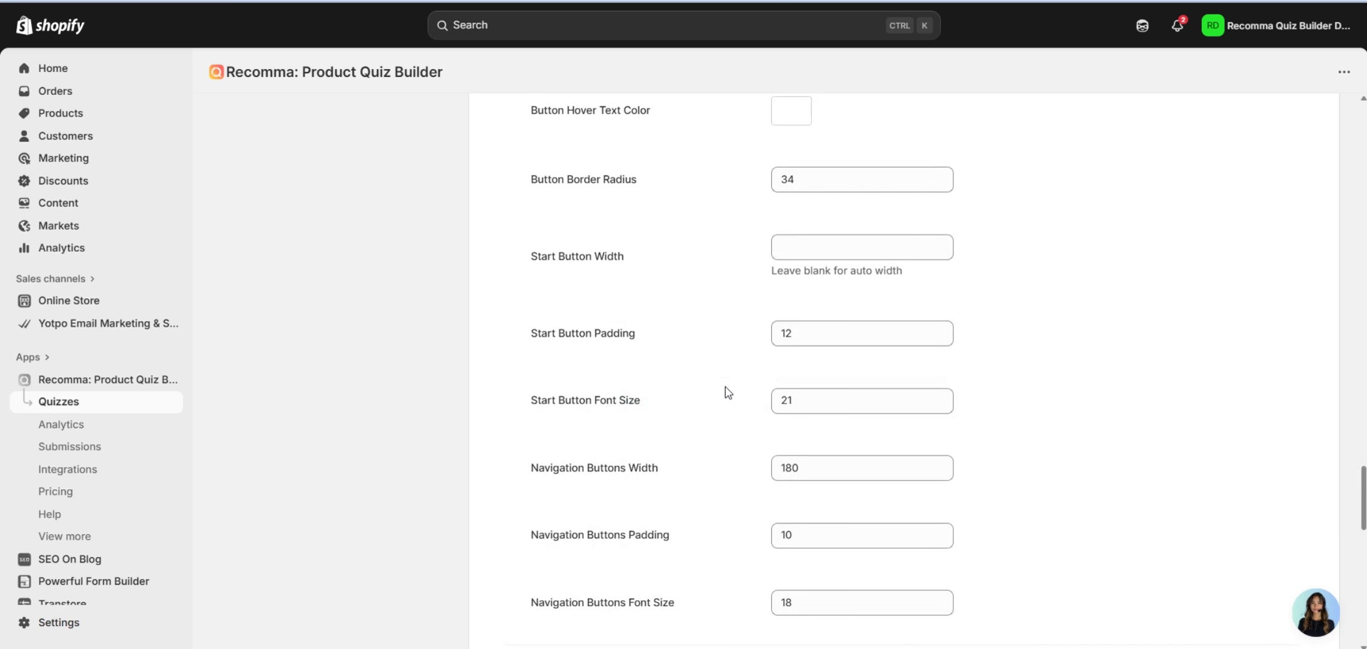
scroll(730, 391, "up", 20)
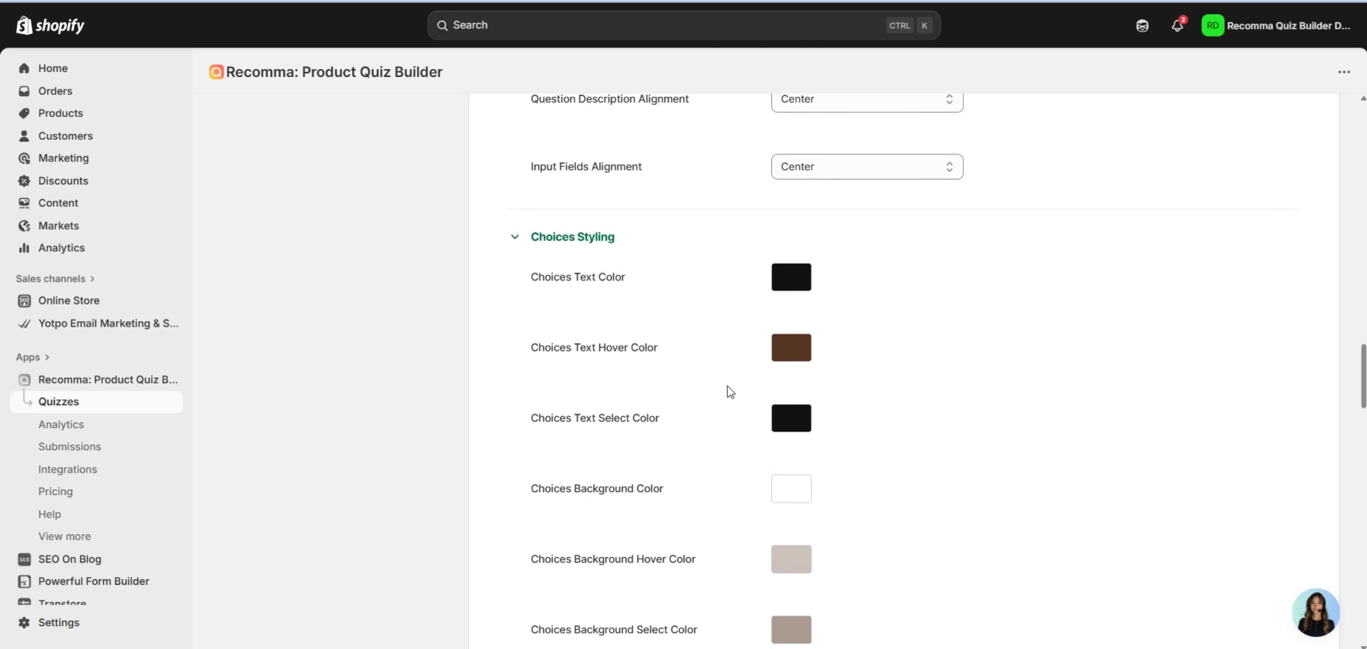
scroll(730, 392, "up", 20)
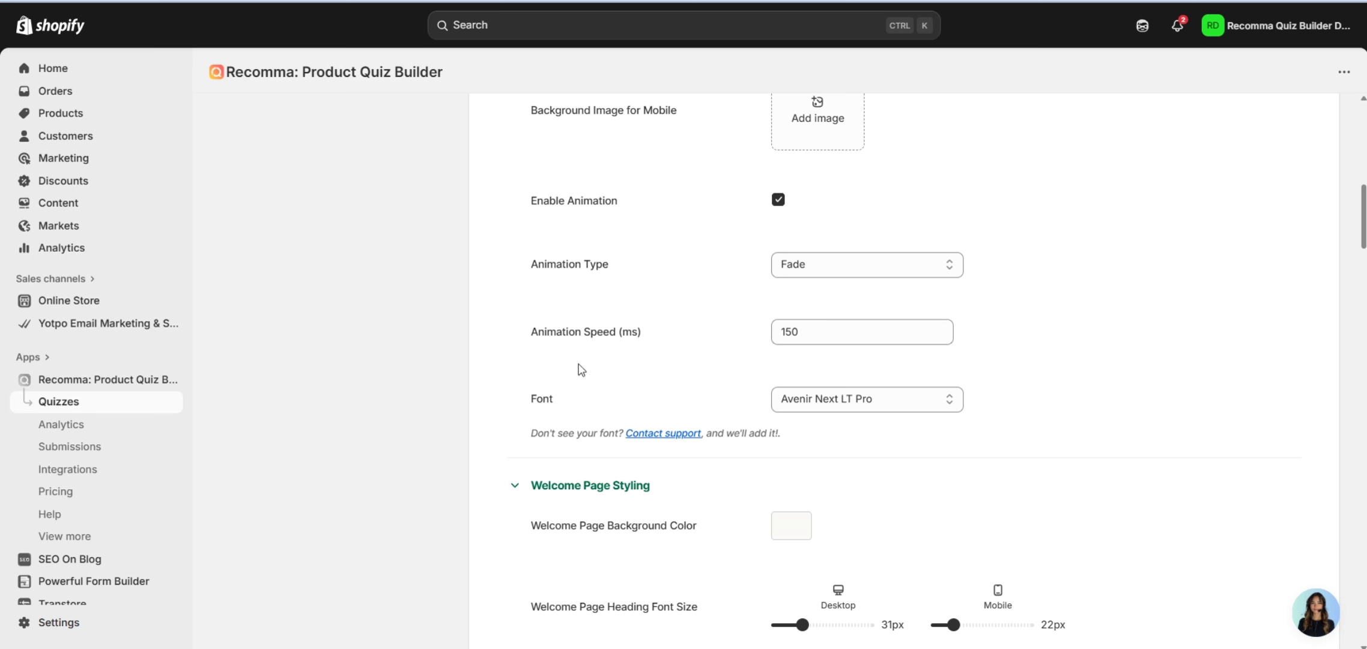
left_click(838, 389)
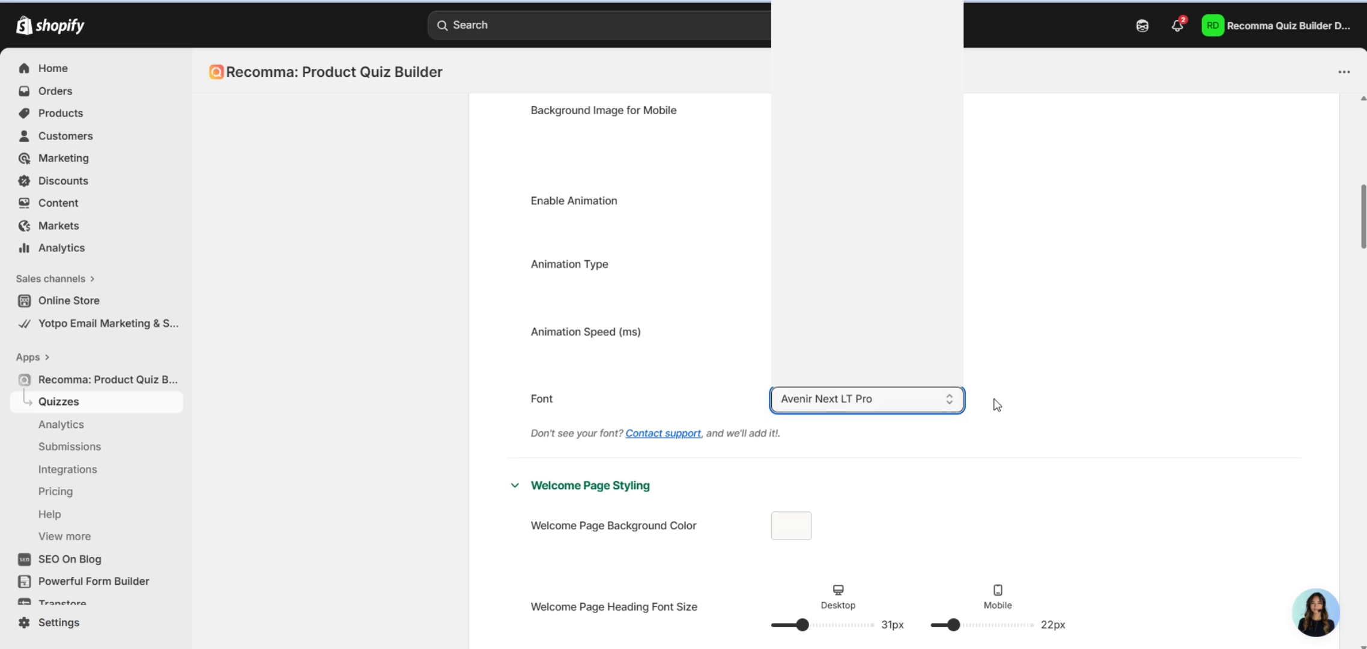
left_click(995, 402)
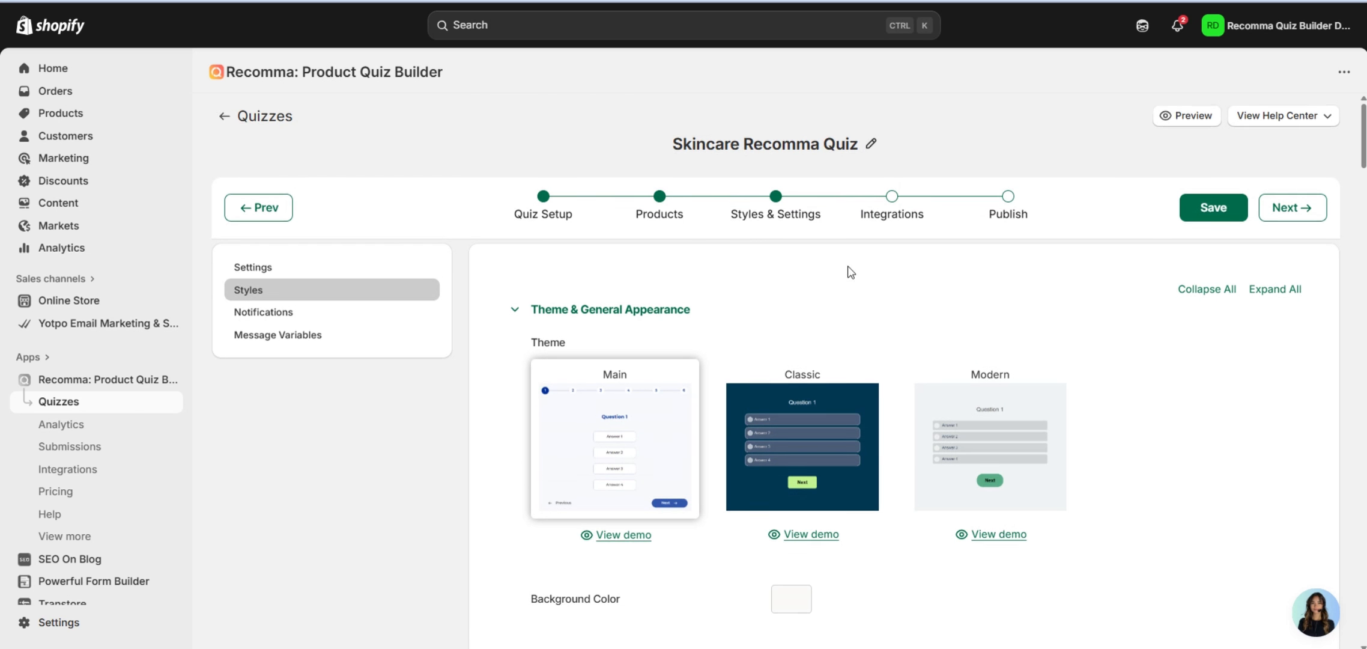
scroll(848, 270, "down", 8)
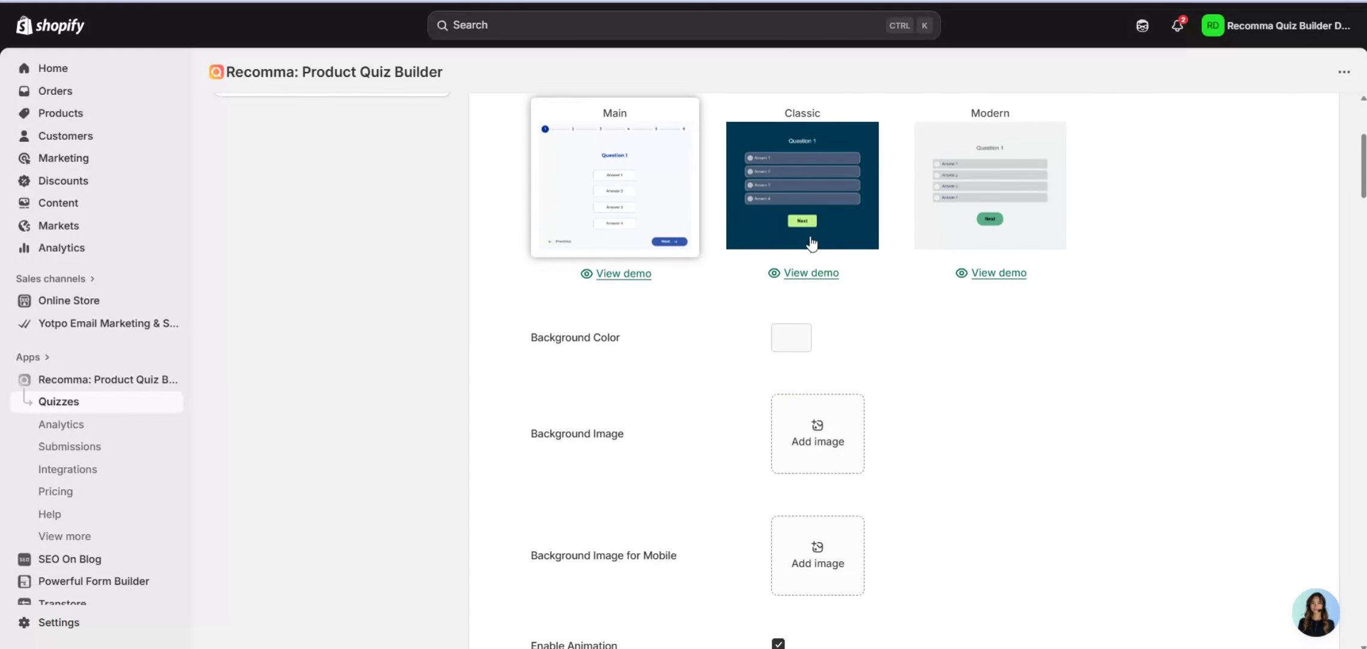
scroll(870, 280, "down", 7)
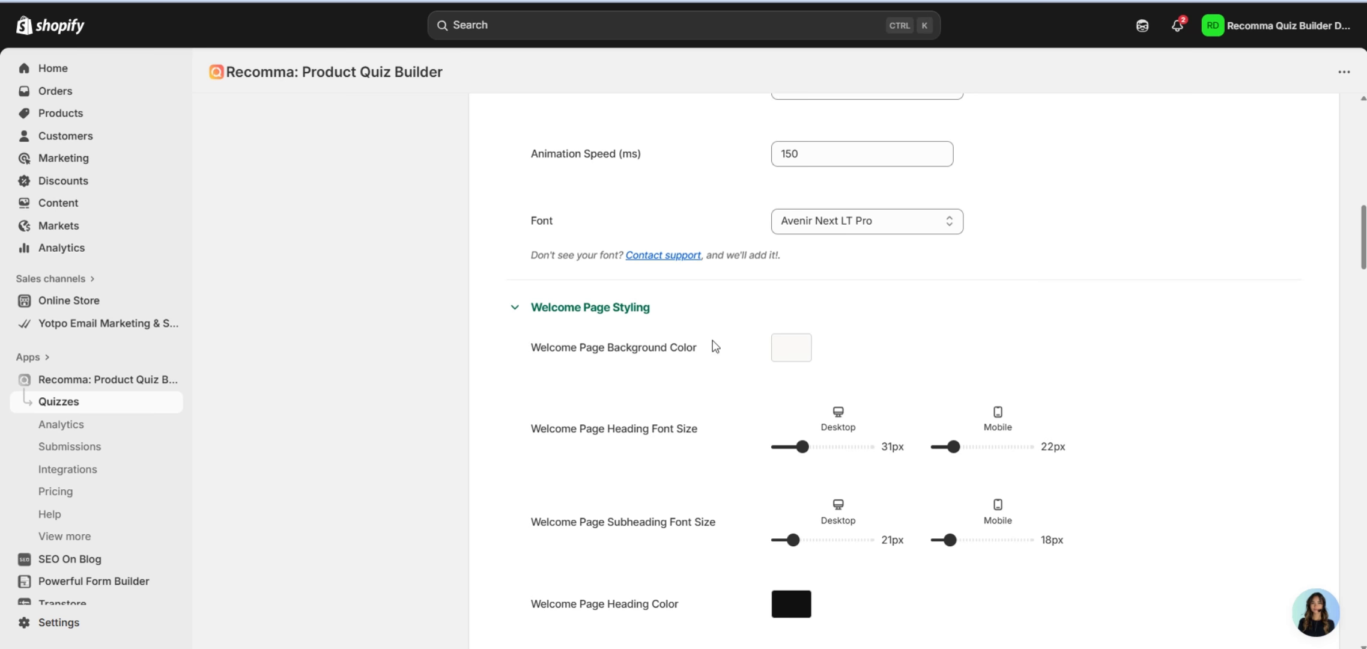
scroll(712, 345, "down", 2)
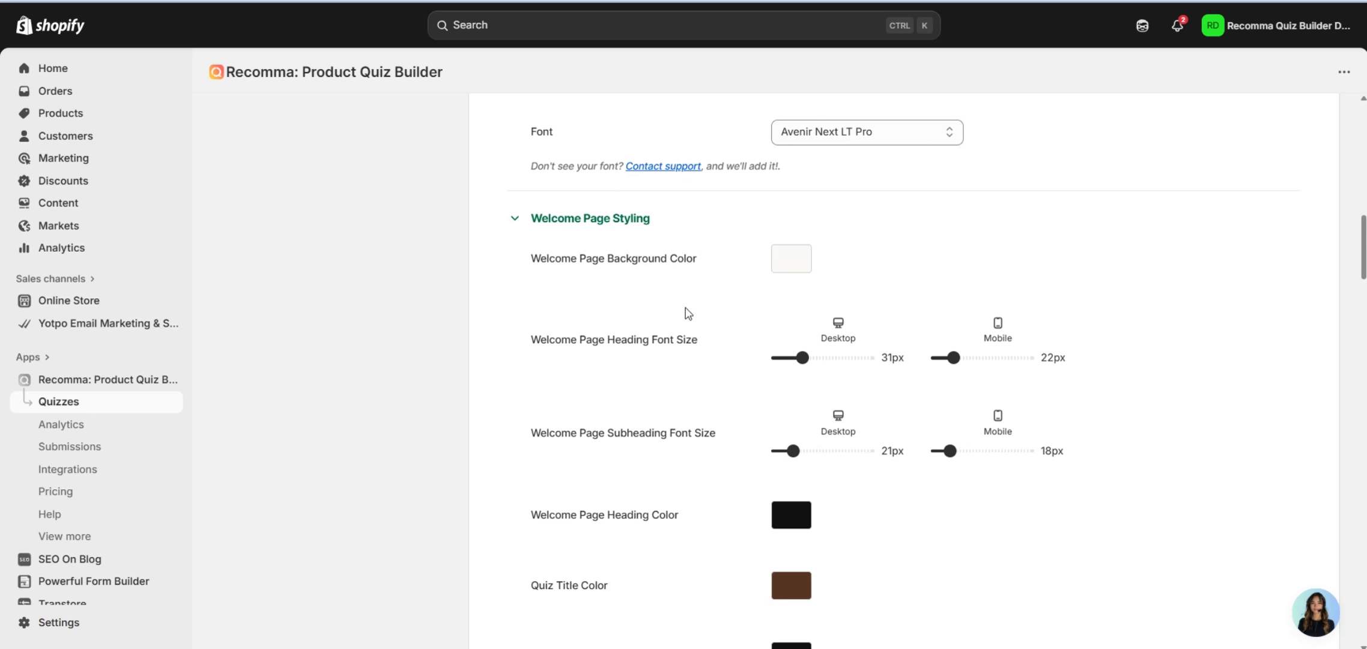
scroll(715, 355, "down", 4)
scroll(738, 366, "down", 6)
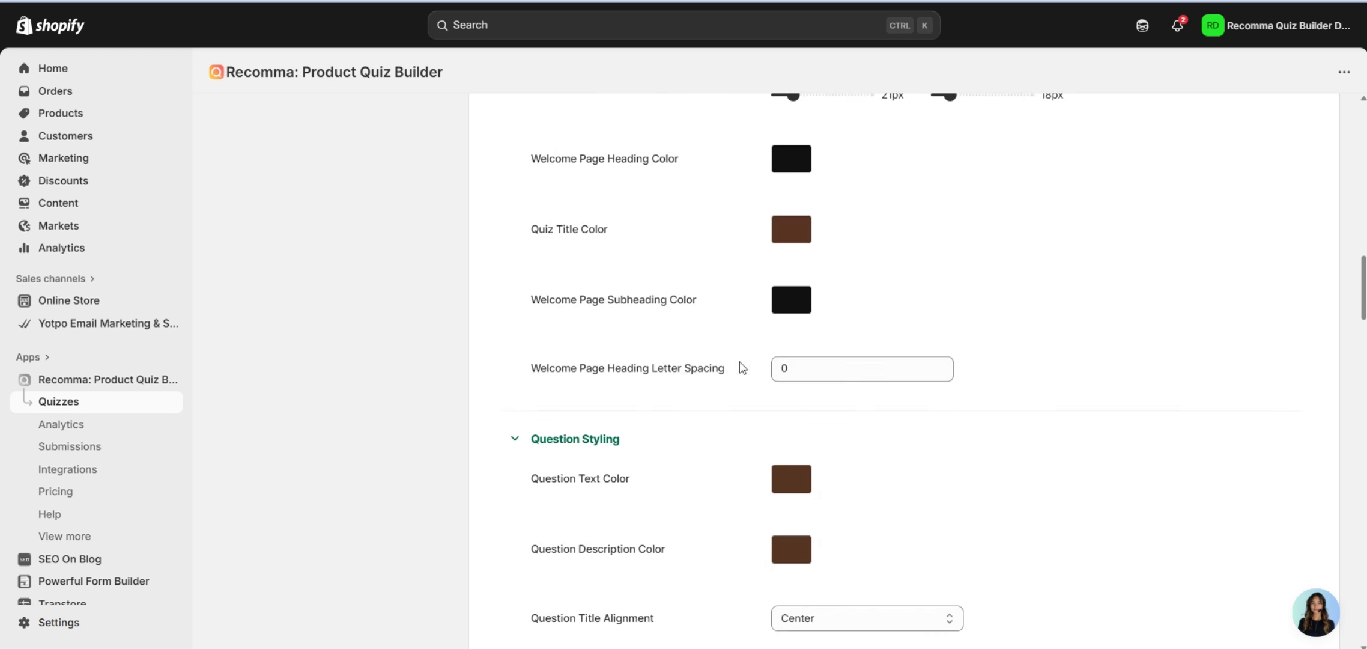
scroll(656, 353, "down", 4)
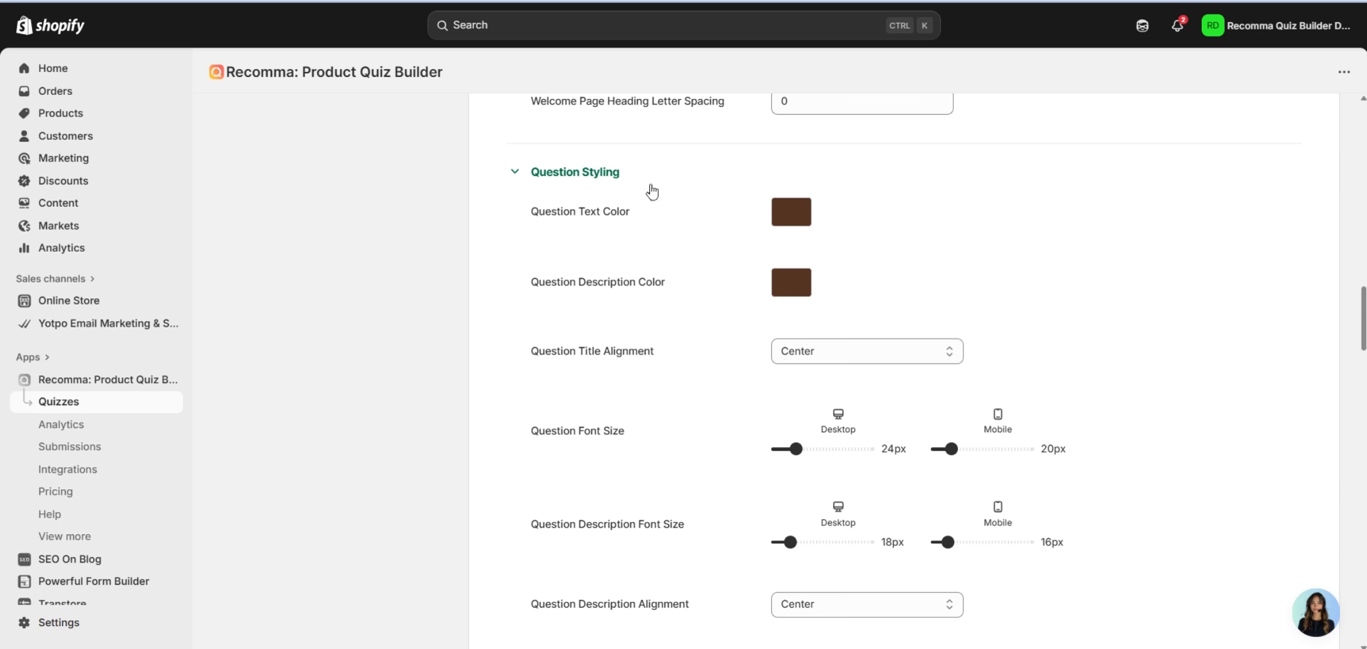
scroll(719, 354, "down", 6)
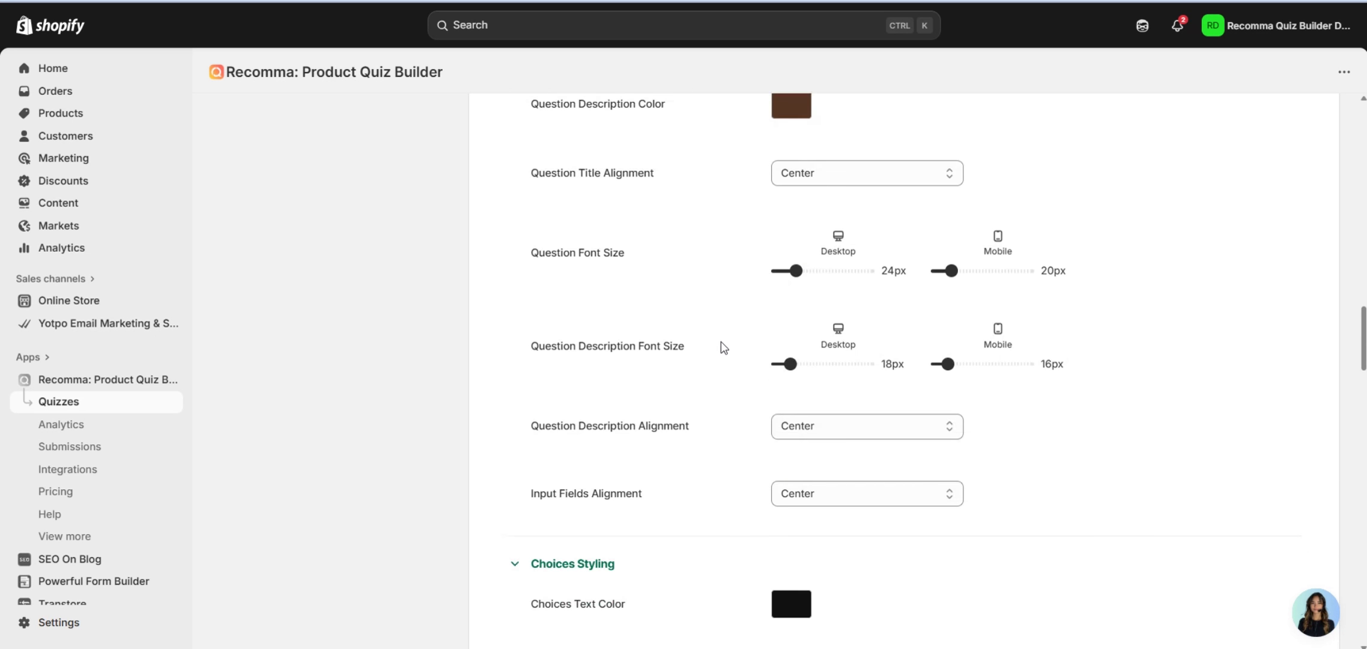
scroll(691, 349, "down", 6)
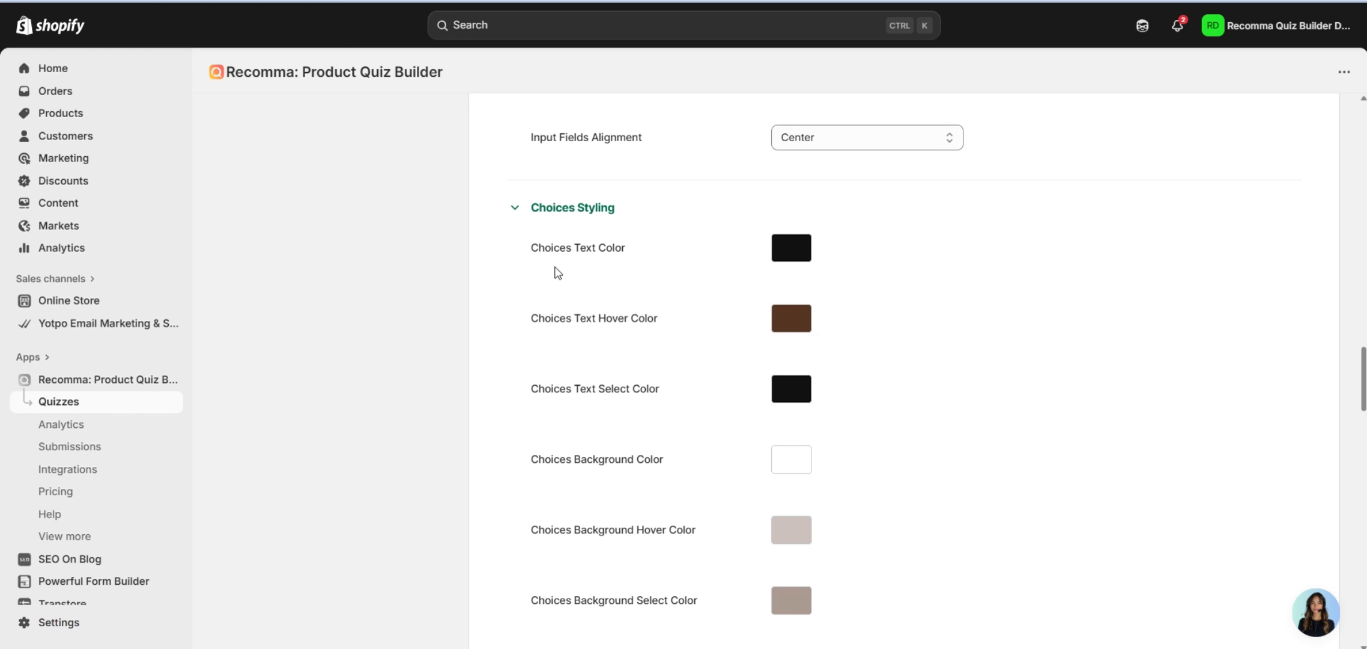
scroll(637, 269, "down", 3)
scroll(656, 363, "down", 7)
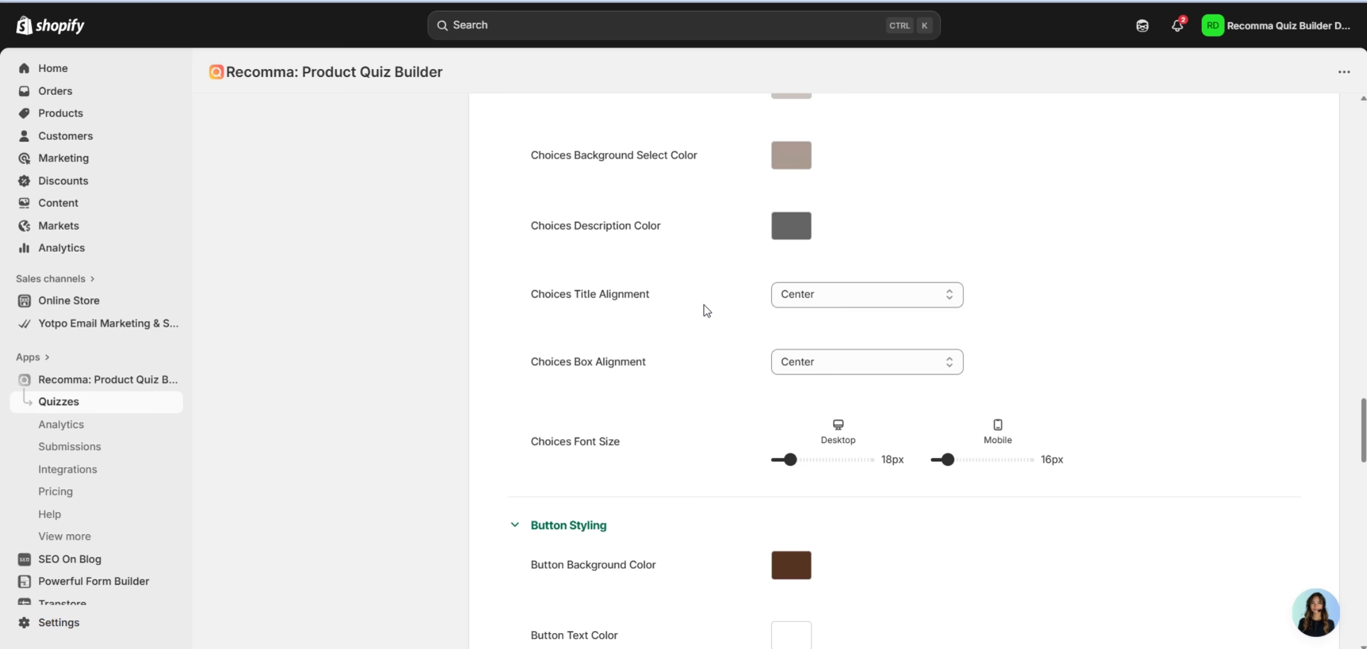
scroll(702, 308, "down", 4)
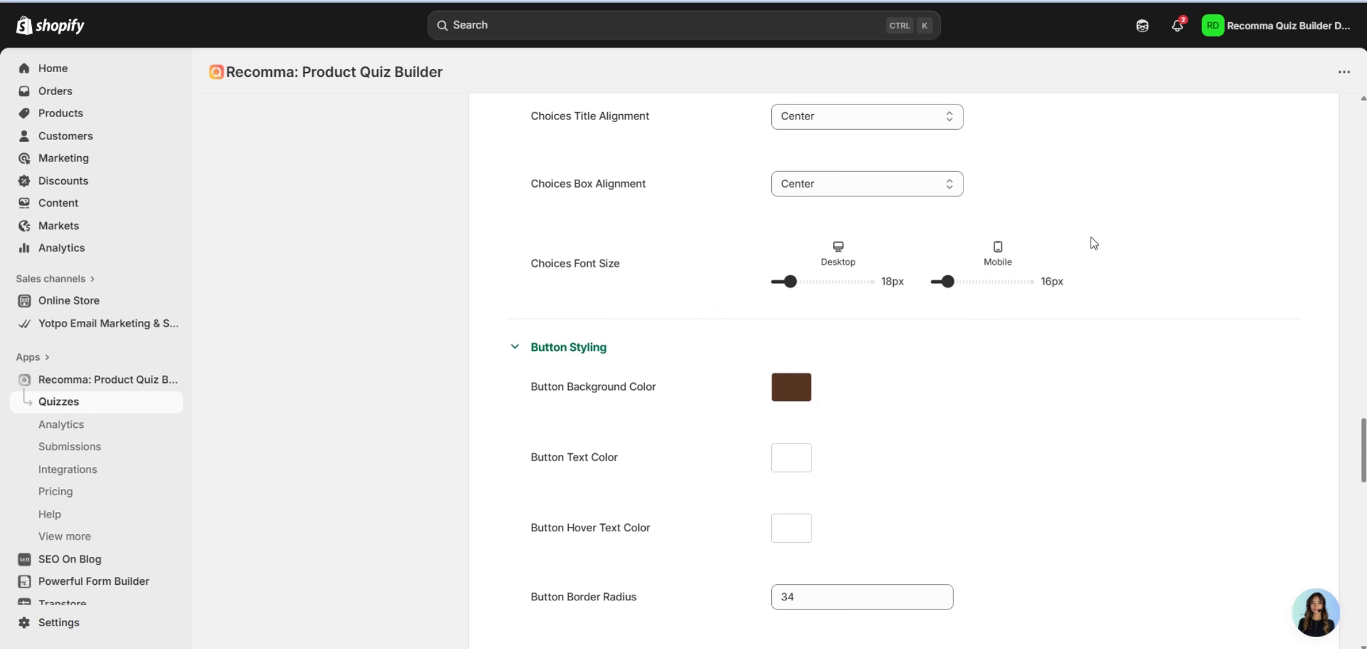
scroll(528, 314, "down", 4)
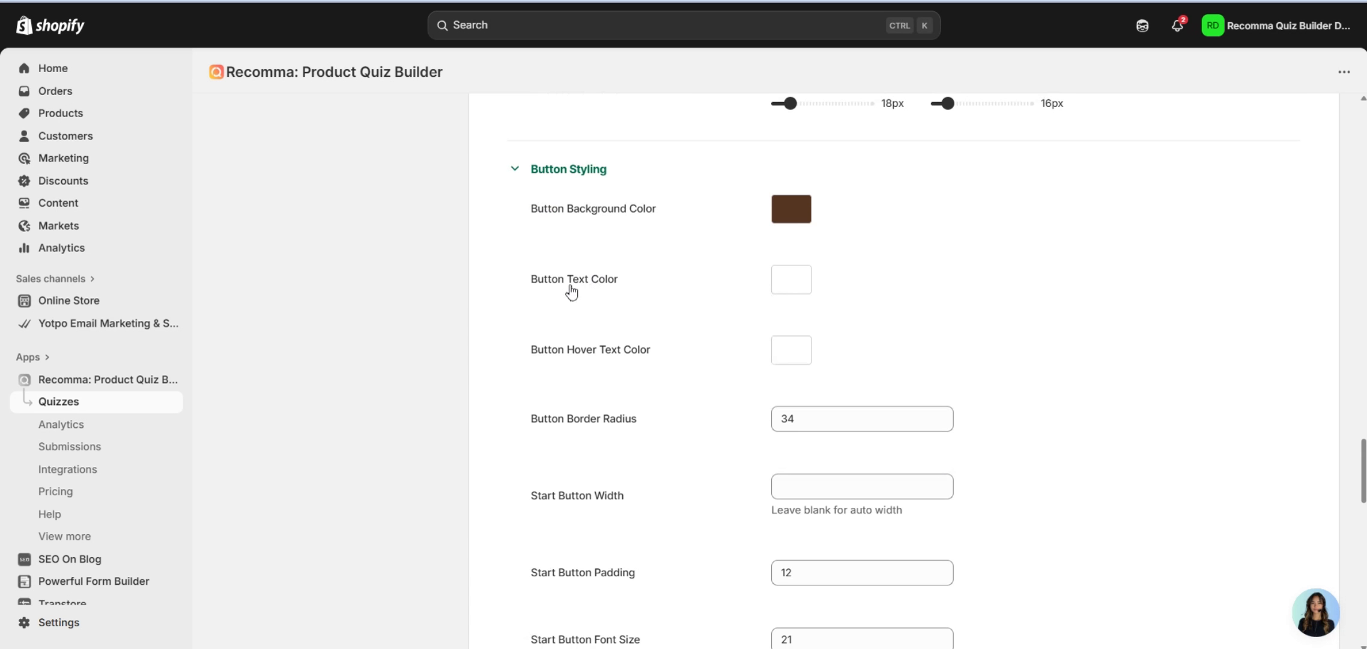
scroll(803, 265, "down", 4)
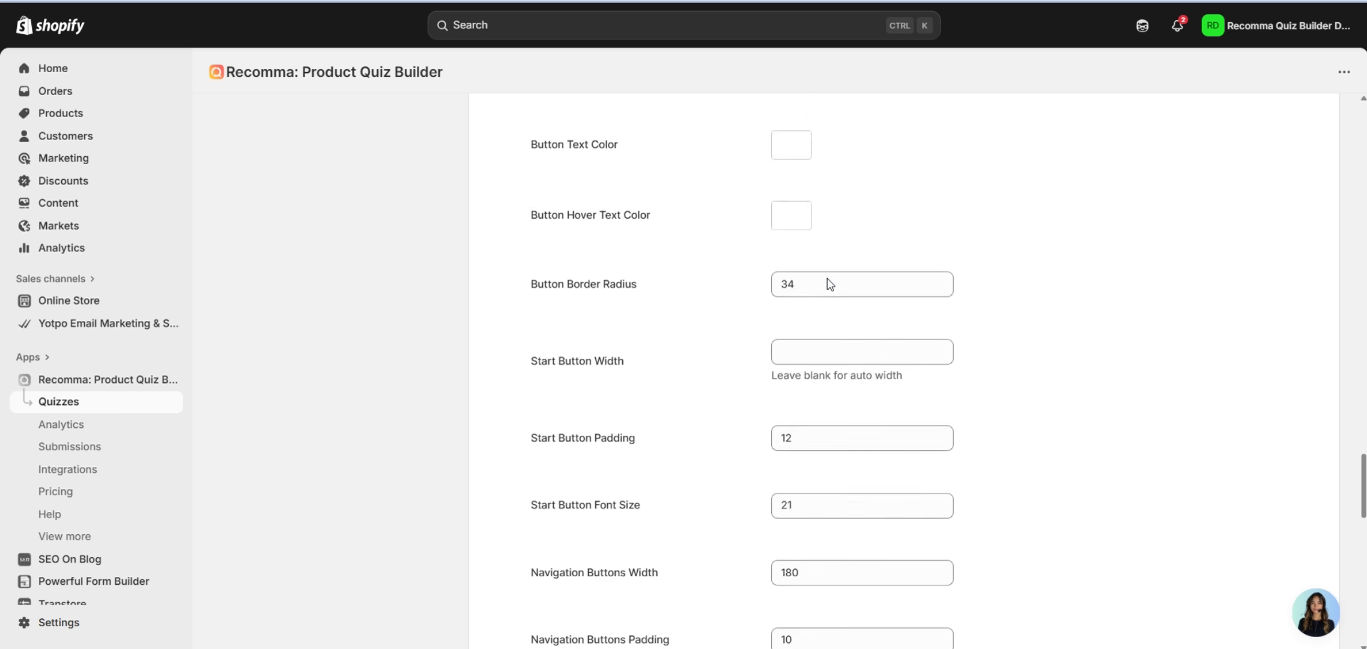
scroll(626, 357, "down", 2)
scroll(721, 317, "down", 2)
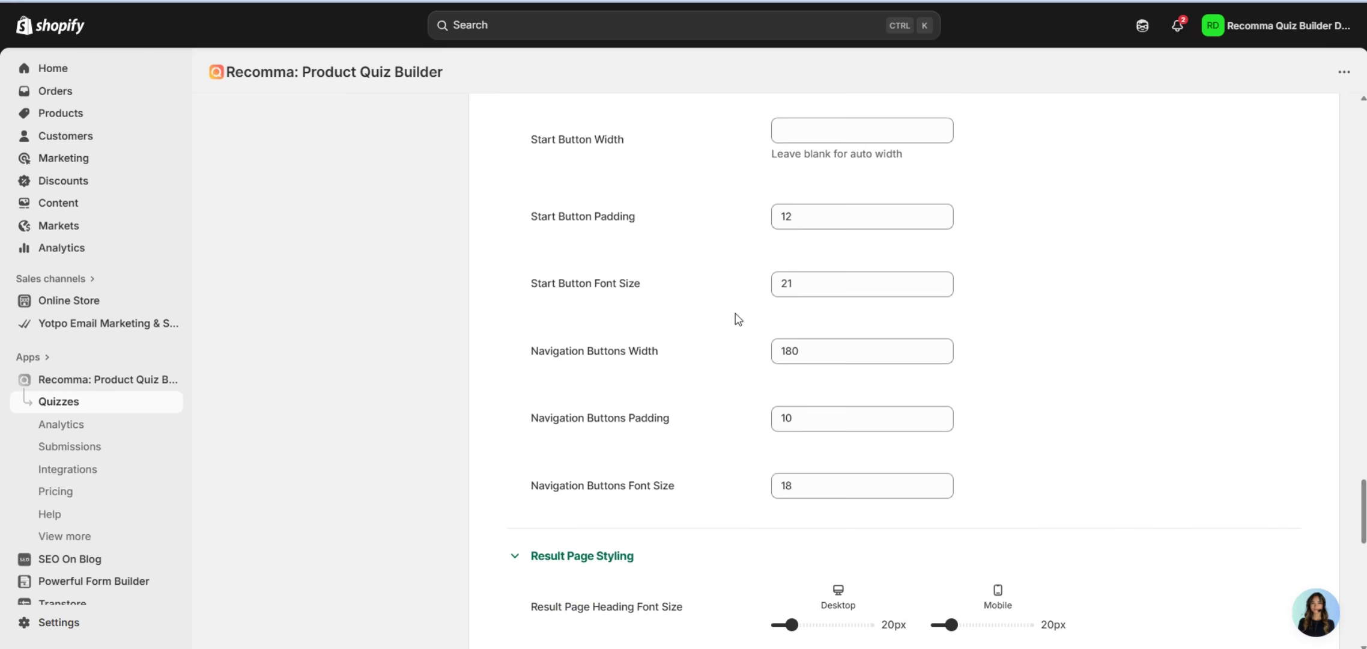
scroll(647, 425, "down", 8)
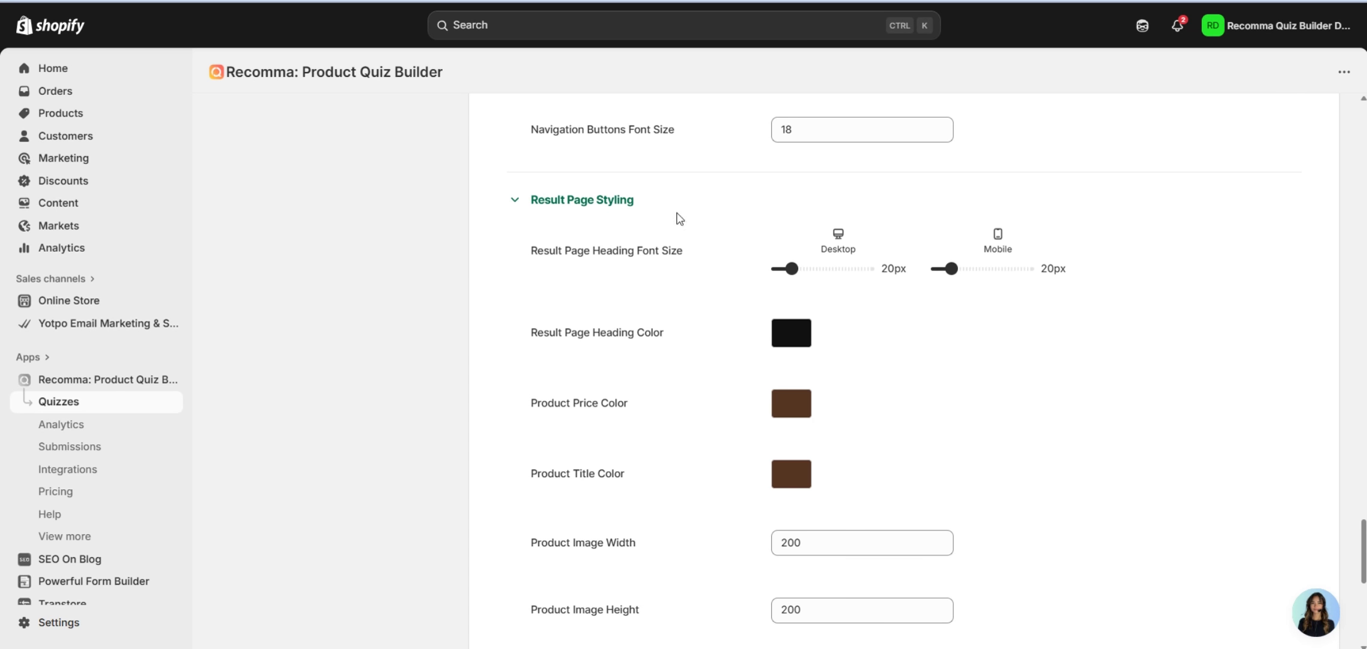
scroll(745, 285, "down", 2)
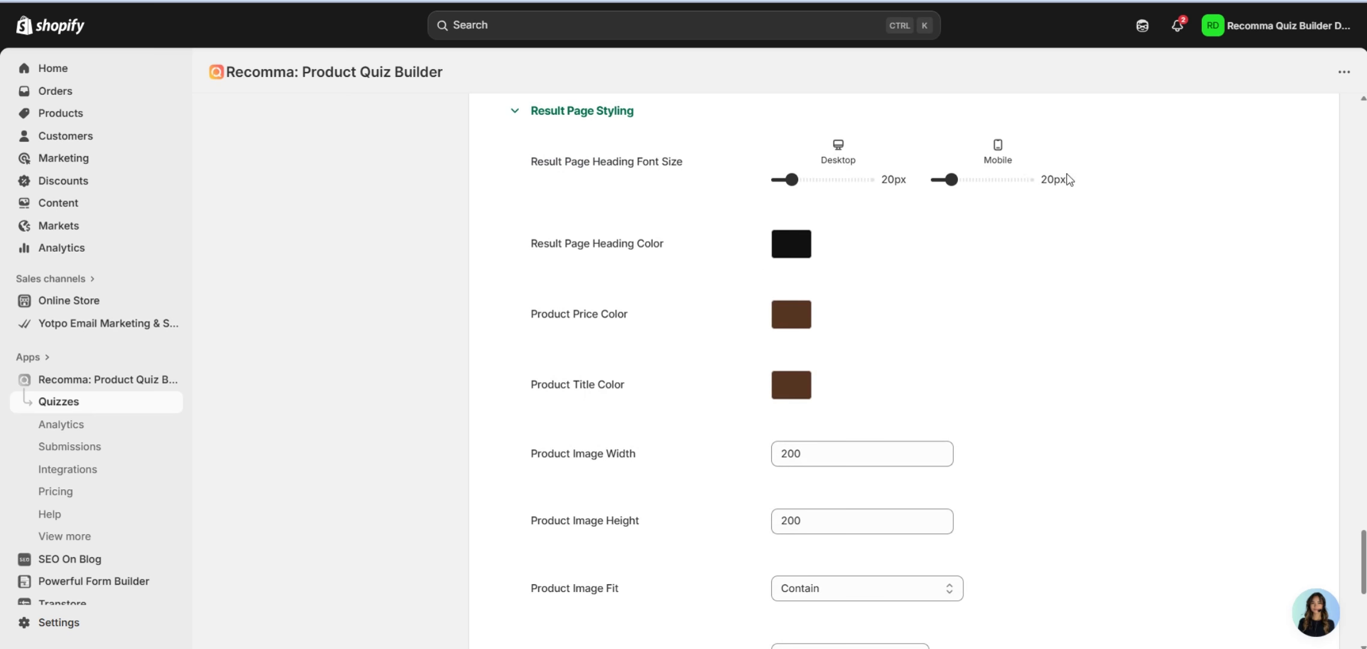
scroll(1142, 225, "down", 1)
scroll(1145, 233, "down", 6)
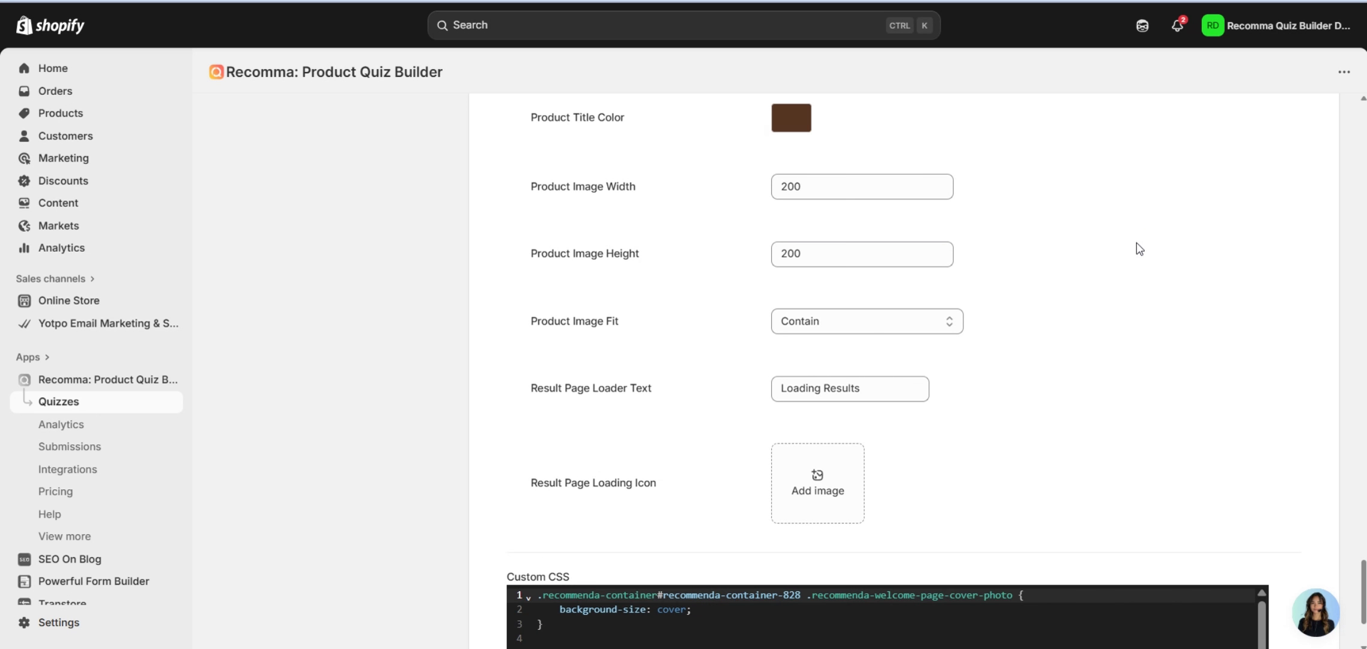
scroll(923, 291, "down", 4)
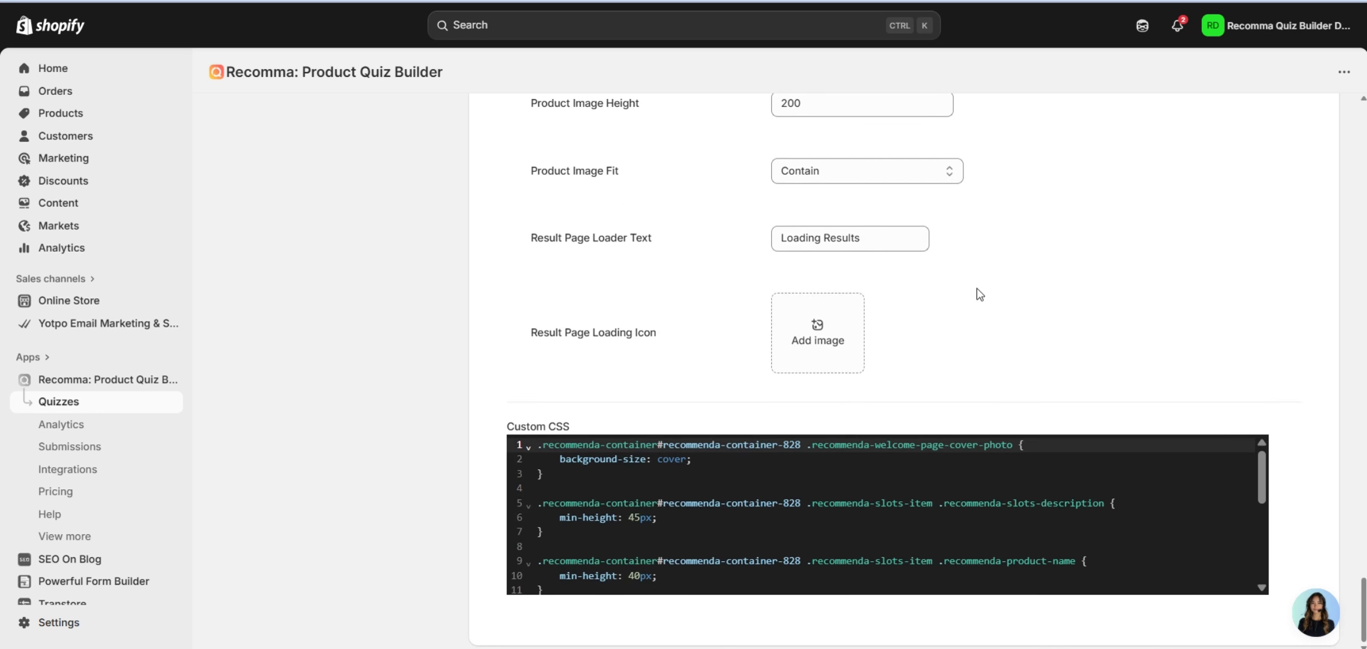
scroll(601, 390, "up", 15)
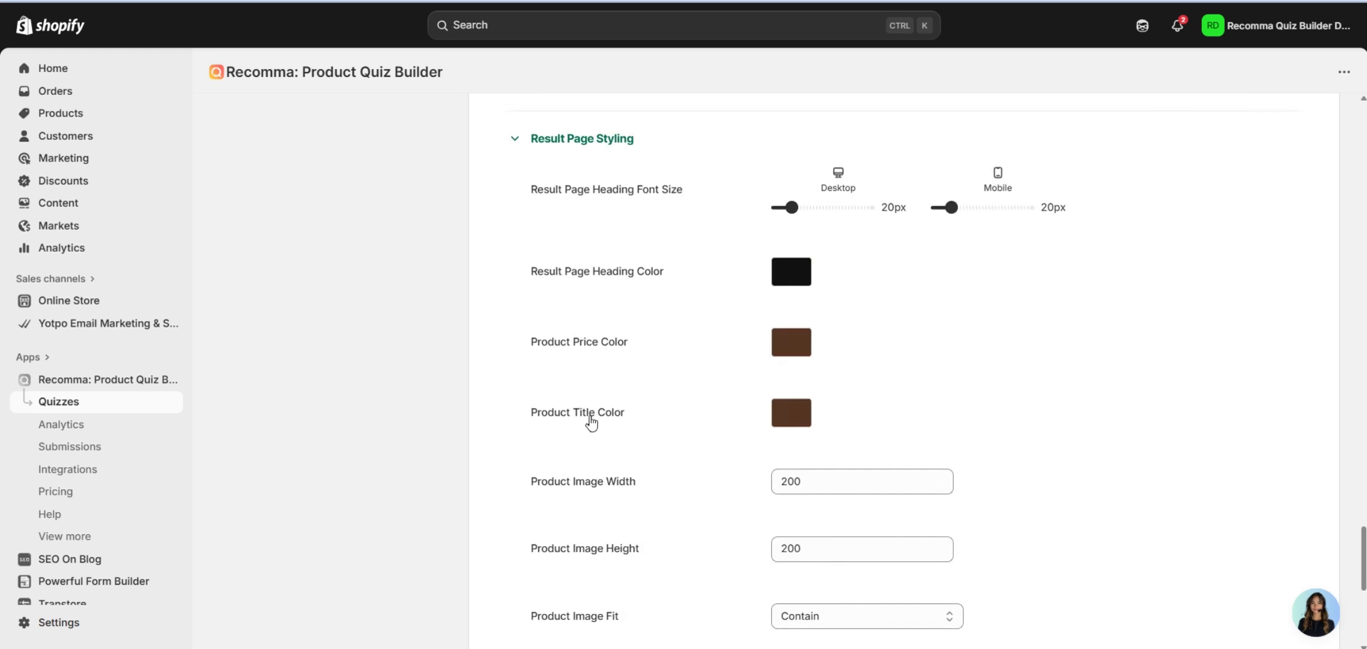
scroll(595, 400, "up", 15)
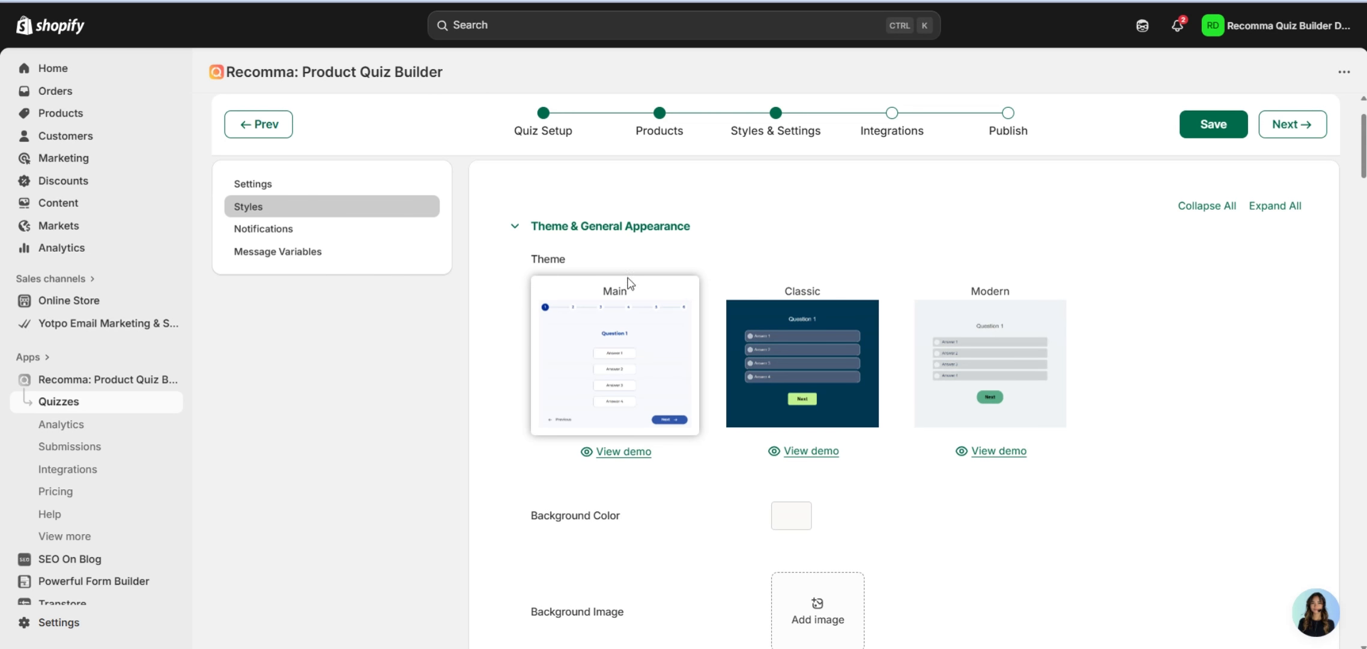
Enable automated admin emails with the notification email left blank, then go to Integrations.
left_click(294, 229)
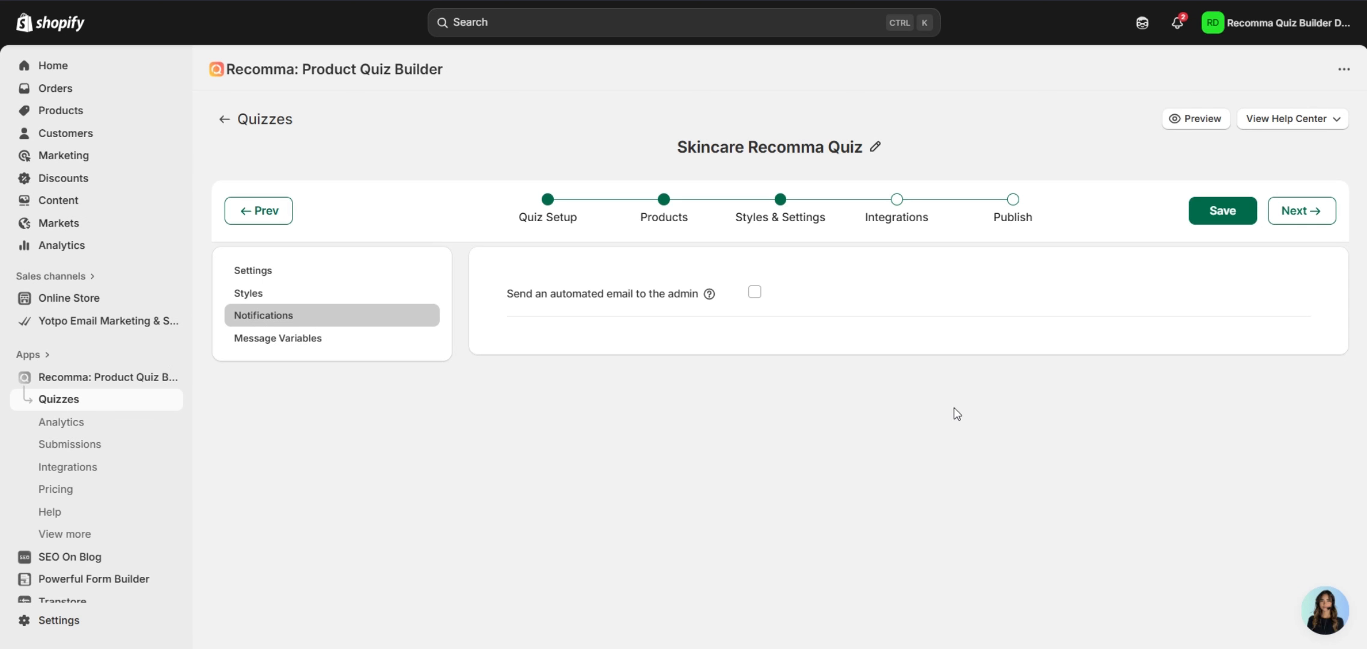
left_click(754, 294)
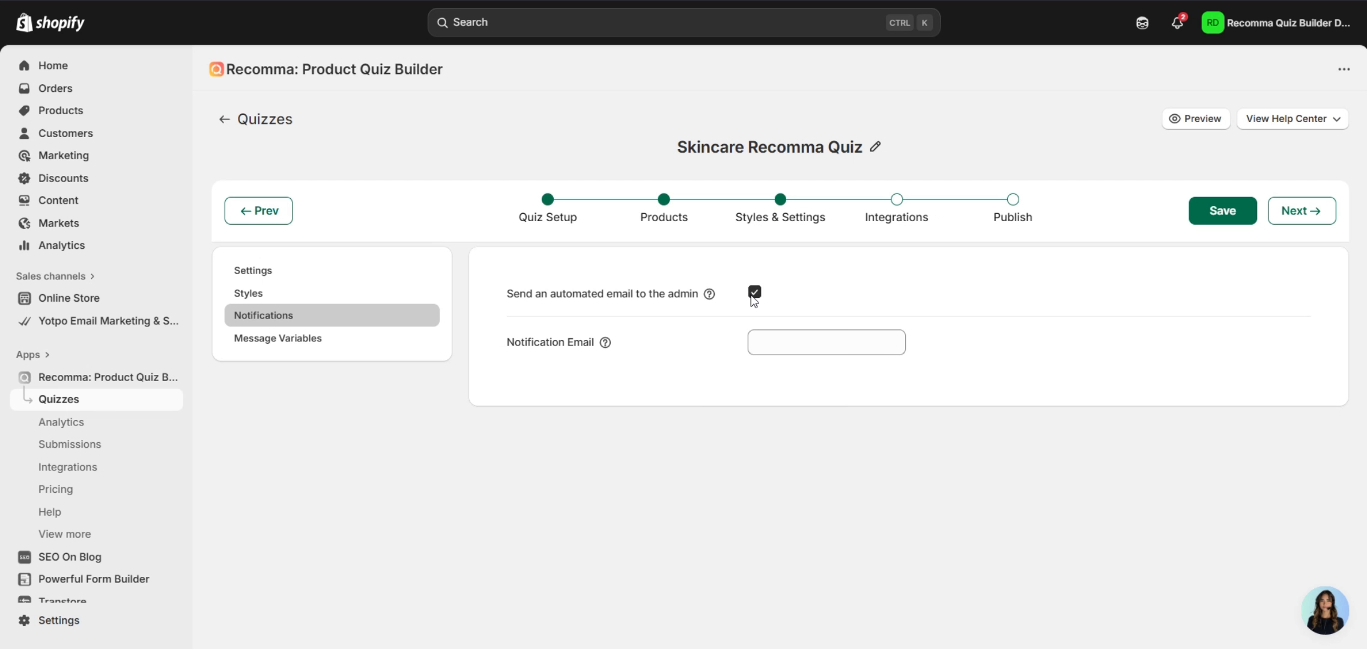
left_click(803, 354)
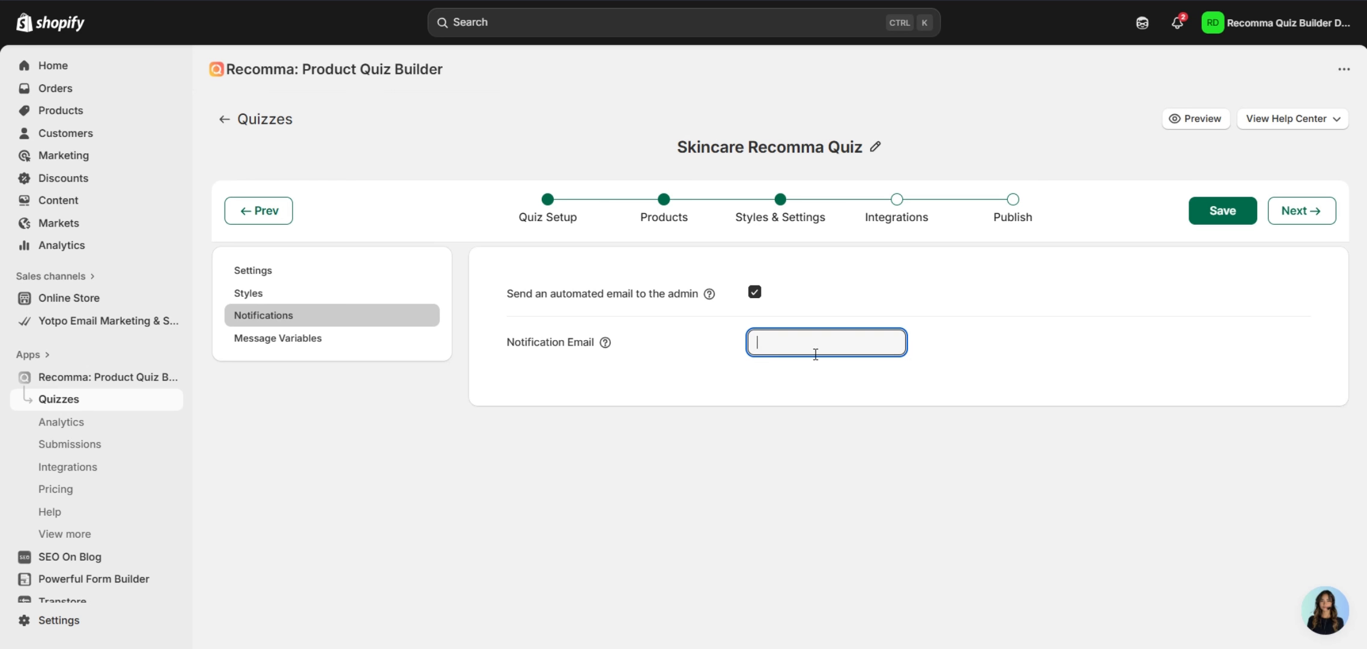
left_click(679, 366)
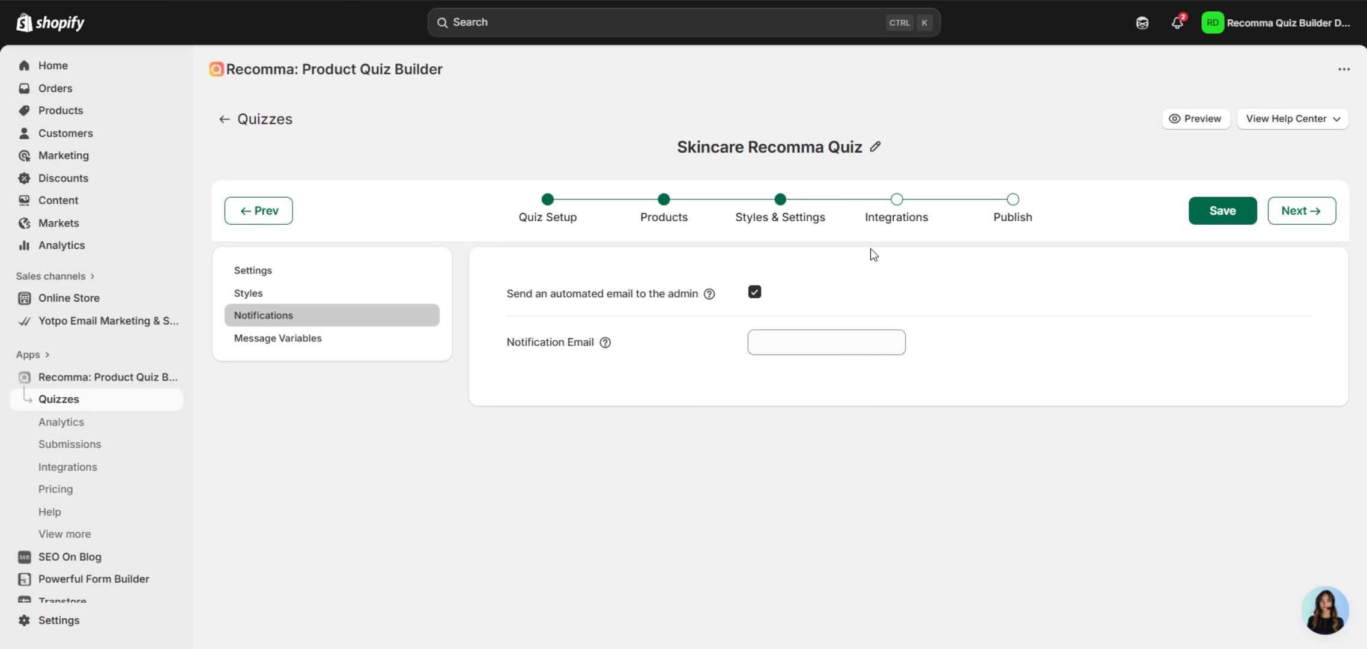
left_click(904, 213)
scroll(911, 331, "down", 3)
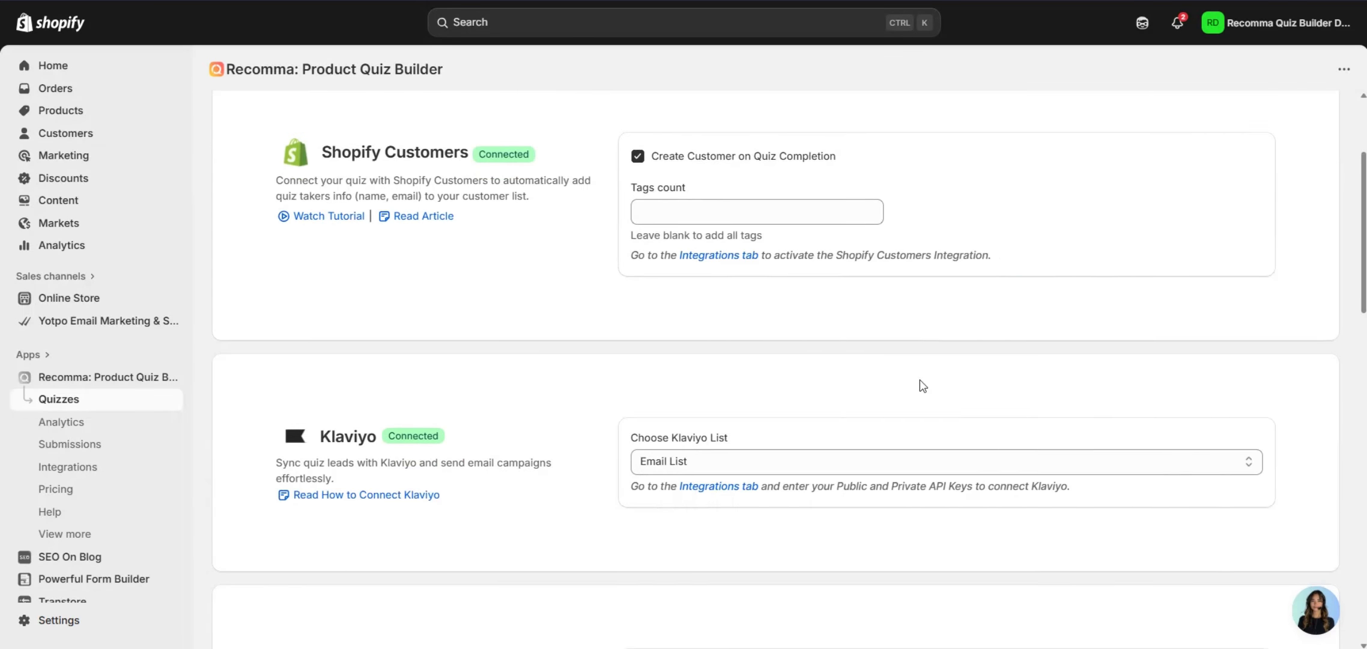
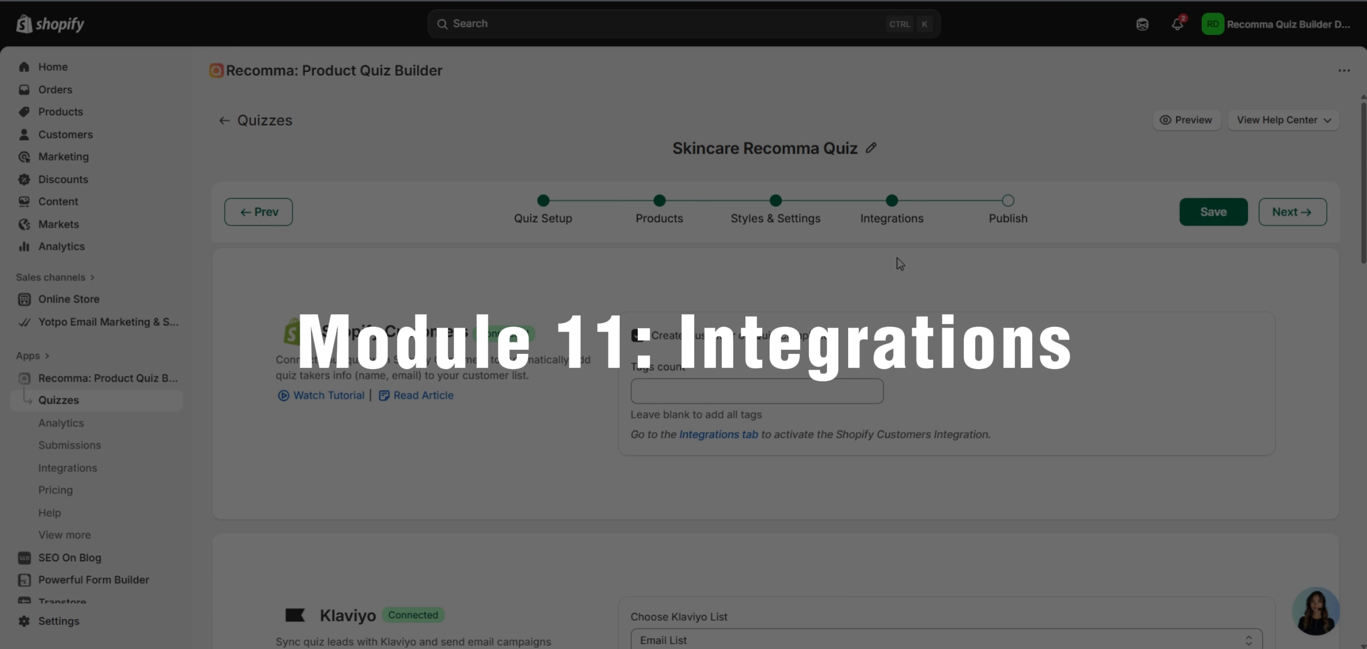
Look through the remaining integrations: ActiveCampaign, Omnisend, Zapier and Shopify Flow.
scroll(601, 325, "down", 3)
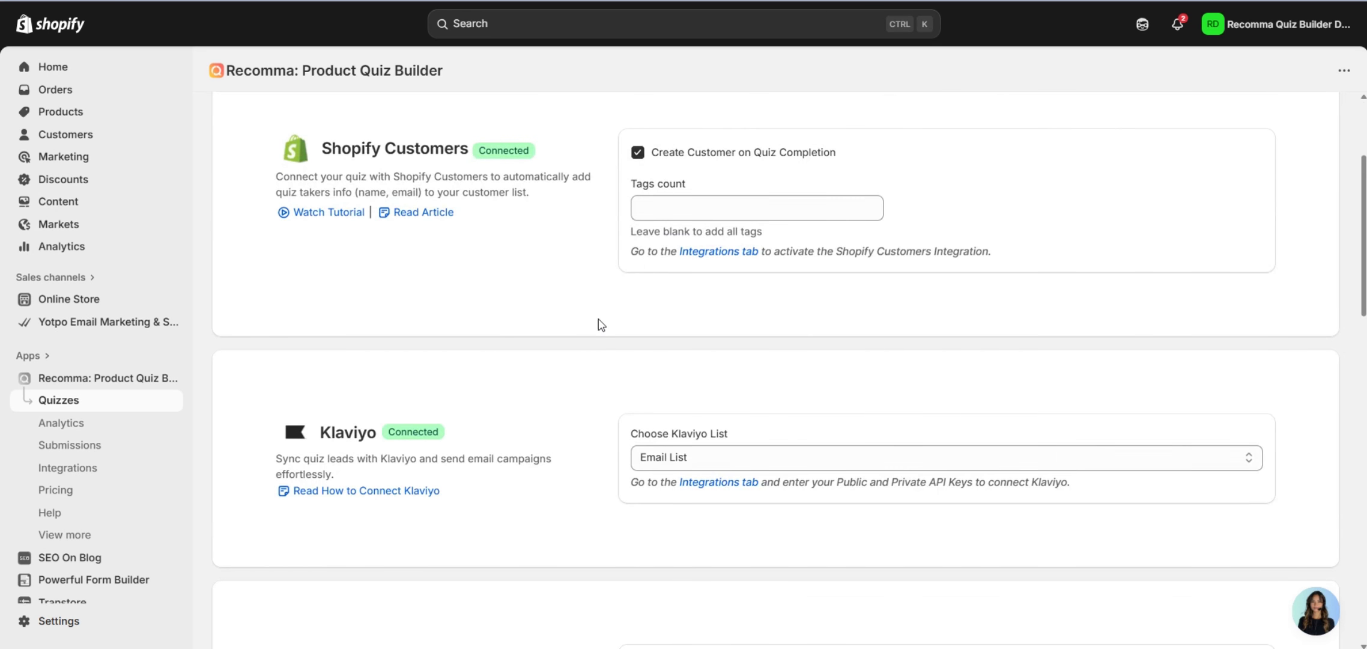
scroll(601, 327, "down", 15)
scroll(592, 352, "up", 5)
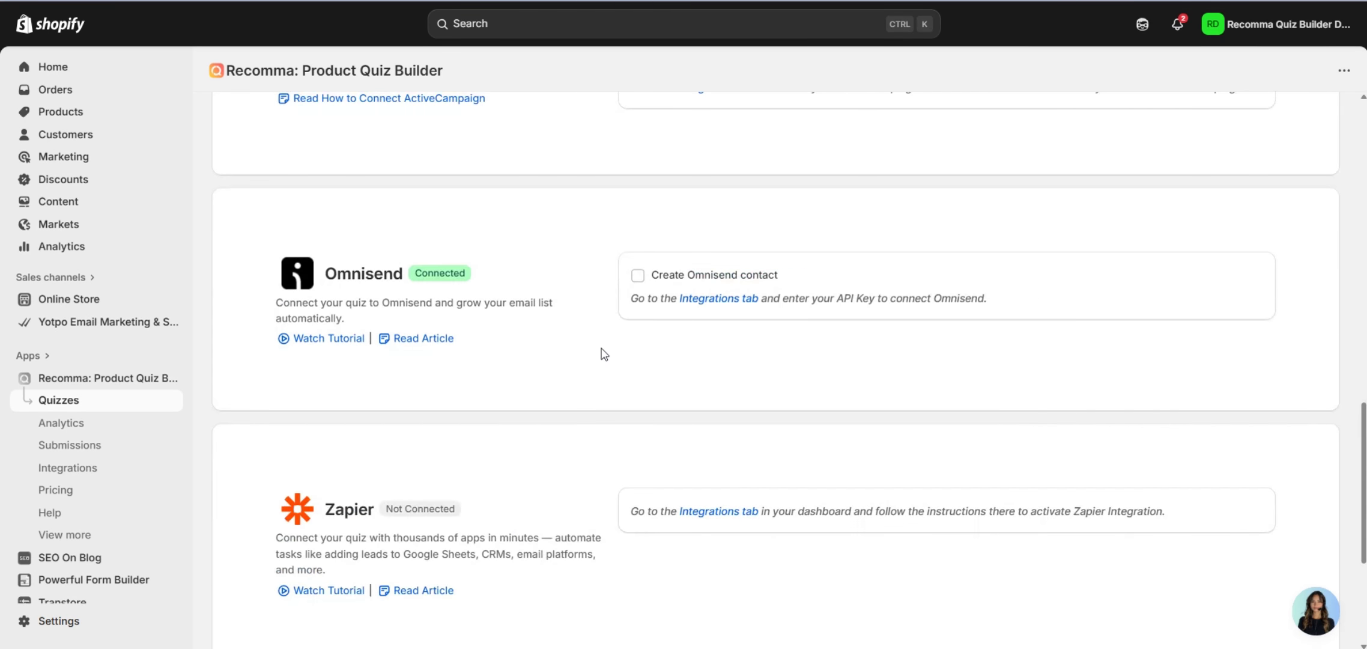
scroll(601, 357, "up", 15)
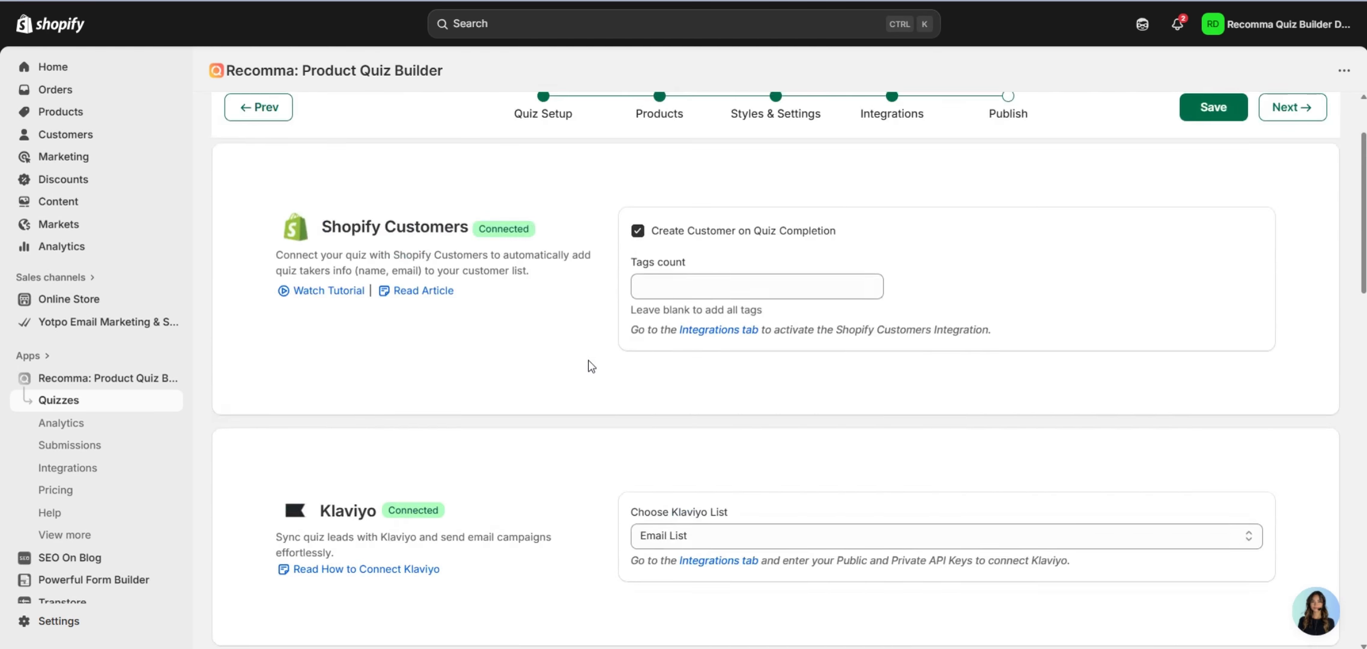
scroll(591, 366, "up", 2)
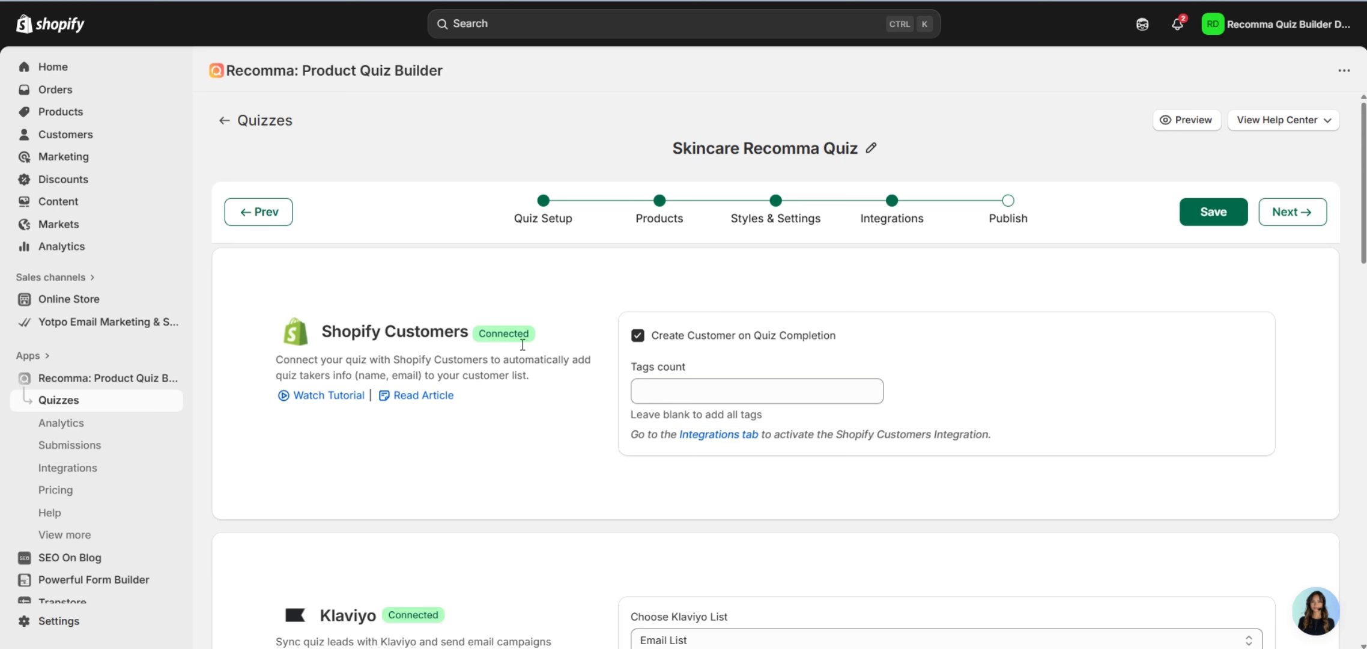
scroll(525, 345, "down", 5)
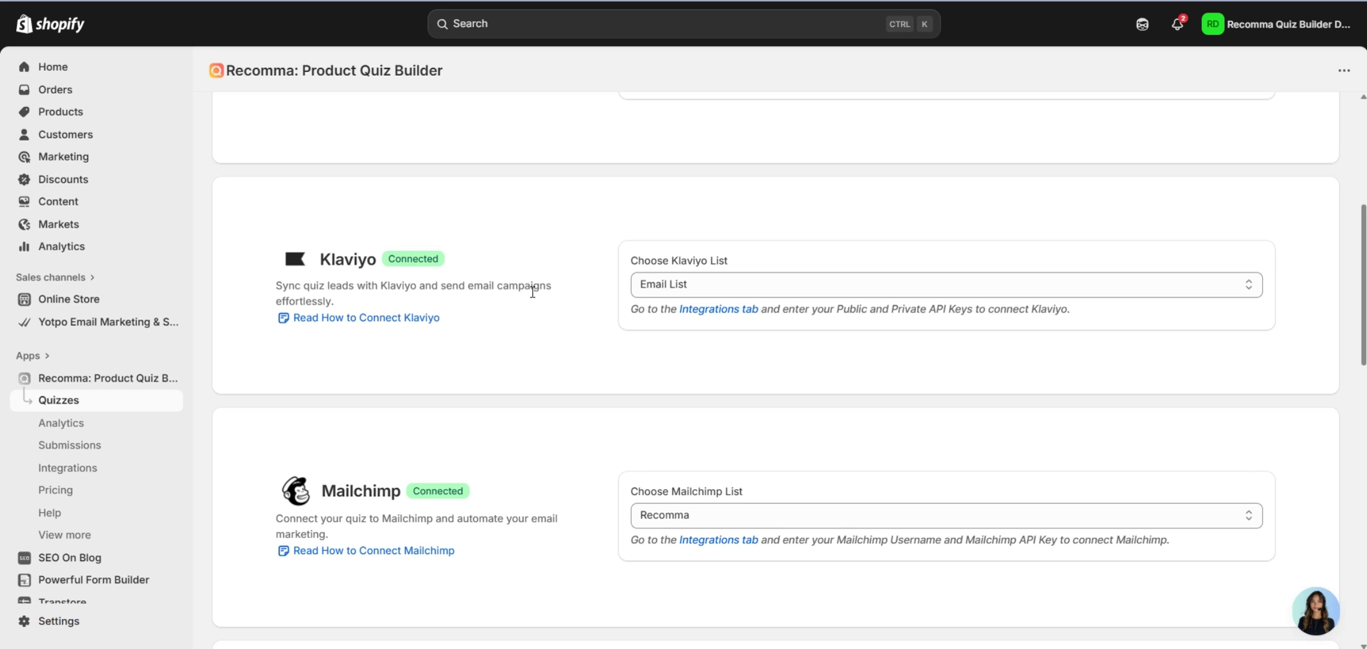
scroll(584, 330, "up", 2)
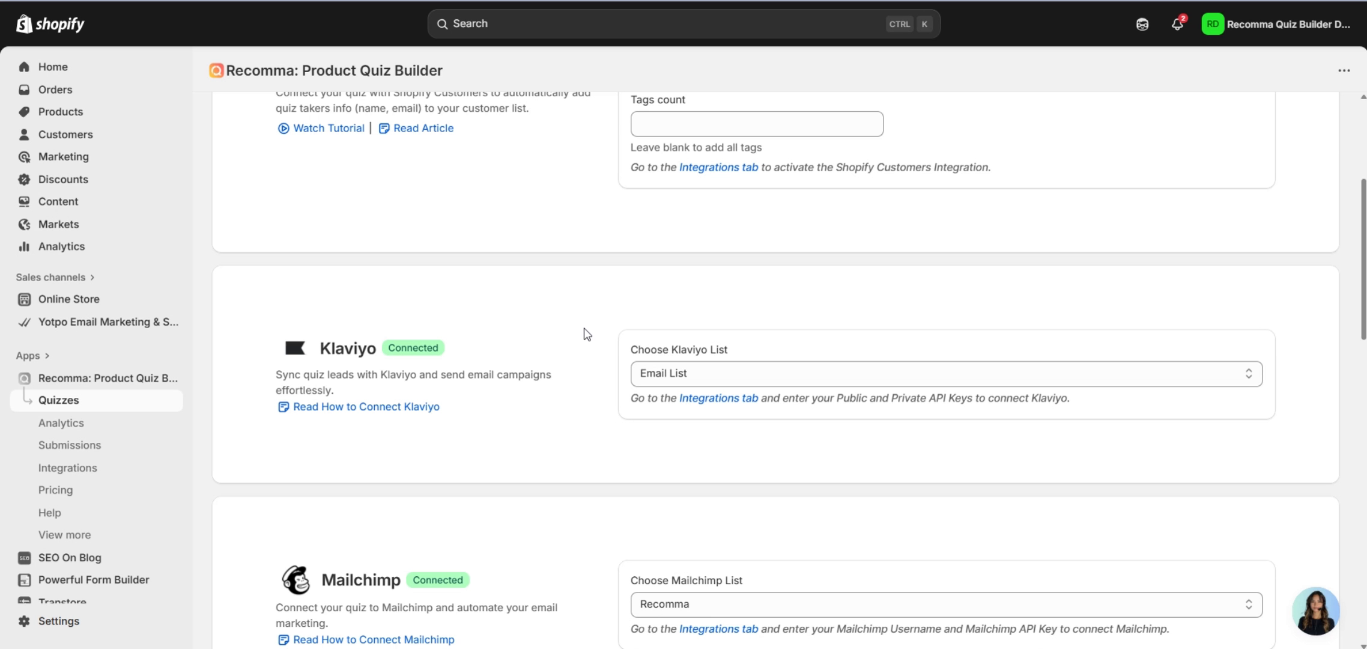
scroll(586, 334, "down", 3)
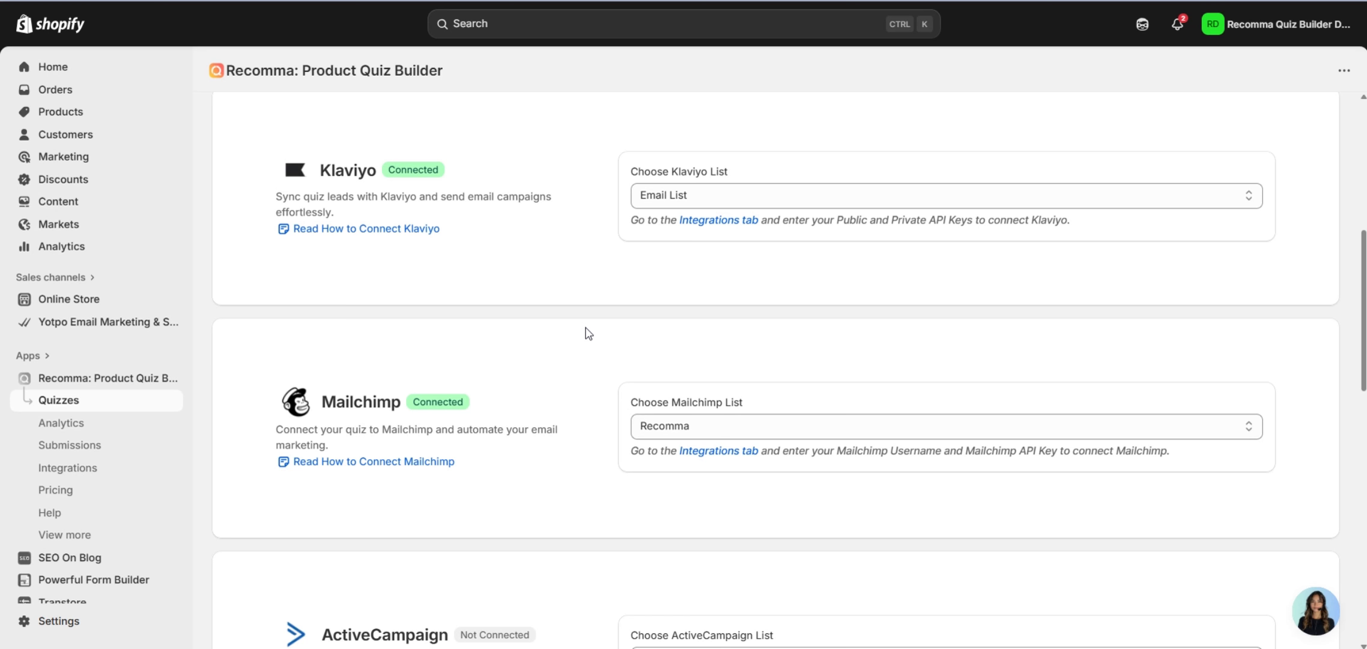
scroll(588, 335, "down", 3)
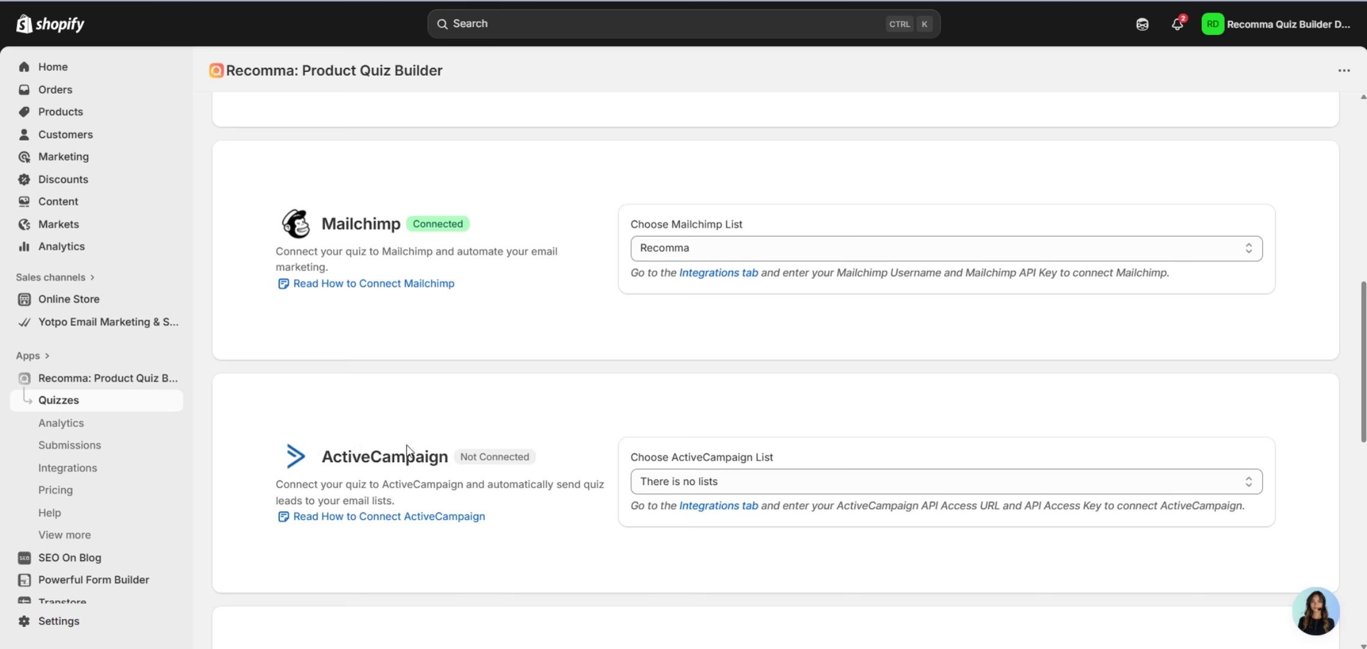
scroll(449, 394, "down", 3)
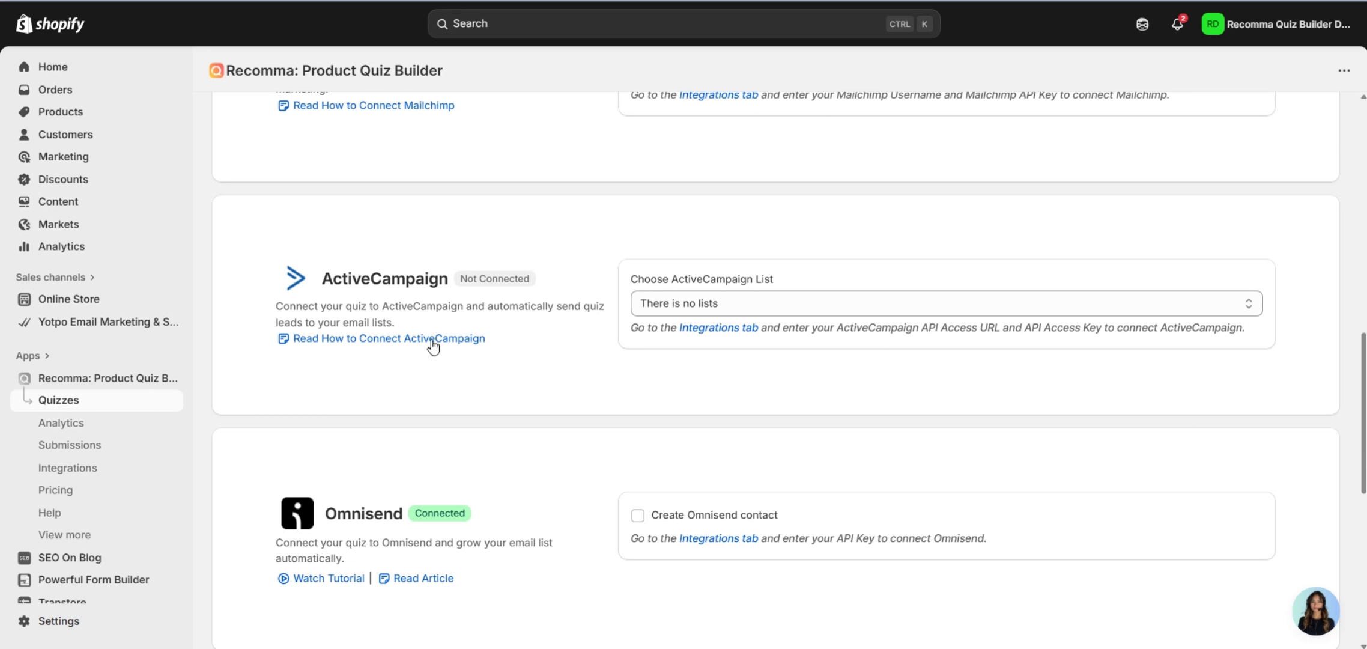
scroll(517, 345, "down", 3)
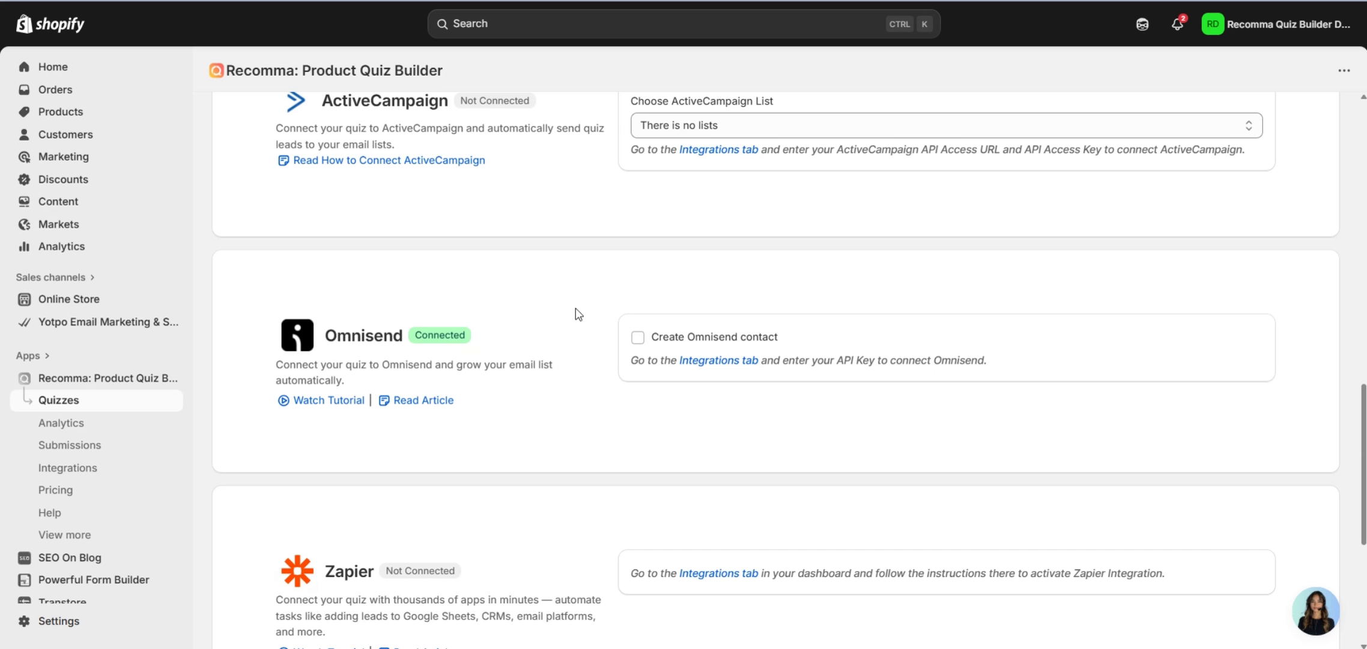
scroll(531, 345, "down", 2)
scroll(530, 341, "down", 2)
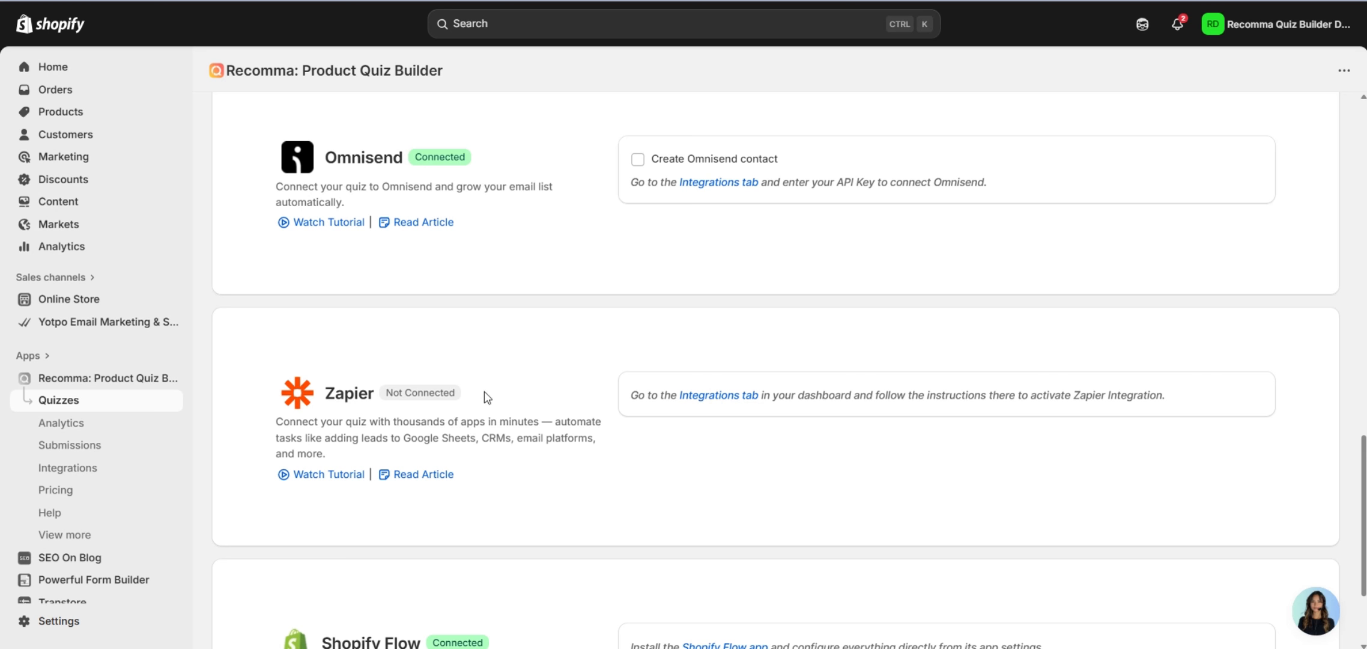
scroll(485, 392, "down", 3)
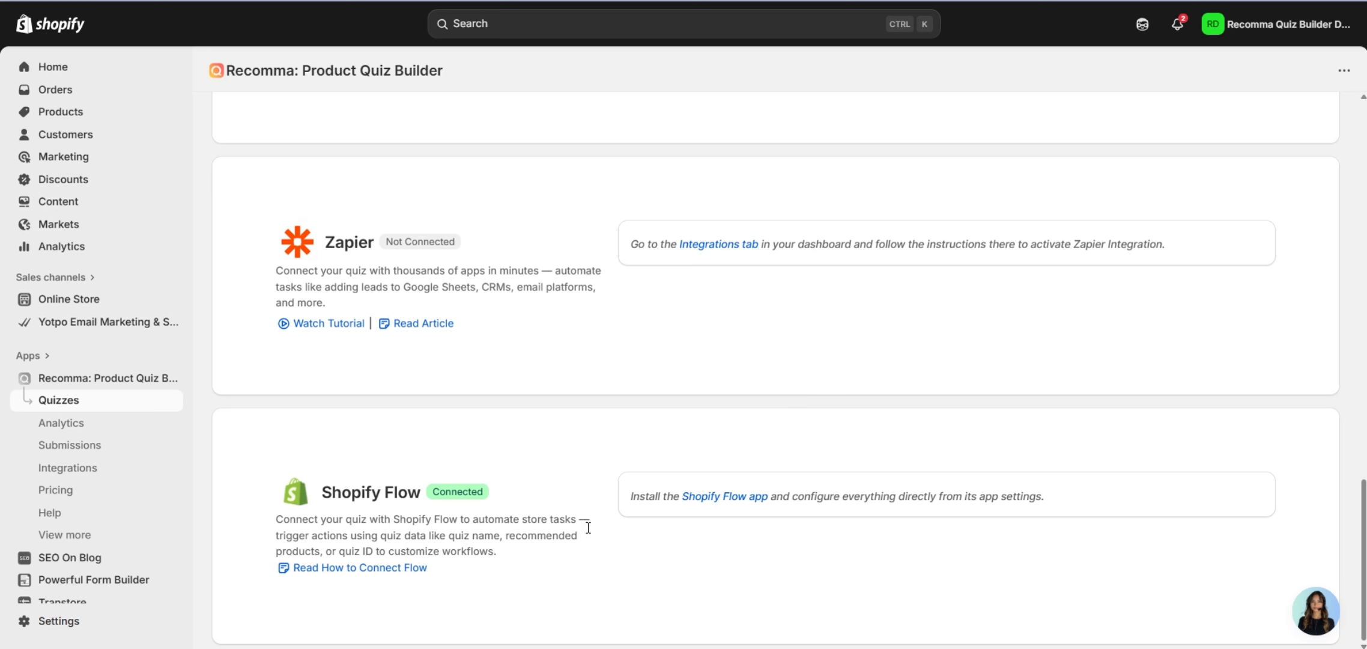
scroll(587, 524, "up", 3)
scroll(629, 531, "up", 9)
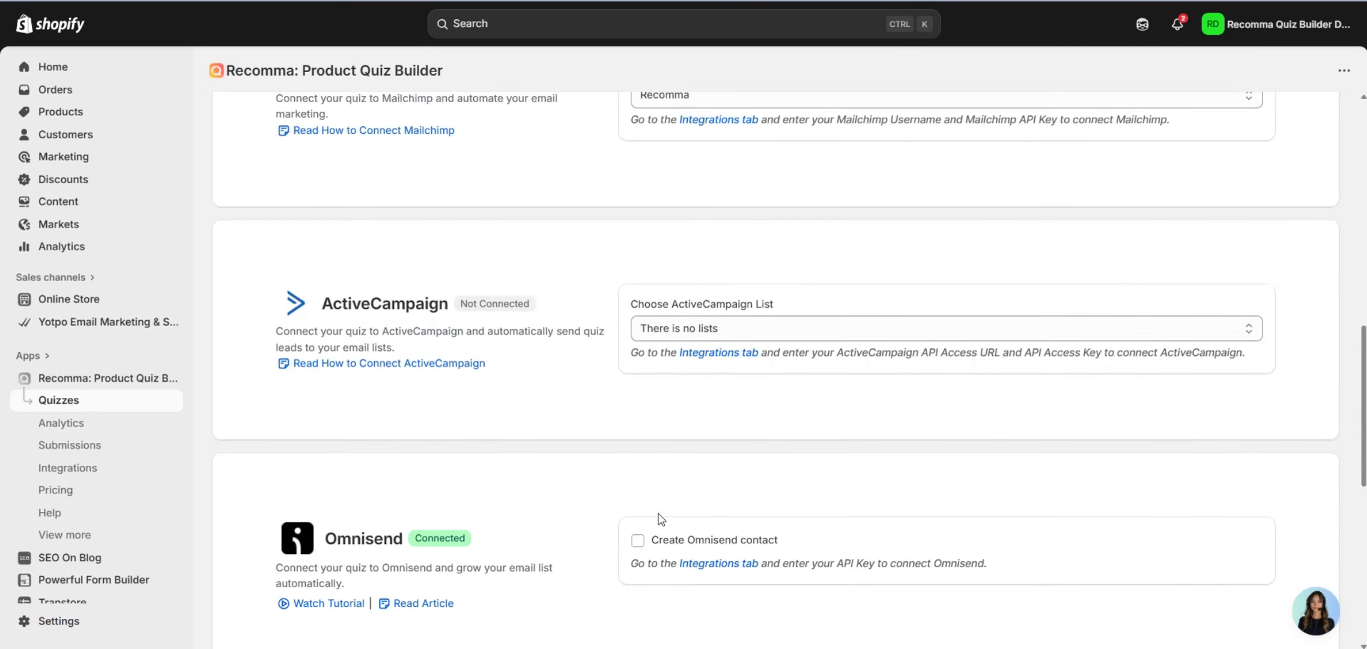
scroll(674, 531, "up", 10)
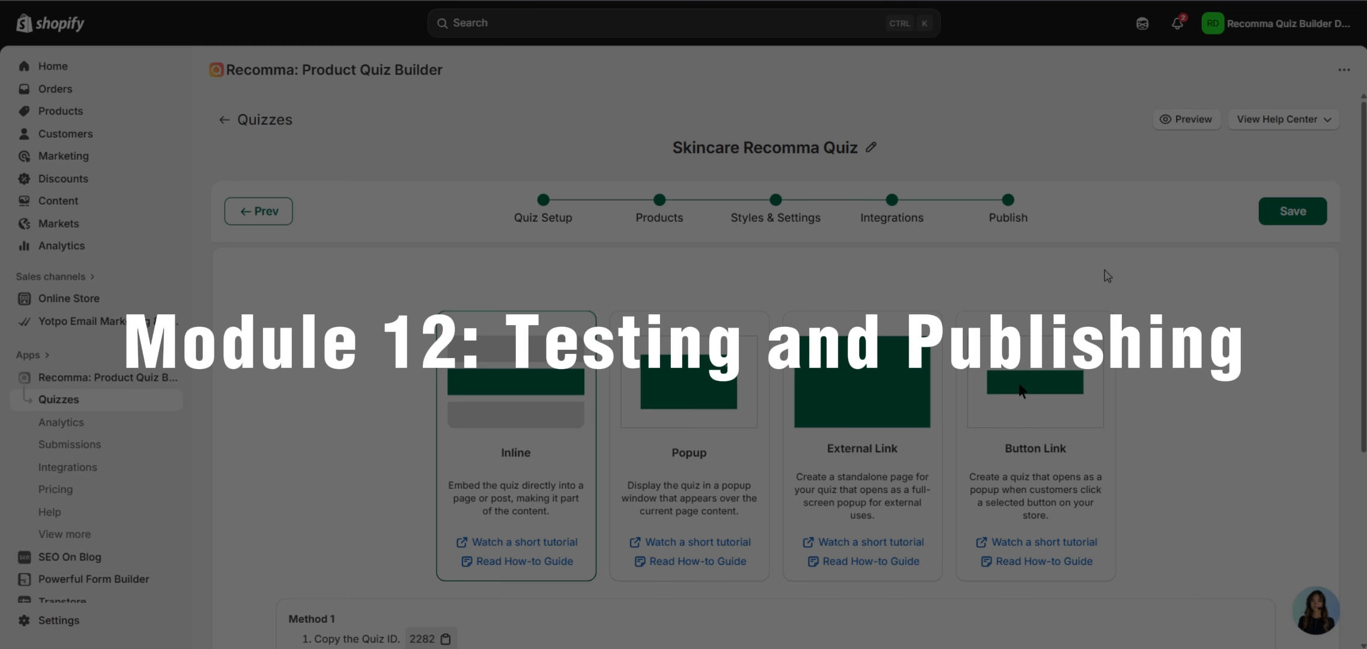
Preview the skincare quiz as shoppers see it, then find the Inline method with Quiz ID 2282.
scroll(1075, 239, "down", 2)
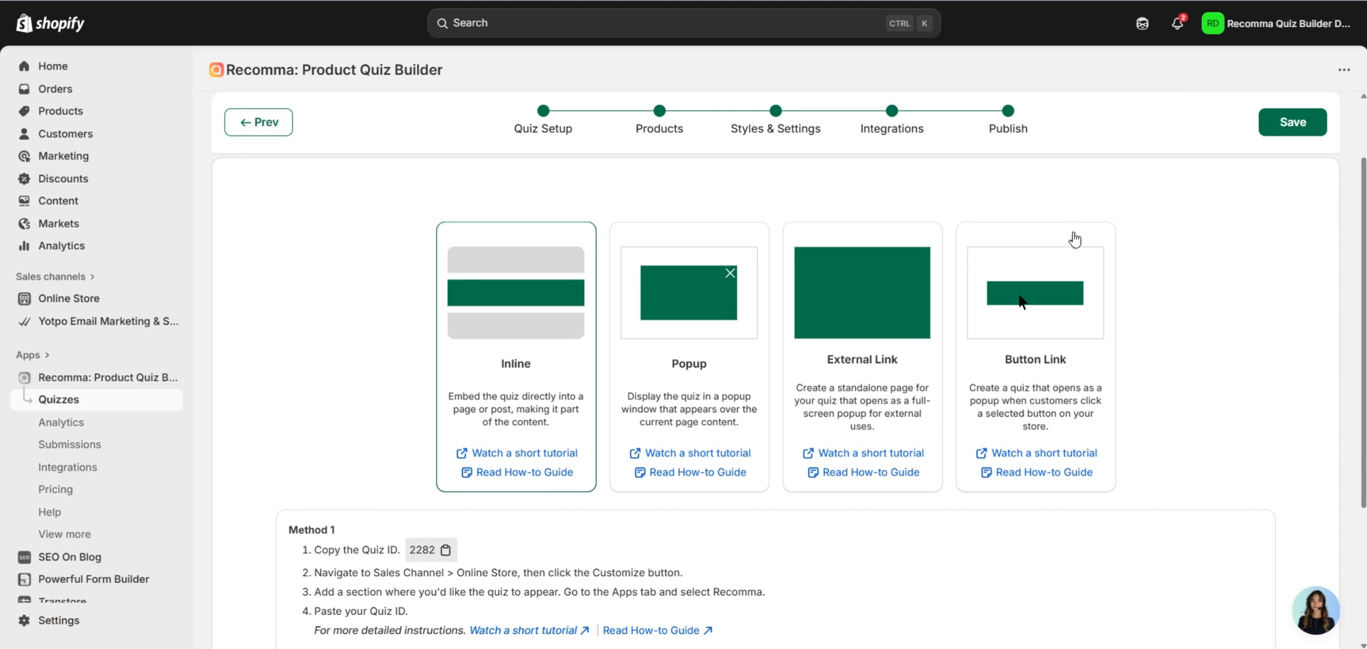
scroll(1199, 290, "up", 2)
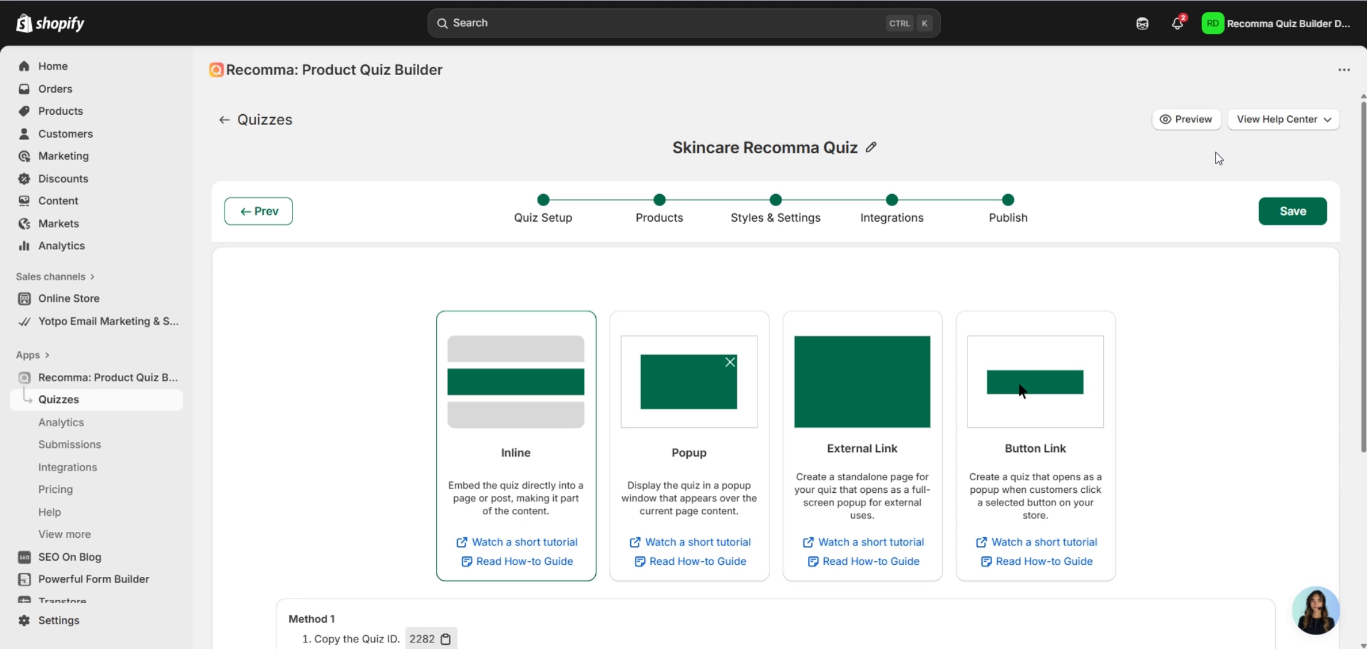
left_click(1188, 121)
scroll(1141, 234, "down", 3)
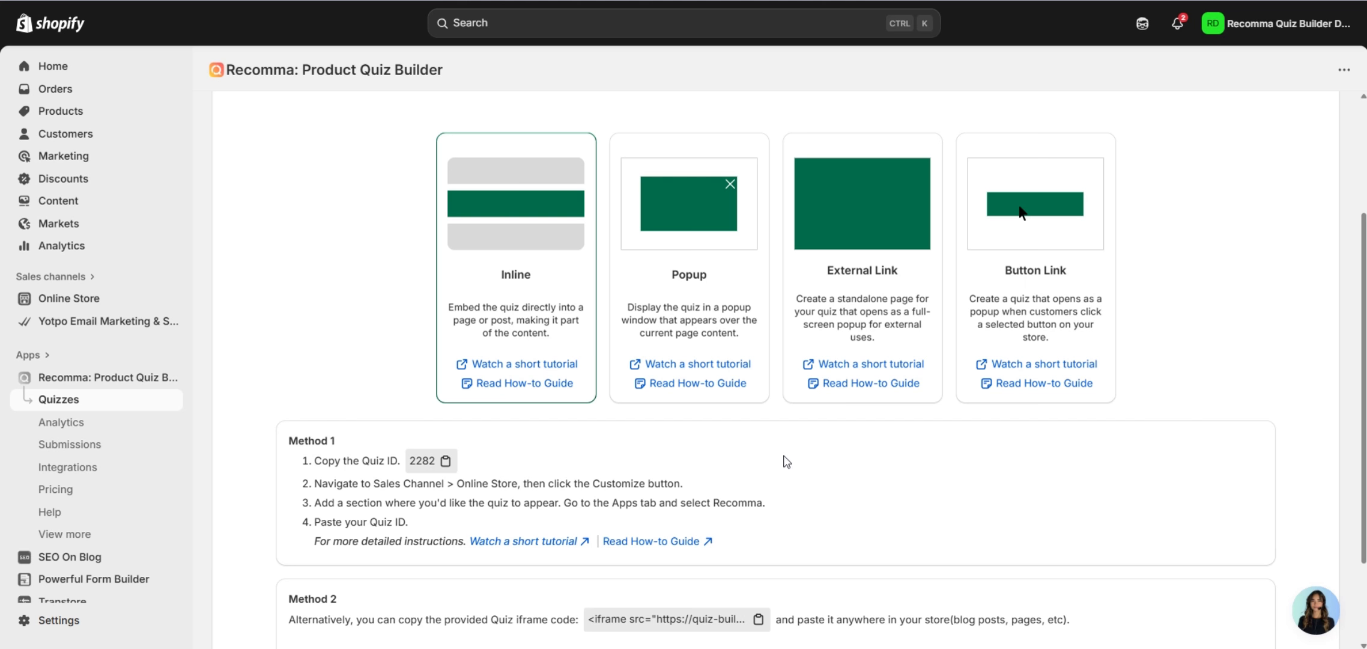
scroll(323, 358, "down", 3)
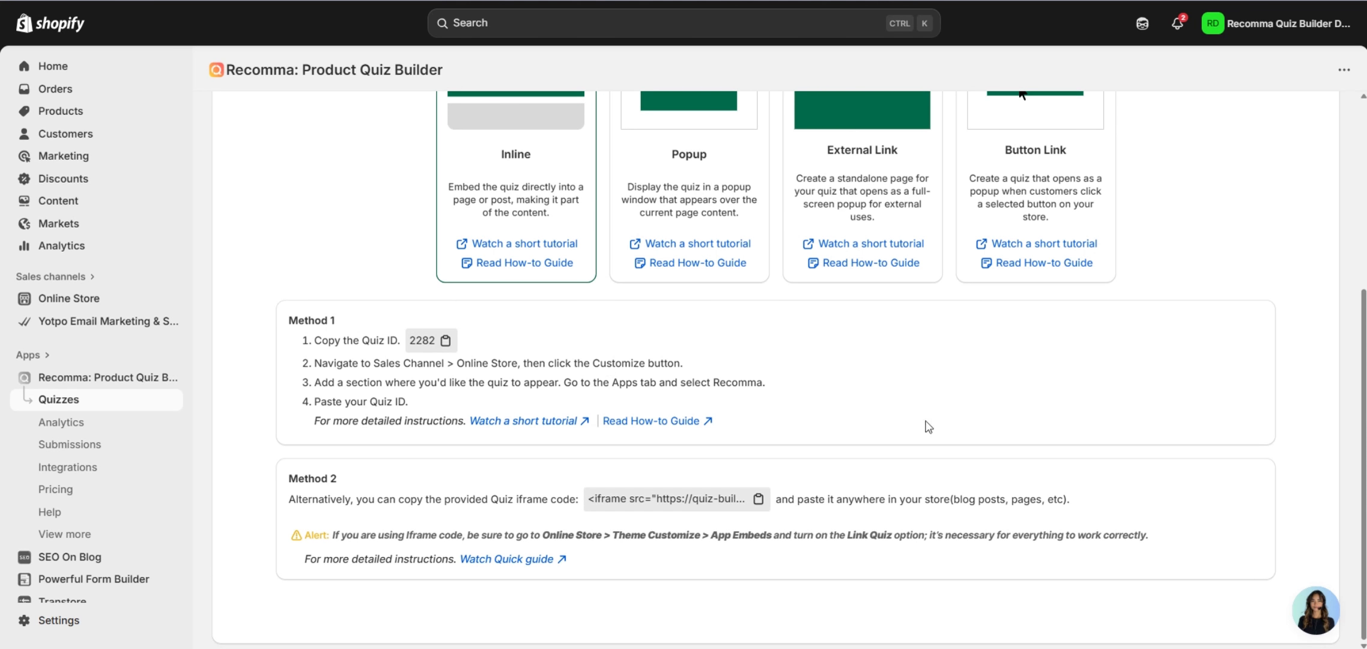
scroll(907, 443, "up", 2)
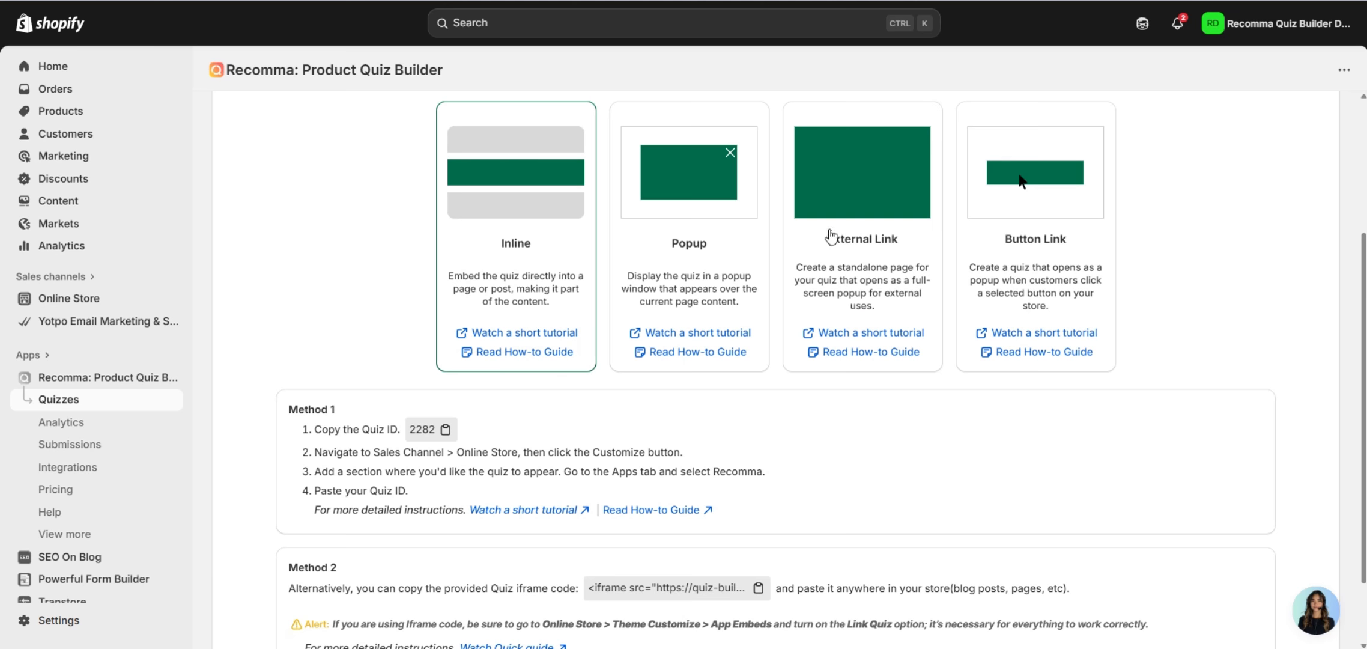
scroll(780, 262, "up", 2)
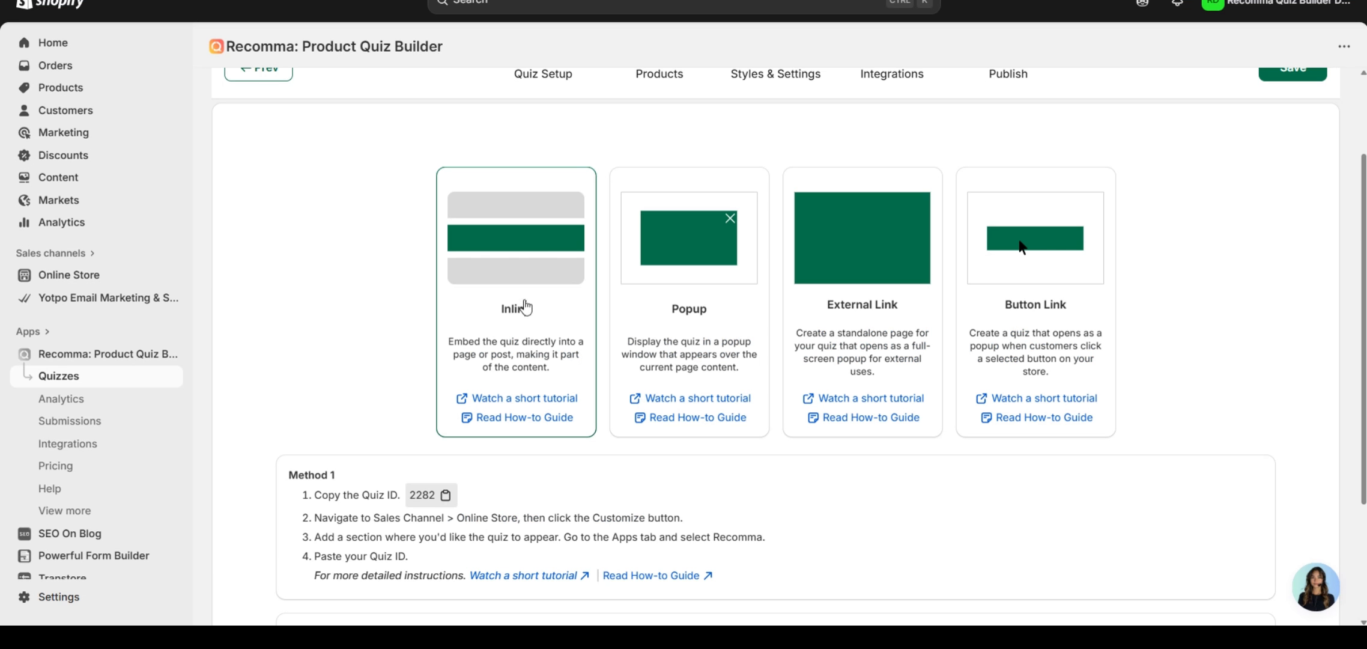
Copy Quiz ID 2282 and add a Recomma Quiz app section to the live theme's home page.
left_click(430, 499)
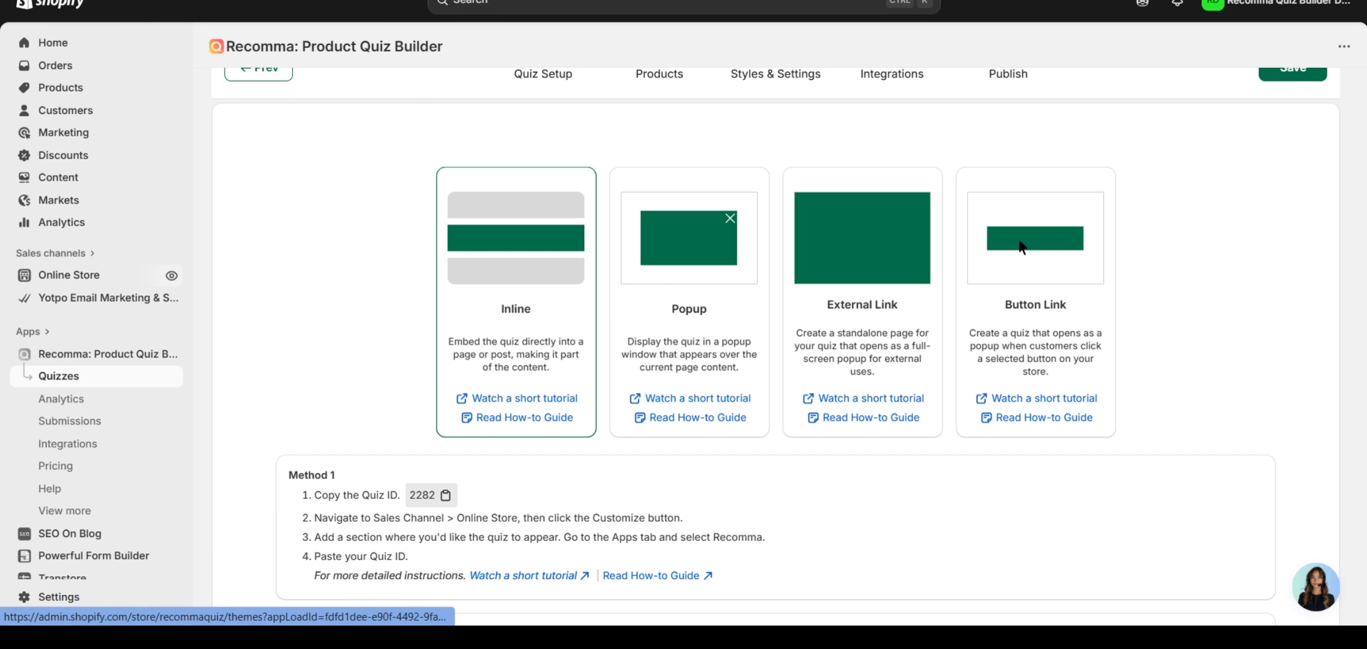
left_click(180, 273)
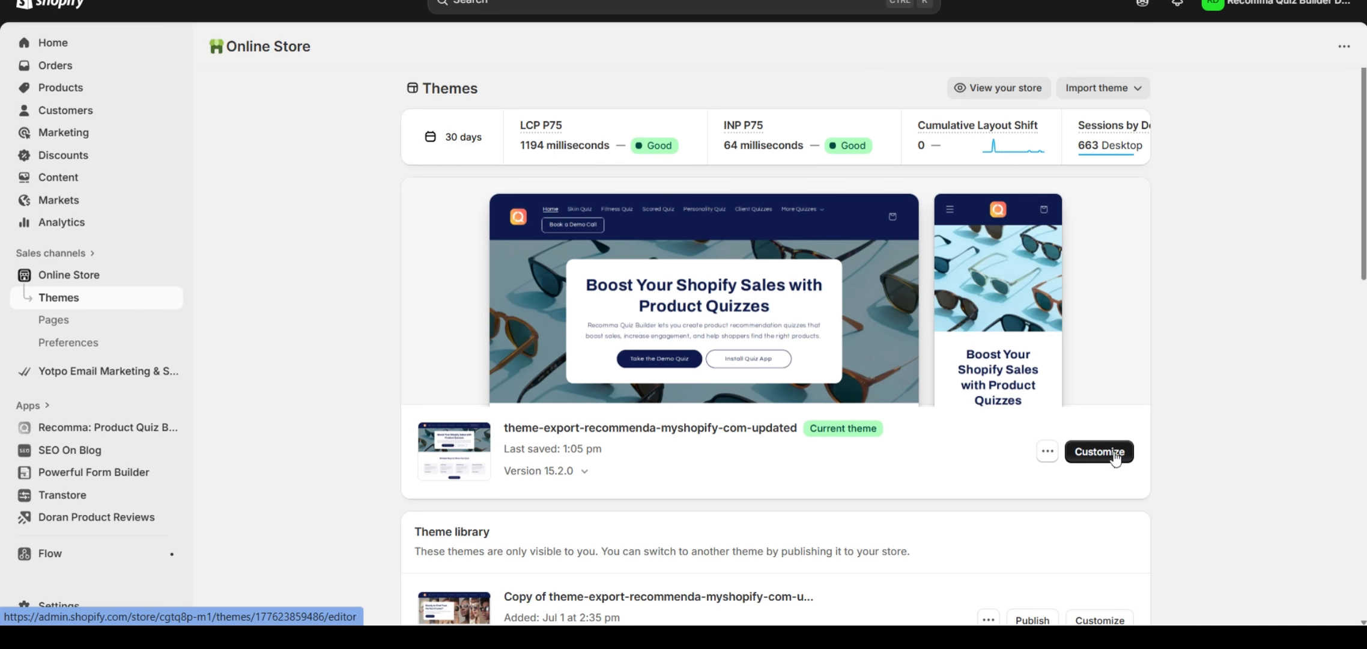
left_click(1114, 459)
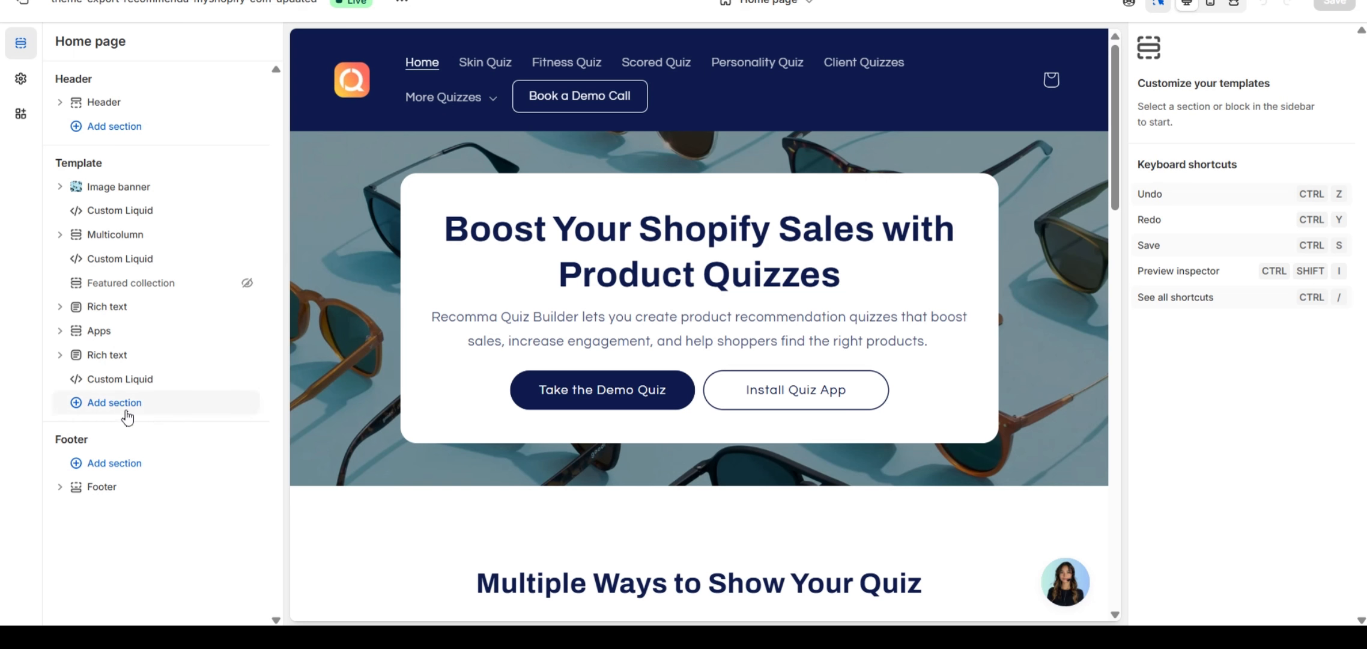
left_click(122, 411)
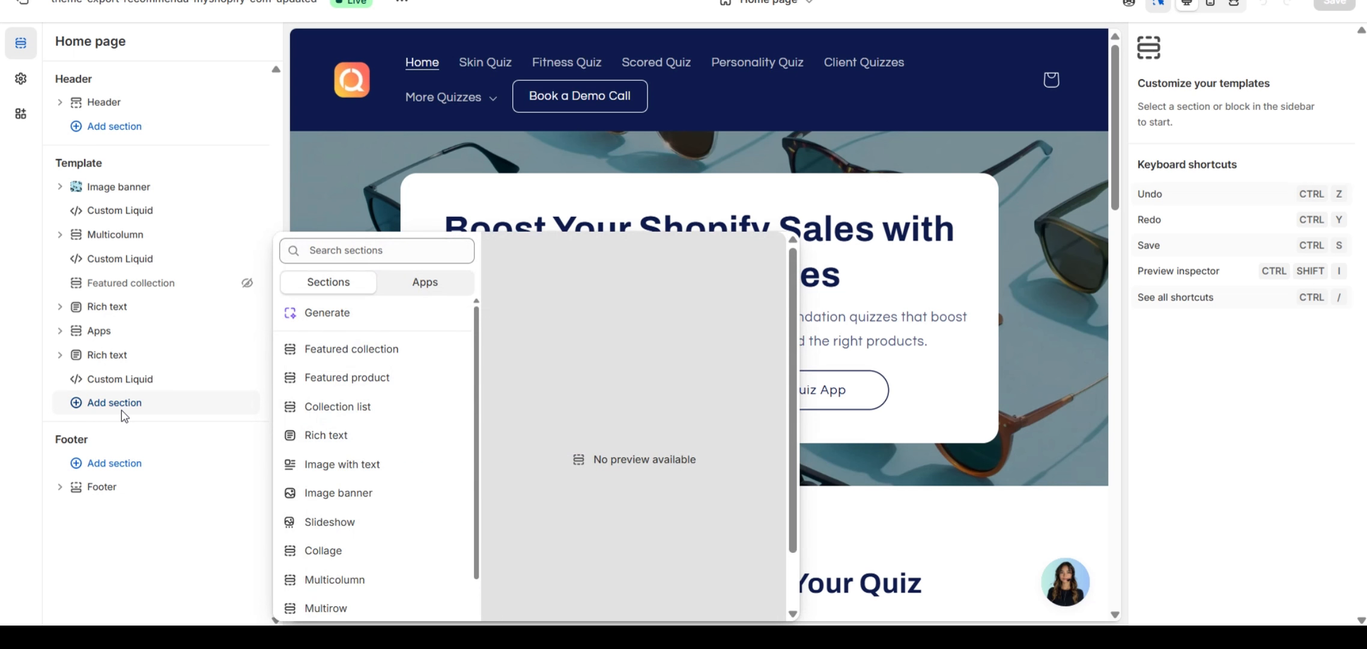
left_click(438, 226)
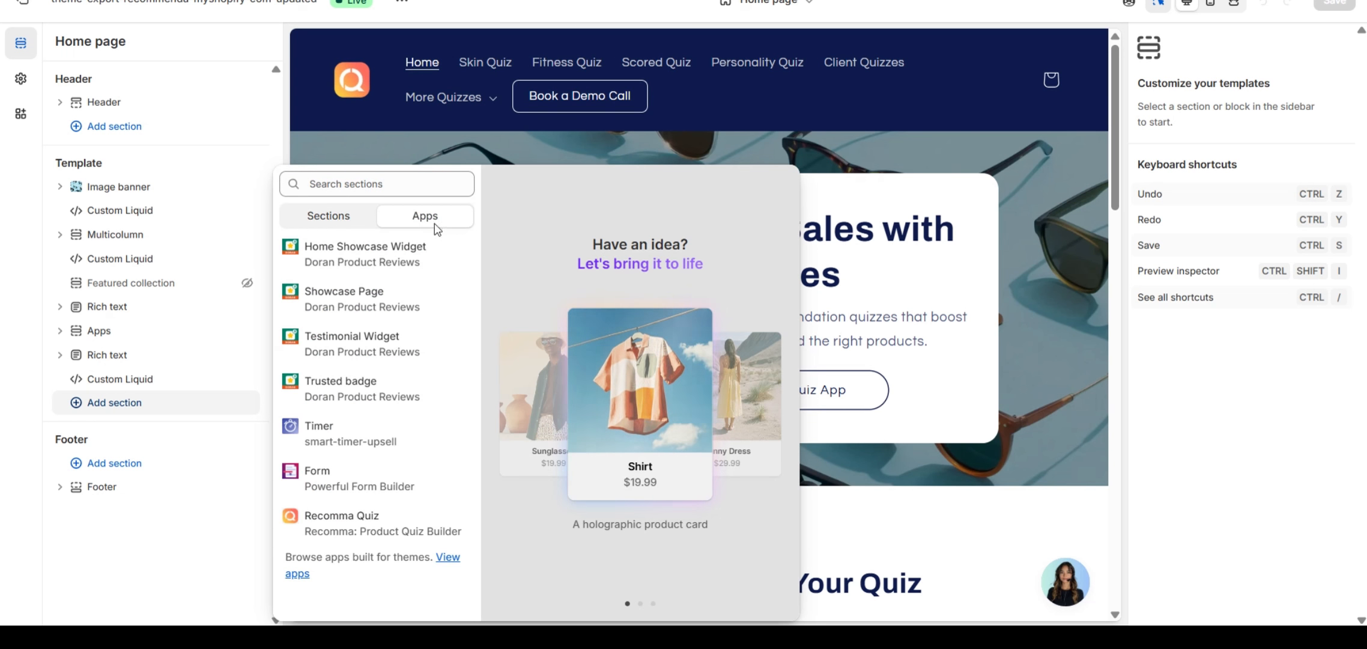
left_click(388, 524)
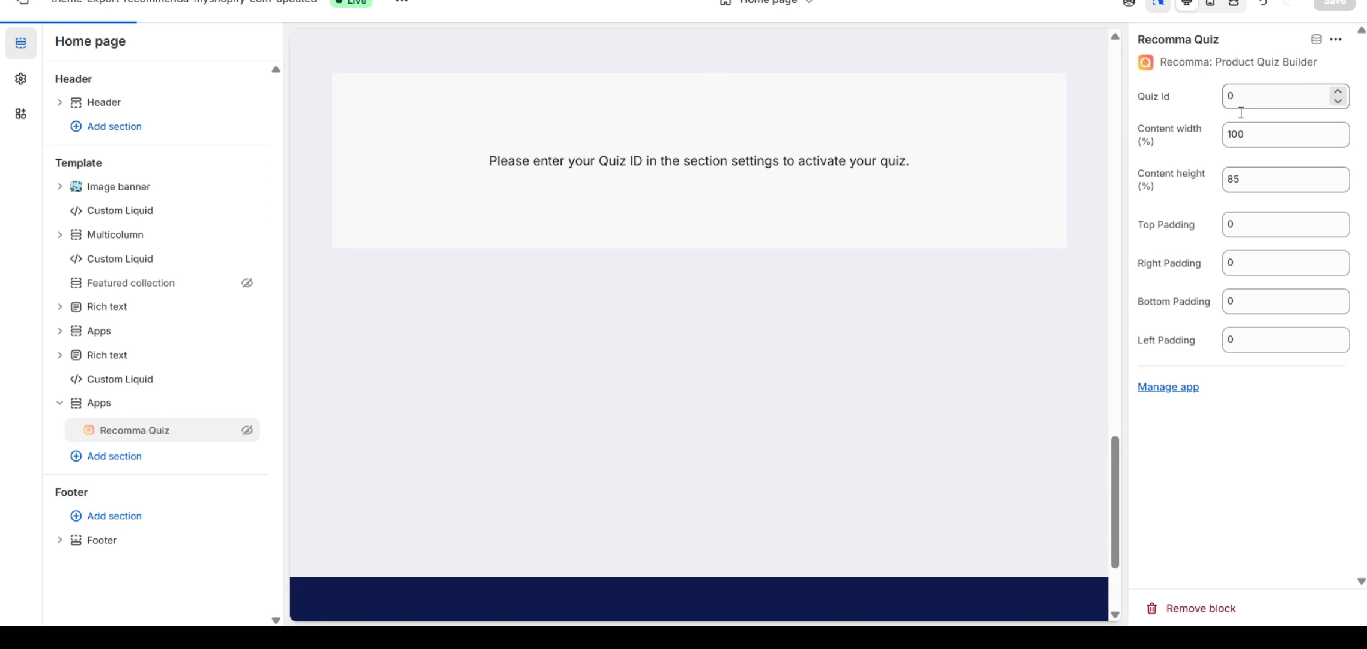
Set the Recomma Quiz block's Quiz ID to 2282 and save the theme.
left_click_drag(1244, 104, 1220, 103)
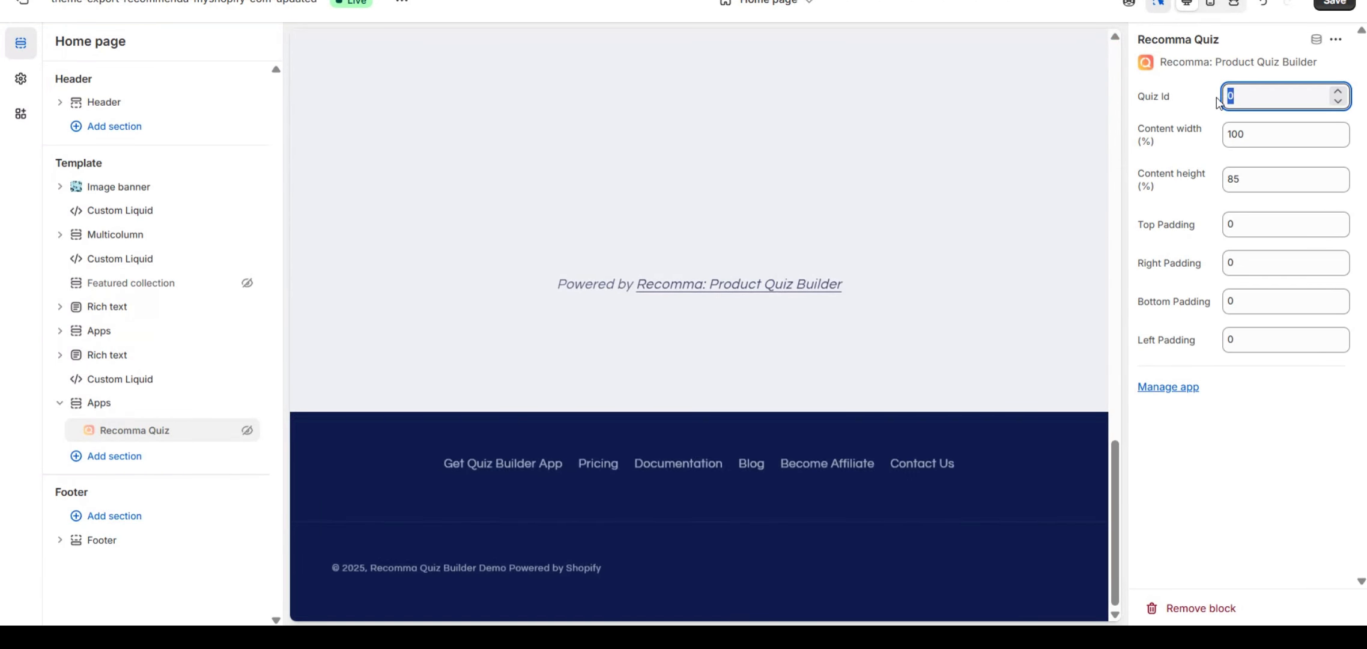
type("2282")
left_click(1155, 448)
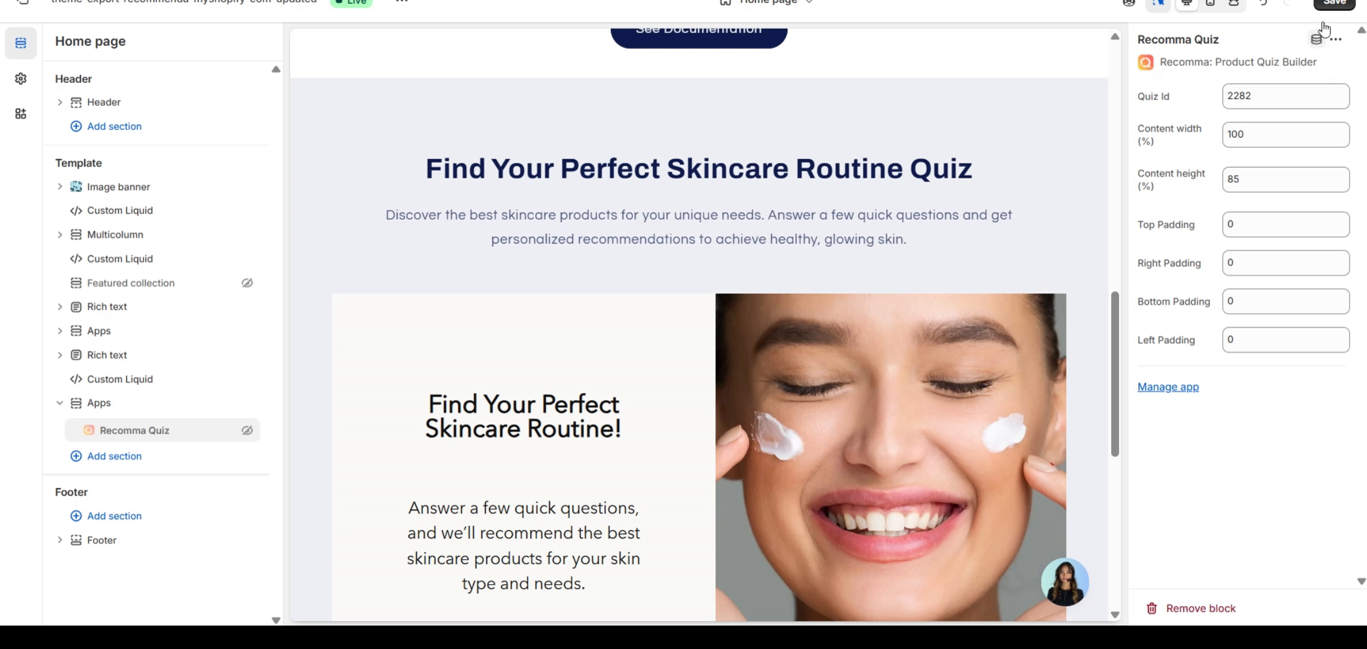
left_click(1337, 3)
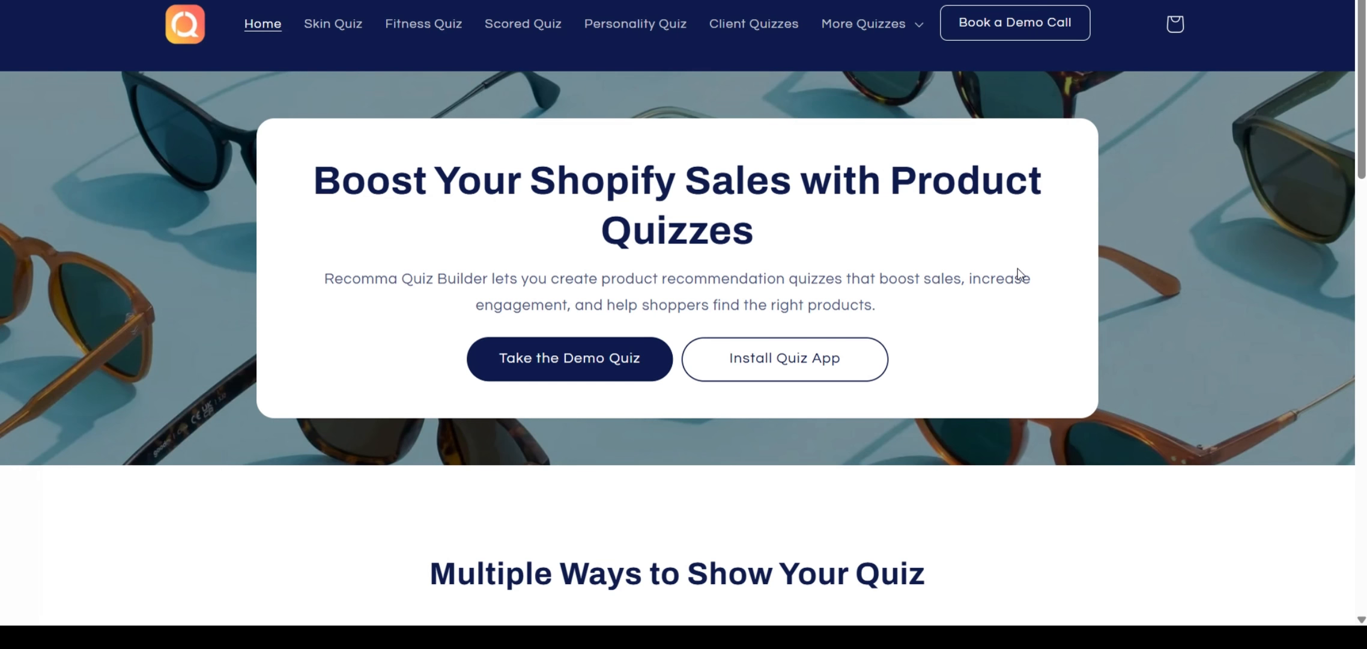
Take the quiz: Dry skin, dryness concern, morning-and-night routine, no reactions, fragrance-free, then submit.
scroll(1019, 274, "down", 15)
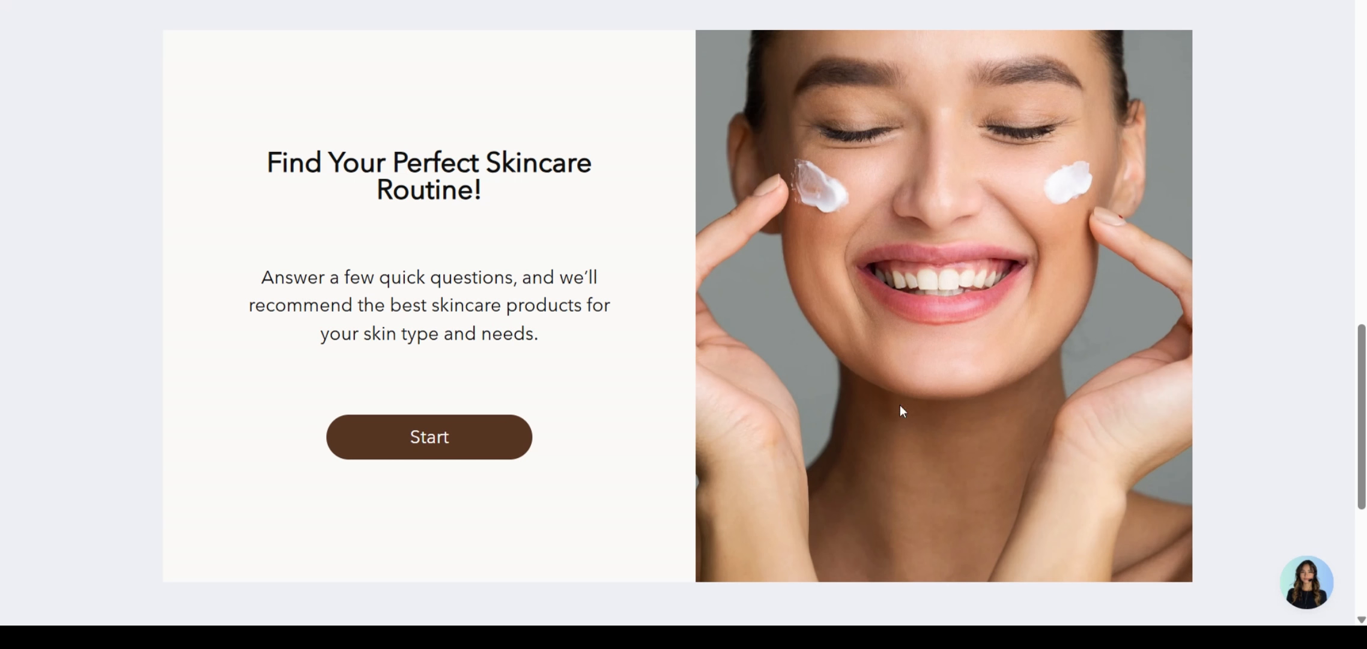
left_click(468, 452)
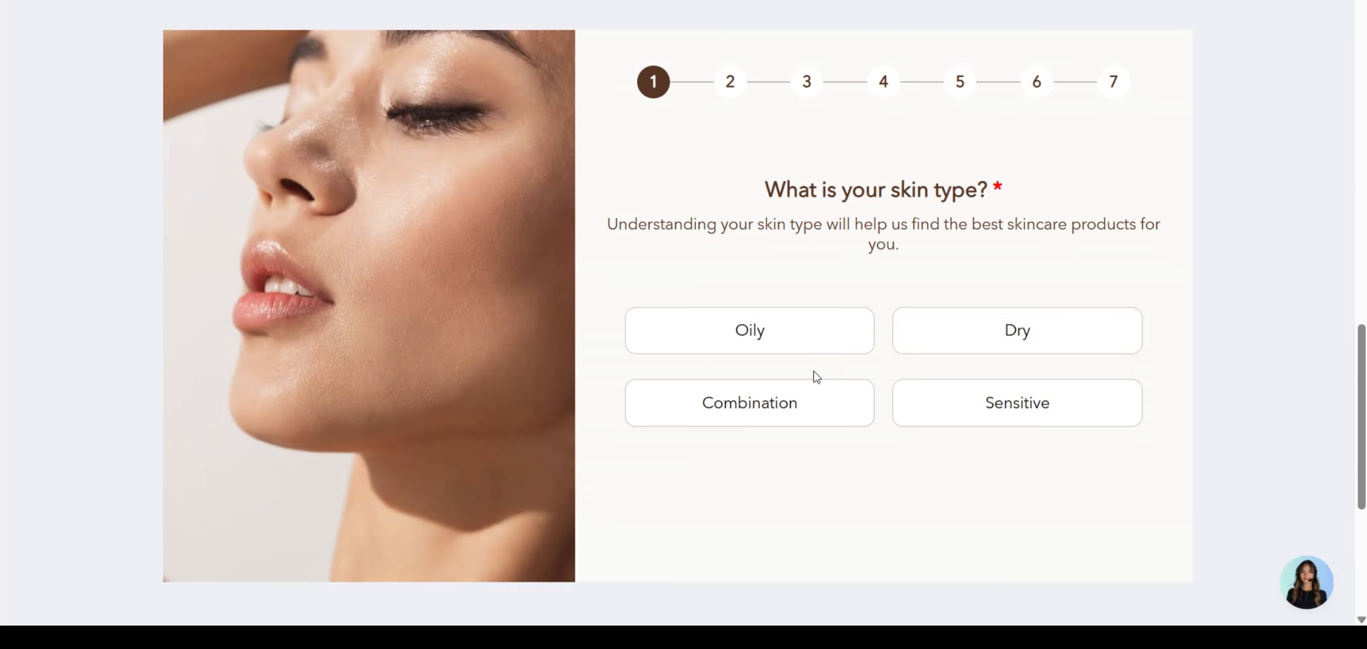
left_click(1041, 324)
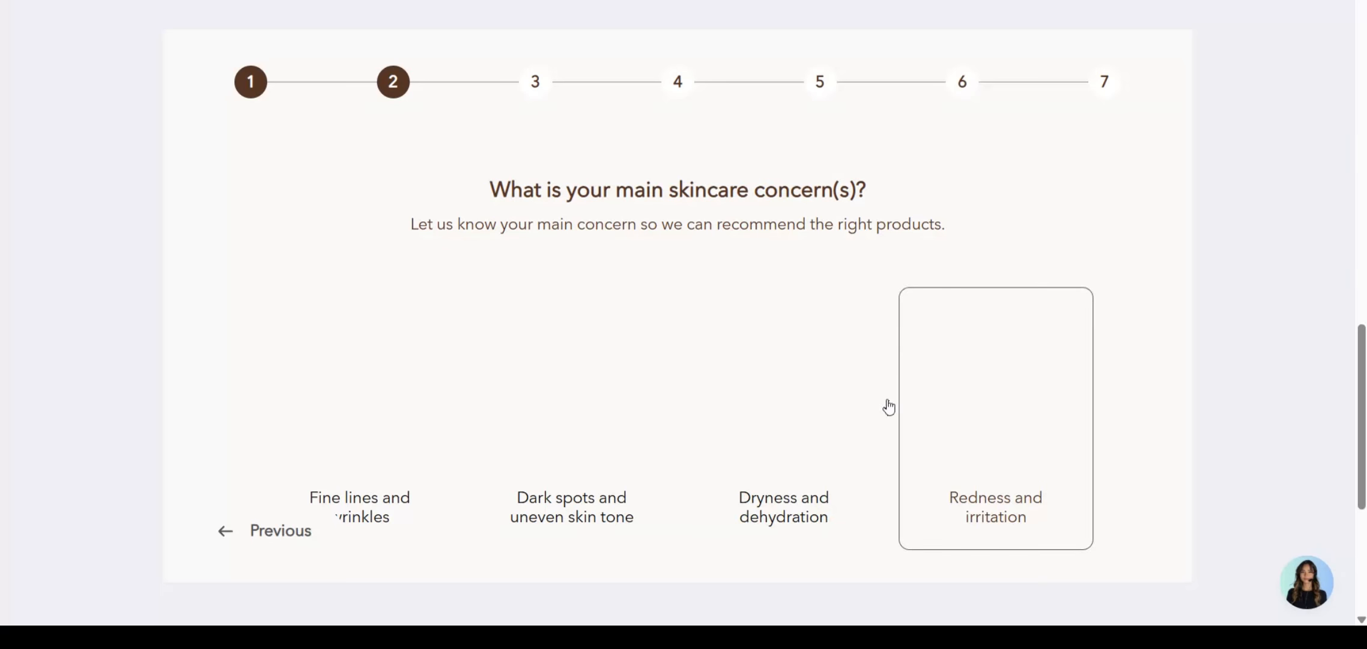
left_click(800, 397)
left_click(841, 395)
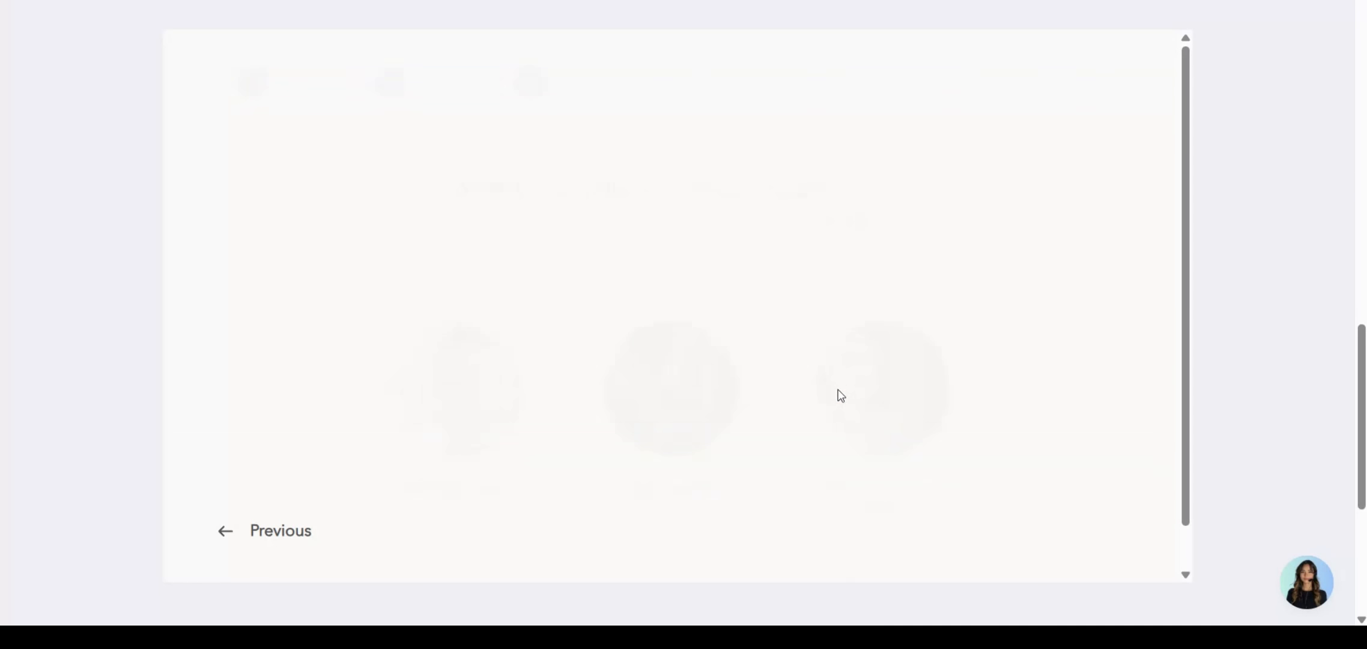
left_click(847, 327)
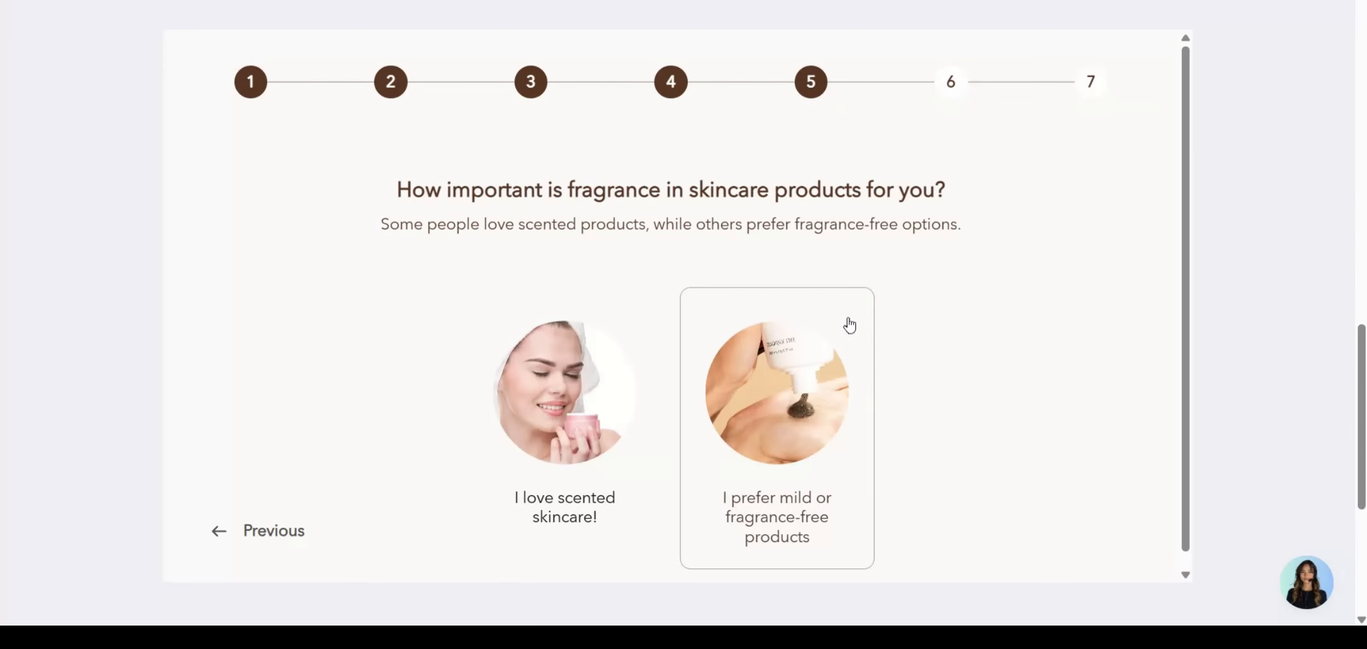
left_click(835, 351)
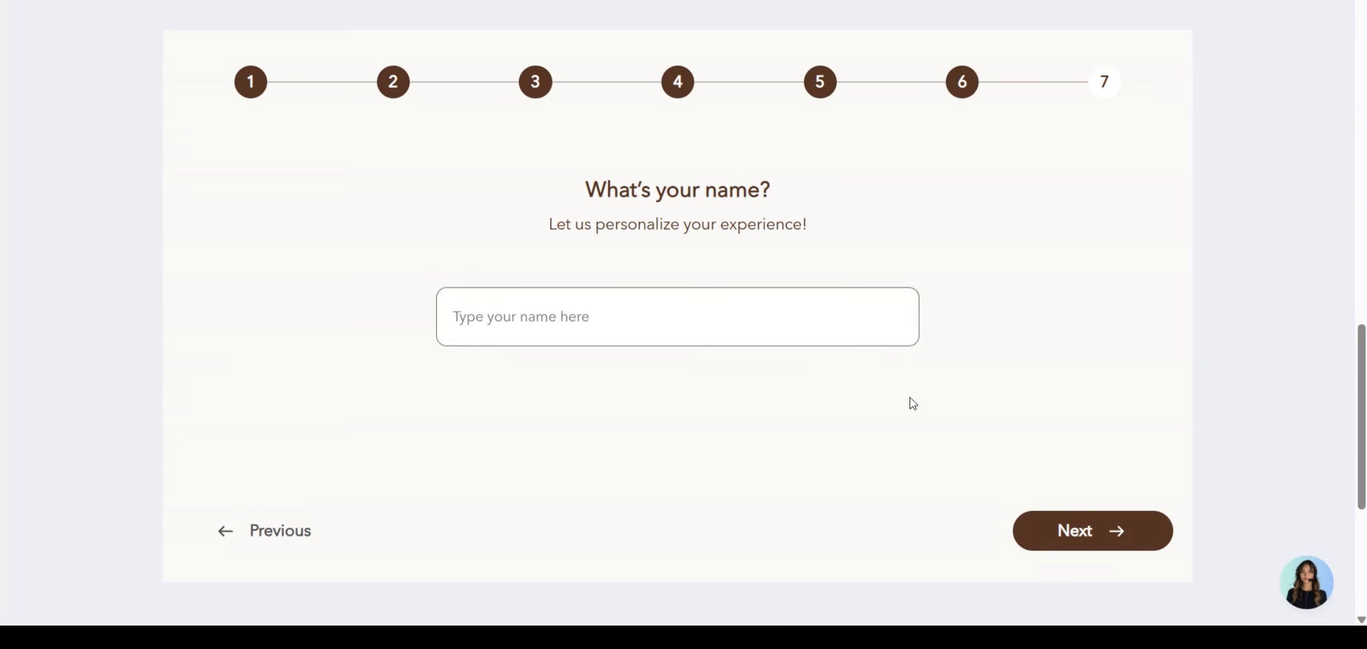
left_click(1072, 528)
left_click(1077, 537)
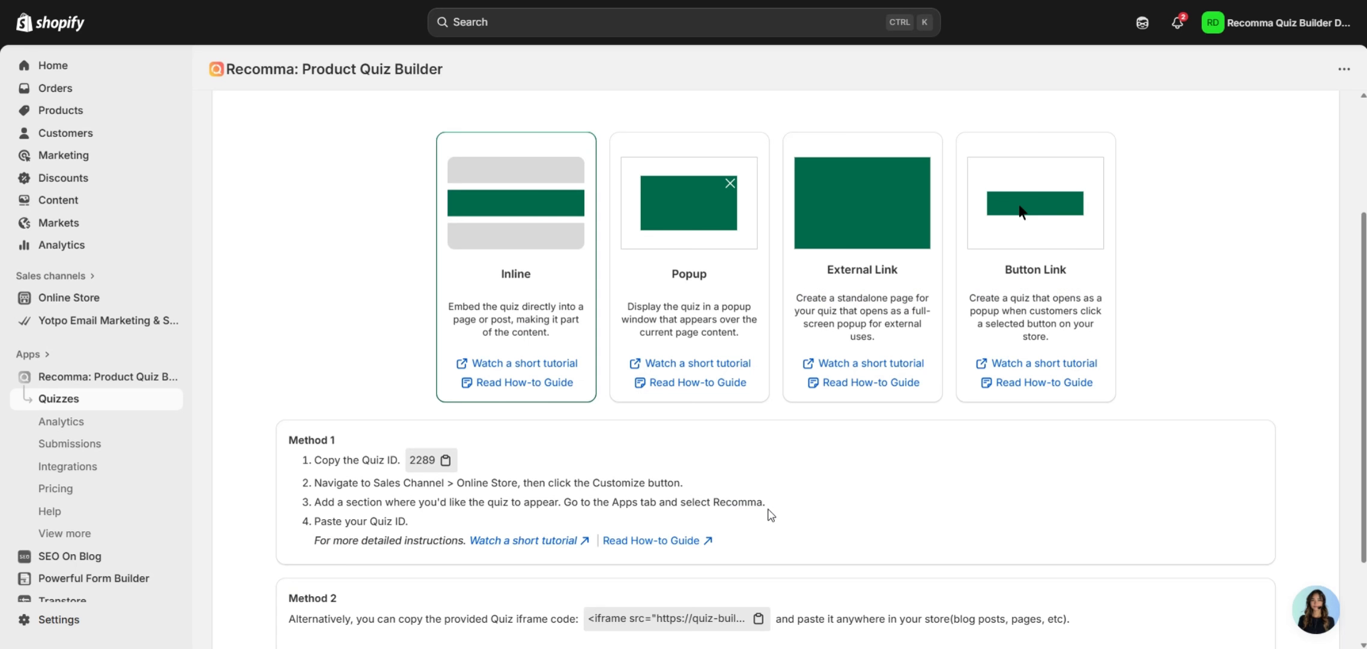
Review the Method 2 iframe embed code and go to the Online Store section.
scroll(771, 511, "down", 2)
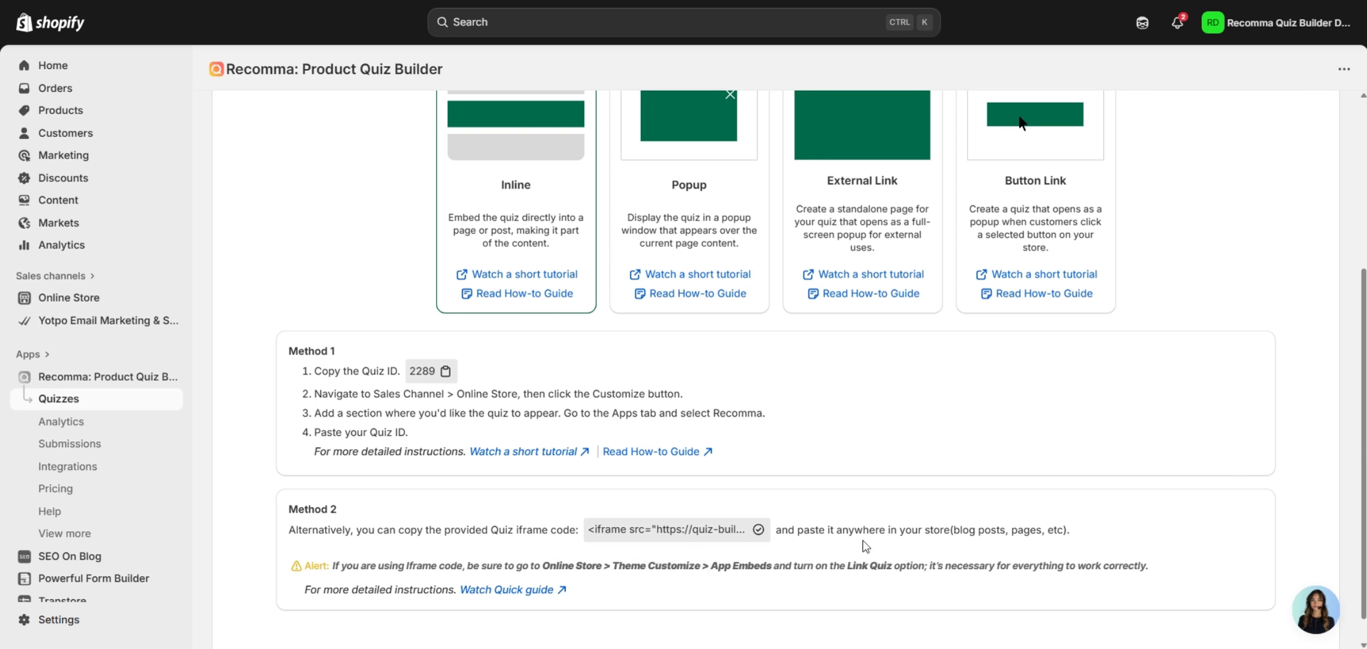
left_click(145, 299)
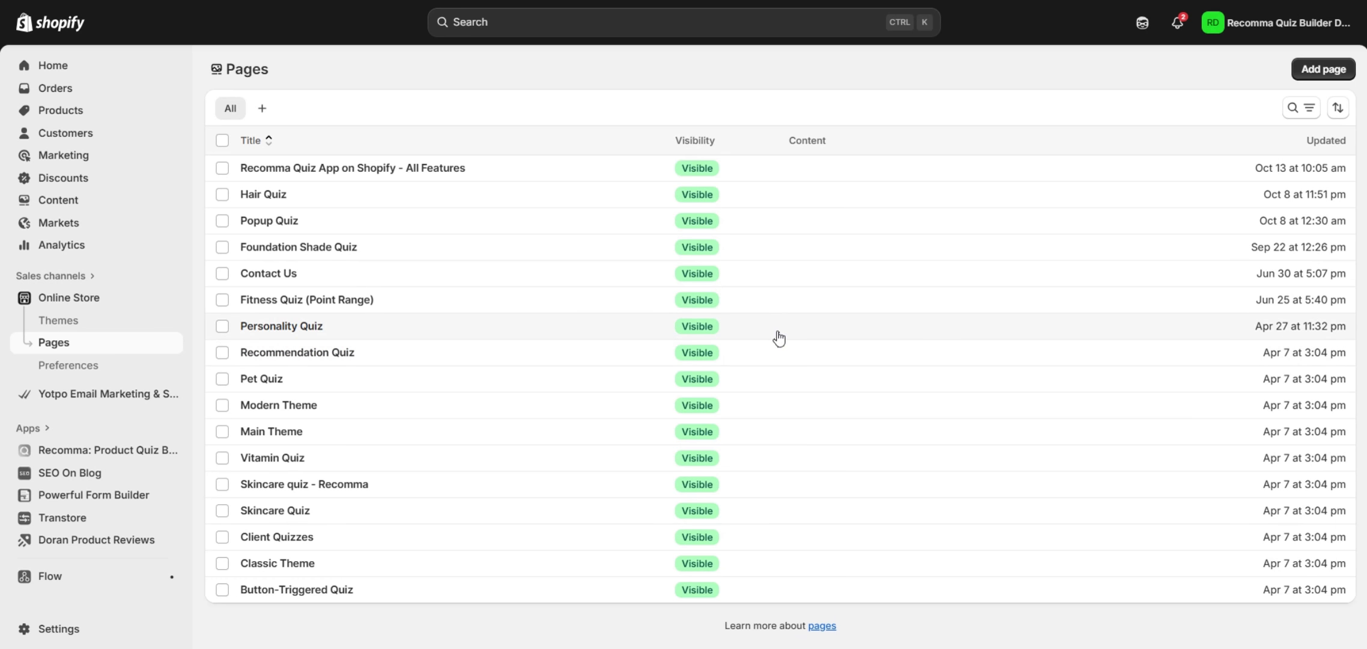
Create and save a visible page 'Scincare Quiz' whose HTML content is the pasted quiz iframe code.
left_click(1305, 71)
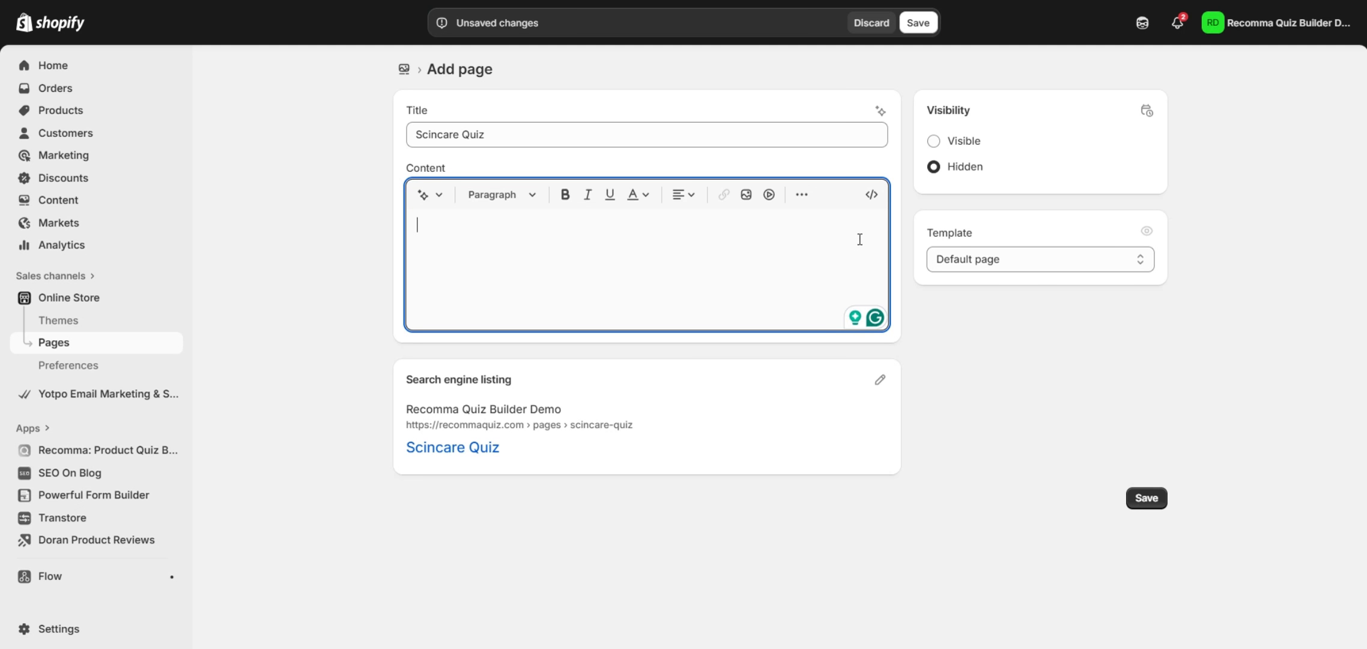
left_click(871, 194)
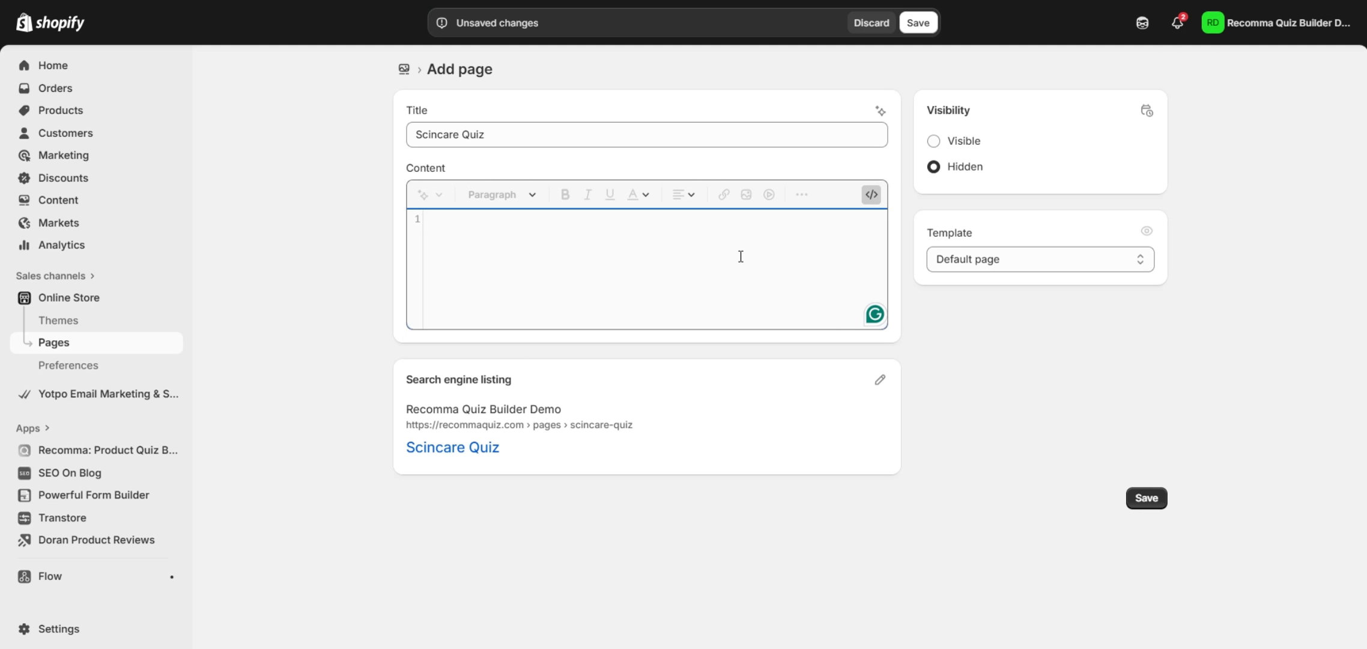
type("<iframe src=\"https://quiz-builder-24wuu.ondigitalocean.app/quiz/cgtq8p-m1.myshopify.com/2289\" width=\"100%\" height=\"700\" frameborder=\"0\" allow=\"clipboard-write\"></iframe>")
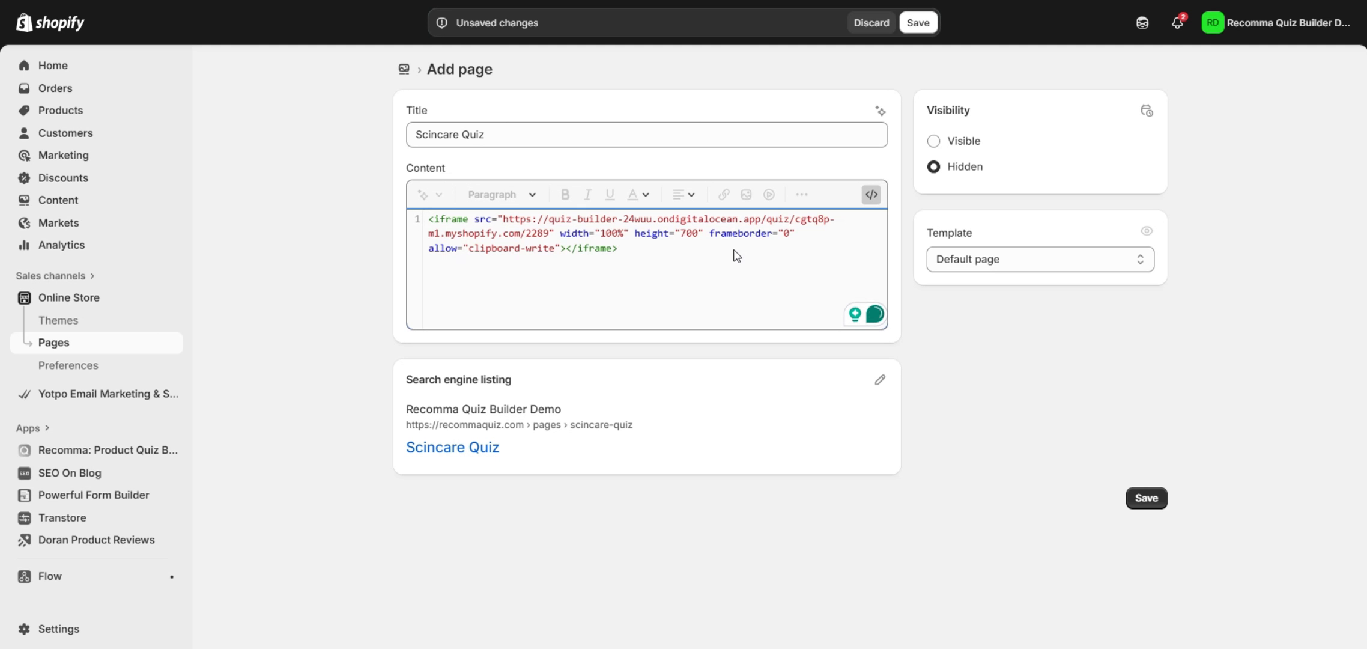
left_click(959, 144)
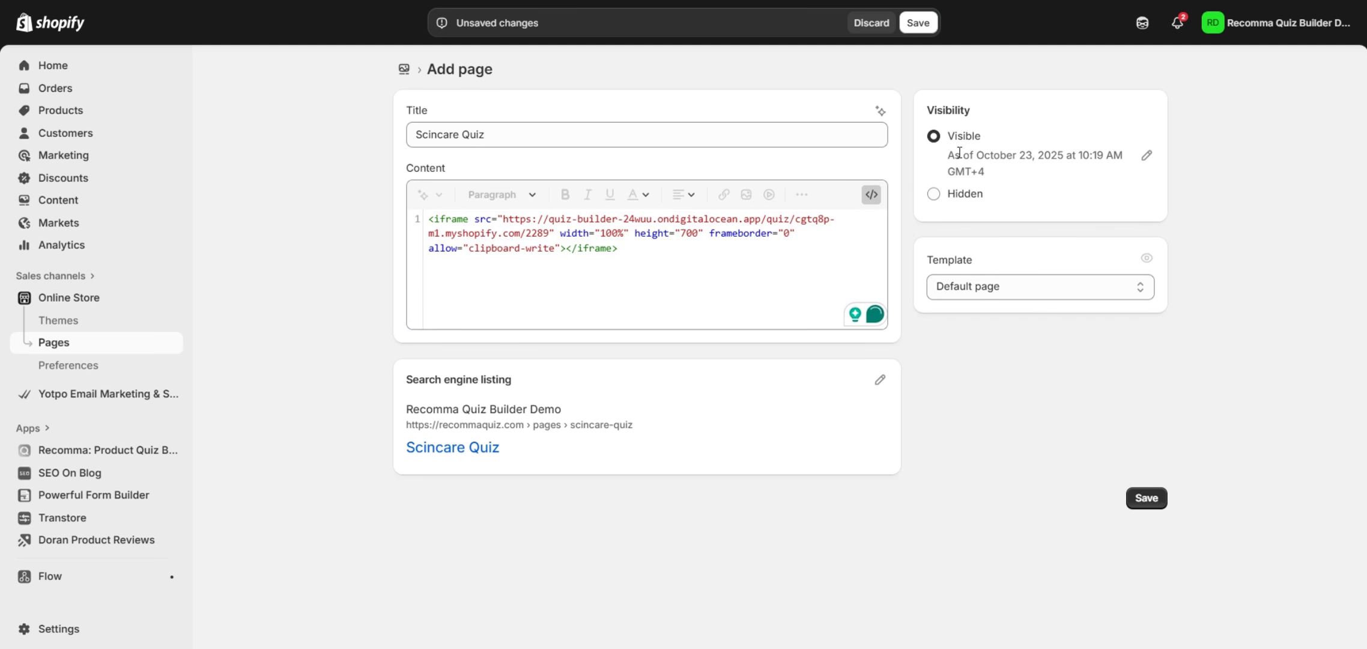
left_click(914, 26)
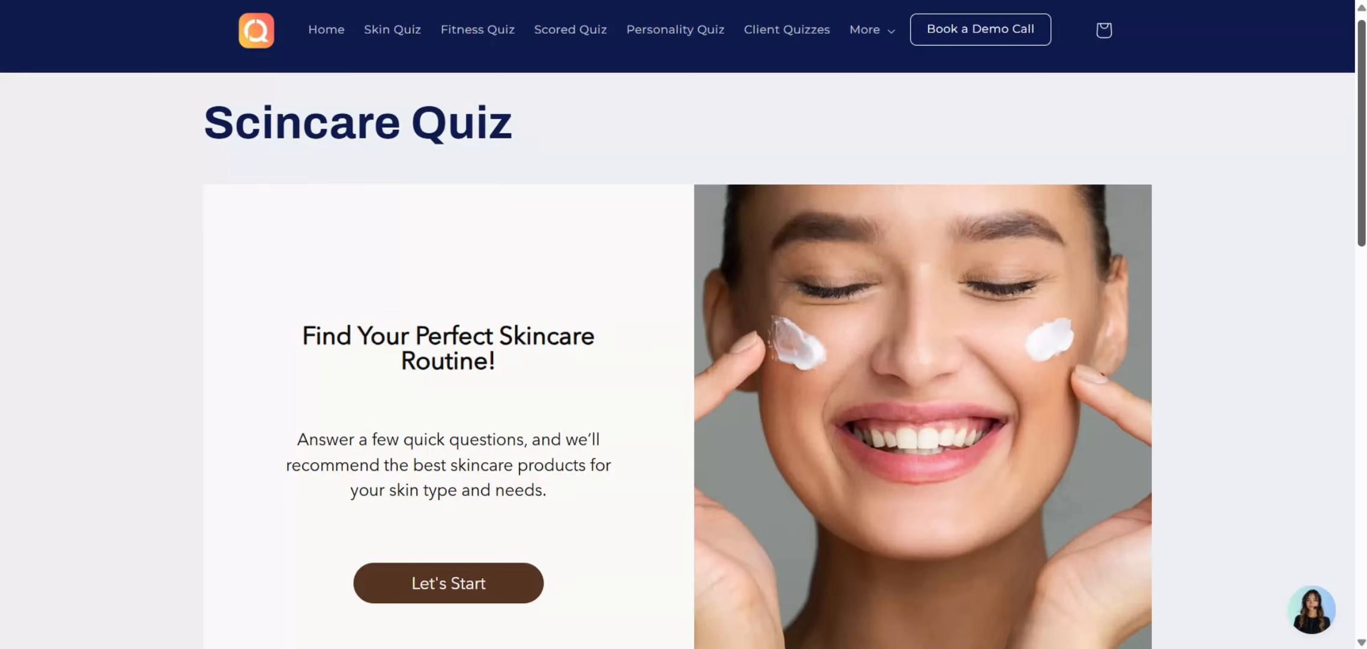
scroll(684, 325, "down", 2)
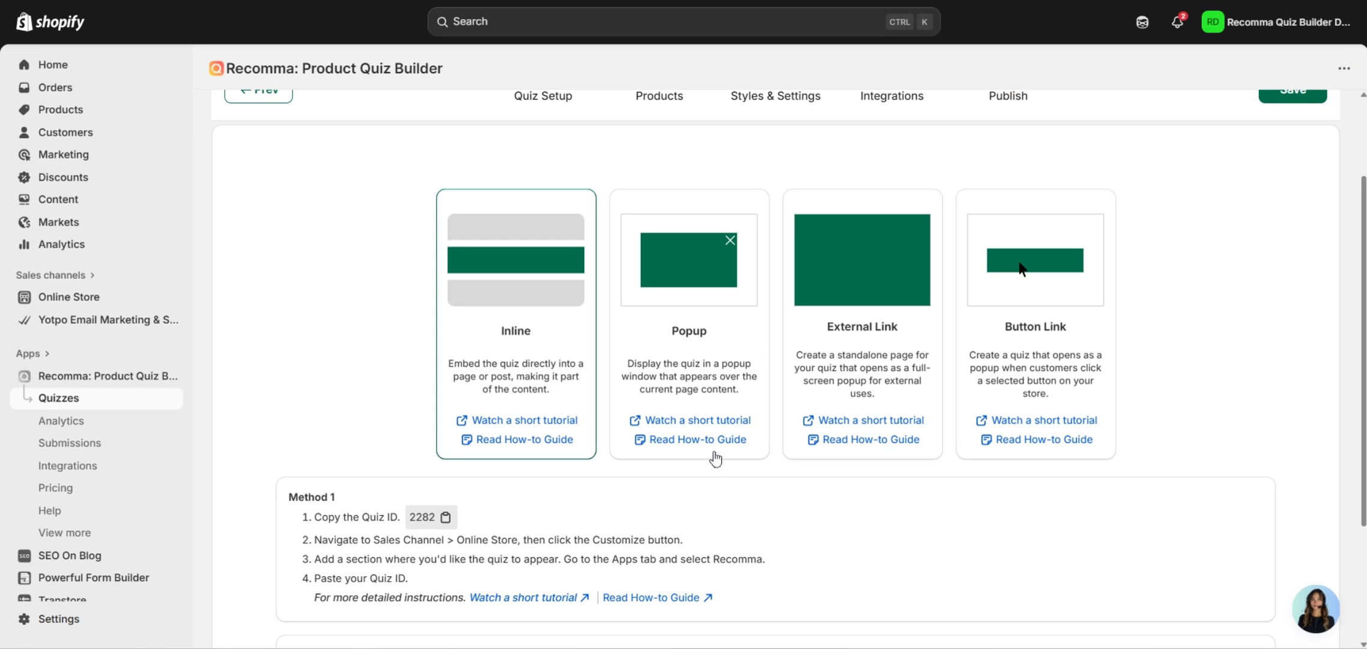
Copy Quiz ID 2282 from the Popup publishing instructions and head to Online Store.
left_click(702, 390)
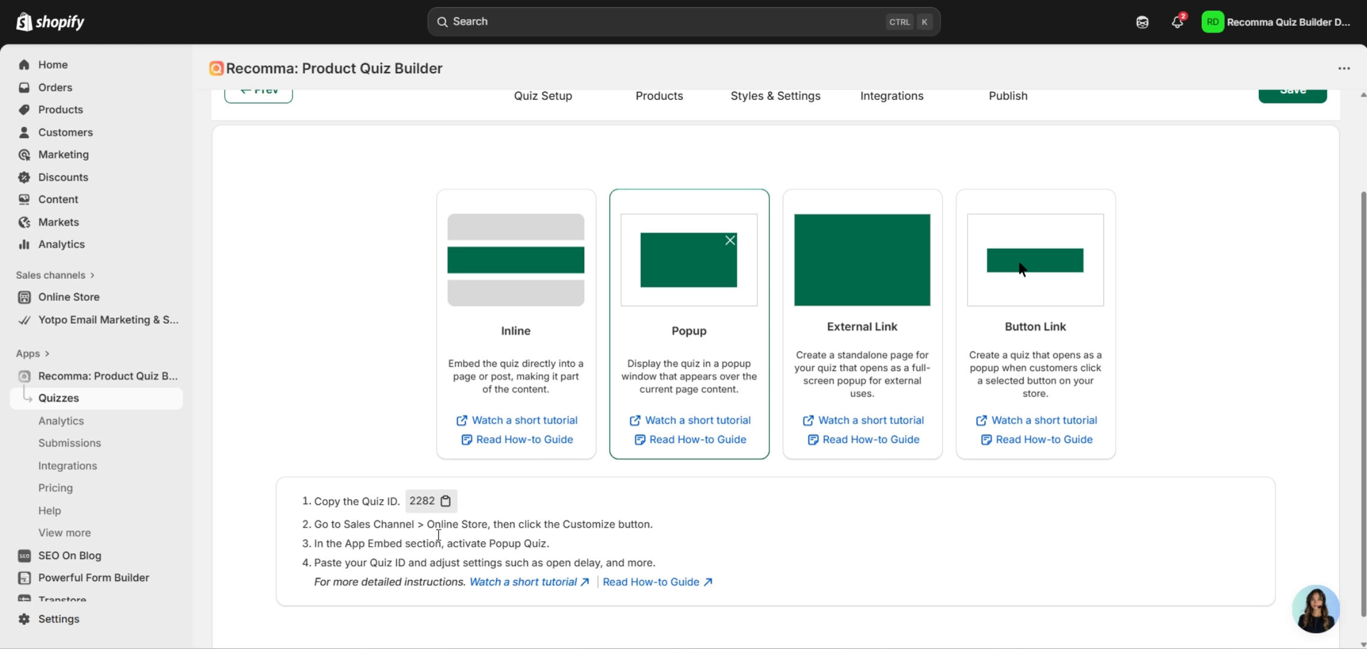
left_click(445, 501)
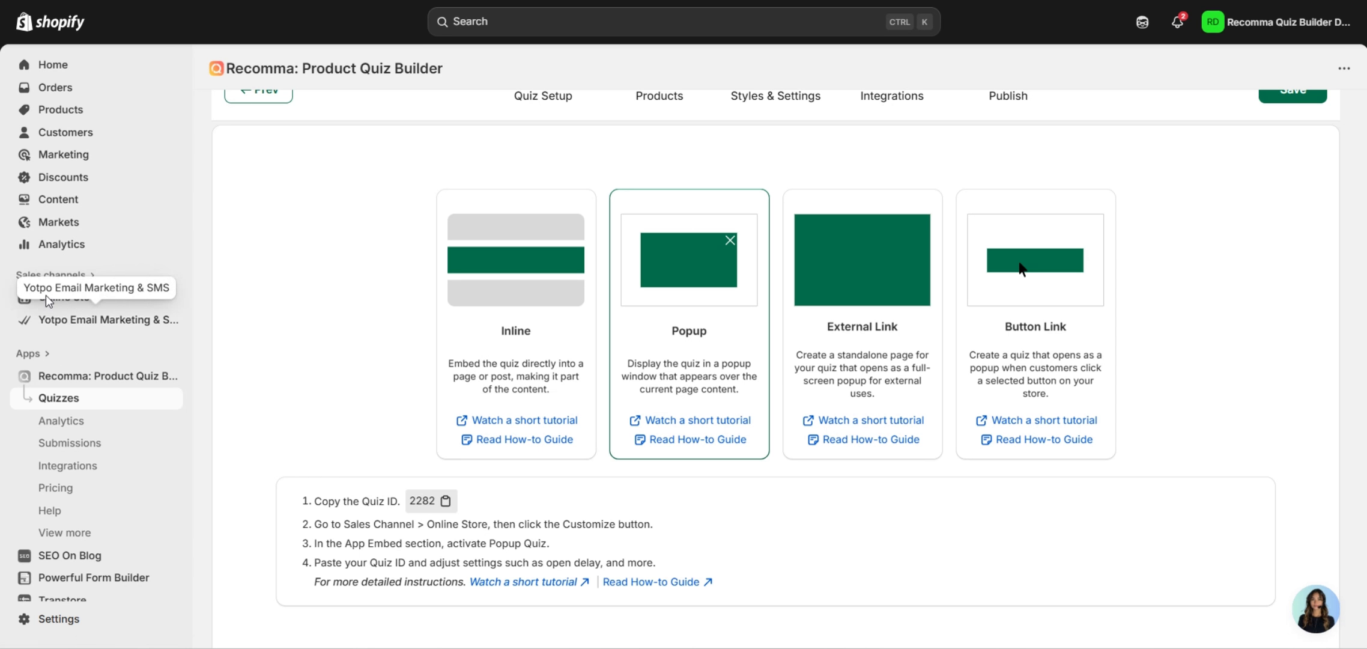
left_click(138, 296)
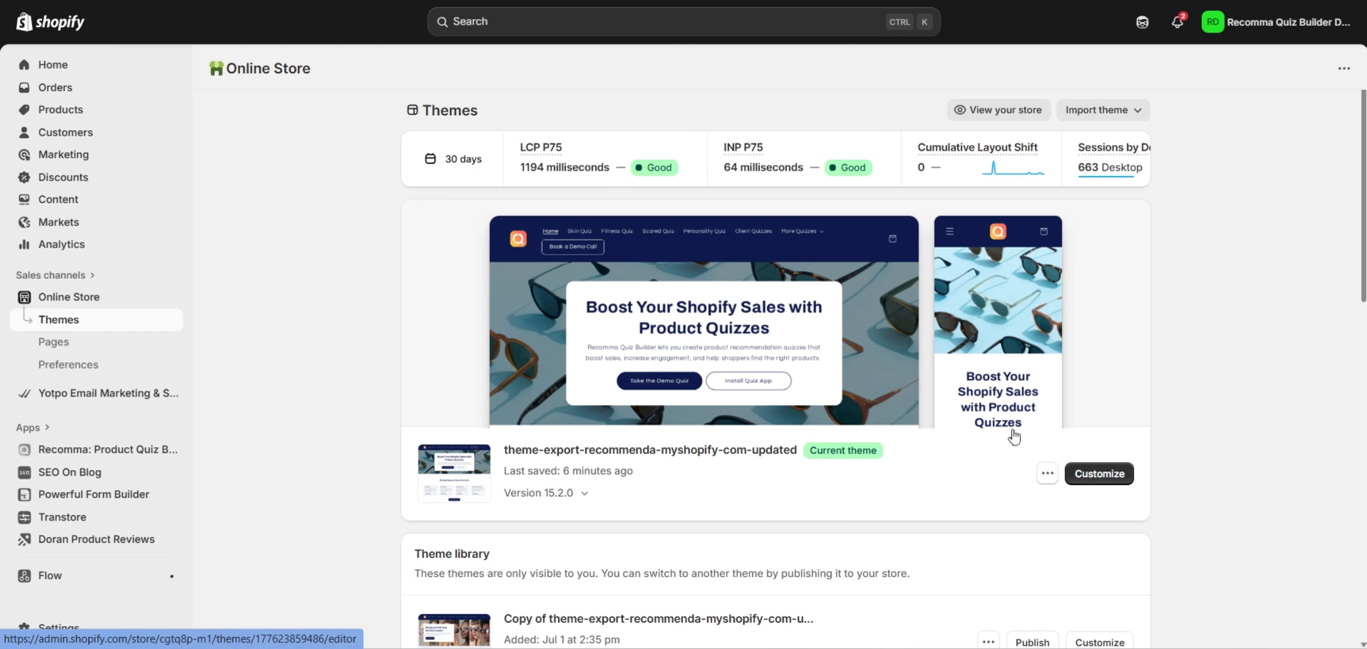
In the live theme's App embeds, set the Popup Quiz embed's open delay to 4 seconds.
left_click(1111, 481)
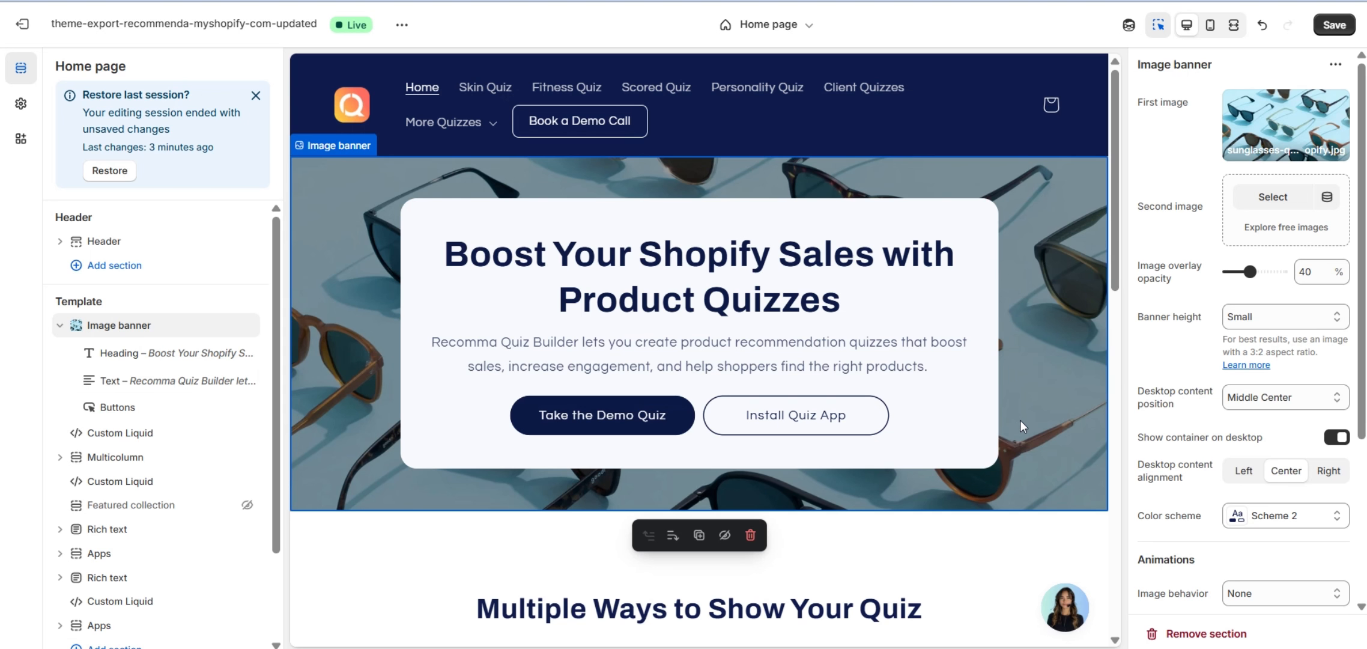
left_click(20, 138)
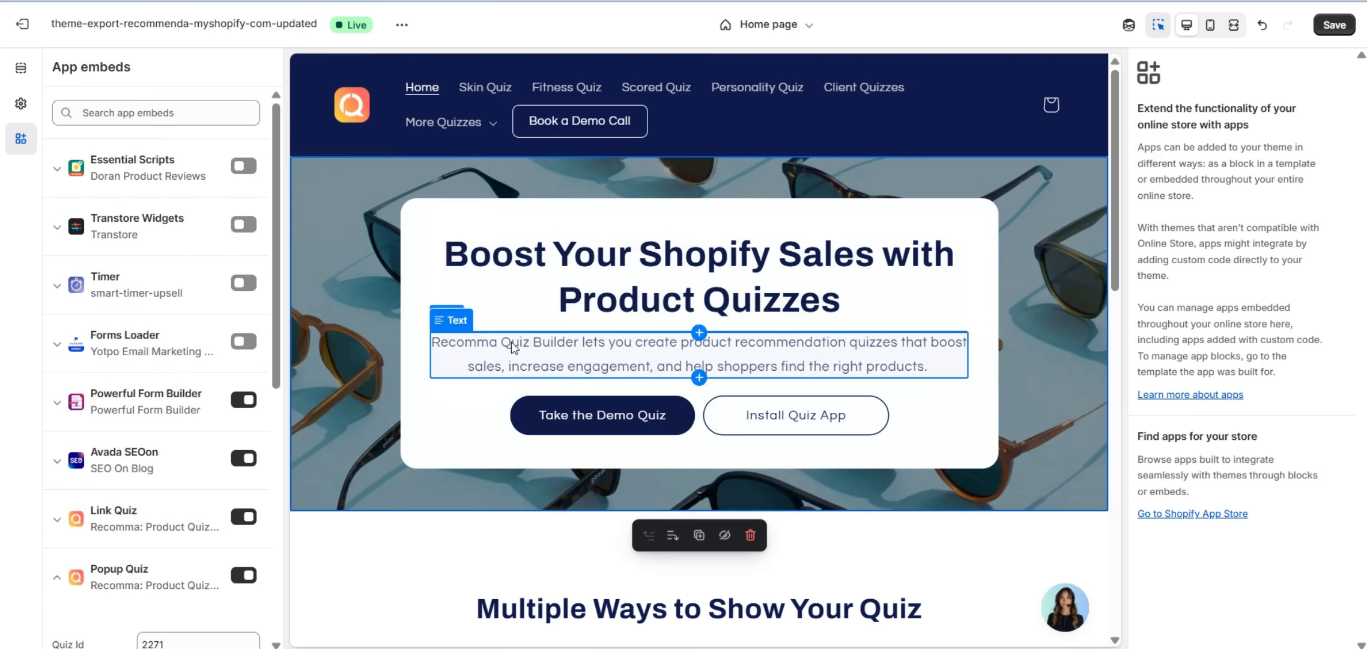
scroll(138, 445, "down", 2)
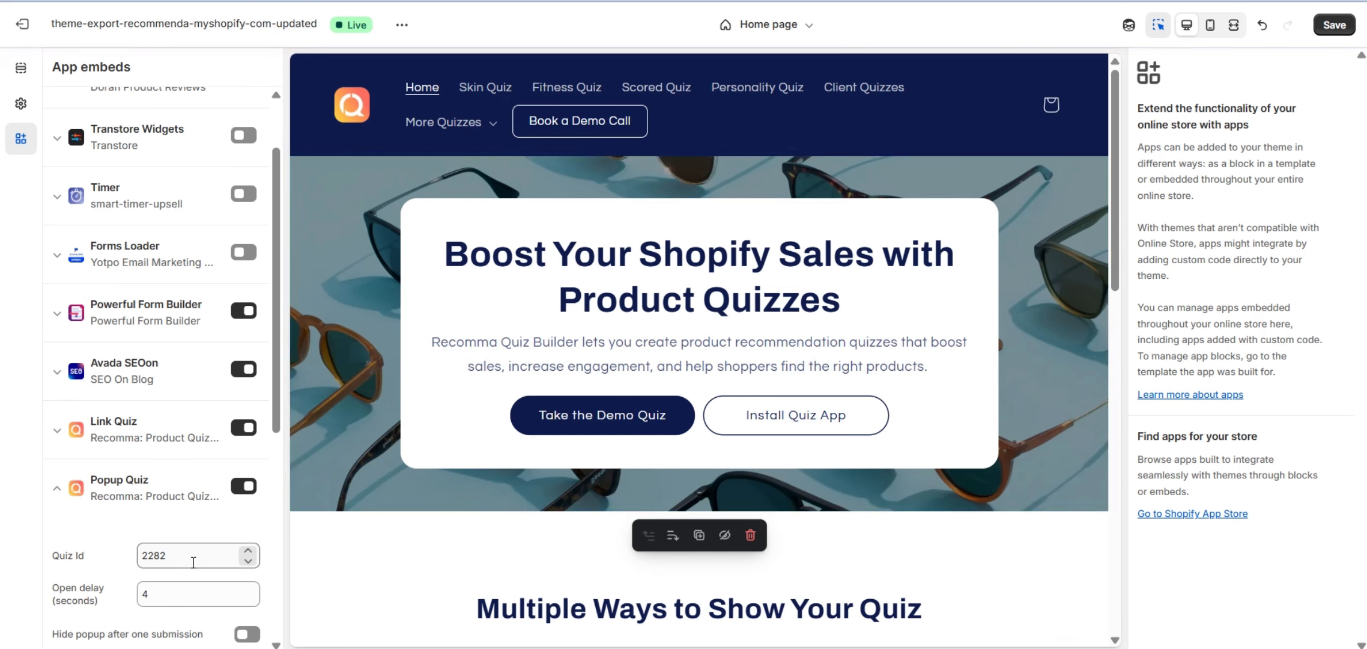
left_click(145, 593)
type("4")
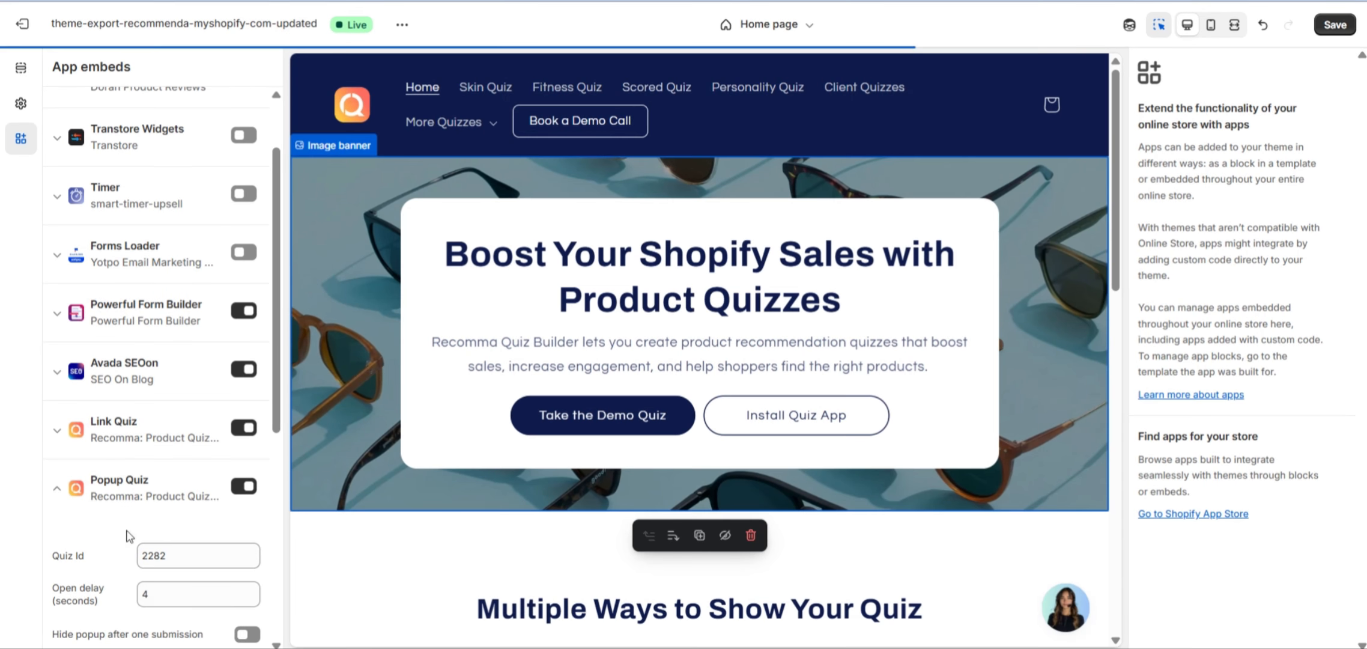
scroll(86, 478, "down", 3)
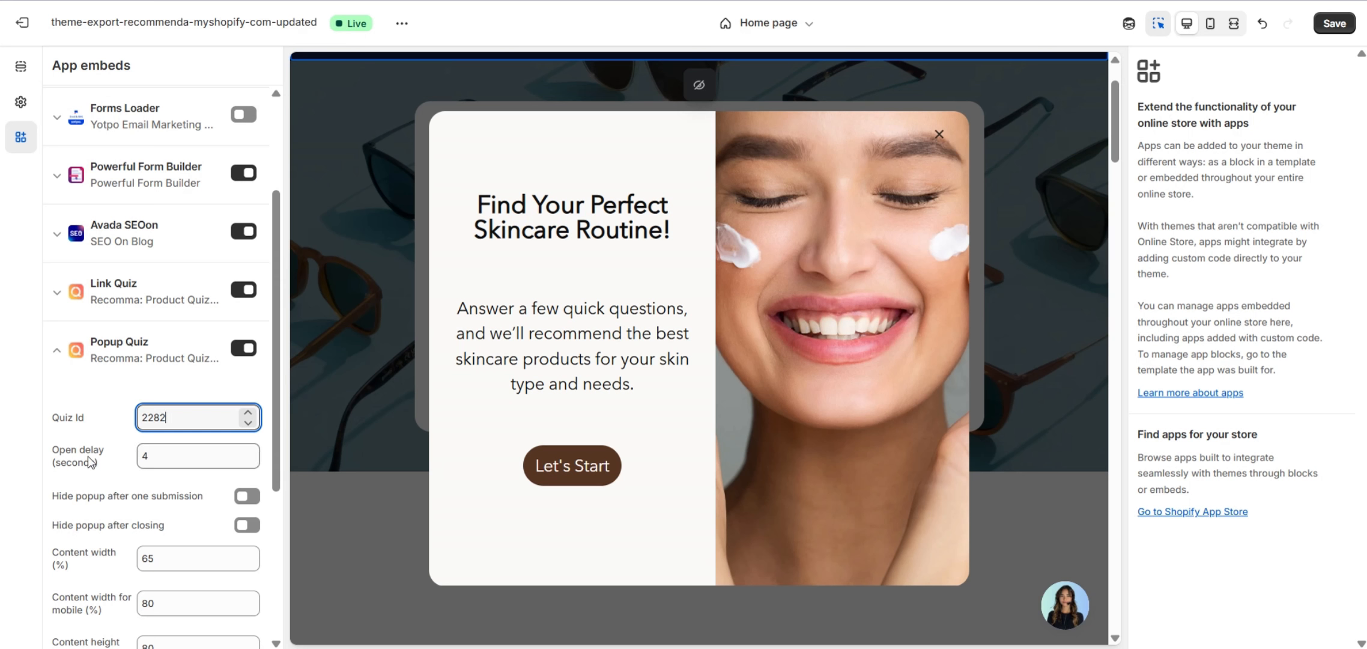
scroll(102, 468, "down", 3)
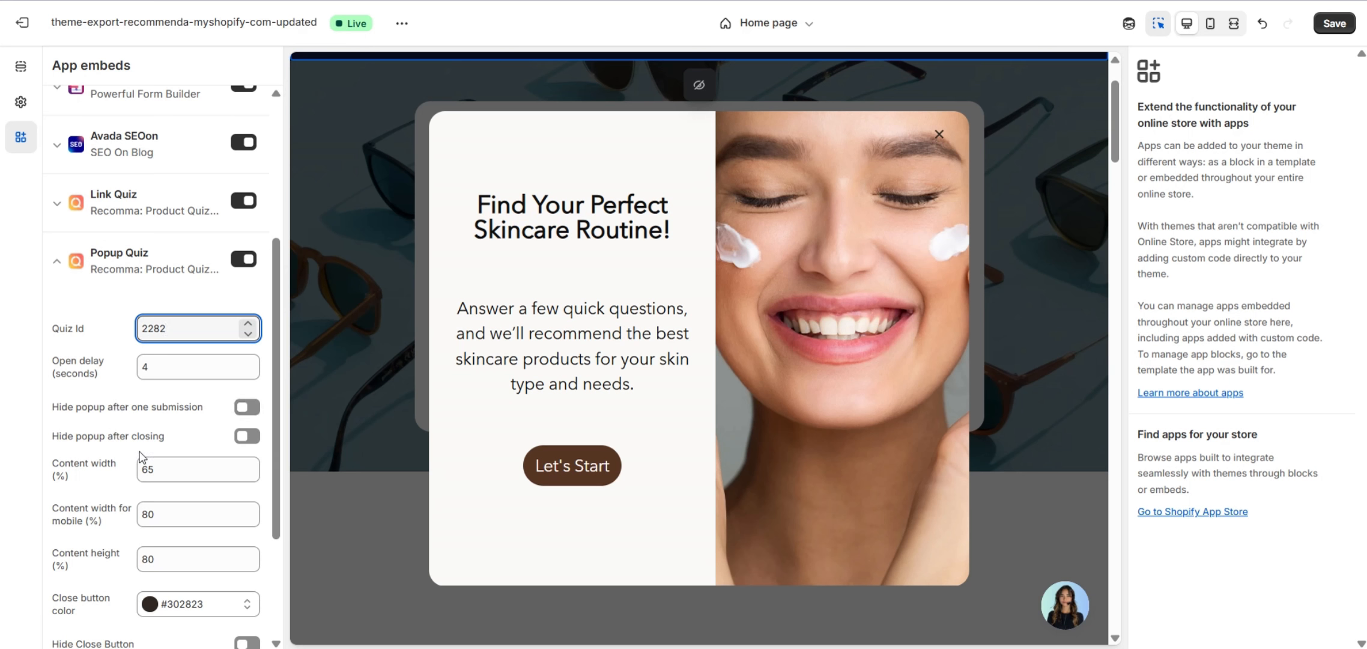
scroll(114, 450, "down", 3)
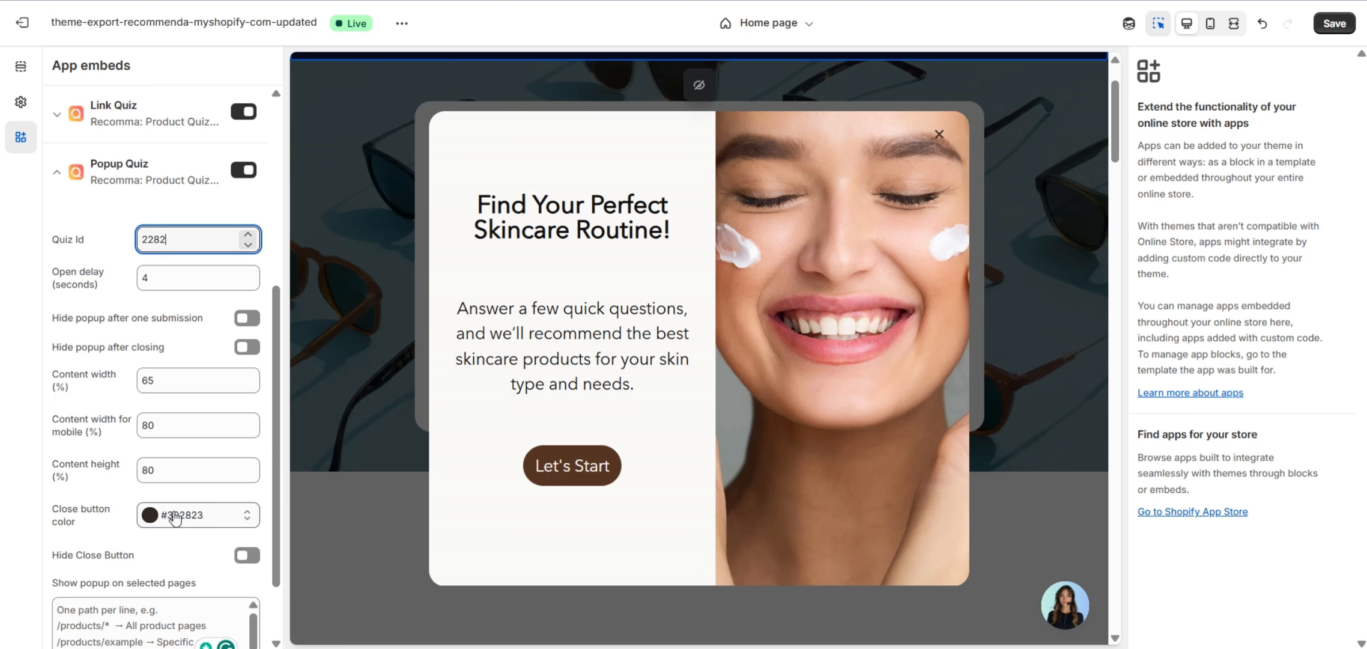
Make the popup's close button grey (838383).
left_click(150, 514)
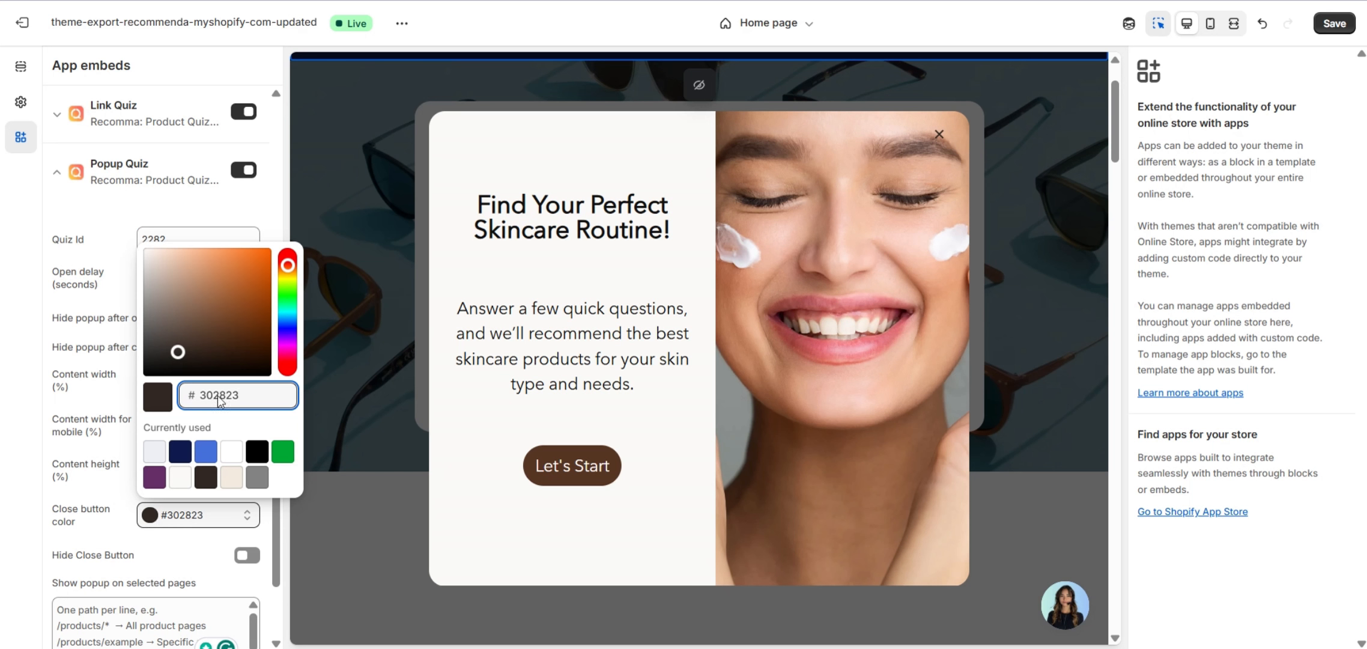
left_click(264, 480)
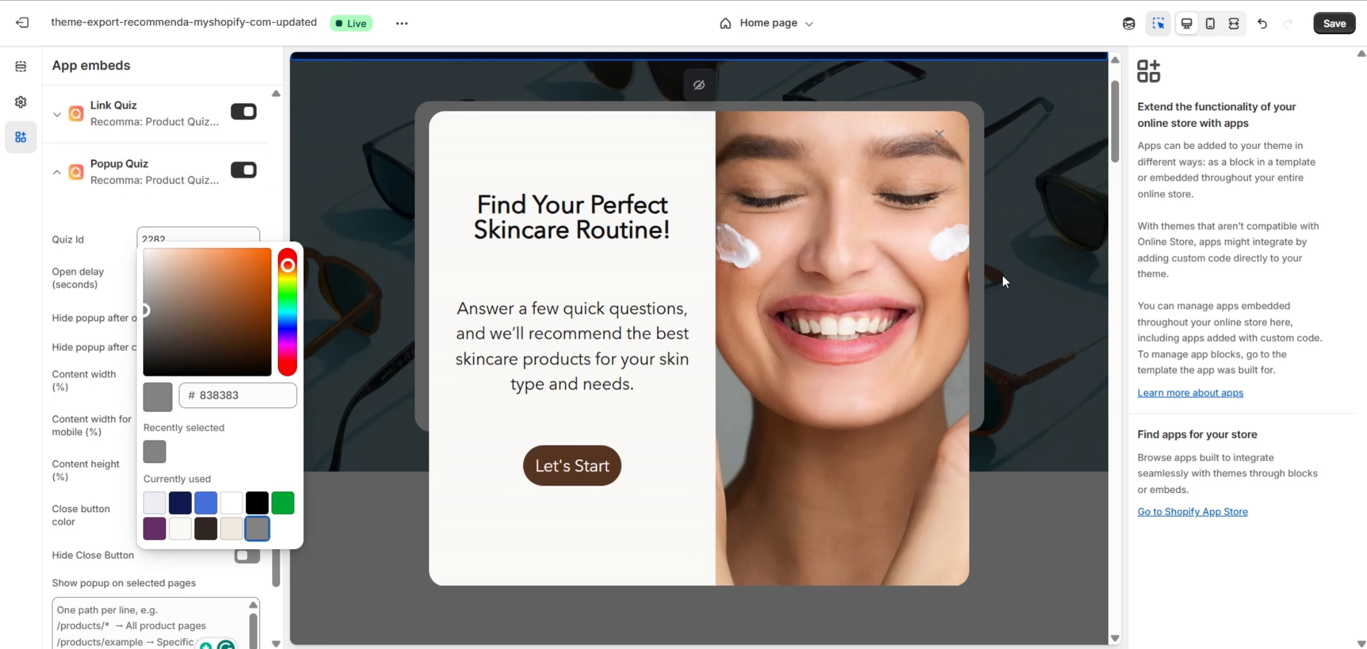
left_click(198, 554)
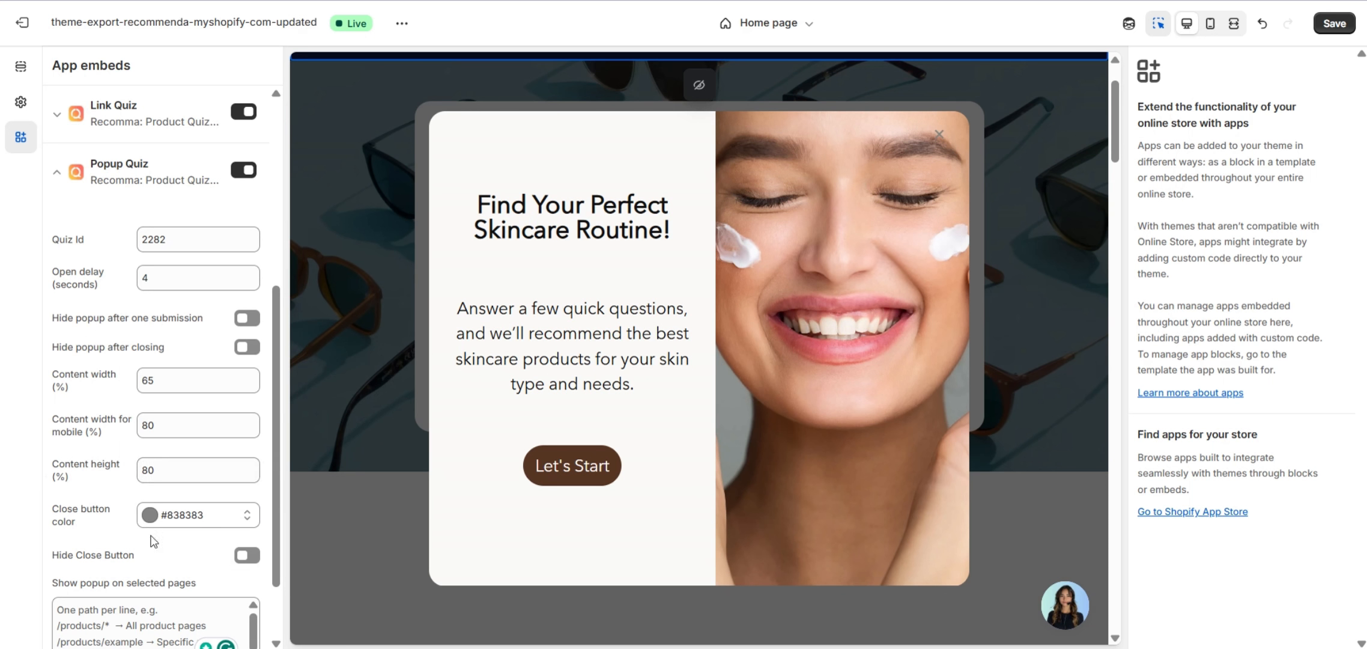
scroll(182, 541, "down", 2)
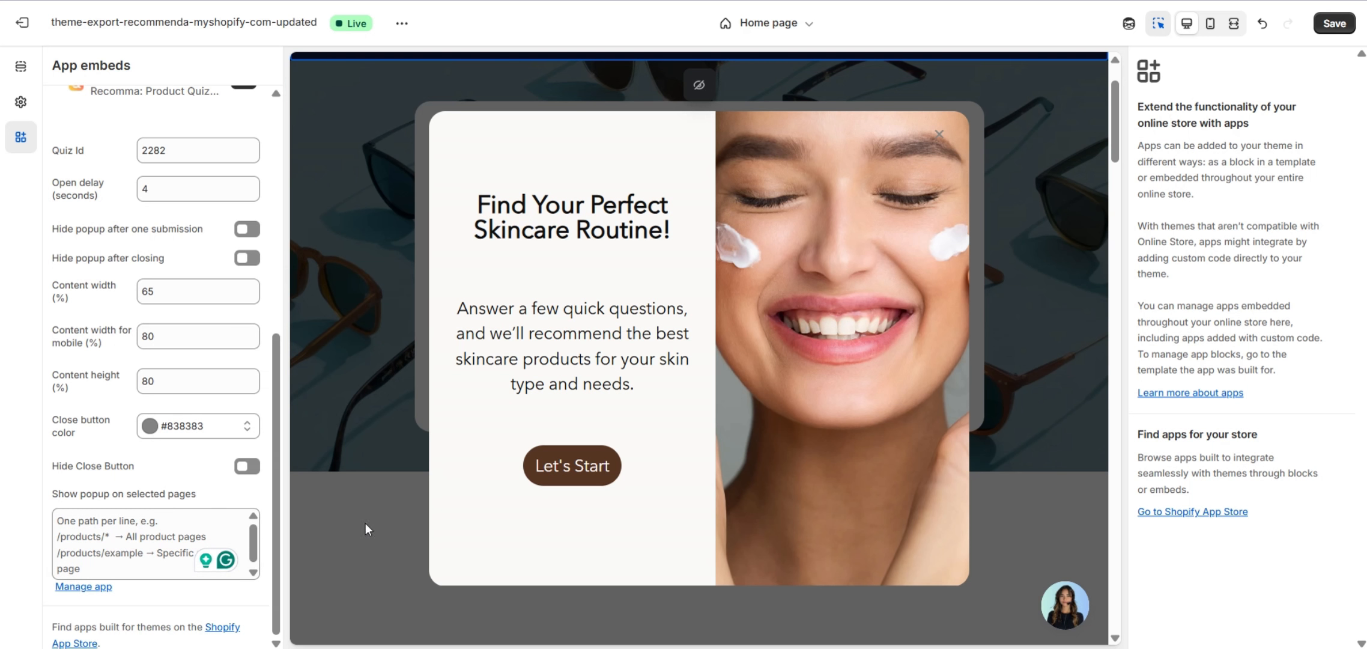
Try a collections page path in 'Show popup on selected pages', then trim it back to '/'.
left_click(149, 538)
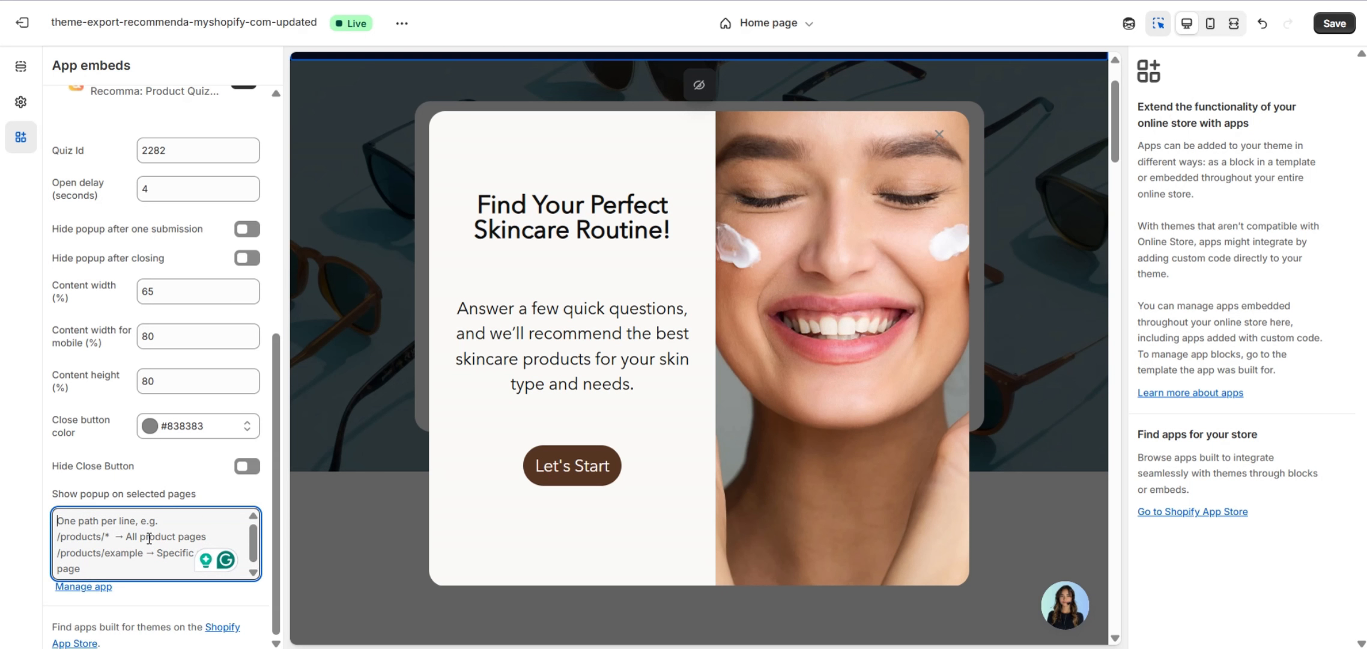
type("/")
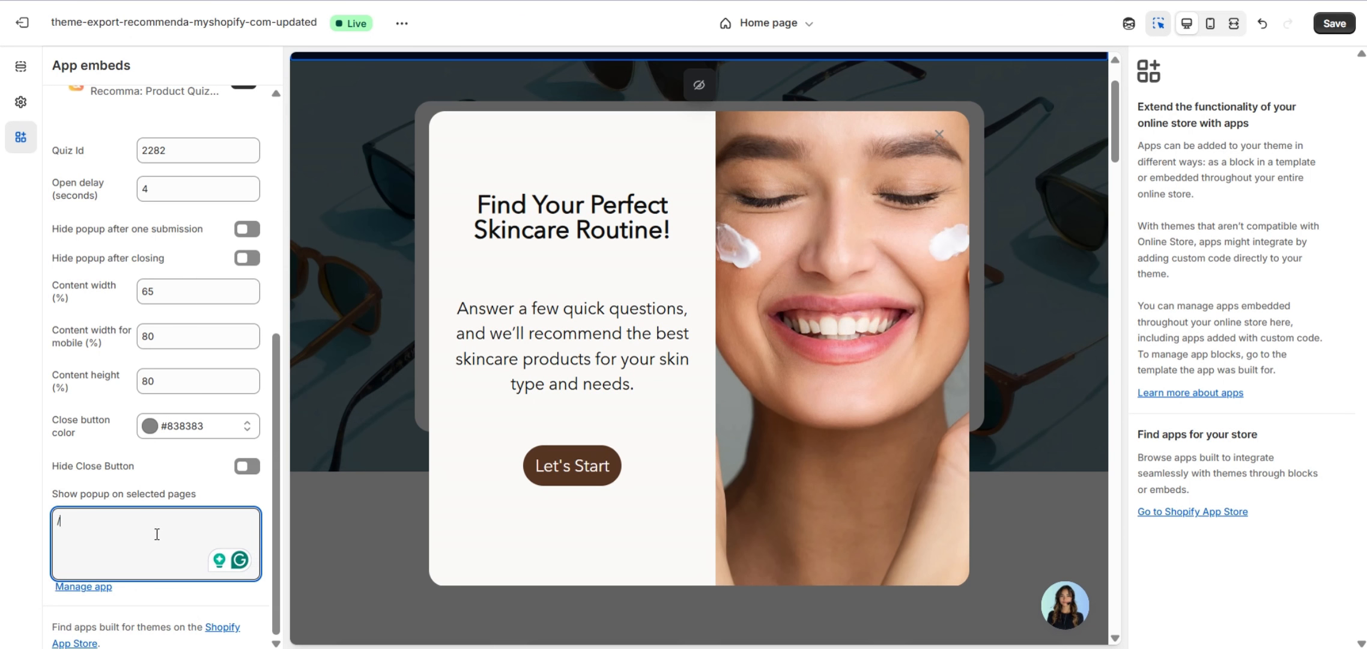
type("collections/")
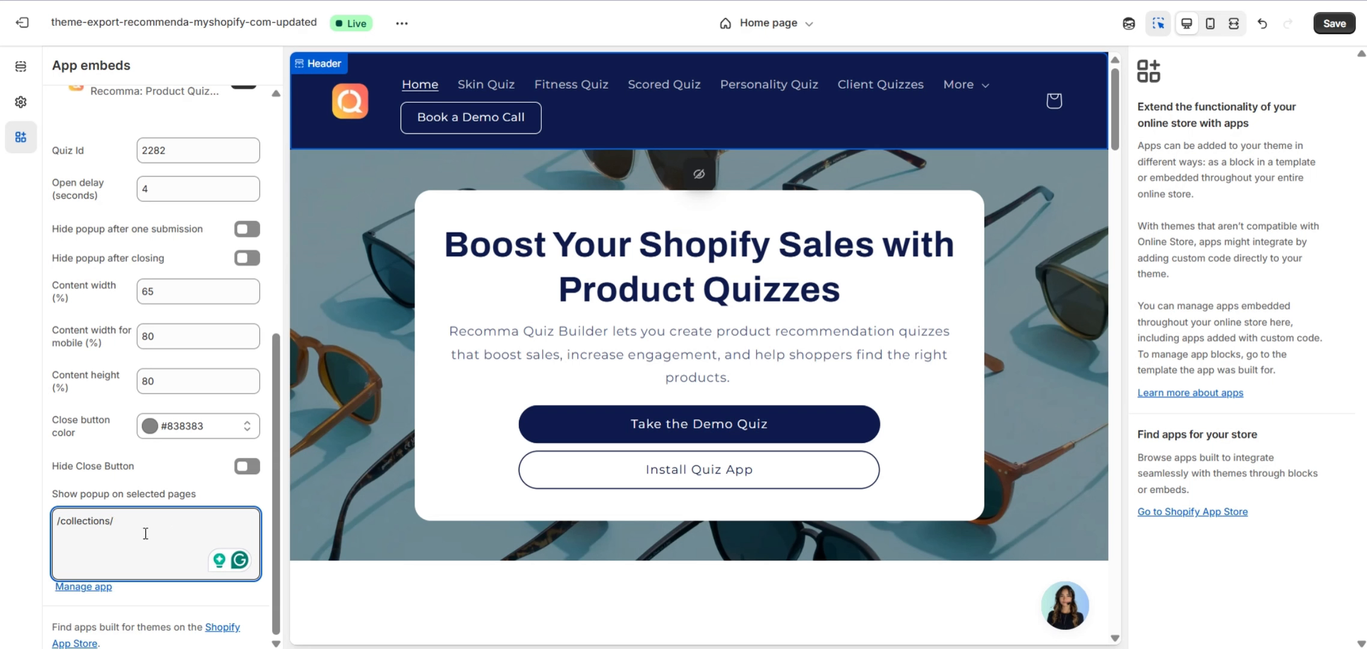
type("popup")
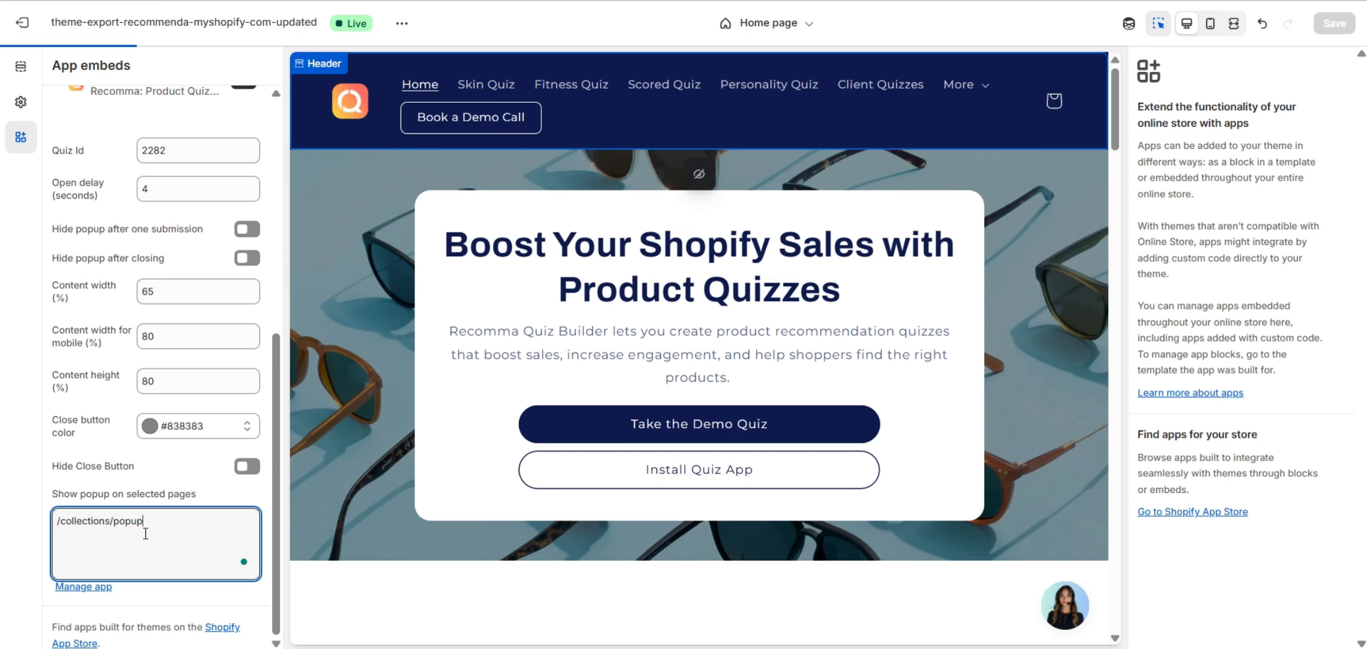
type("-quiz")
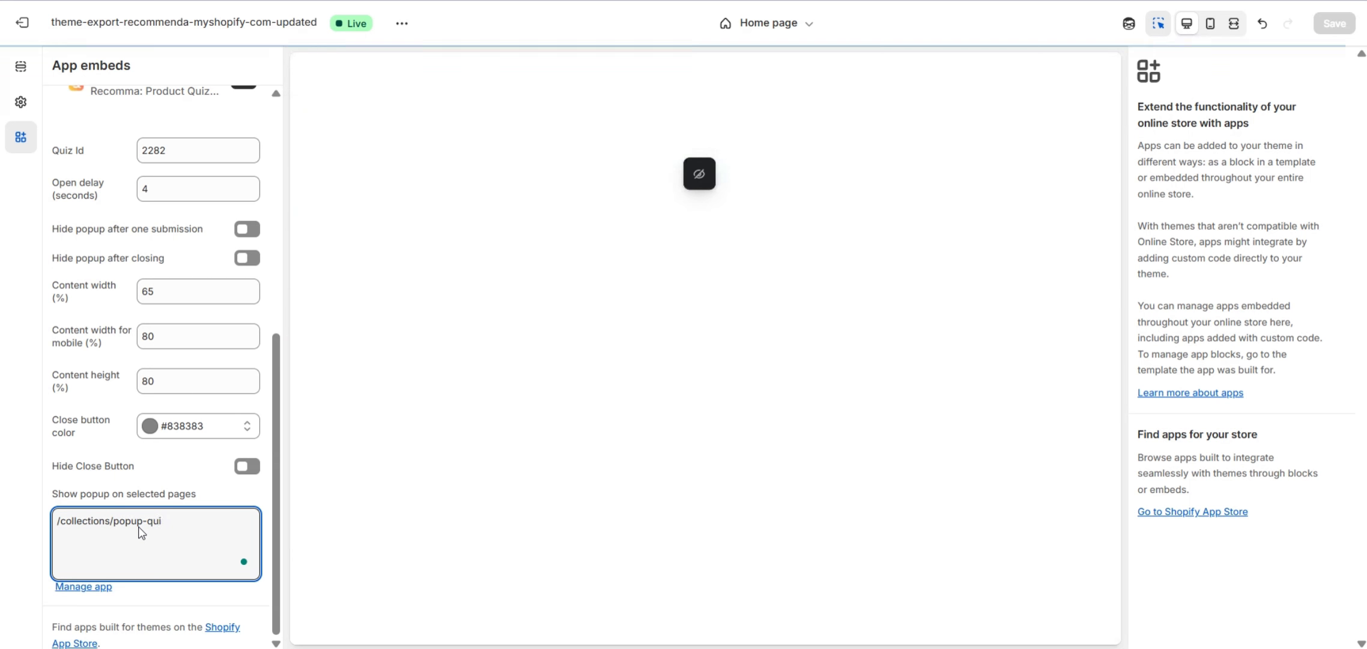
key("ctrl+a")
left_click(217, 531)
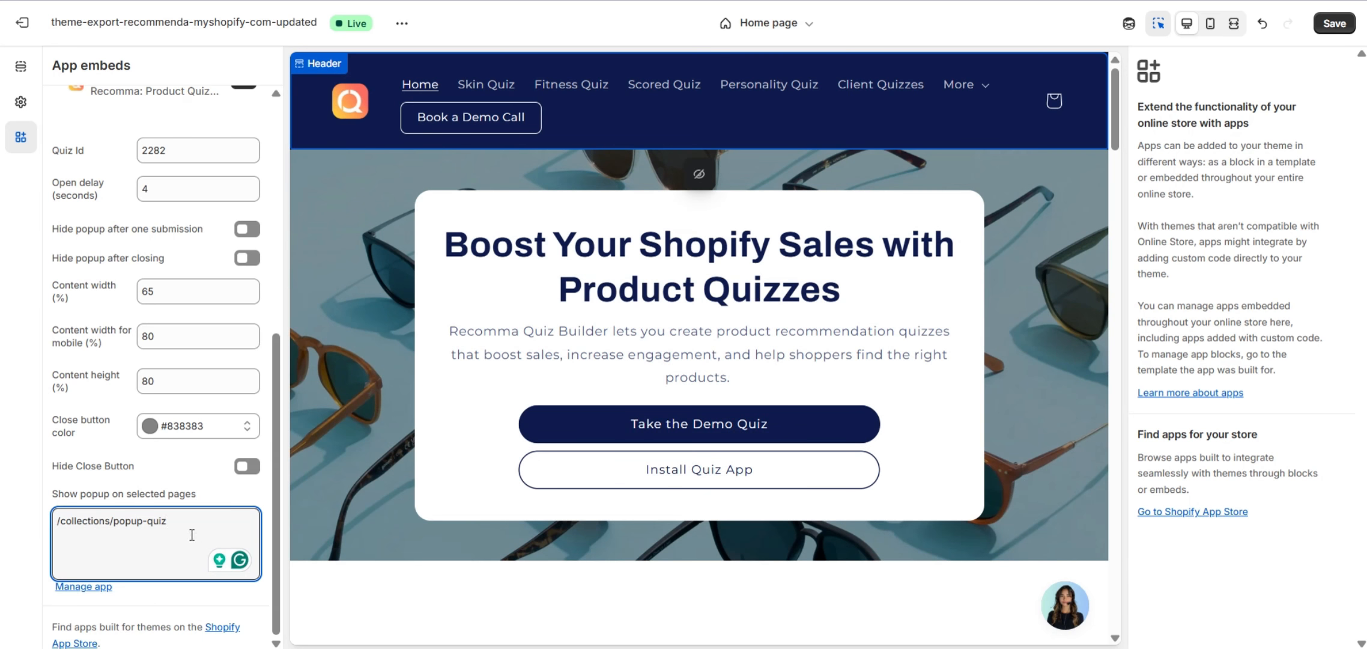
left_click_drag(176, 523, 69, 529)
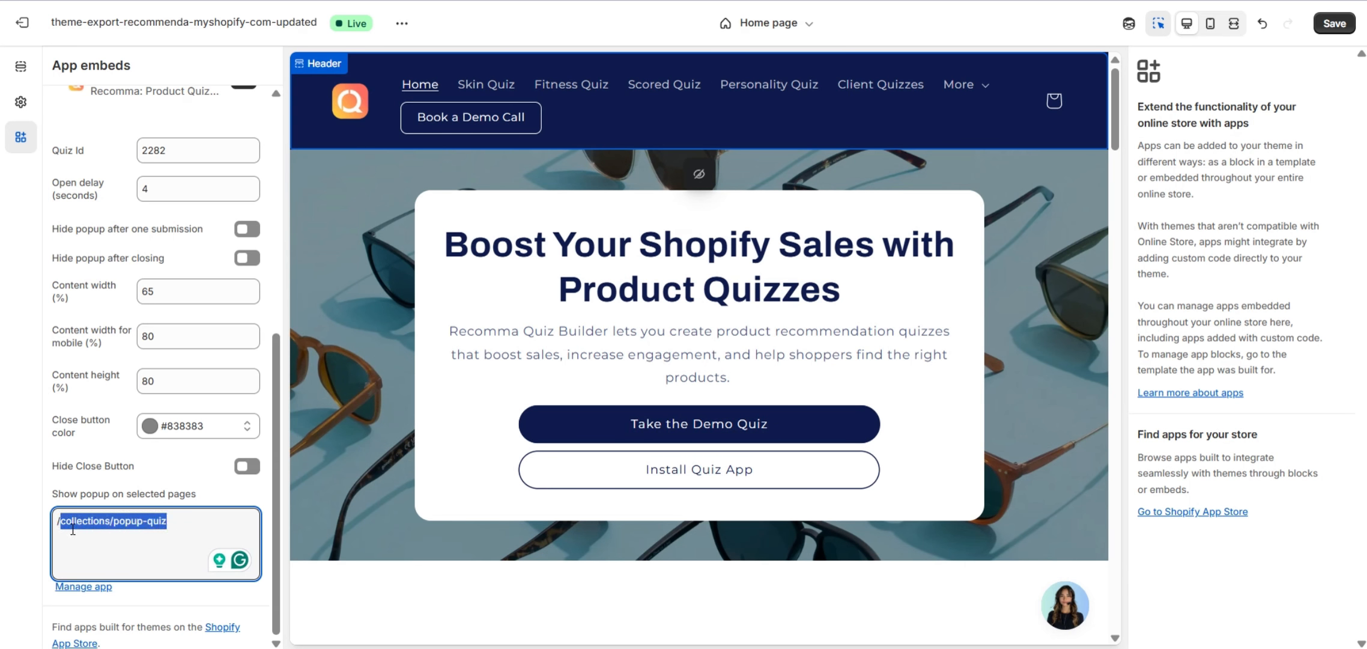
key("BackSpace")
Save the Popup Quiz embed settings to the theme.
scroll(119, 527, "up", 5)
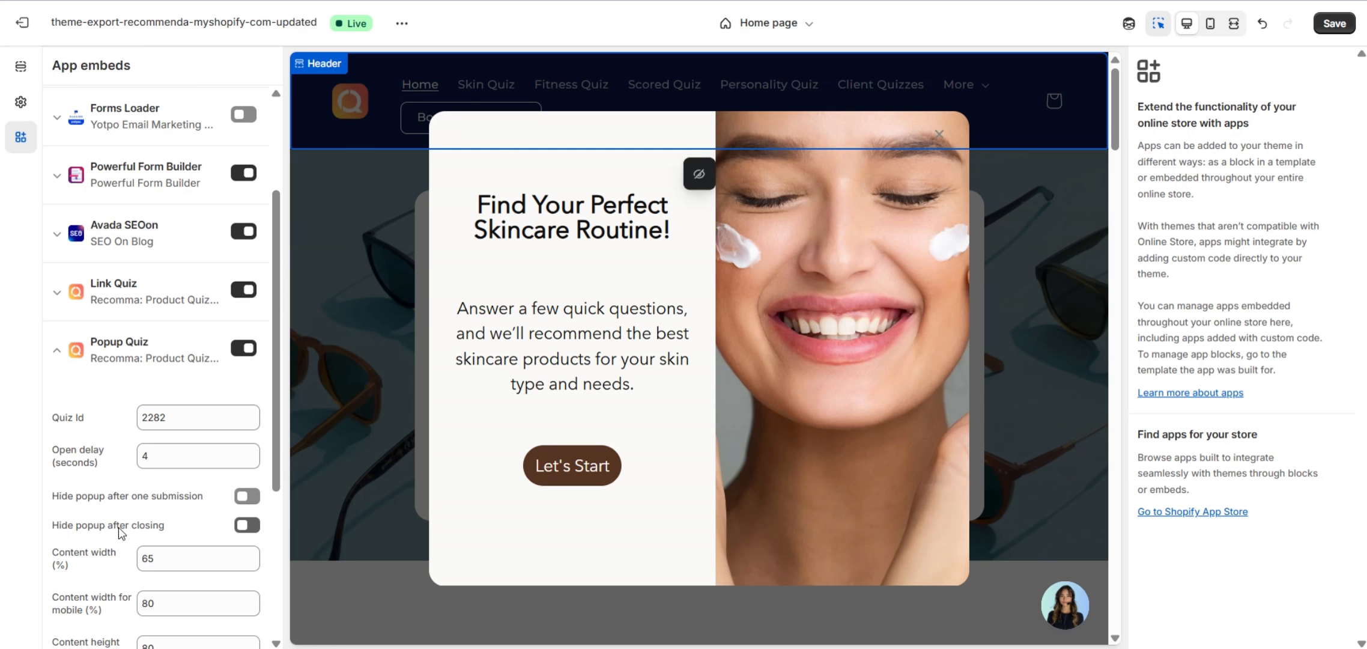
scroll(118, 527, "down", 1)
scroll(118, 527, "down", 1)
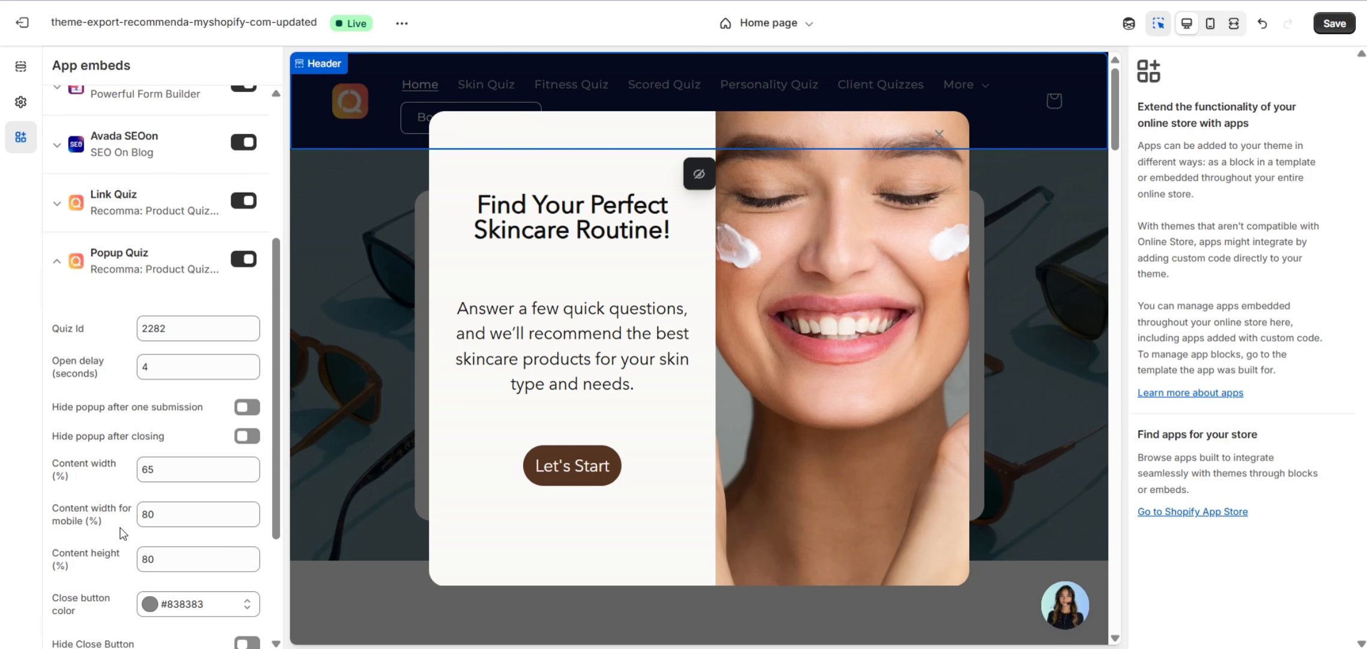
left_click(1335, 23)
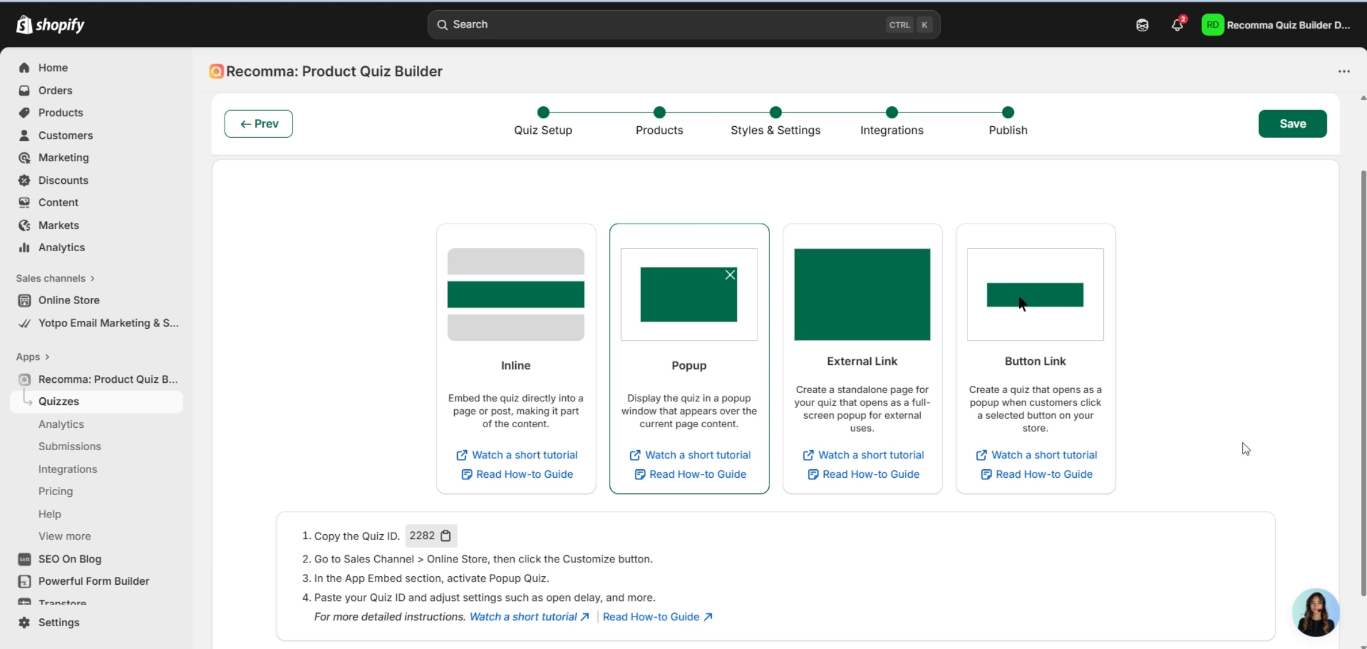
Publish the Skincare Recomma Quiz as an External Link, copy its shareable link, and save.
left_click(896, 390)
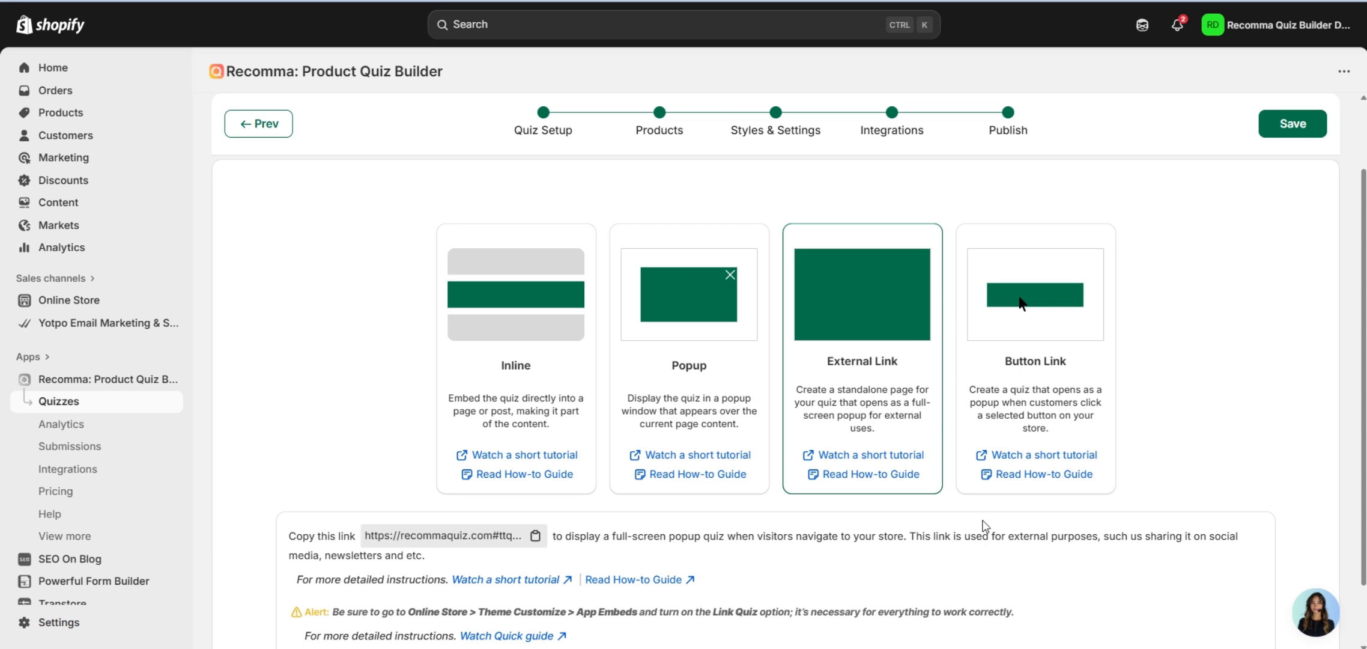
scroll(984, 525, "down", 2)
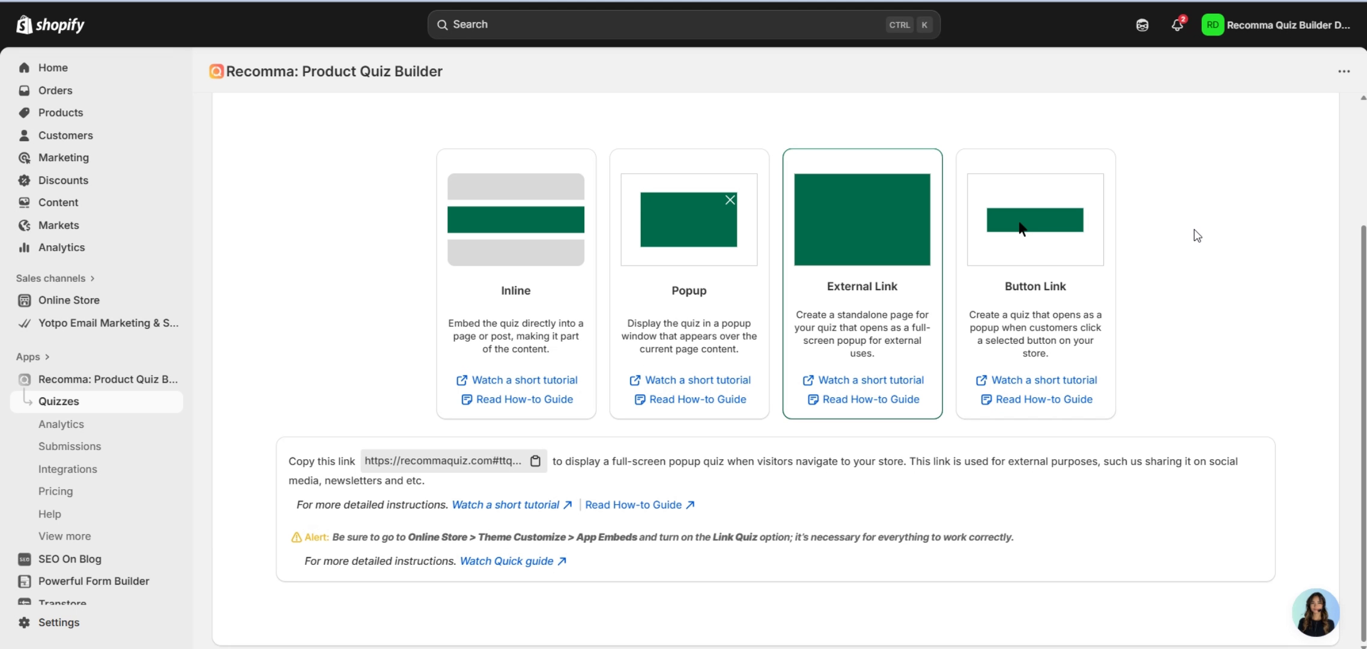
left_click(535, 461)
scroll(994, 423, "up", 2)
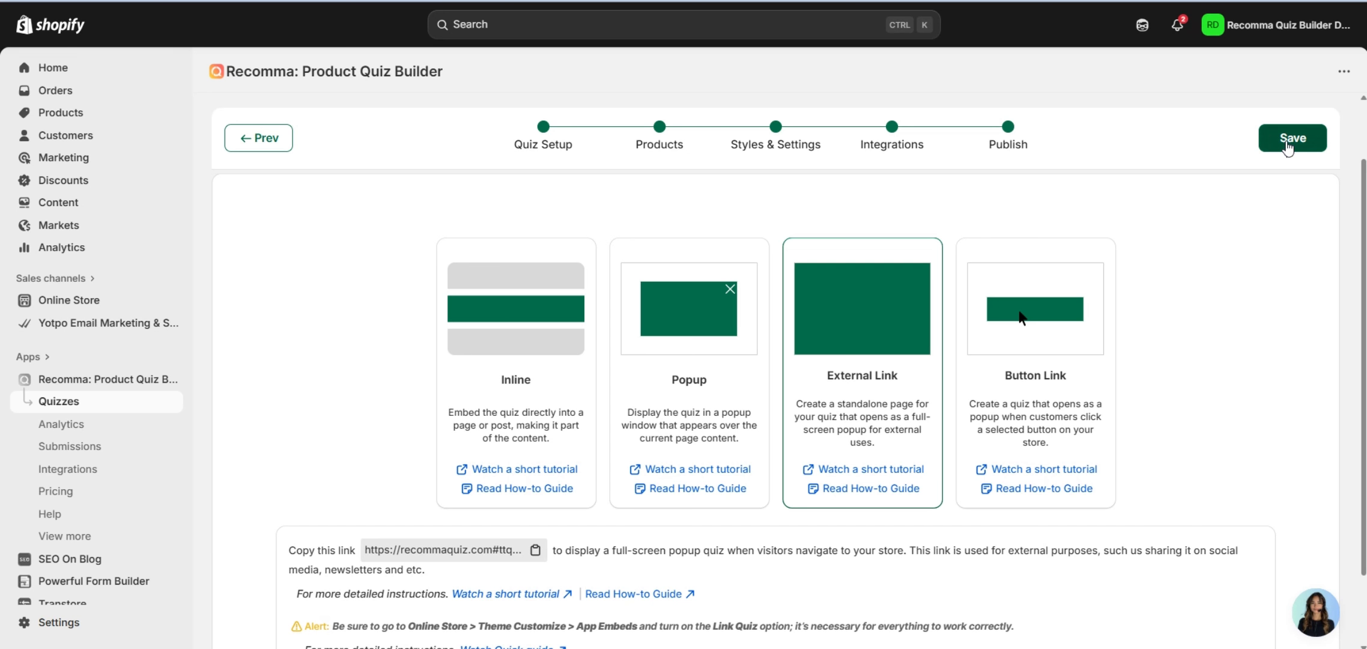
left_click(1287, 144)
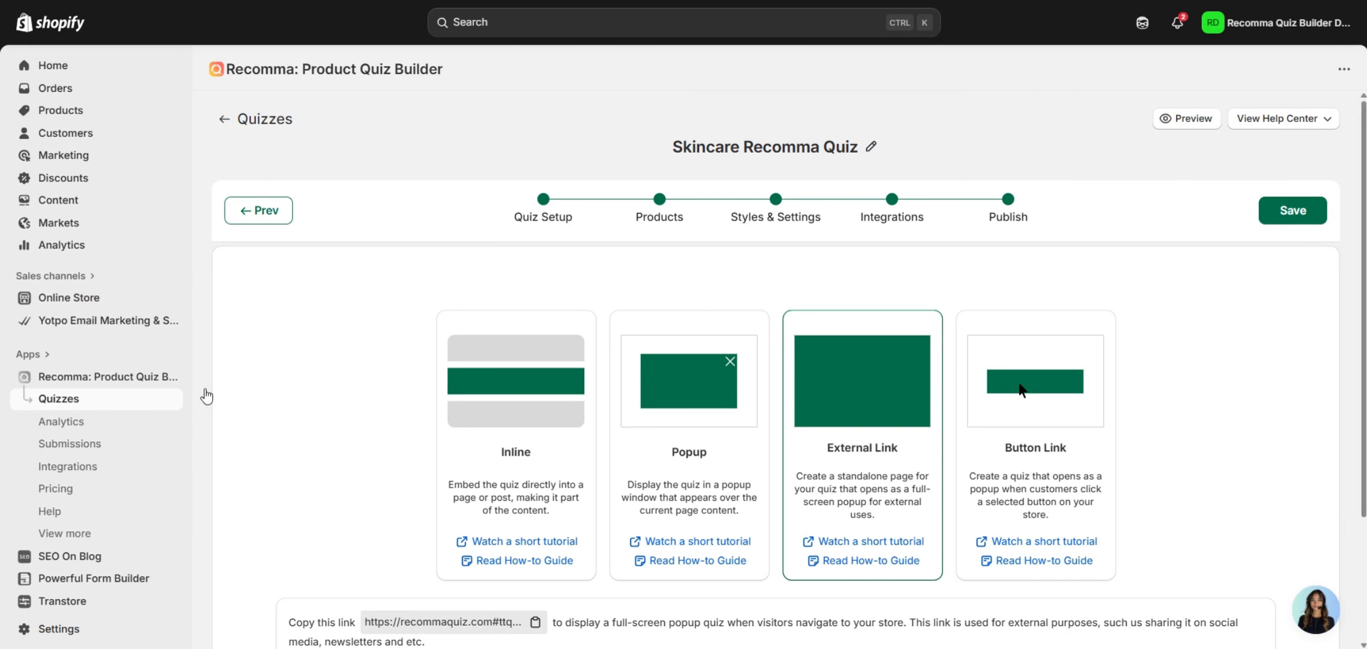
Check the current theme's App embeds, then switch the quiz to Button Link publishing (#ttquiz-2282).
left_click(144, 309)
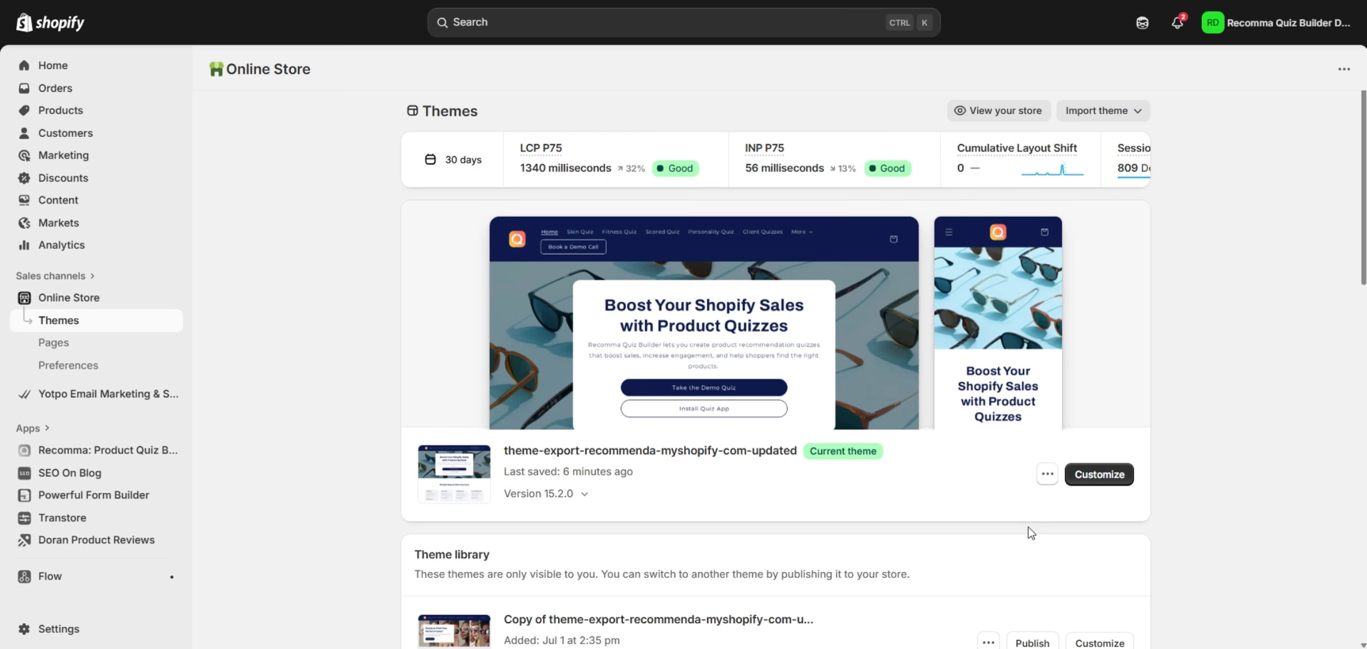
left_click(1116, 477)
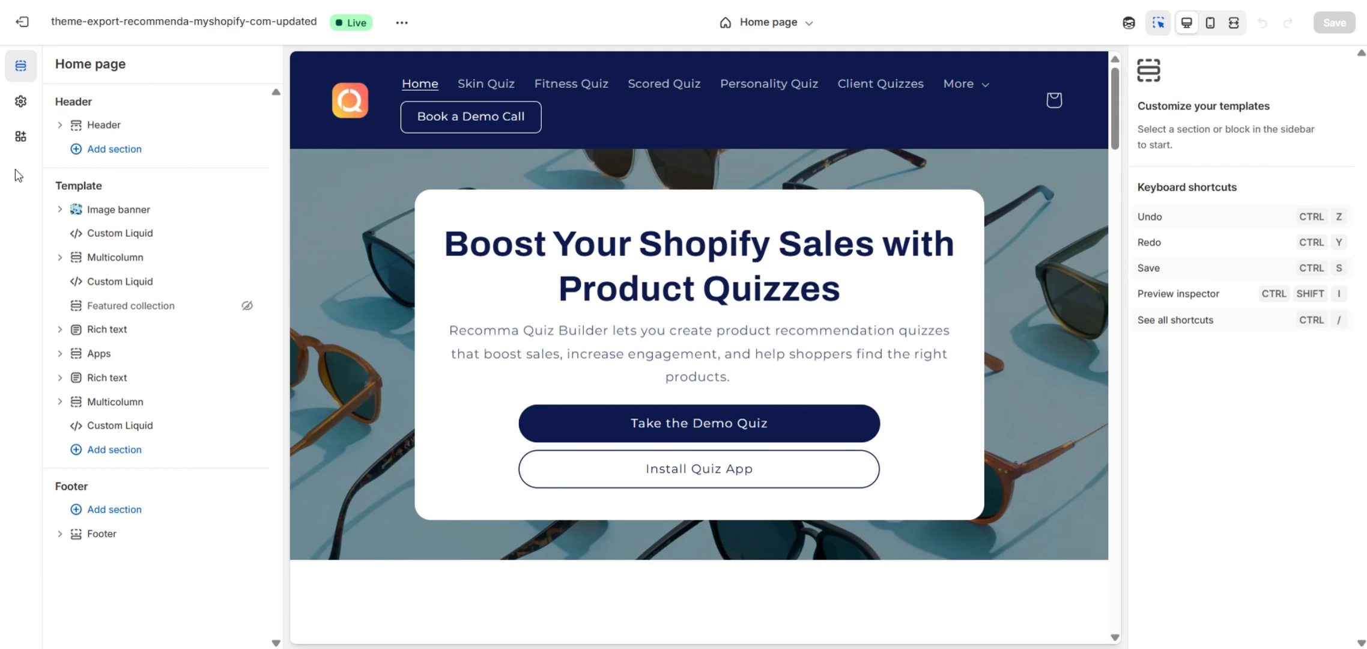
left_click(20, 136)
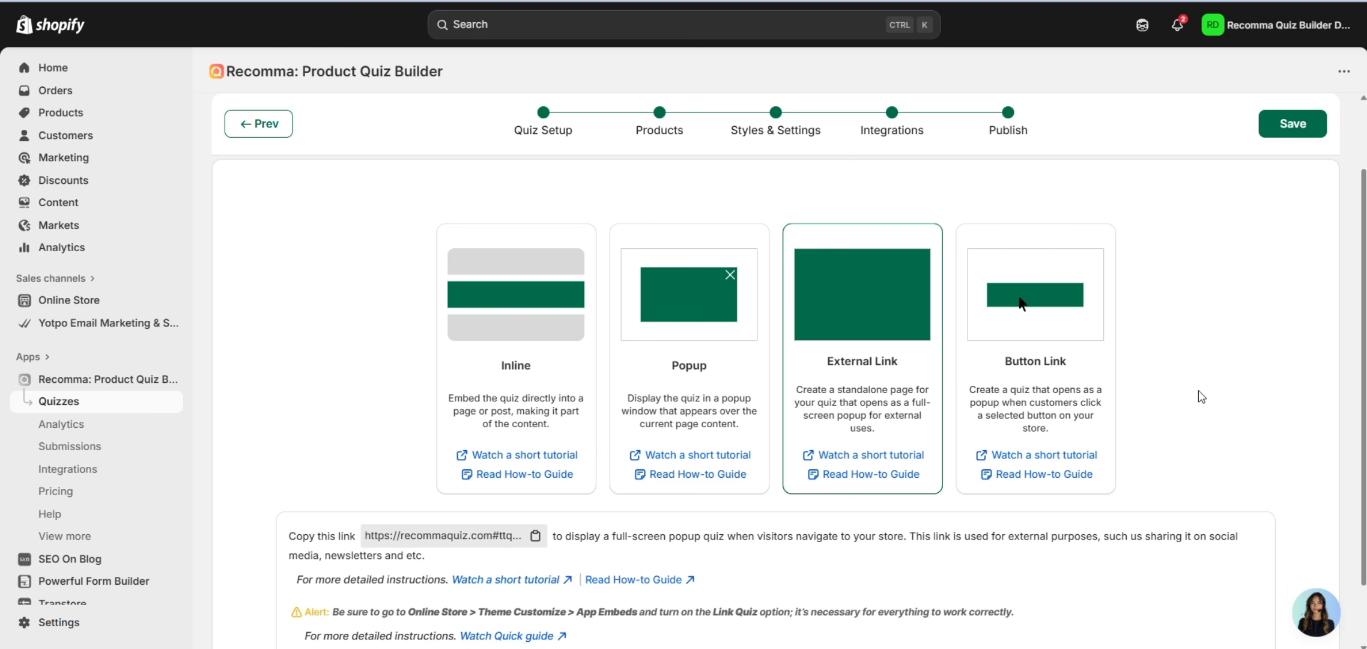
left_click(1049, 382)
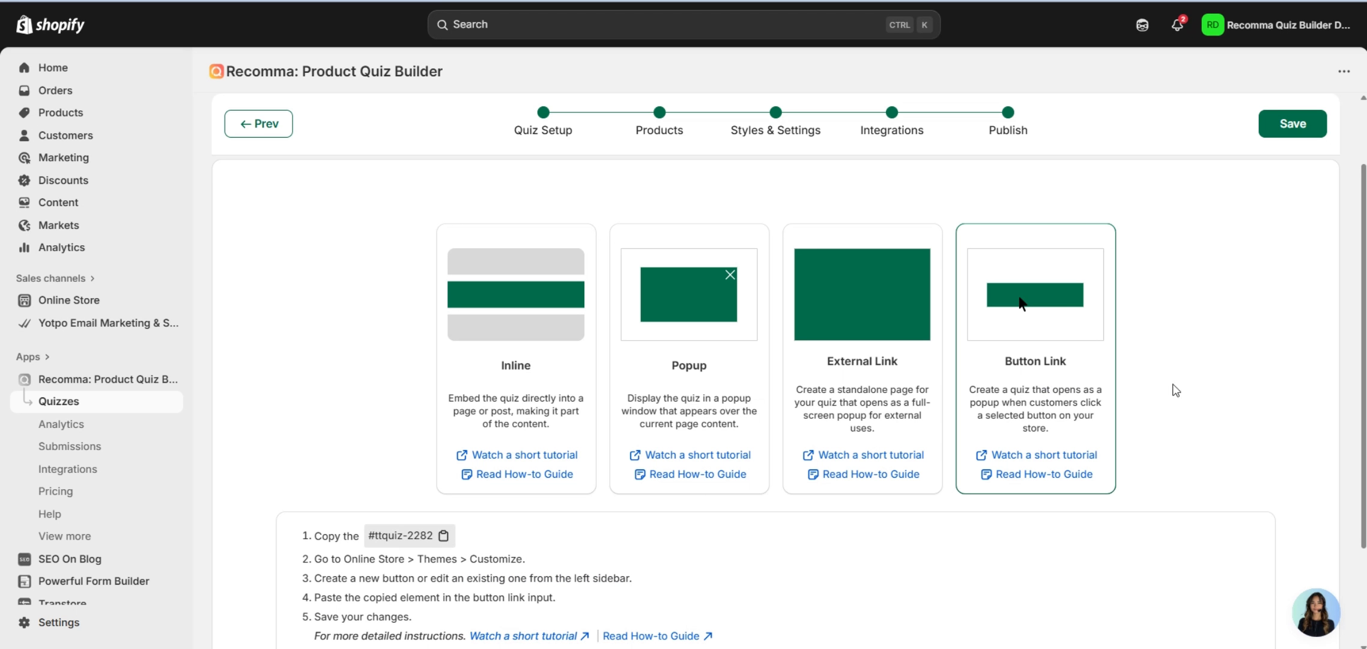
Copy the #ttquiz-2282 element, save Button Link publishing, and go to Online Store themes.
left_click(444, 537)
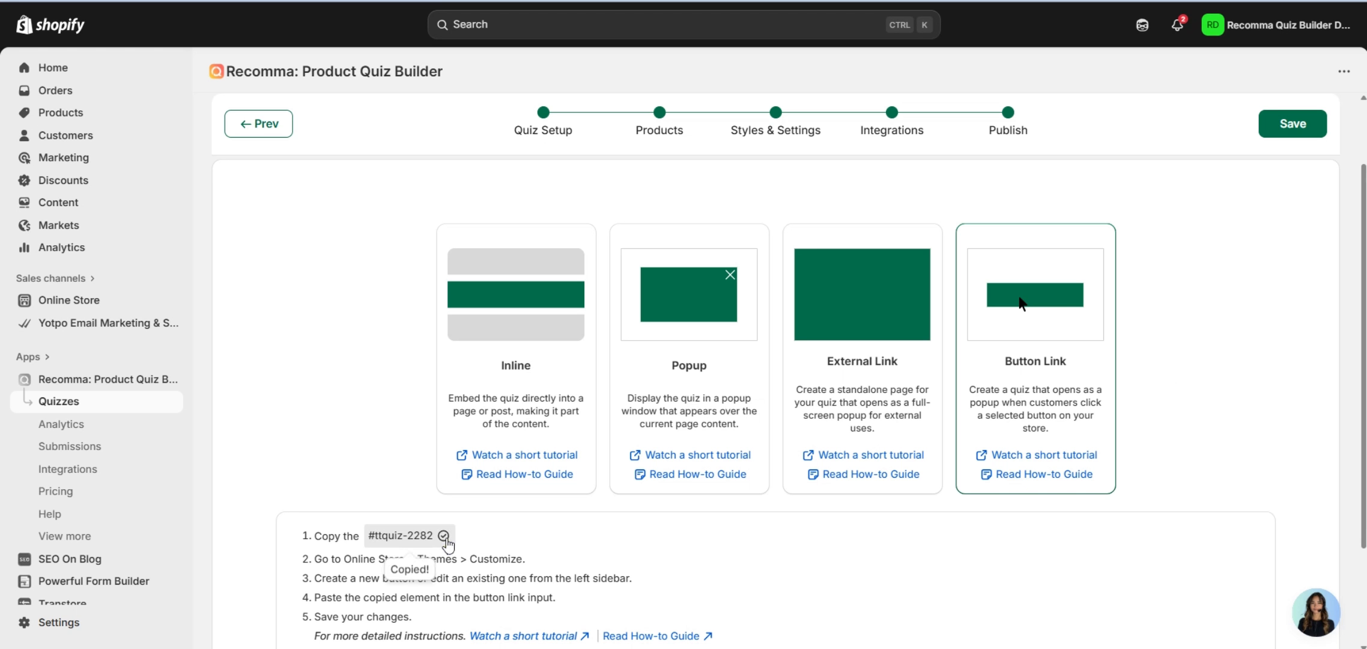
left_click(1293, 126)
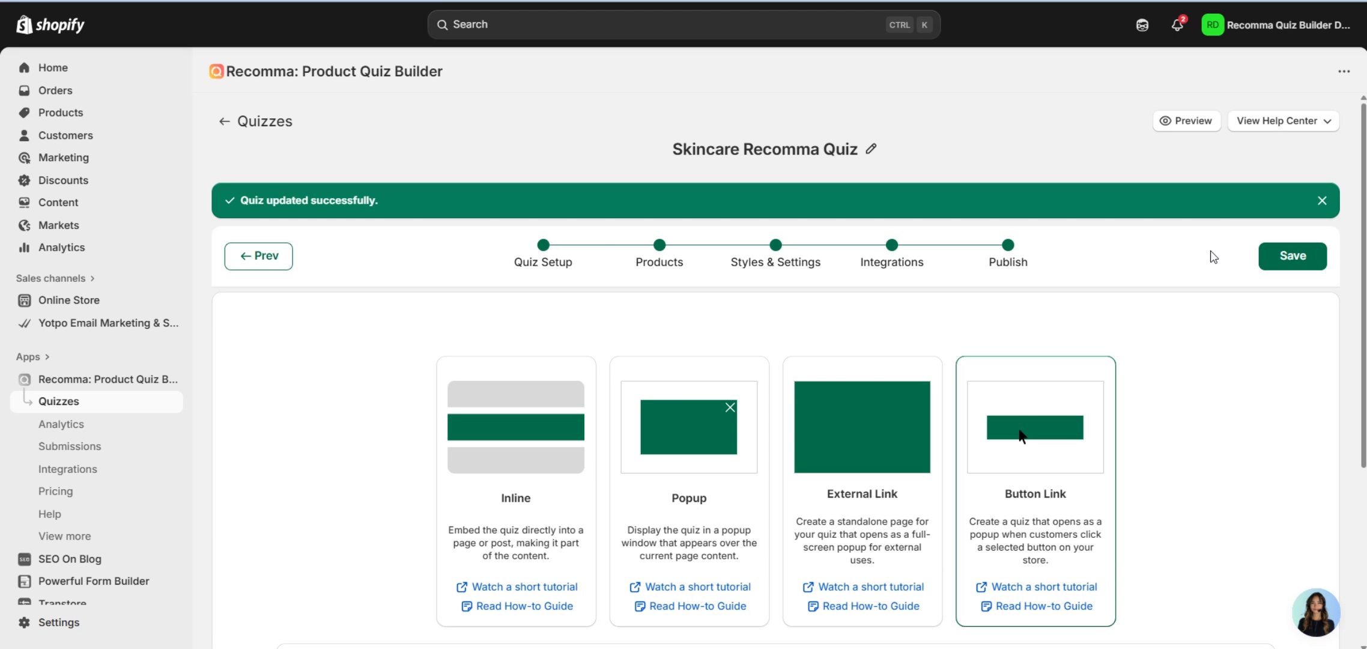
left_click(144, 300)
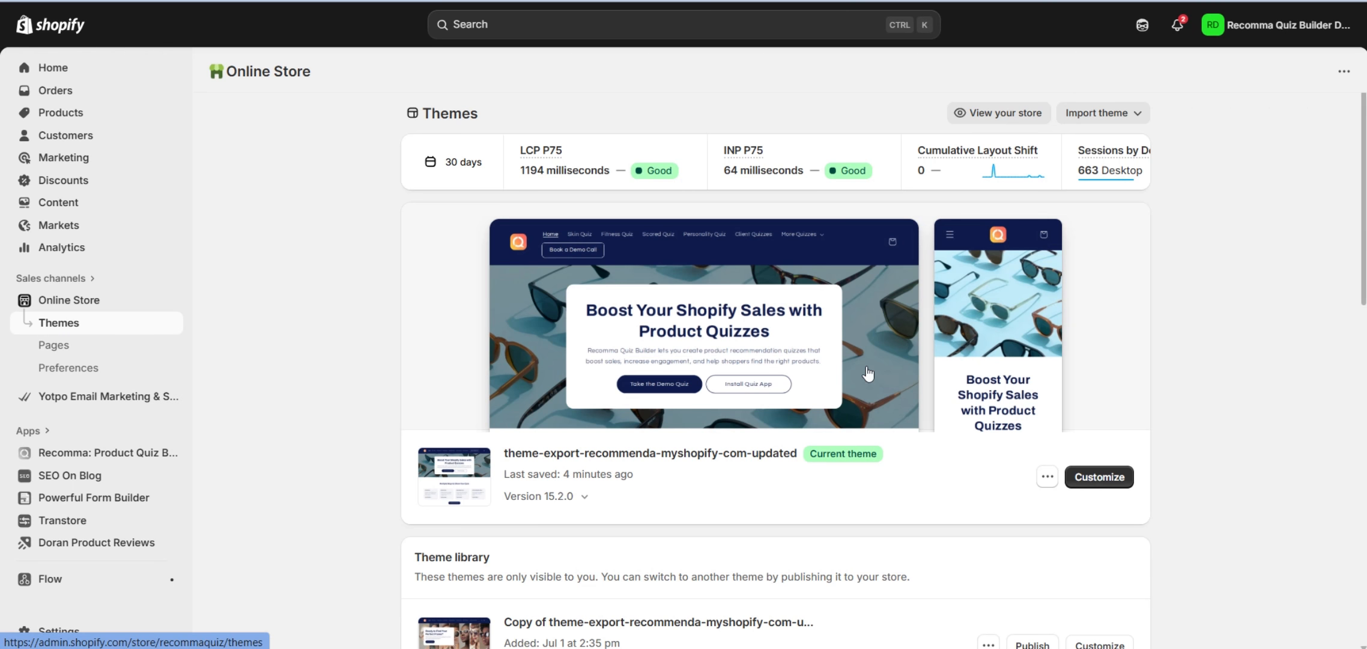
Point the Image banner's first button, Take the Demo Quiz, to #ttquiz-2282 and save the theme.
left_click(1099, 484)
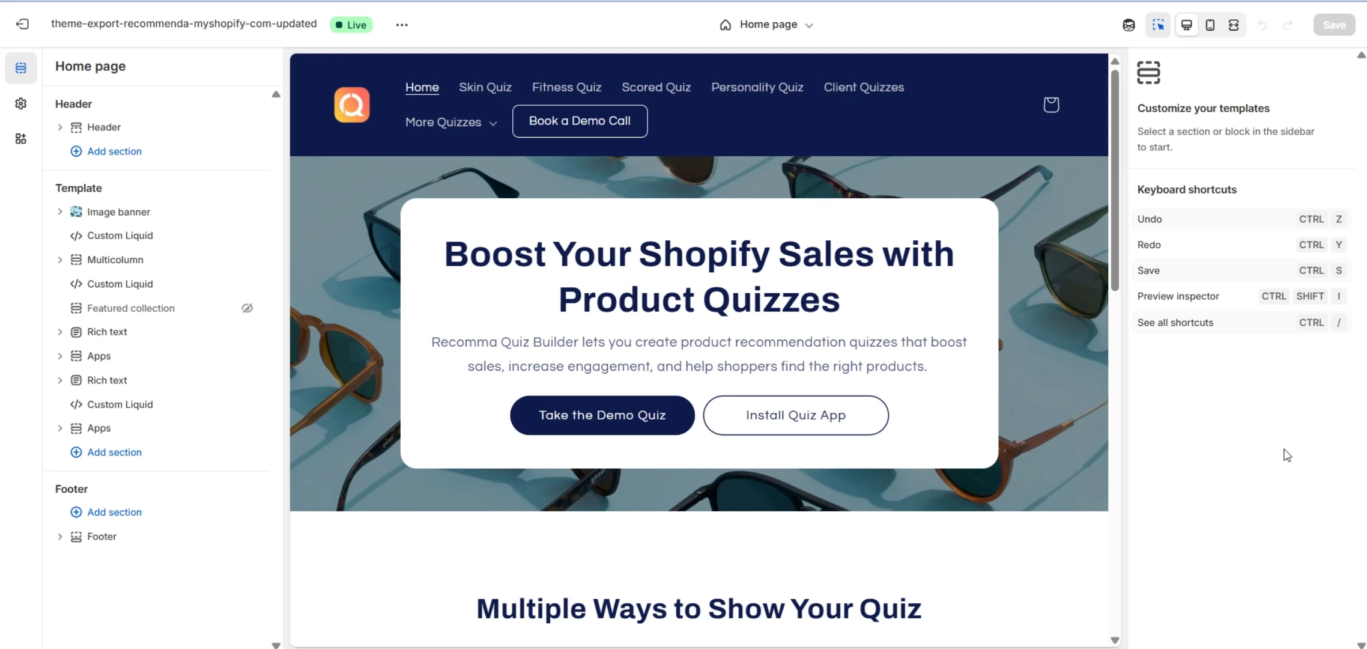
left_click(648, 419)
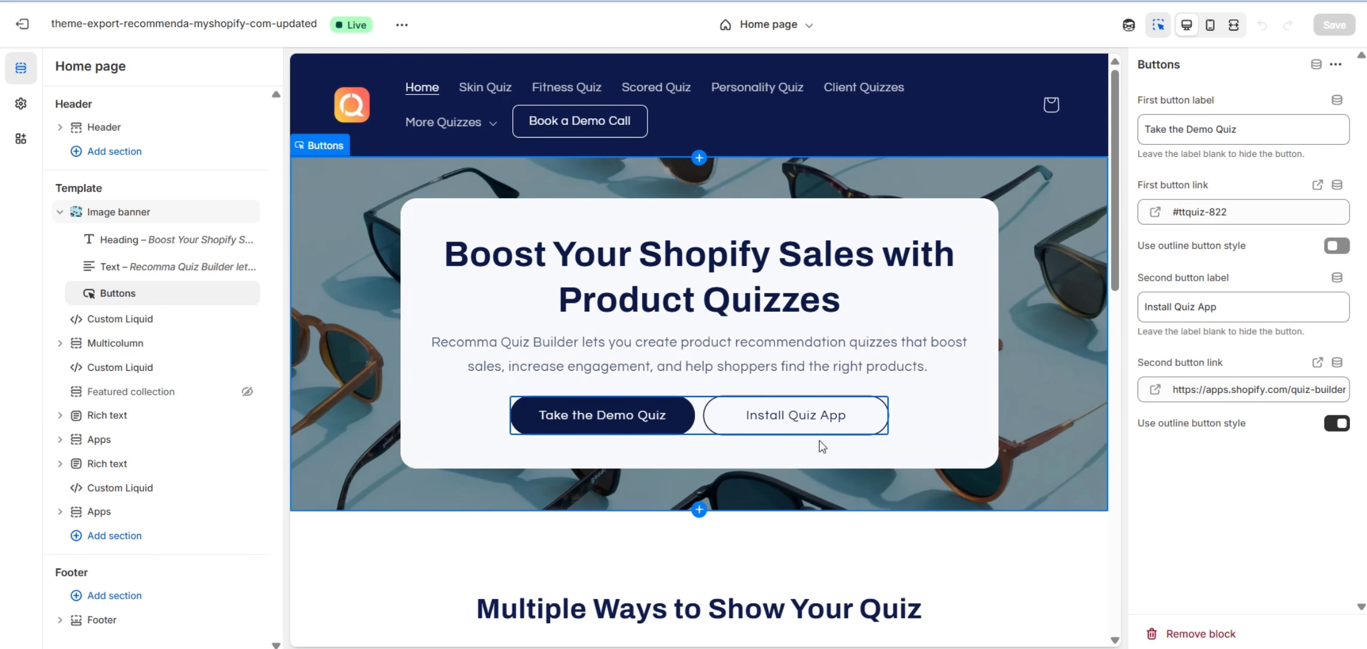
left_click(1250, 216)
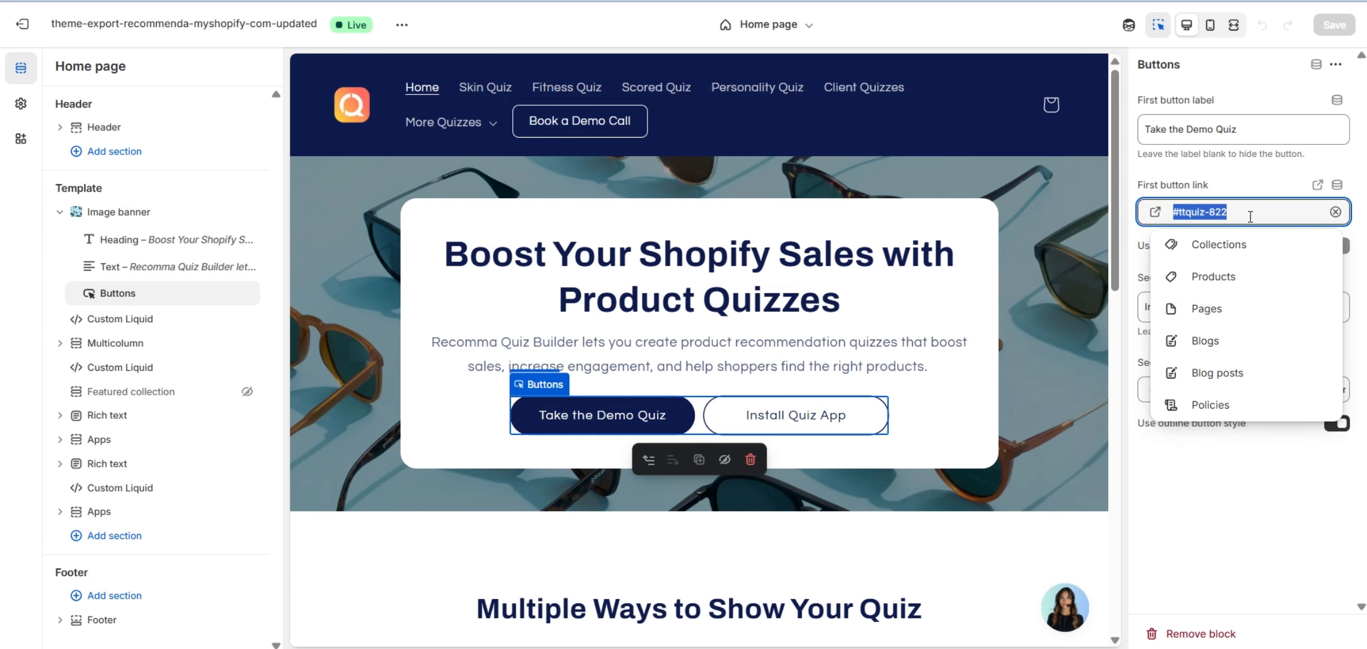
key("ctrl+v")
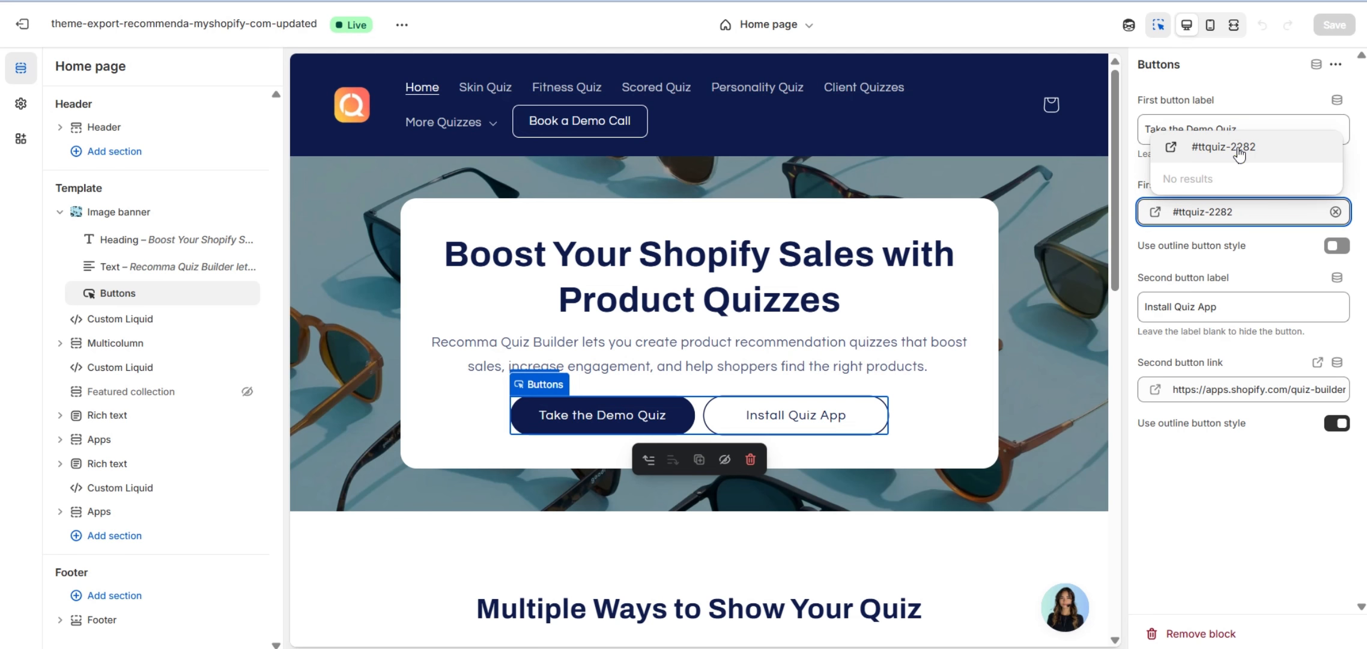
left_click(1240, 154)
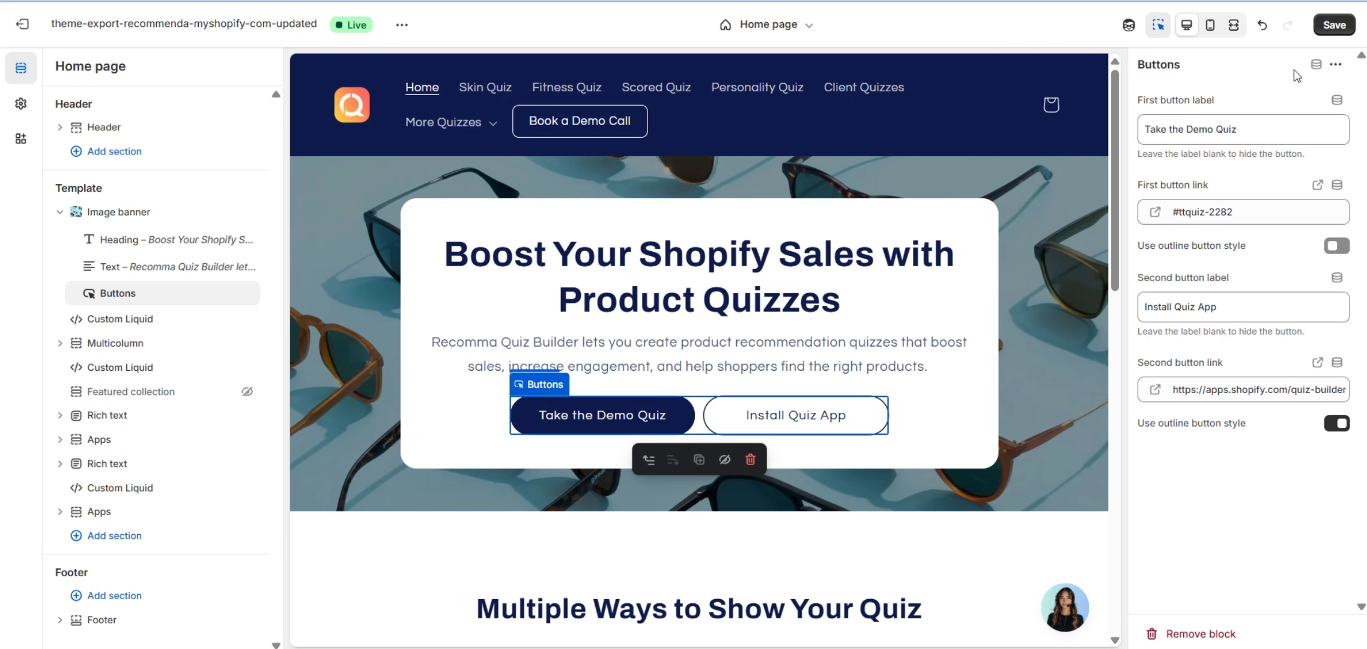
left_click(1335, 24)
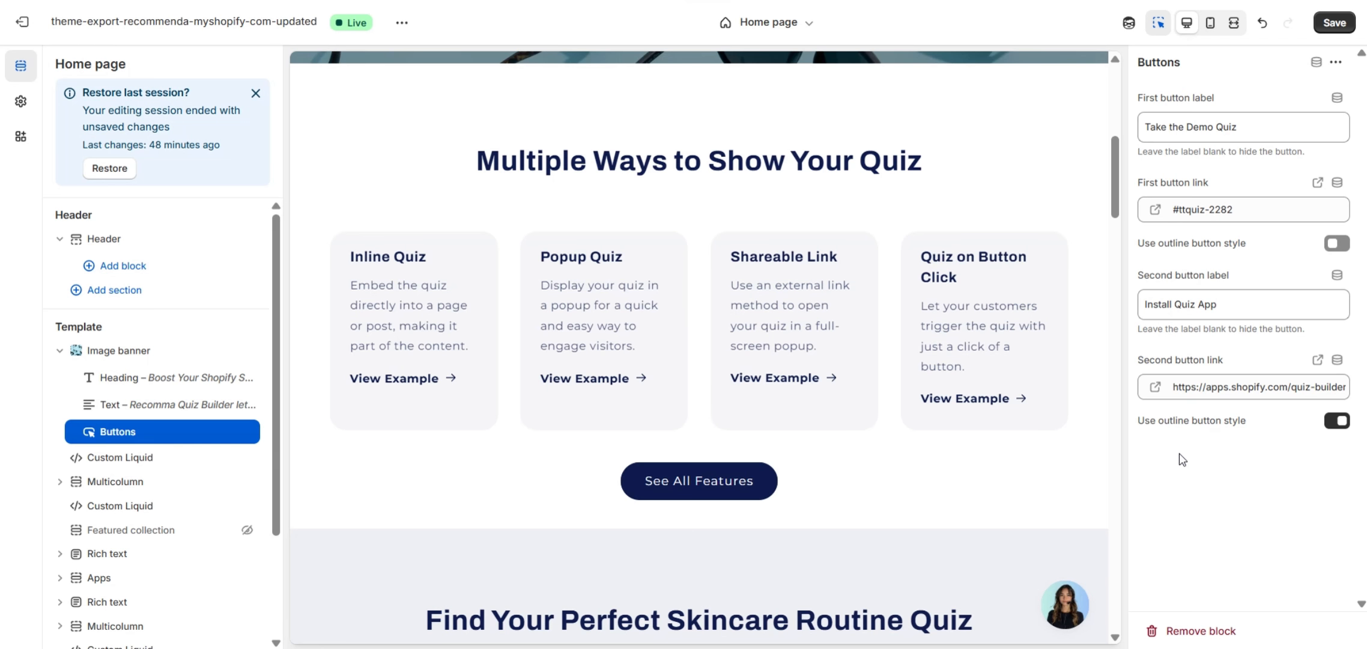
Review the app embeds, save the theme, and test the Take the Demo Quiz popup on the storefront.
left_click(21, 137)
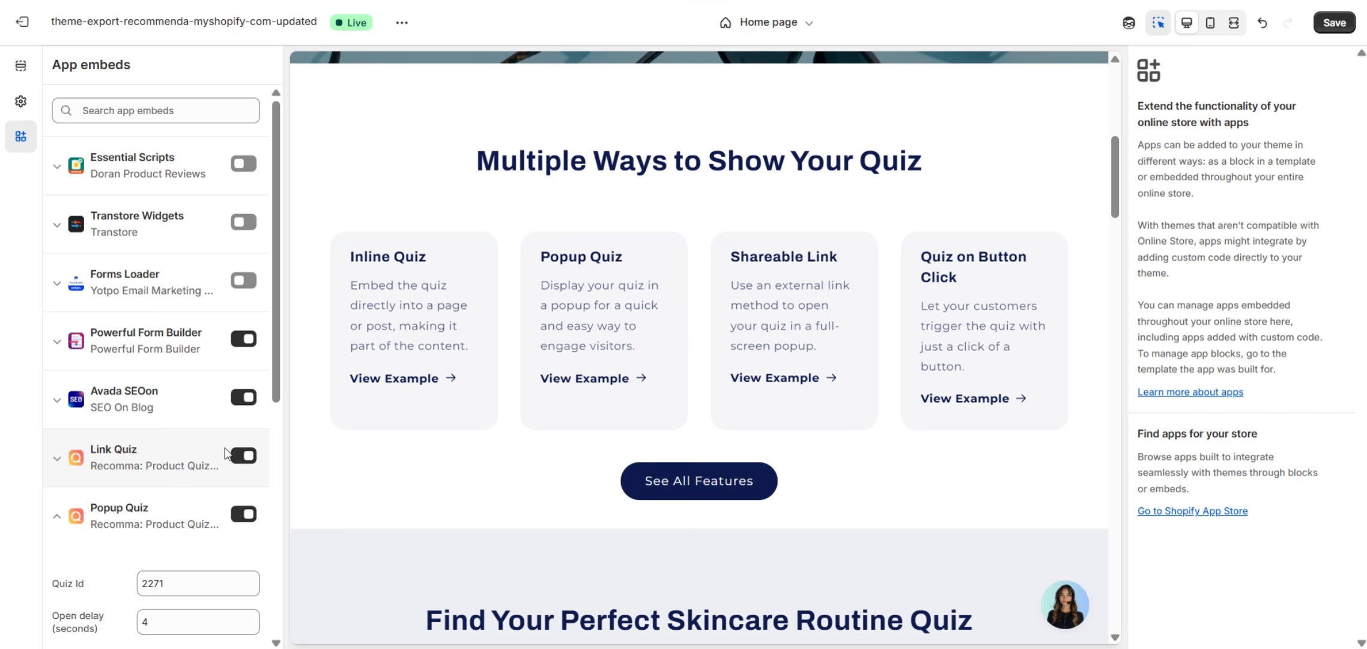
left_click(1336, 24)
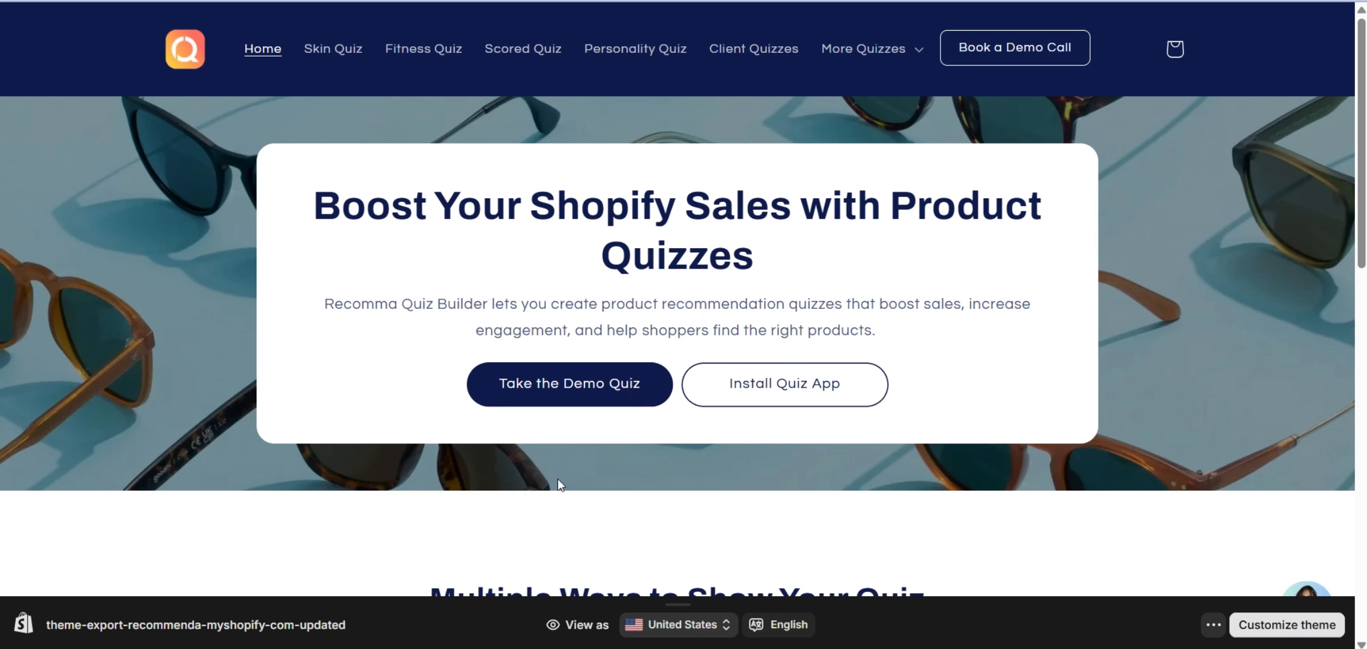
left_click(567, 385)
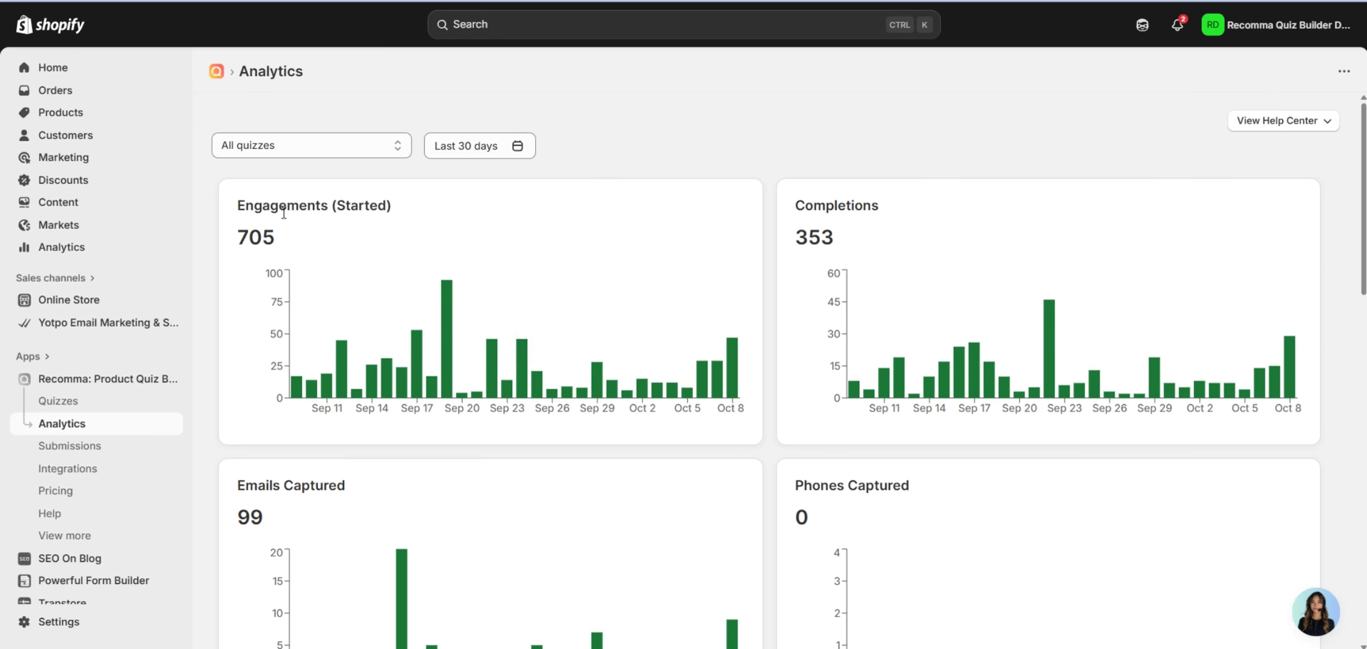
Look over the Analytics quiz and date-range filters, leaving them unchanged.
scroll(841, 229, "down", 8)
scroll(843, 242, "up", 8)
left_click(346, 144)
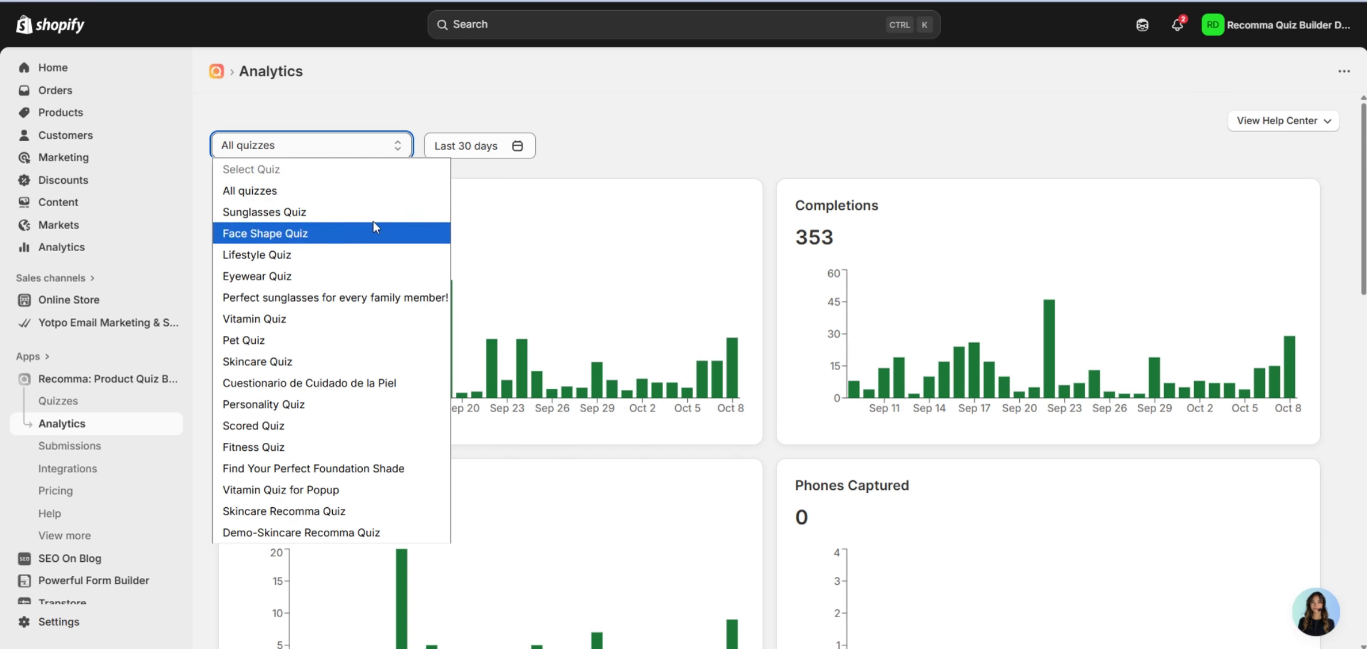
left_click(588, 153)
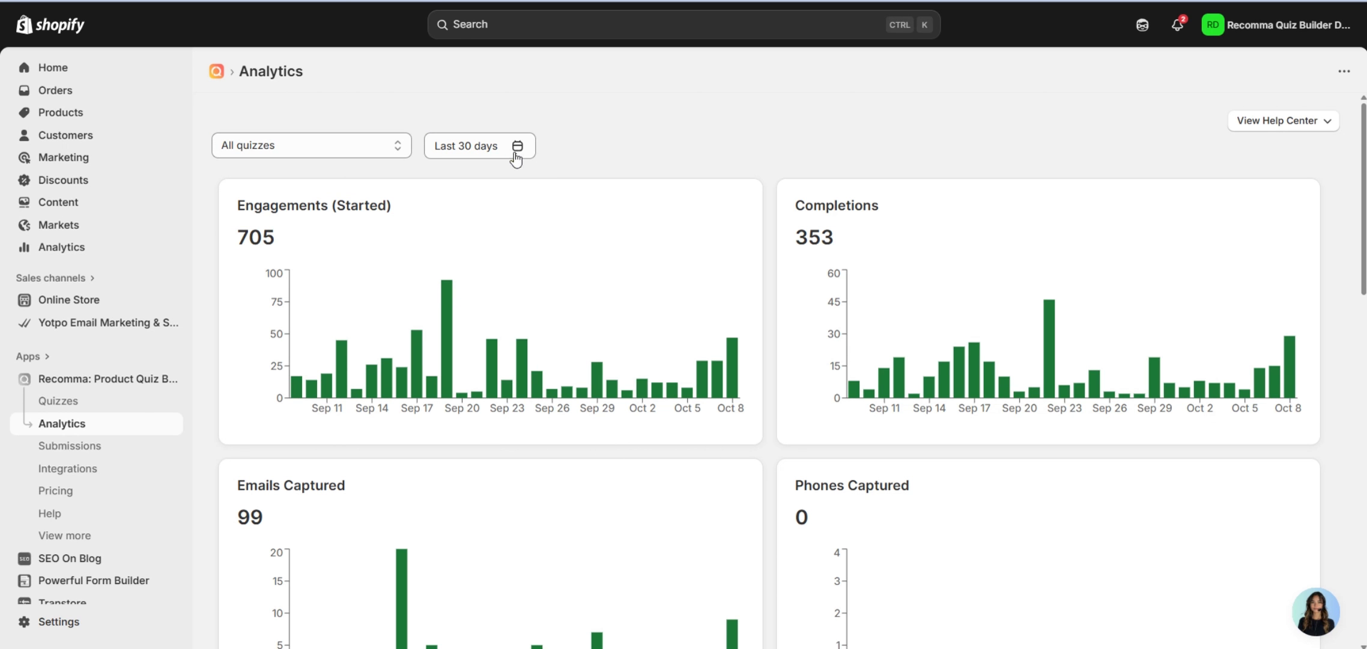
left_click(515, 158)
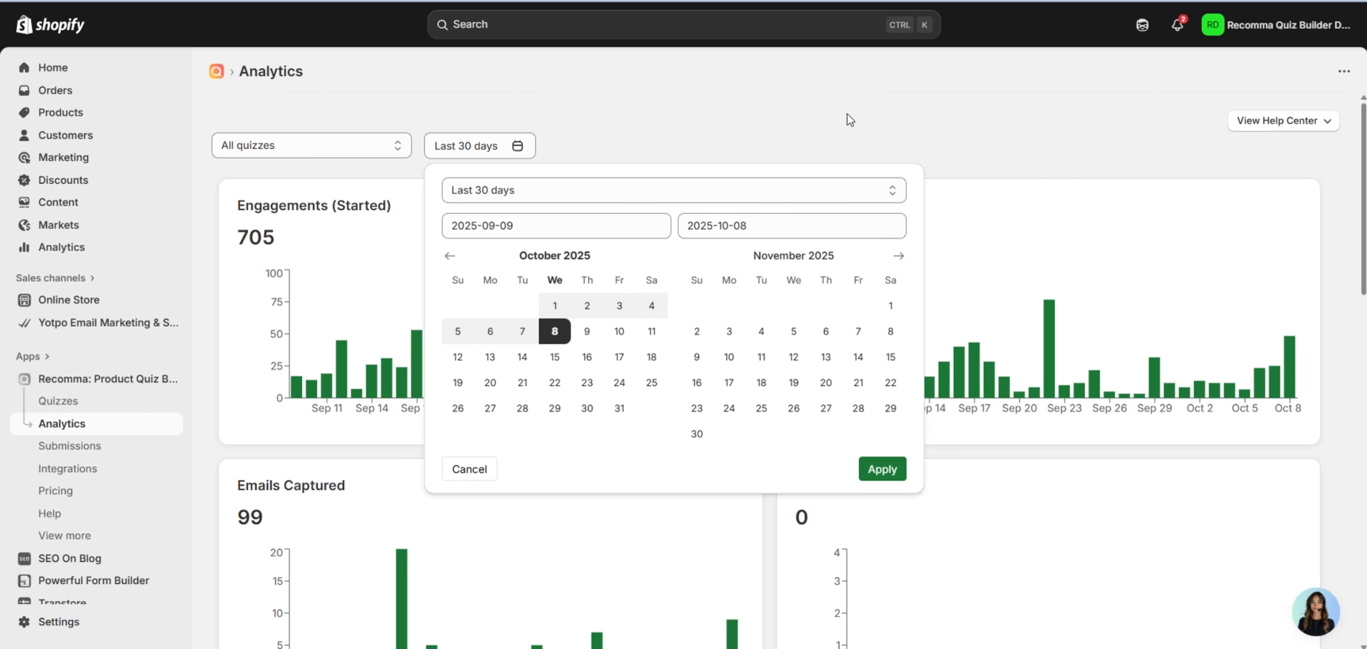
left_click(877, 113)
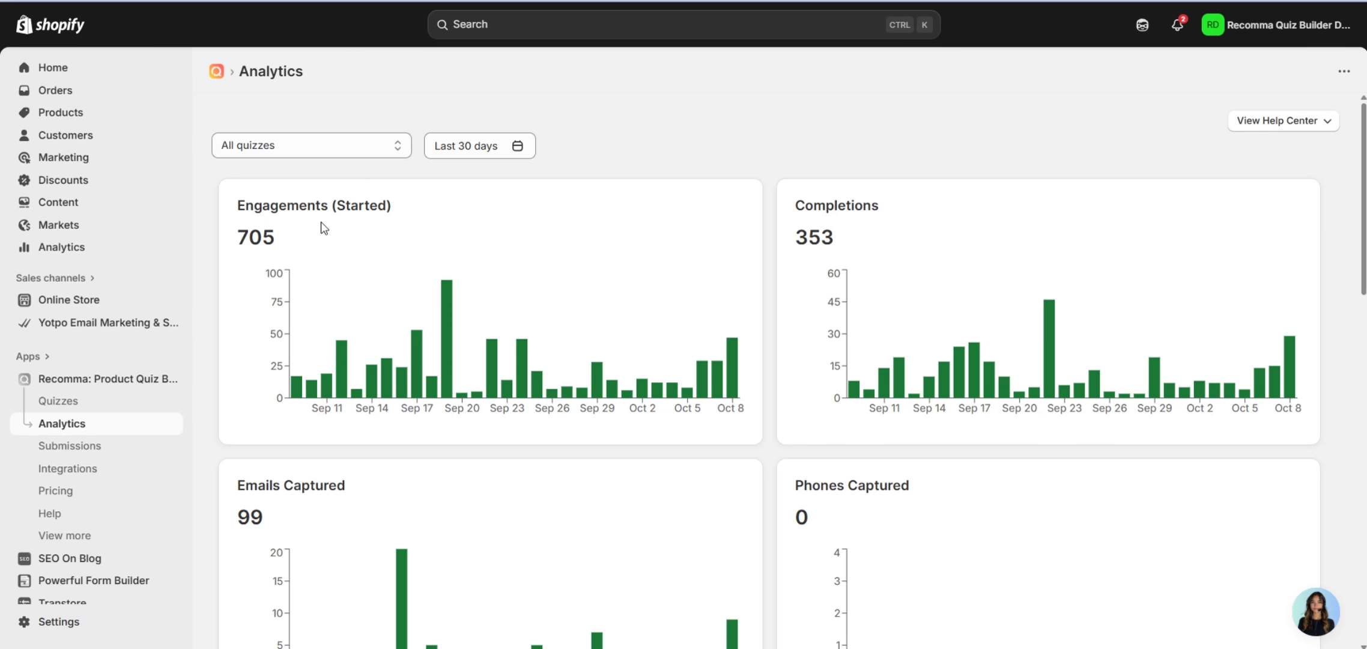
Scroll through the analytics charts for all quizzes.
scroll(898, 210, "down", 2)
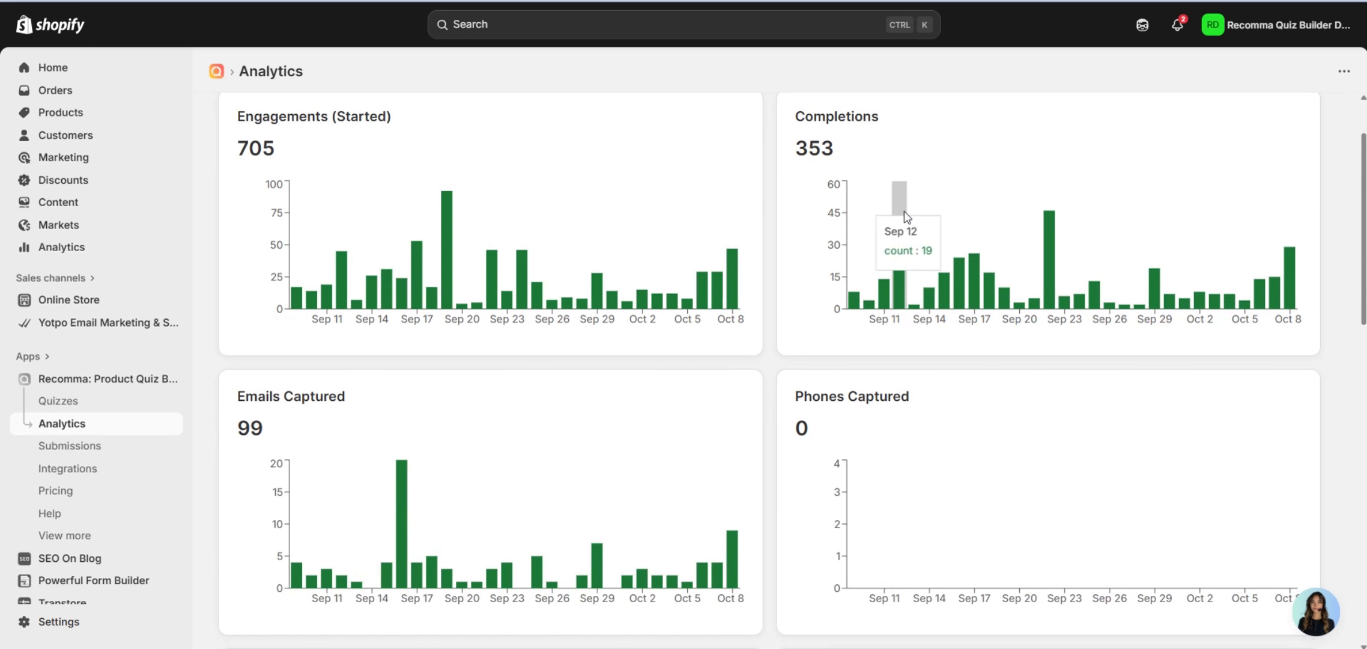
scroll(520, 348, "down", 2)
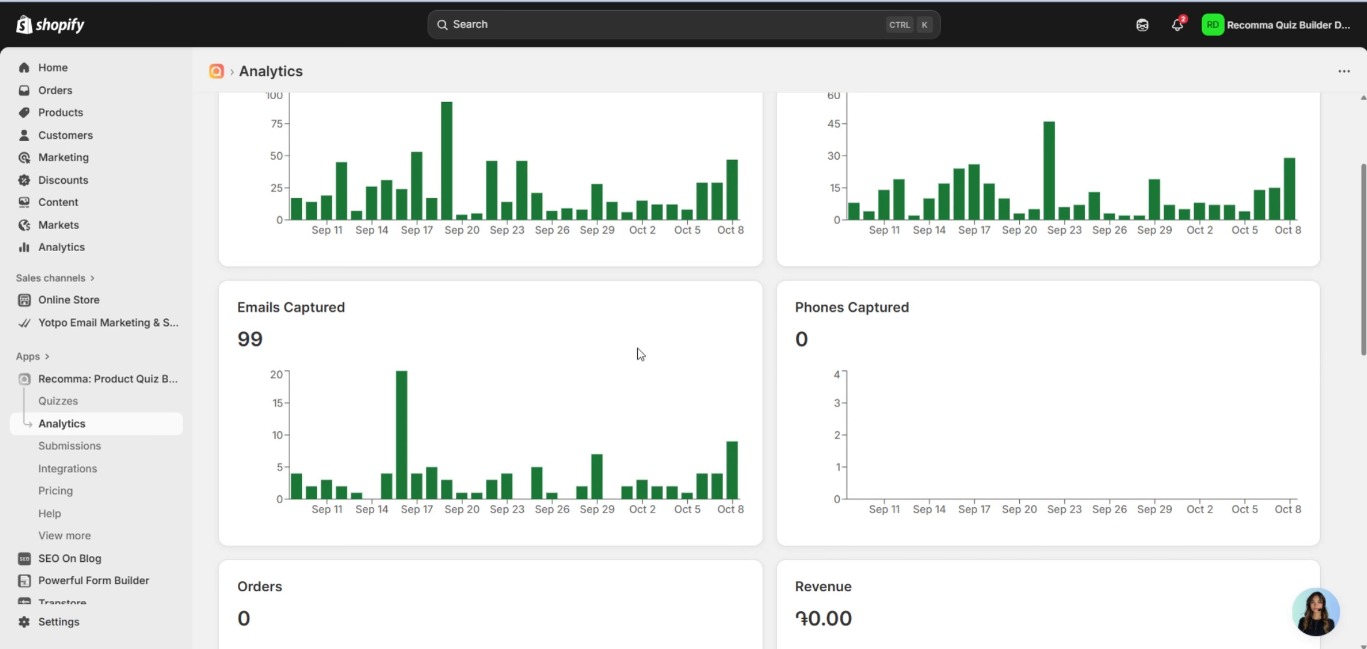
scroll(781, 354, "down", 6)
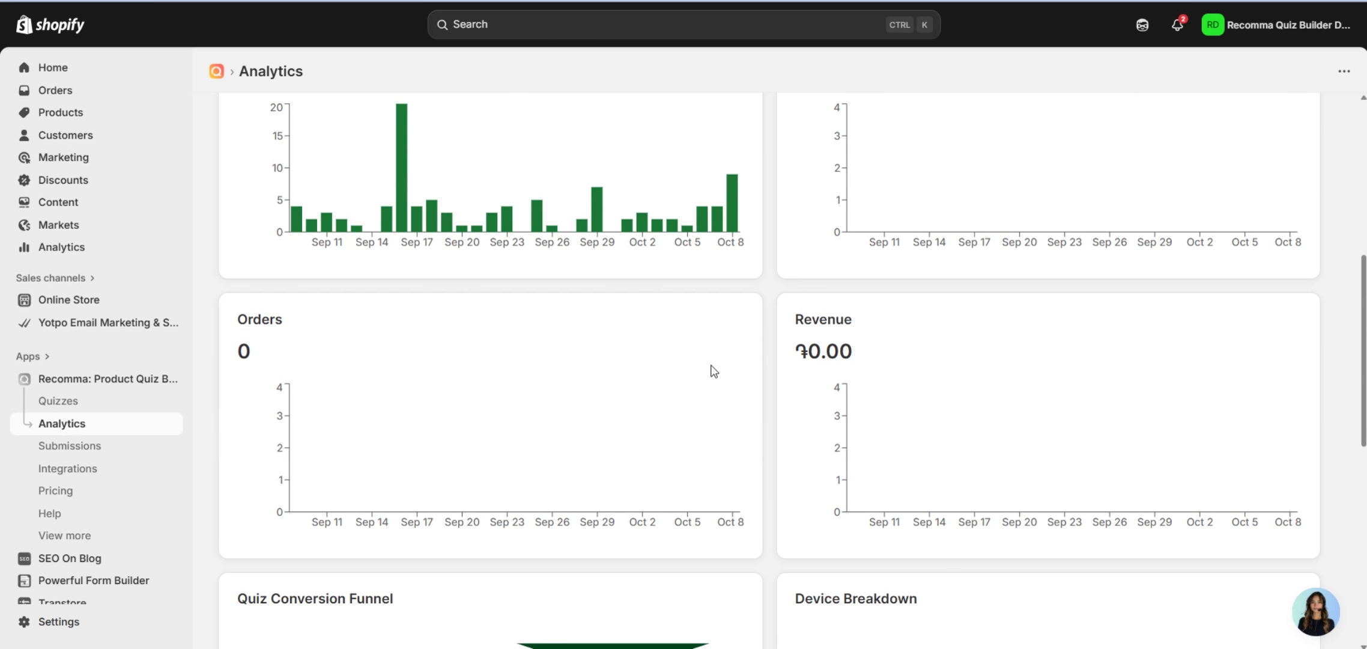
scroll(779, 367, "down", 4)
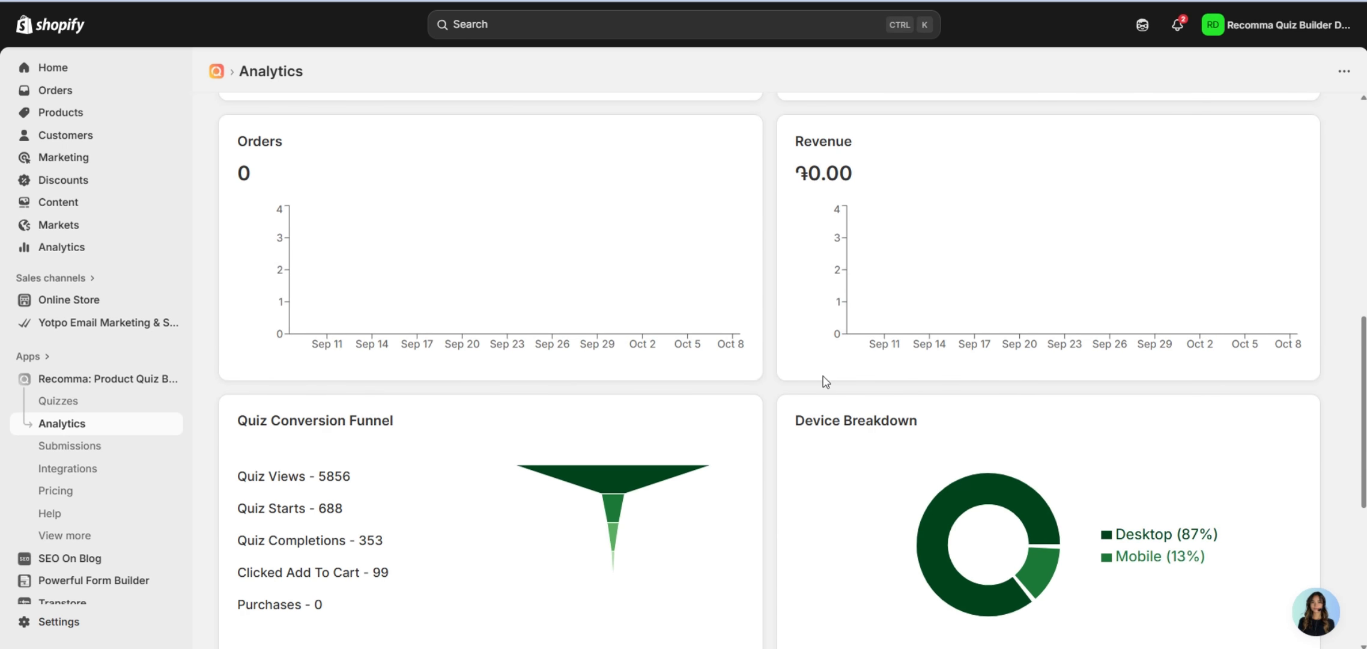
scroll(825, 381, "down", 4)
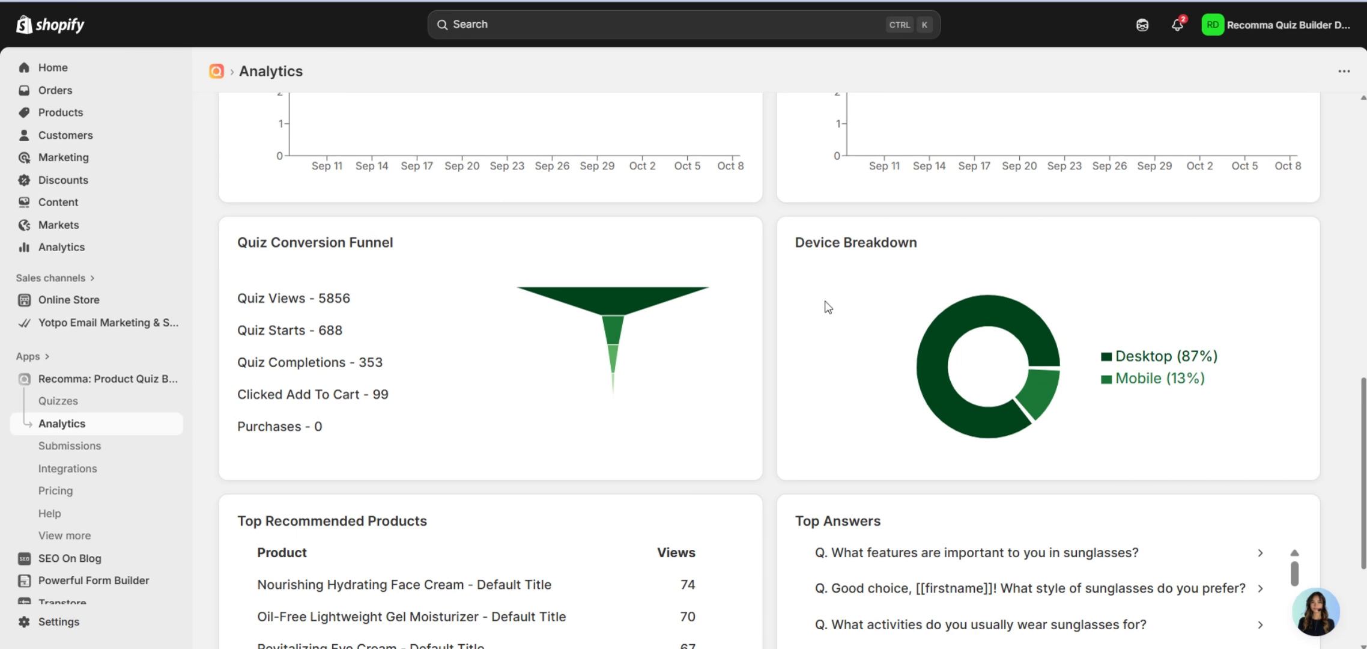
scroll(825, 306, "down", 5)
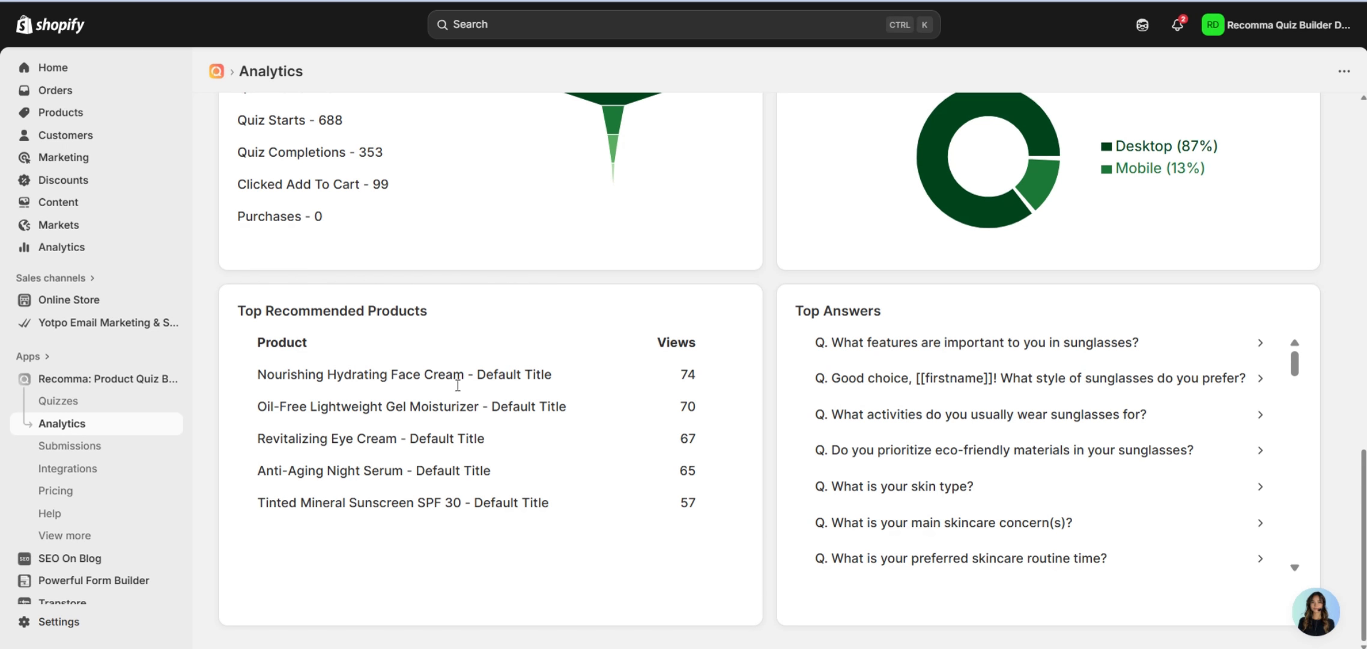
scroll(952, 409, "down", 5)
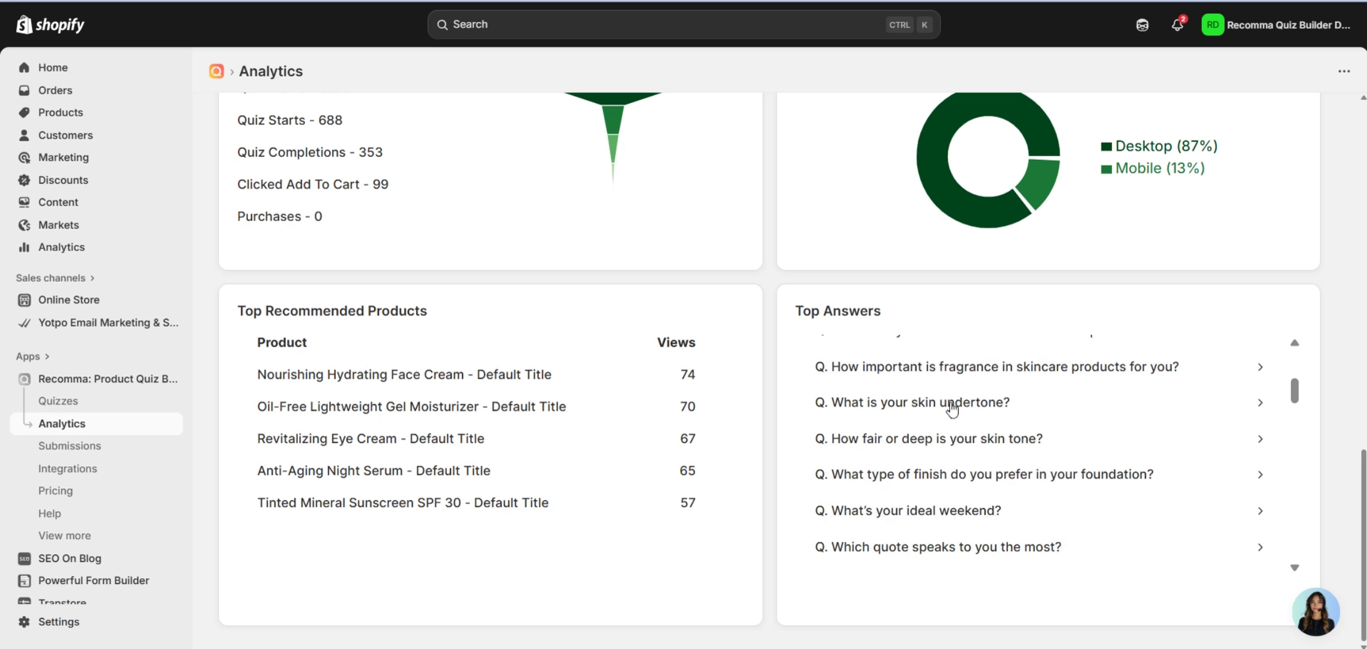
scroll(952, 408, "down", 10)
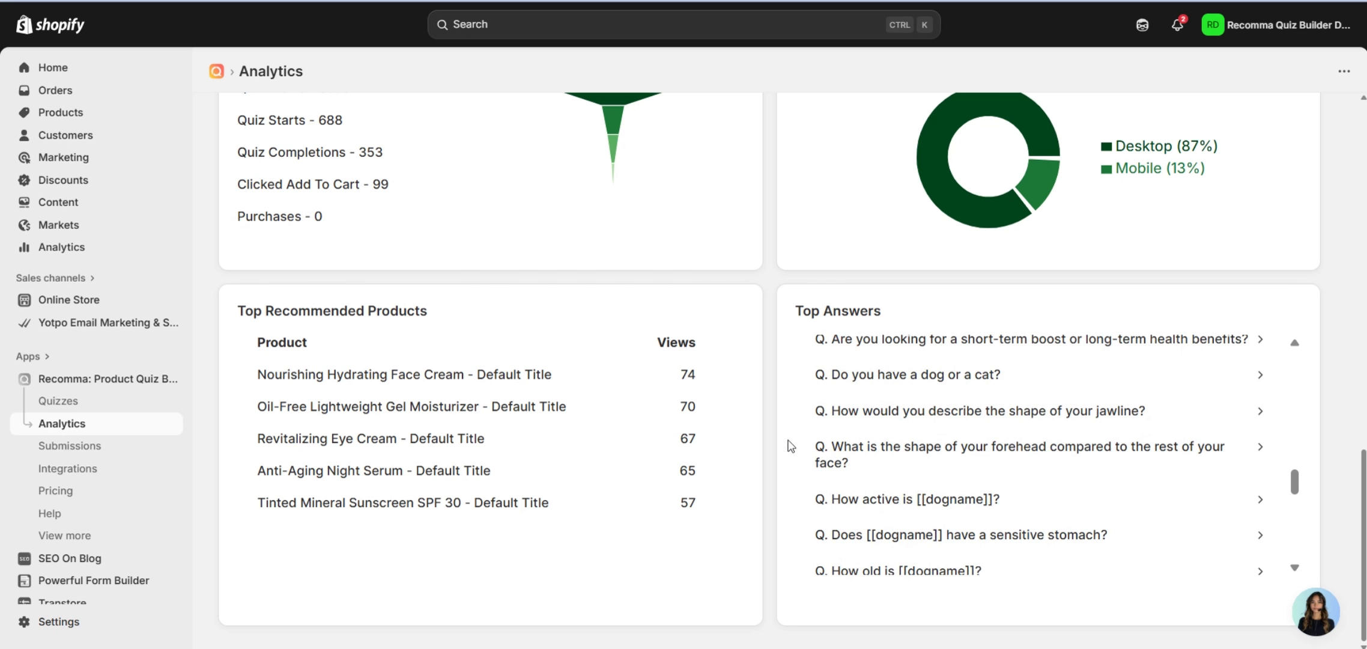
scroll(779, 448, "up", 10)
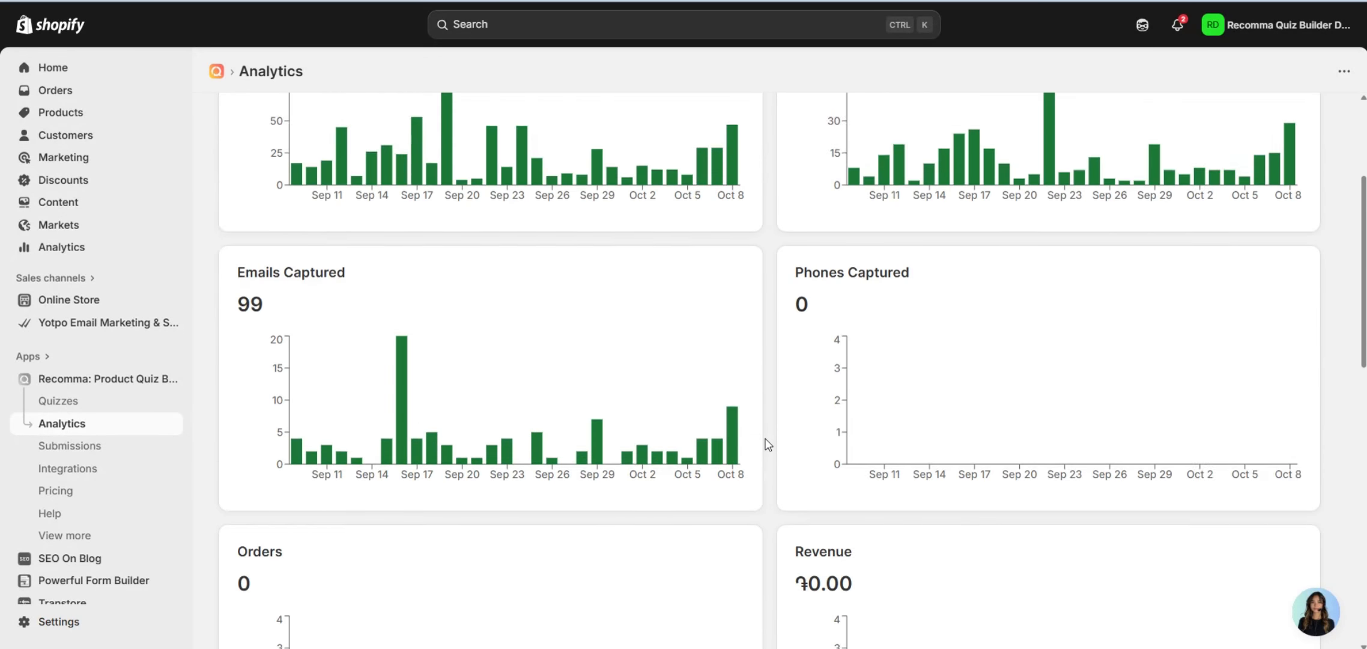
scroll(767, 444, "up", 4)
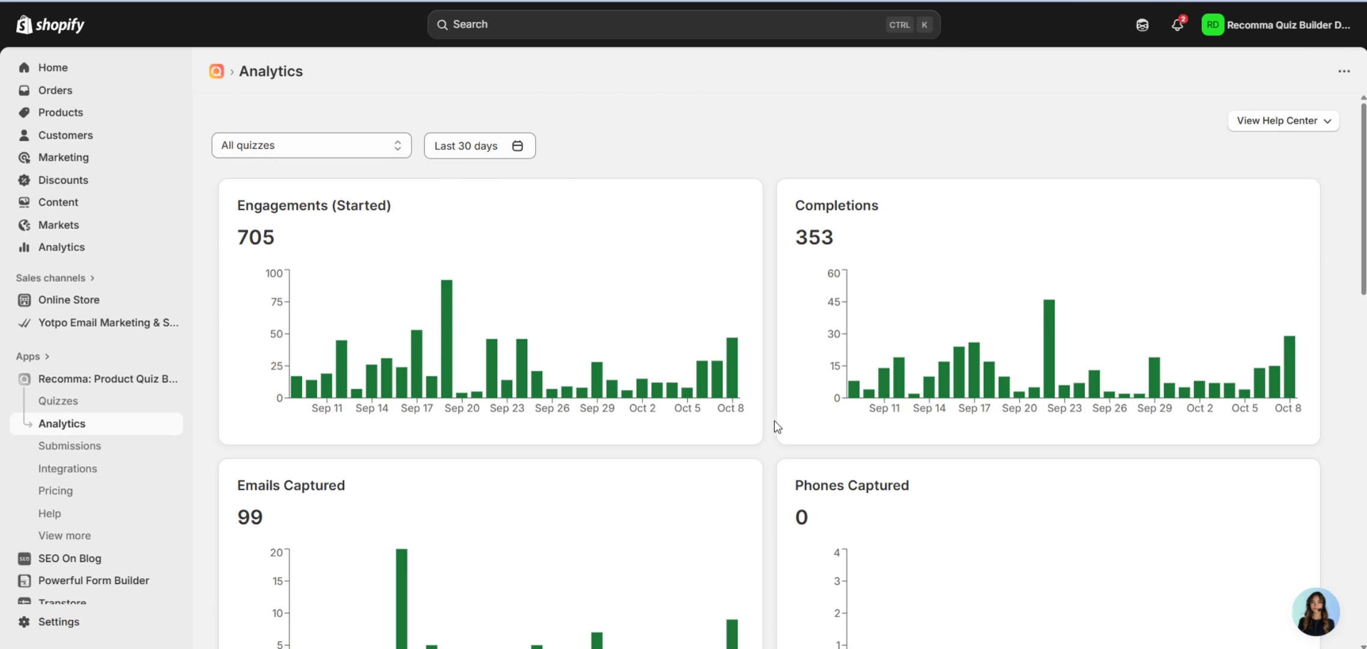
Filter analytics to Skincare Quiz: 137 engagements, 78 completions and 27 emails.
left_click(317, 153)
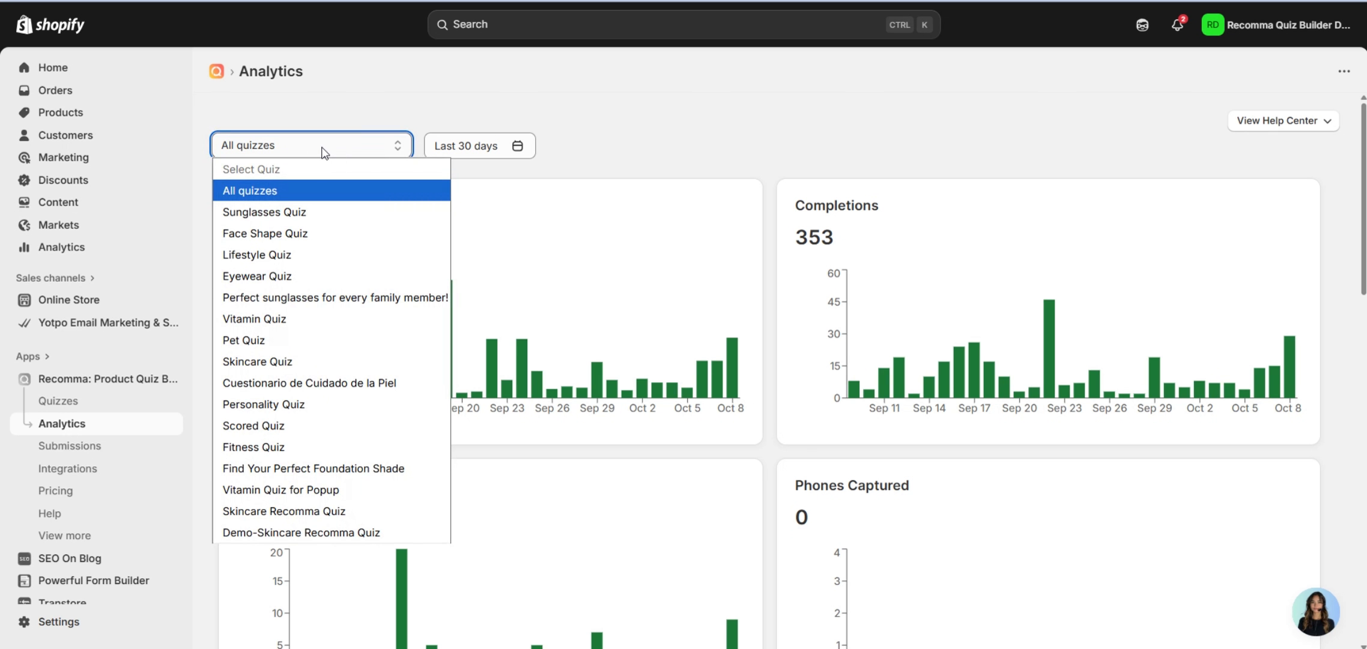
left_click(315, 360)
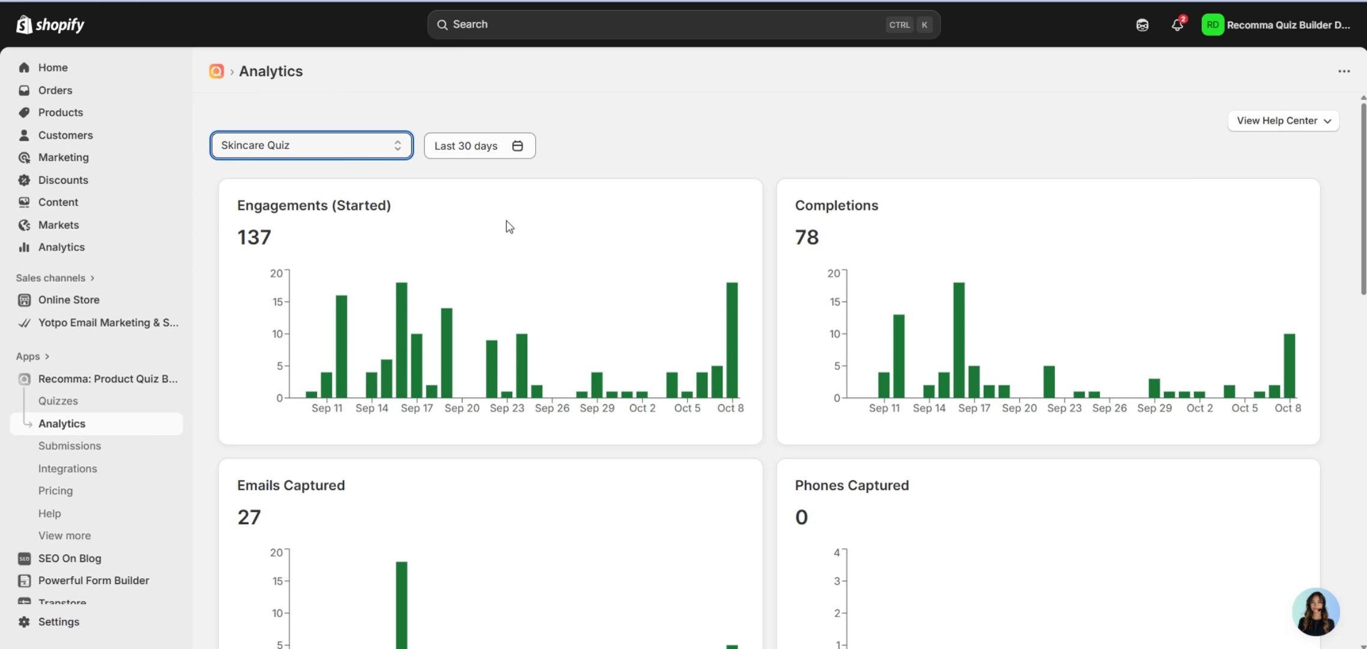
scroll(919, 223, "down", 5)
scroll(867, 247, "up", 5)
Open Quiz submissions and check the quiz and month filters, keeping all quizzes for October 2025.
left_click(146, 446)
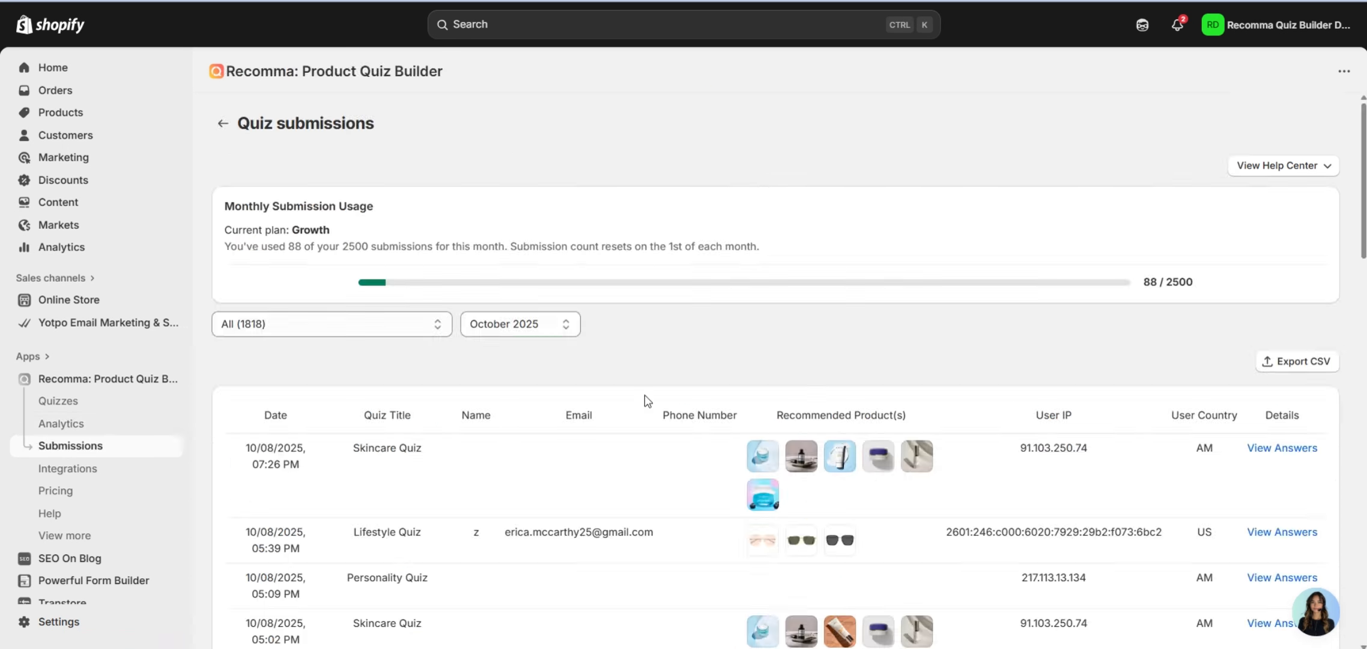
scroll(769, 259, "down", 3)
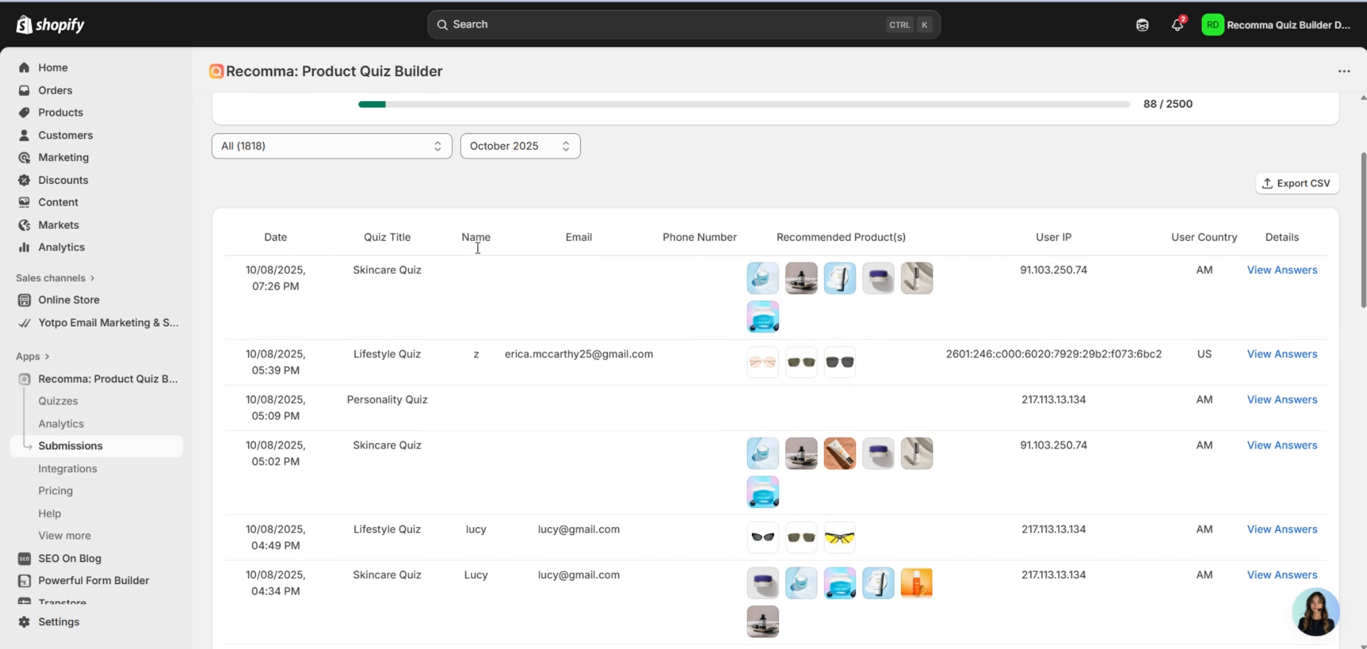
scroll(477, 245, "up", 2)
left_click(373, 240)
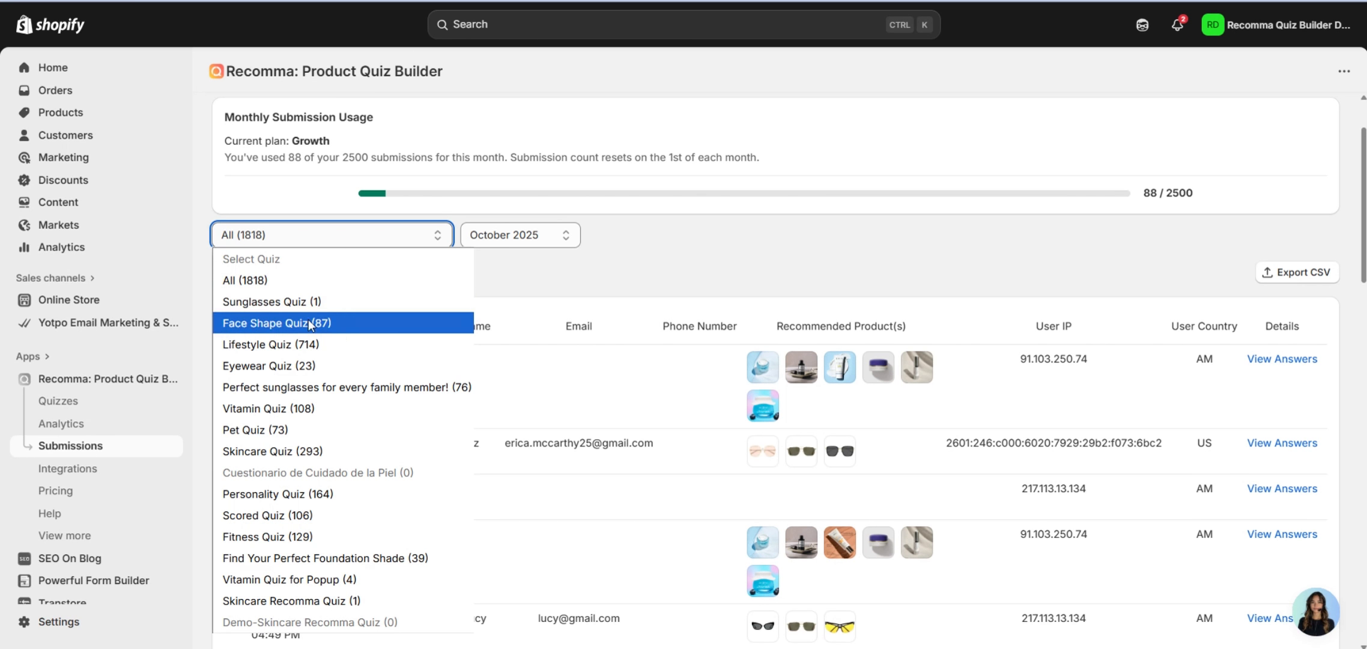
left_click(591, 283)
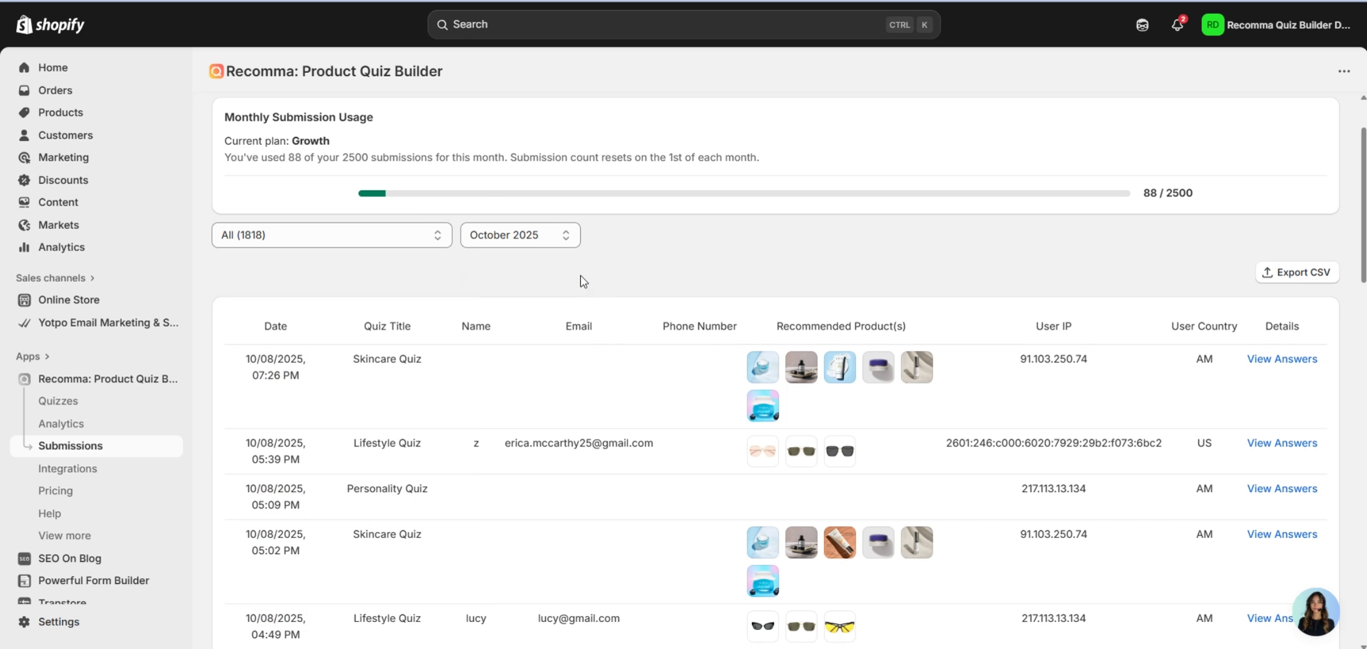
left_click(516, 237)
left_click(774, 267)
scroll(1255, 306, "down", 2)
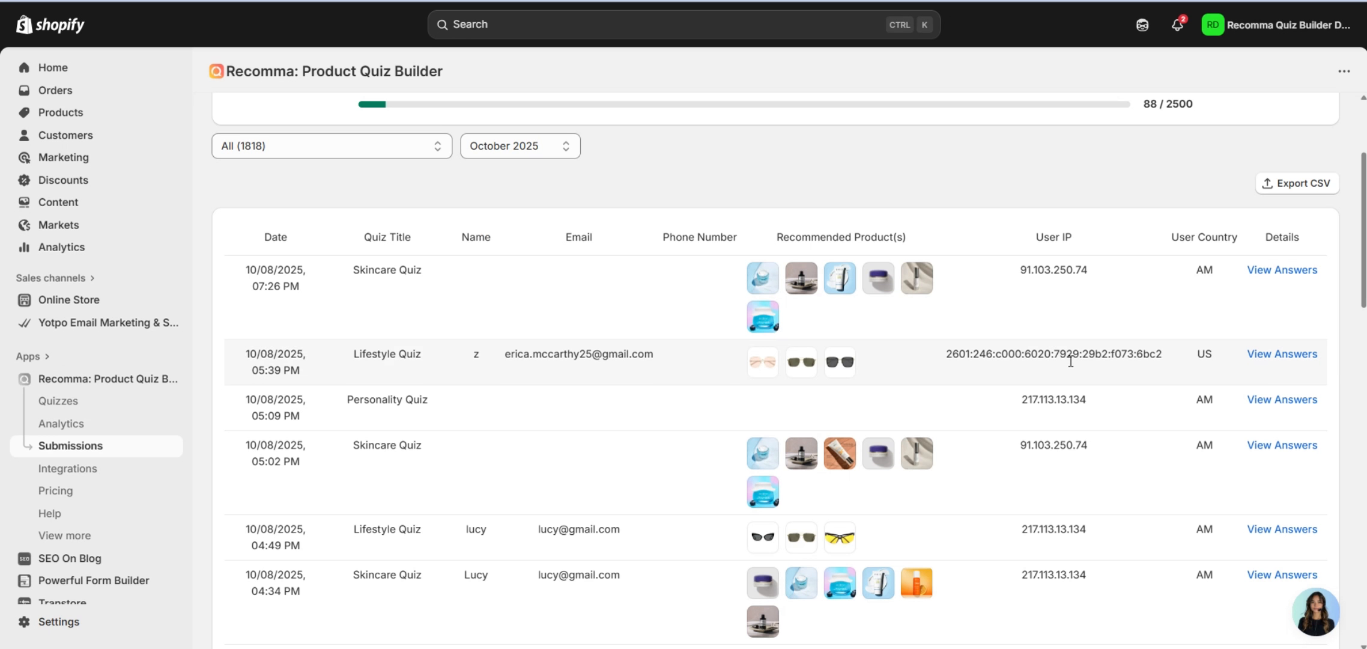
View the latest Skincare Quiz submission's answers, then filter submissions to Scored Quiz.
left_click(1272, 274)
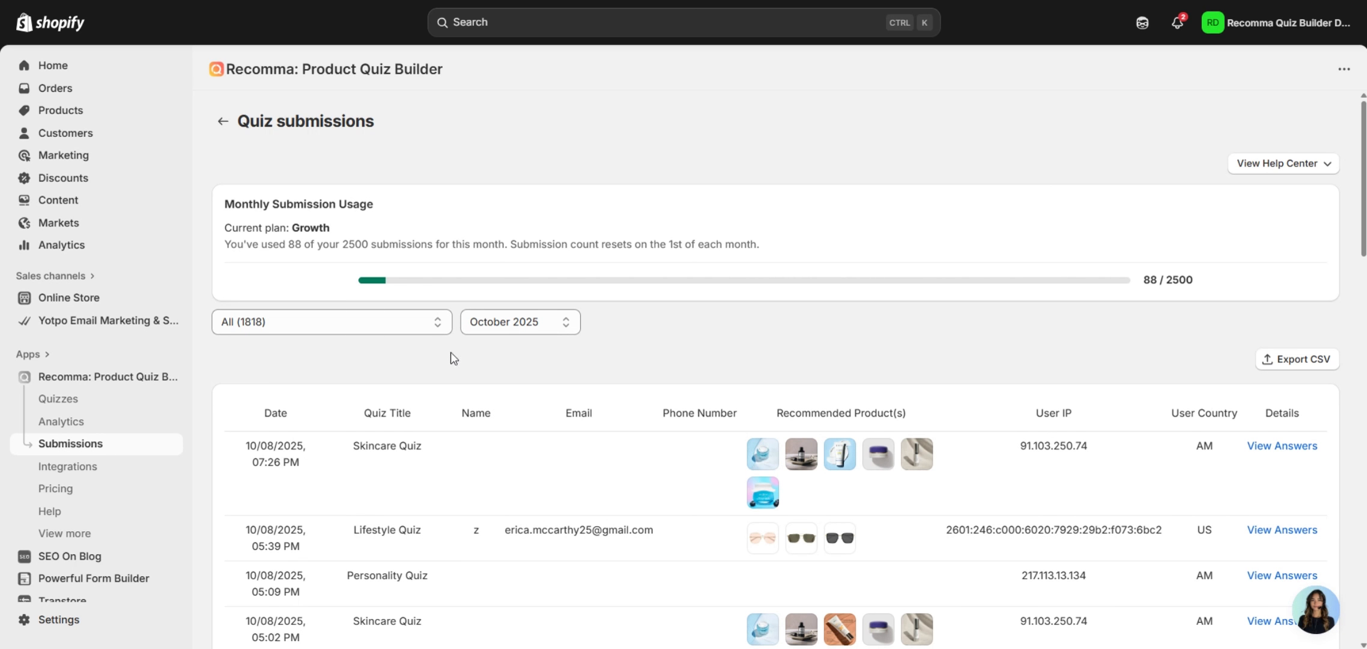
left_click(396, 330)
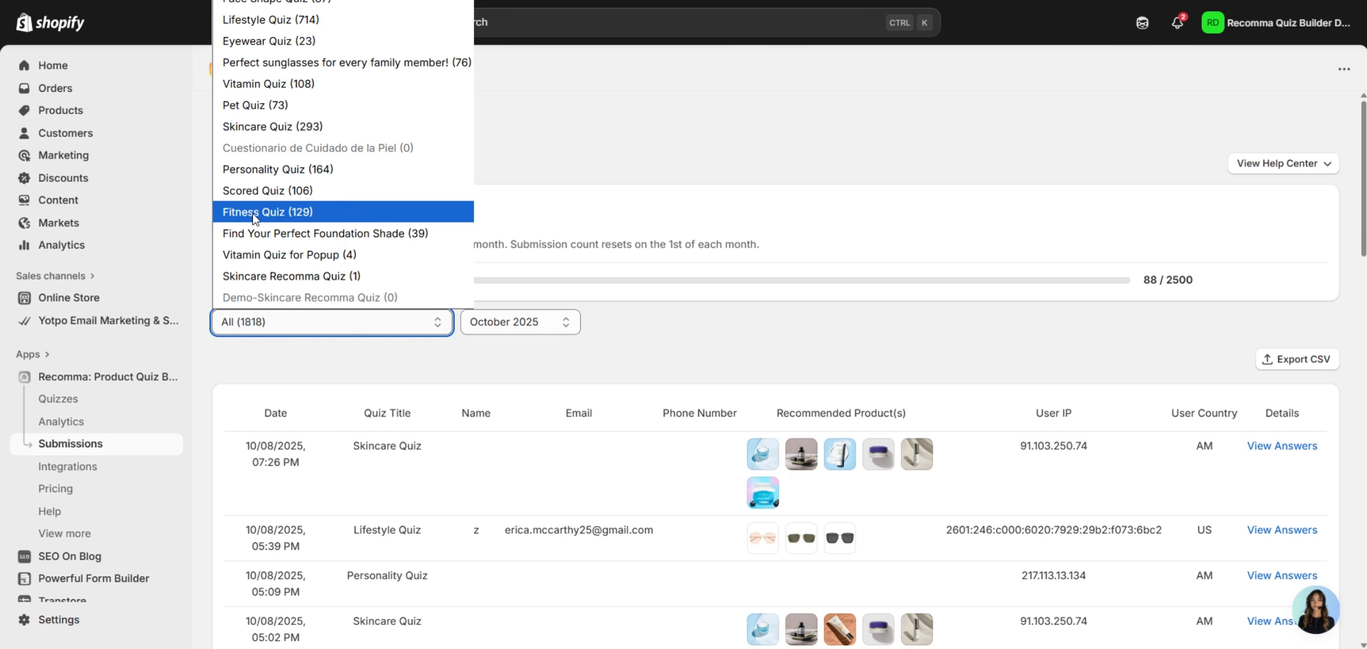
left_click(262, 191)
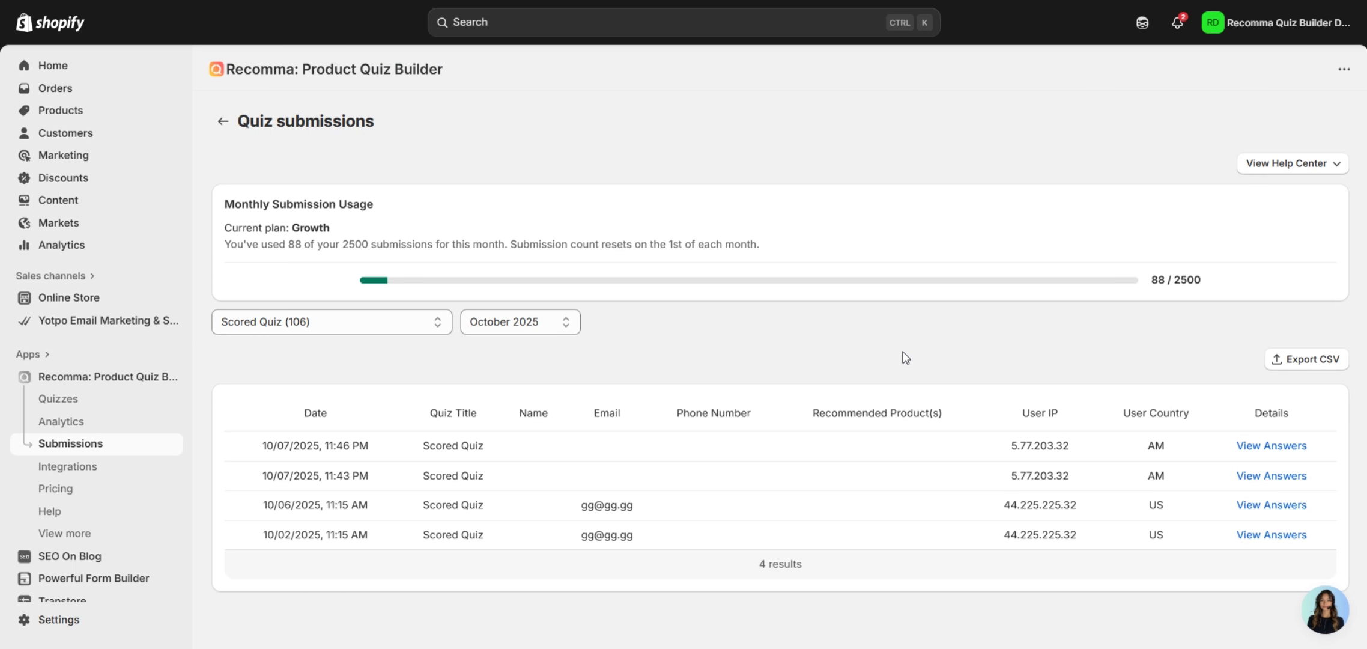